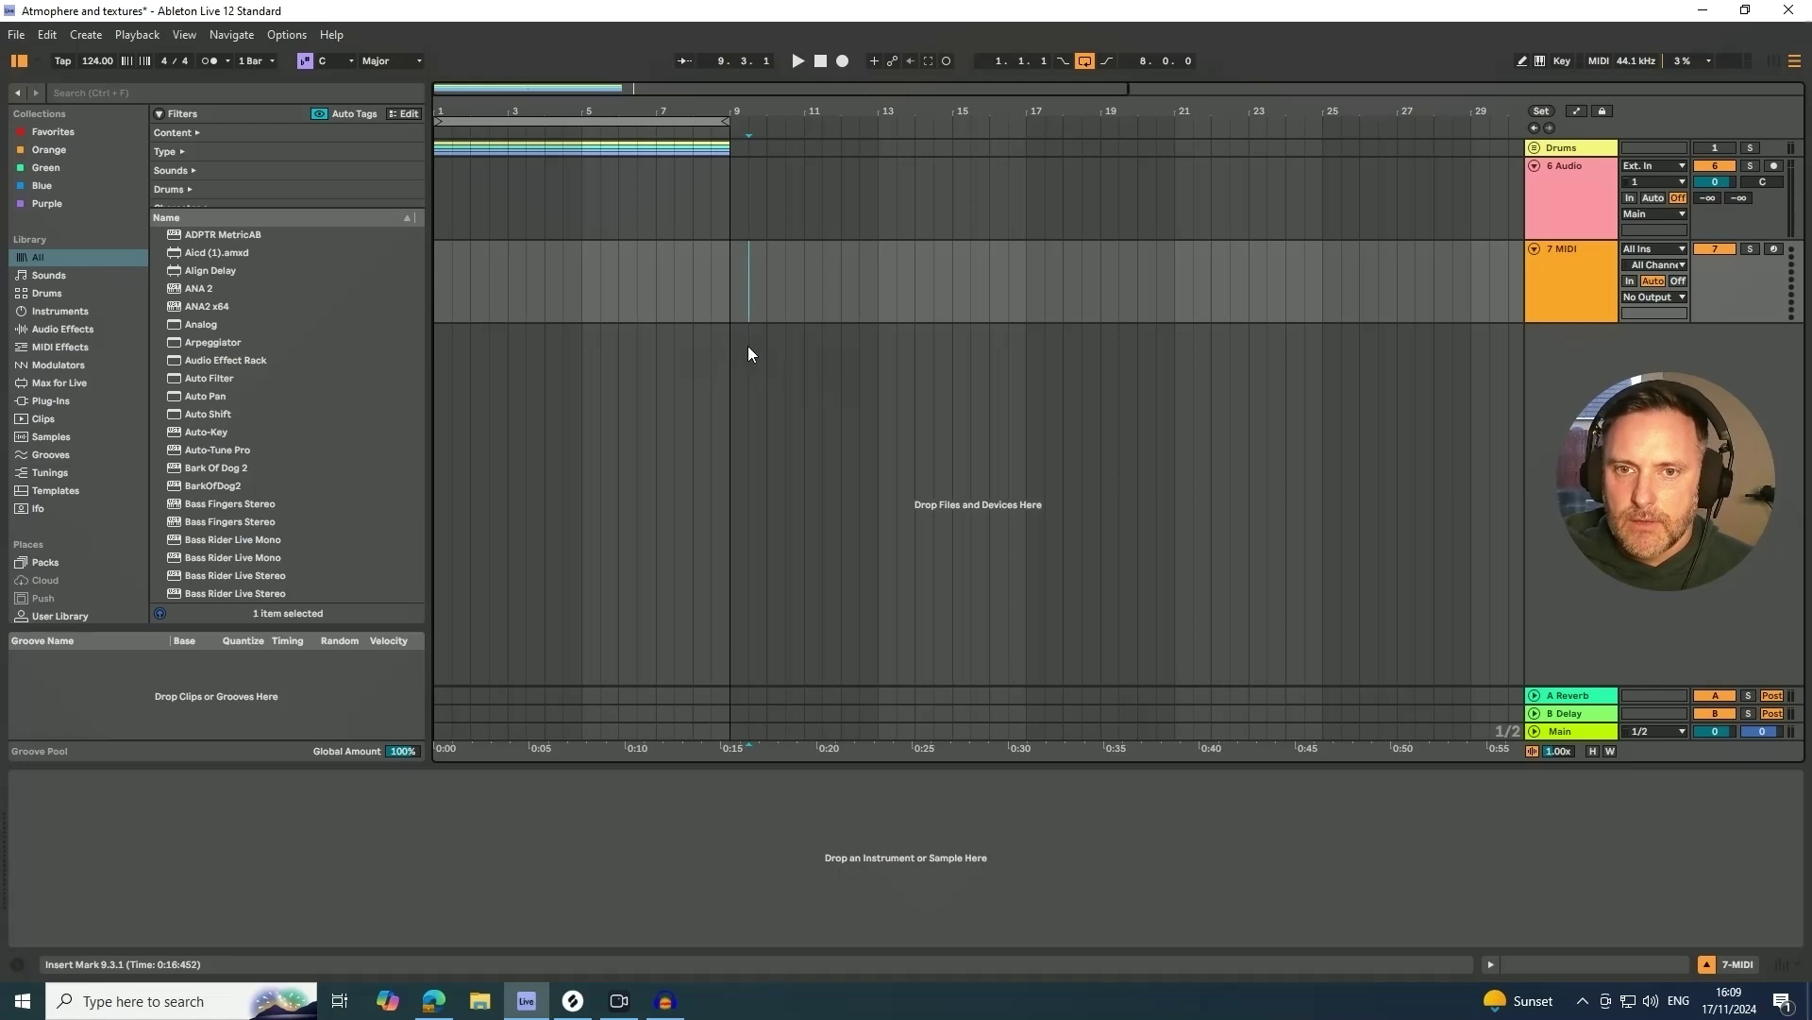
left_click_drag(544, 110, 550, 120)
left_click(1557, 150)
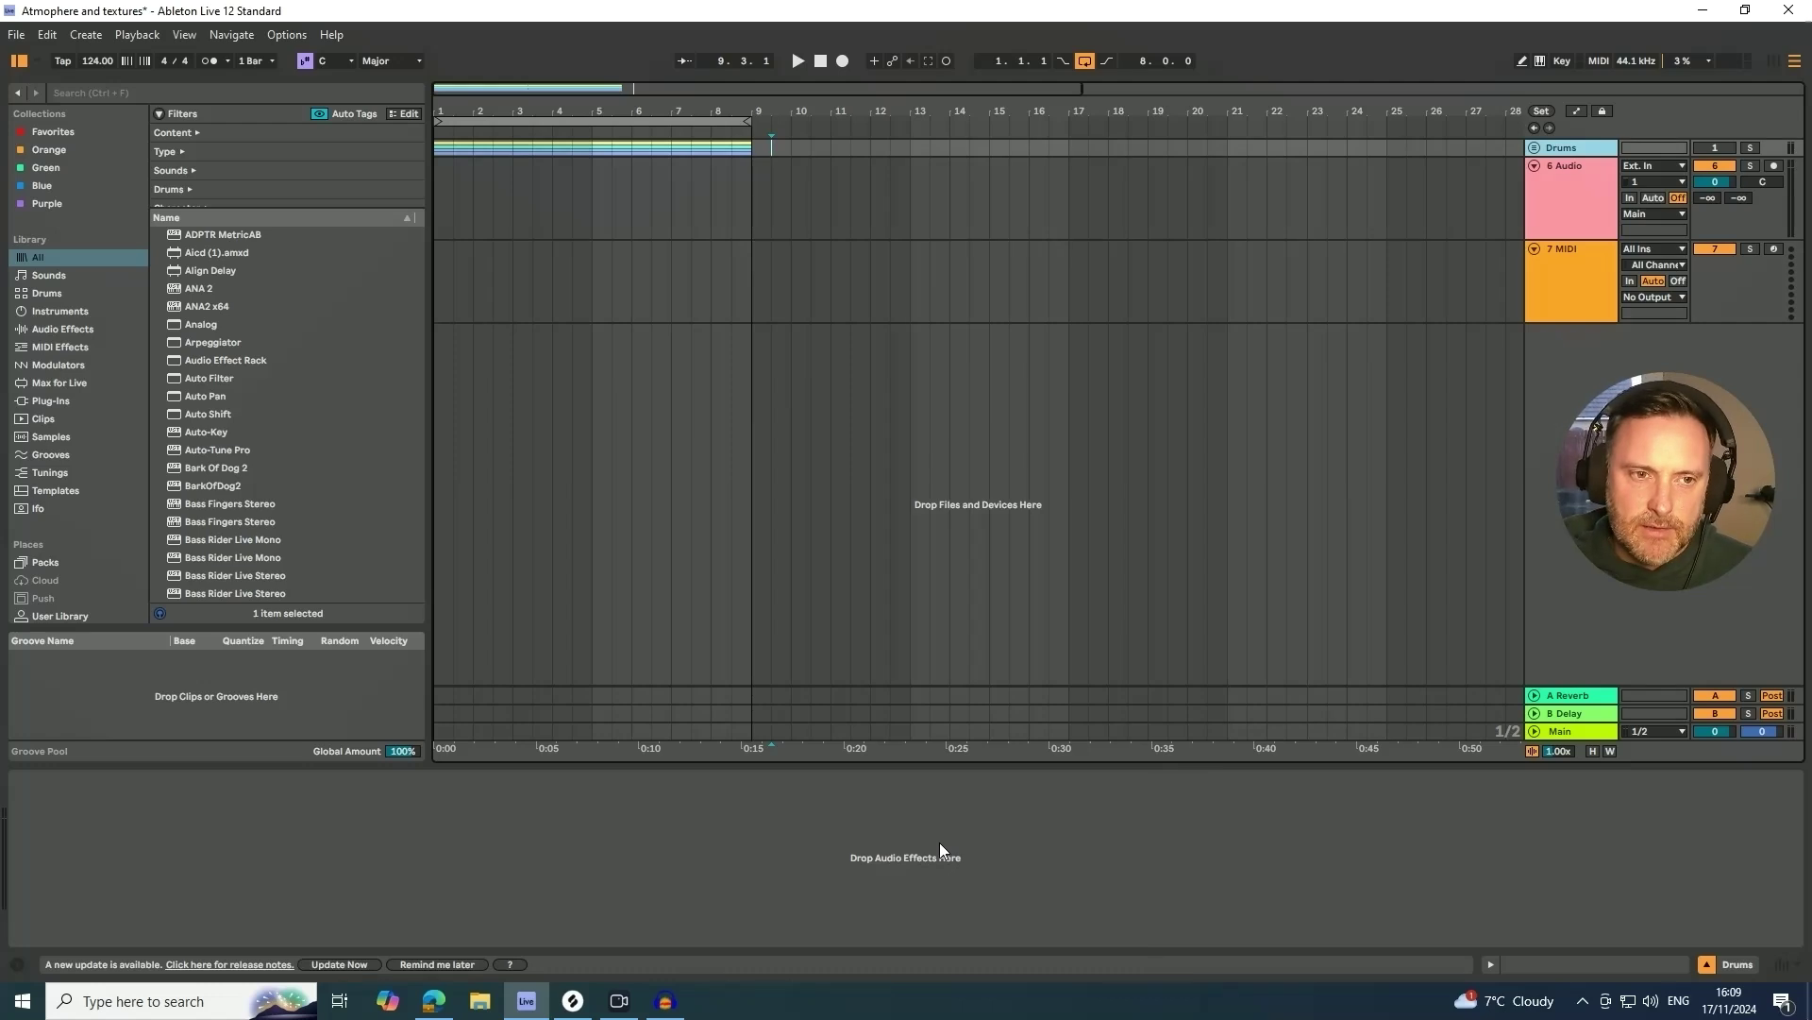
left_click(991, 845)
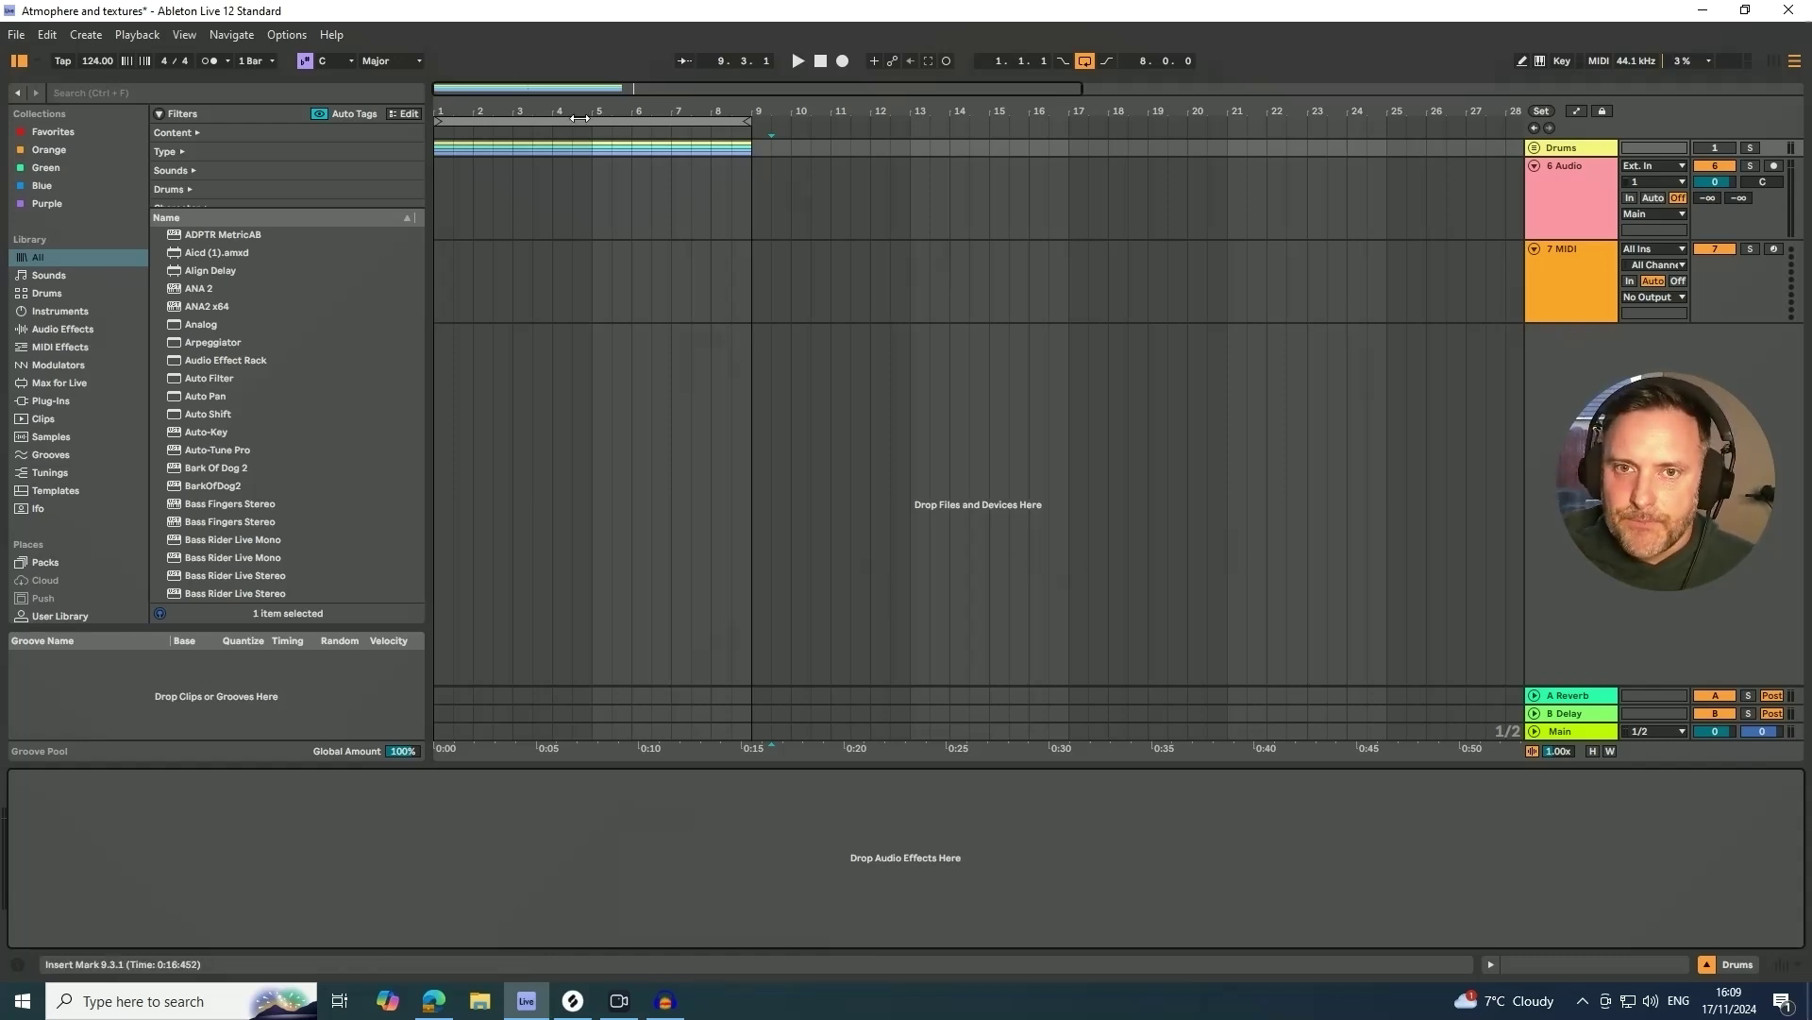
left_click_drag(526, 110, 636, 130)
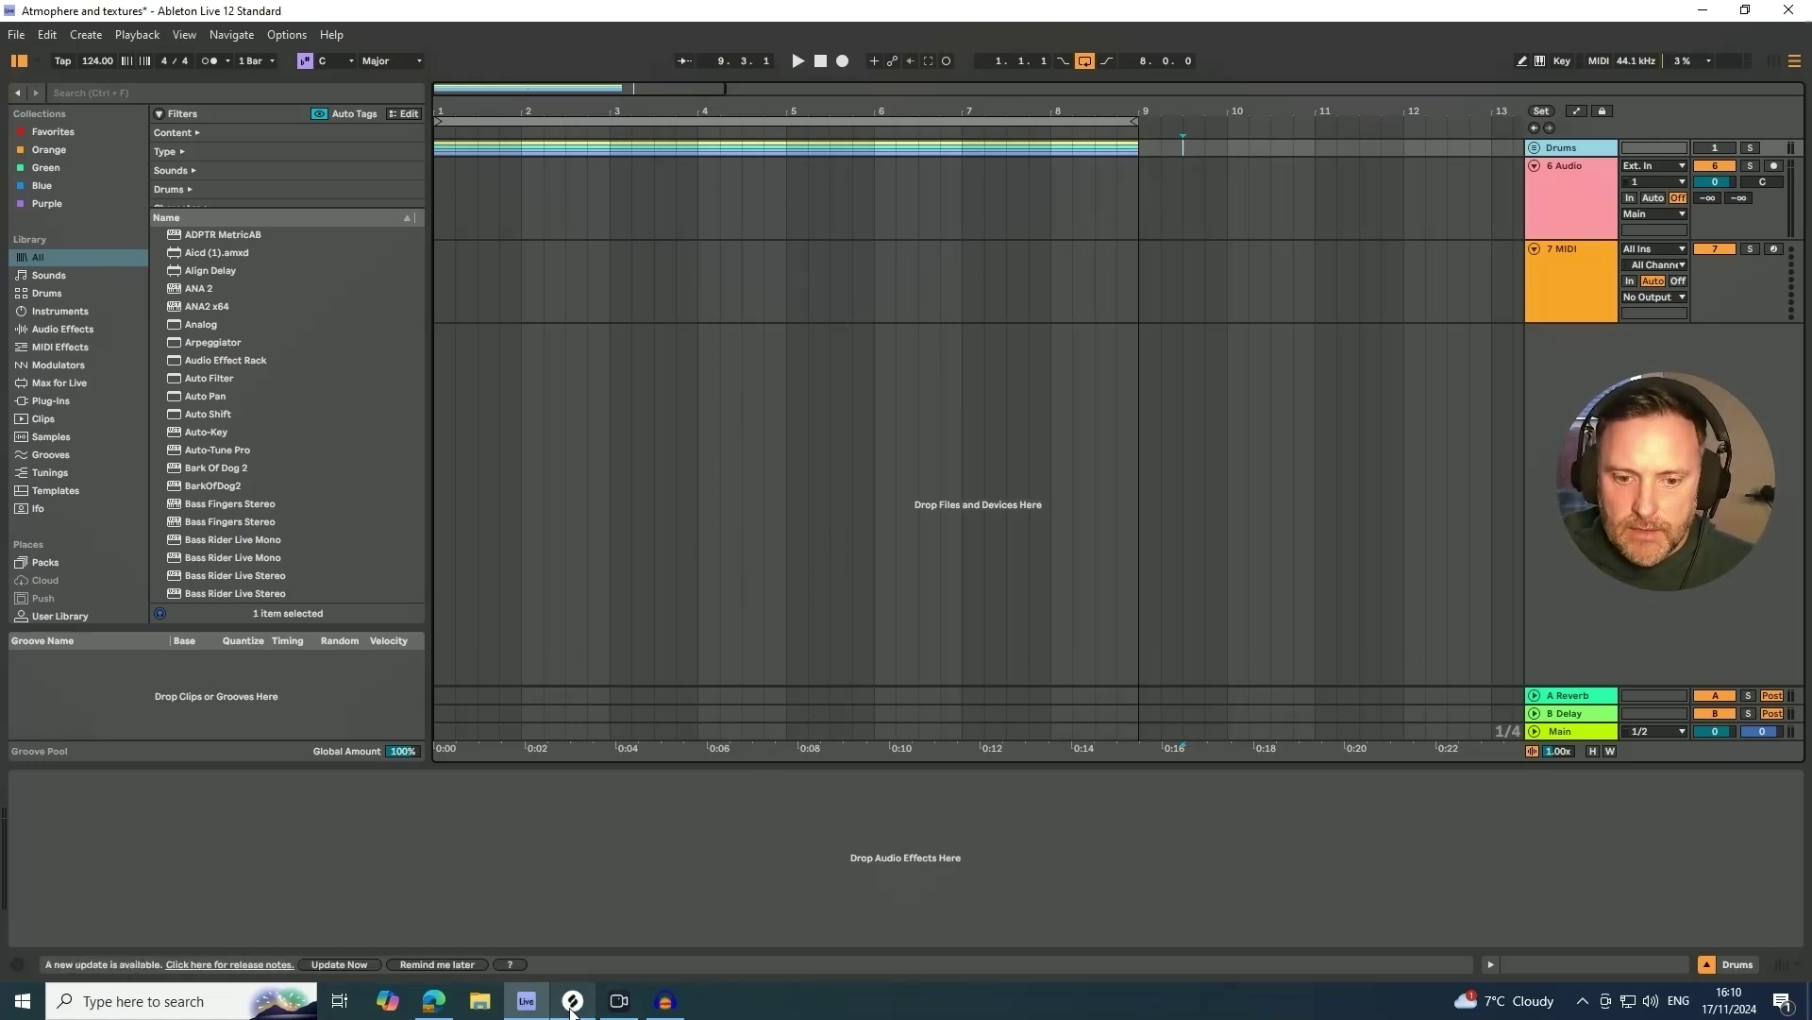
- Switch to Splice, preview FB_Synth_Hit_08_Dm.wav and place it on audio track 6 in Ableton Live at 1.2.1
left_click(572, 1002)
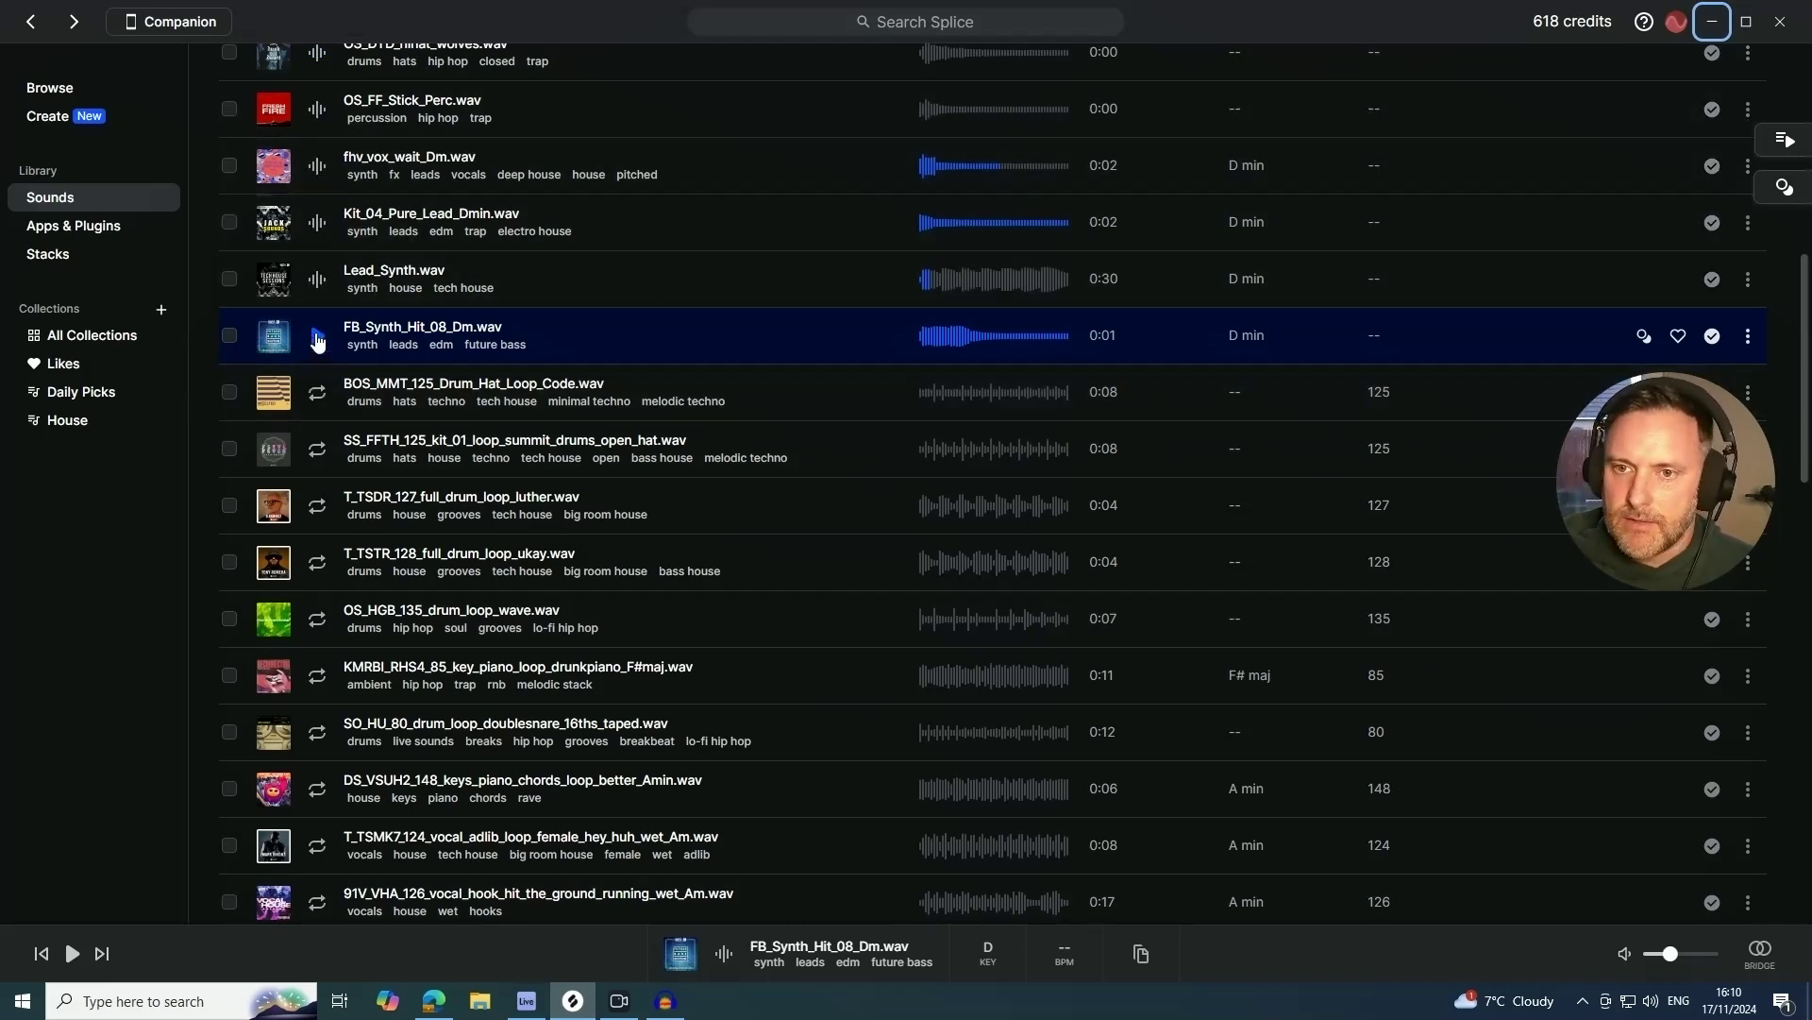
left_click(318, 338)
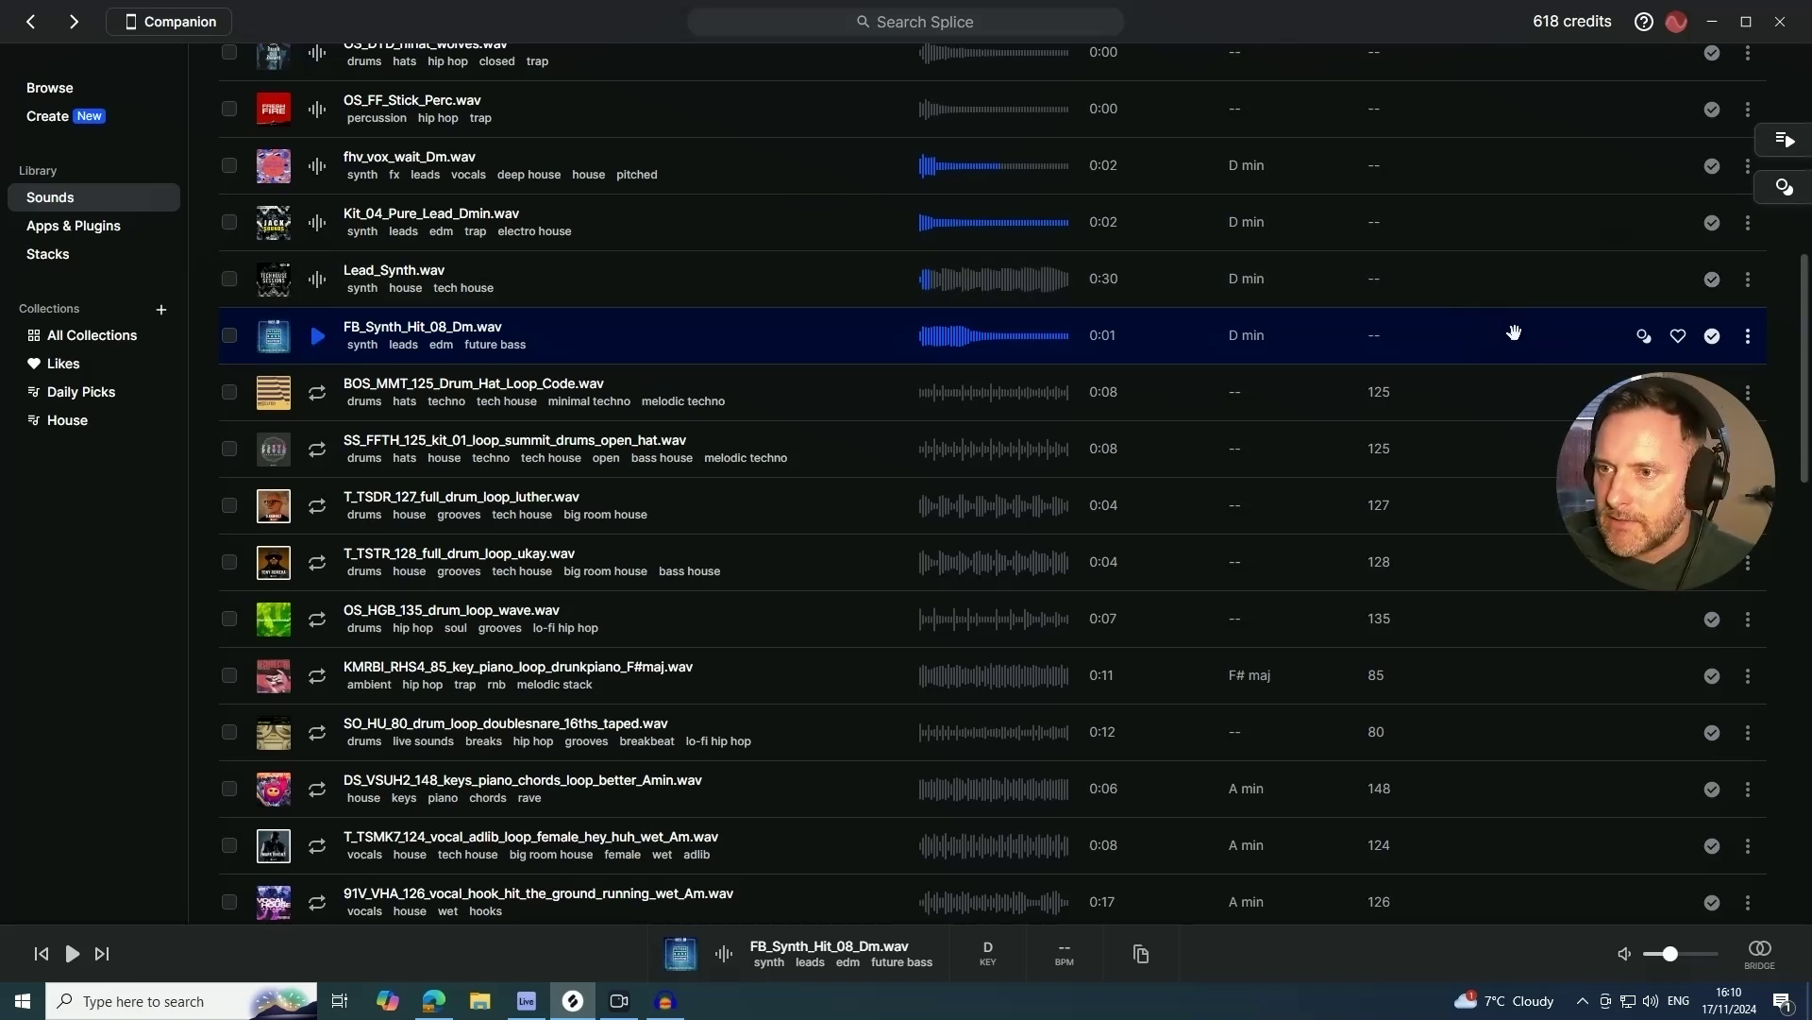
left_click_drag(1513, 337, 464, 216)
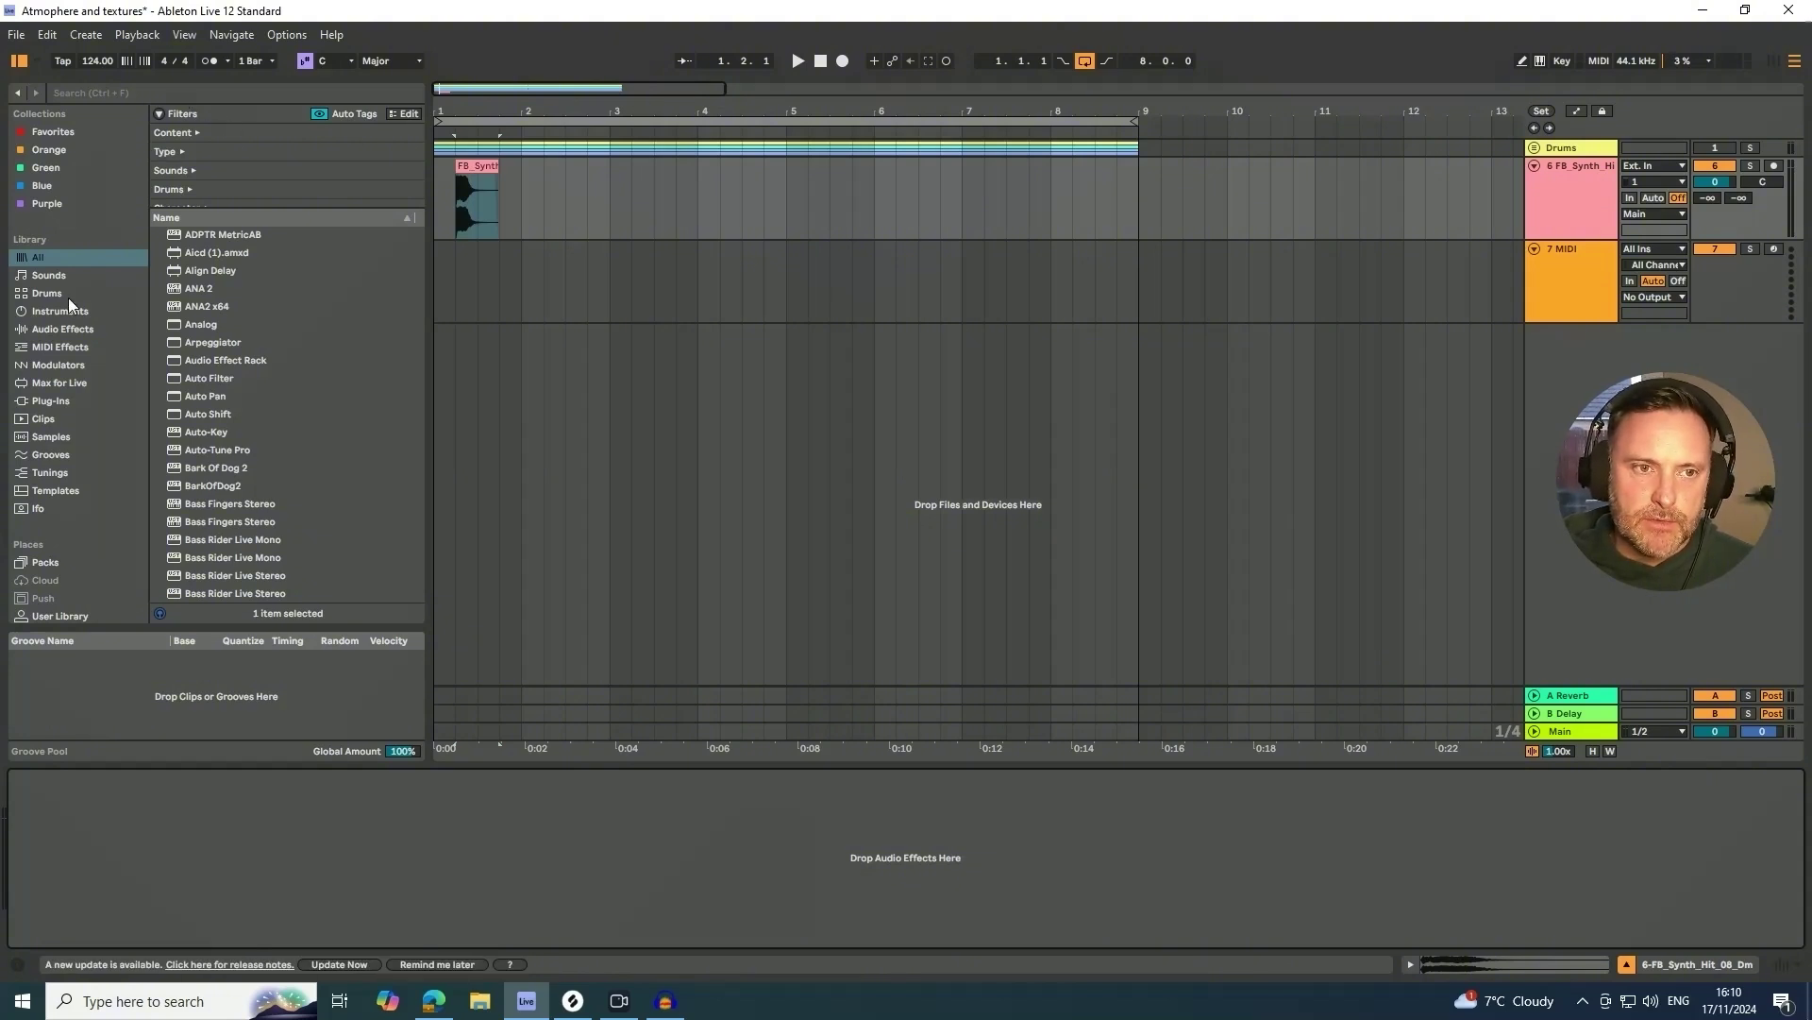
- Search the audio effects for "reverb" and add the stock Reverb device to the synth hit track
left_click(108, 93)
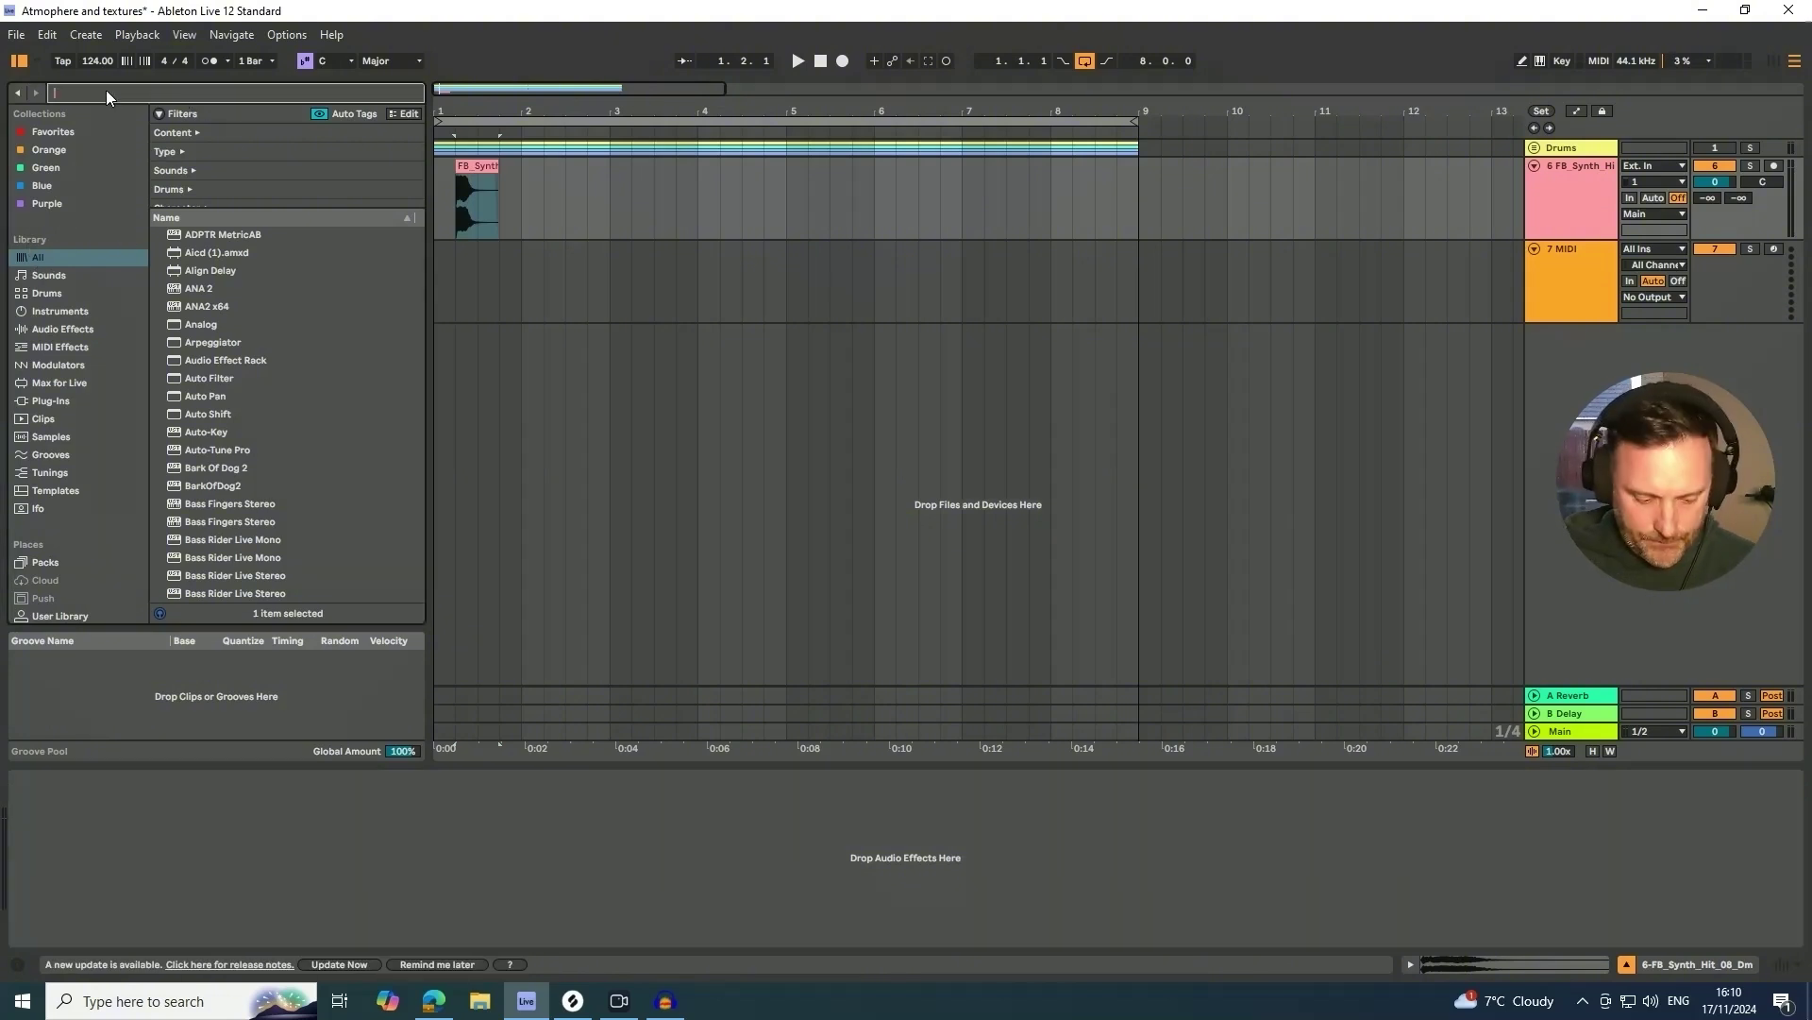
type("reverb")
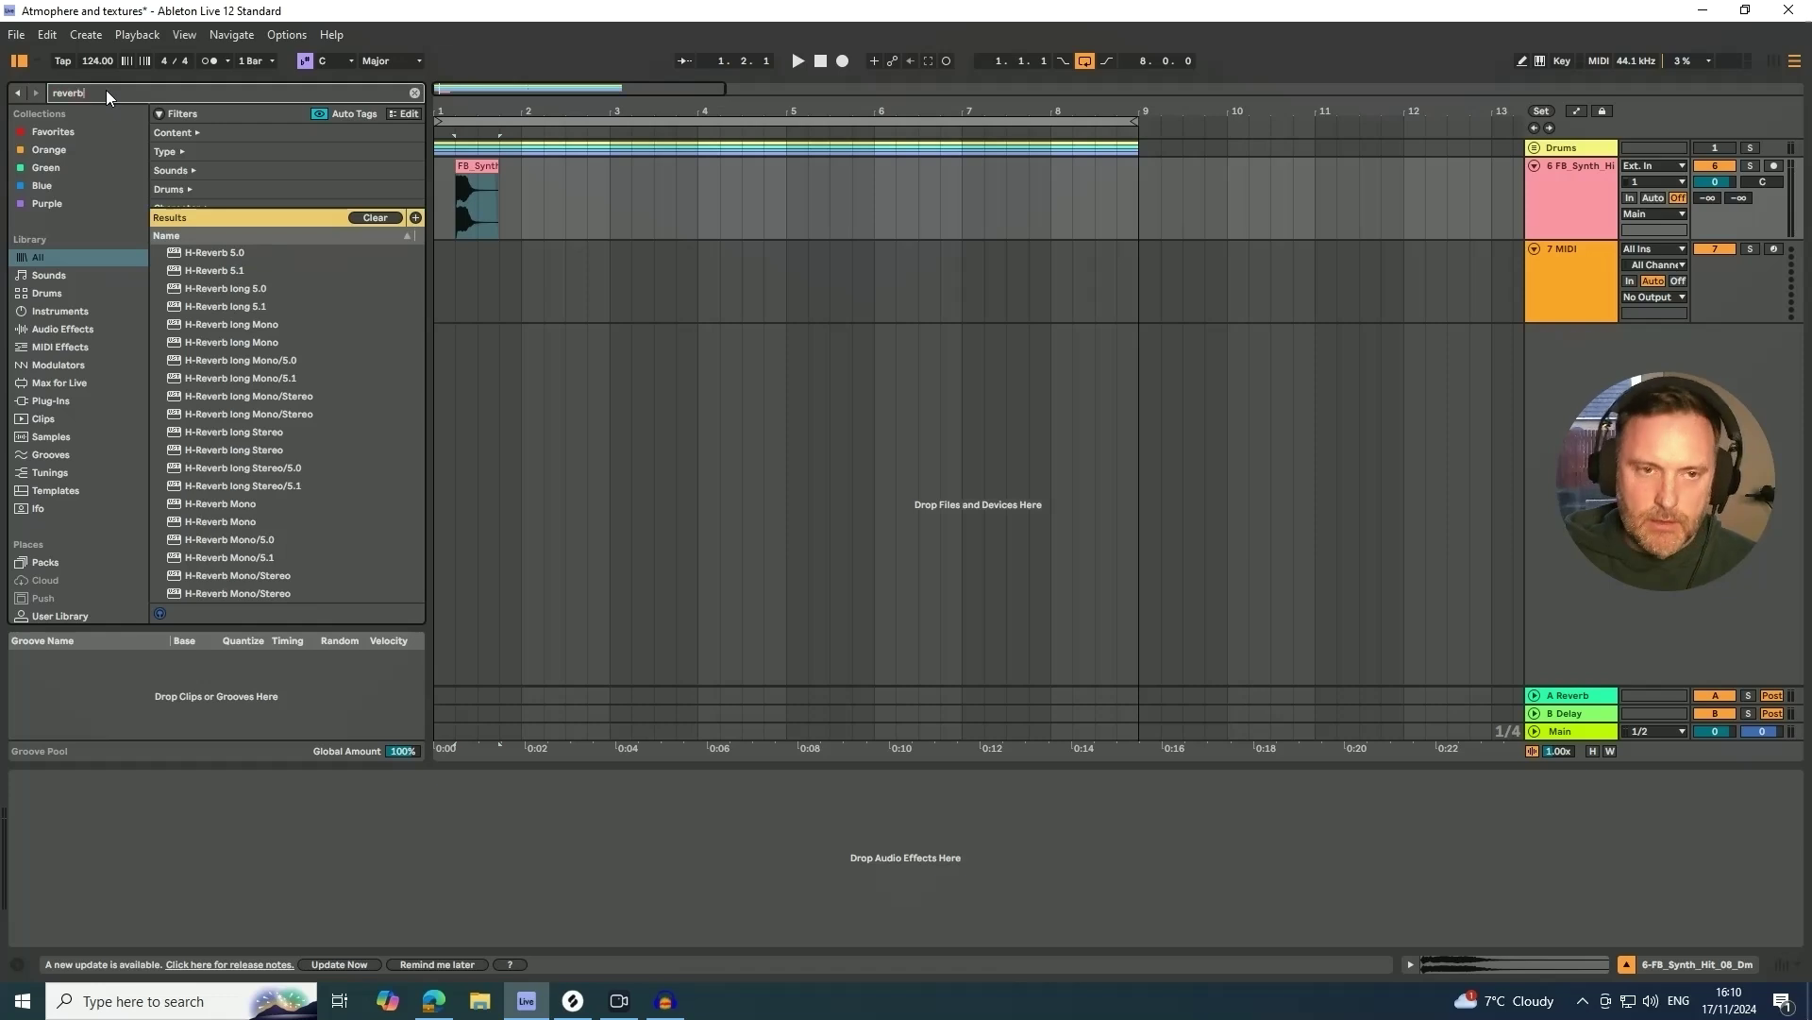
left_click(58, 327)
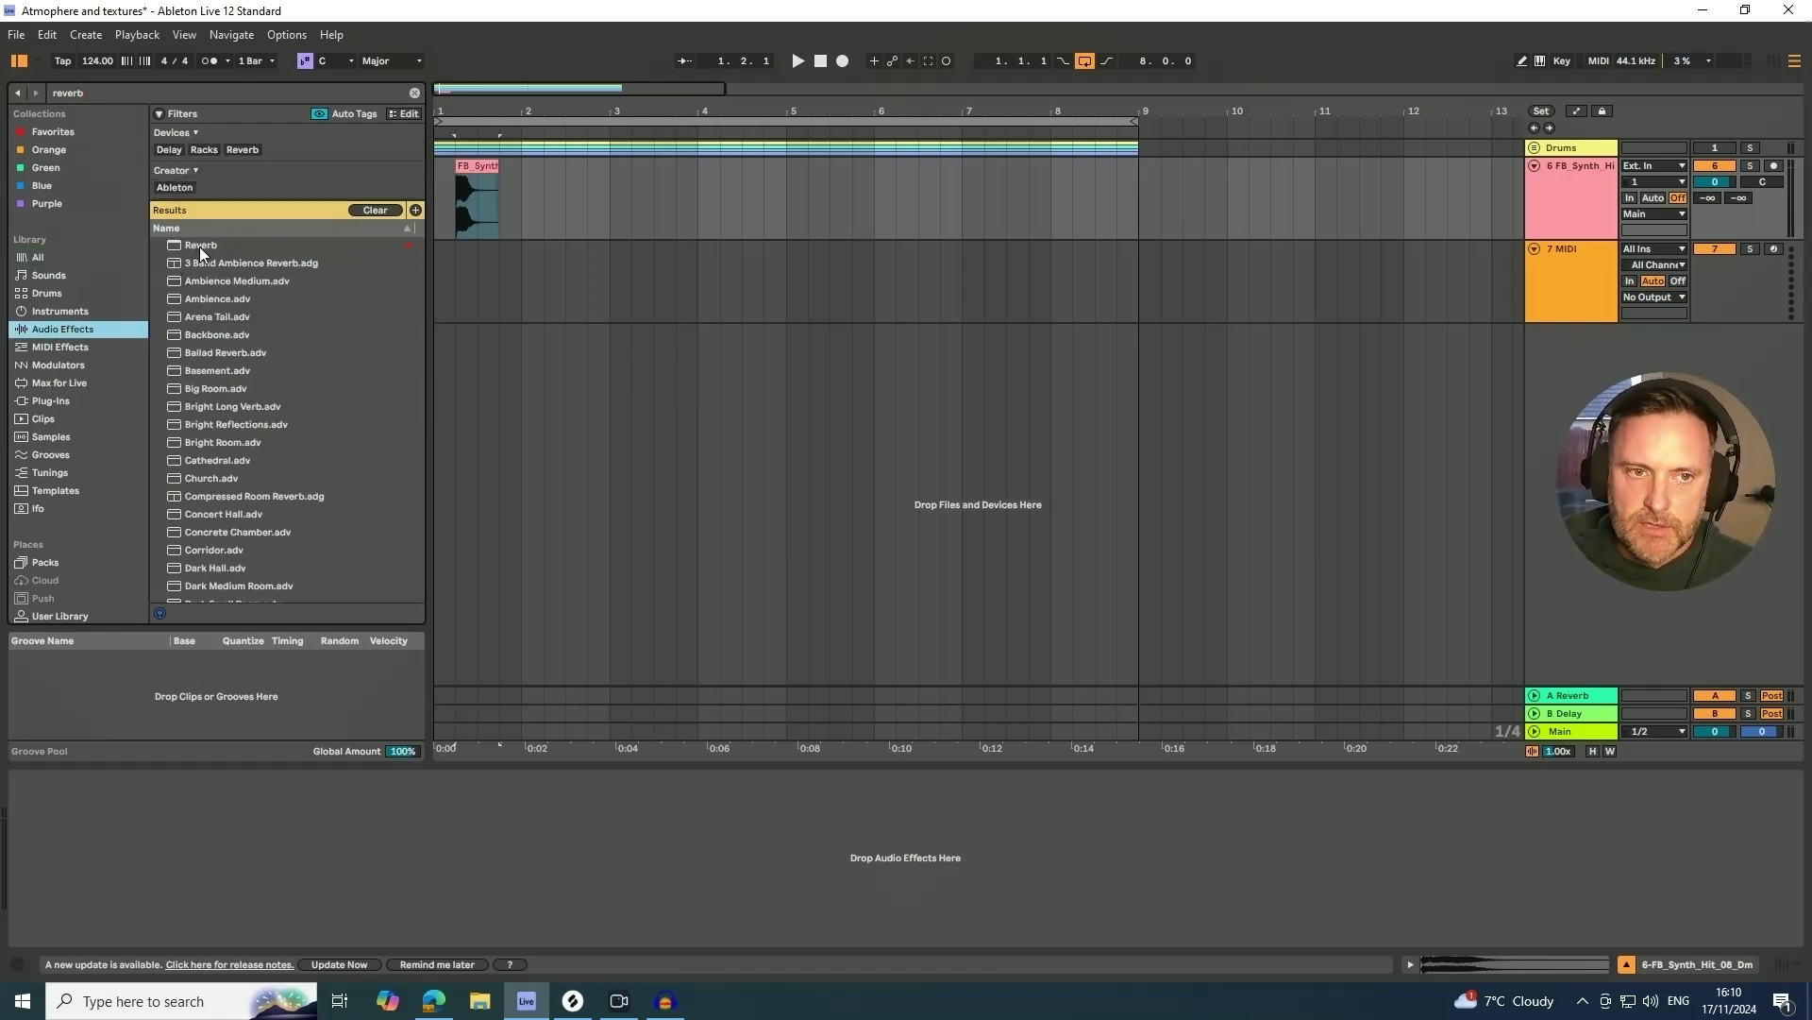
left_click_drag(201, 250, 473, 231)
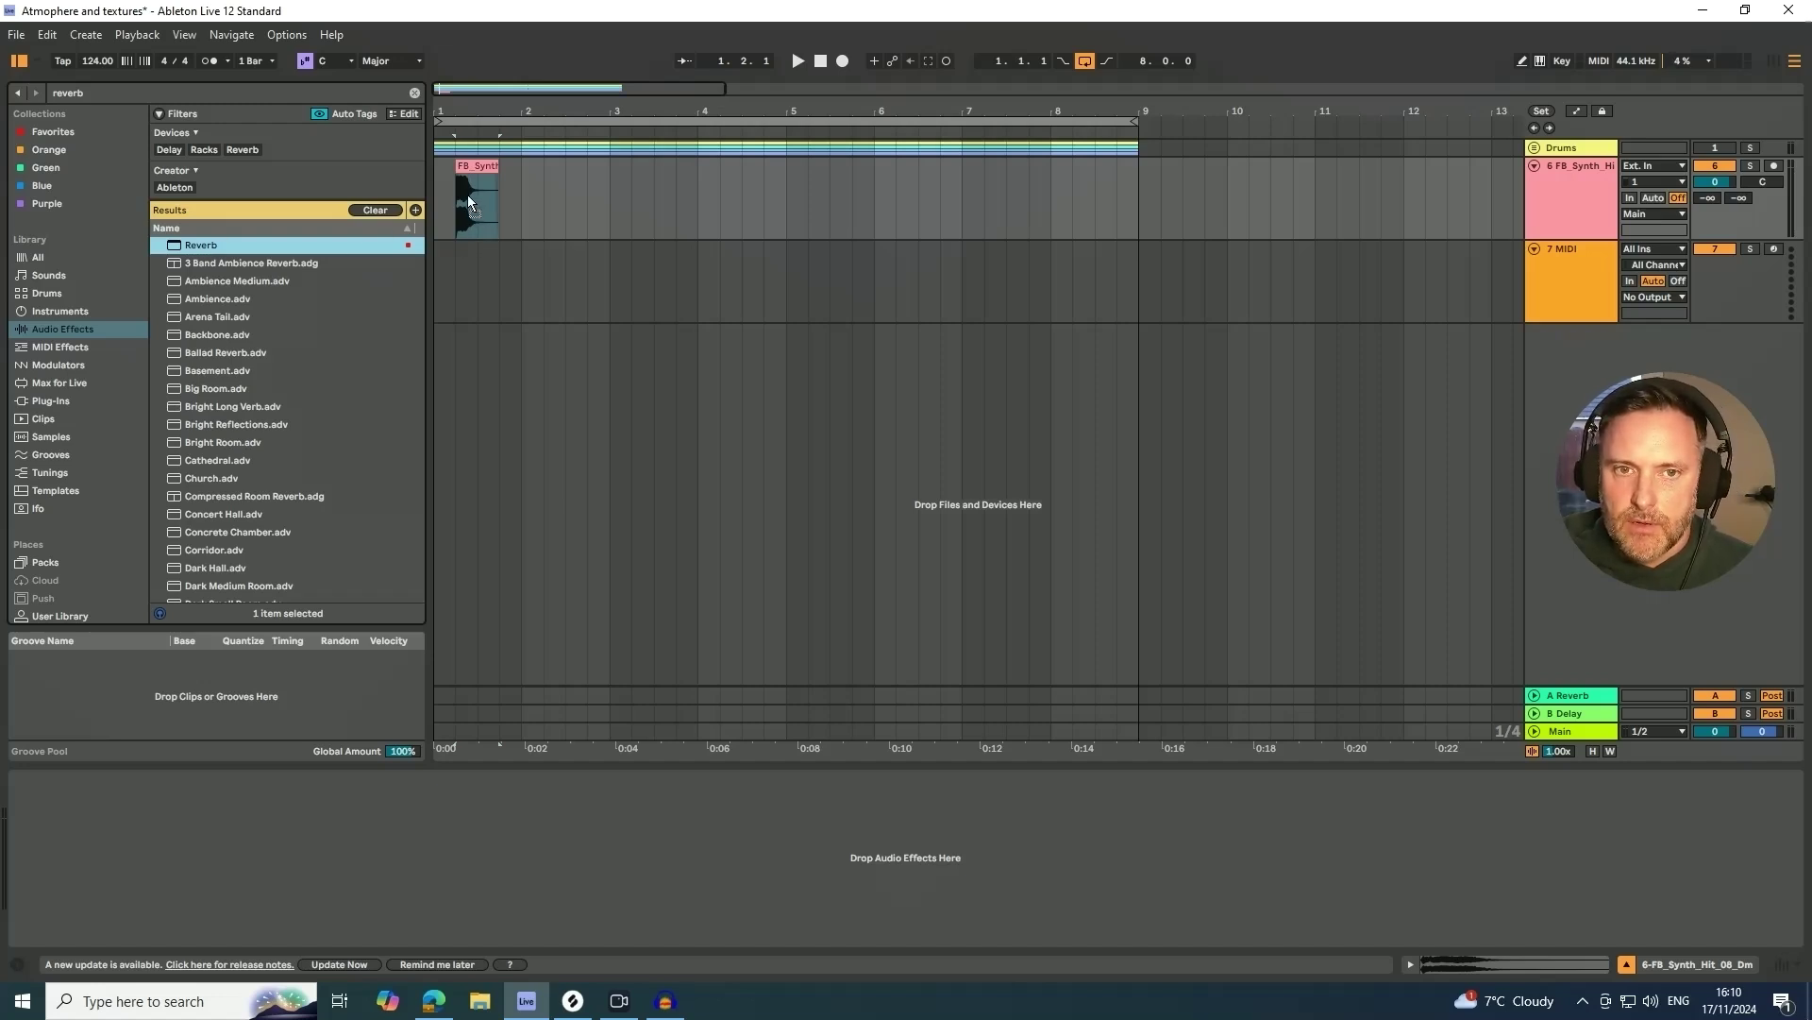
left_click_drag(468, 195, 467, 194)
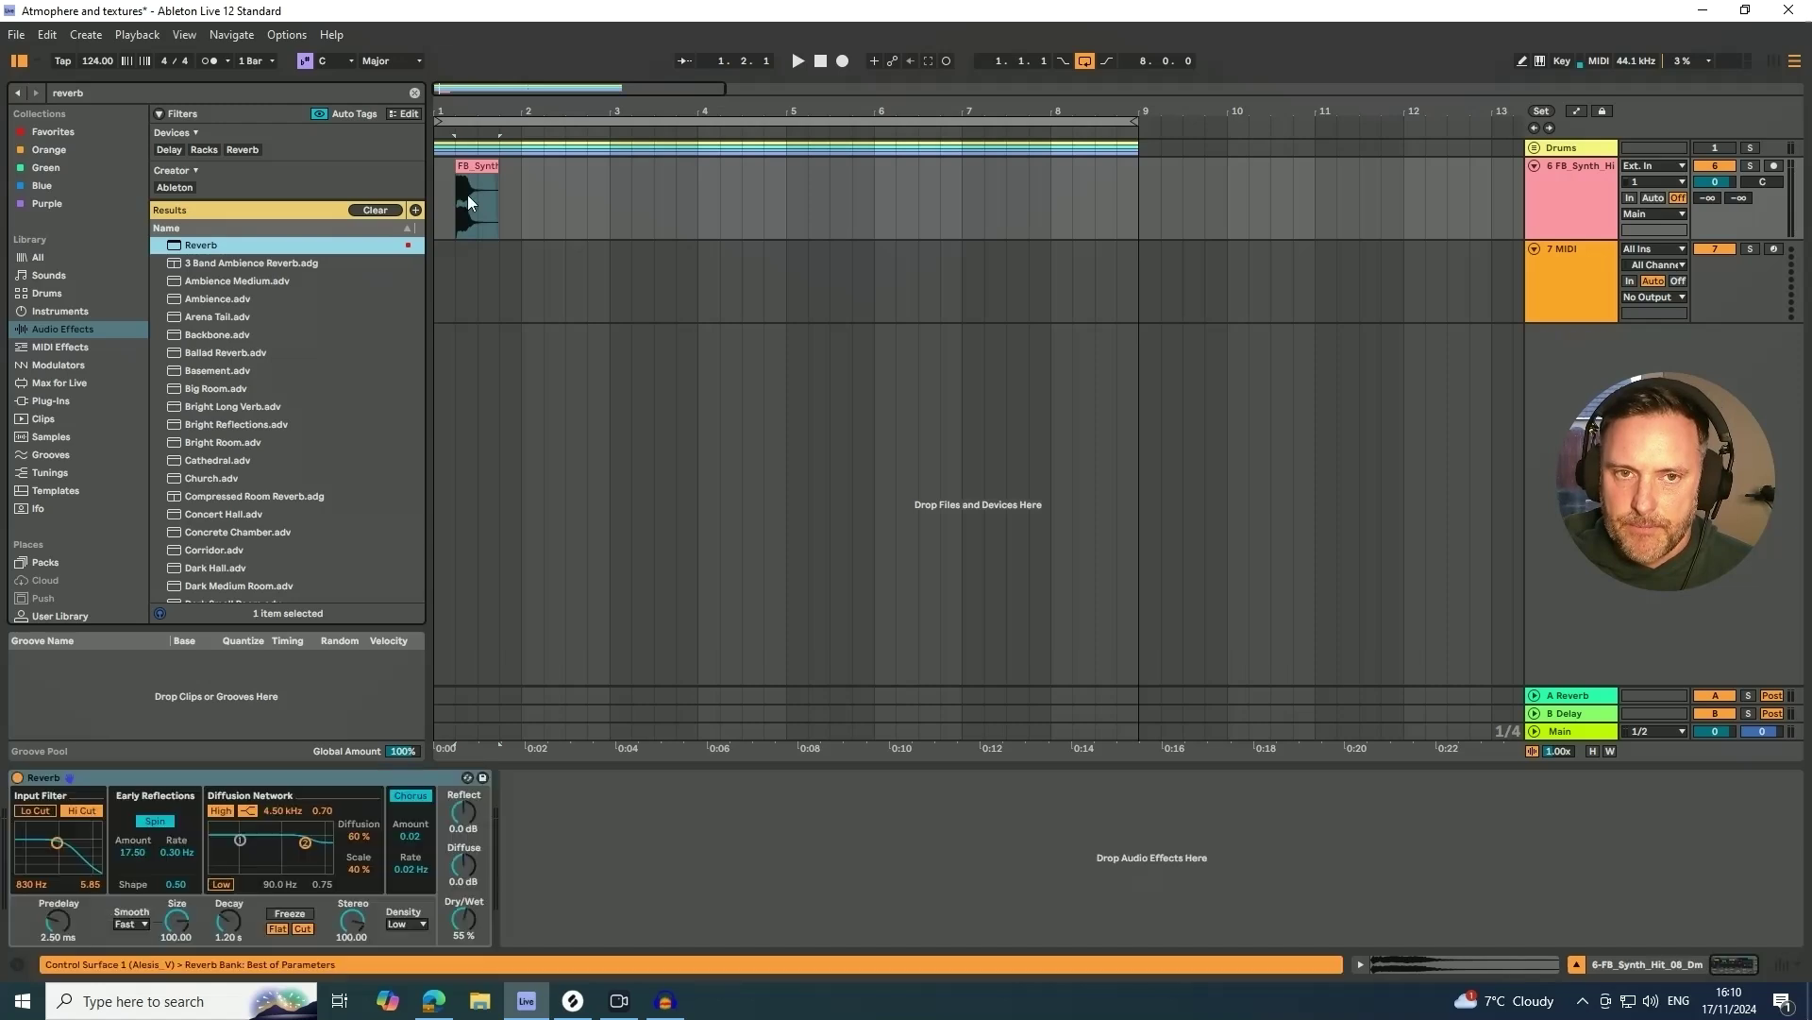
- Enable the Reverb's Lo Cut input filter and set its decay to 18.0 s
left_click(28, 810)
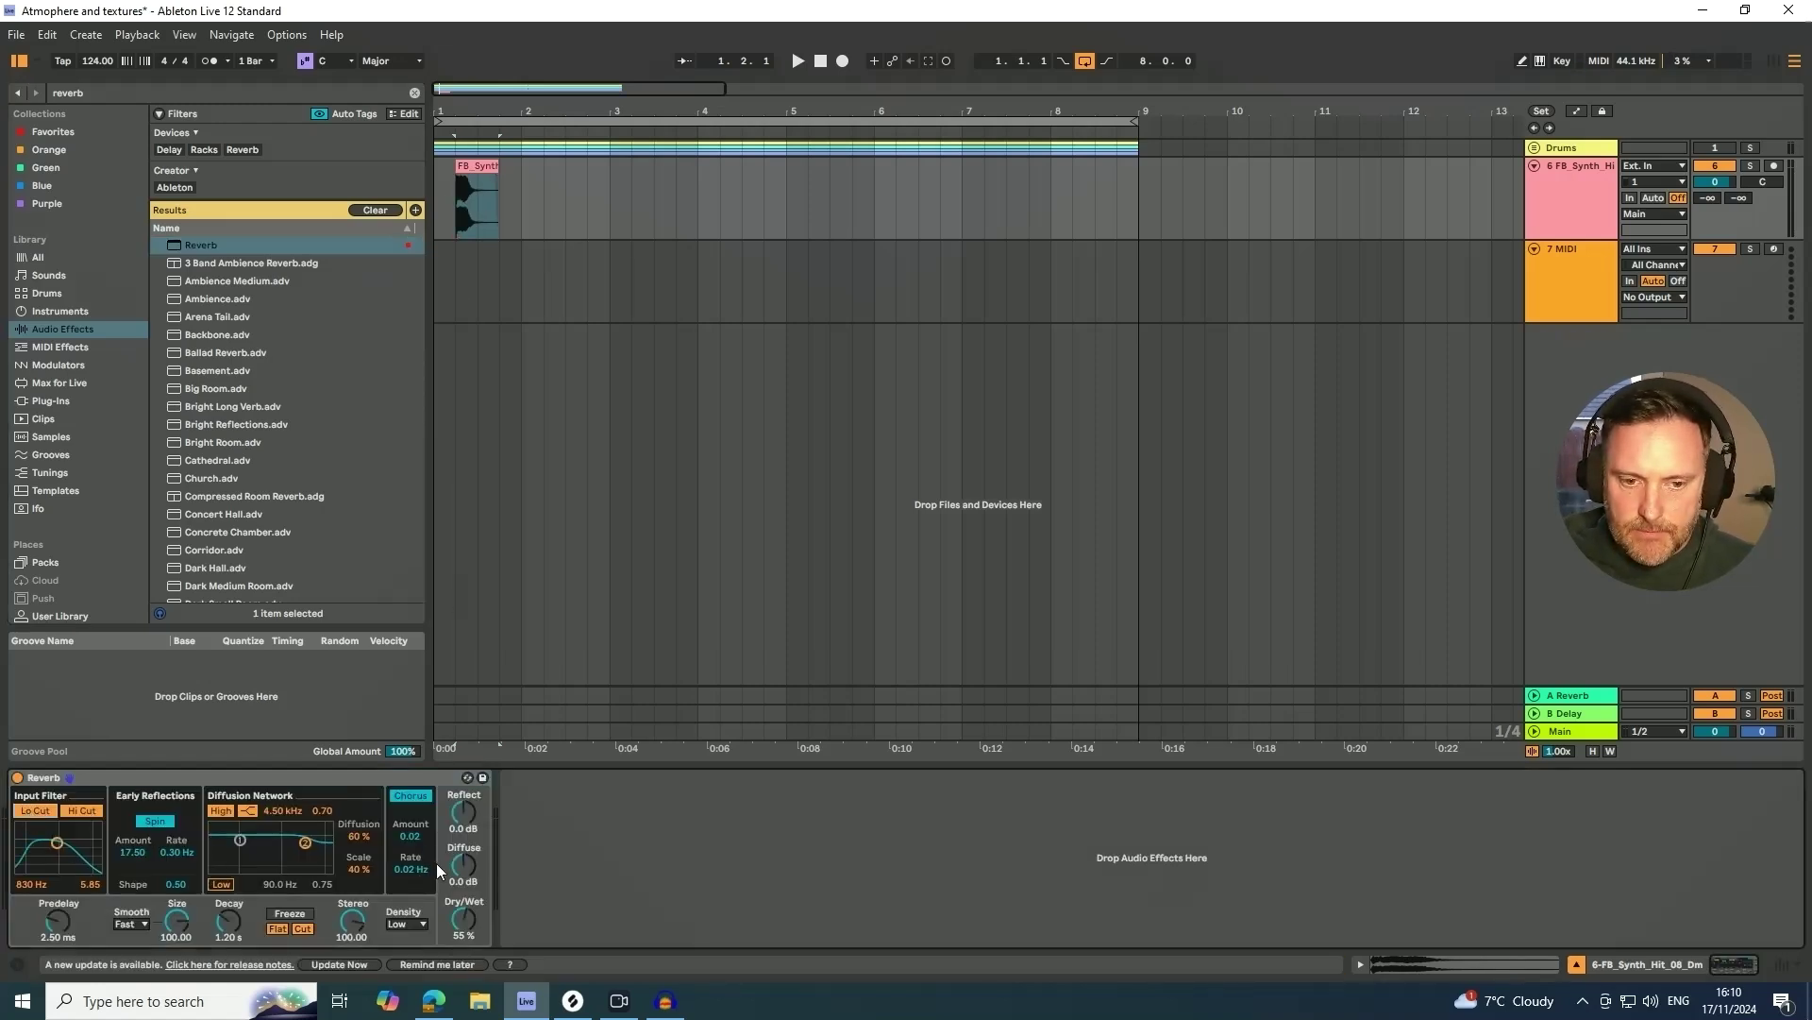
left_click_drag(228, 921, 228, 888)
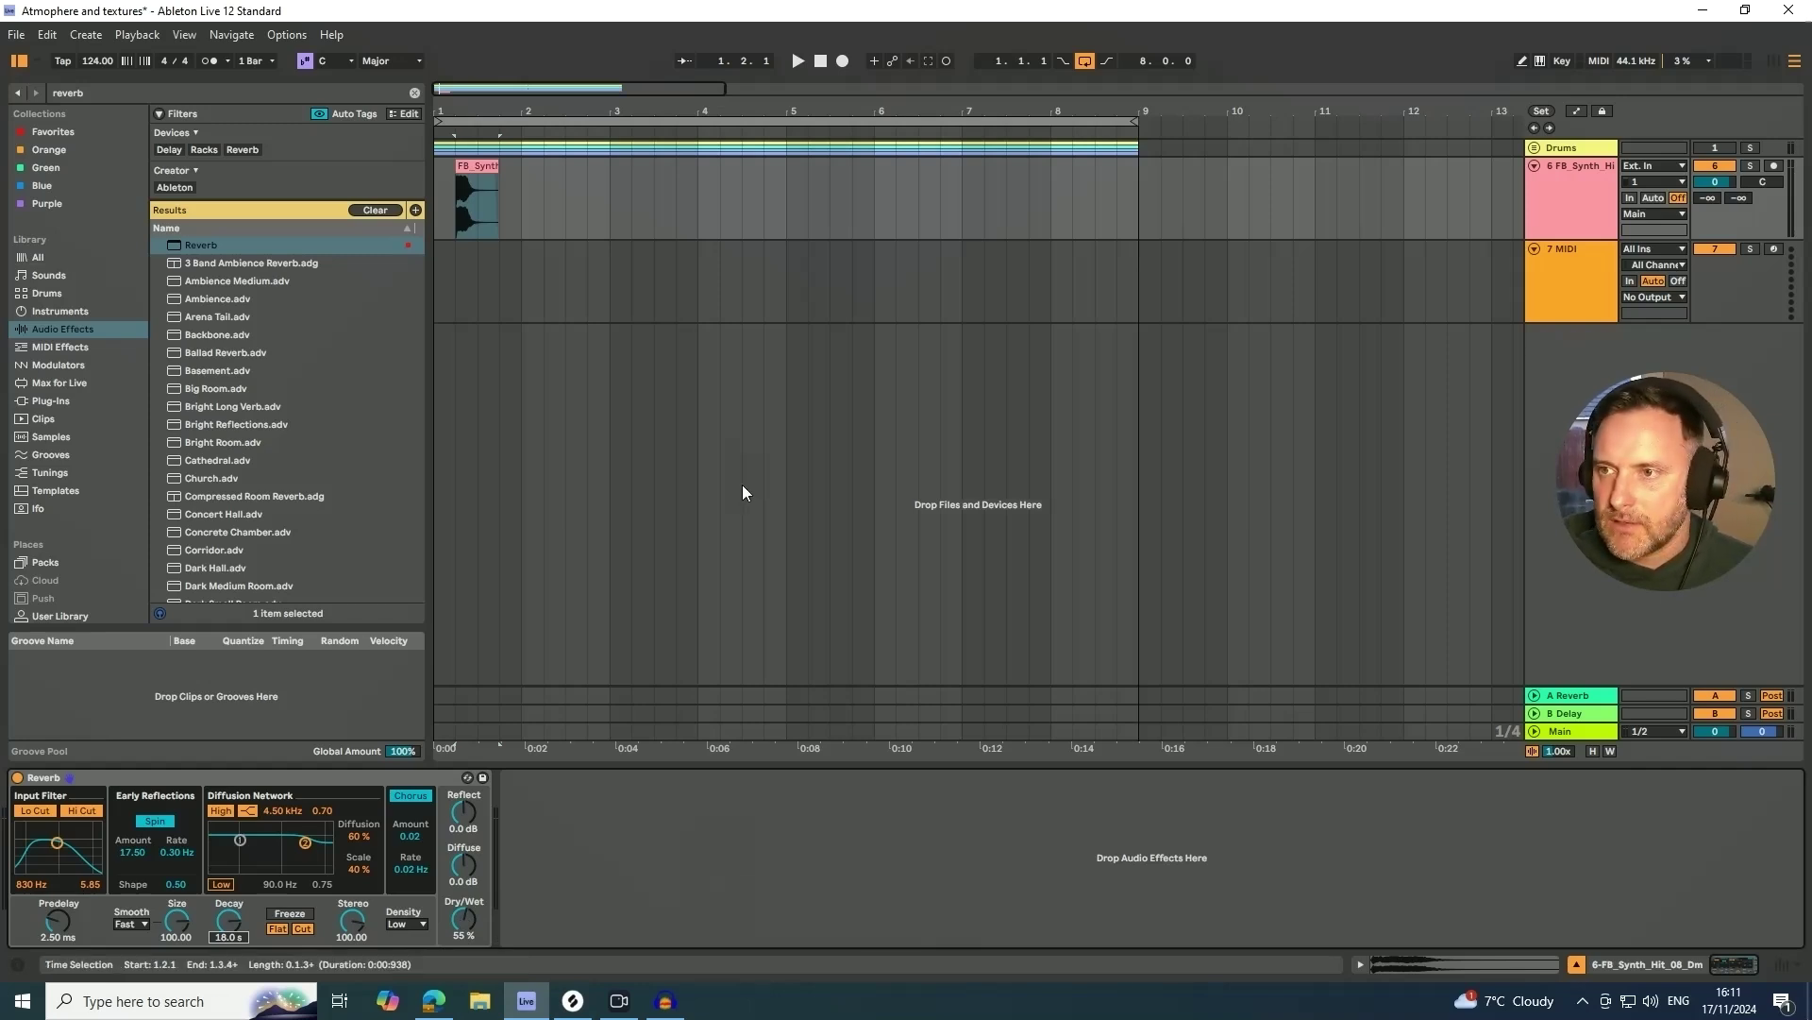
- Solo the synth hit track and play it from the clip's start to hear the long reverb tail
left_click(1749, 166)
left_click(478, 166)
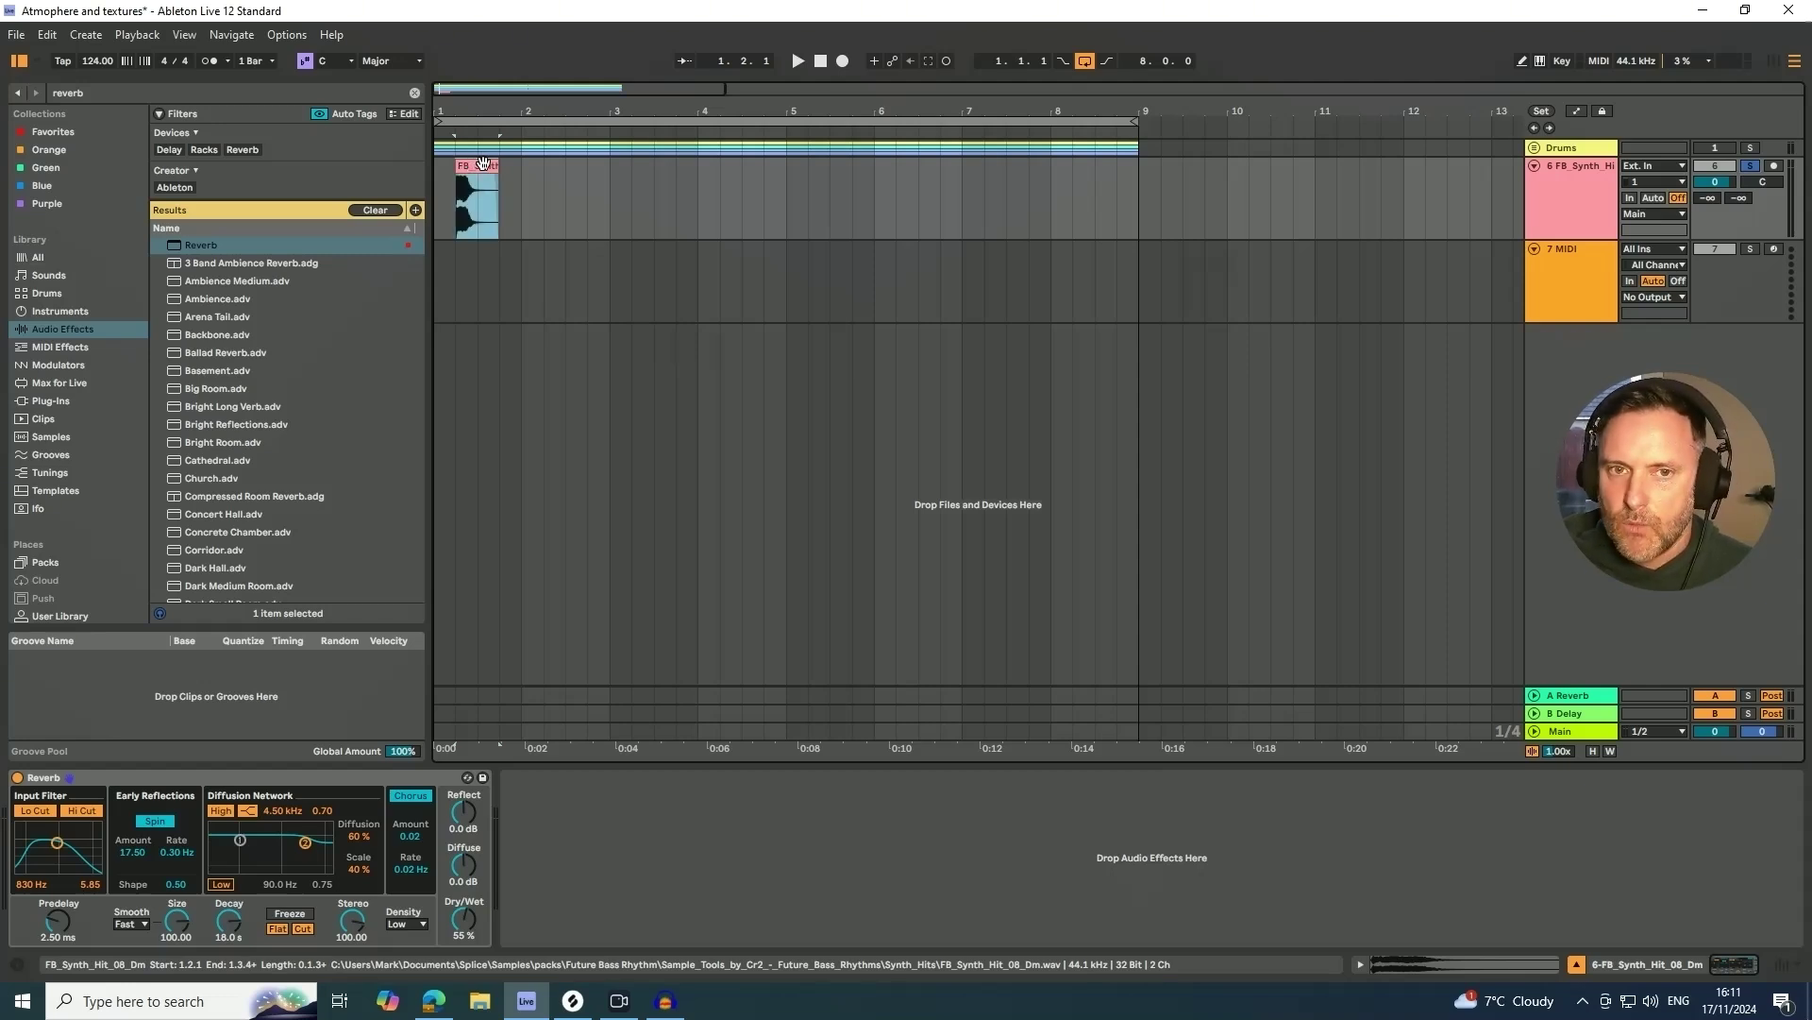
key("space")
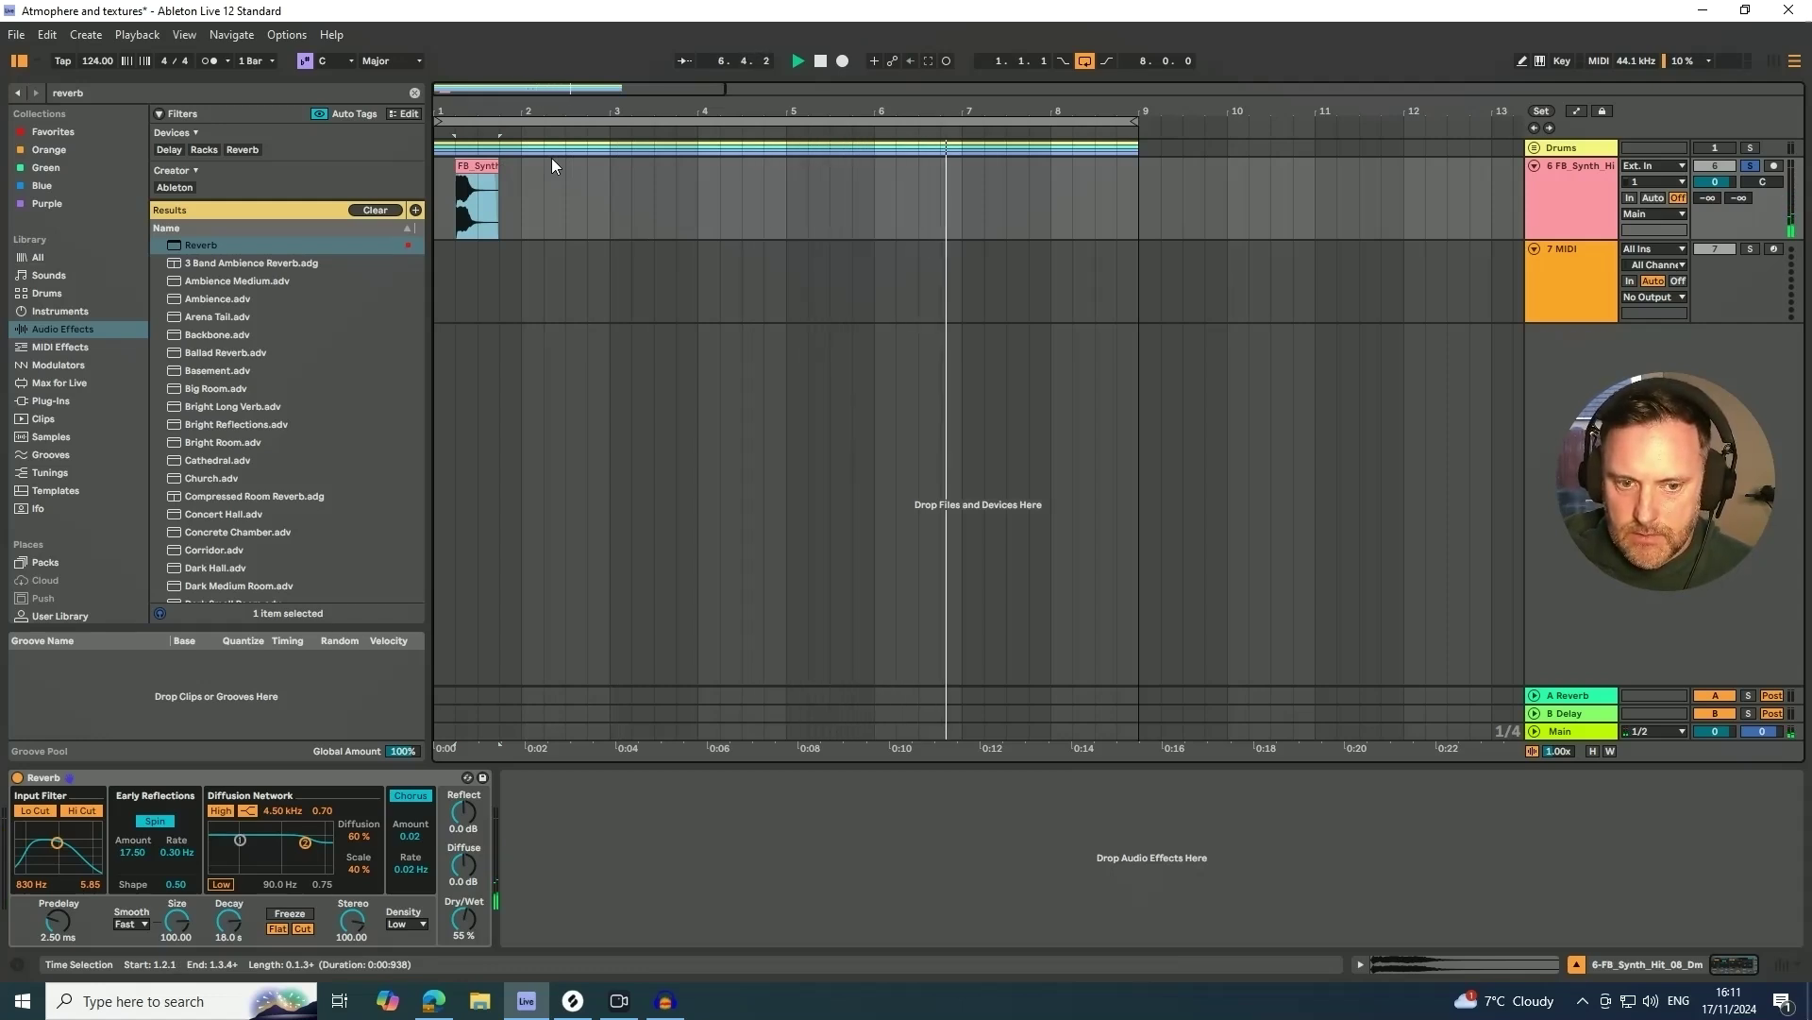
key("space")
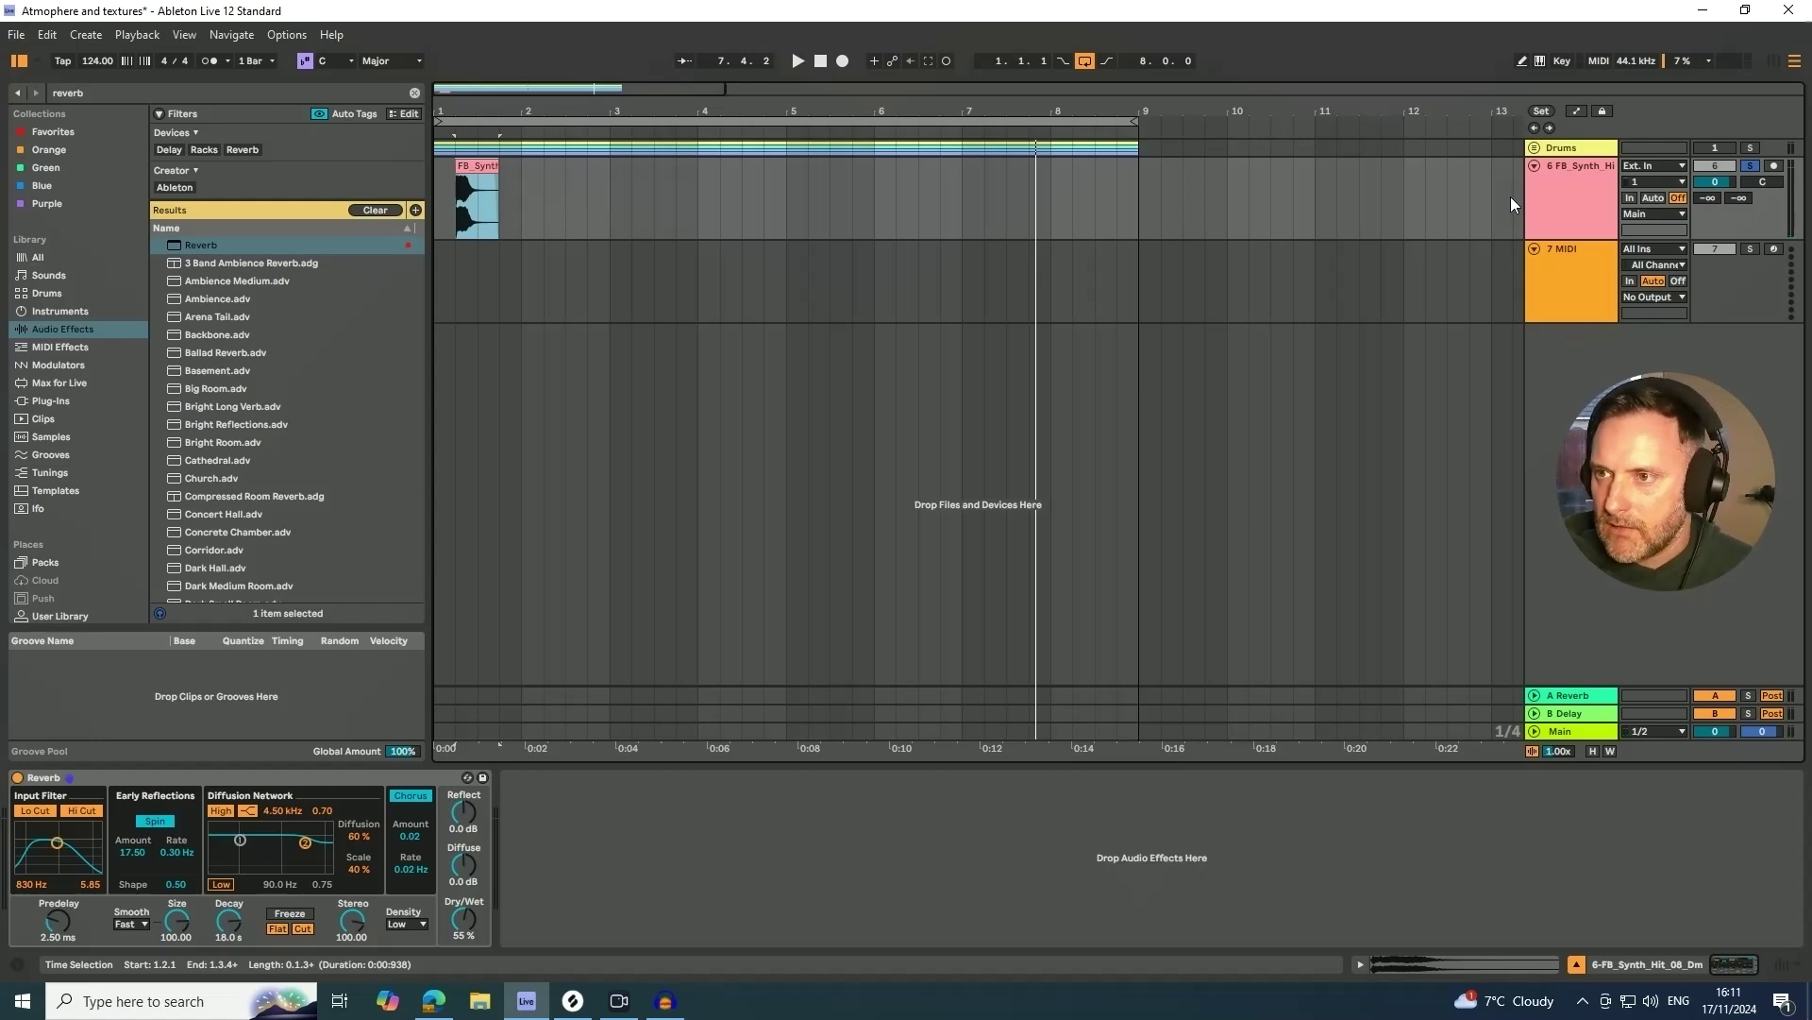
- Freeze and flatten the synth hit track and delete the part of the freeze tail beyond bar 9
right_click(1559, 190)
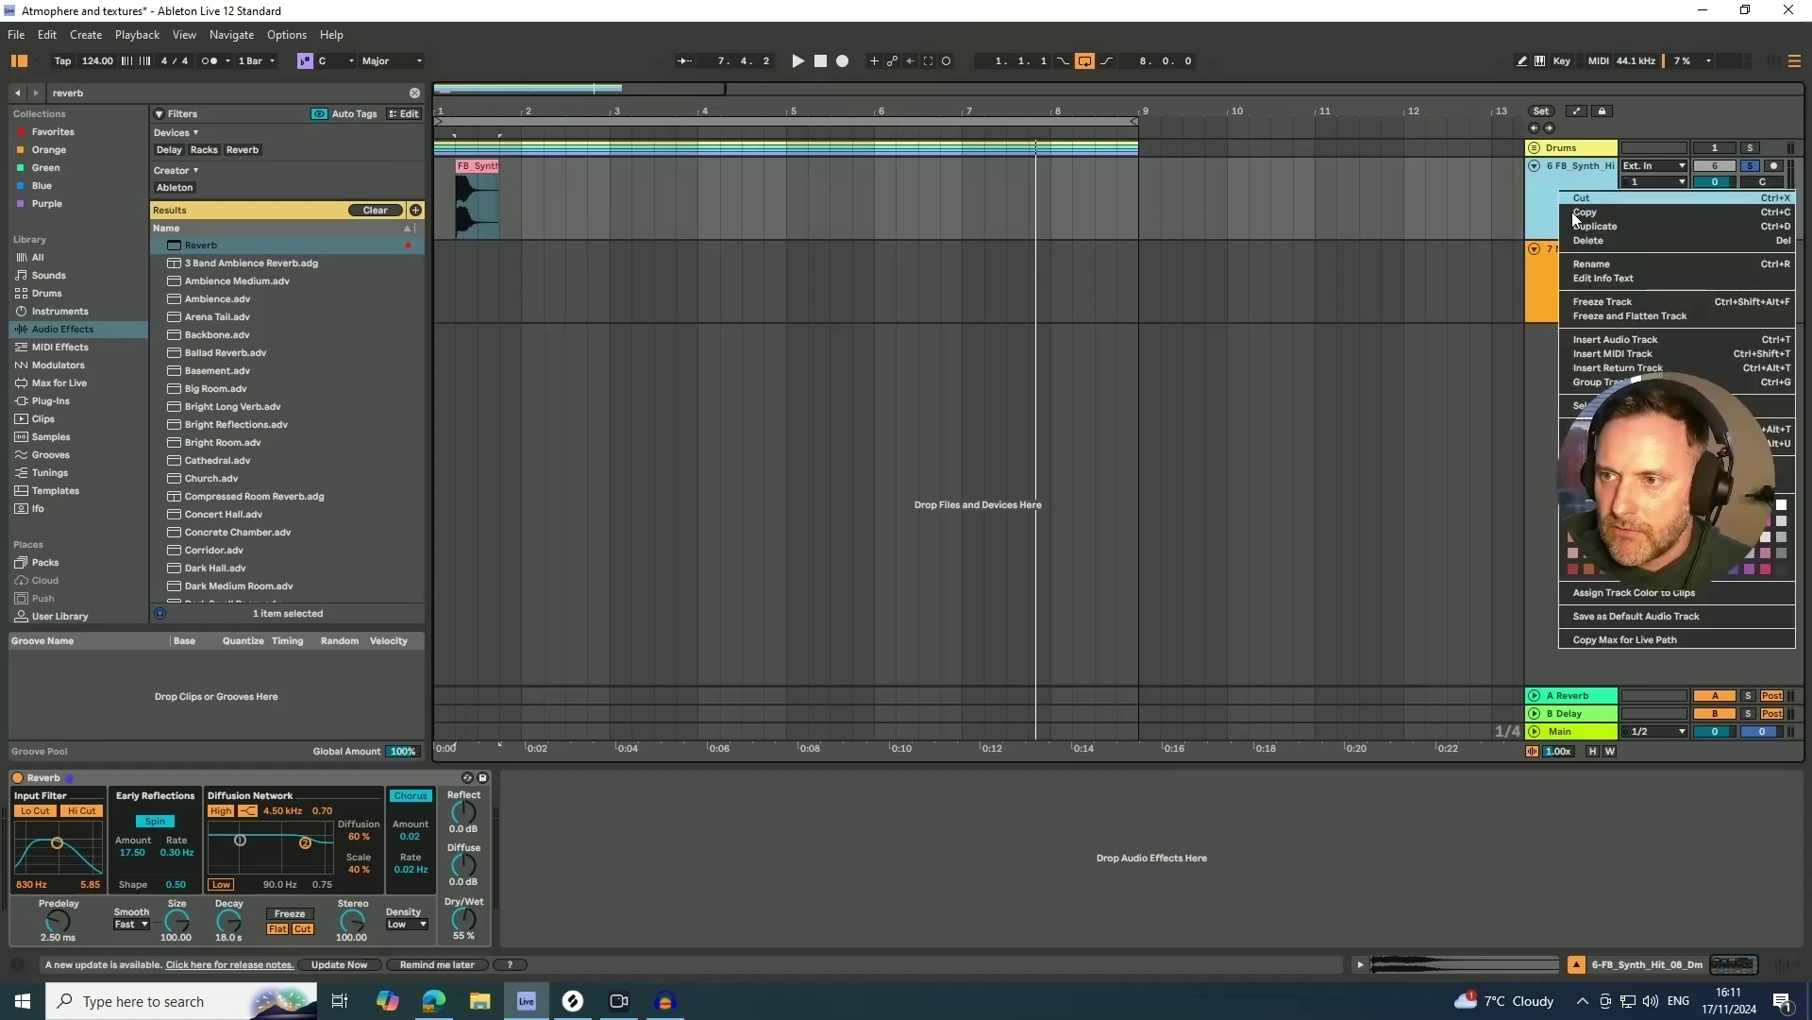
left_click(1589, 319)
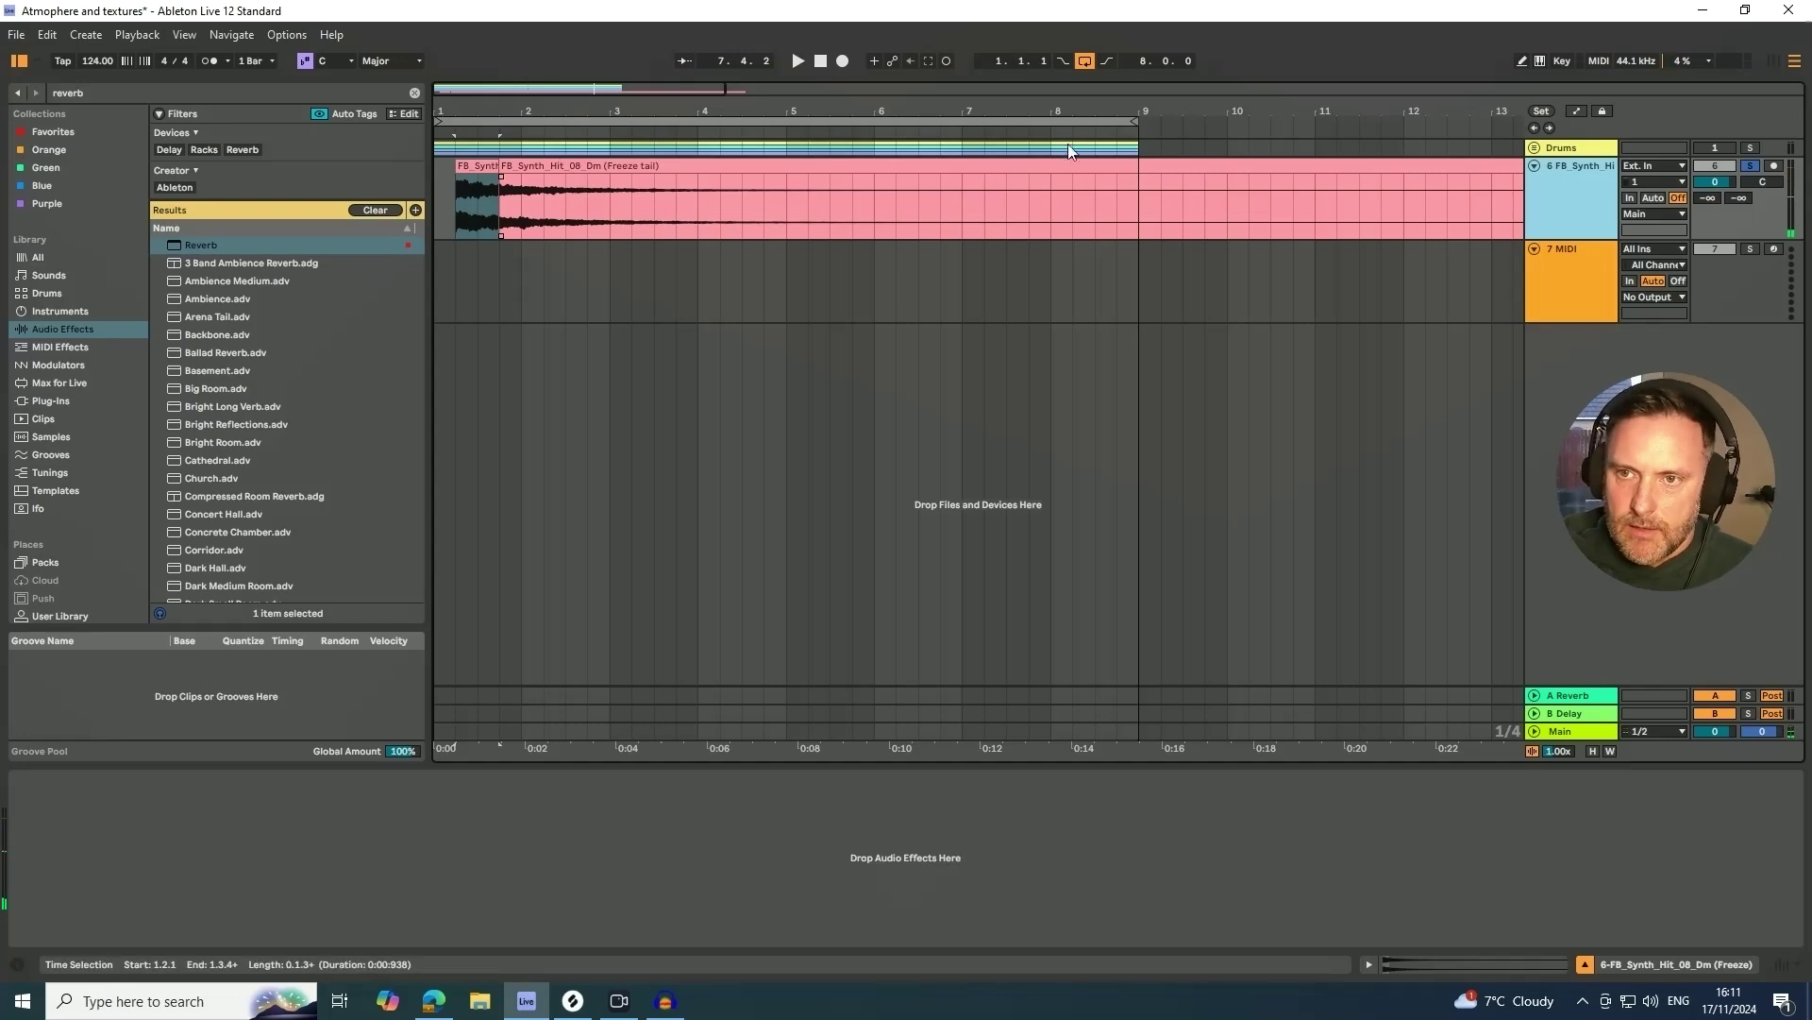
left_click_drag(1144, 185, 1186, 168)
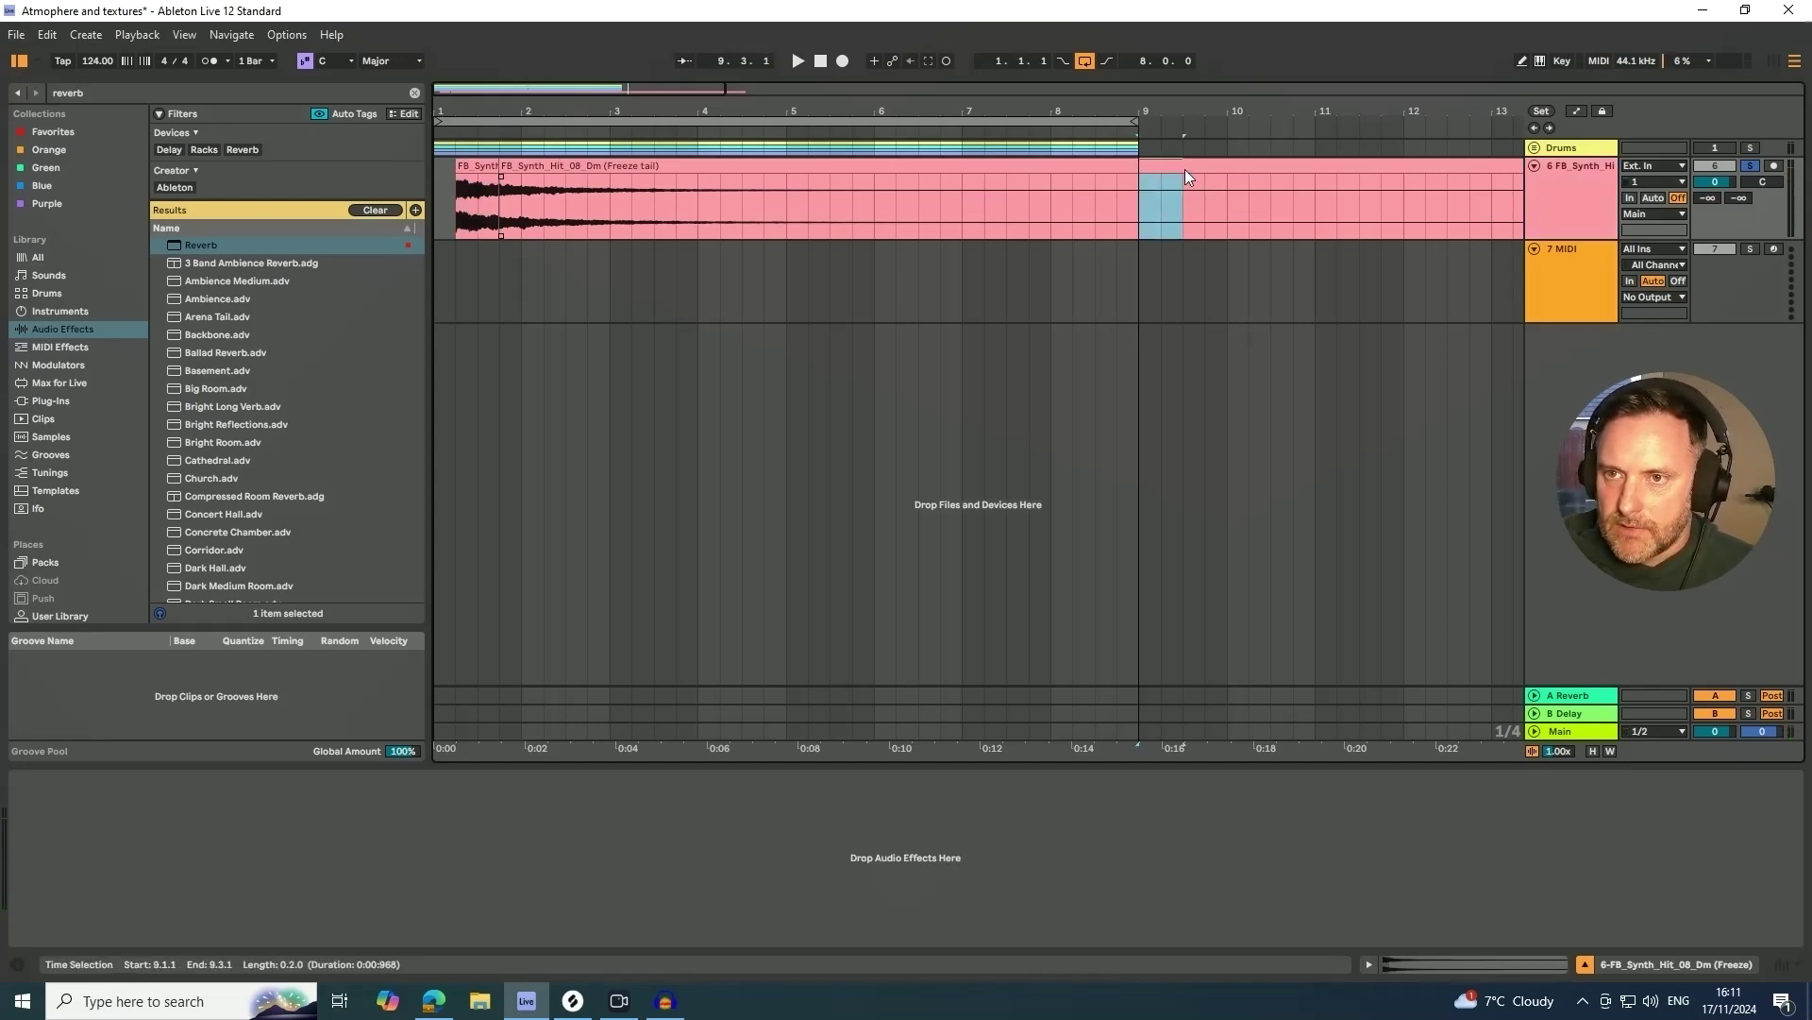
key("ctrl+e")
key("Delete")
left_click(1210, 167)
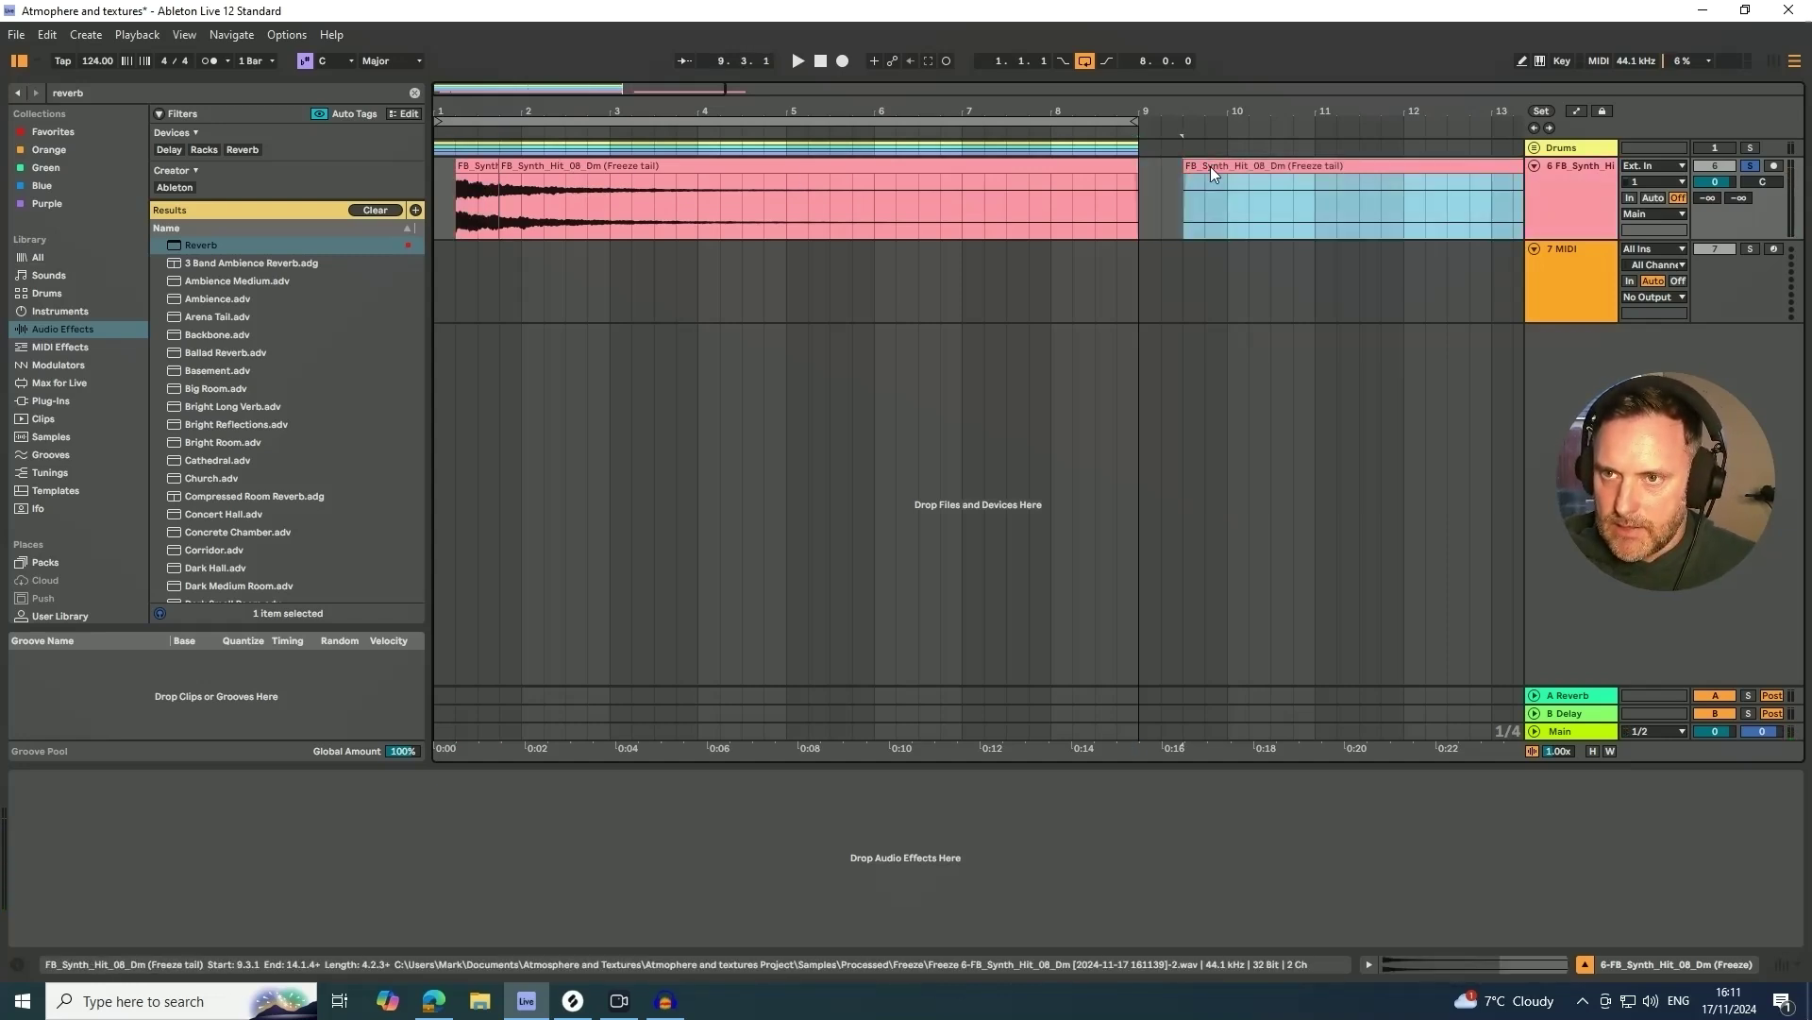
left_click_drag(586, 114, 501, 159)
key("Delete")
- Shorten the initial Freeze clip to end at 1.3.1 and extend the freeze tail clip's start back to that point
left_click(501, 166)
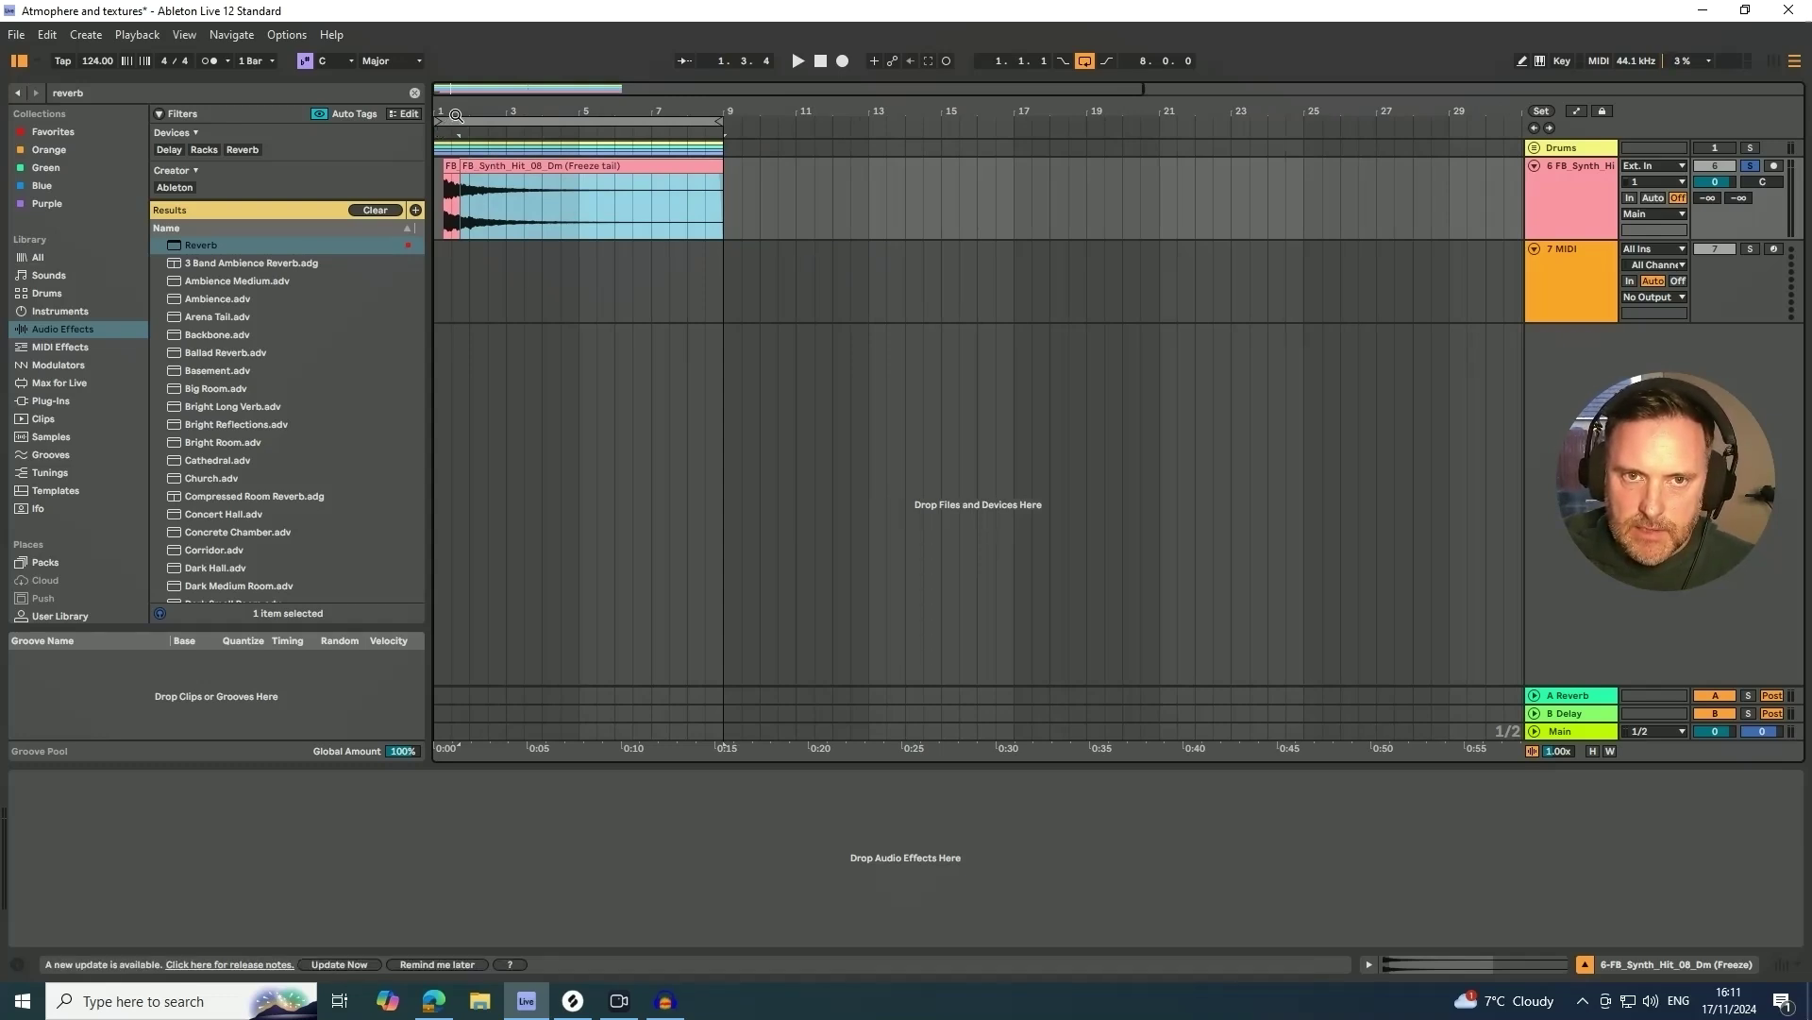
left_click_drag(456, 115, 456, 175)
left_click_drag(735, 163, 614, 165)
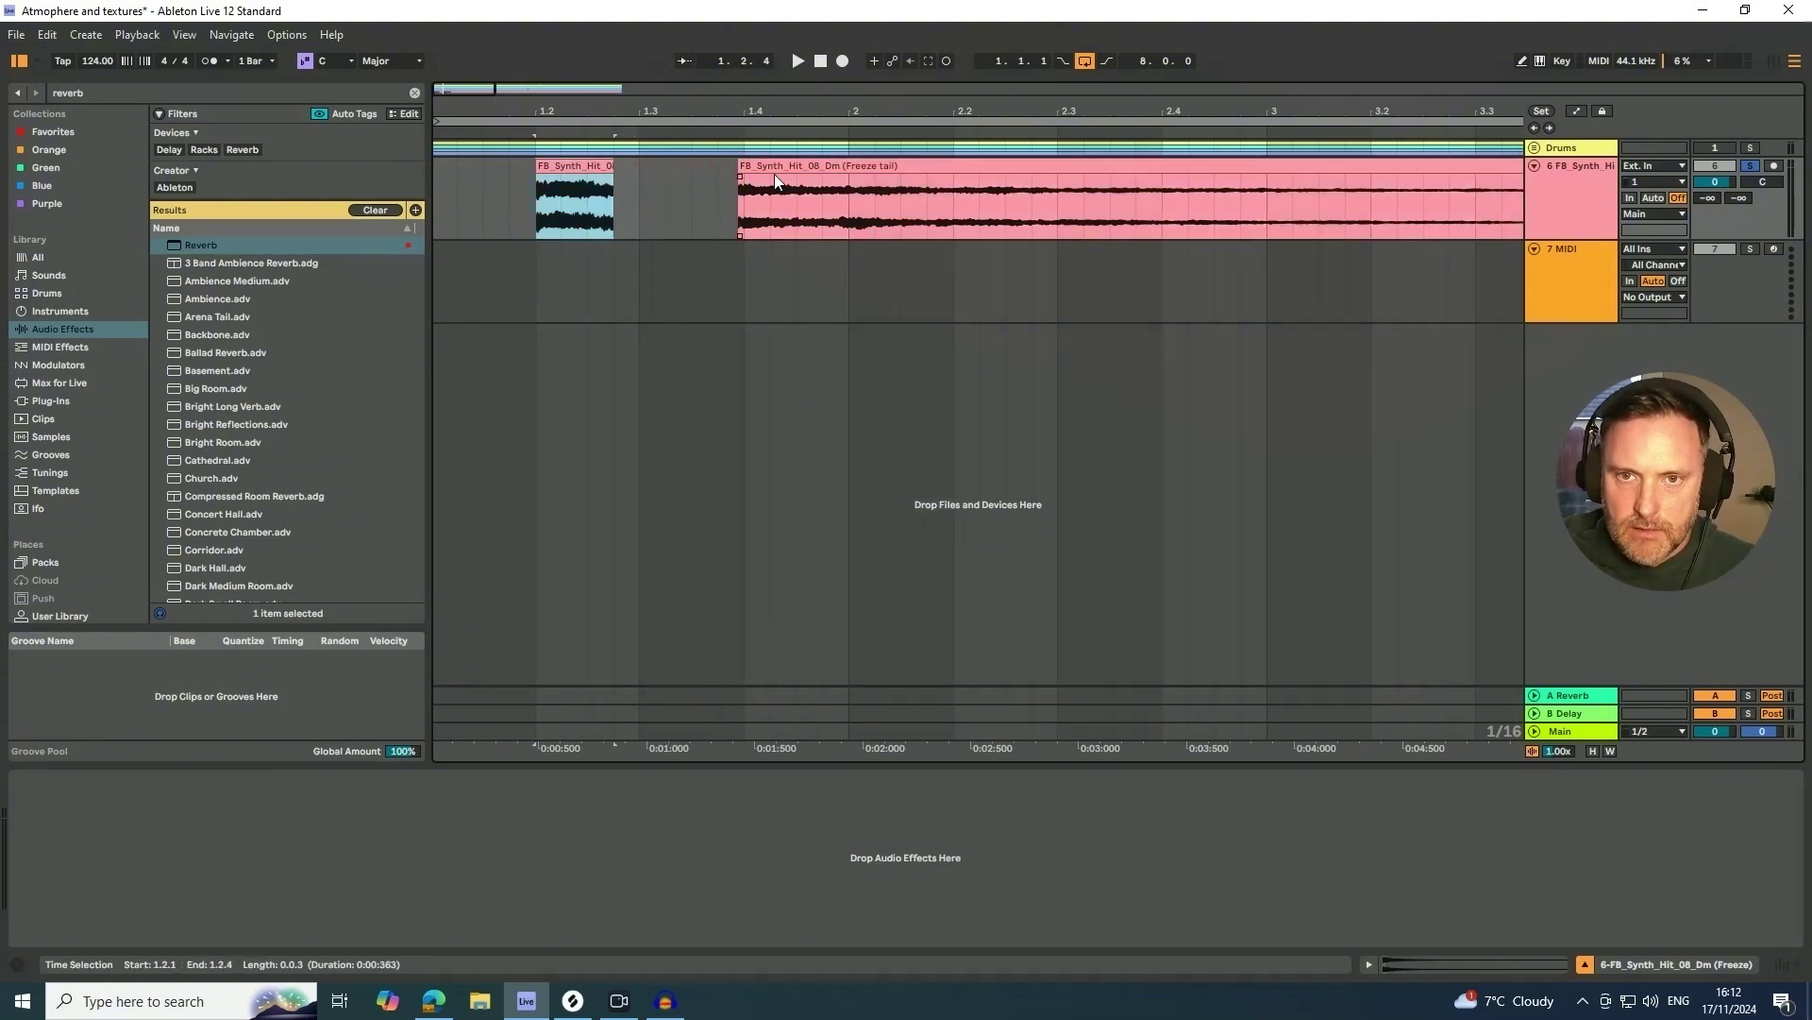
left_click_drag(737, 168, 629, 174)
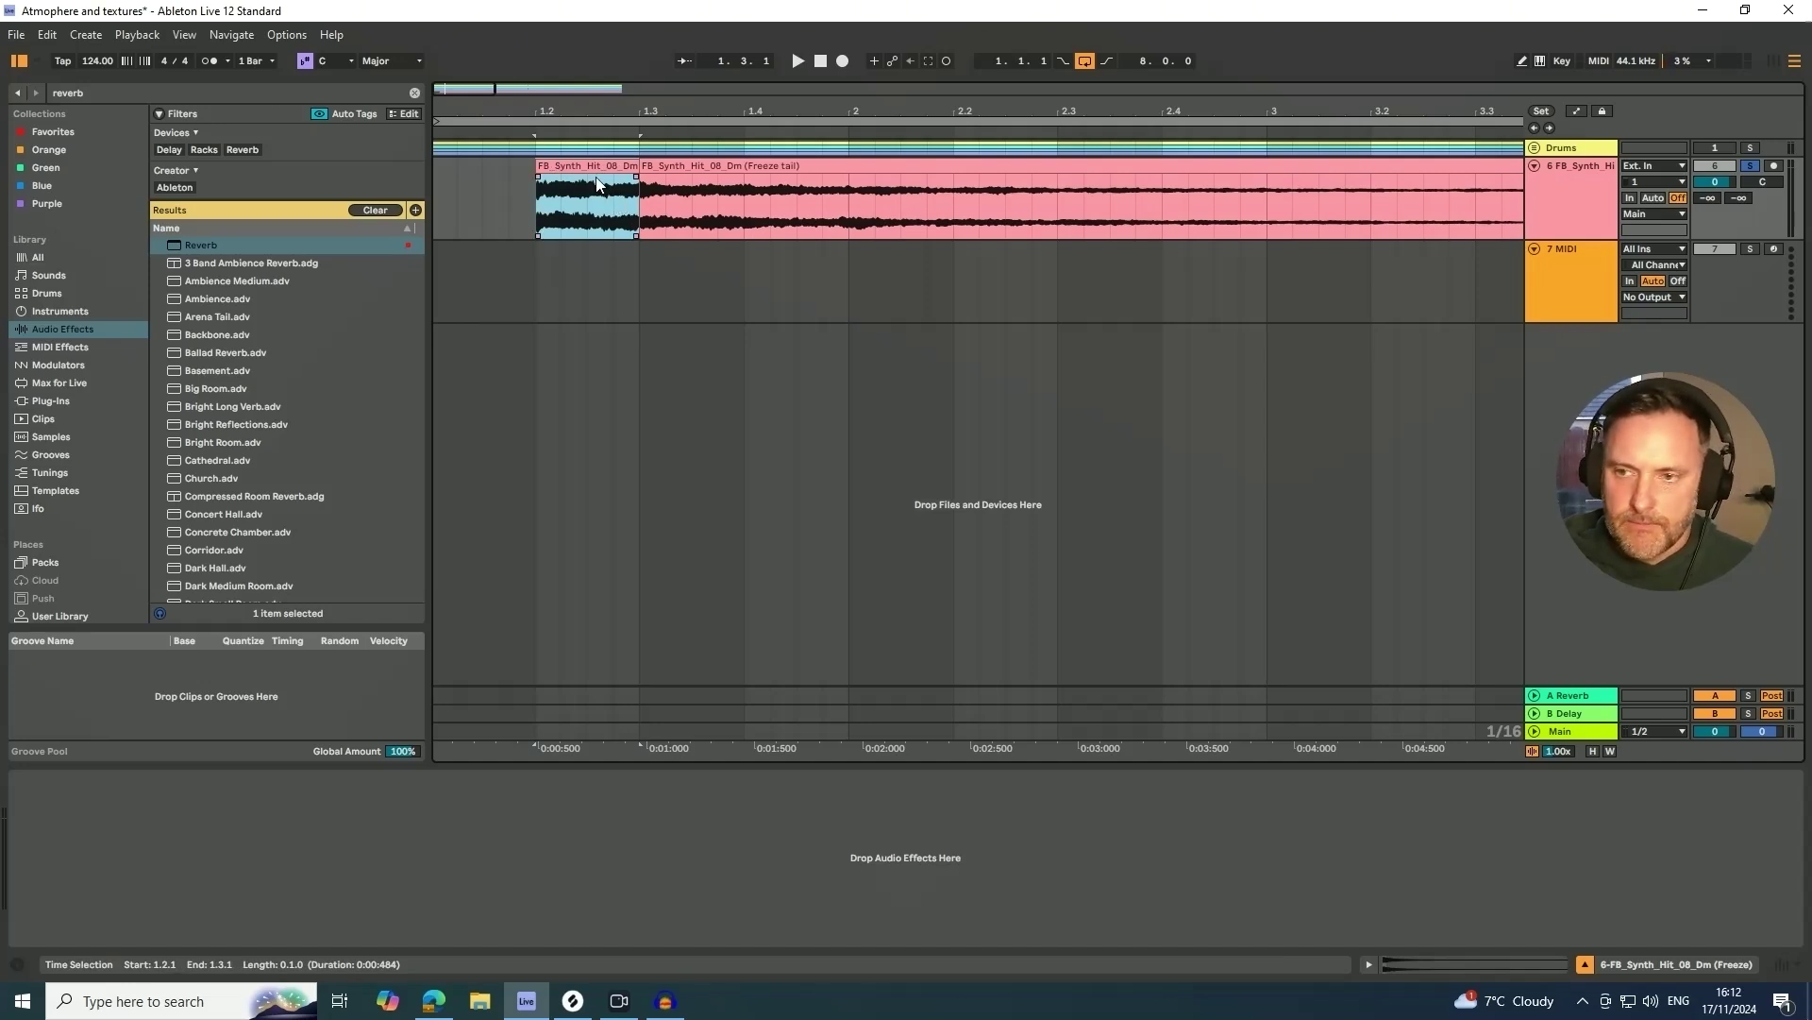
left_click(594, 169)
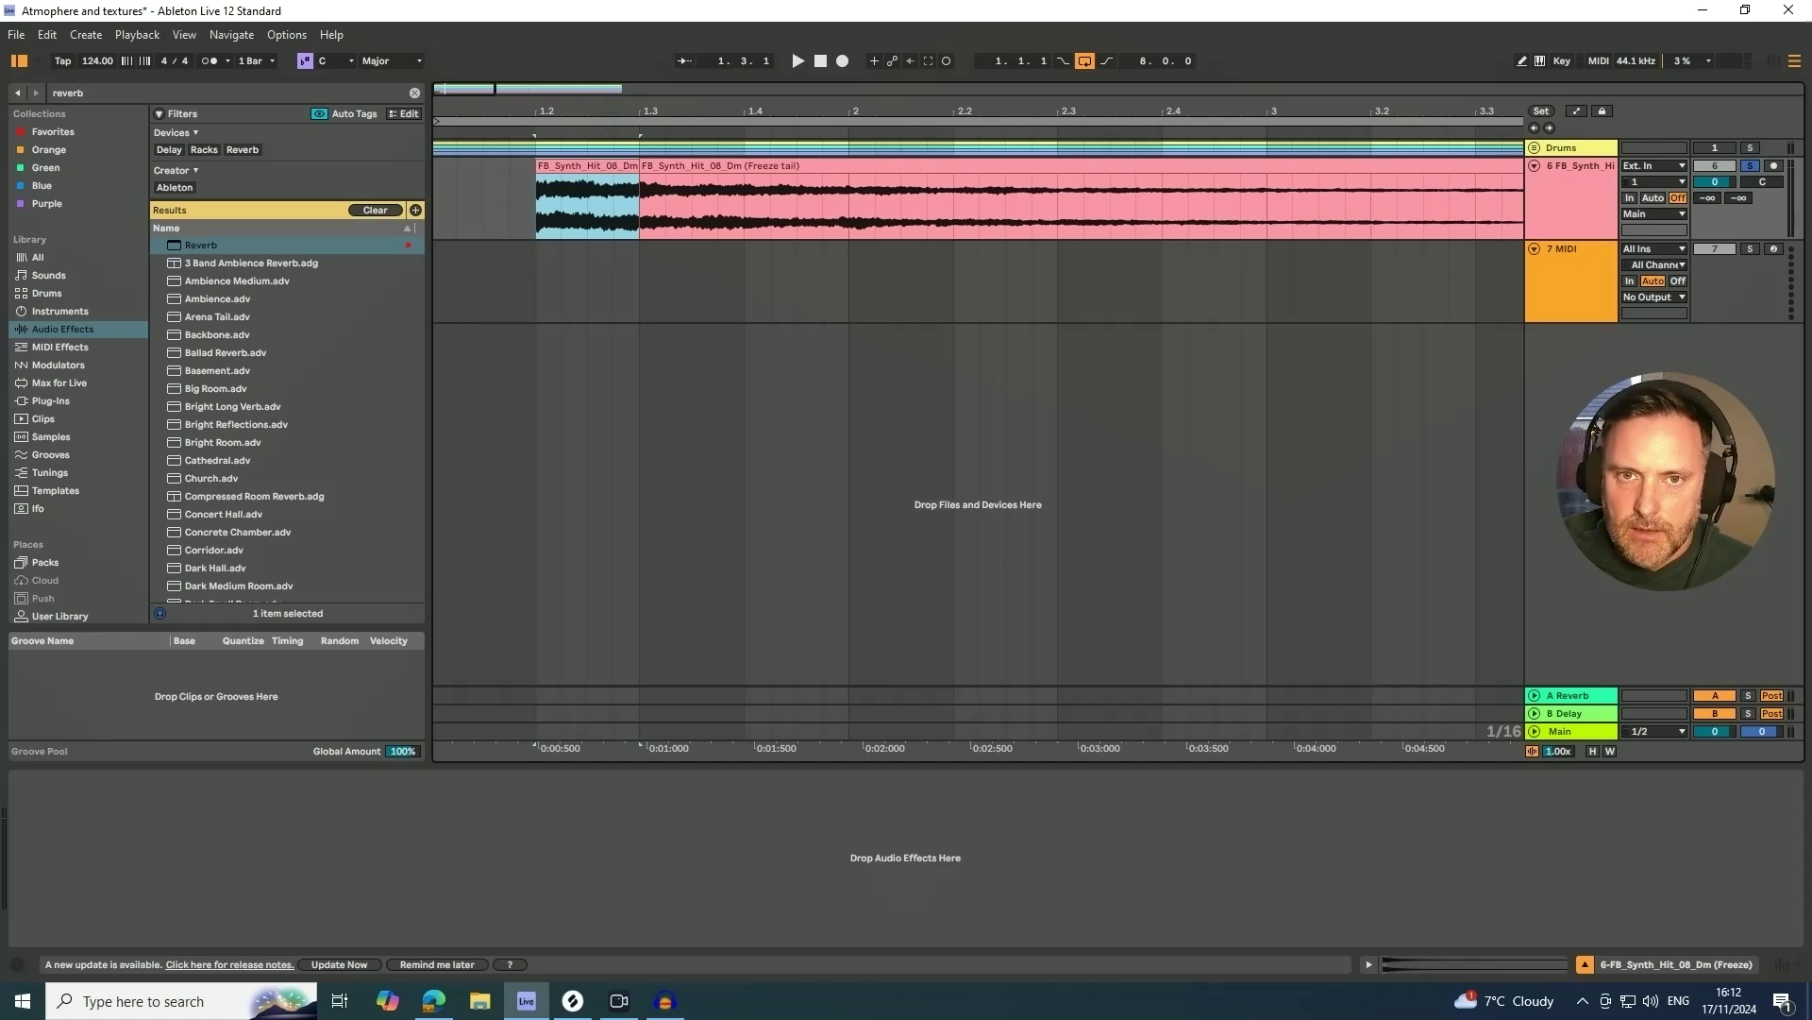
left_click_drag(576, 111, 576, 28)
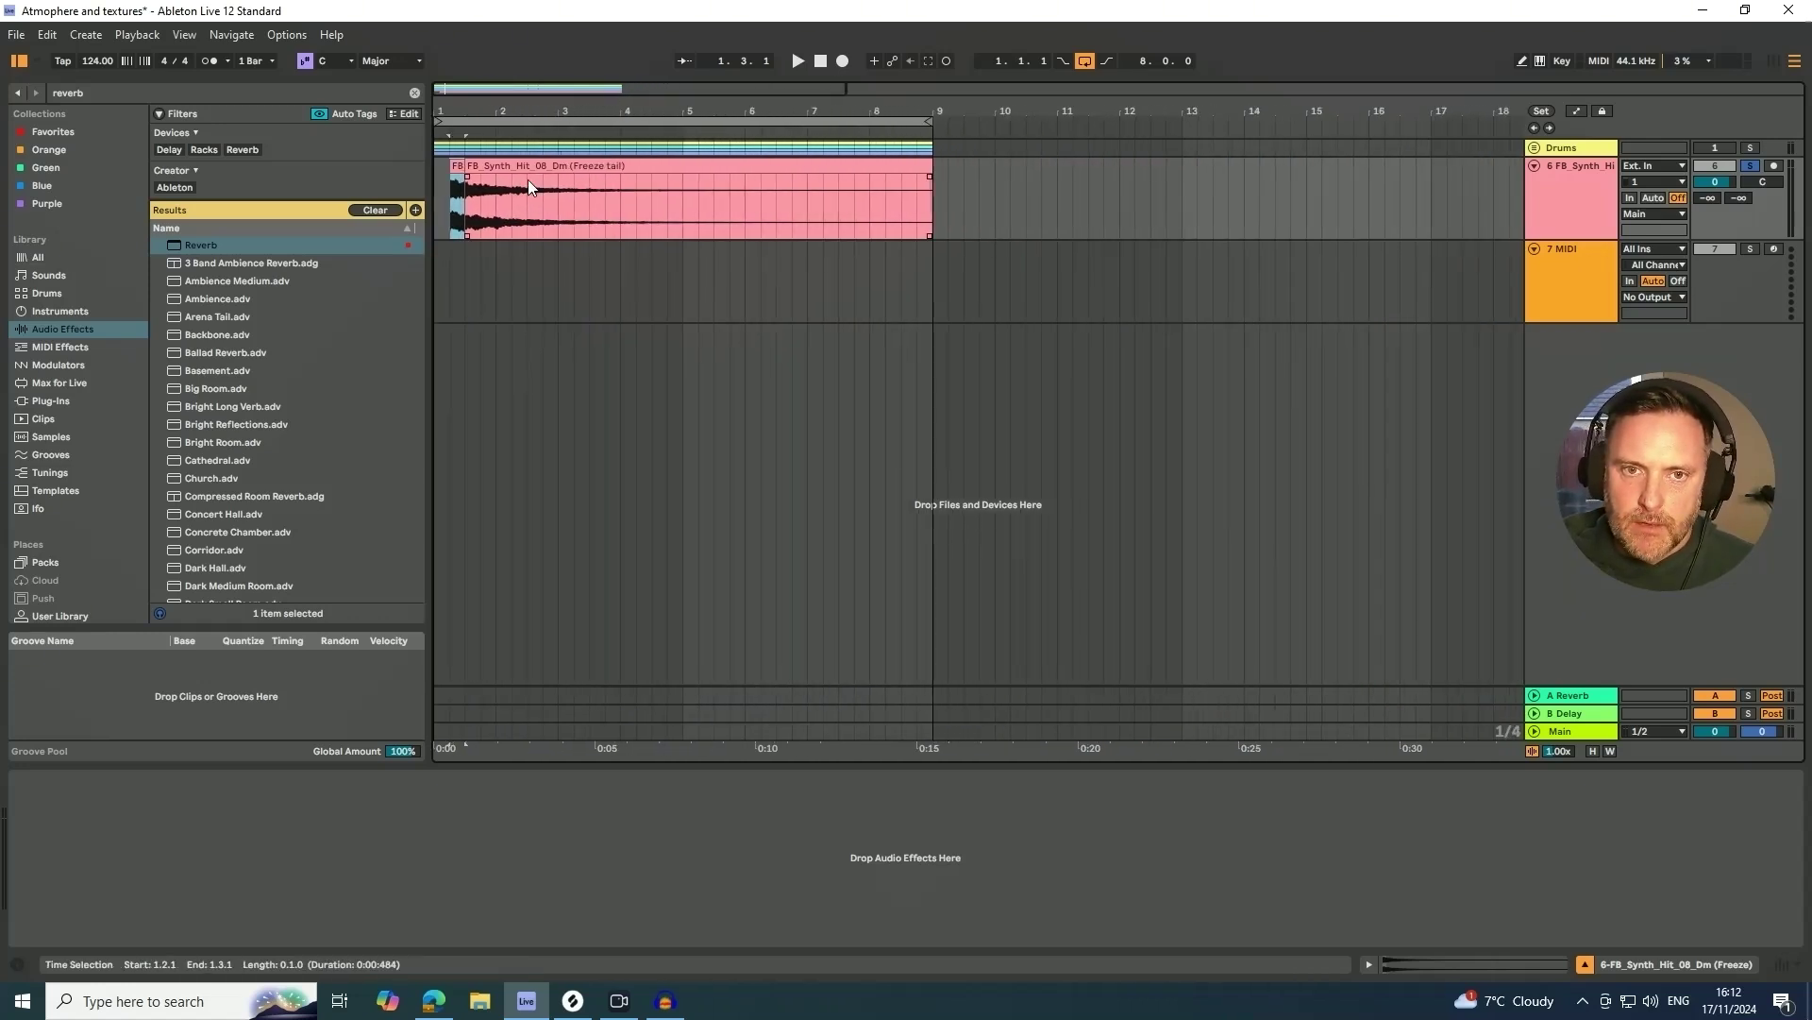
- Copy the freeze tail clip to 9.4.1 on the same track and reverse the copy
left_click_drag(529, 179, 1022, 169)
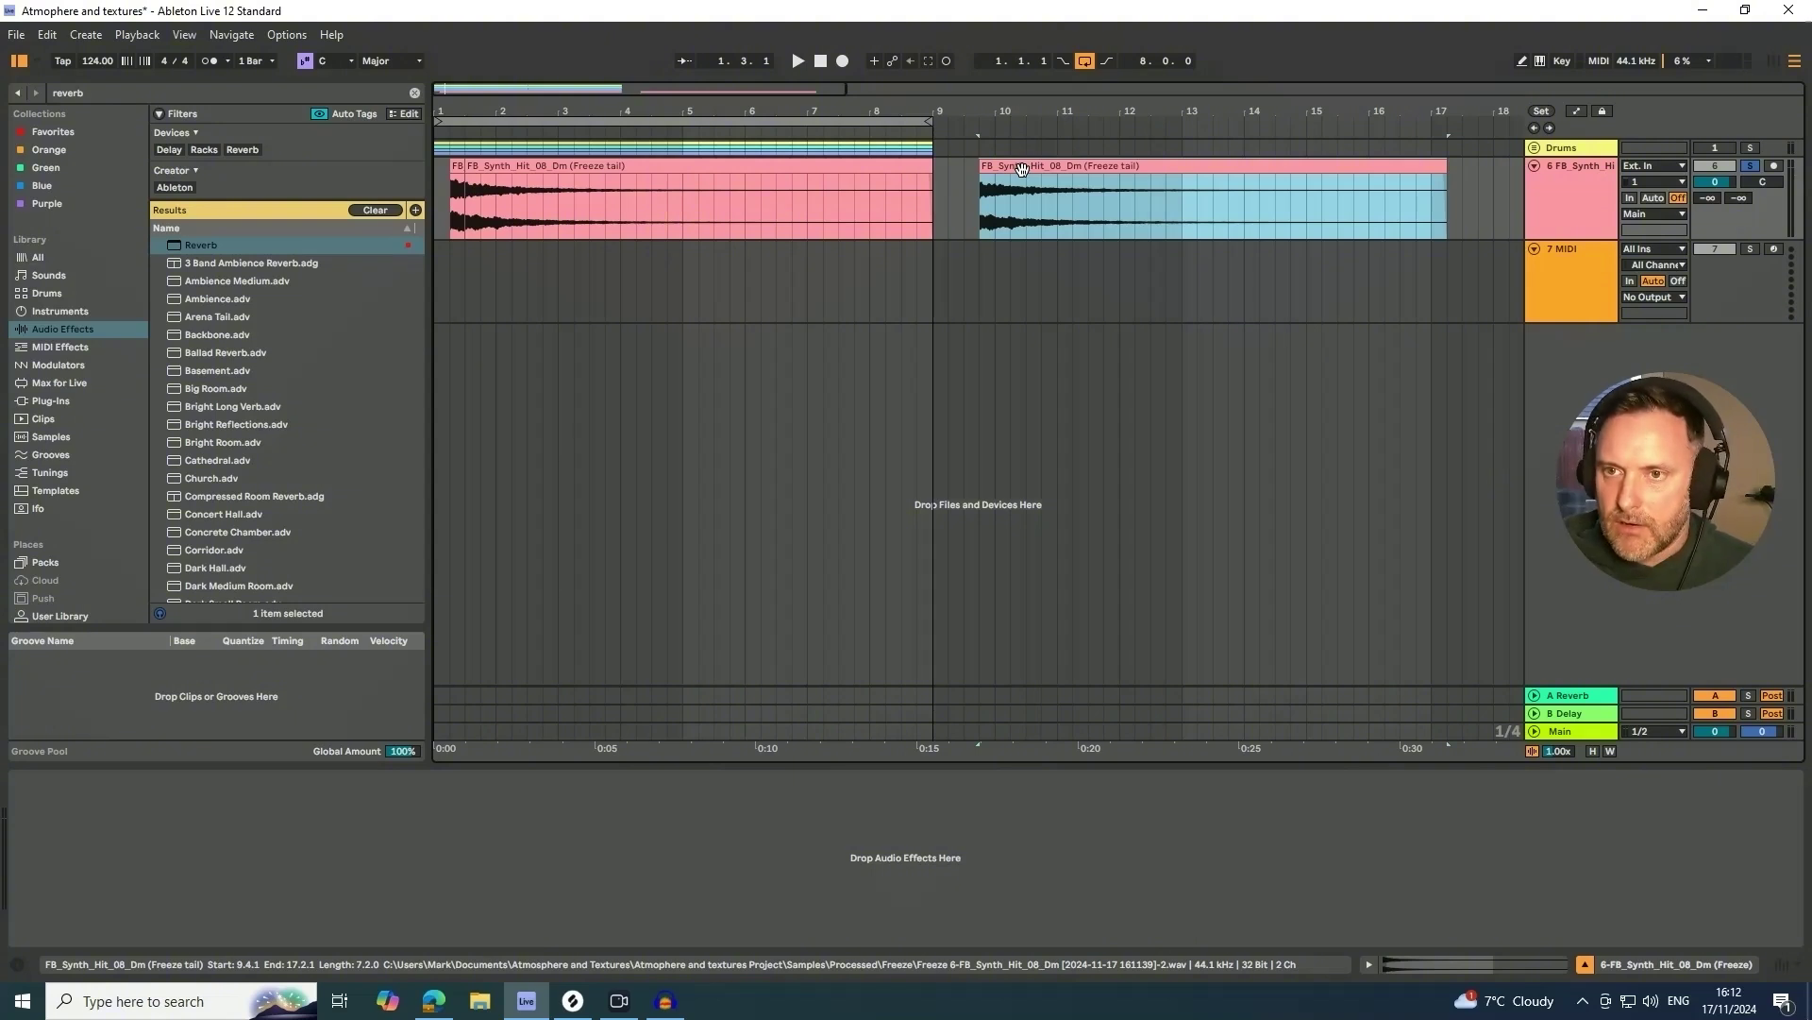
key("r")
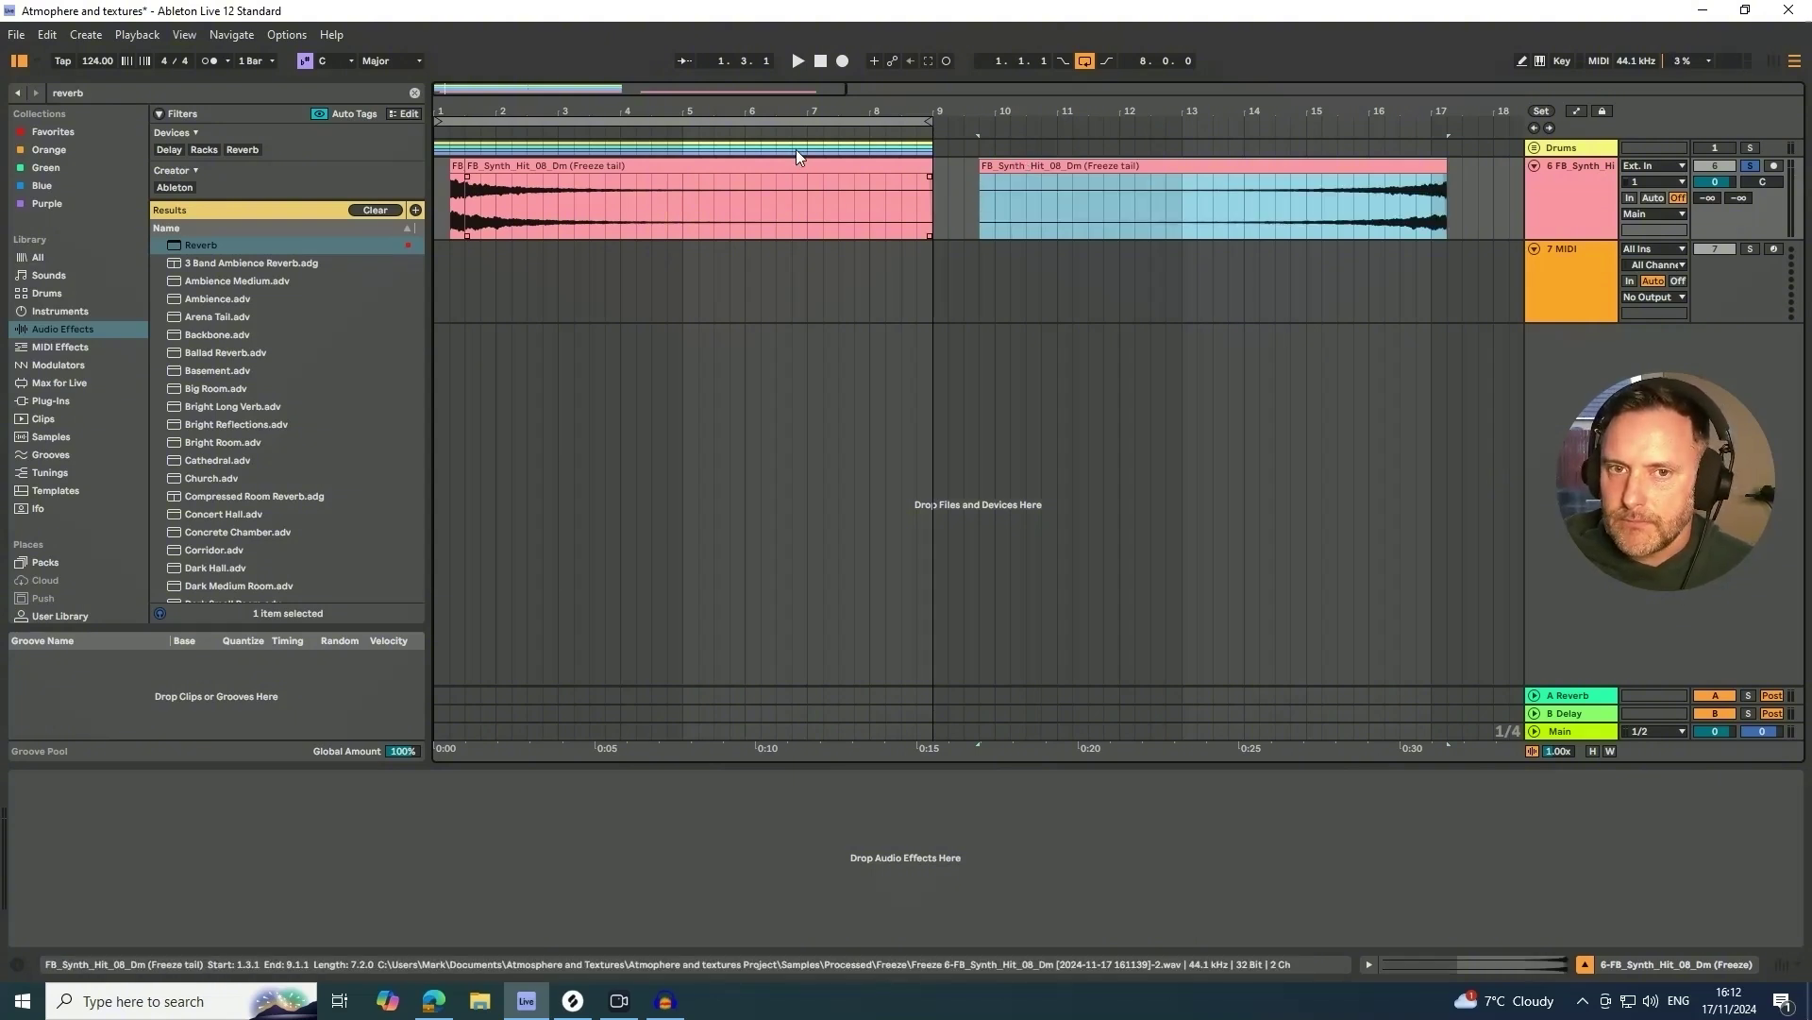
- Extend the initial Freeze clip to 9.1.1 over the original tail and move it after the reversed clip, to 17.3.1
left_click_drag(617, 107, 597, 79)
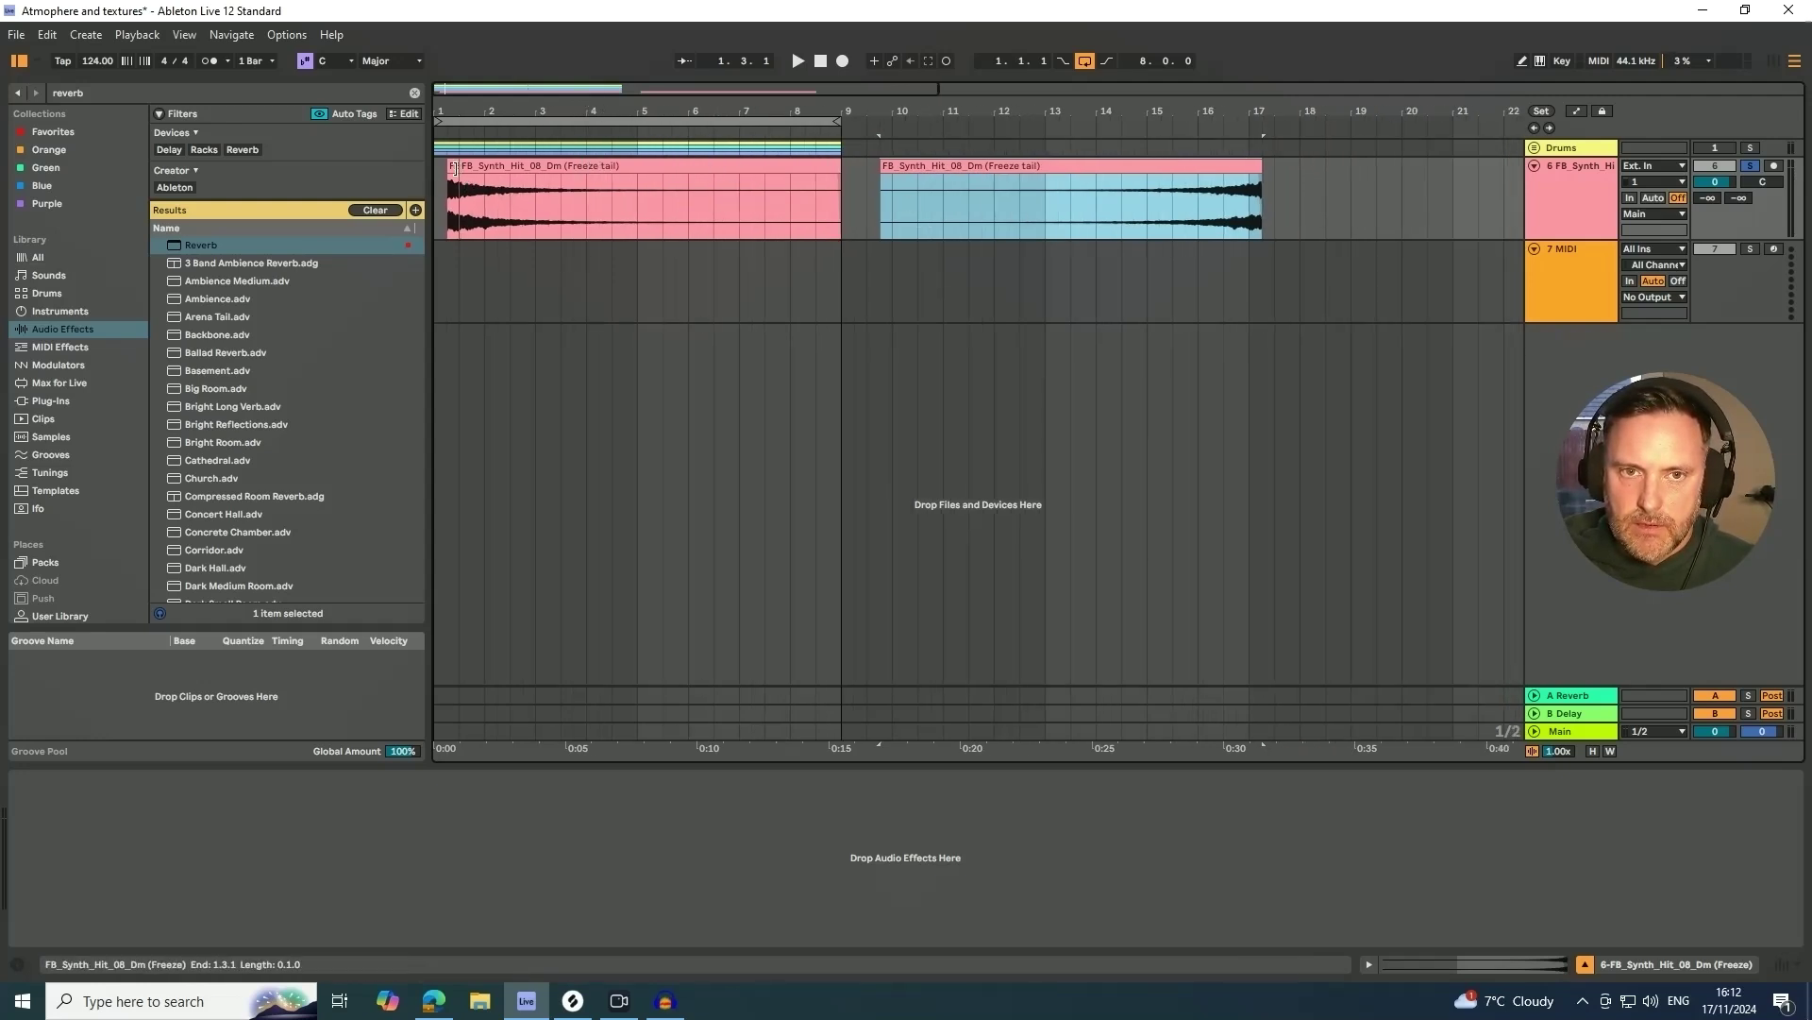
left_click_drag(453, 168, 832, 173)
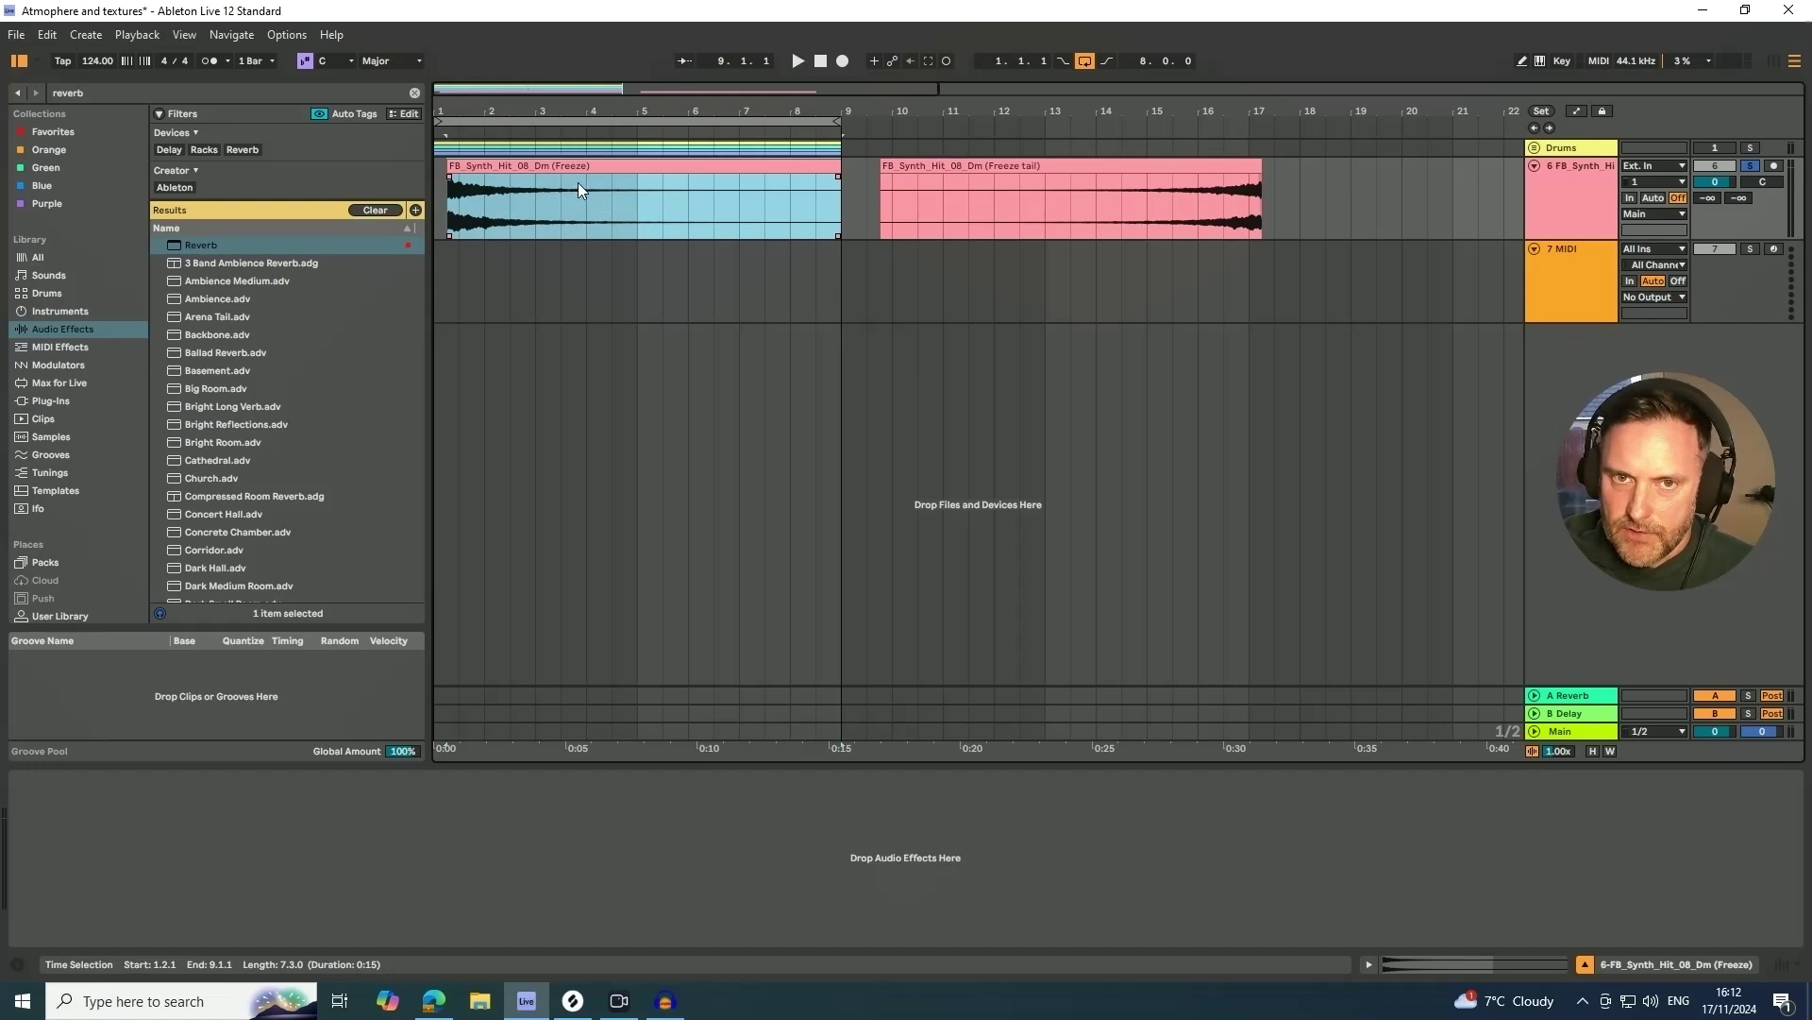
left_click_drag(578, 183, 1406, 174)
- Trim the reversed tail's start at 13.1.1, move the clip to the song's beginning and fit it from 1.2.1 to 5.1.1
left_click_drag(882, 176, 1045, 176)
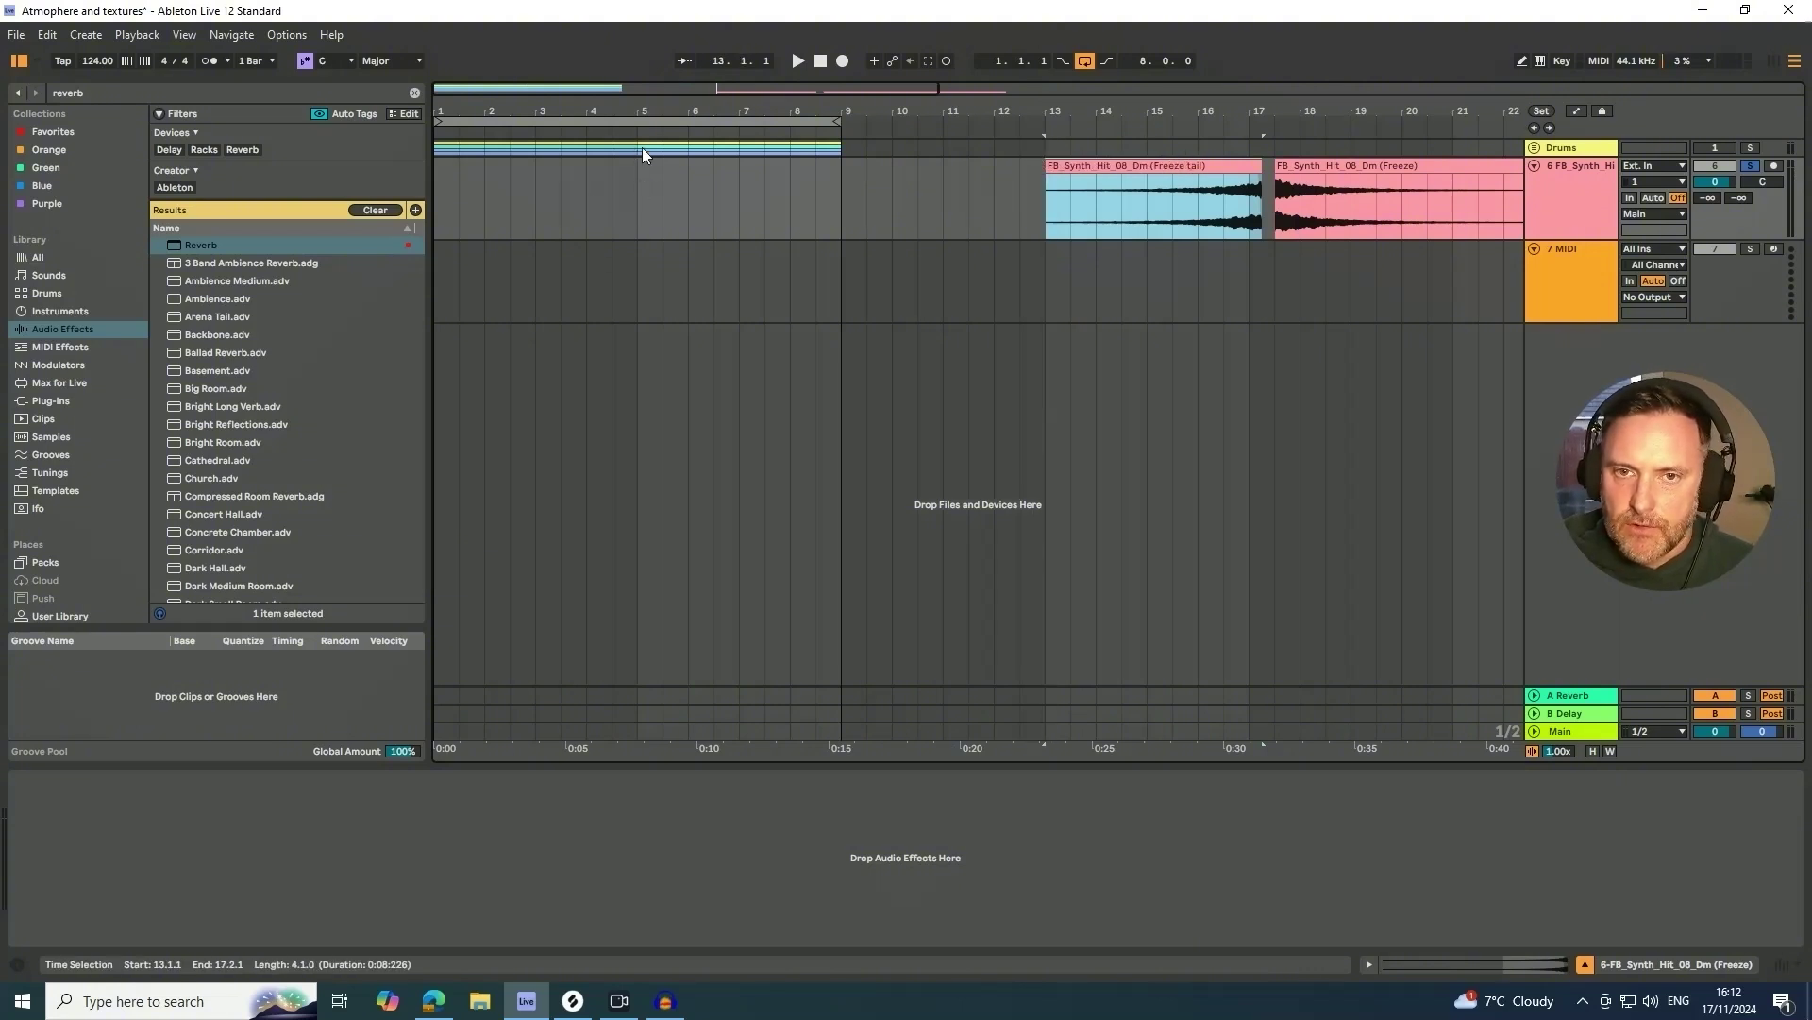
left_click_drag(1218, 175, 635, 225)
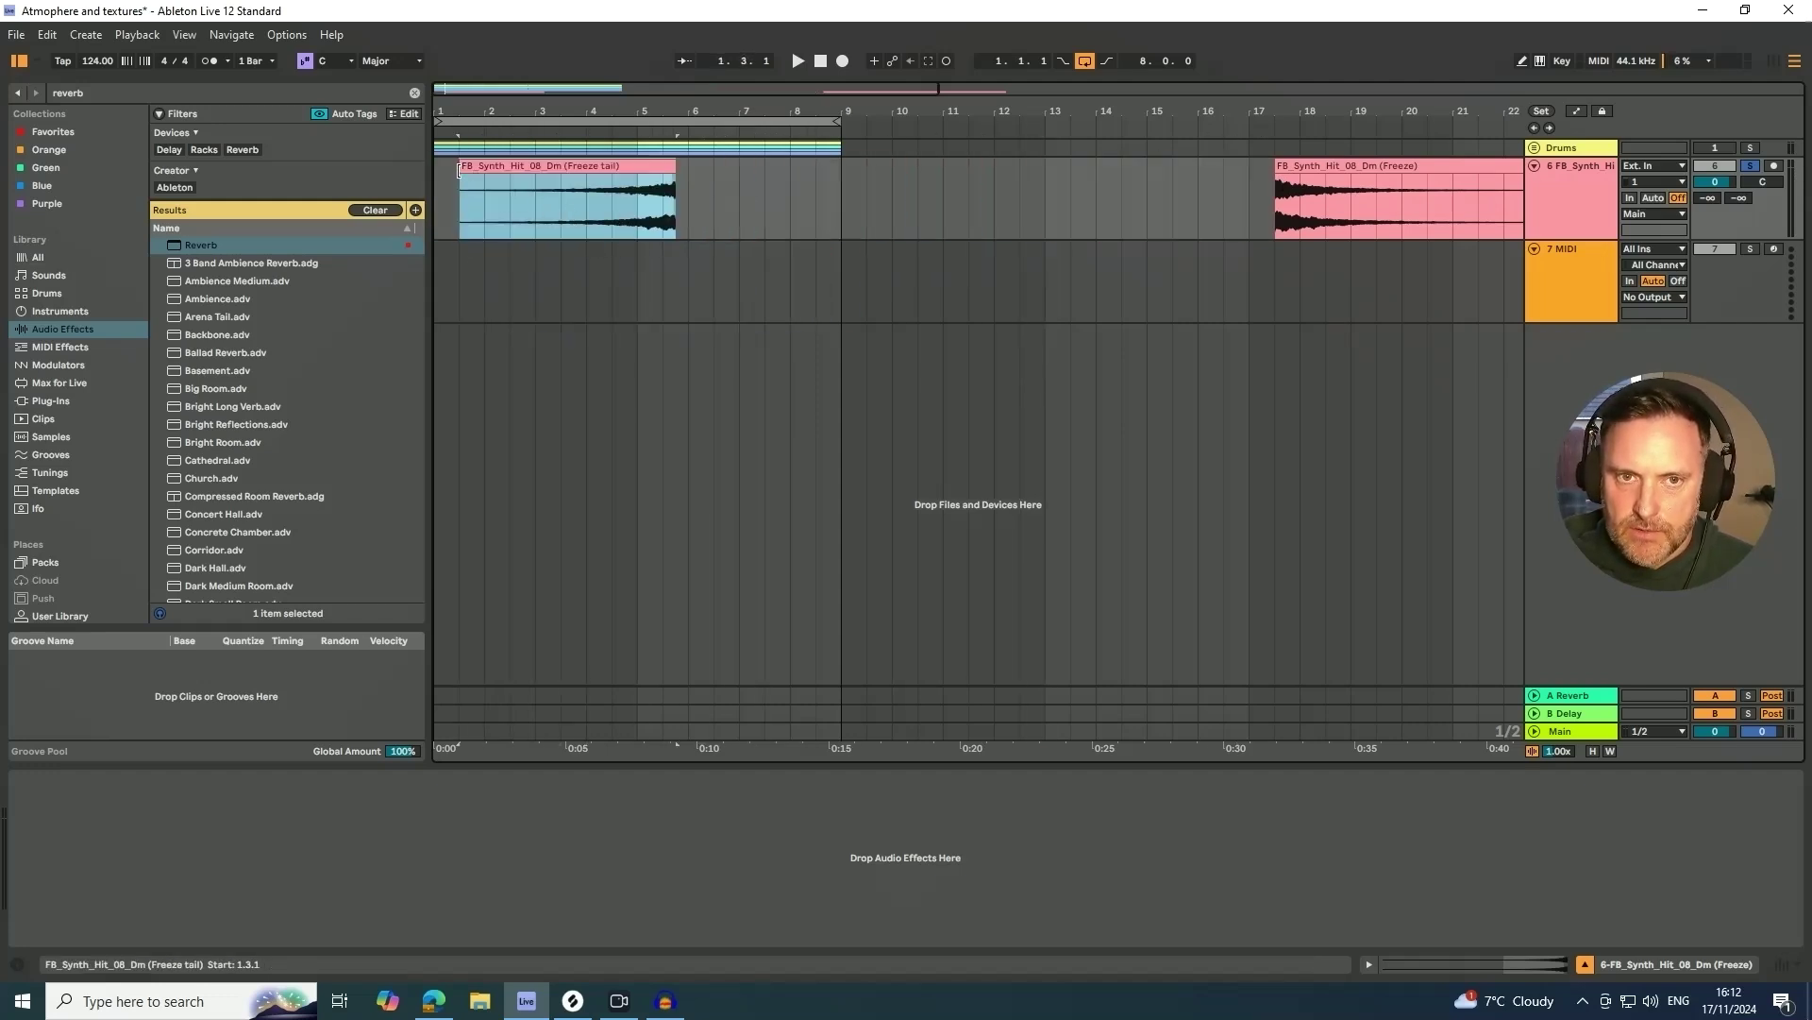
left_click_drag(460, 173, 483, 180)
key("ctrl+z")
left_click_drag(634, 113, 643, 223)
left_click_drag(764, 167, 654, 191)
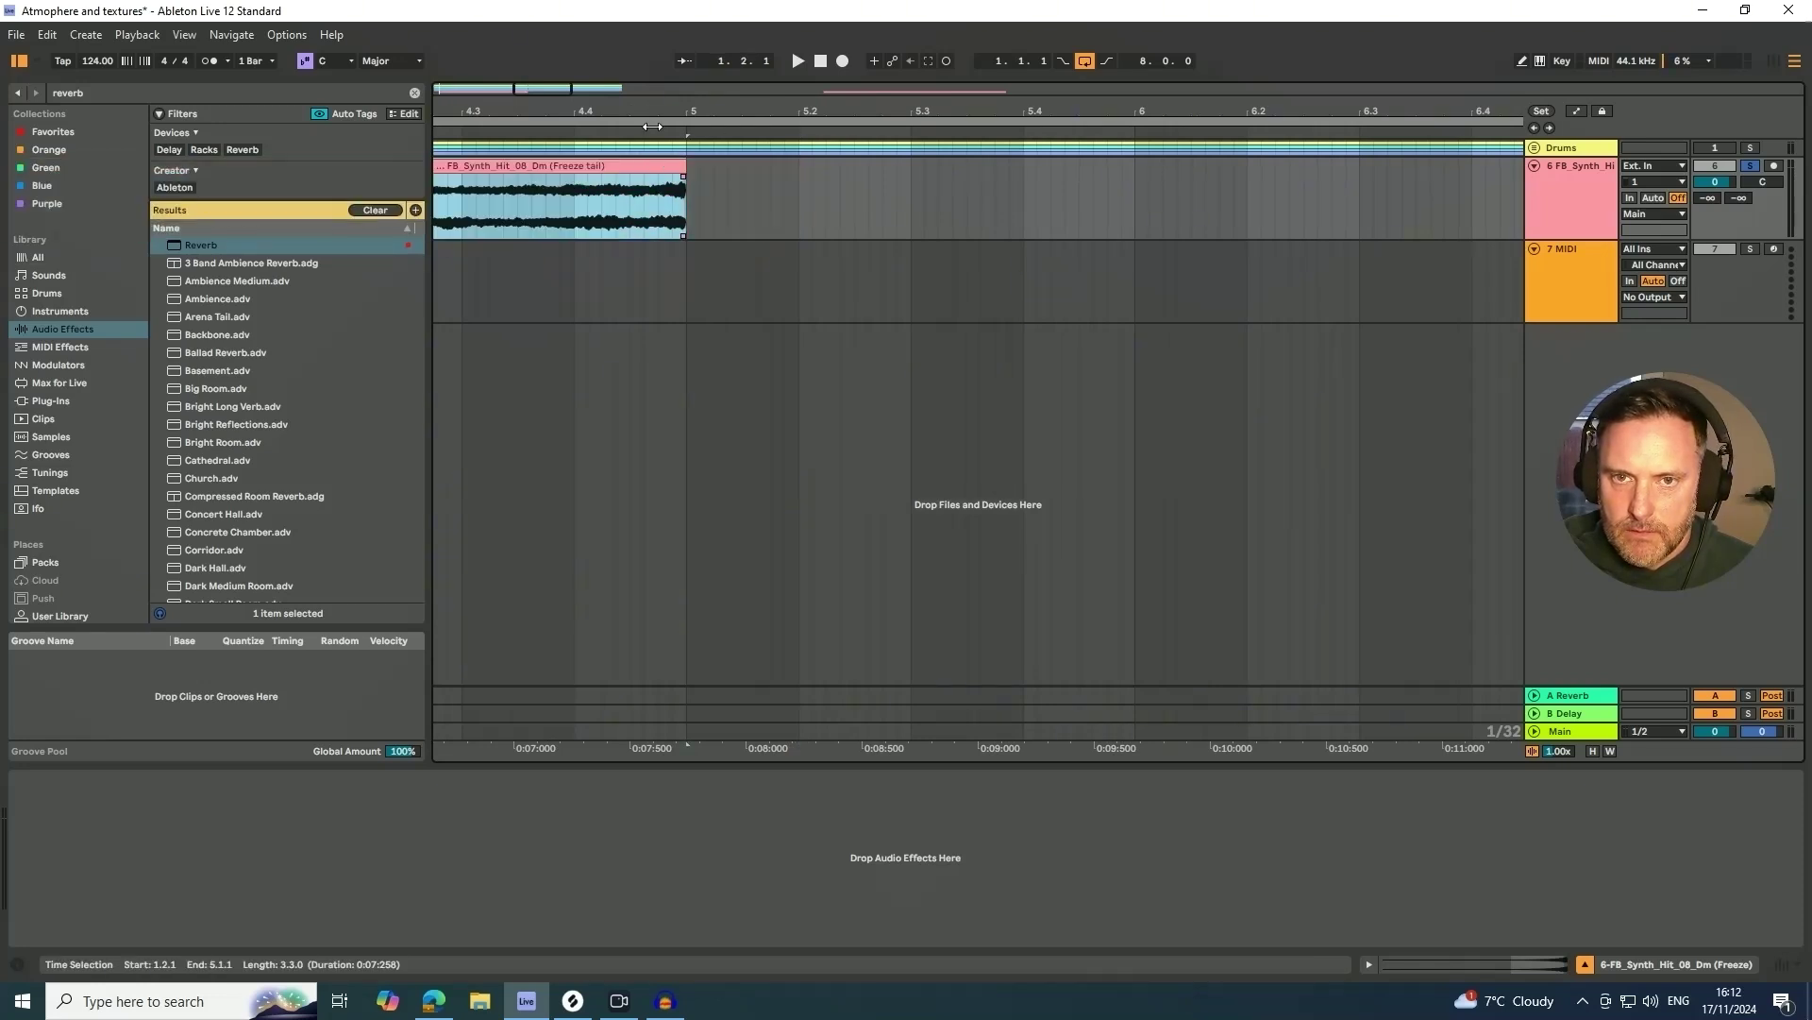
left_click(686, 178)
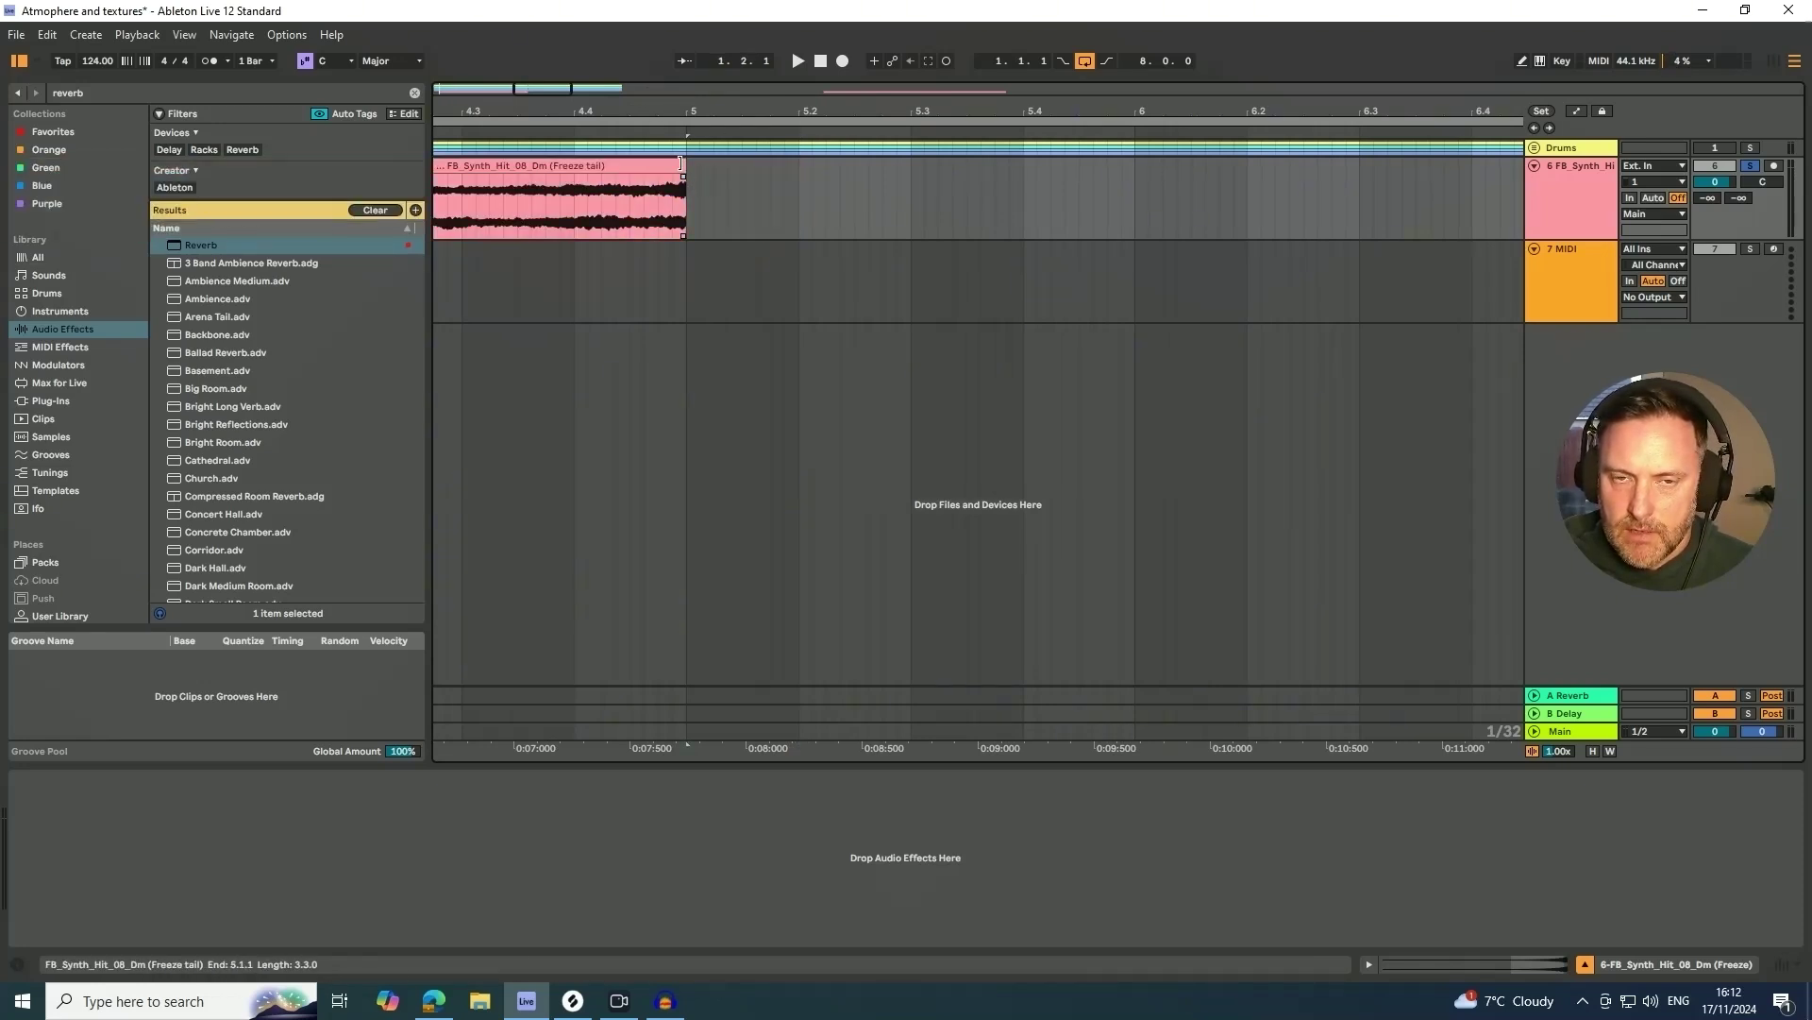
- Move the forward Freeze clip to 5.1.1, directly after the reversed tail clip
left_click_drag(644, 111, 589, 42)
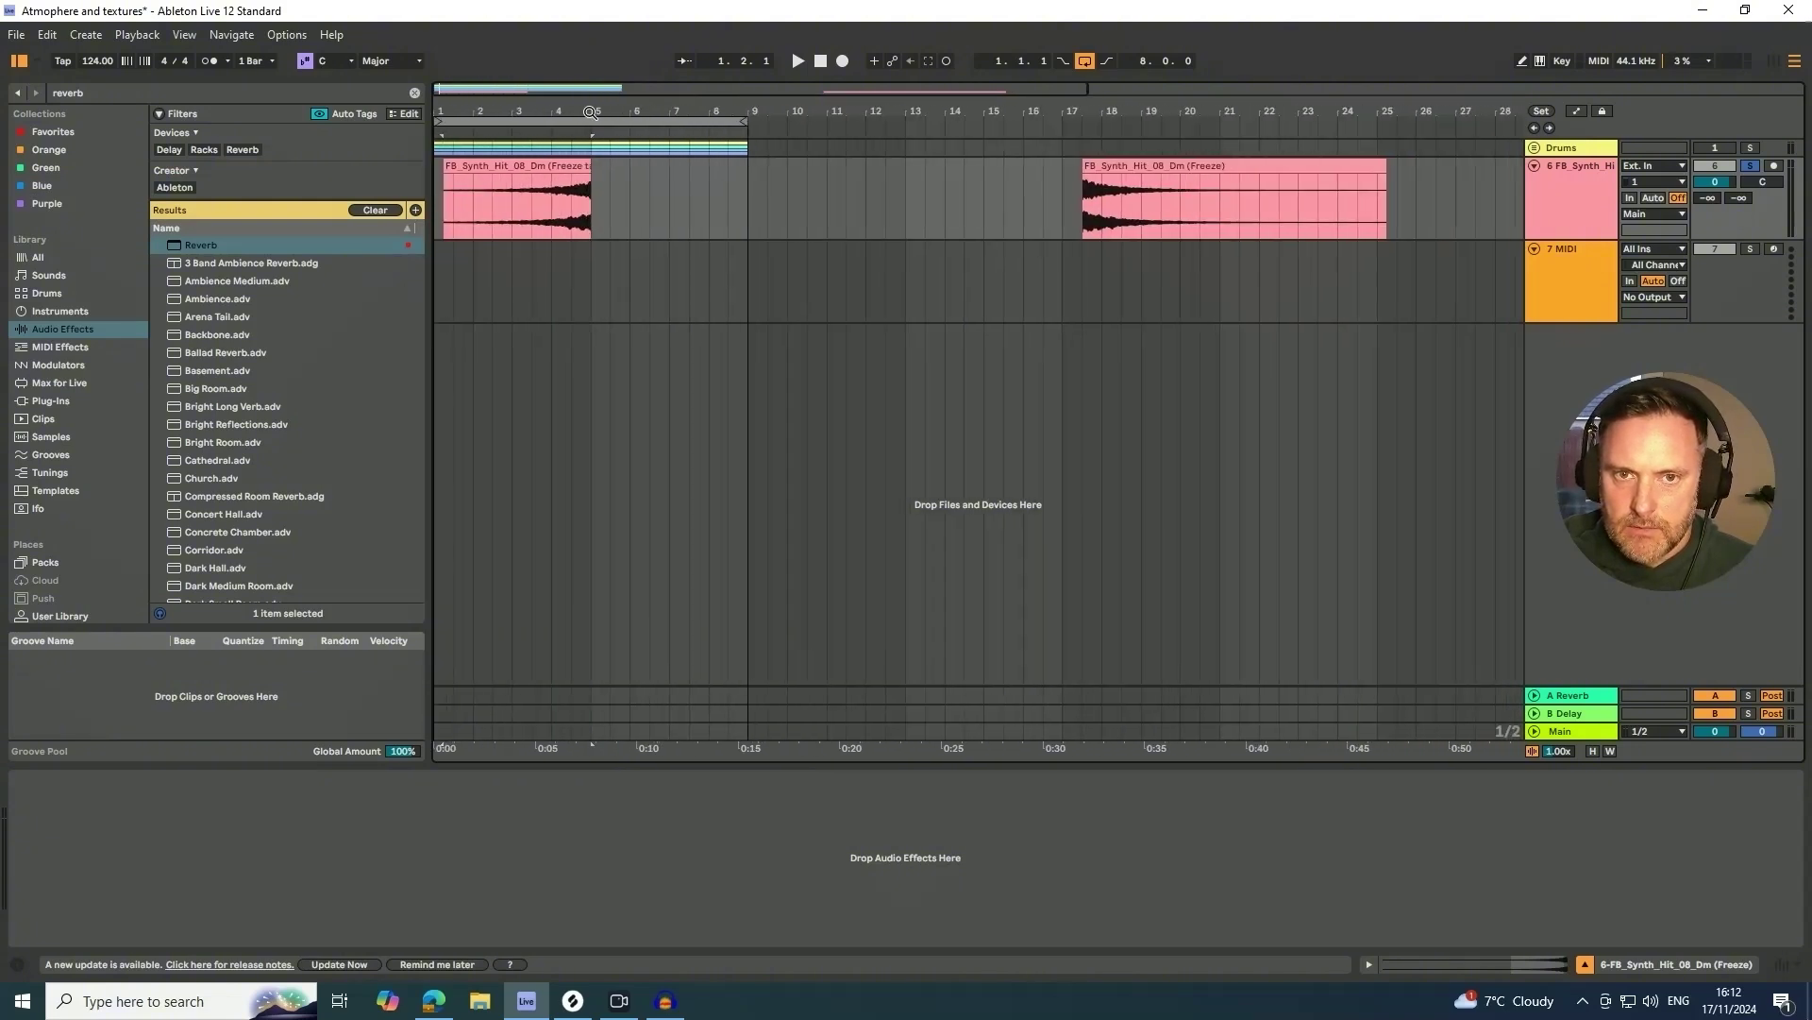
left_click_drag(1134, 177, 638, 210)
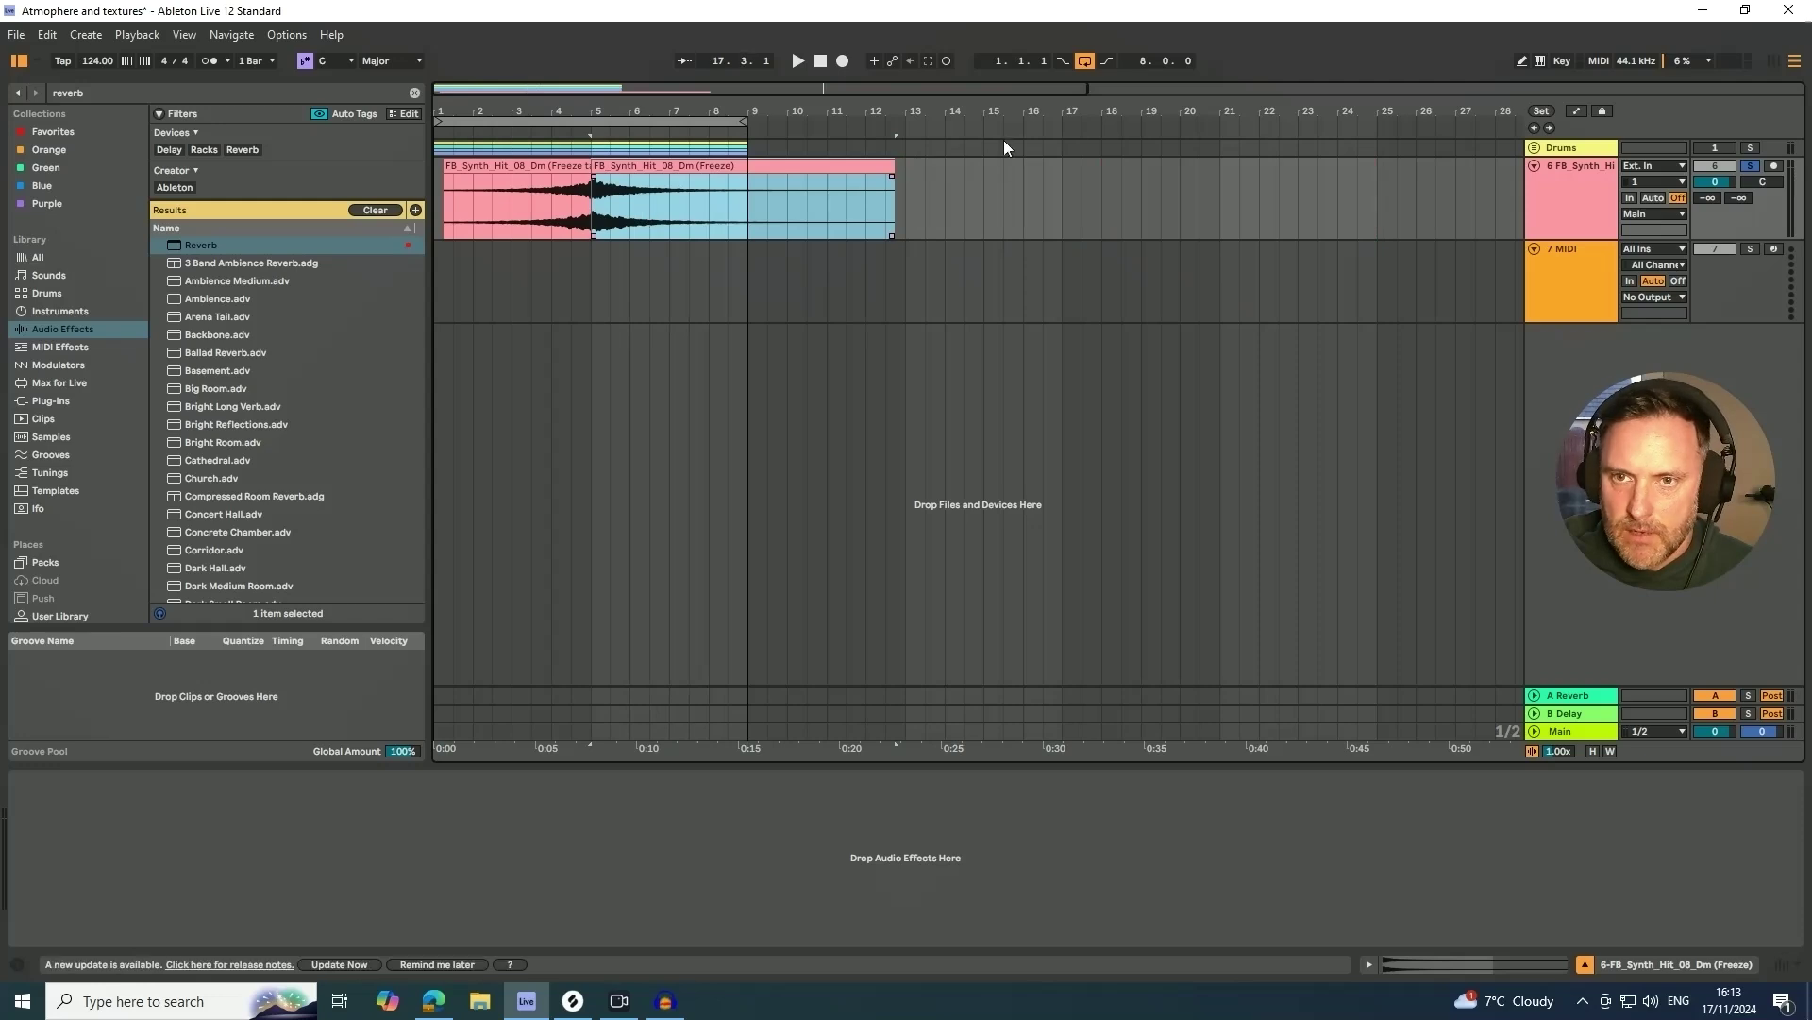
- Trim the end of the forward Freeze clip to 9.1.1 so it matches the end of the loop
left_click_drag(890, 168, 741, 200)
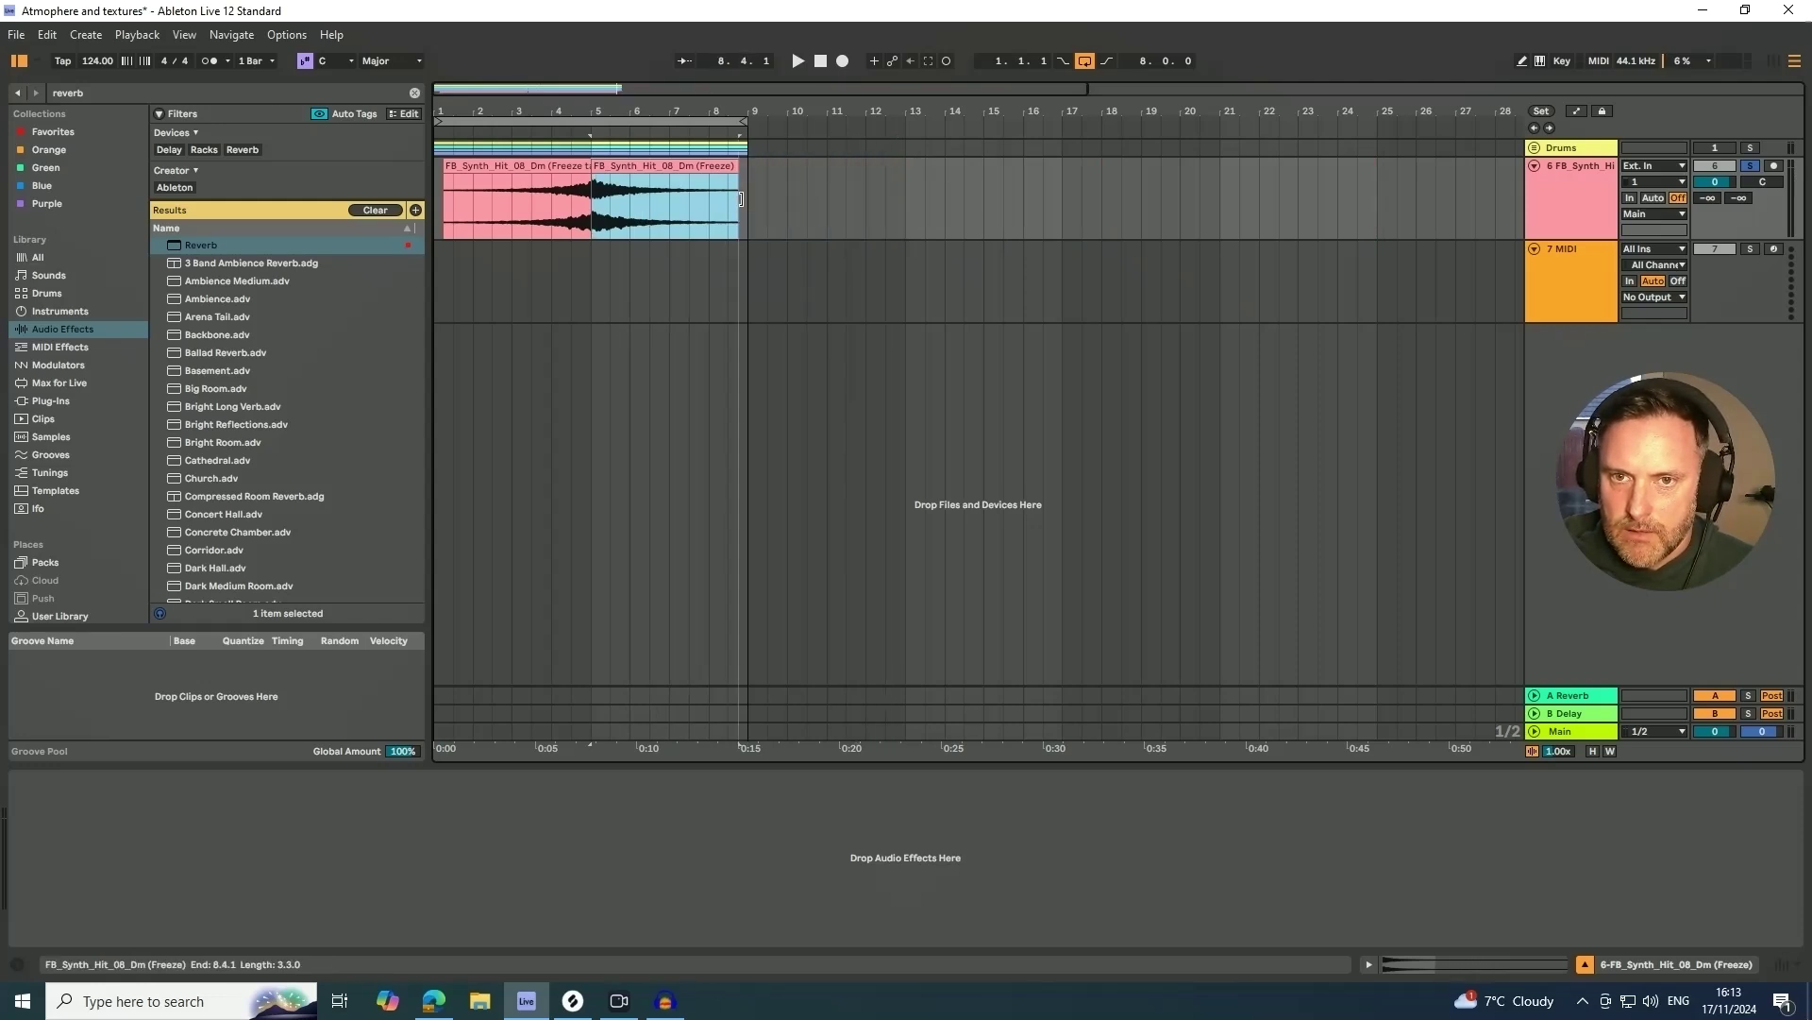
left_click(744, 177)
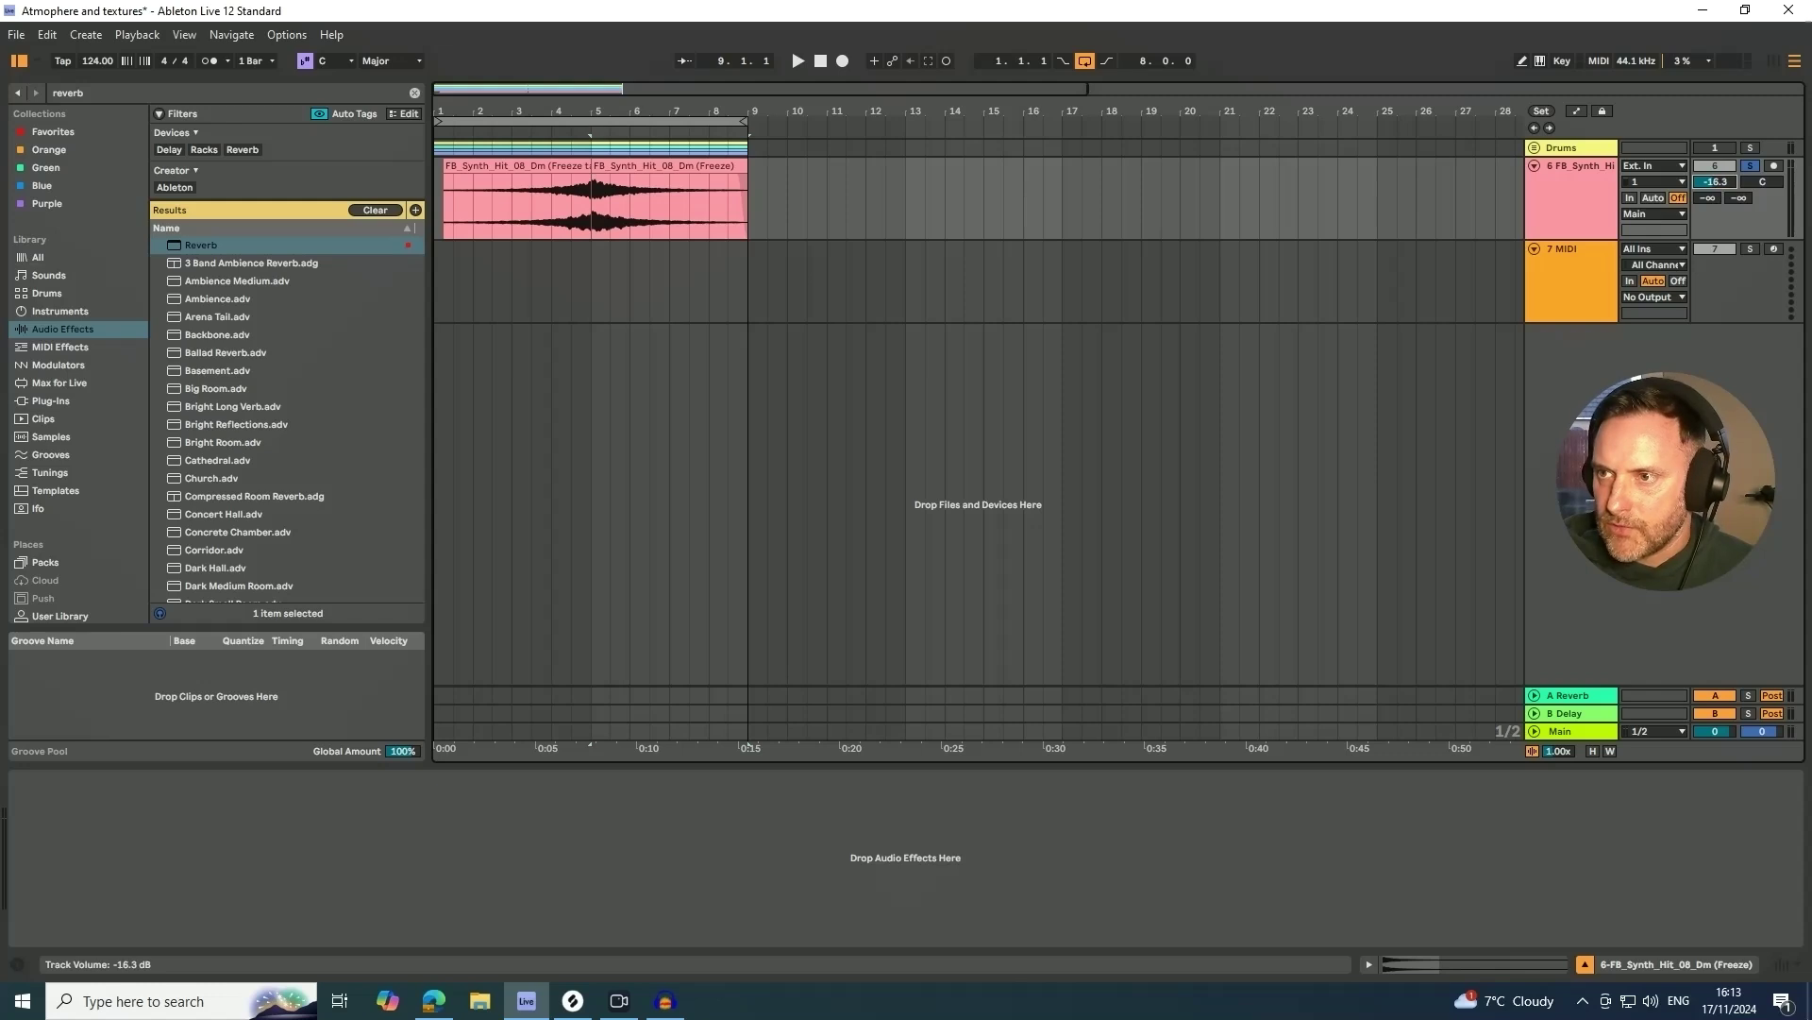
- Play the joined clips from their start and lower the synth hit track's volume to -22.6 dB
left_click_drag(1715, 182, 1715, 183)
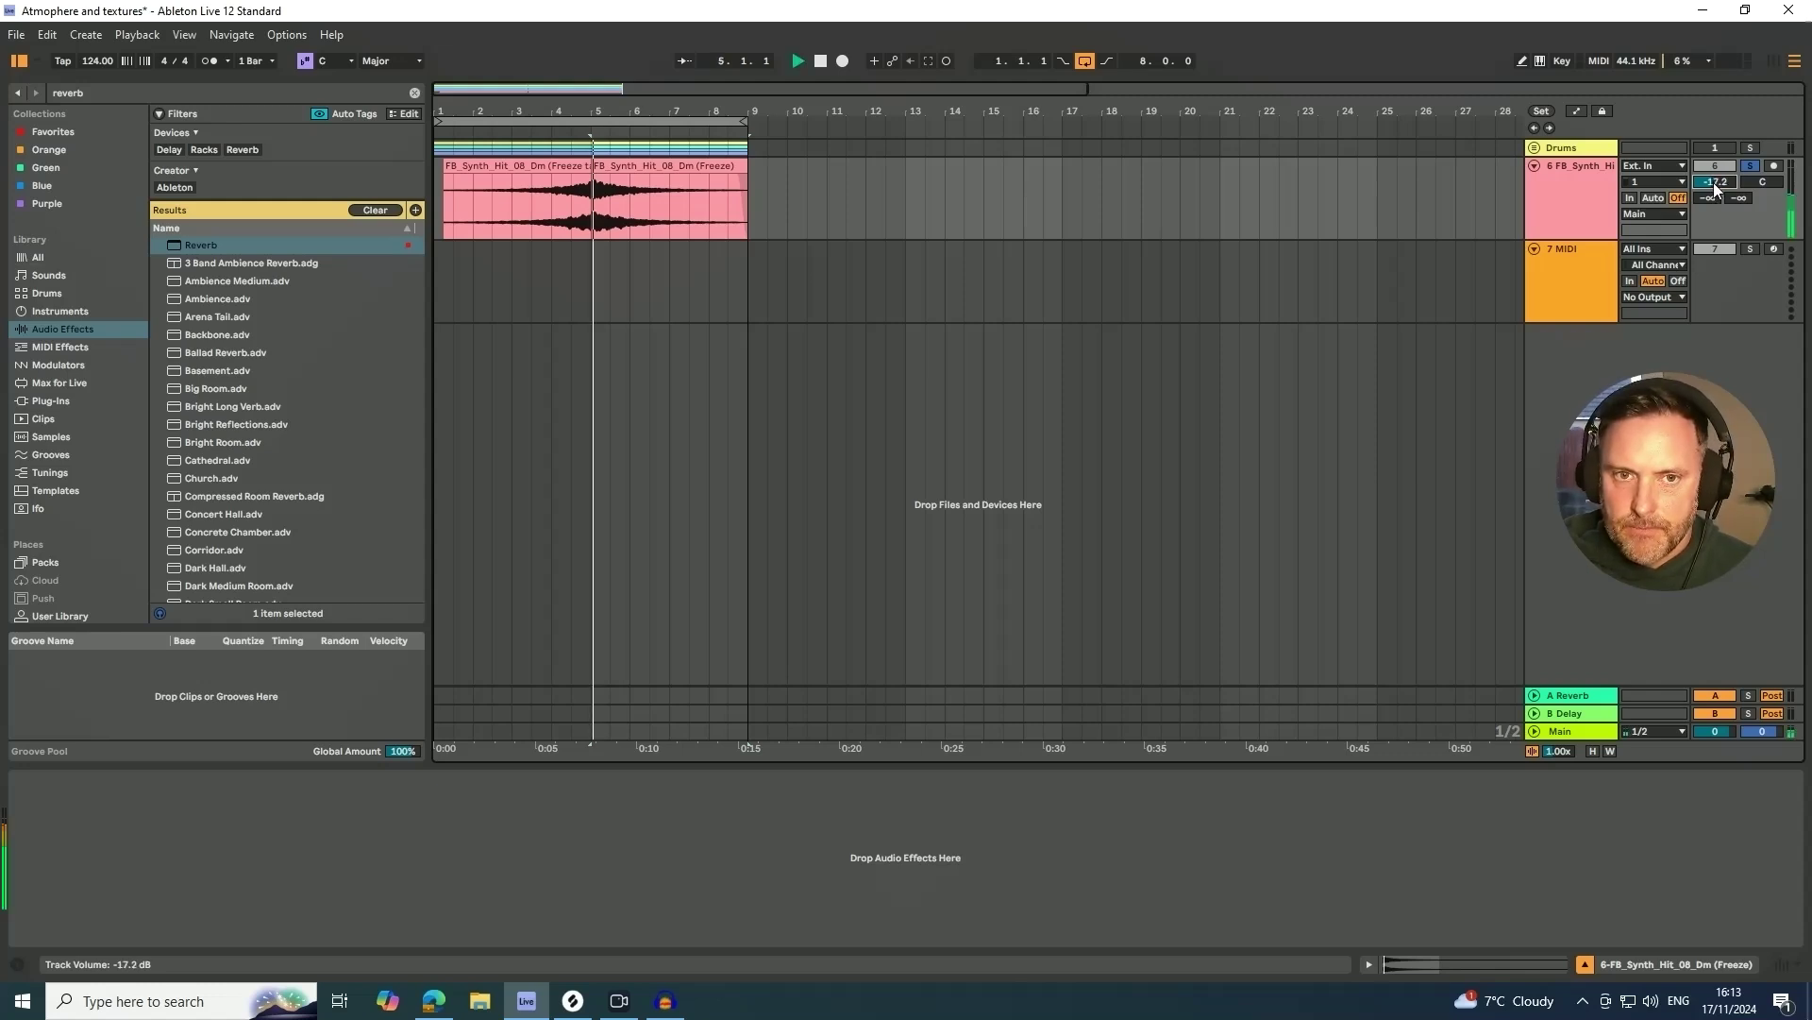
left_click(442, 206)
key("space")
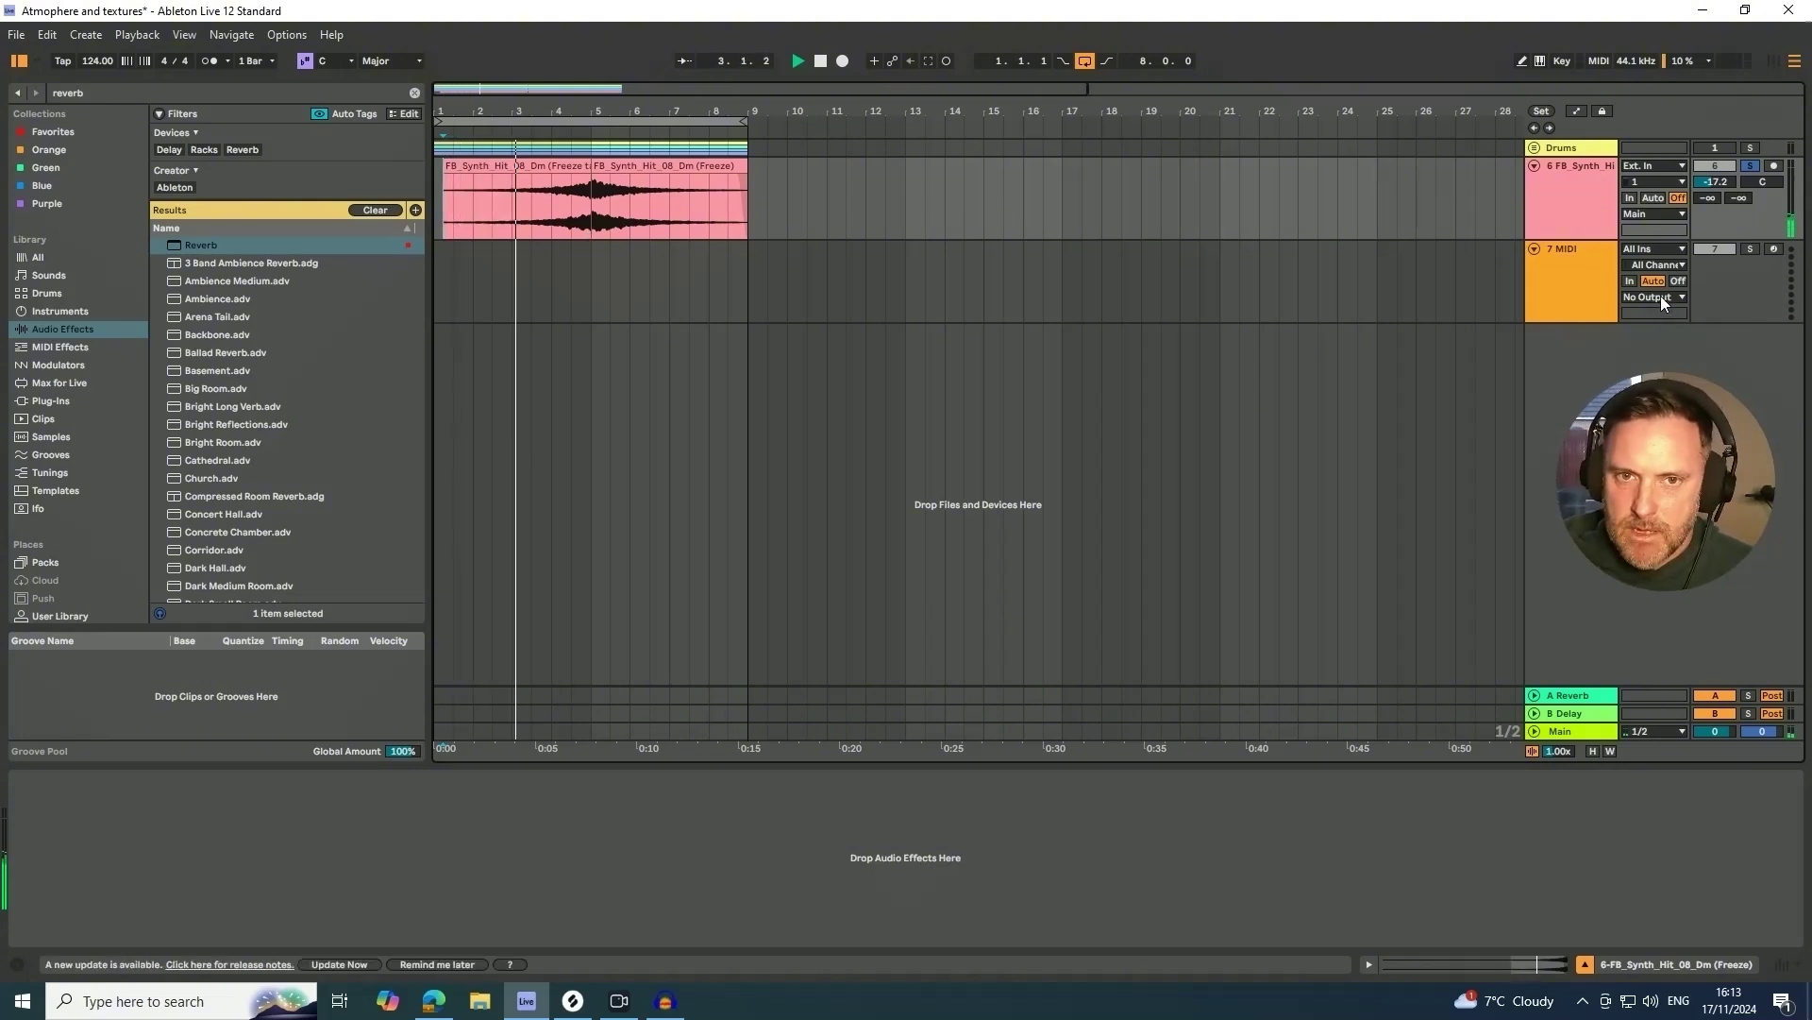
left_click_drag(1716, 181, 1715, 186)
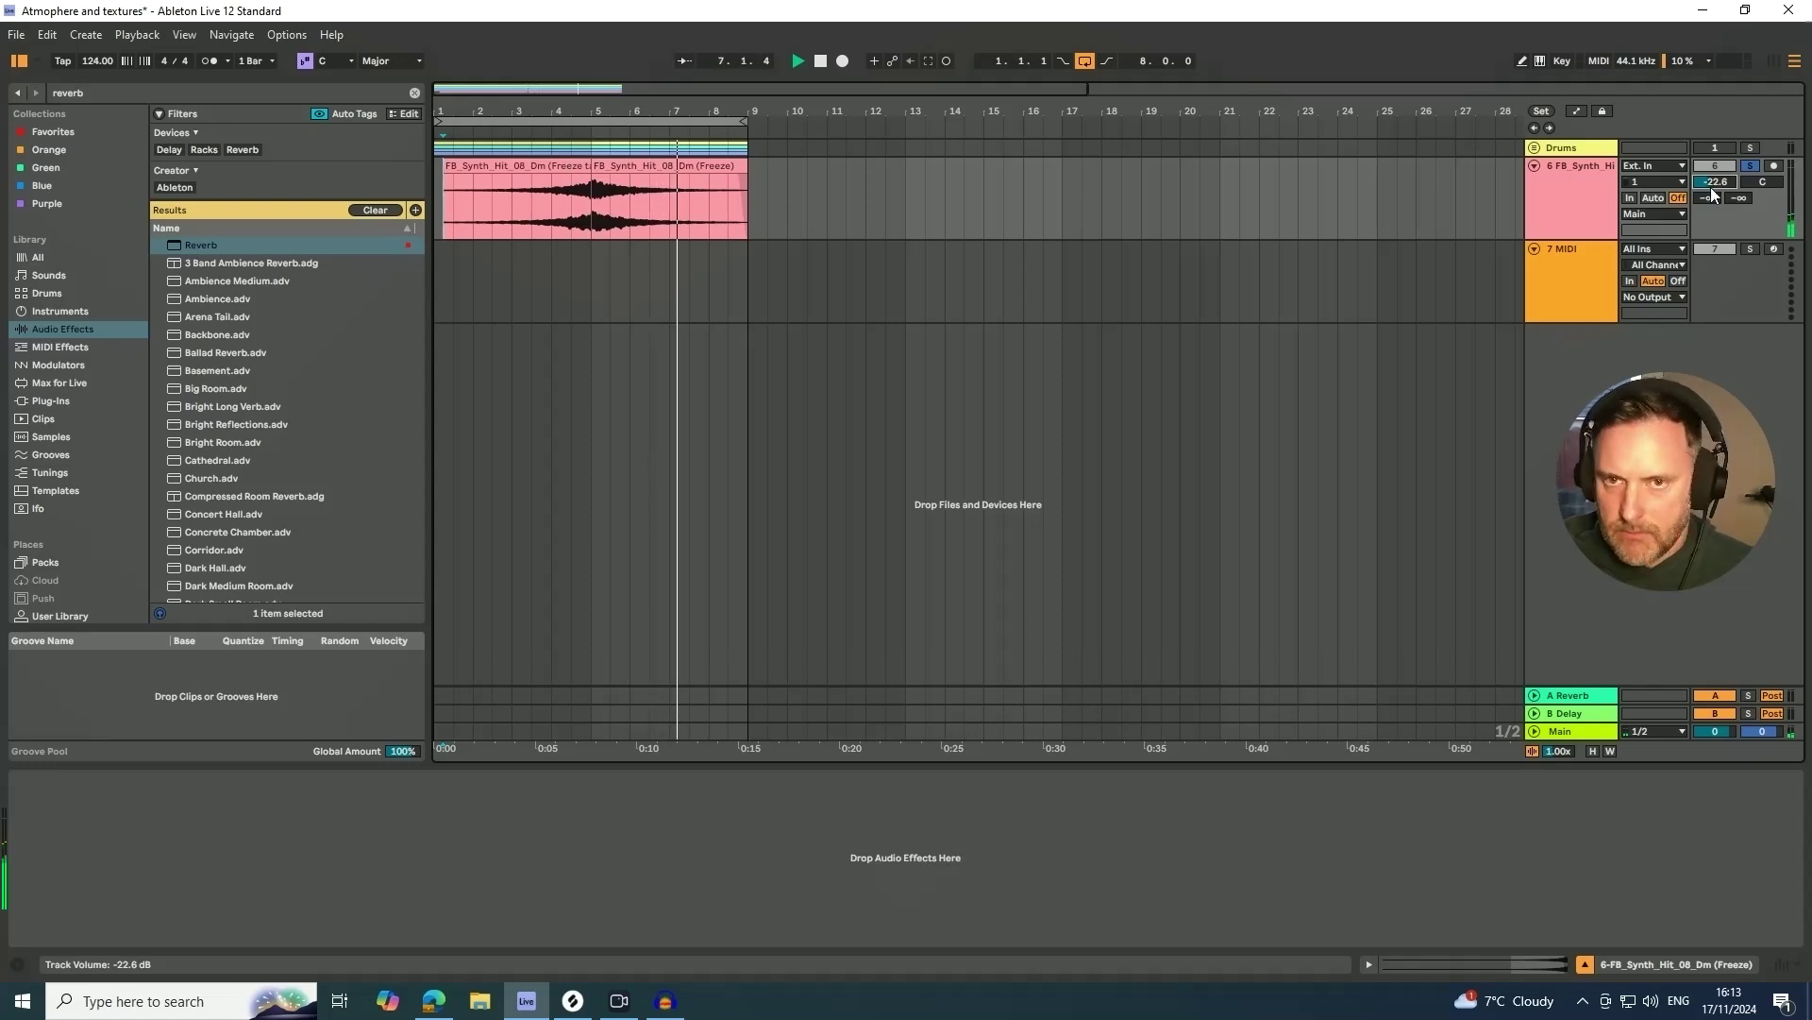
- Search the audio effects for "gentle" and add the Gentle Squeeze compressor preset to the synth hit track
left_click(1555, 198)
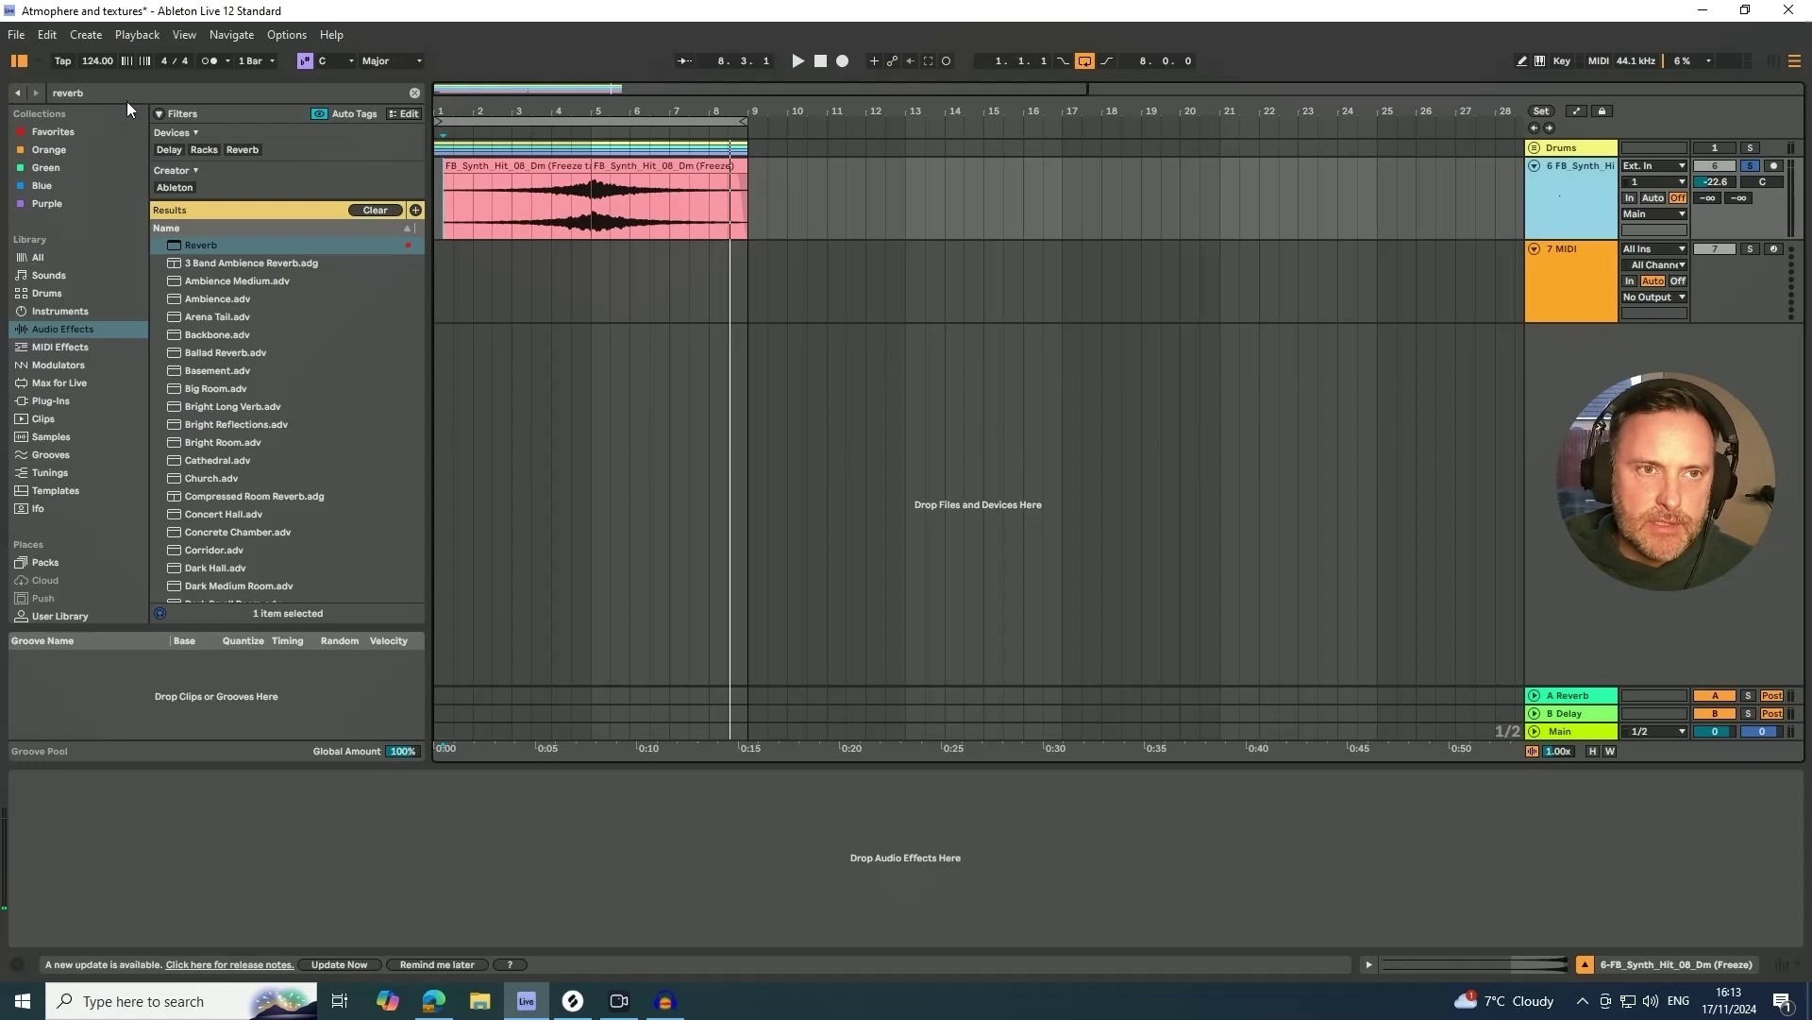
left_click(59, 94)
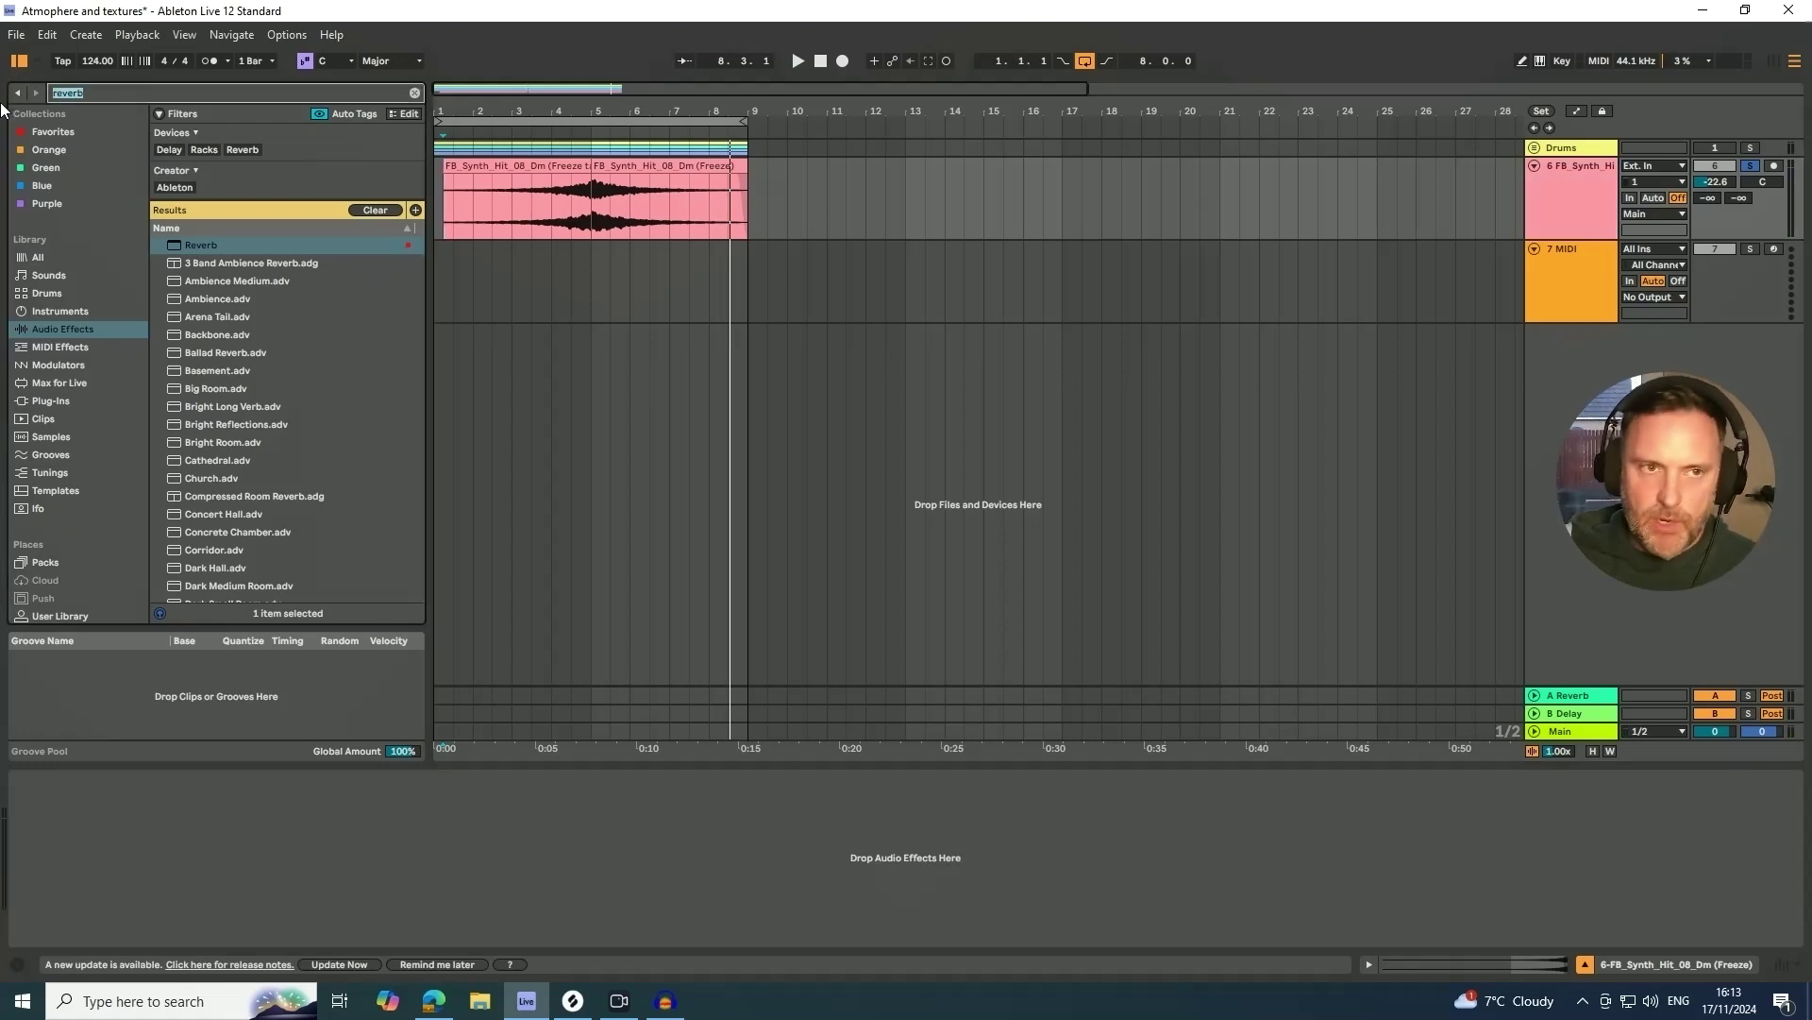
key("BackSpace")
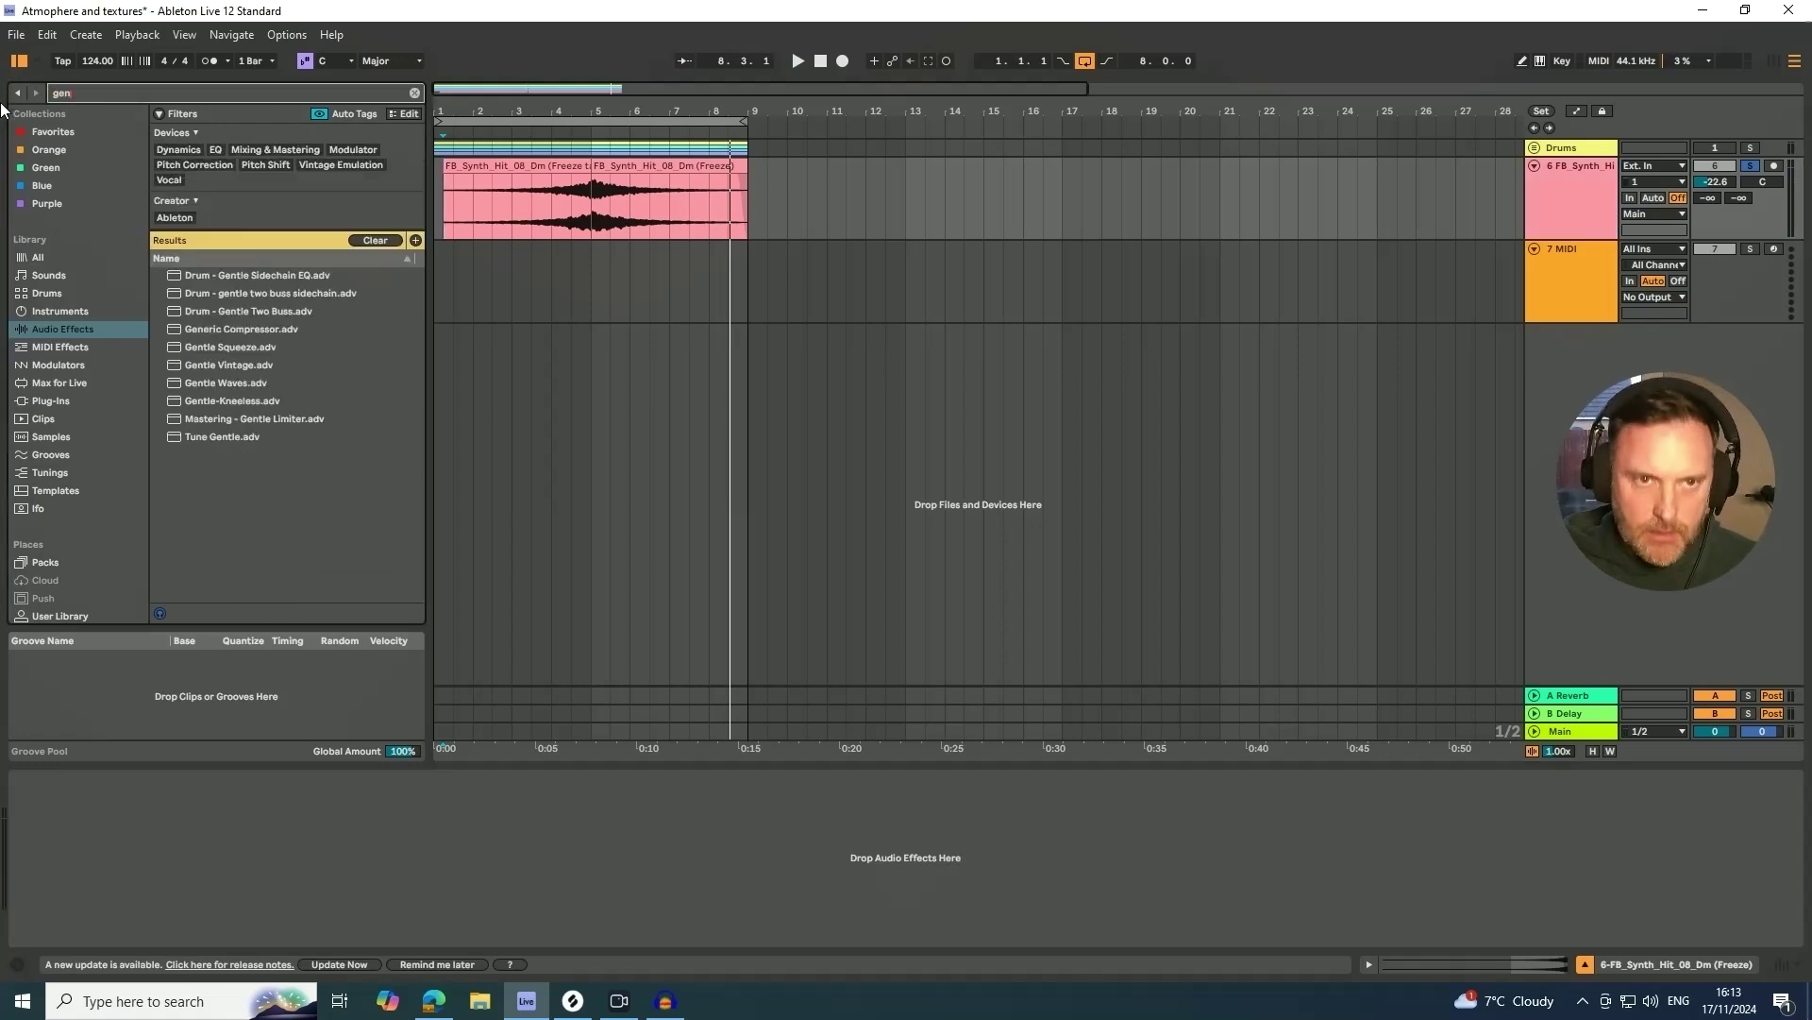
type("gentle")
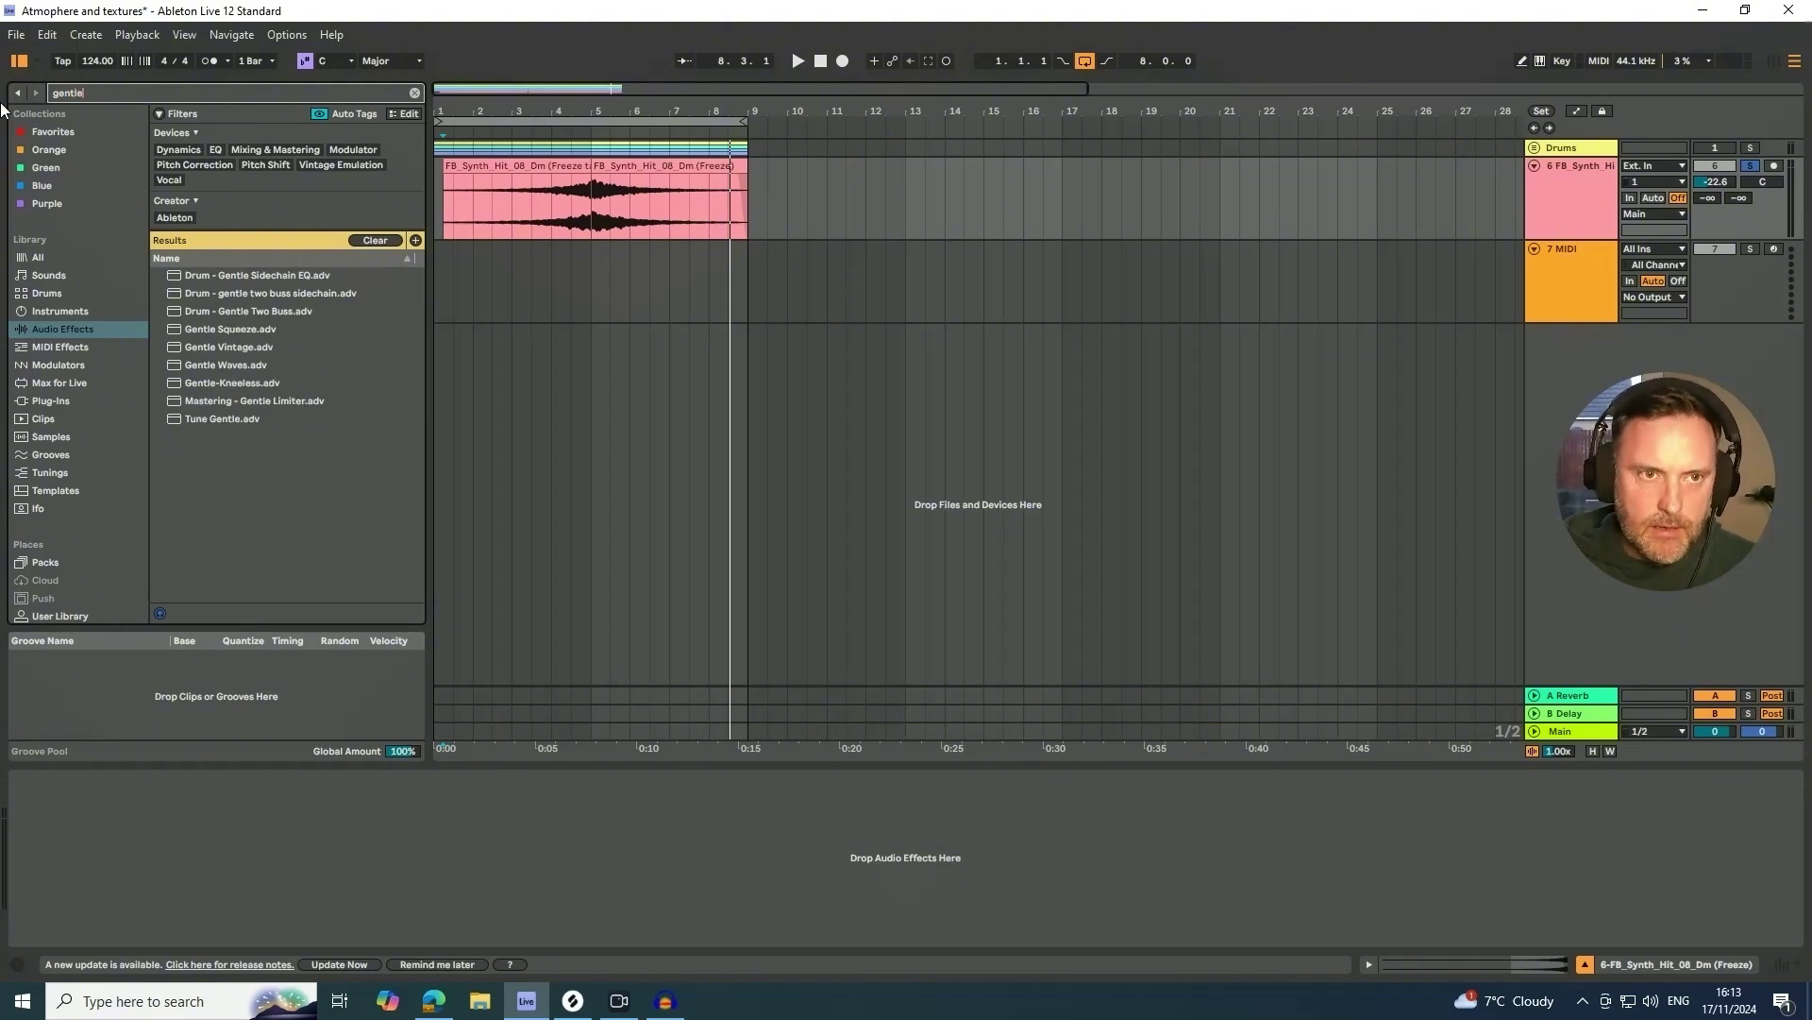
left_click(200, 332)
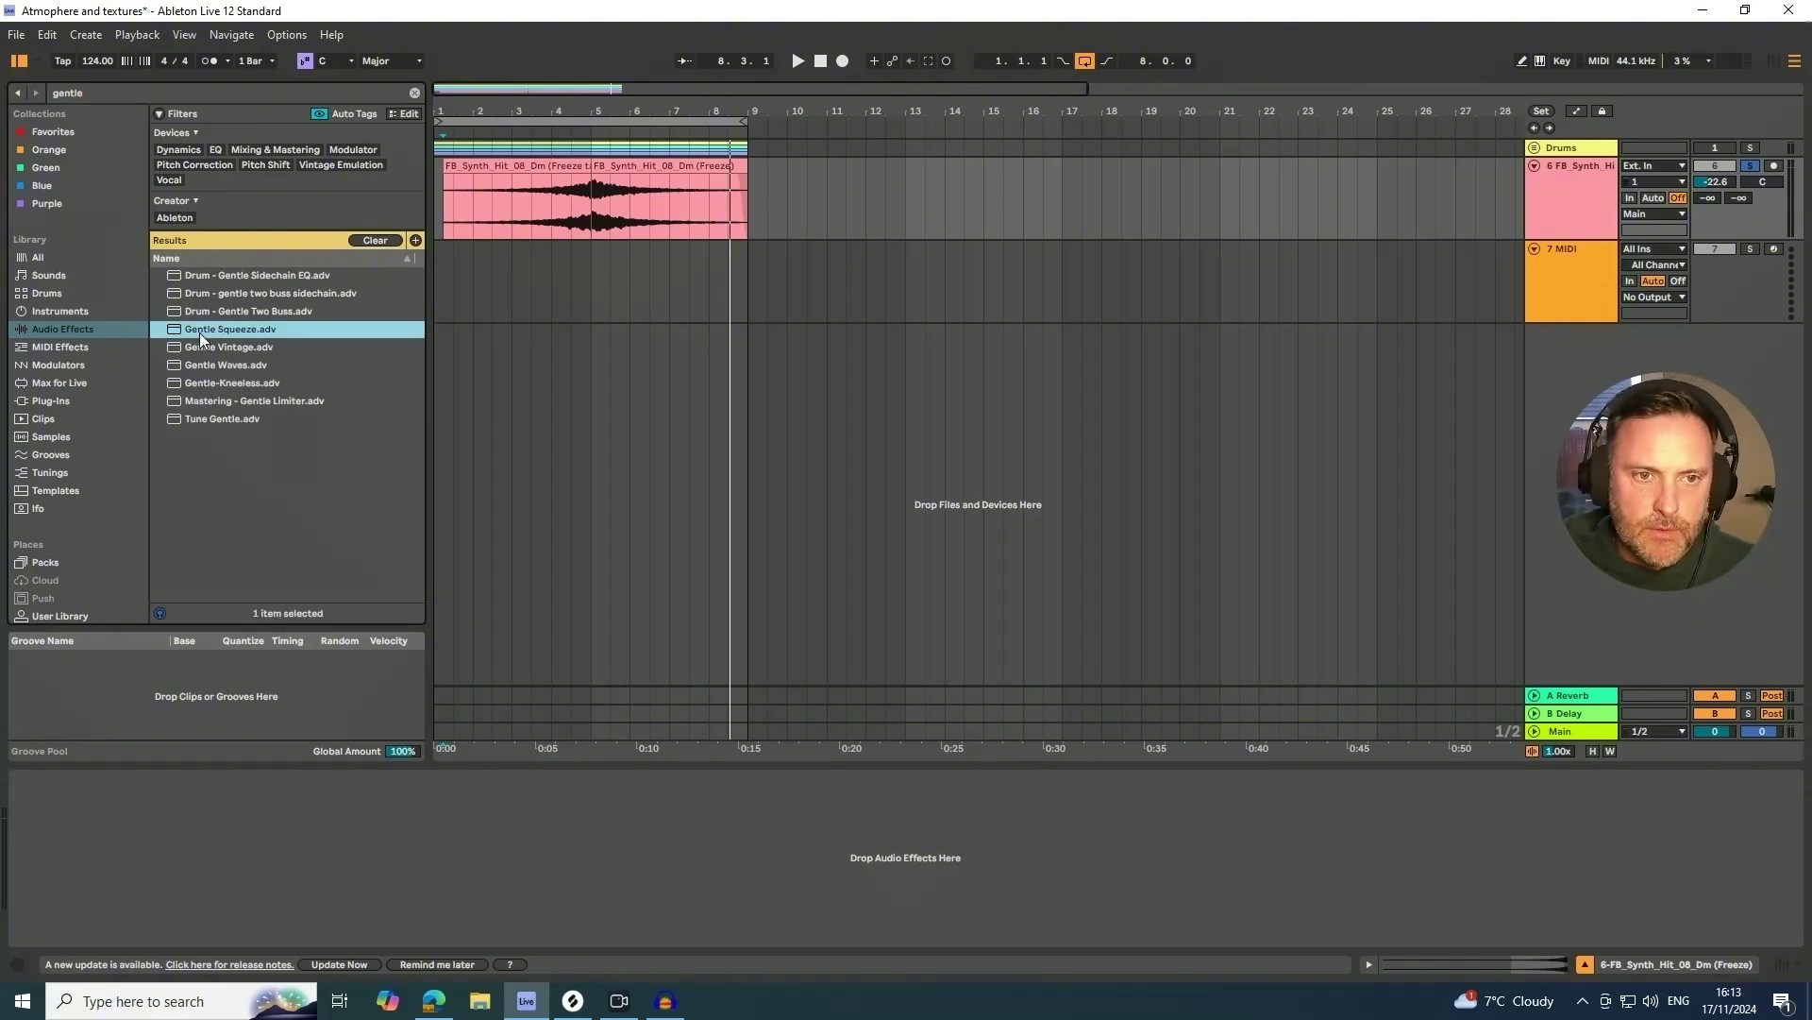
left_click_drag(201, 333, 560, 217)
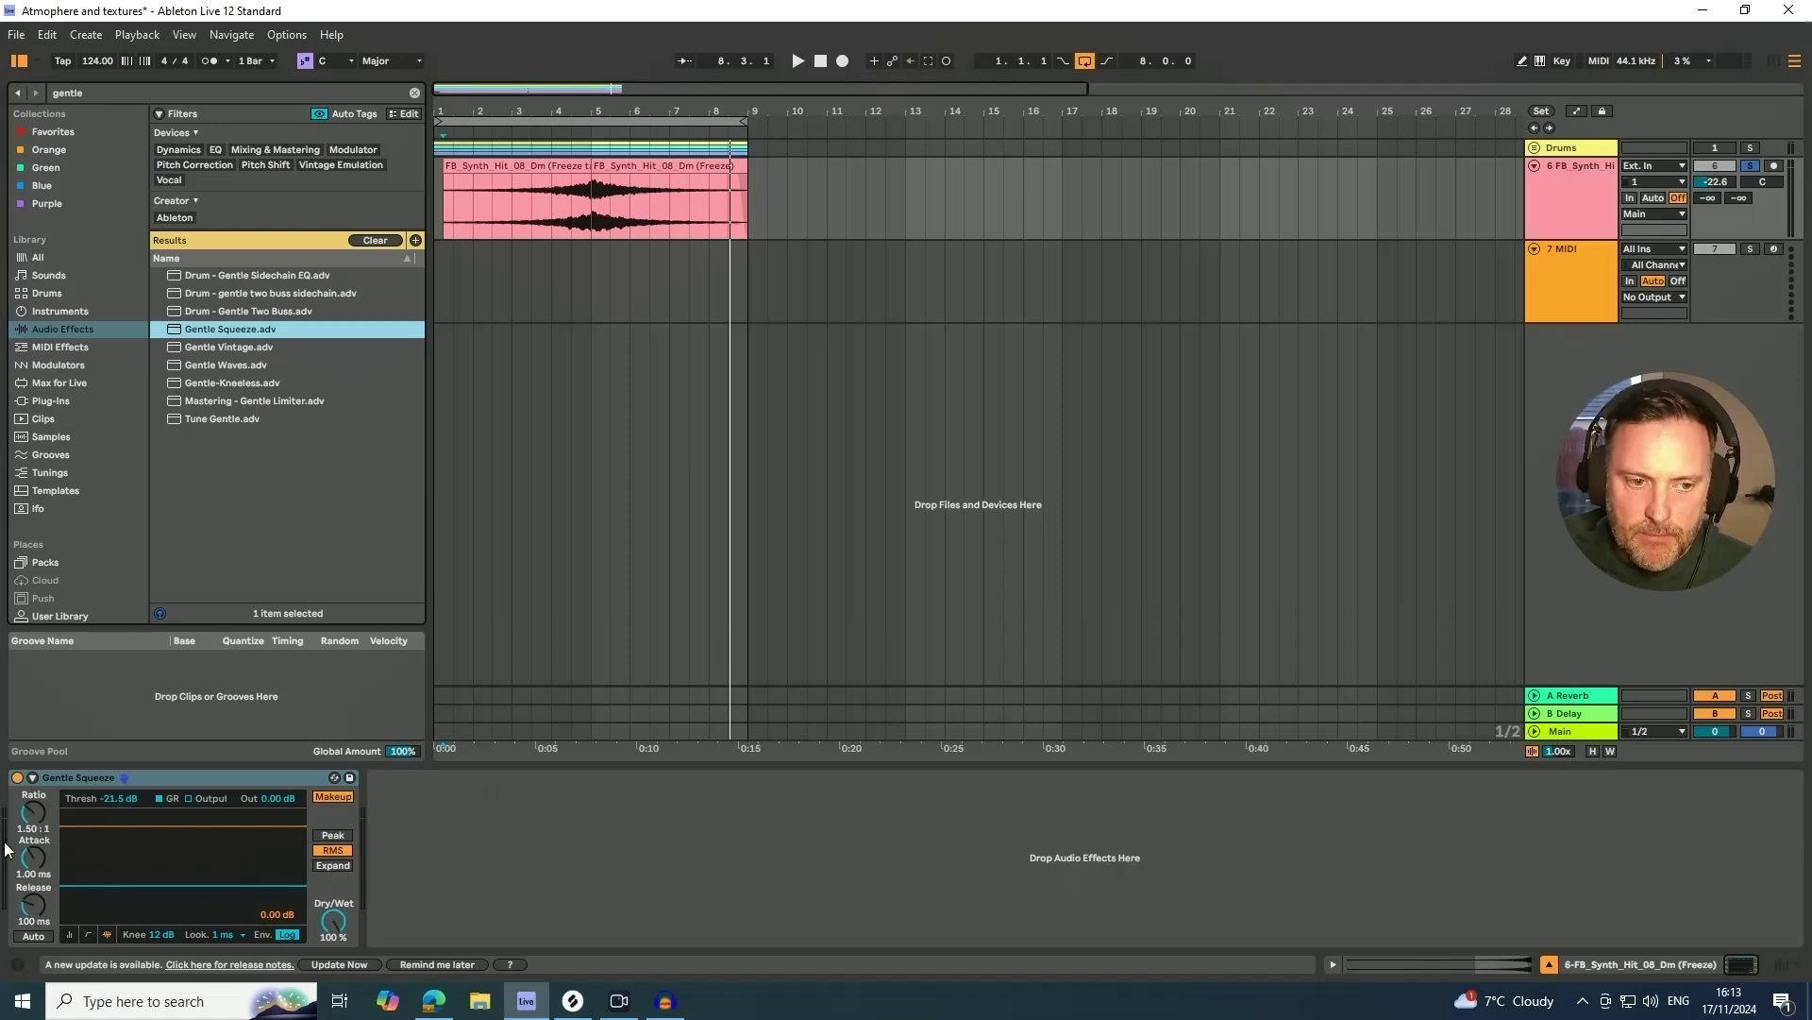
- During playback, set the Gentle Squeeze compressor's threshold to -28.6 dB and its ratio to 2.52:1
key("space")
left_click_drag(33, 812, 33, 784)
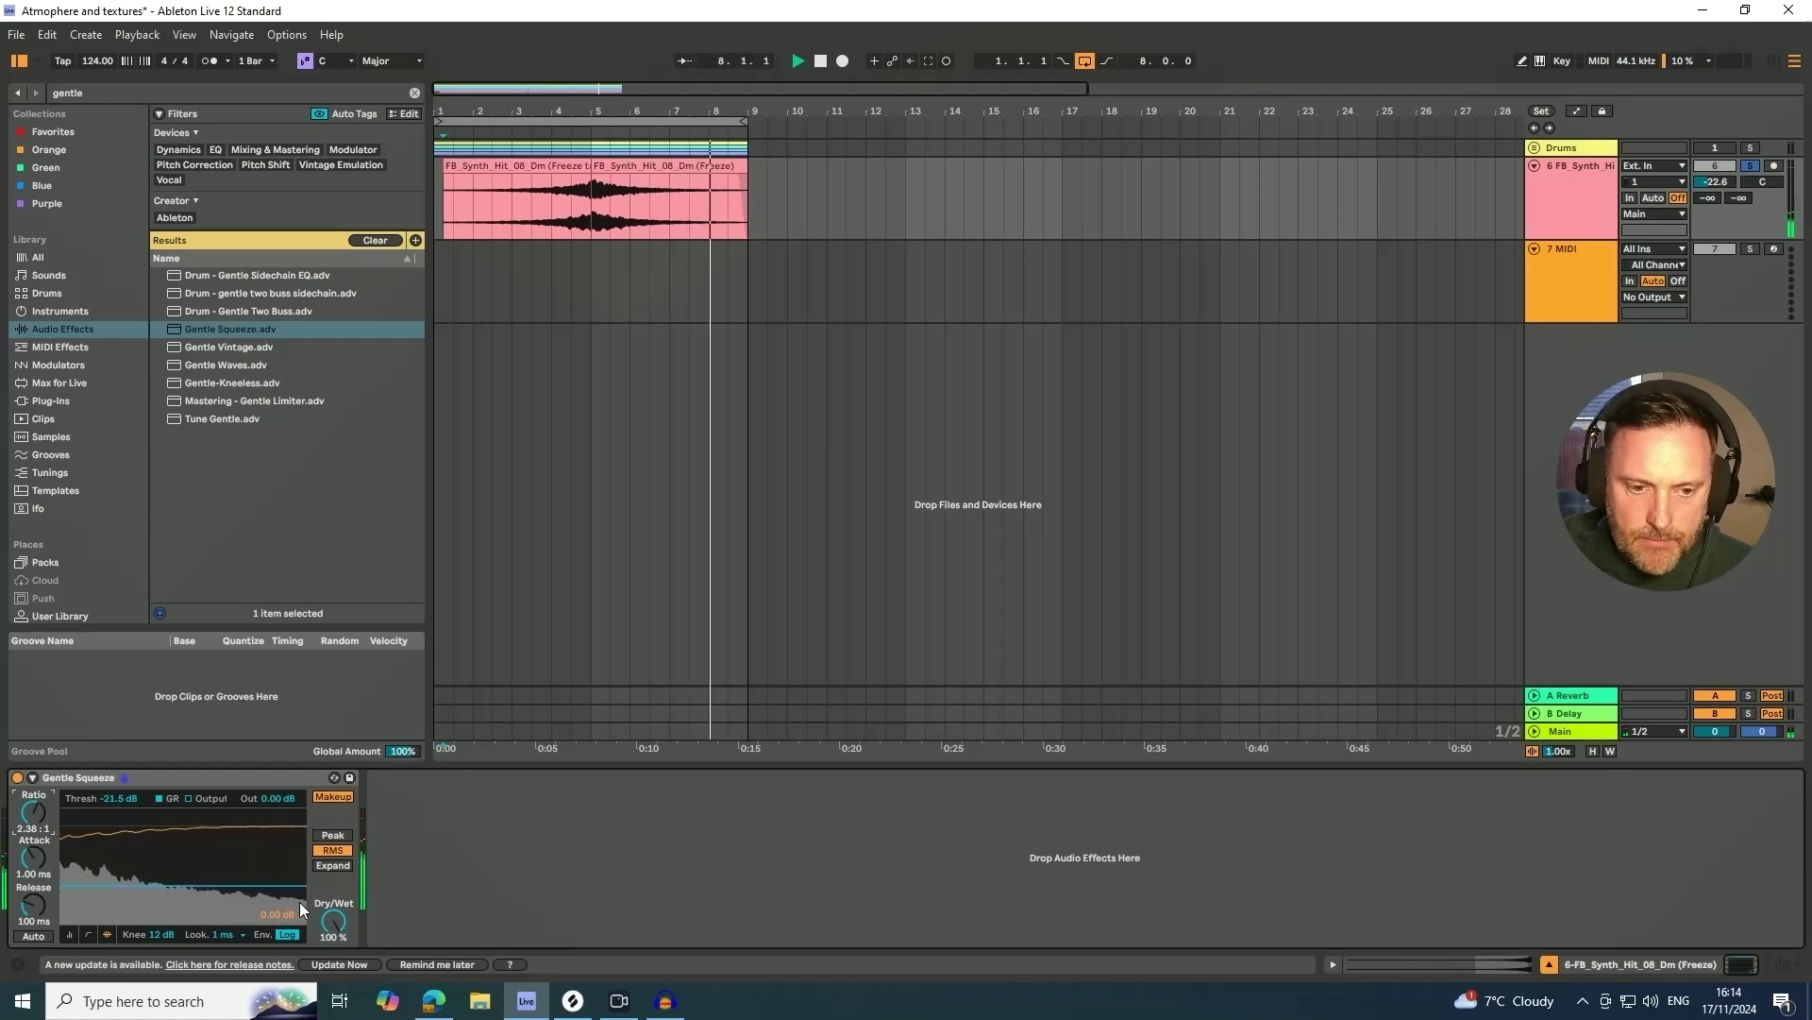
left_click_drag(307, 902, 308, 912)
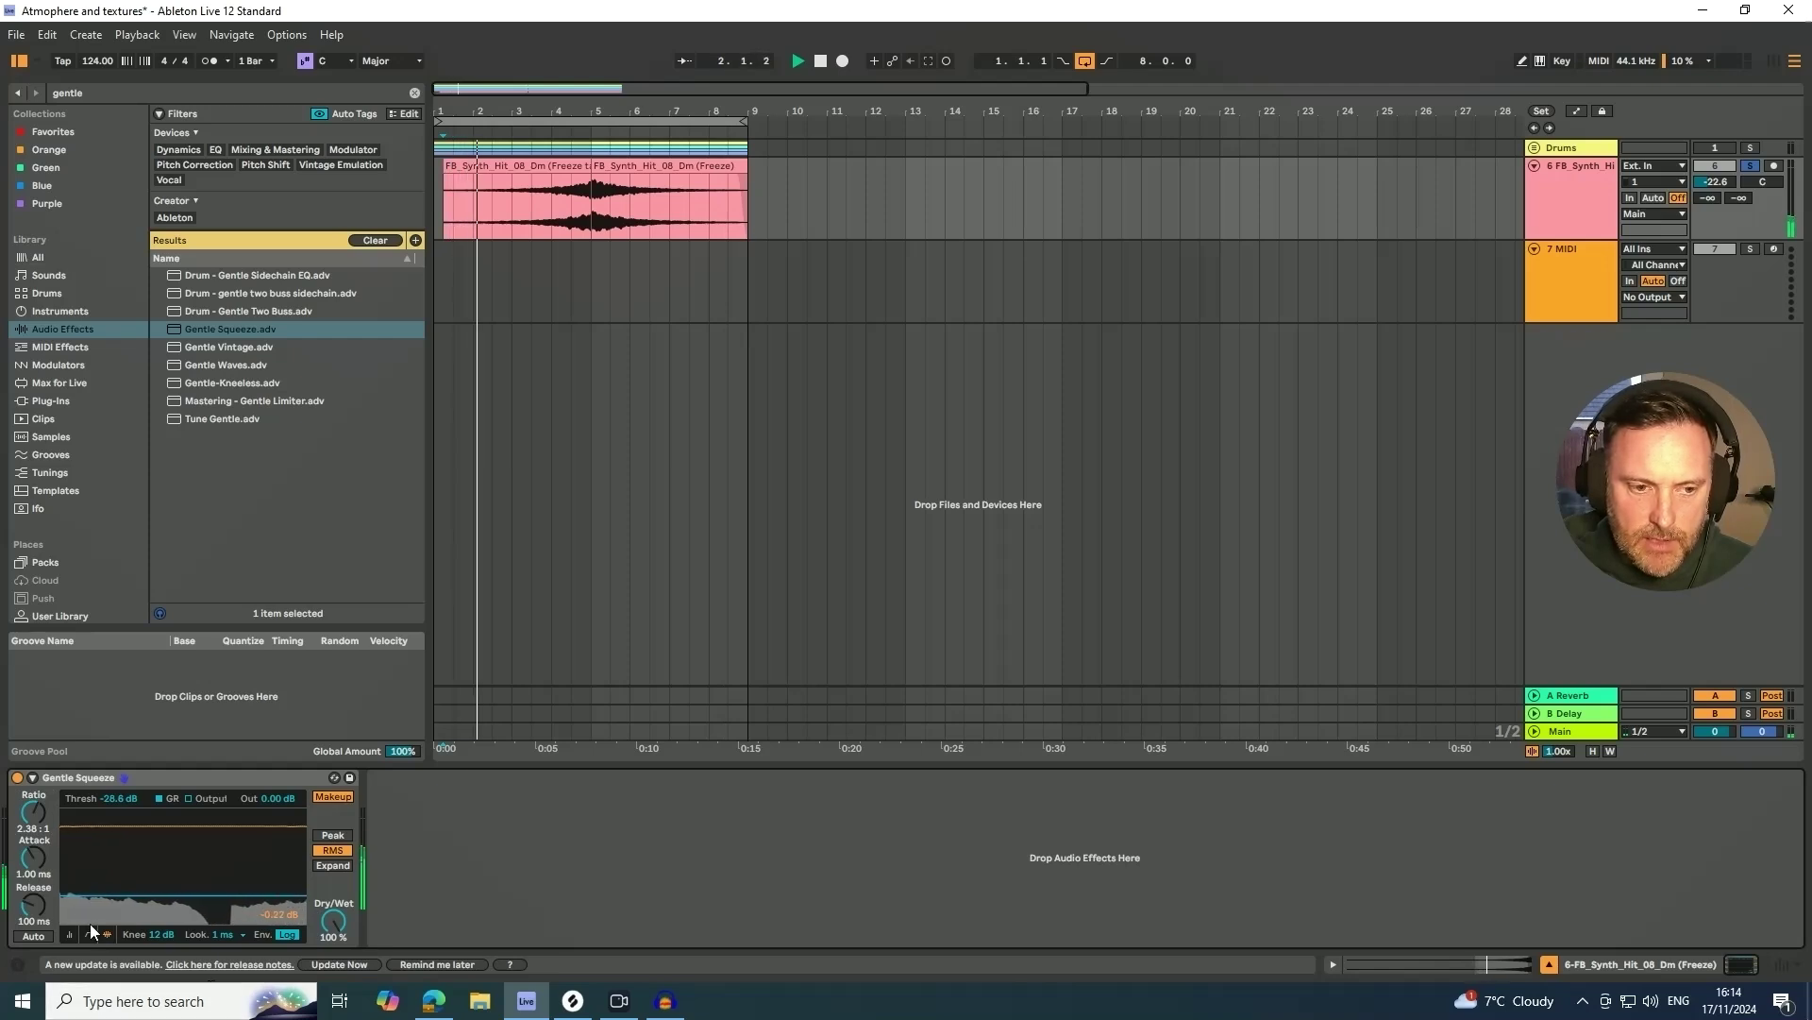
left_click_drag(63, 892, 63, 897)
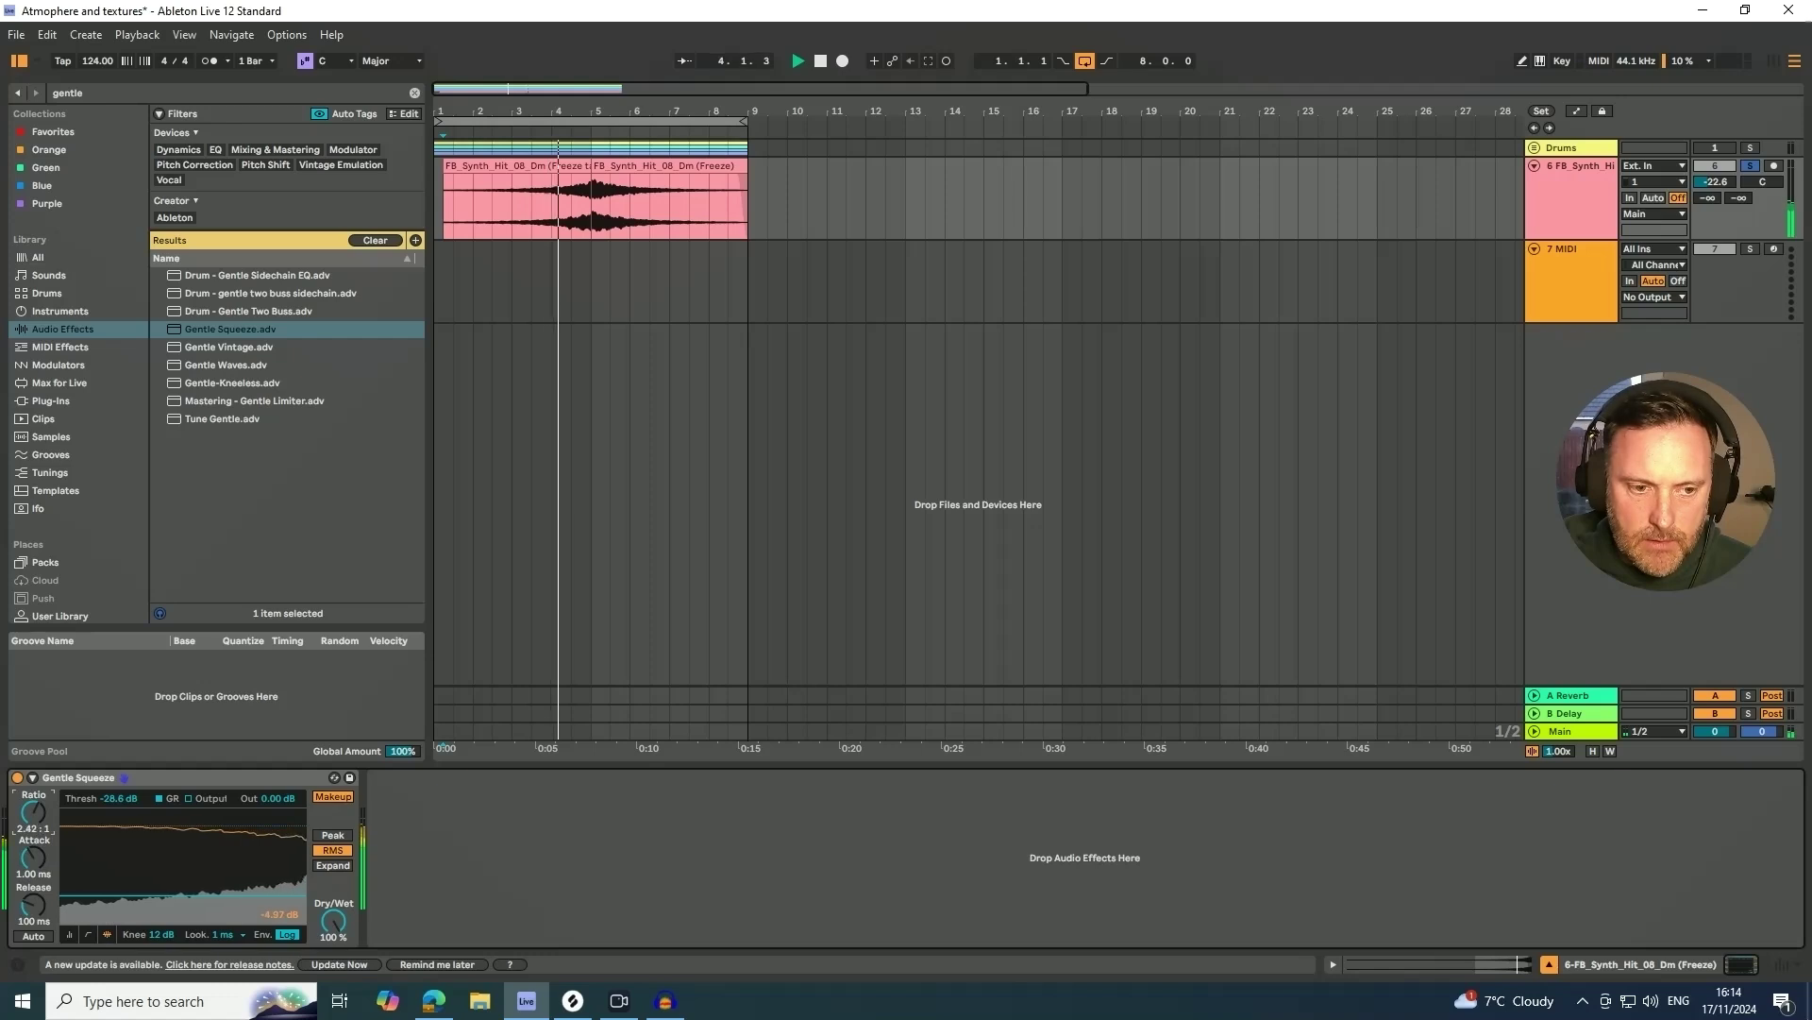
left_click_drag(36, 826, 36, 823)
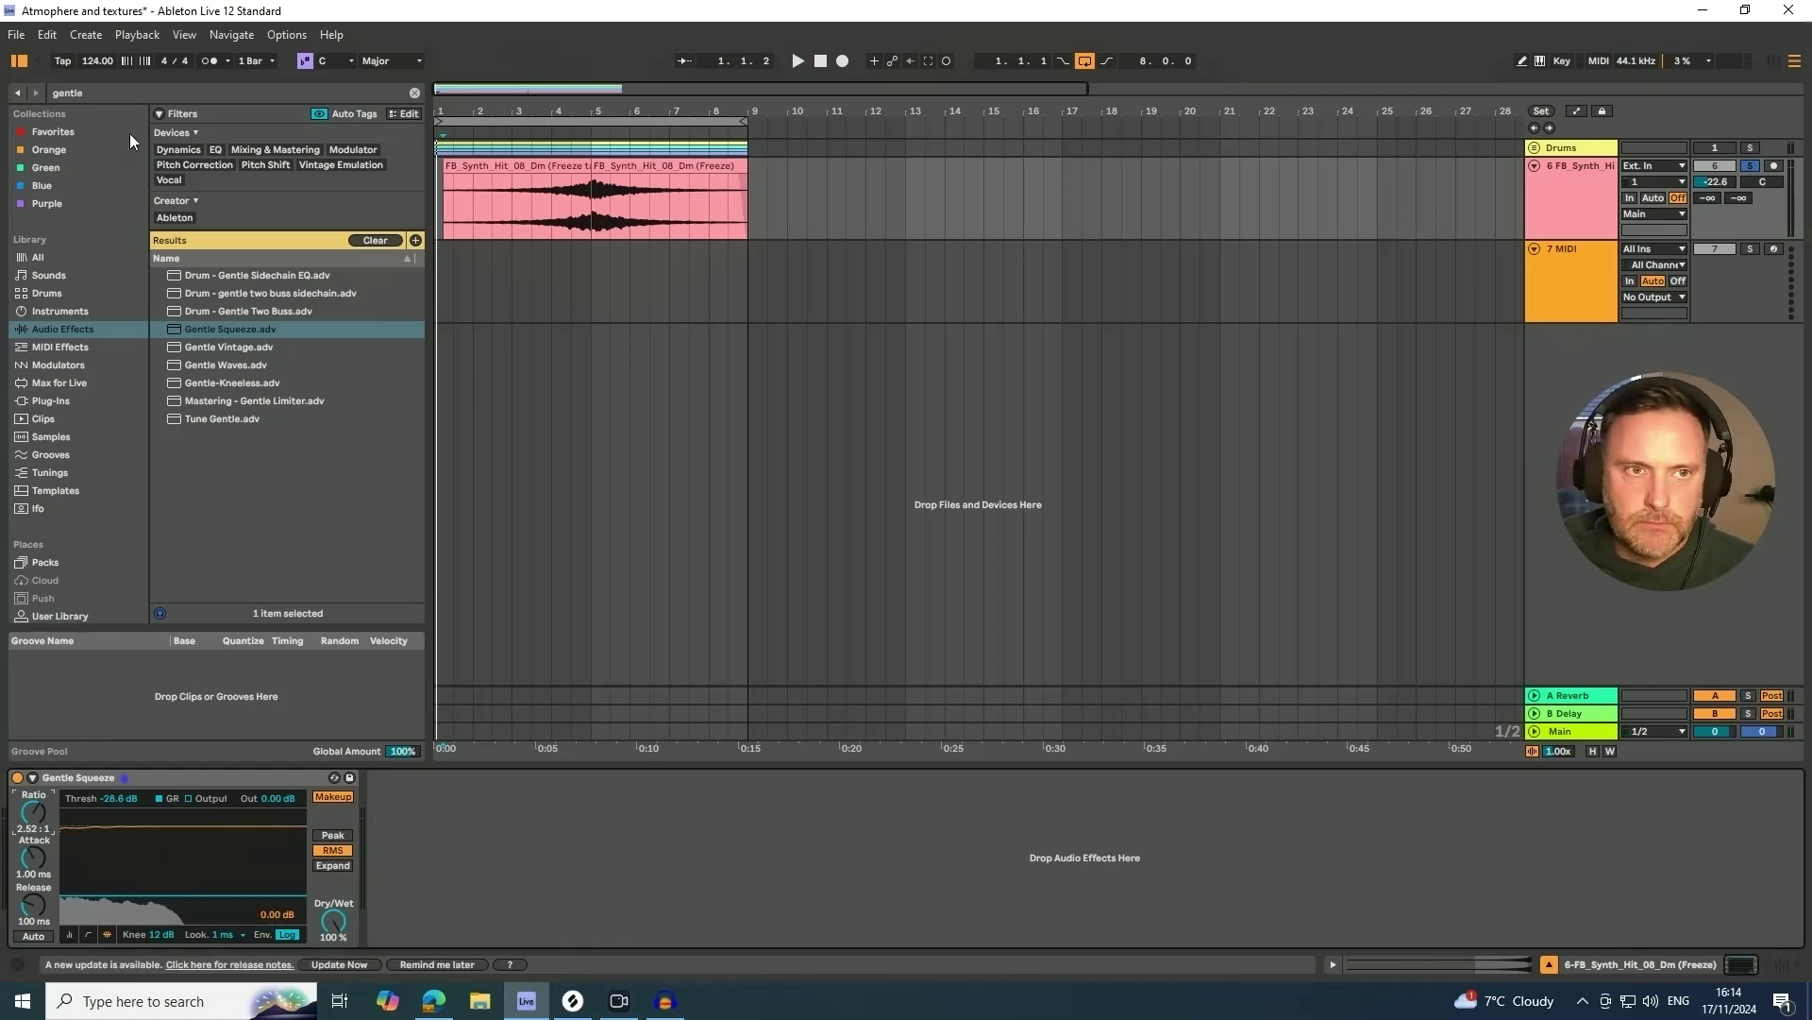
- Add a Reverb after the compressor, enable its input Lo Cut and set its decay to 3.31 s
key("ctrl+f")
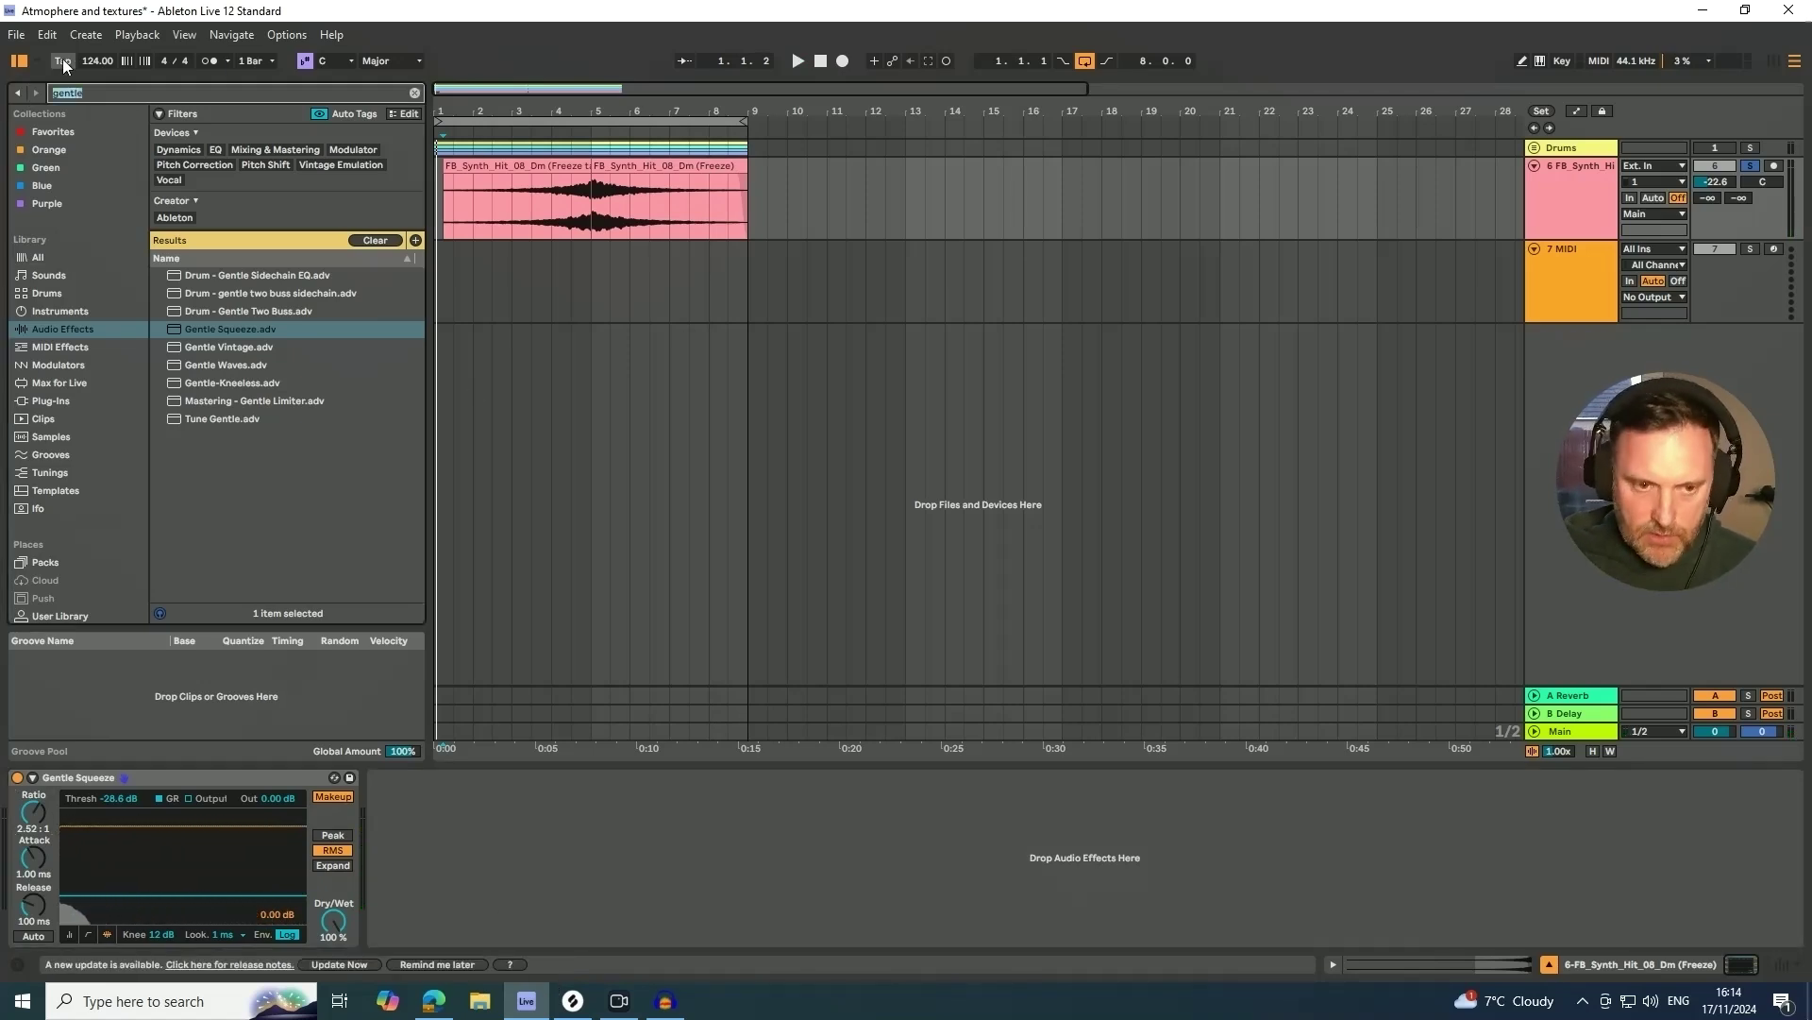
type("reverb")
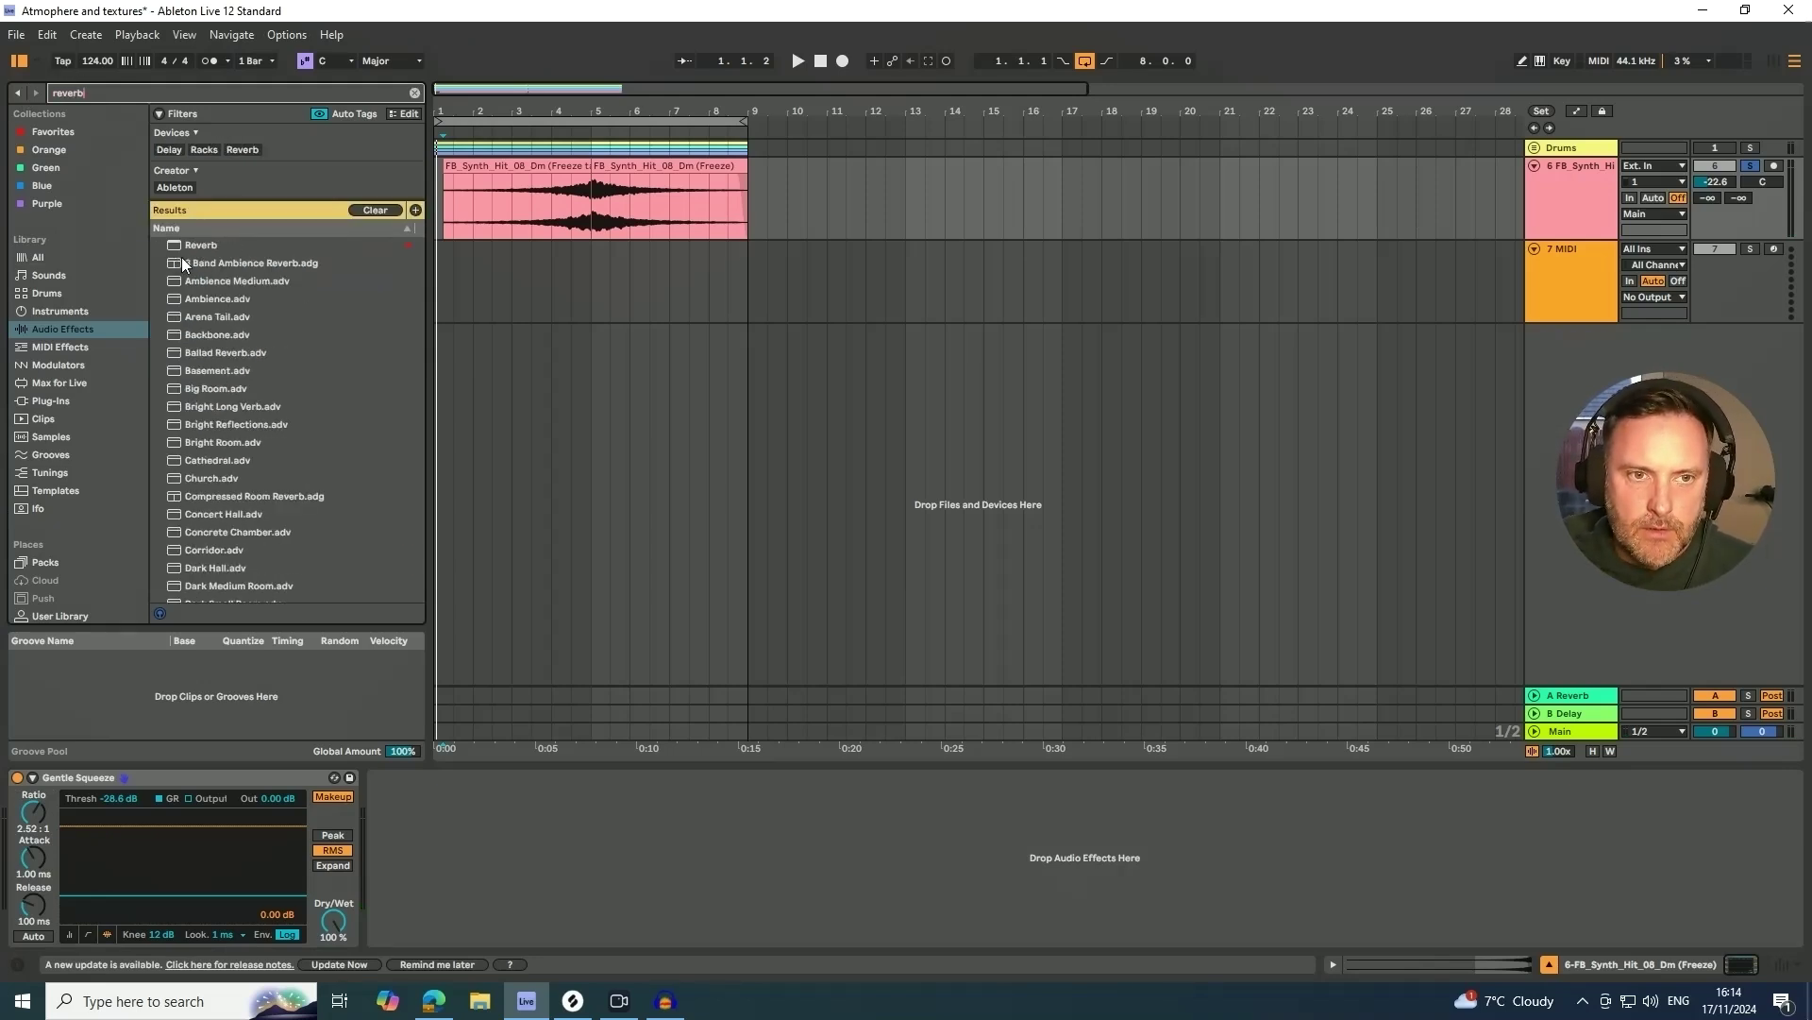
left_click(201, 247)
left_click_drag(406, 853, 424, 854)
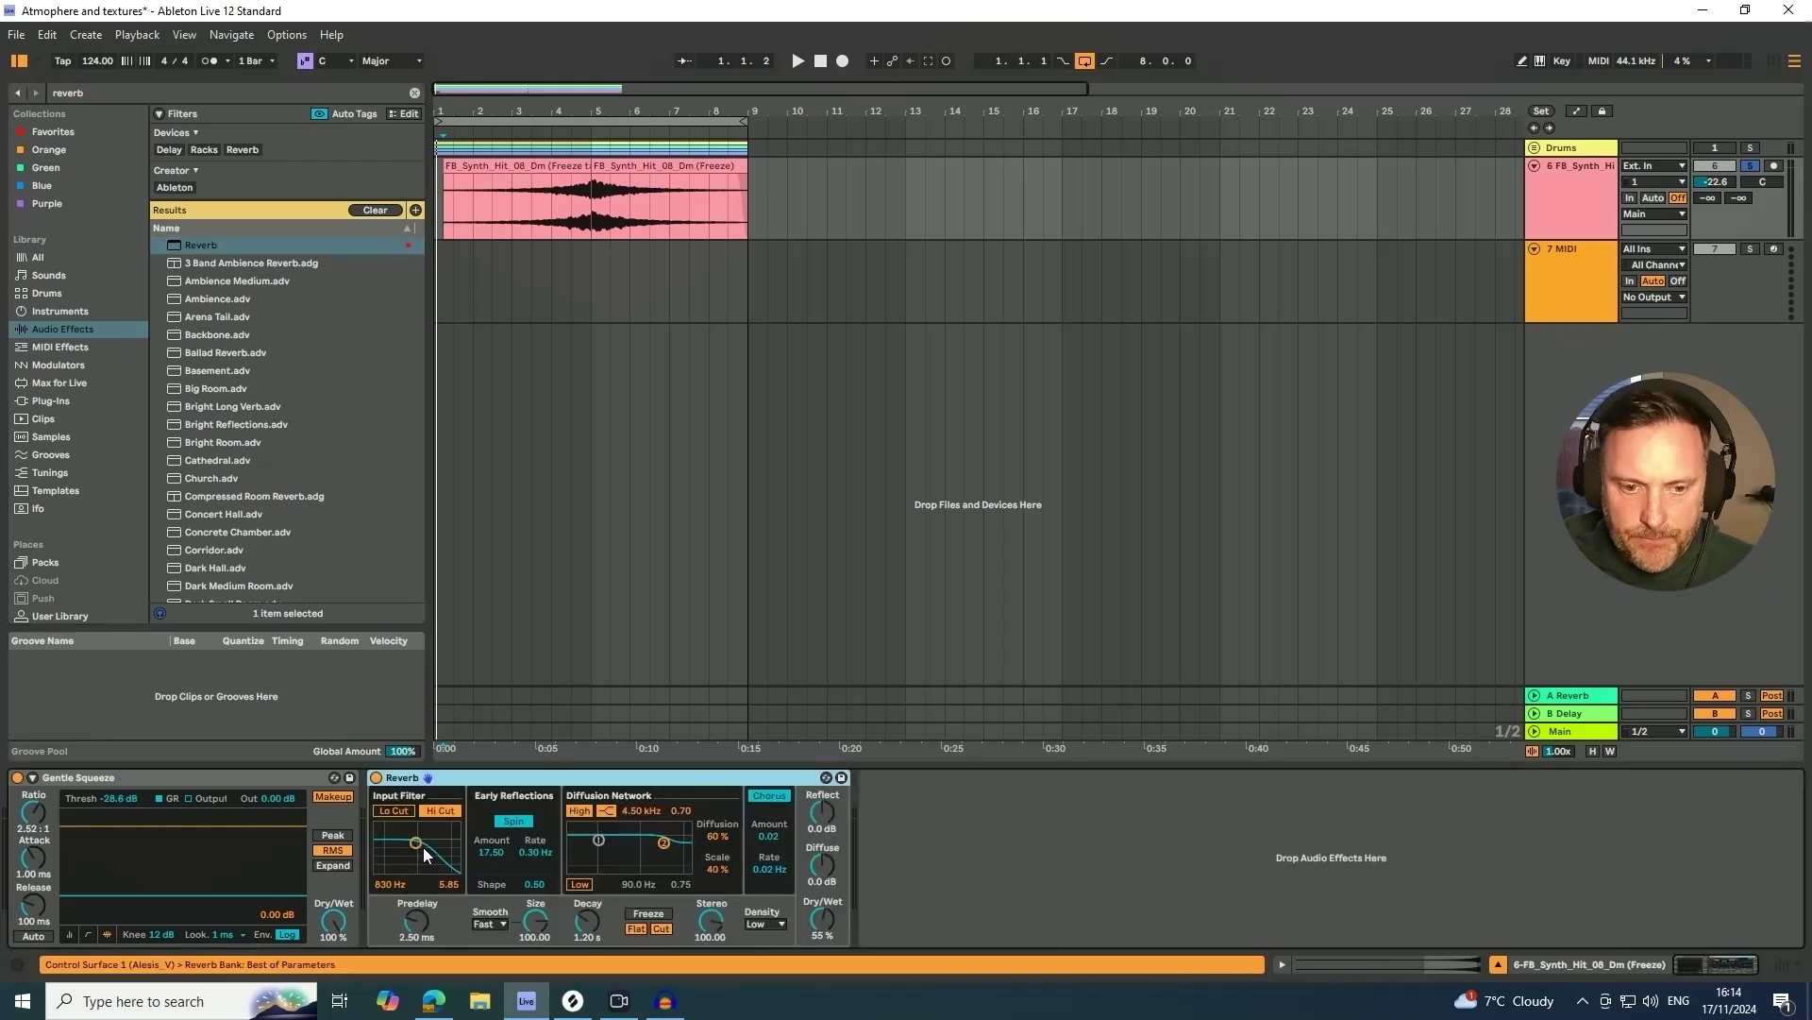
left_click(384, 813)
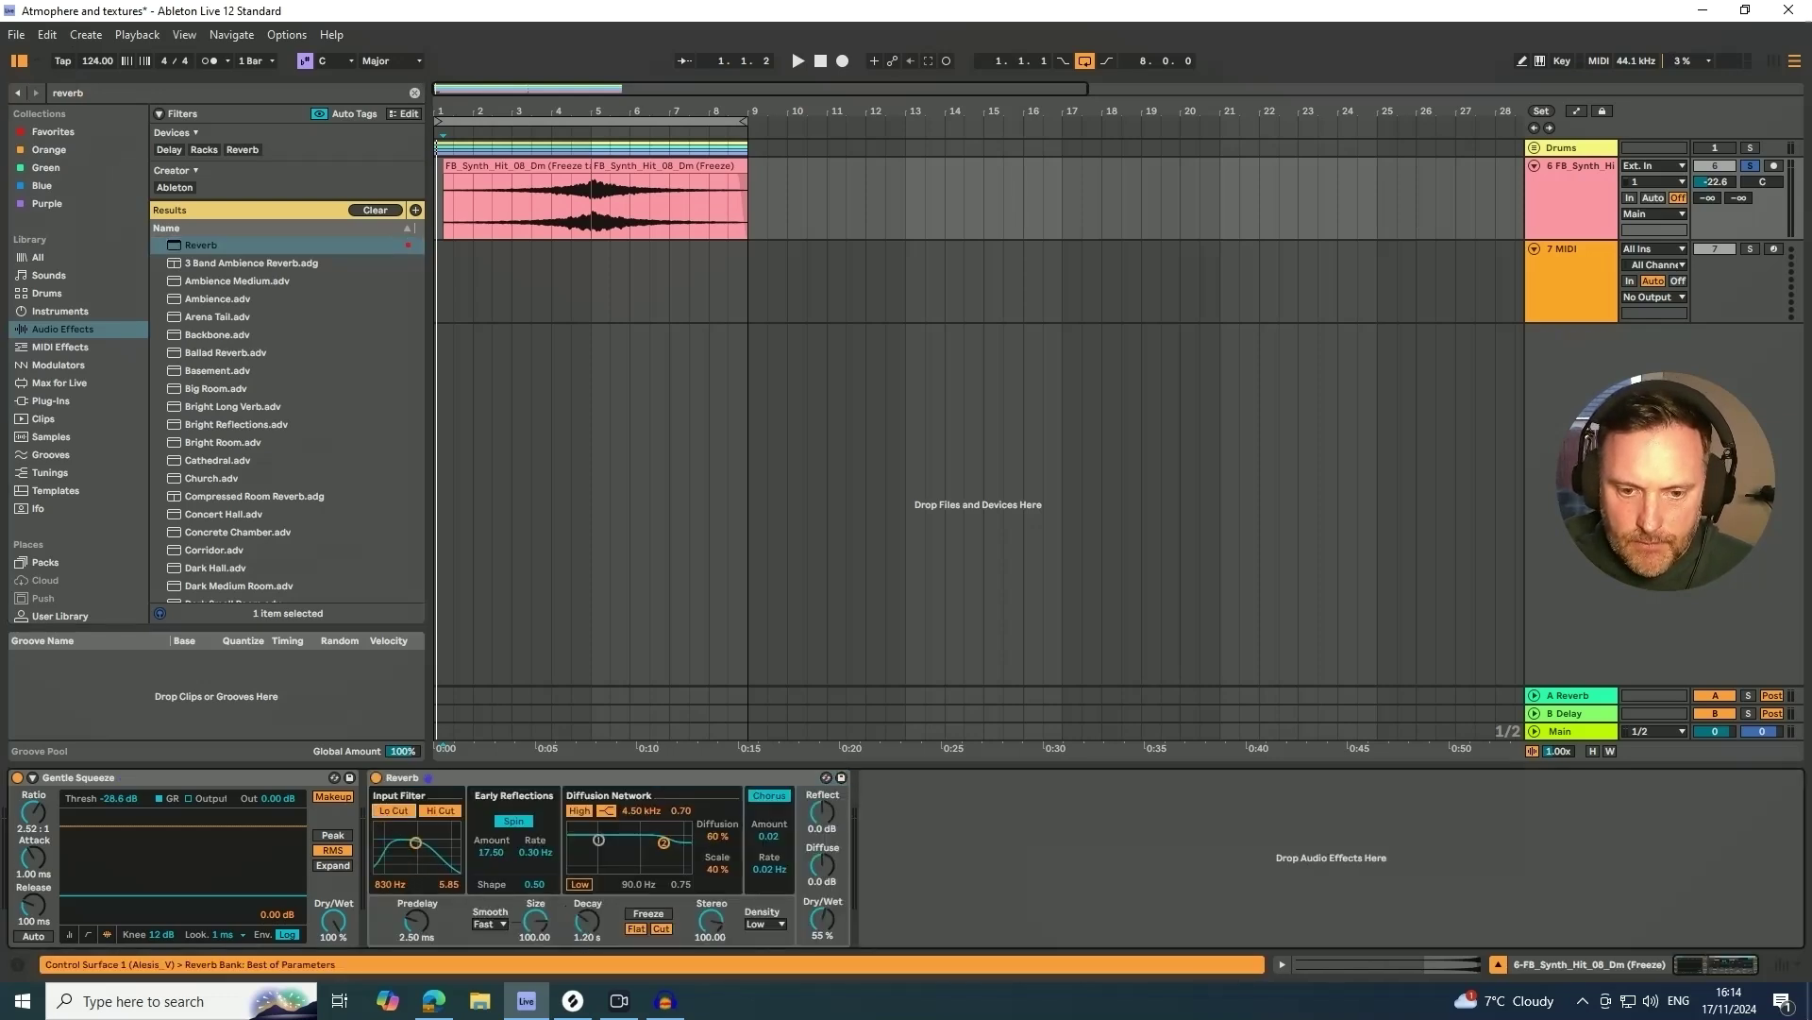
left_click_drag(587, 921, 587, 916)
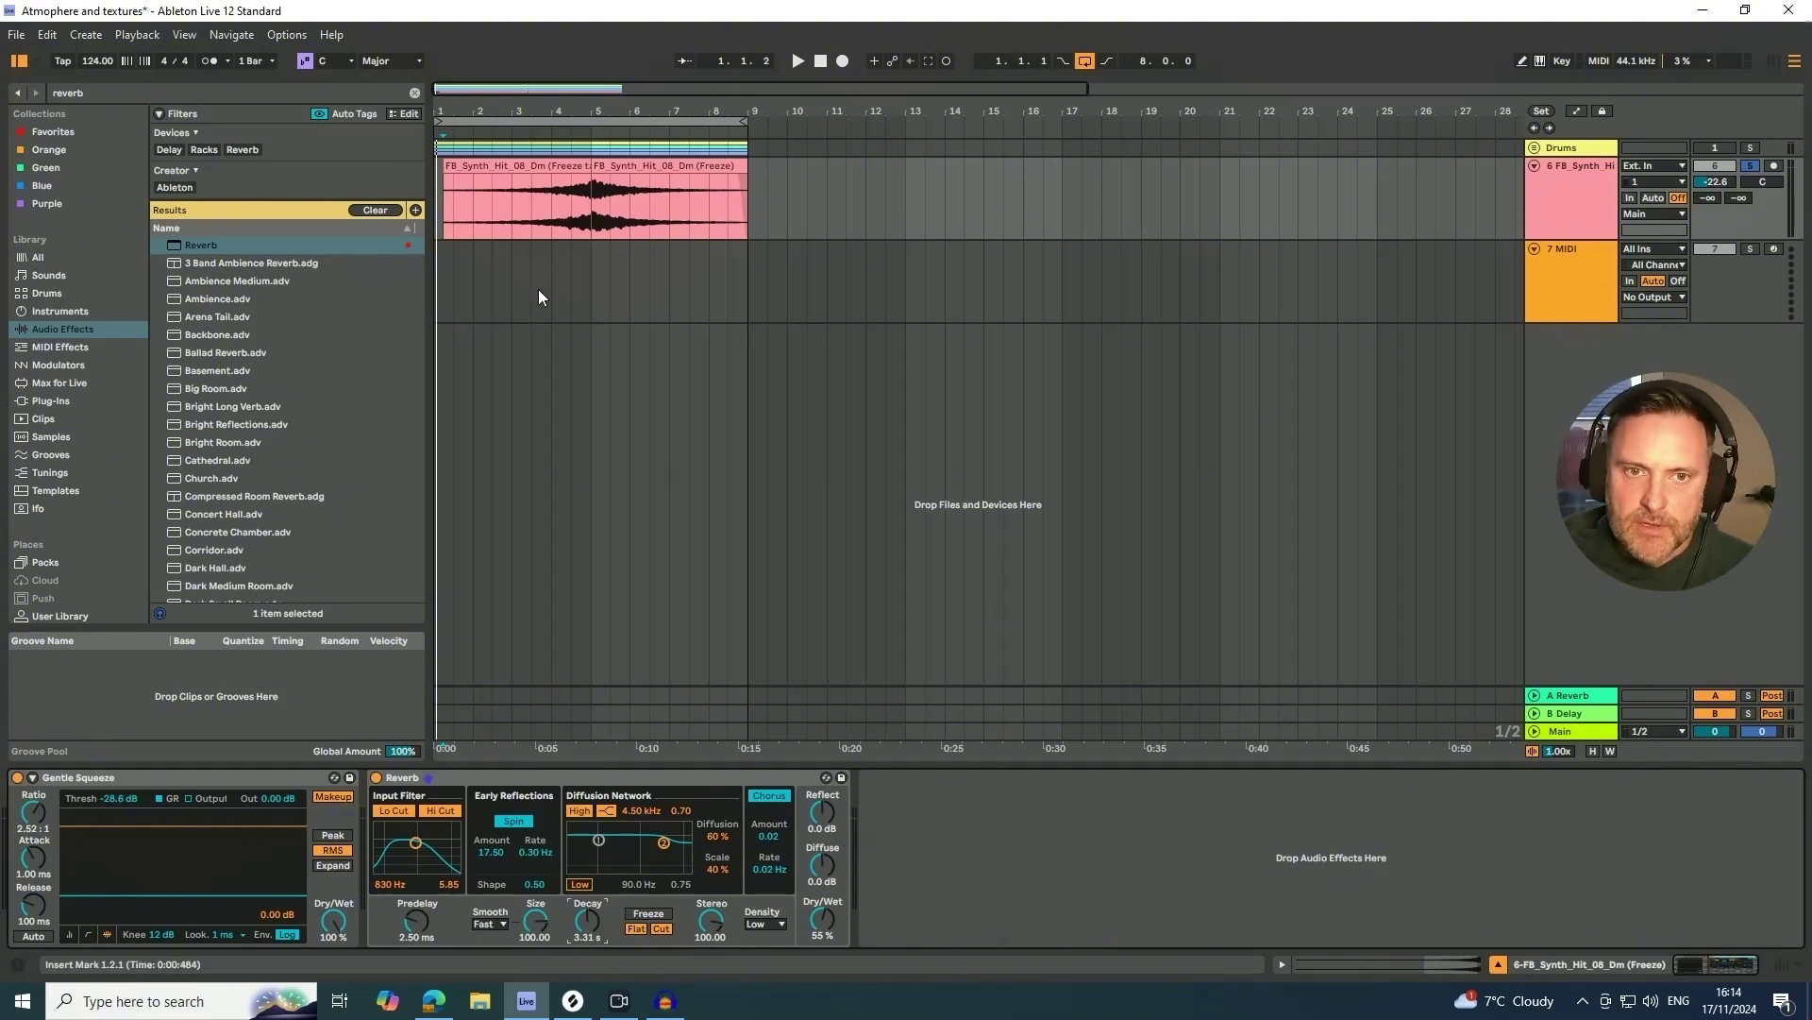
- Play from 7.1.1, raise the Reverb's decay to 5.21 s and add a short fade-in to the reversed tail clip
left_click(436, 206)
left_click(681, 463)
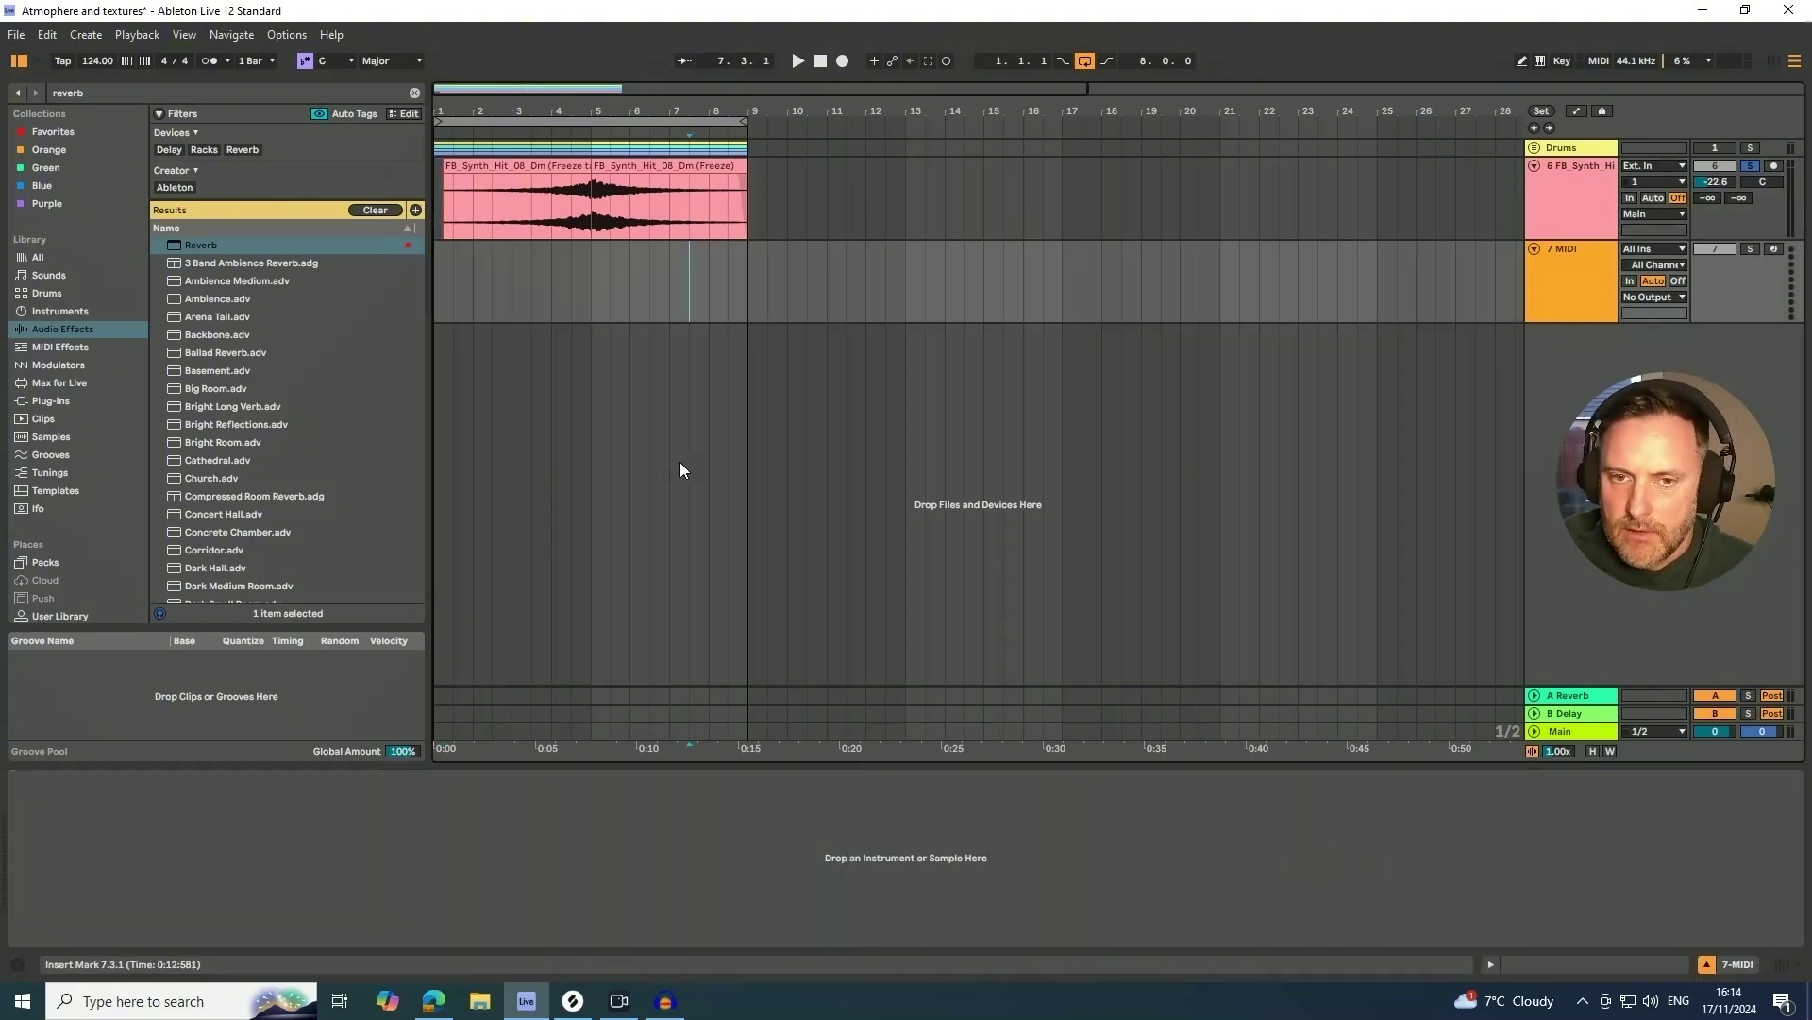
left_click(740, 175)
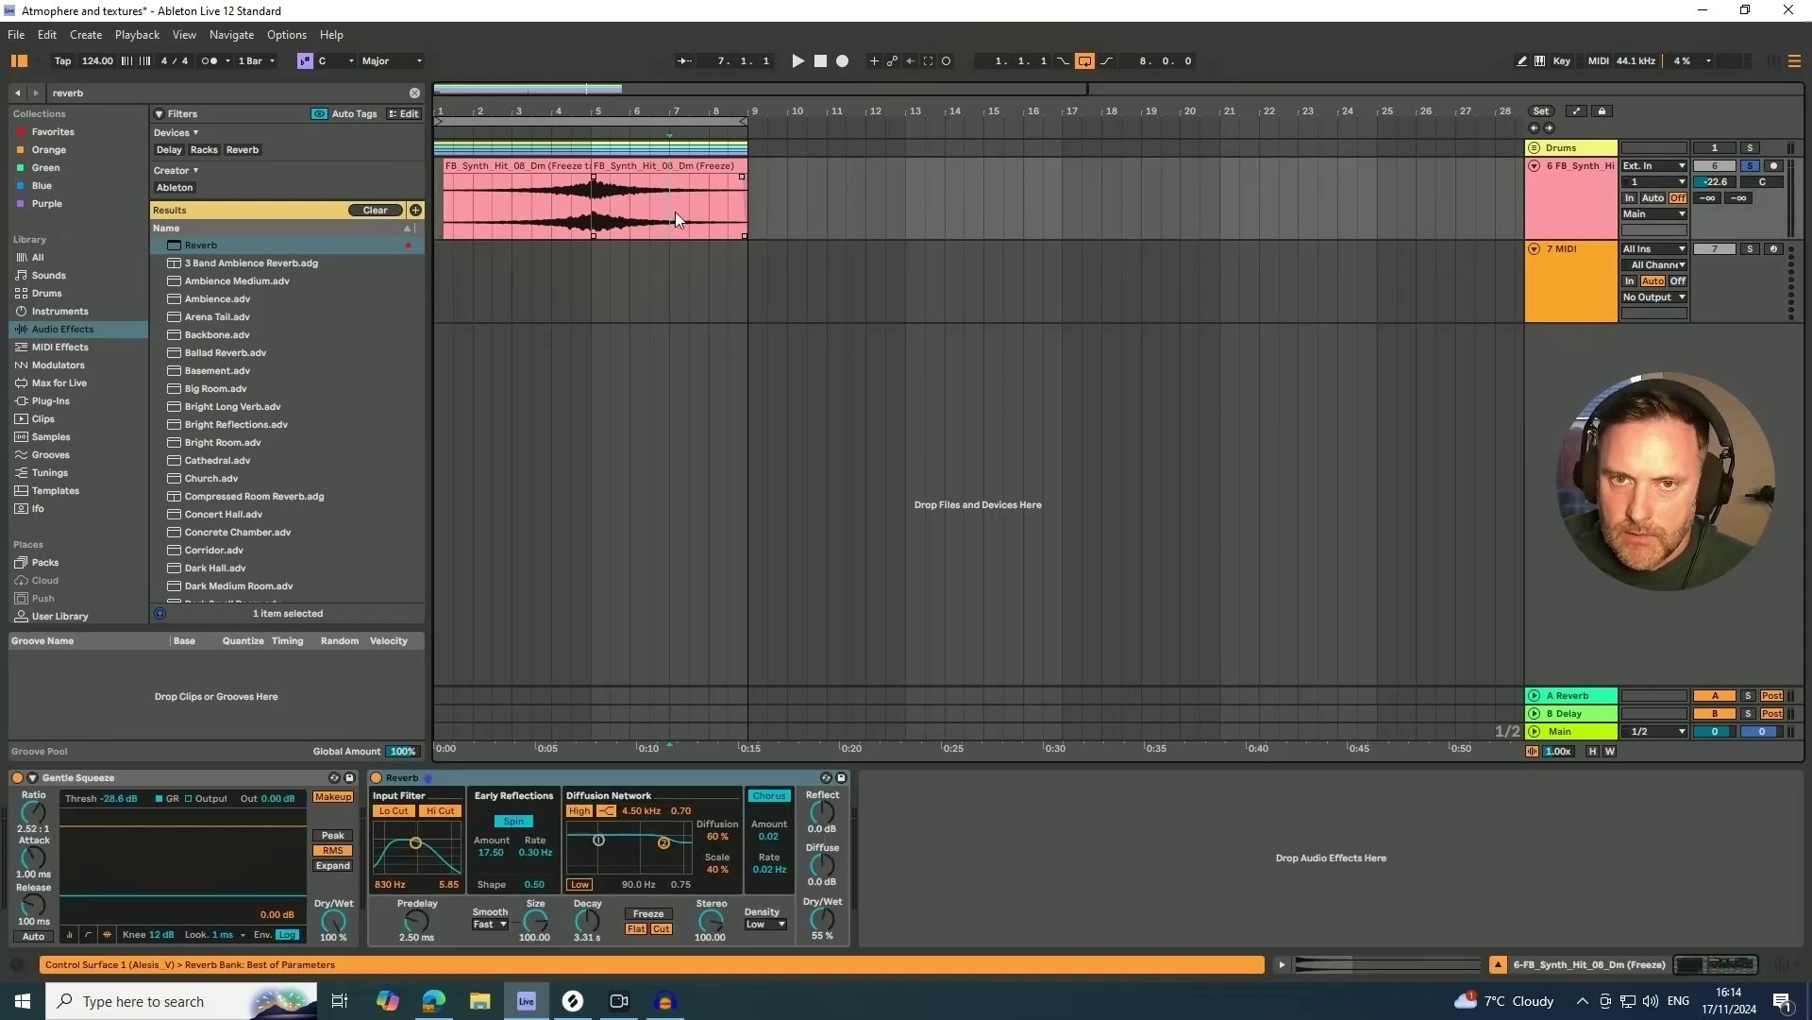
key("space")
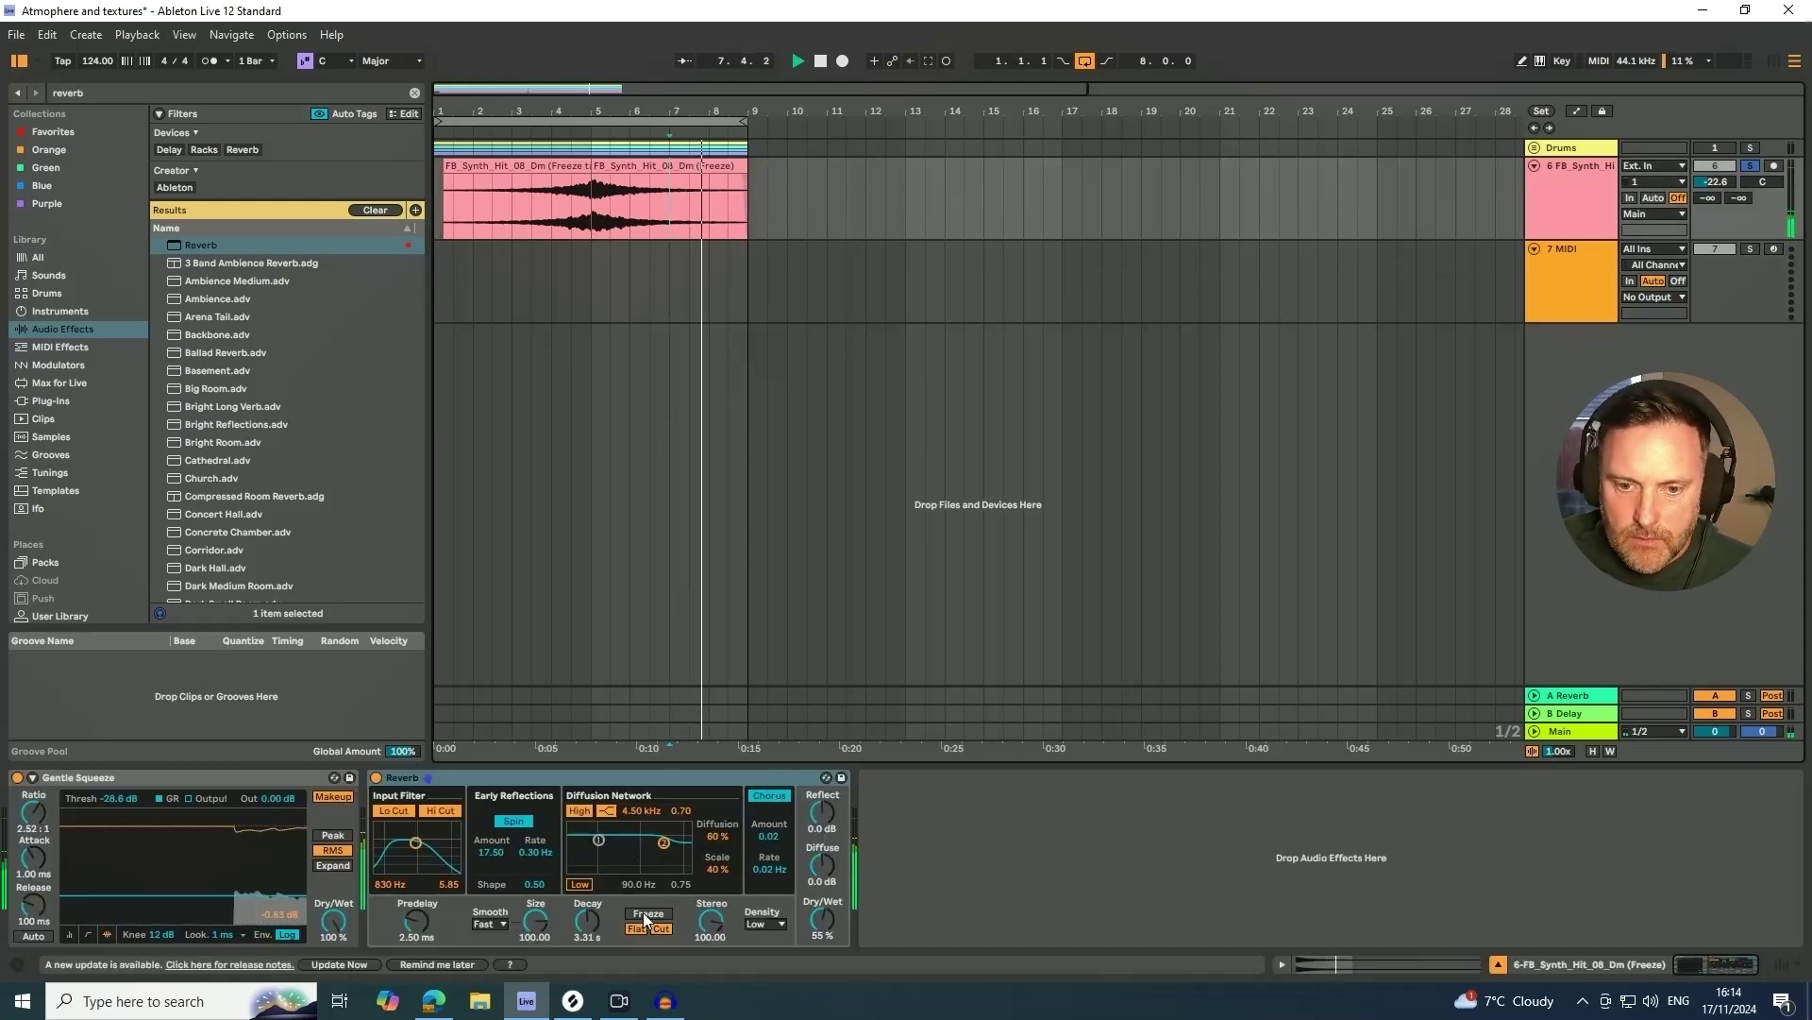
mouse_move(588, 922)
left_mouse_down()
mouse_move(588, 892)
mouse_move(589, 933)
left_mouse_up()
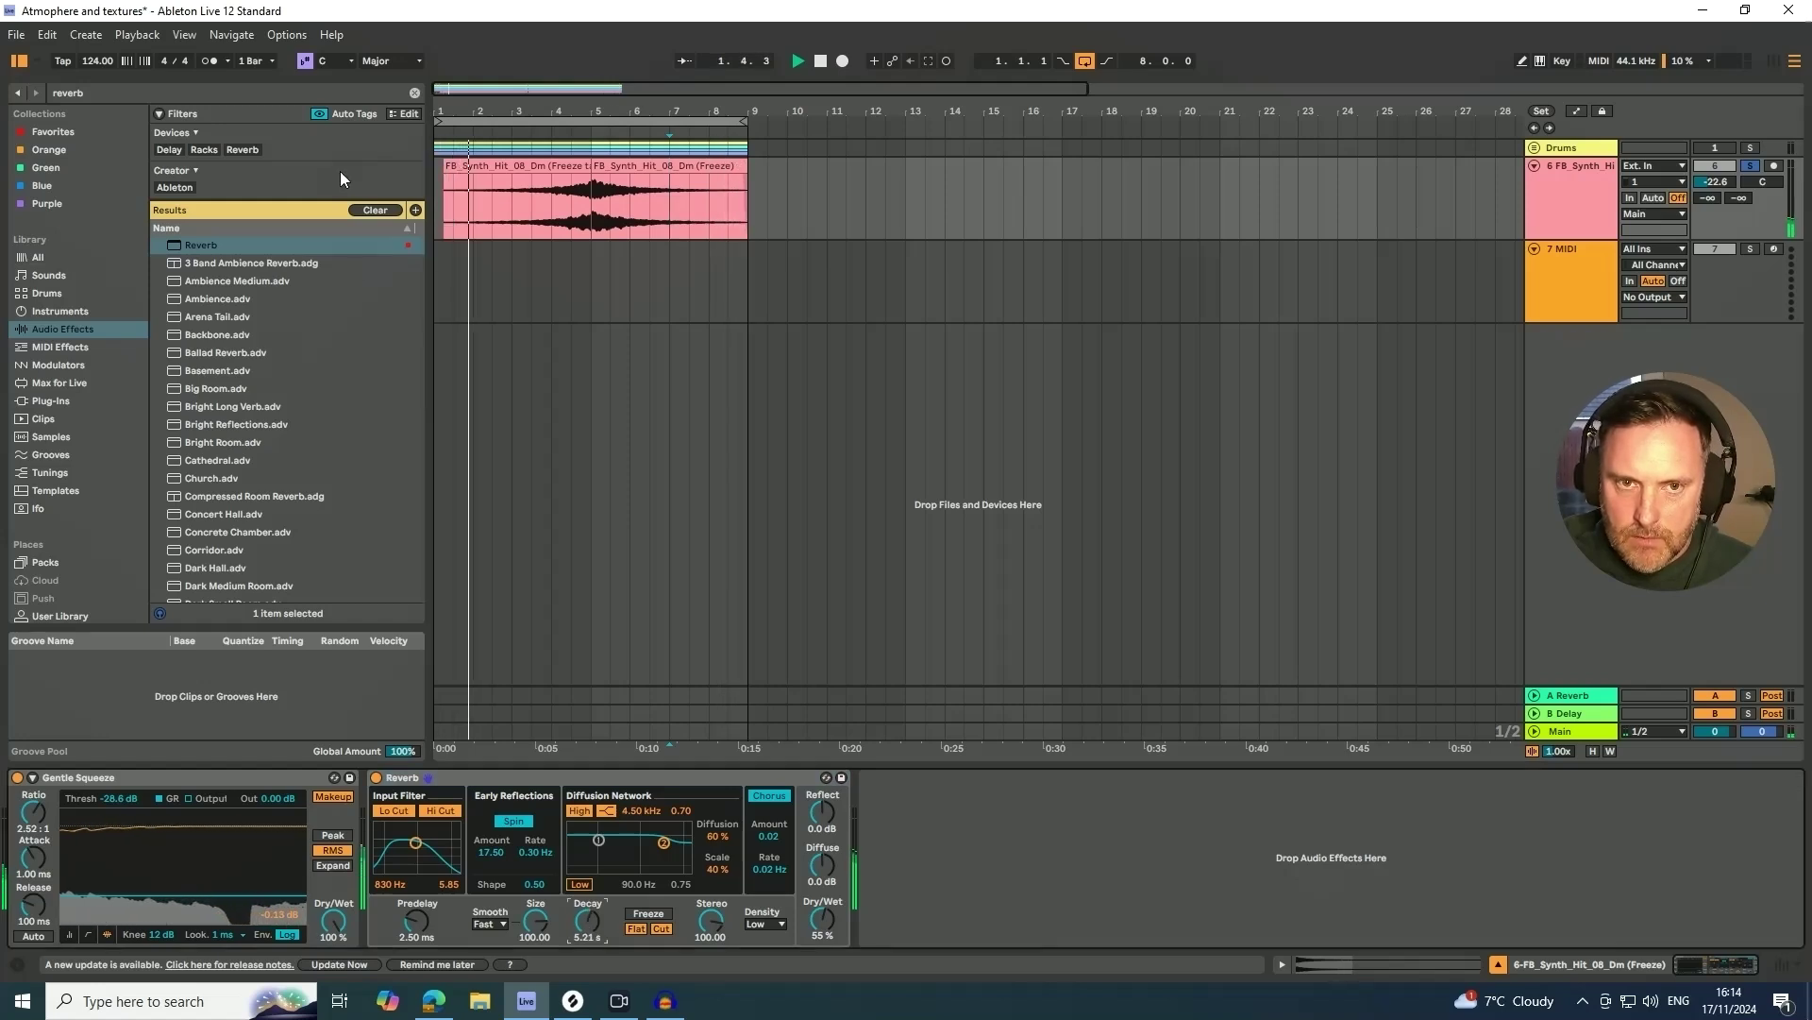
left_click_drag(446, 177, 459, 177)
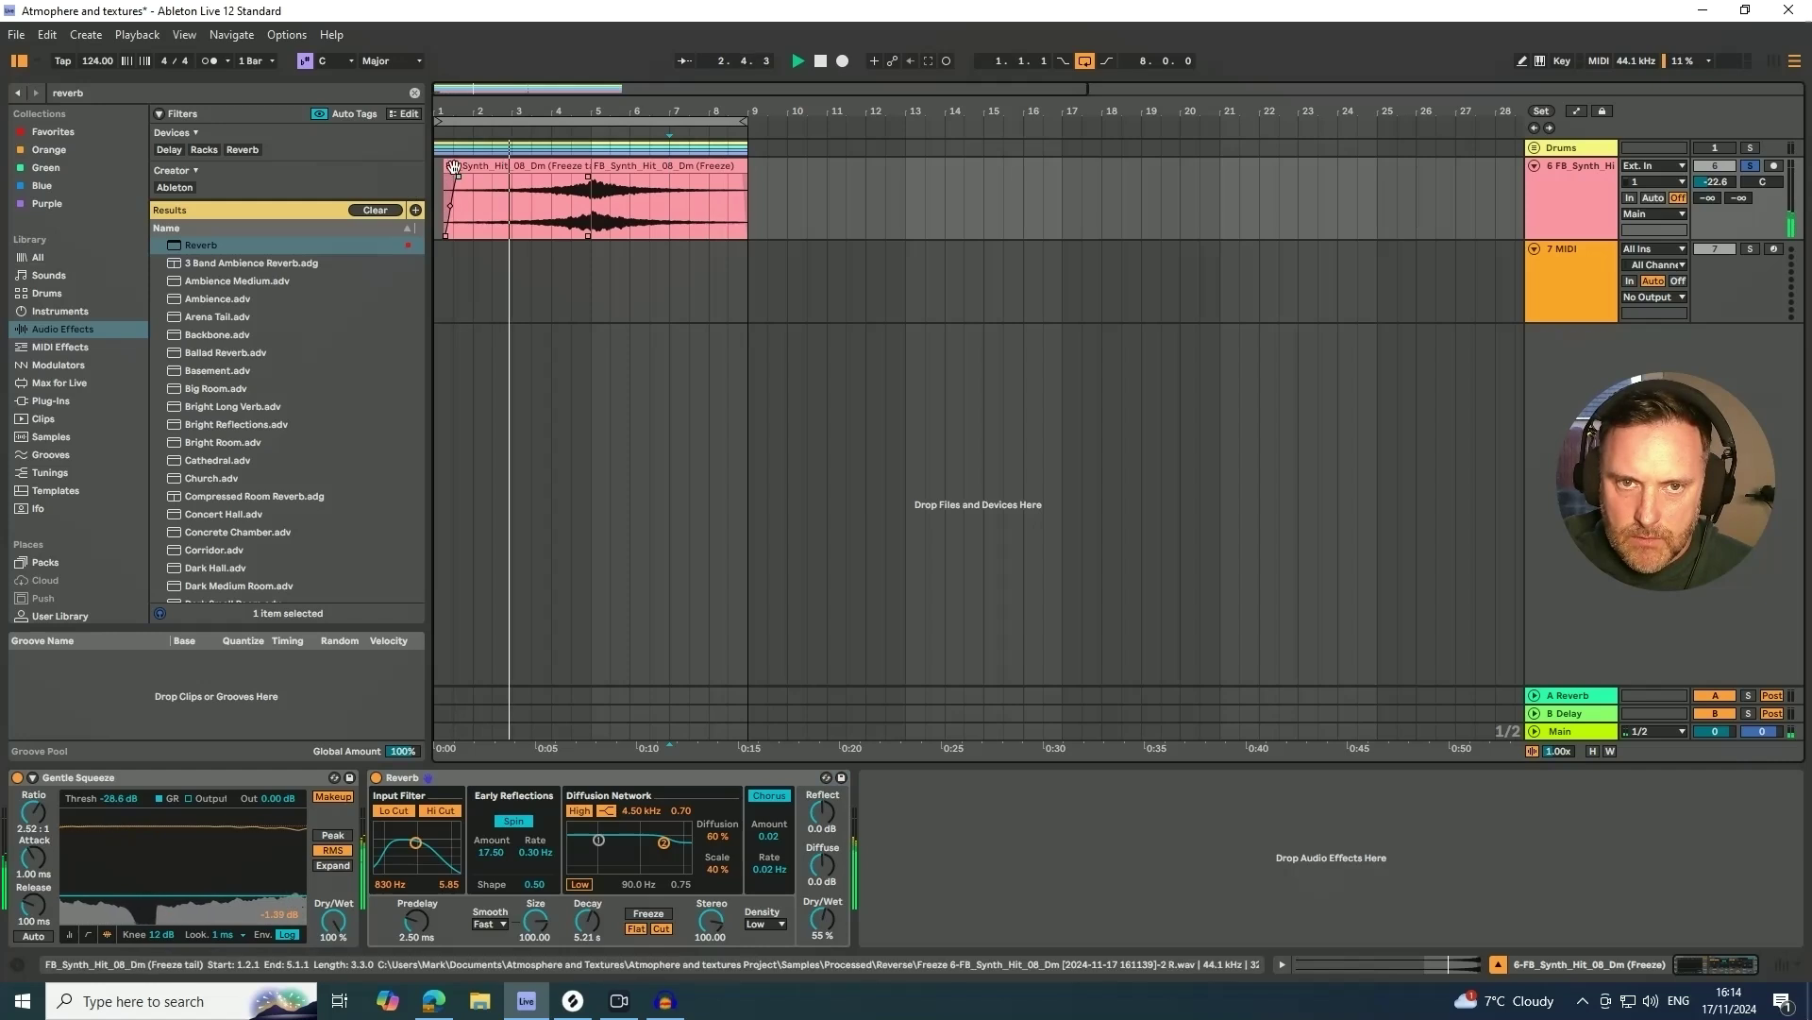
- Lengthen the Reverb's decay further and set its Dry/Wet to 43%
left_click_drag(595, 936, 592, 929)
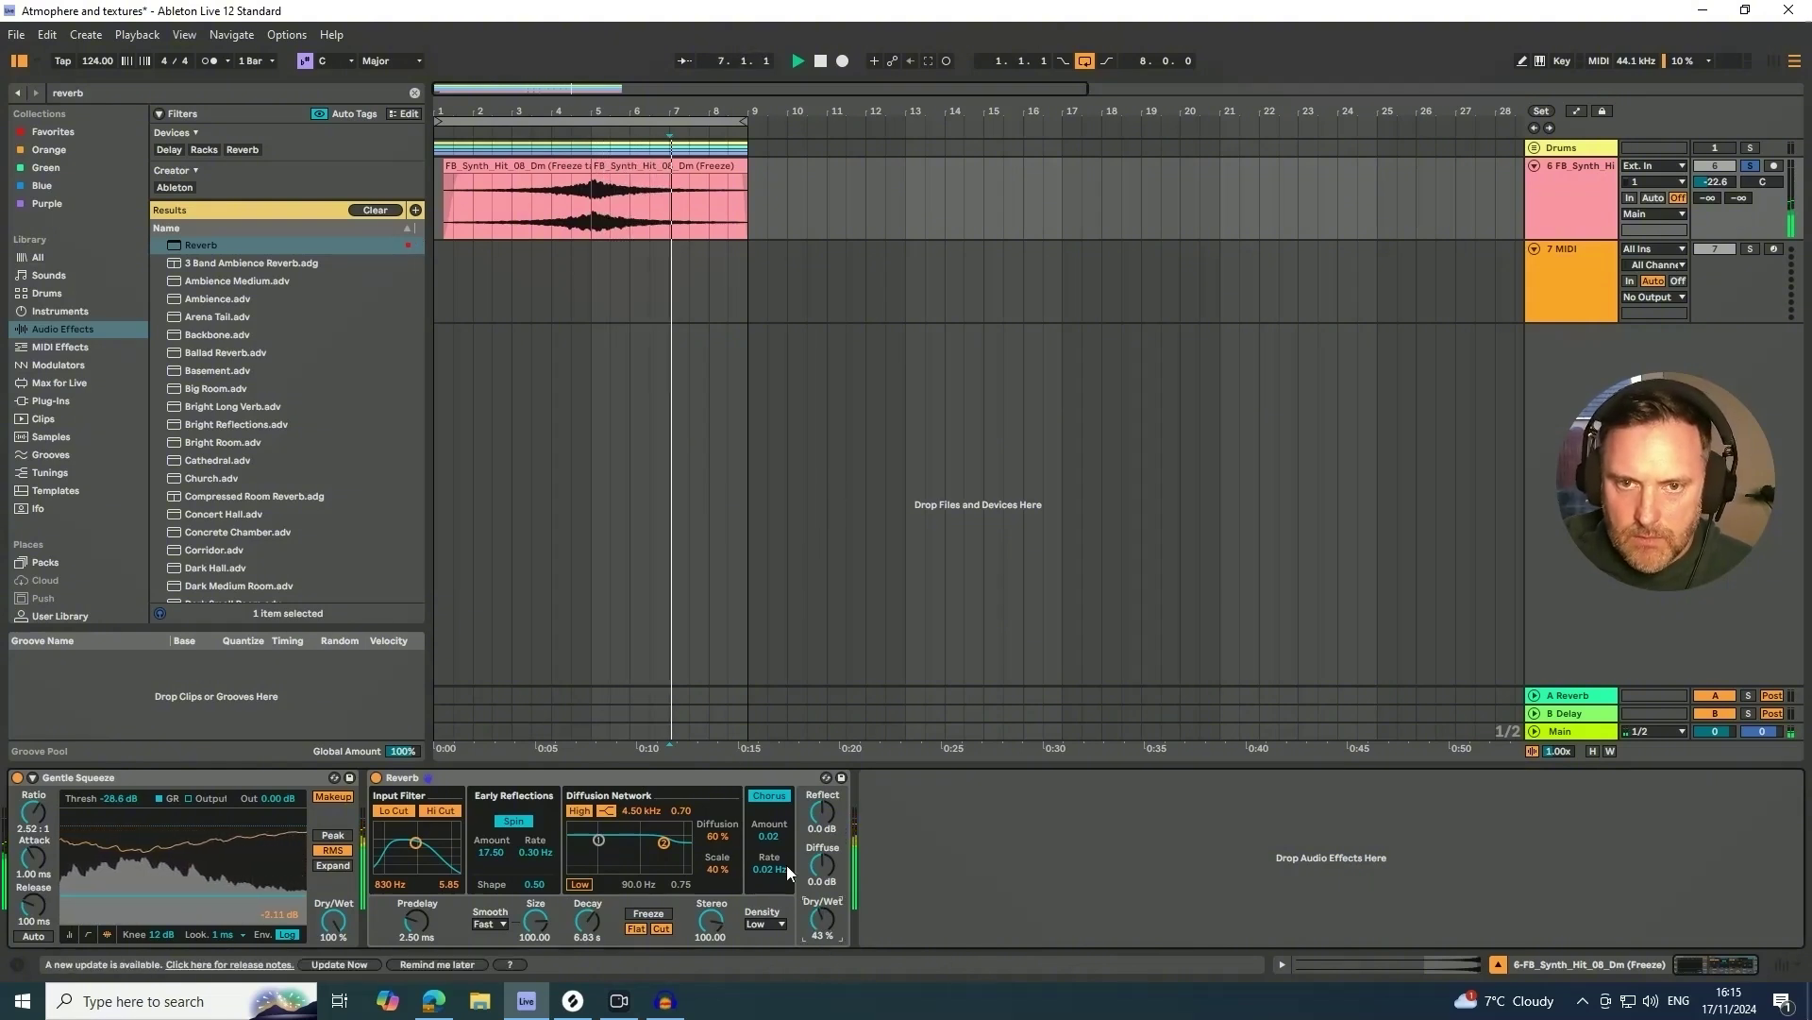
key("space")
- Search the plug-ins for "lfo" and add LFOTool_x64 after the Reverb on the synth hit track
left_click_drag(196, 92, 1, 99)
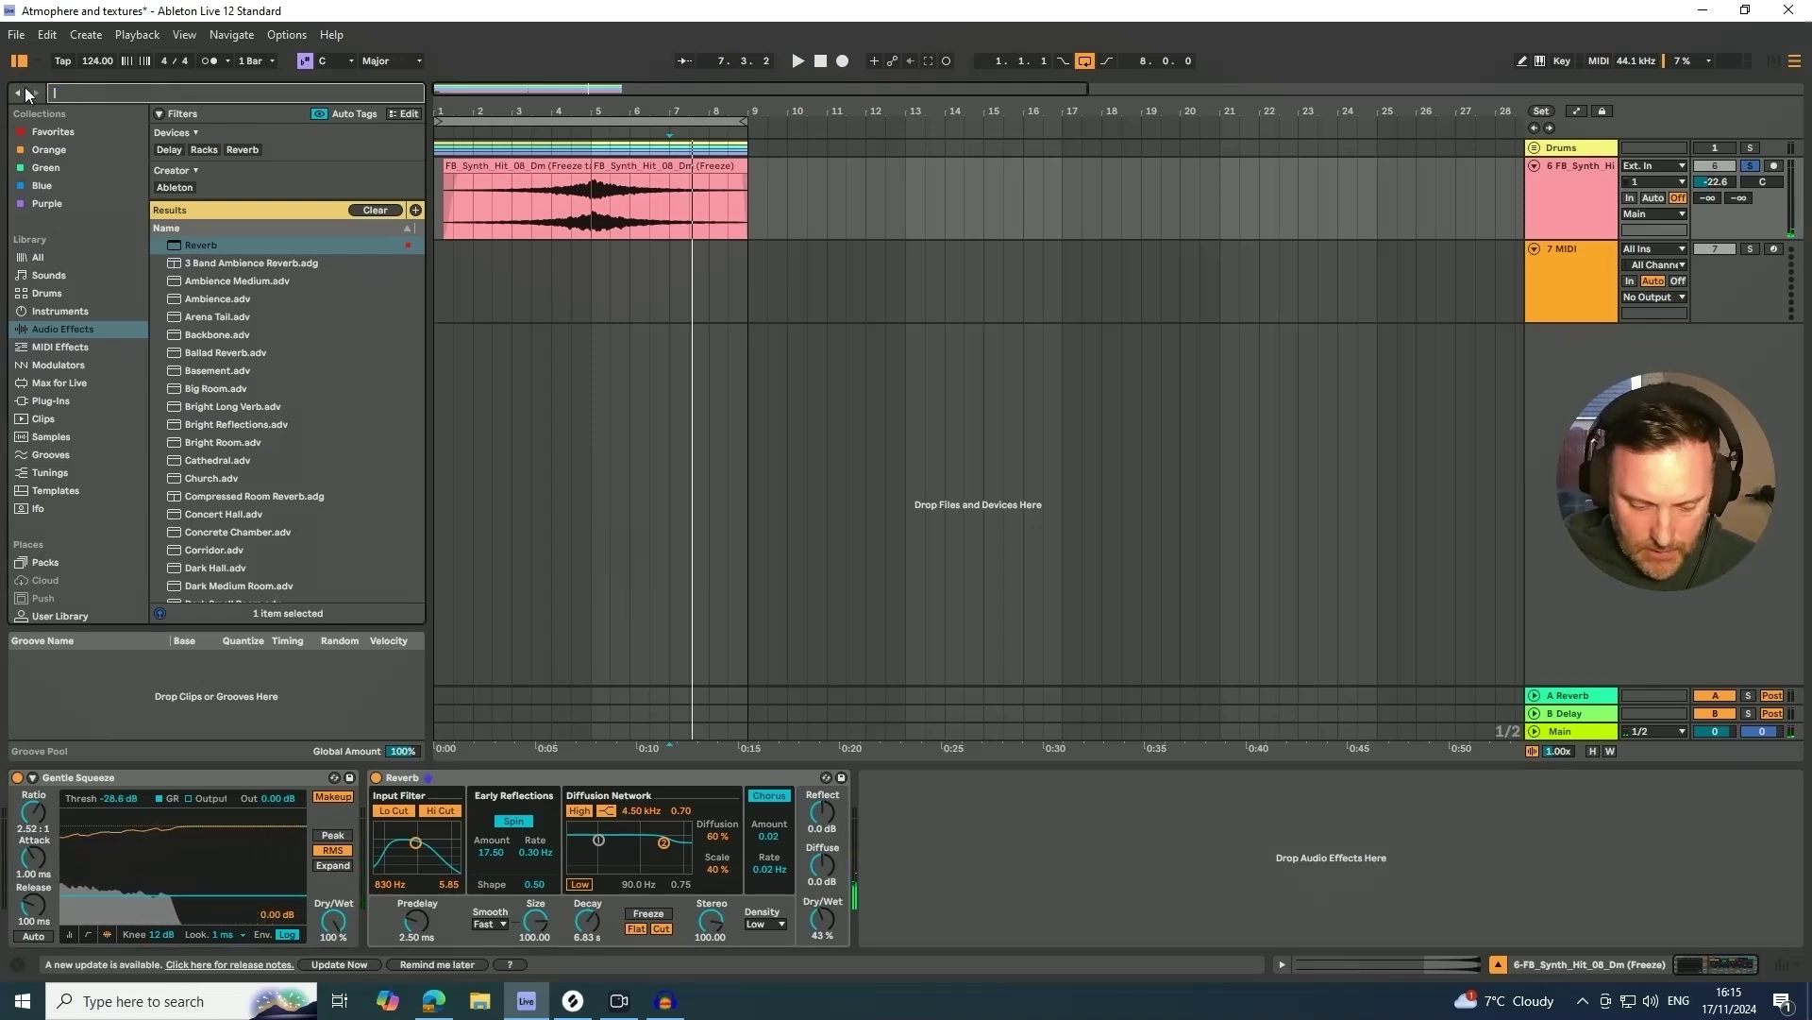
type("lfo")
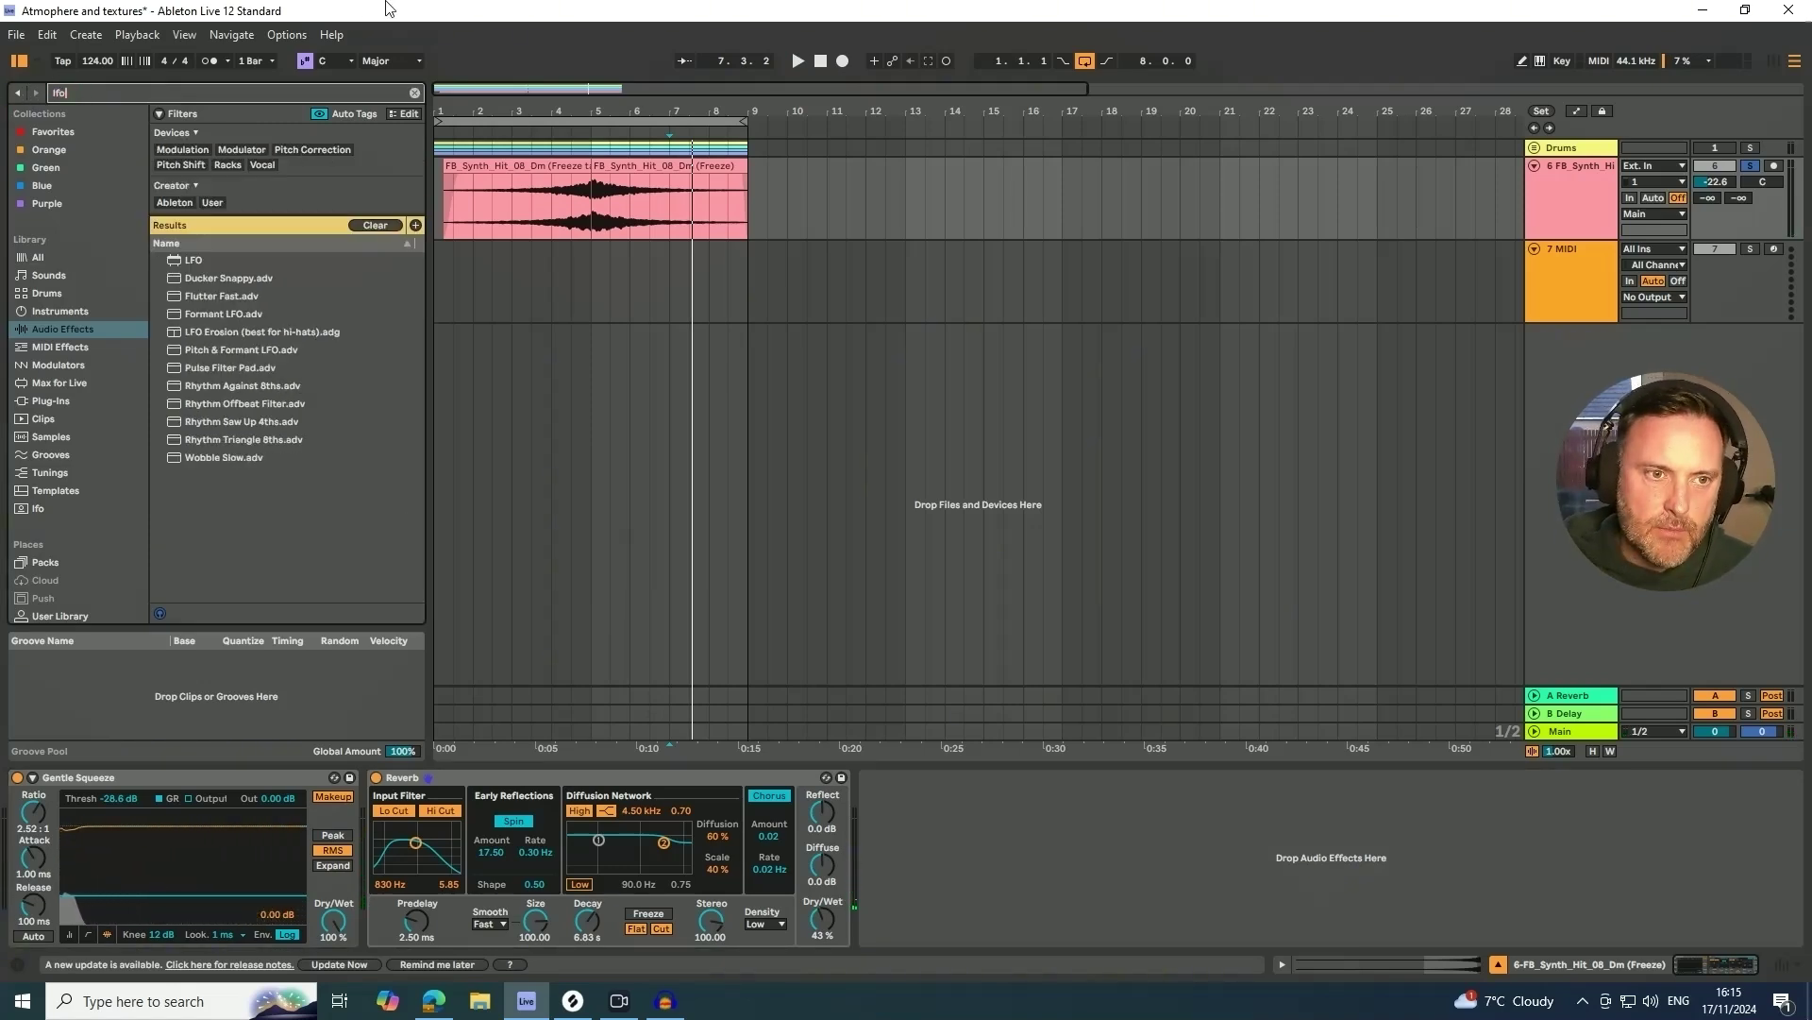
left_click(52, 401)
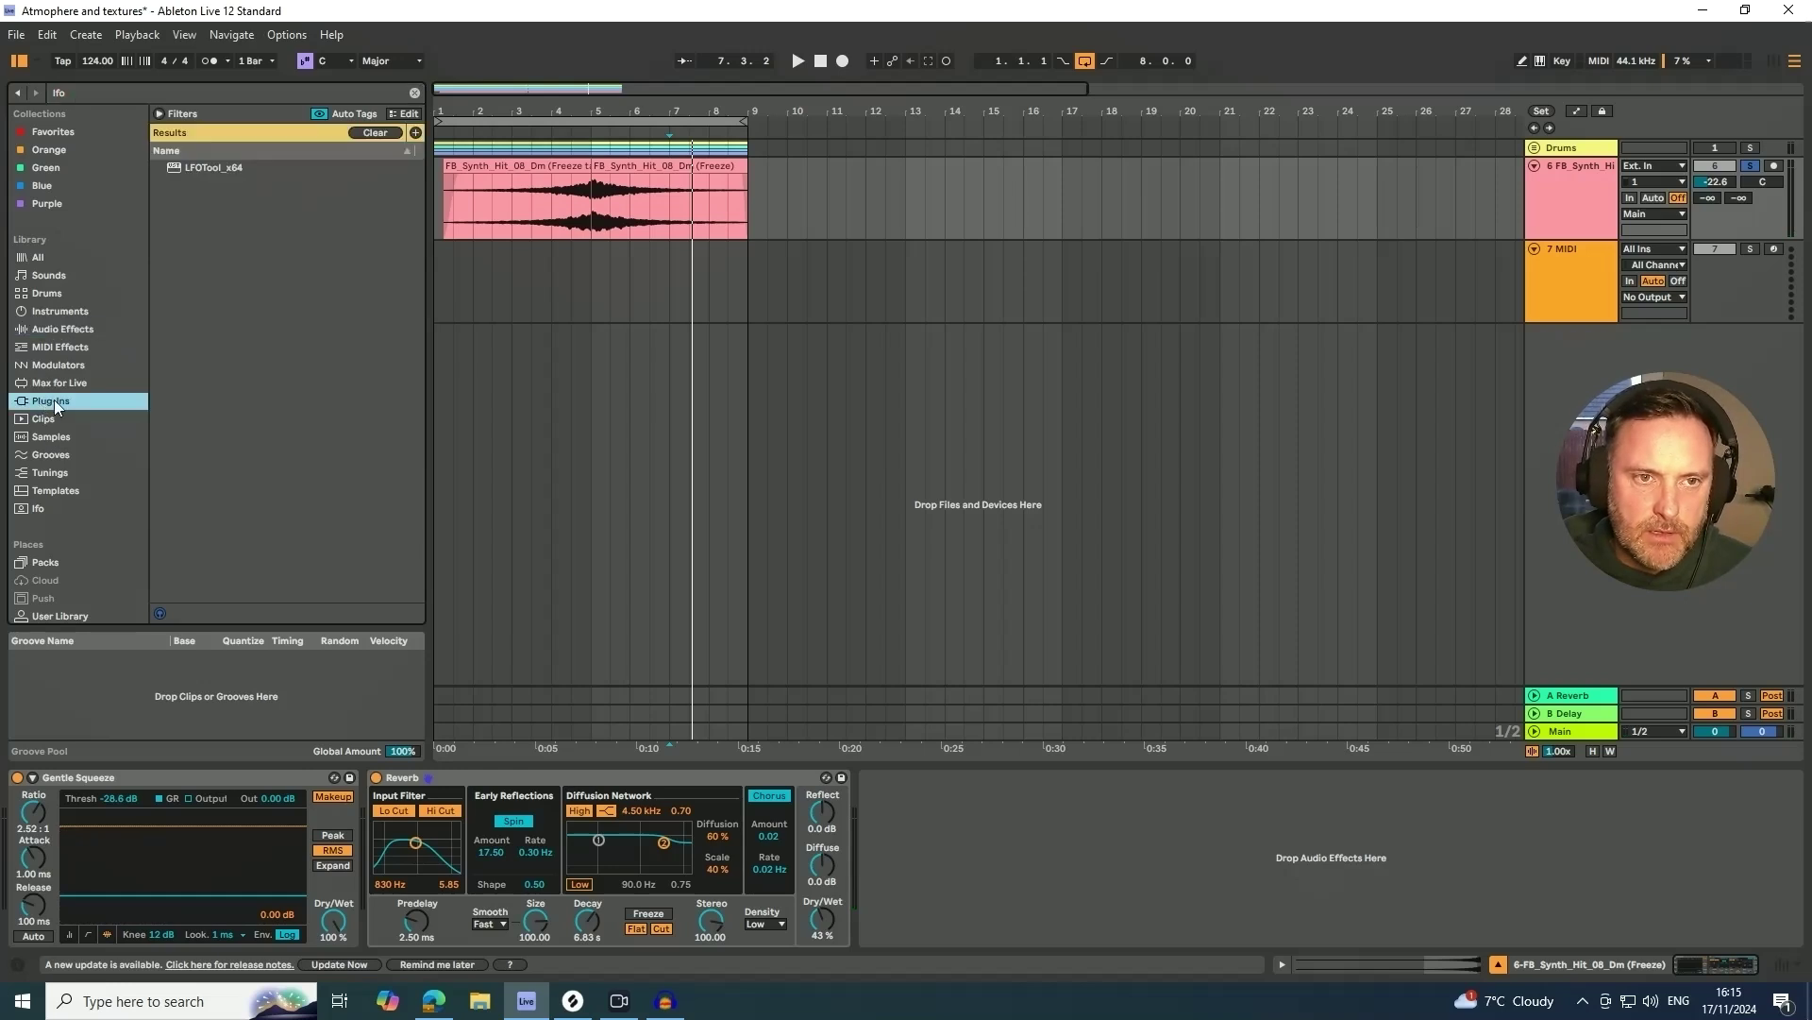
left_click(195, 166)
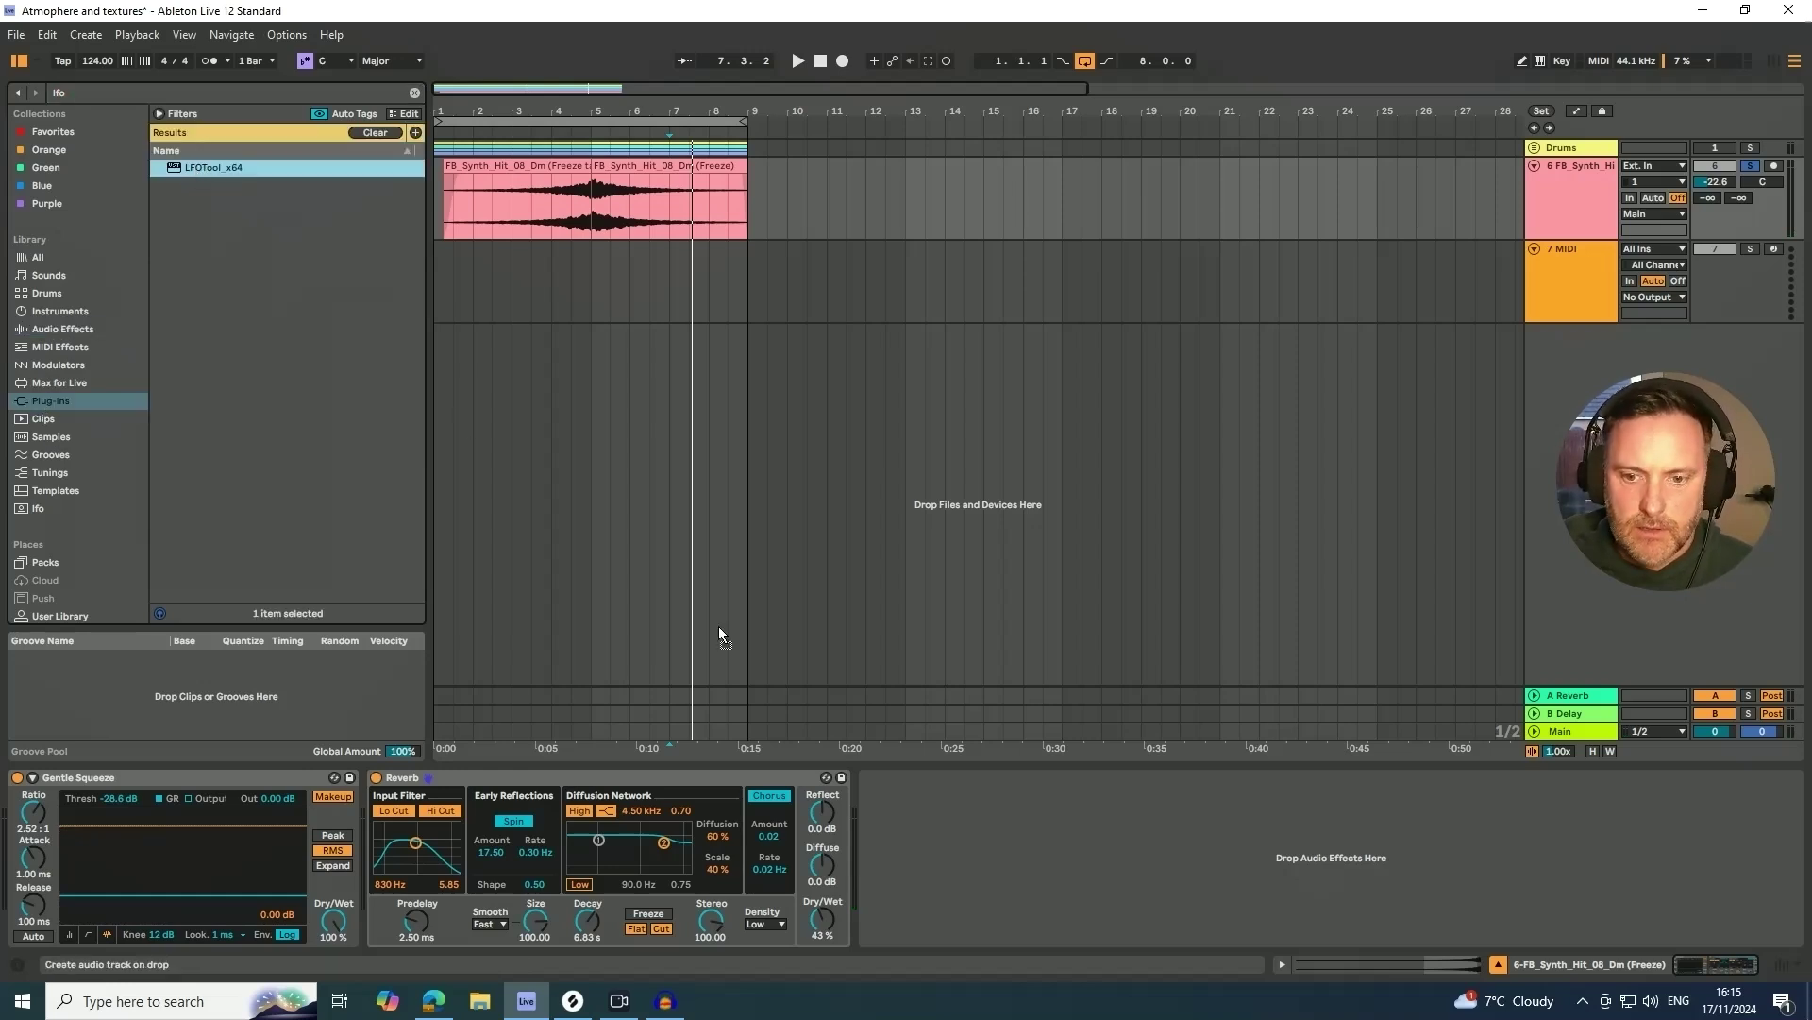
key("Return")
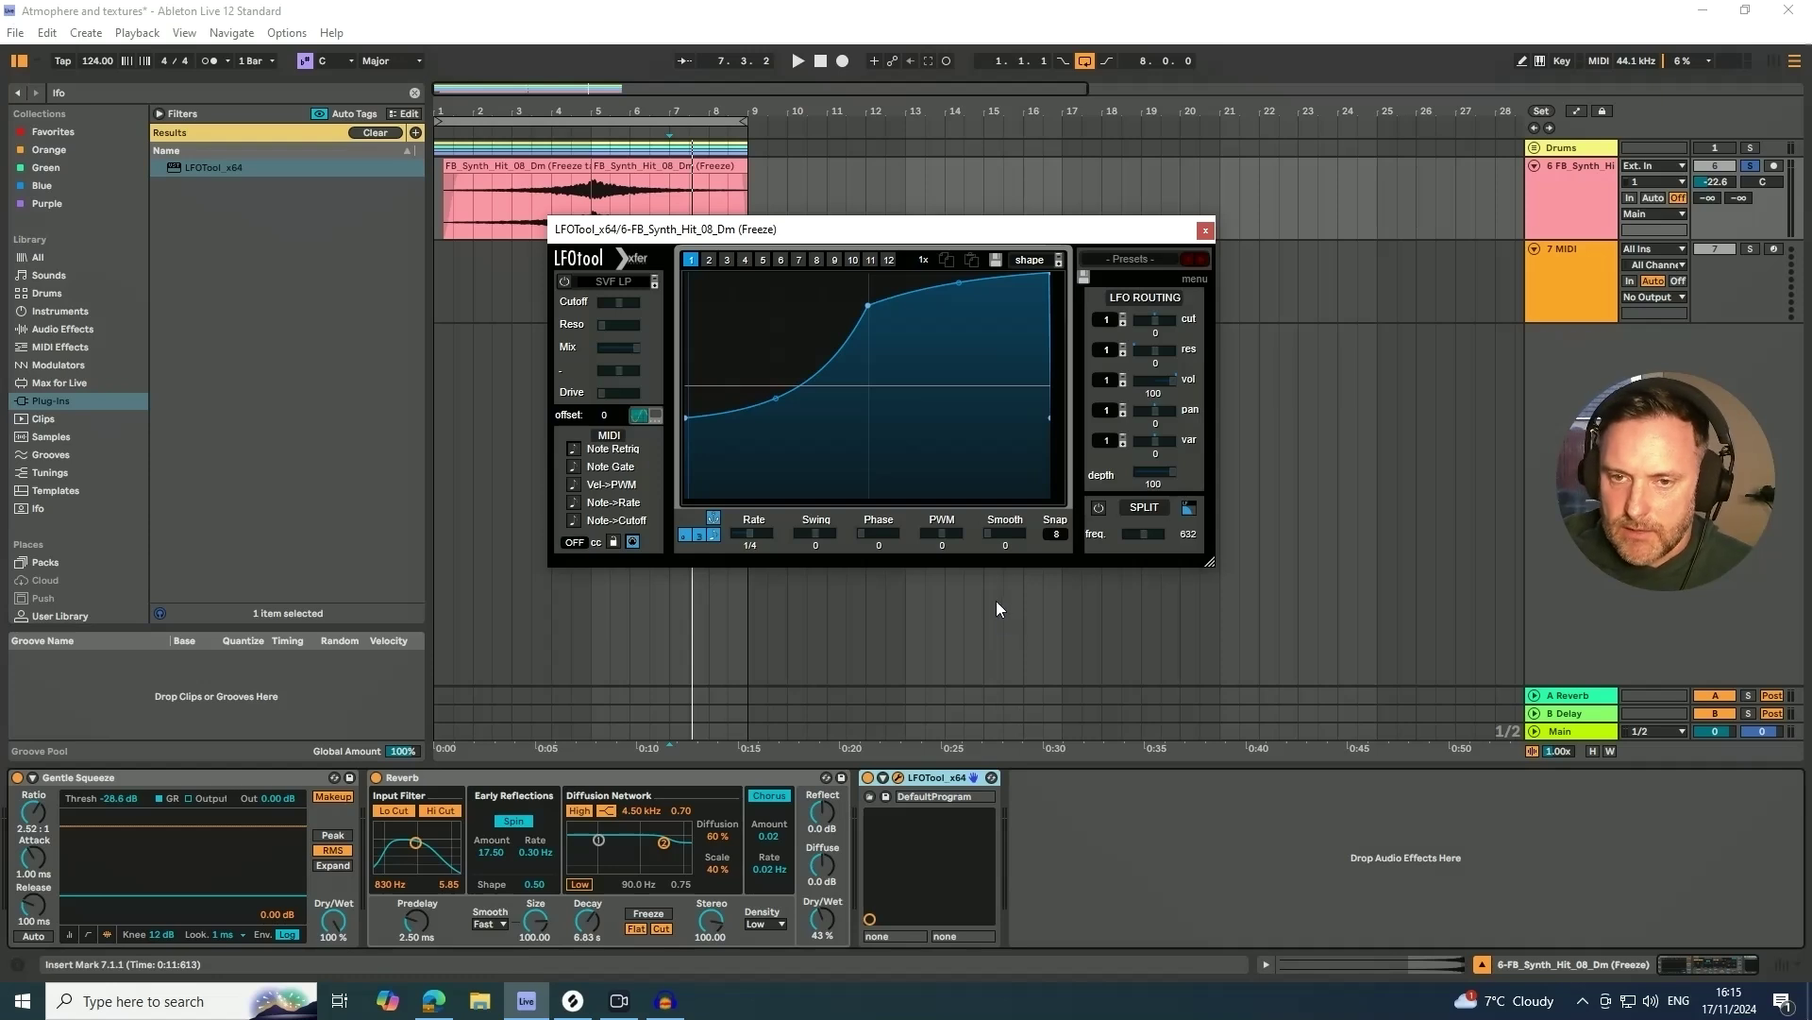
- During playback, set LFOTool's depth to 87 and slightly adjust the peak and starting points of its volume curve
key("space")
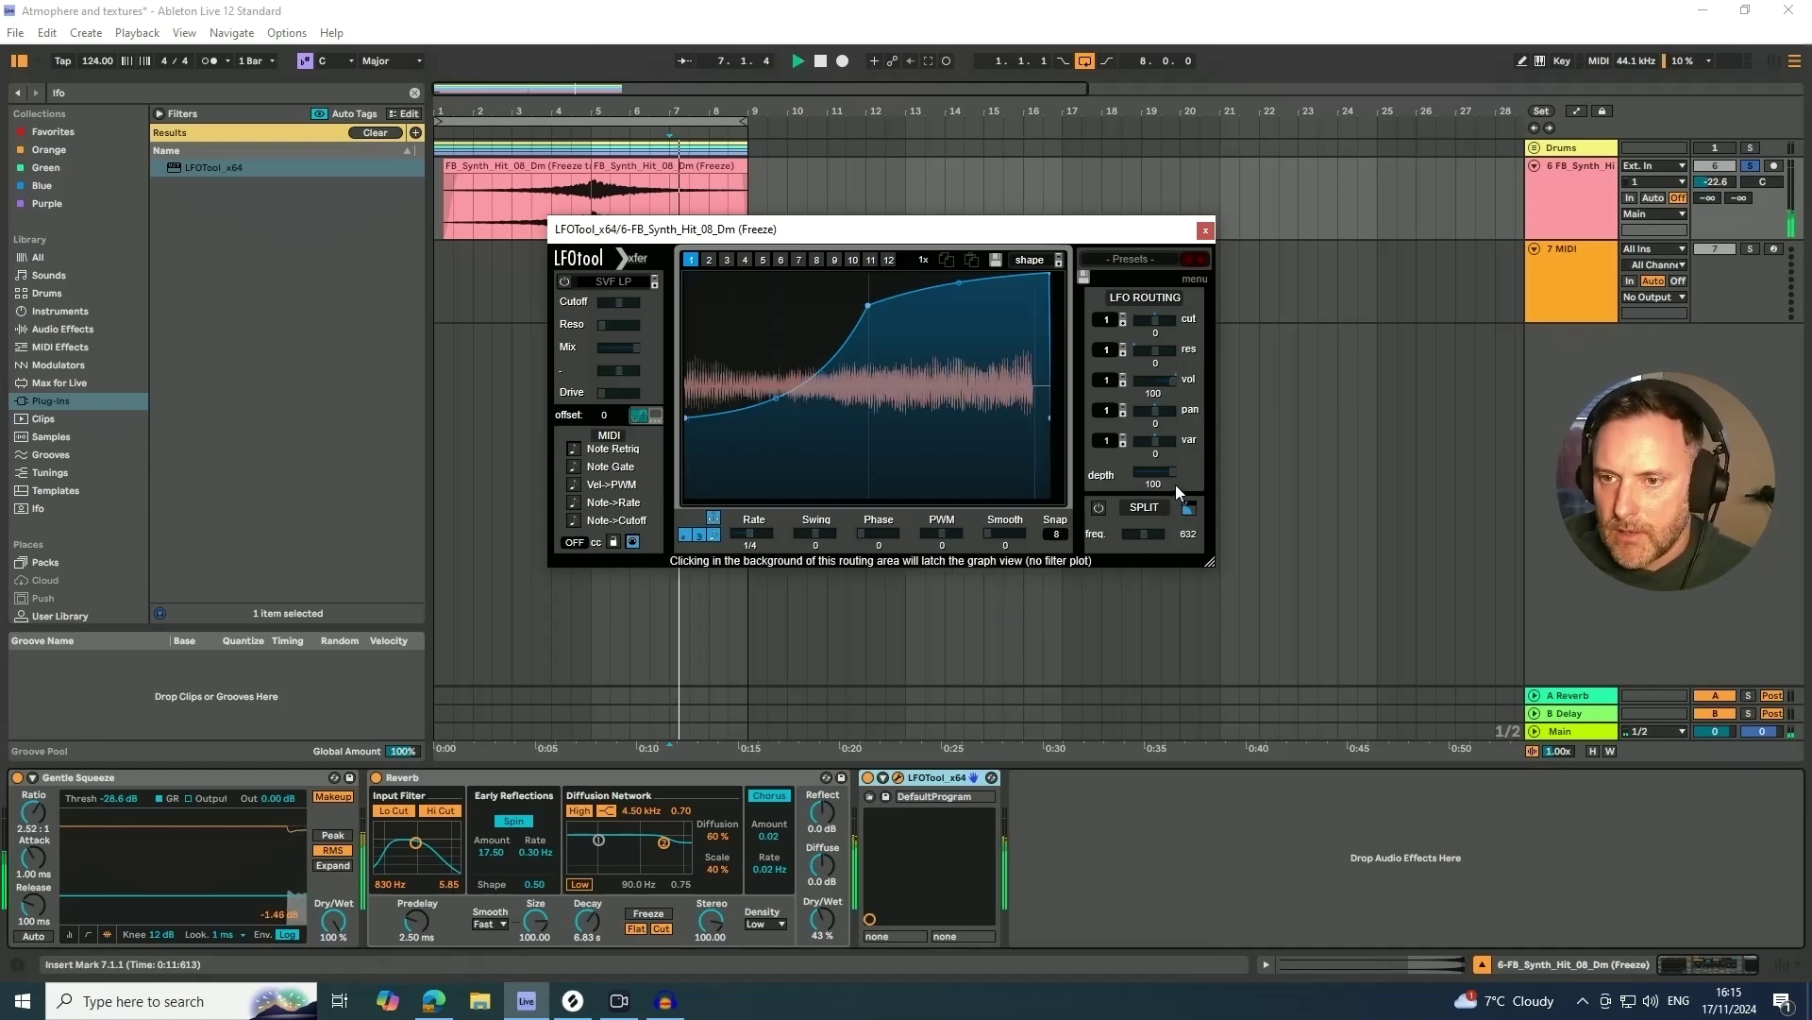
left_click_drag(1166, 481, 1163, 496)
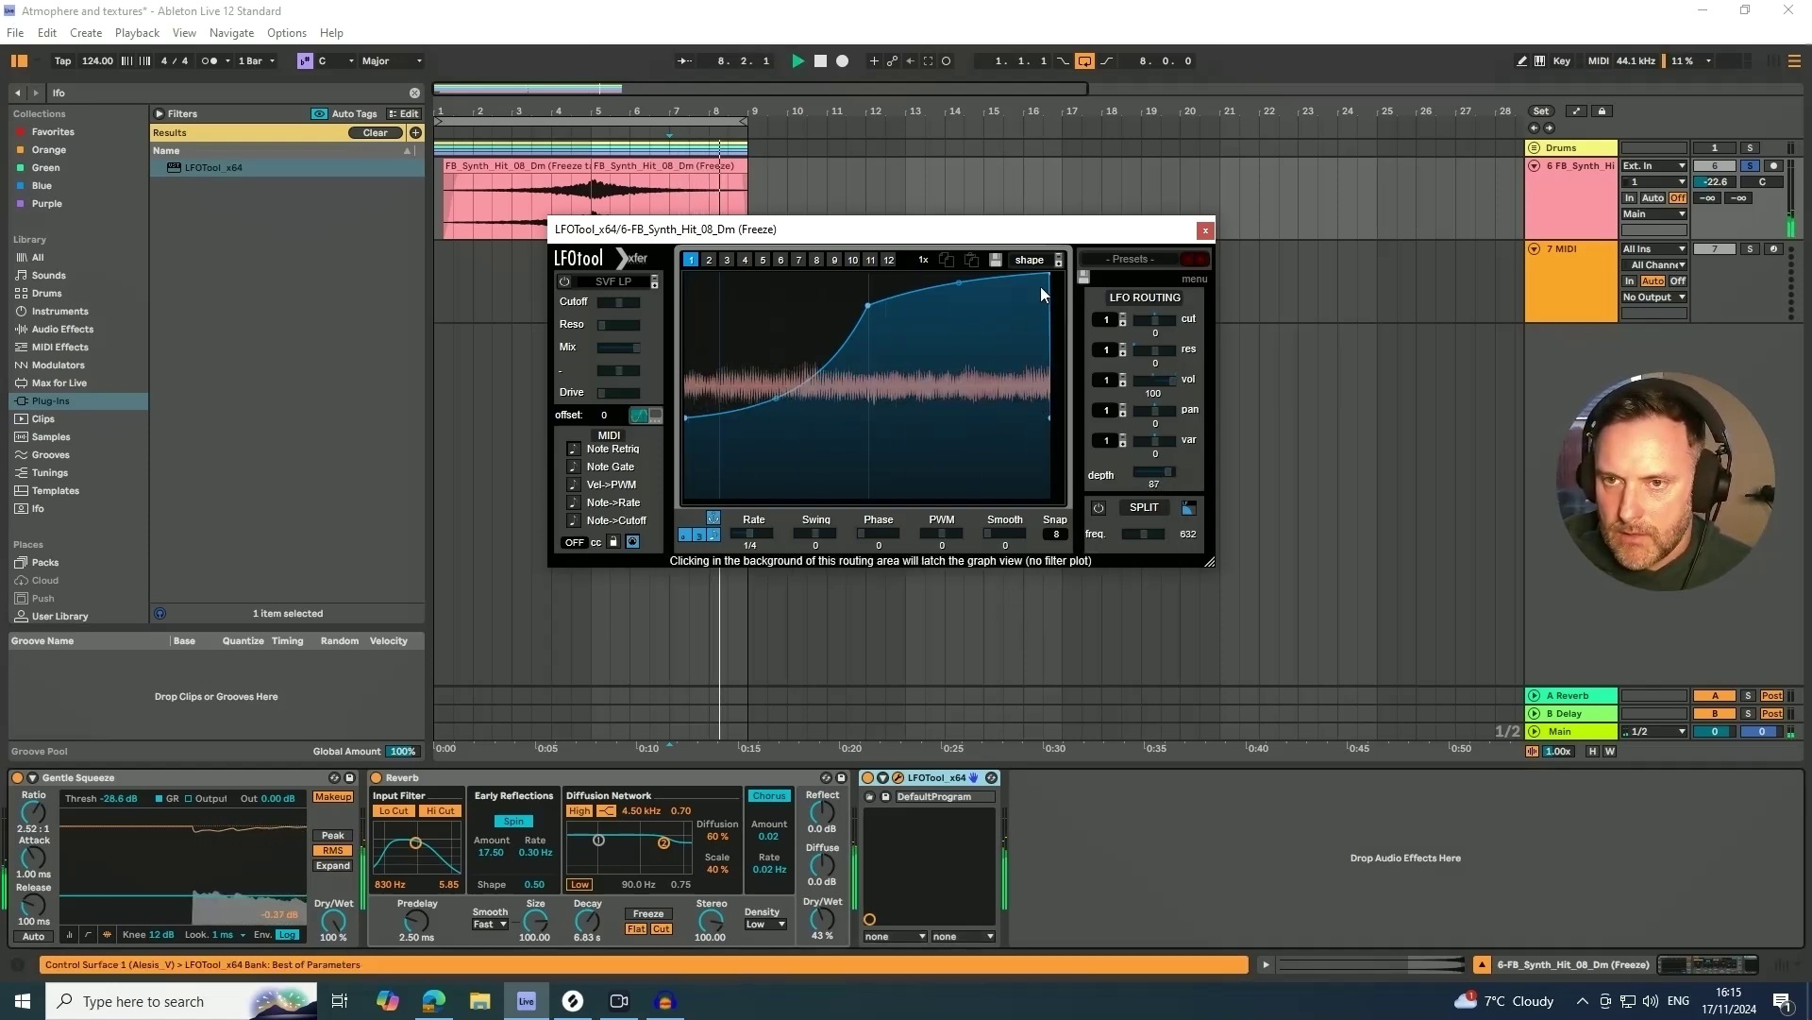
left_click_drag(1049, 274, 1044, 275)
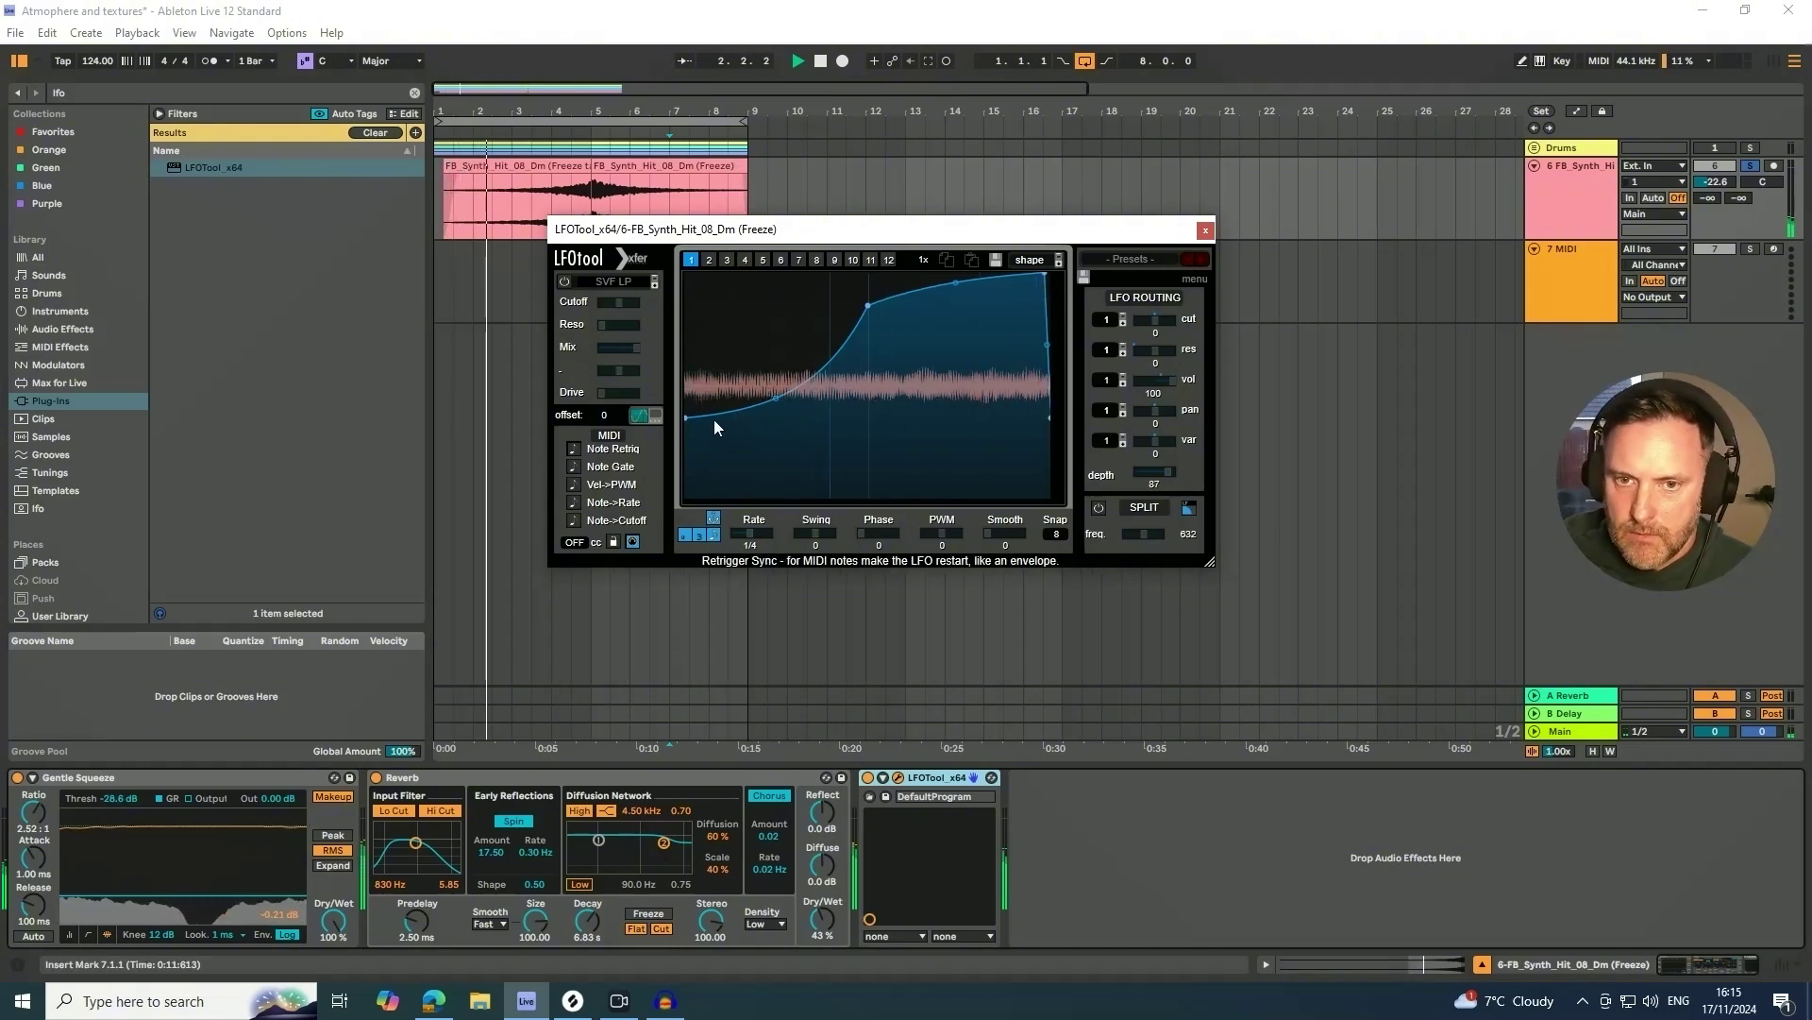
left_click_drag(687, 419, 686, 425)
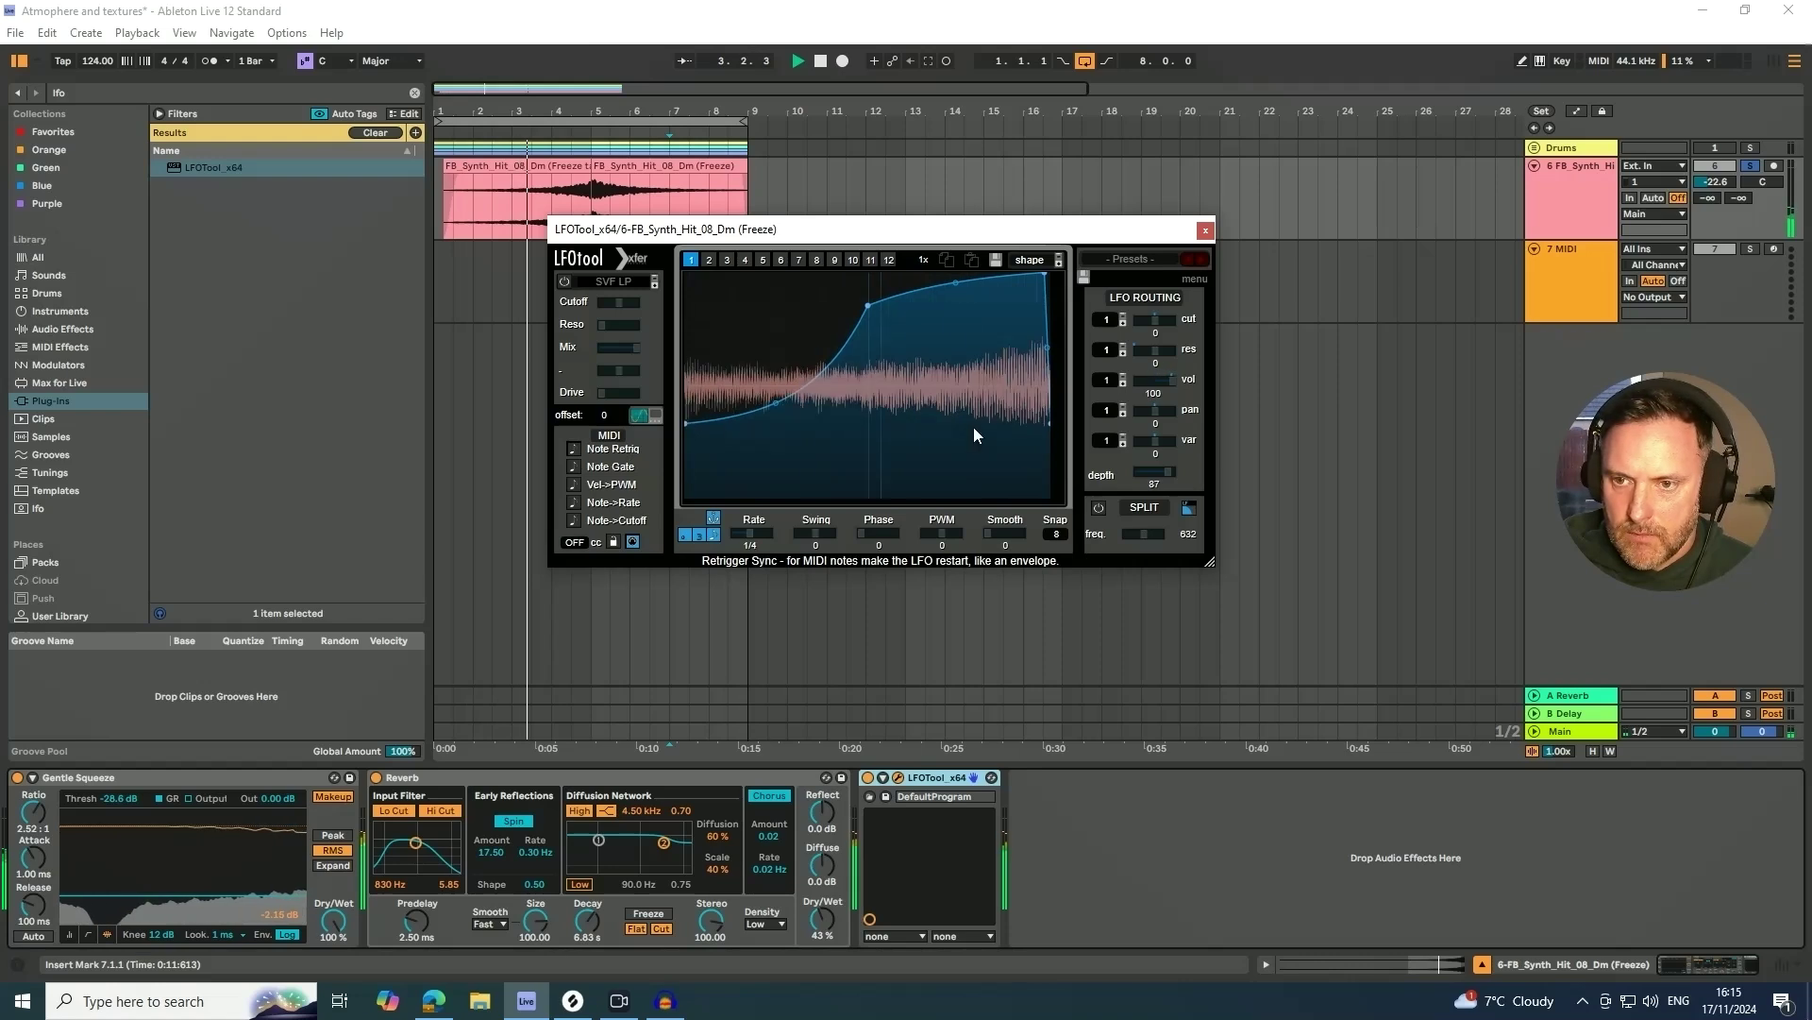
- Rebalance the effects during playback: LFOTool depth 81, compressor threshold -22.9 dB and Reverb Dry/Wet 30%
left_click_drag(1163, 472, 1147, 476)
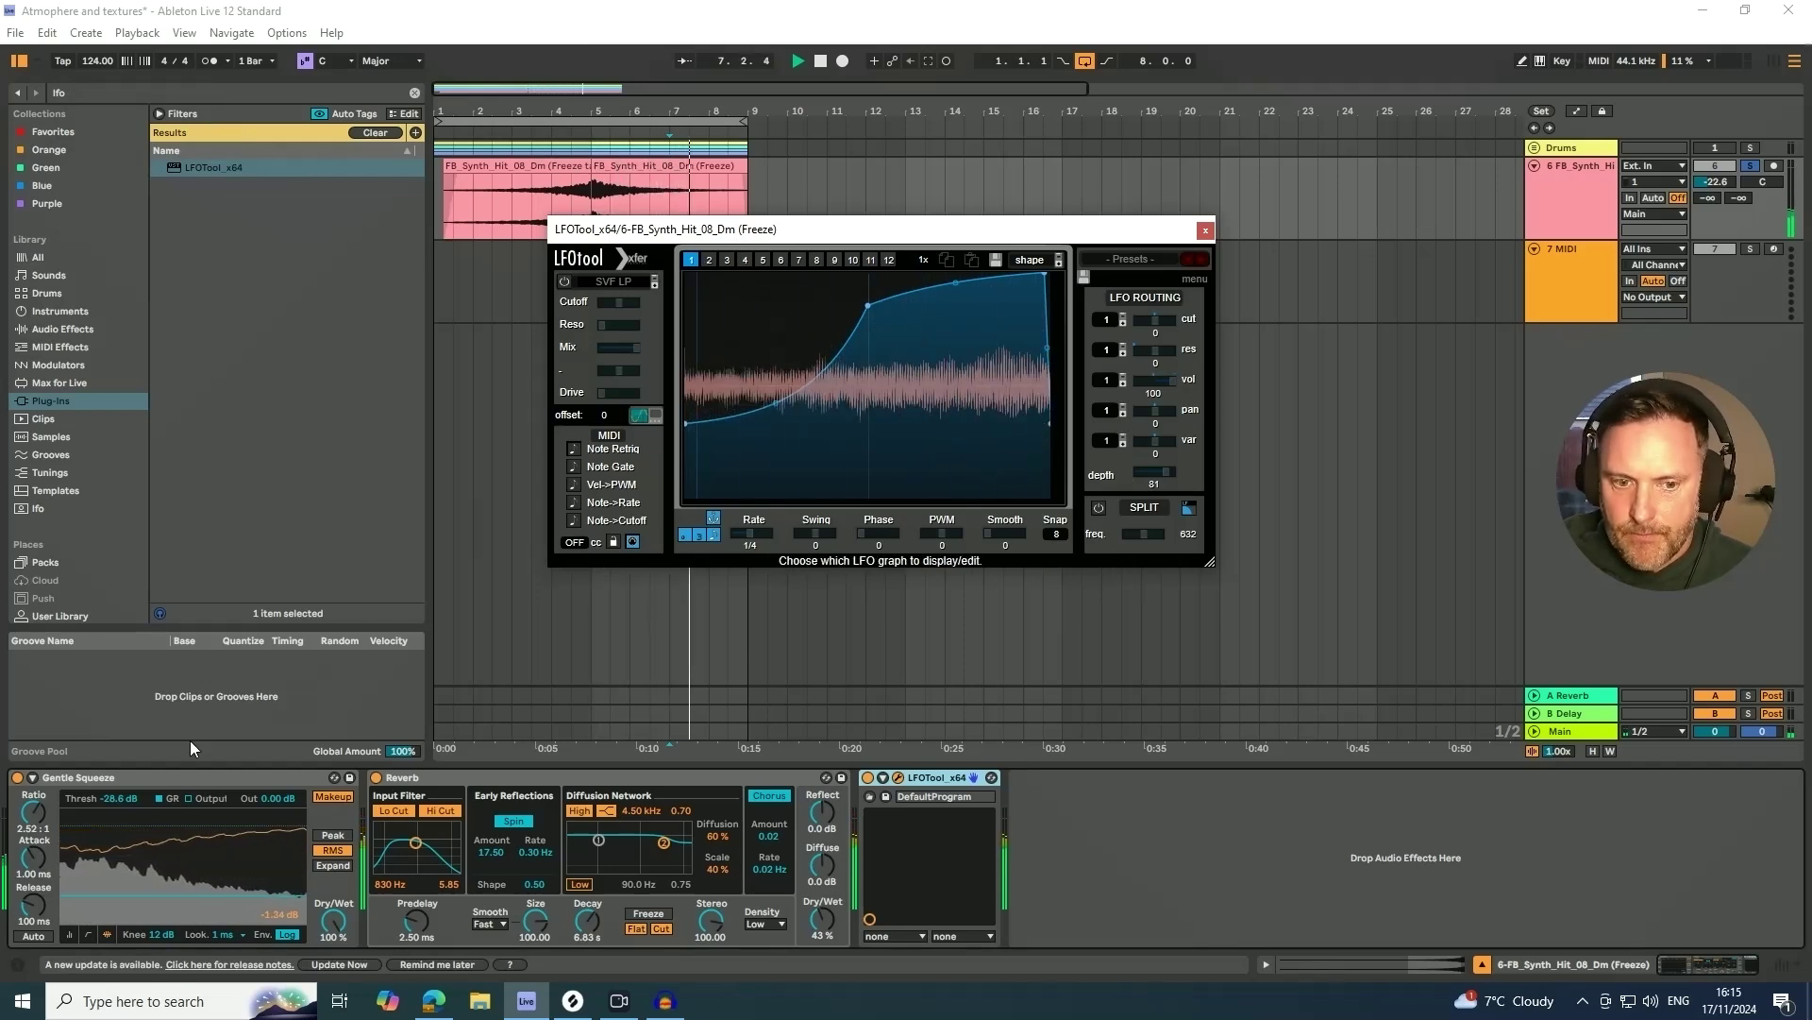
left_click(71, 894)
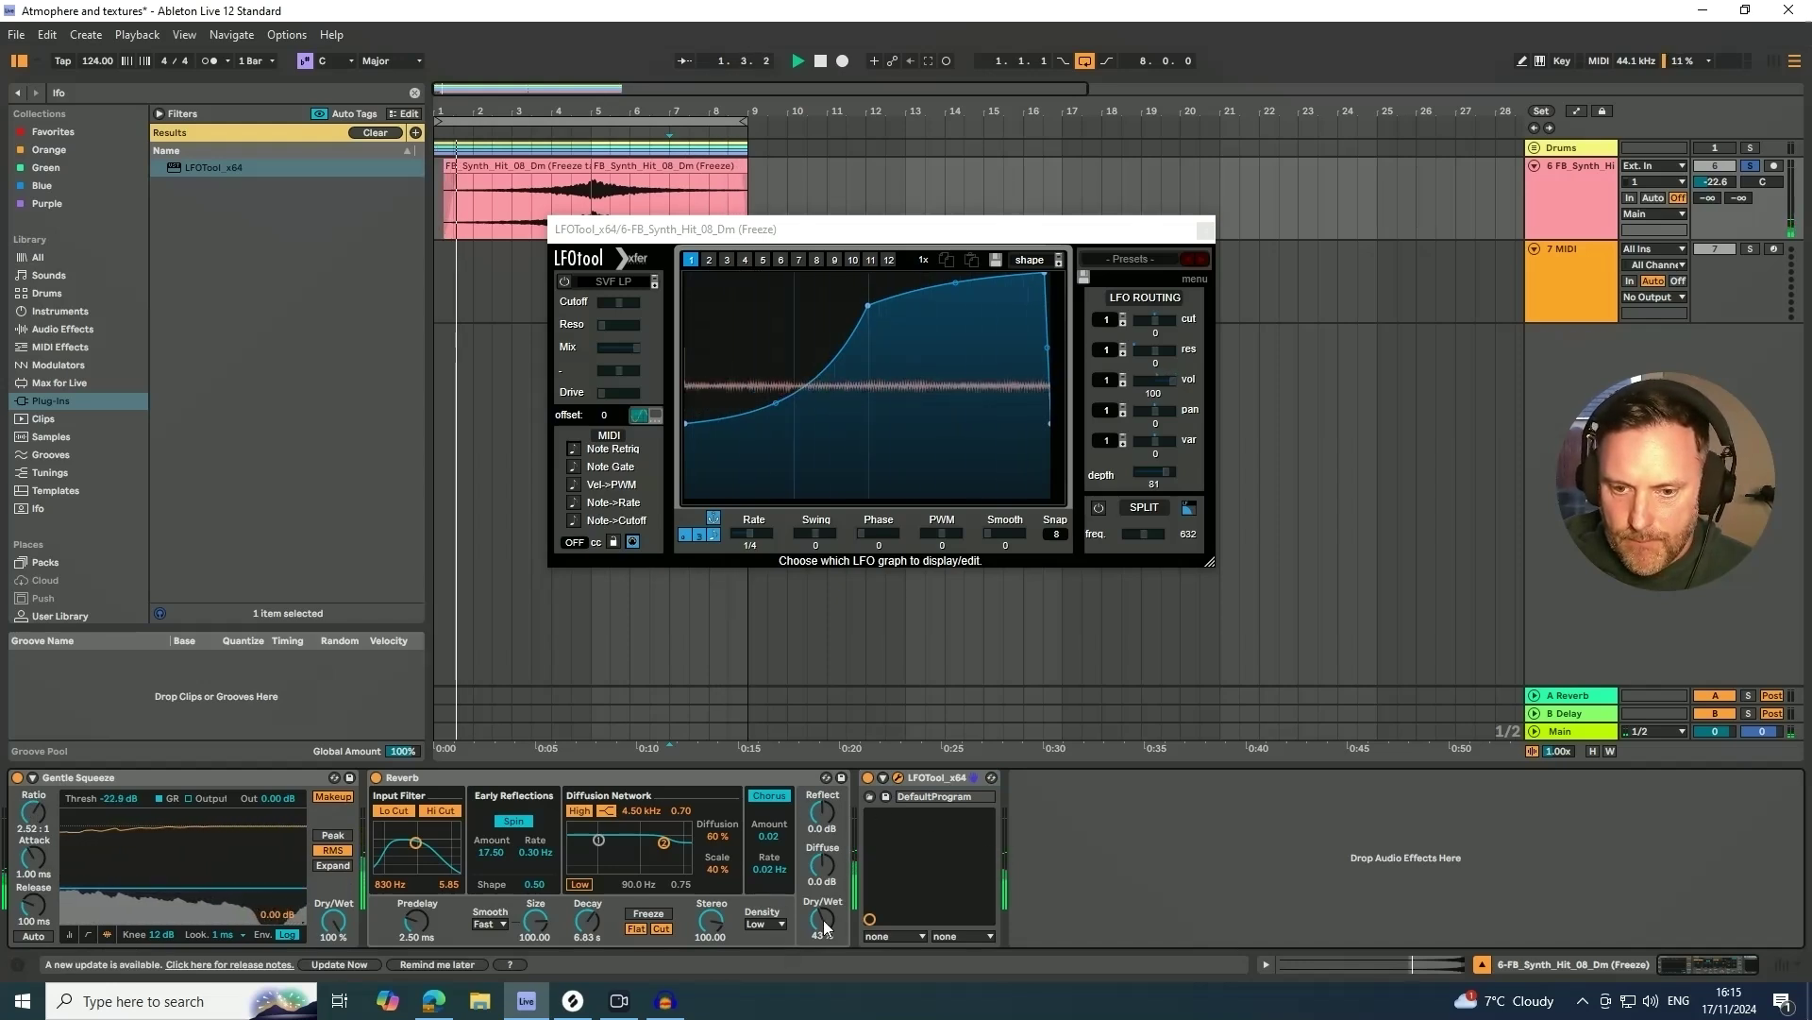
left_click_drag(822, 917, 822, 932)
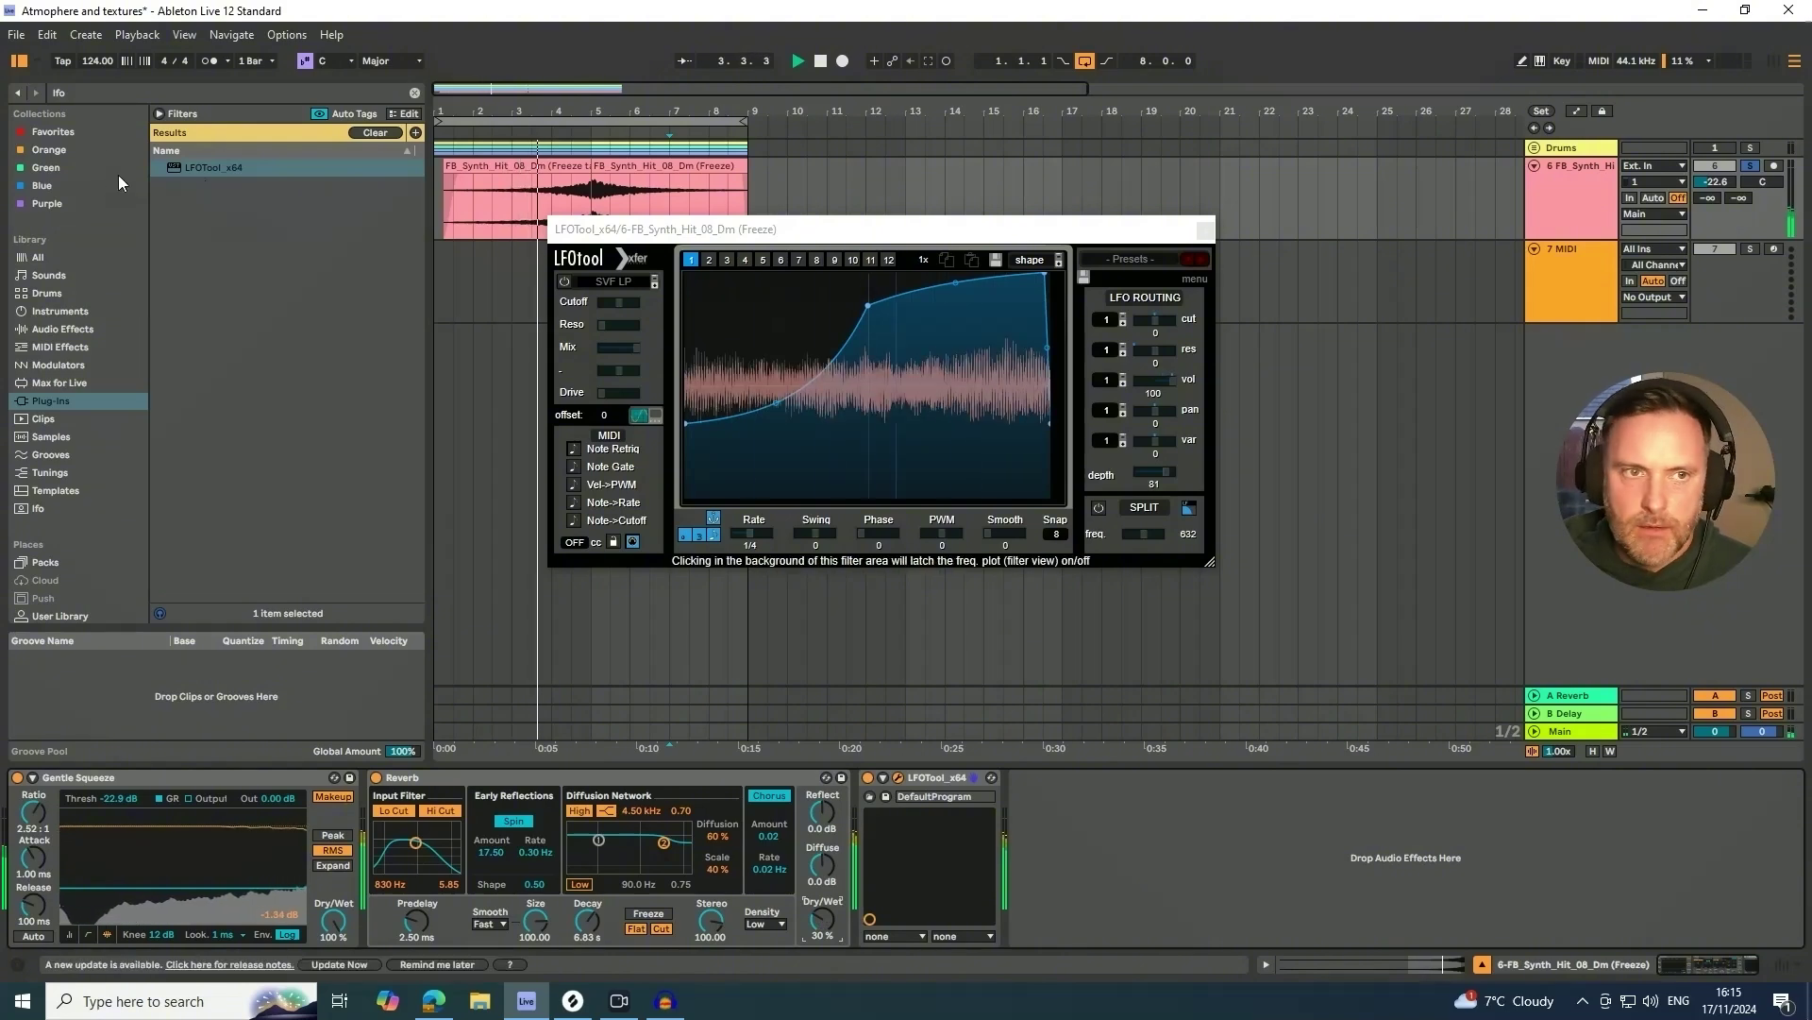
- Search the audio effects for "eq" and add EQ Eight after LFOTool on the synth hit track
key("ctrl+f")
type("eq")
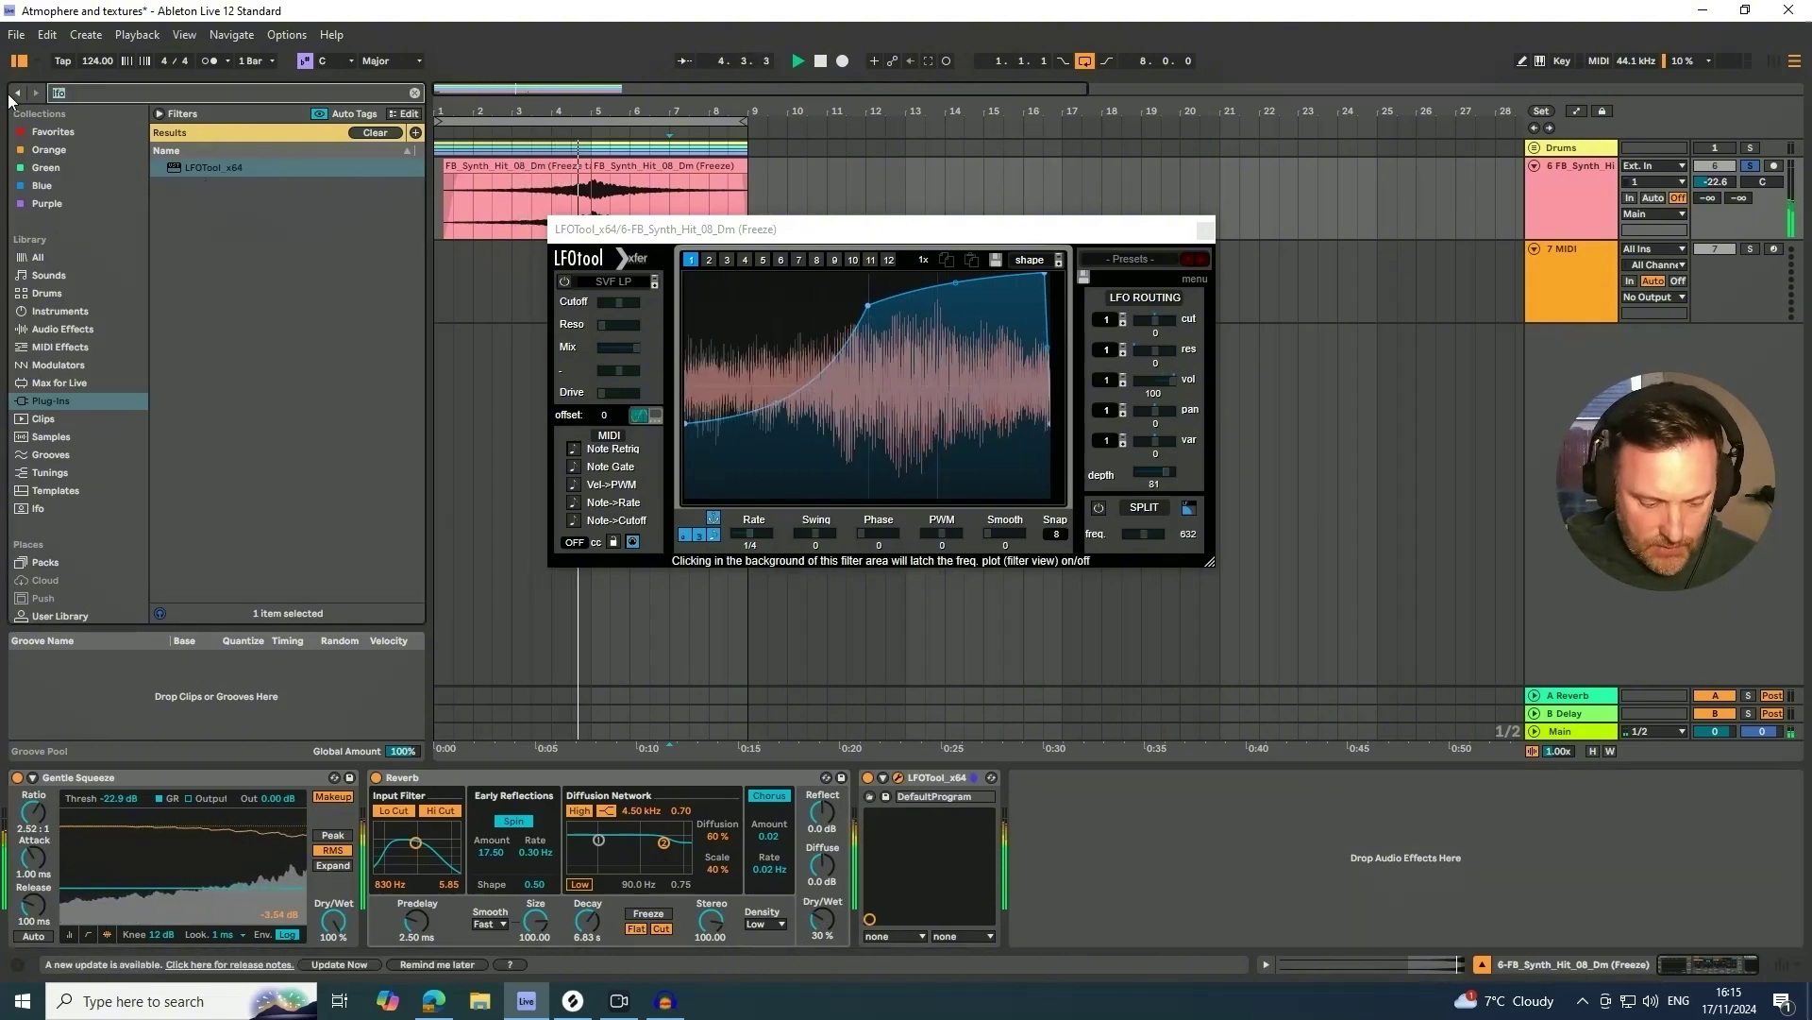
left_click(51, 330)
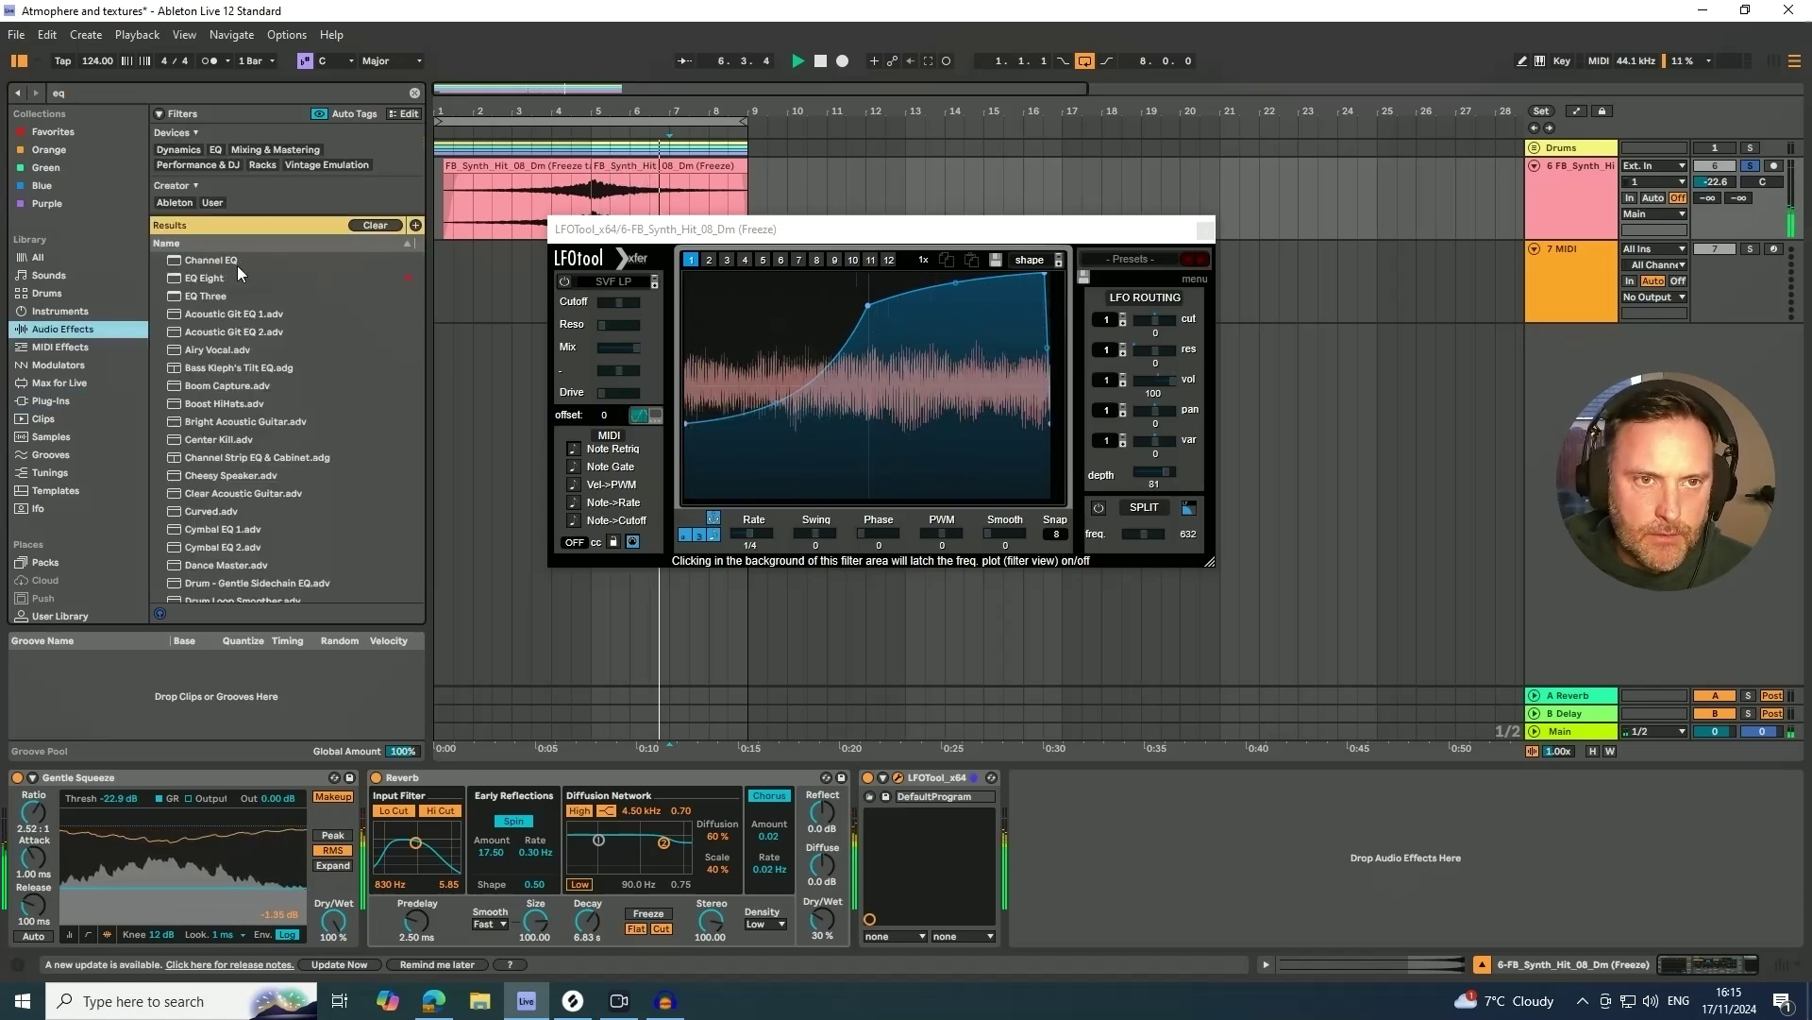
left_click_drag(212, 279, 1050, 830)
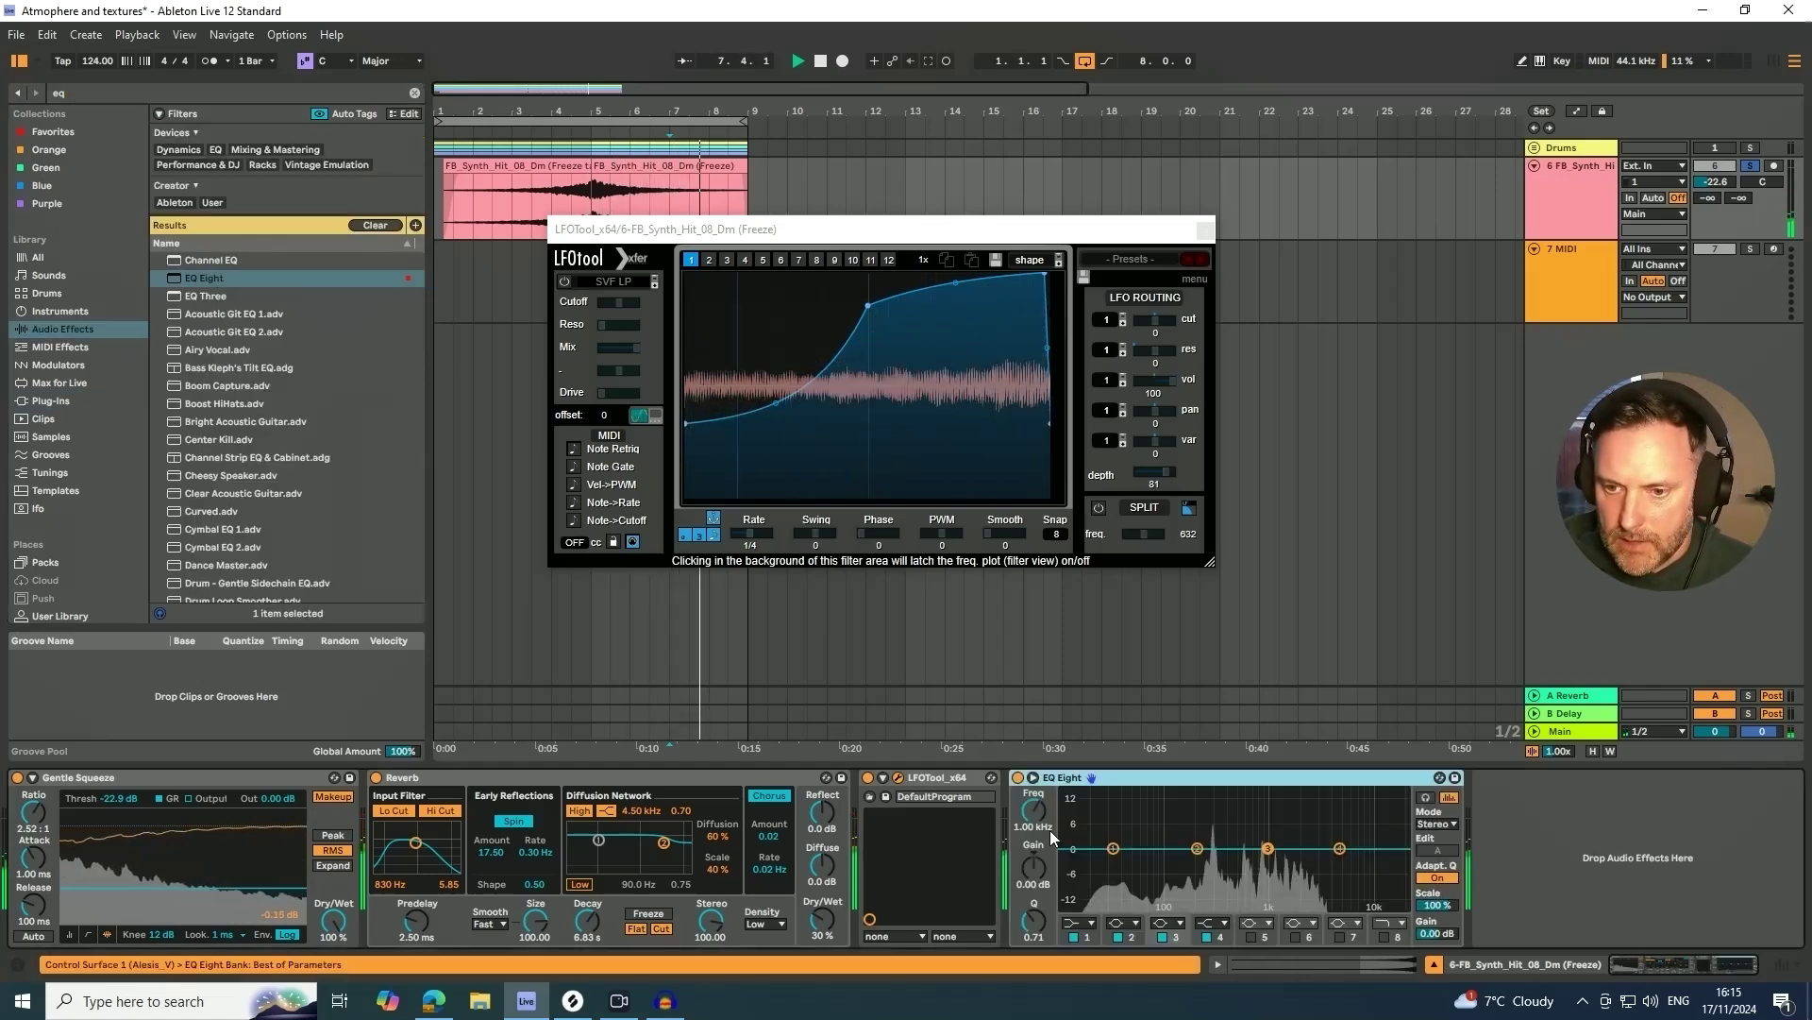
- Shape EQ Eight with a band 1 low cut at 206 Hz and a 2.38 dB band 3 boost at 1.16 kHz, and close the LFOTool window
left_click(1090, 925)
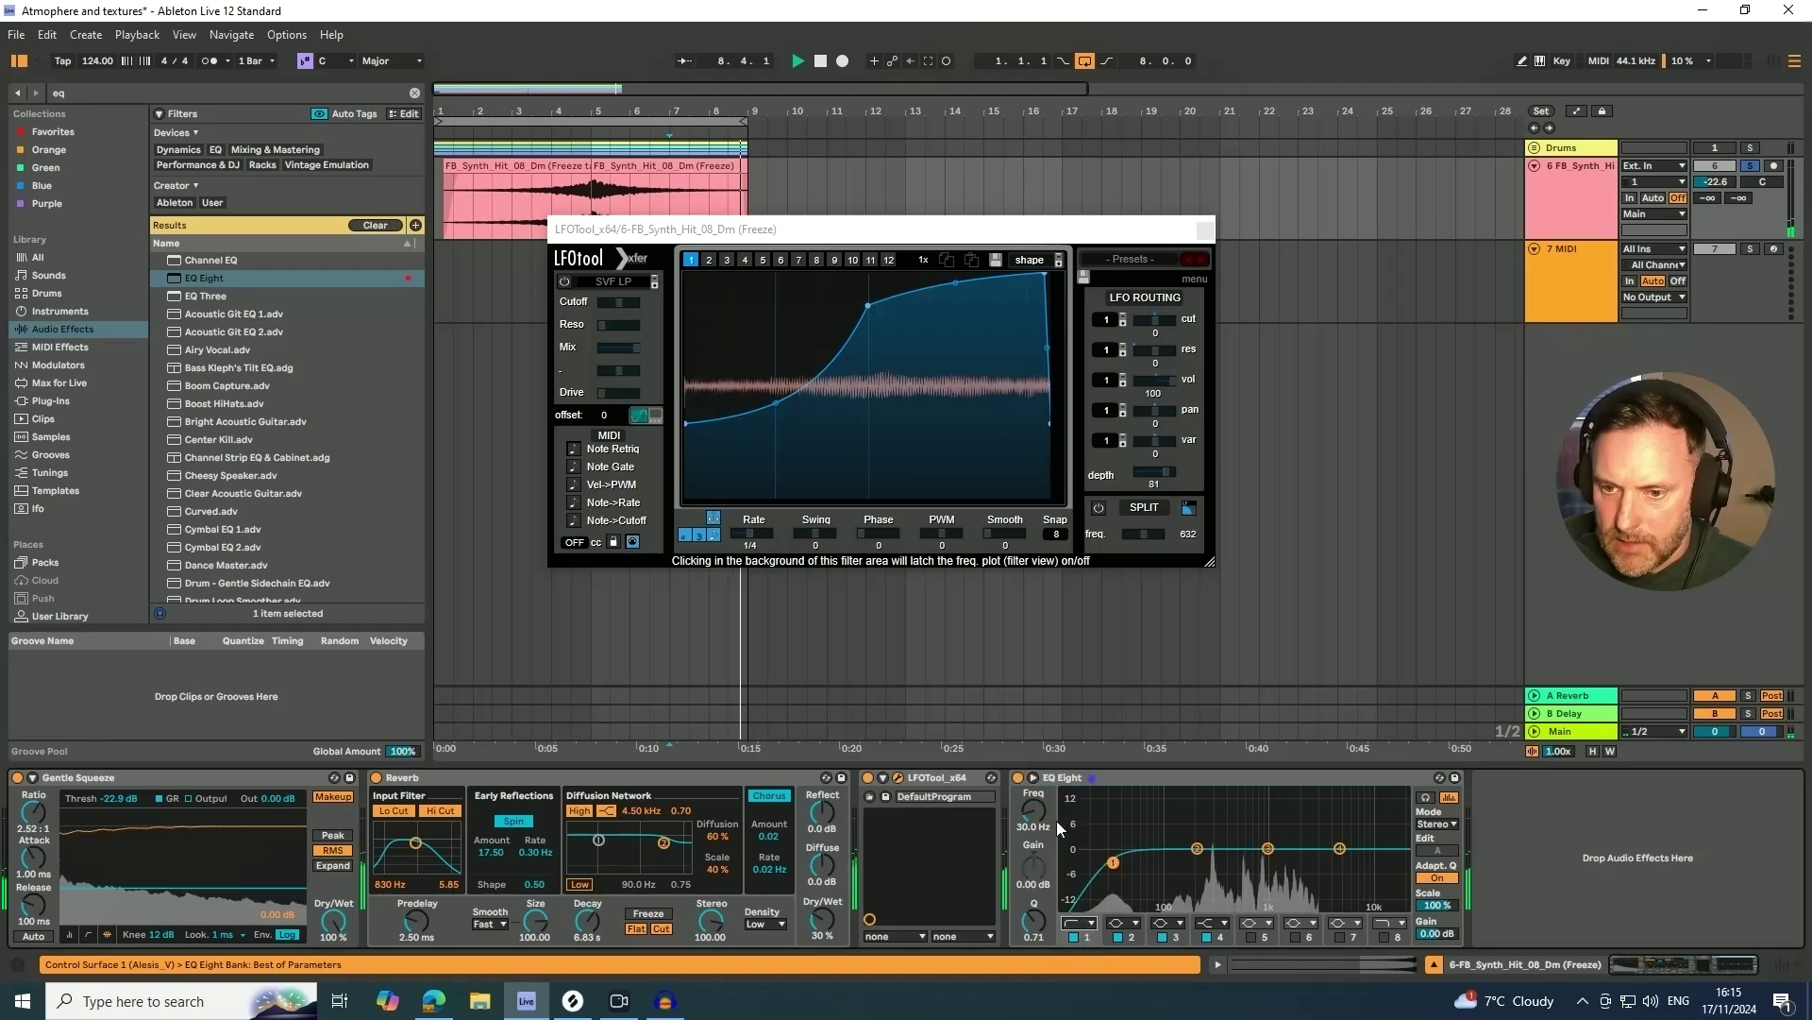
left_click(1056, 819)
left_click_drag(1032, 812, 1033, 765)
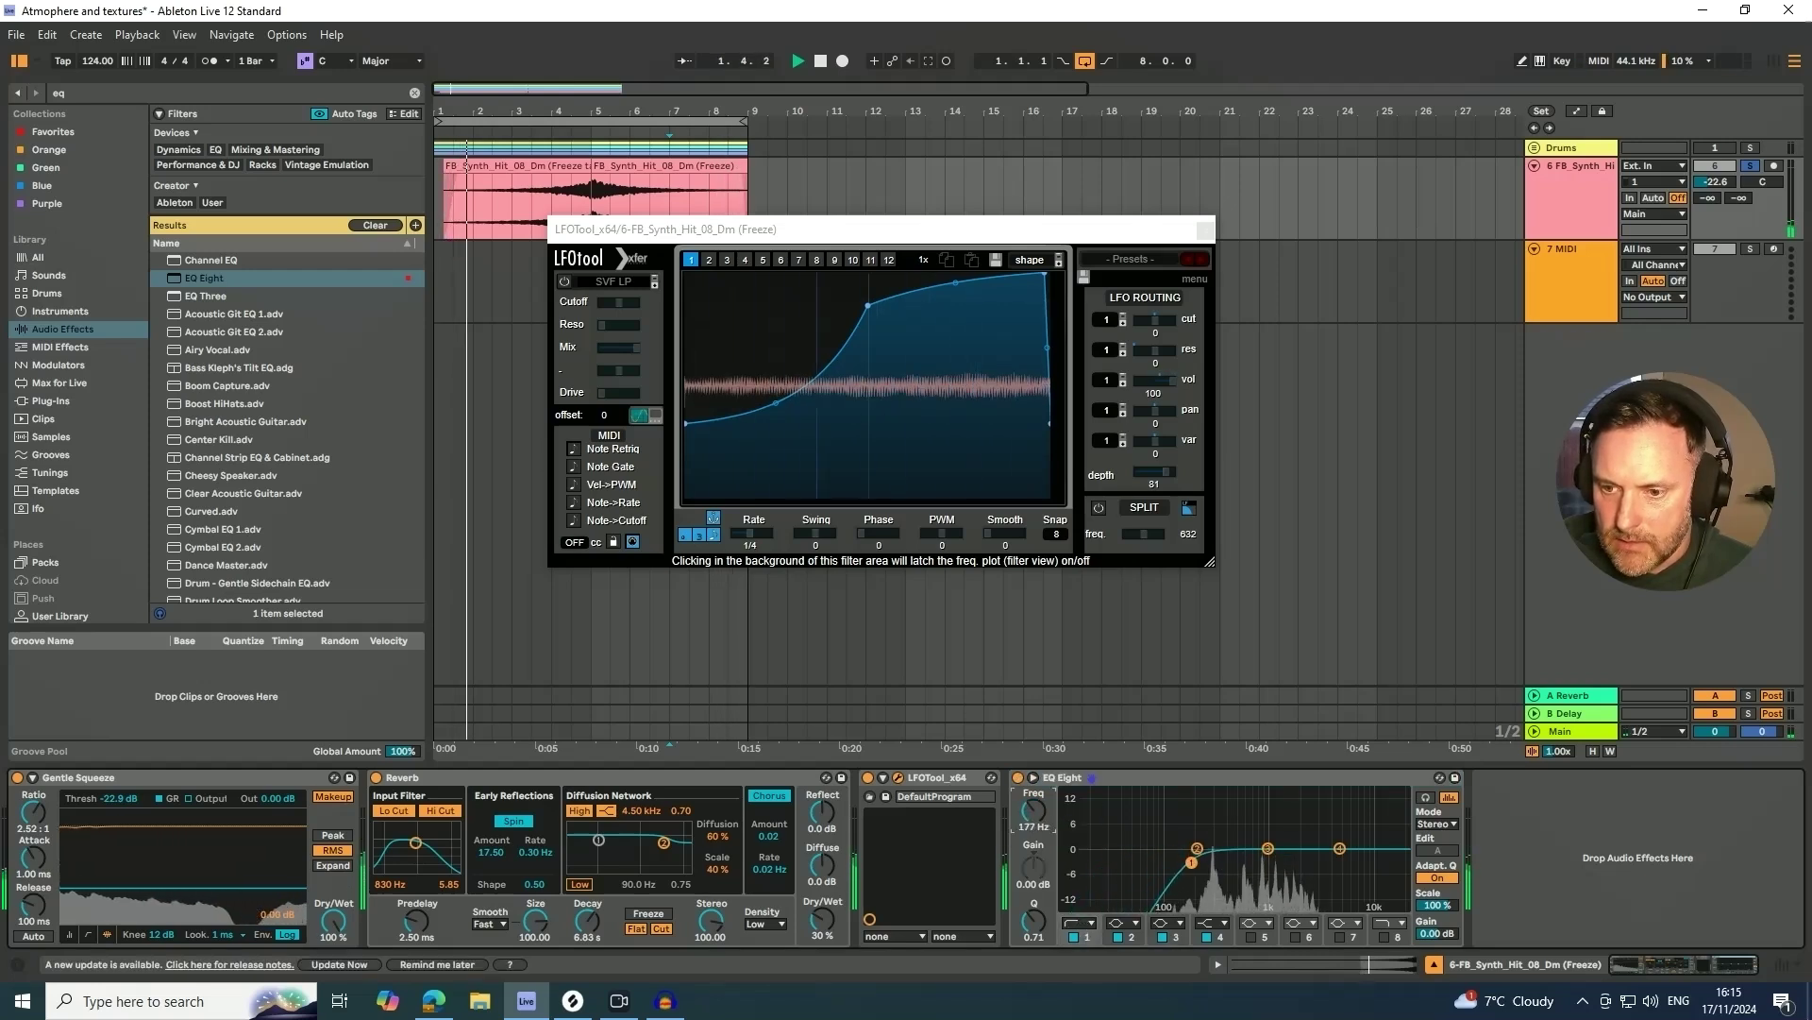
left_click_drag(1268, 848, 1274, 839)
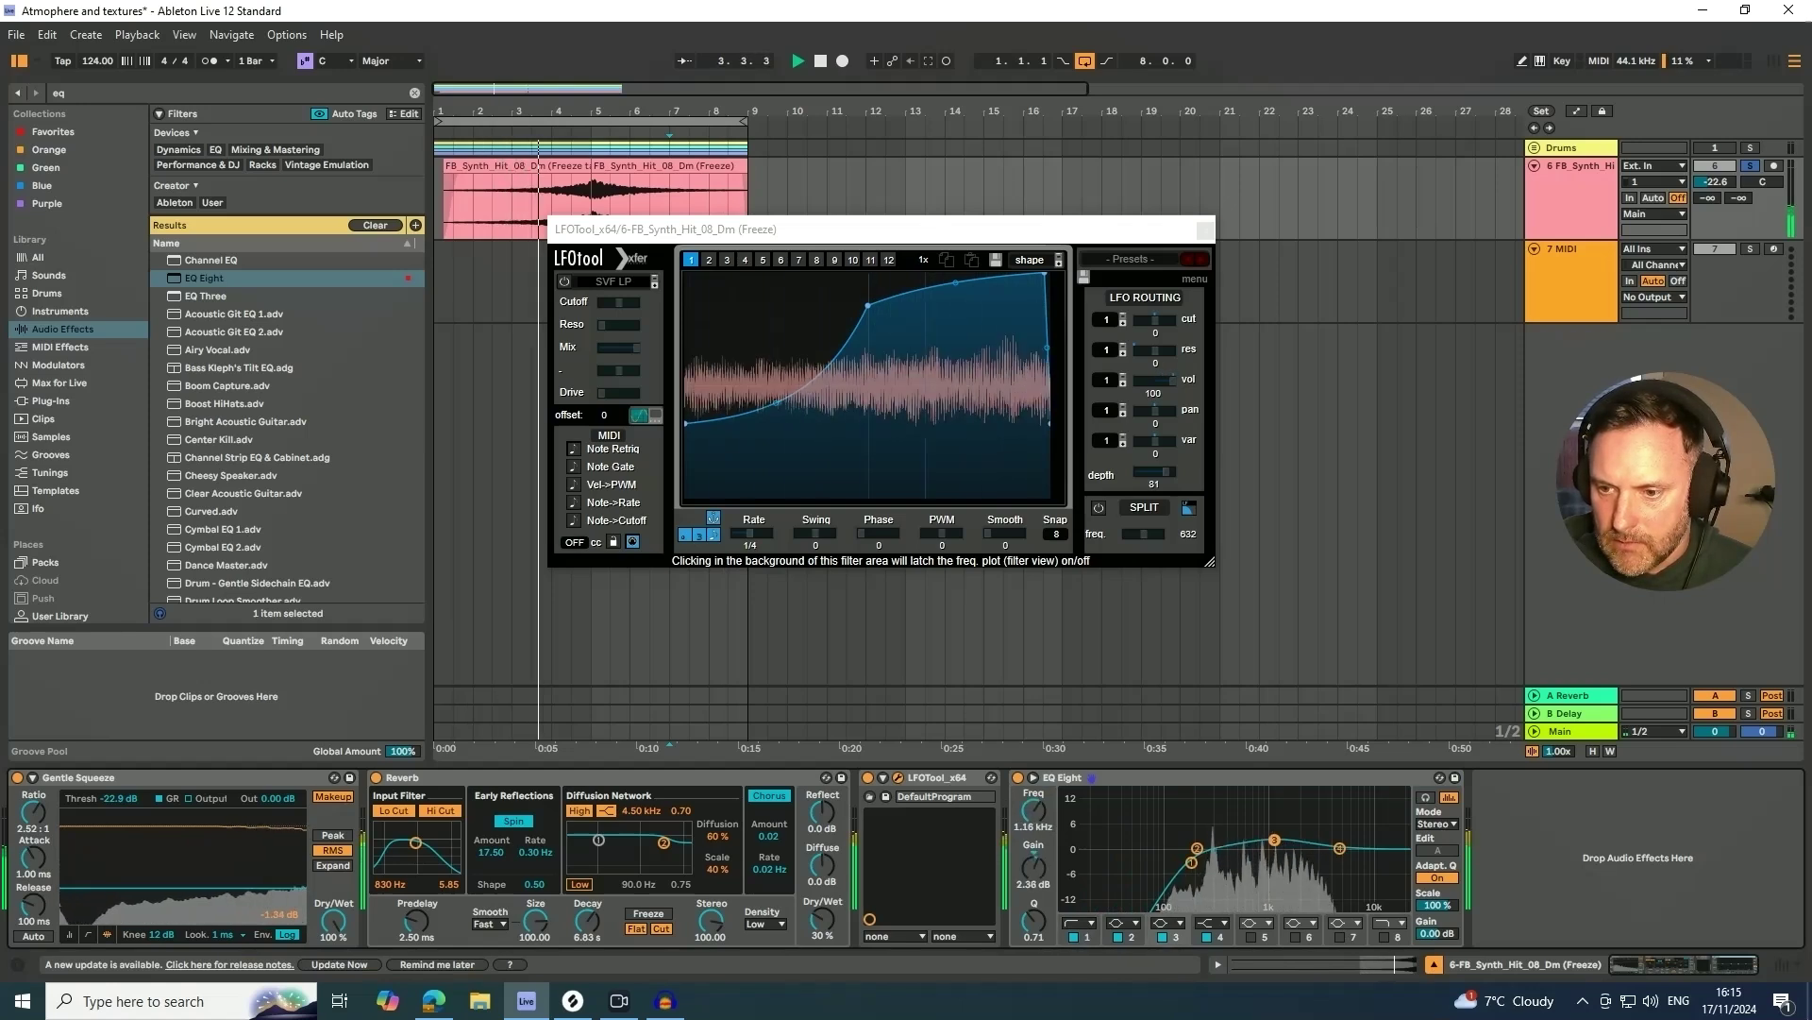
left_click(1192, 869)
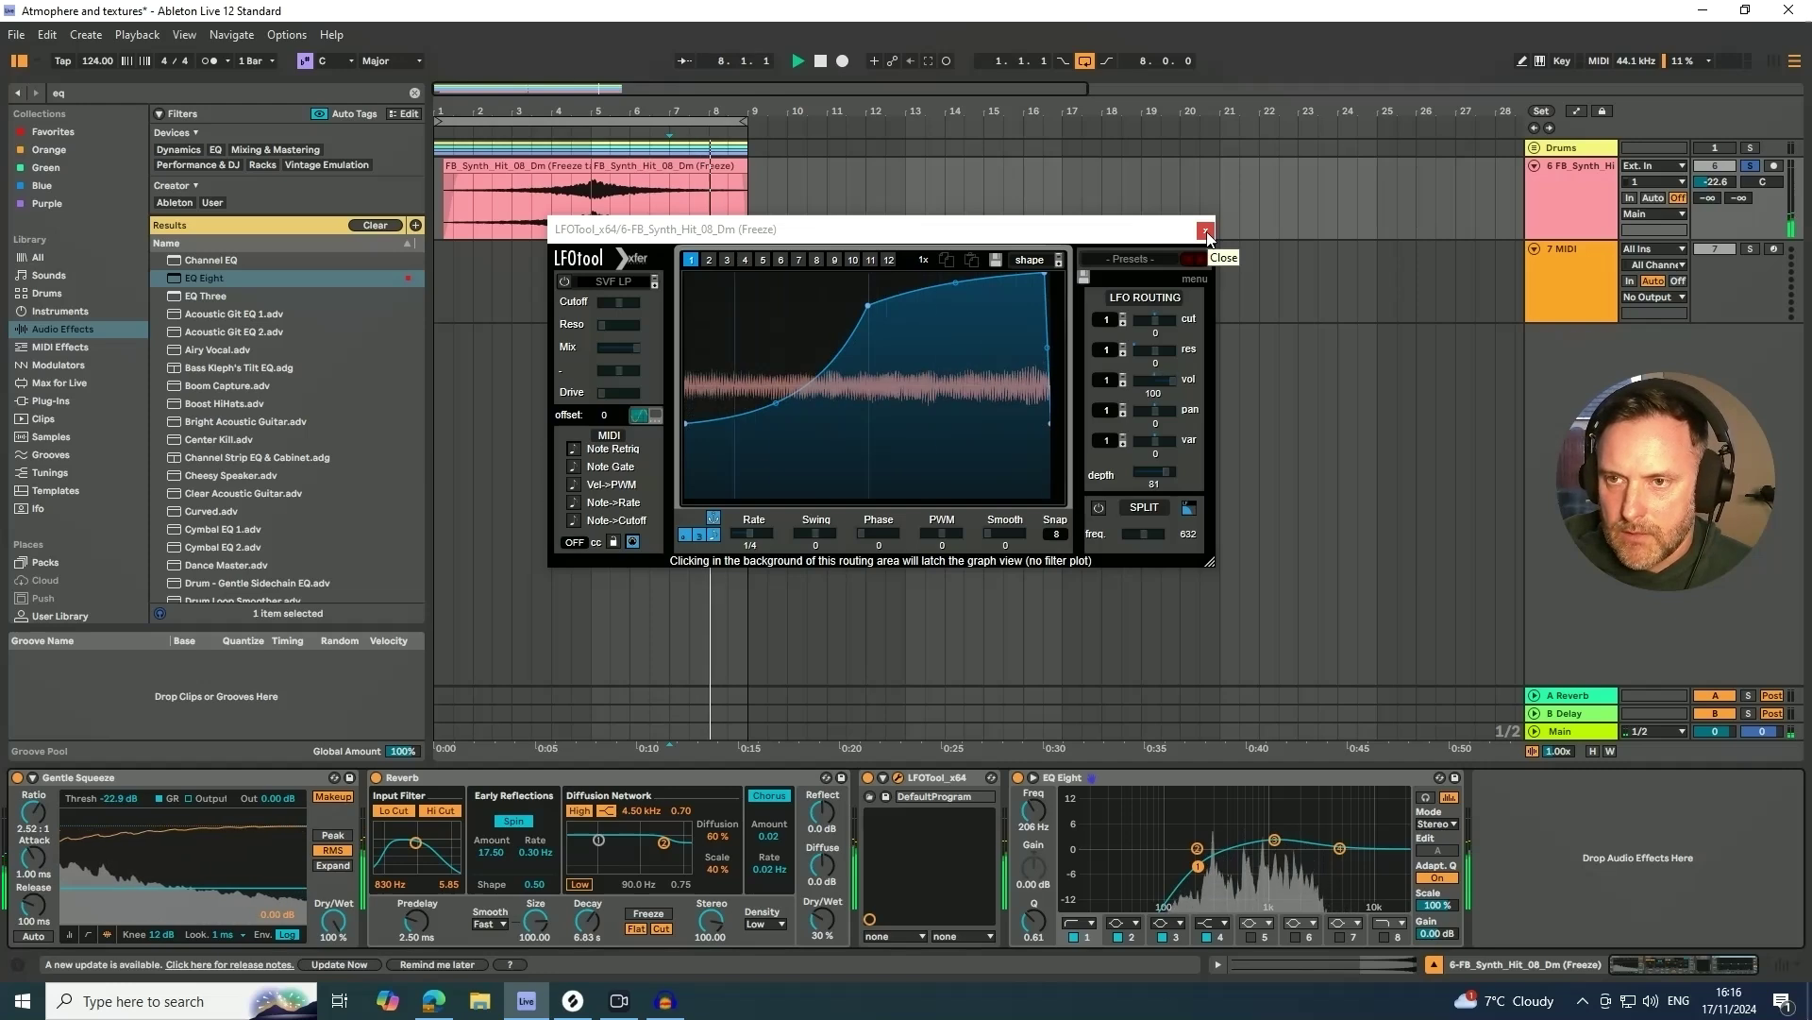
key("space")
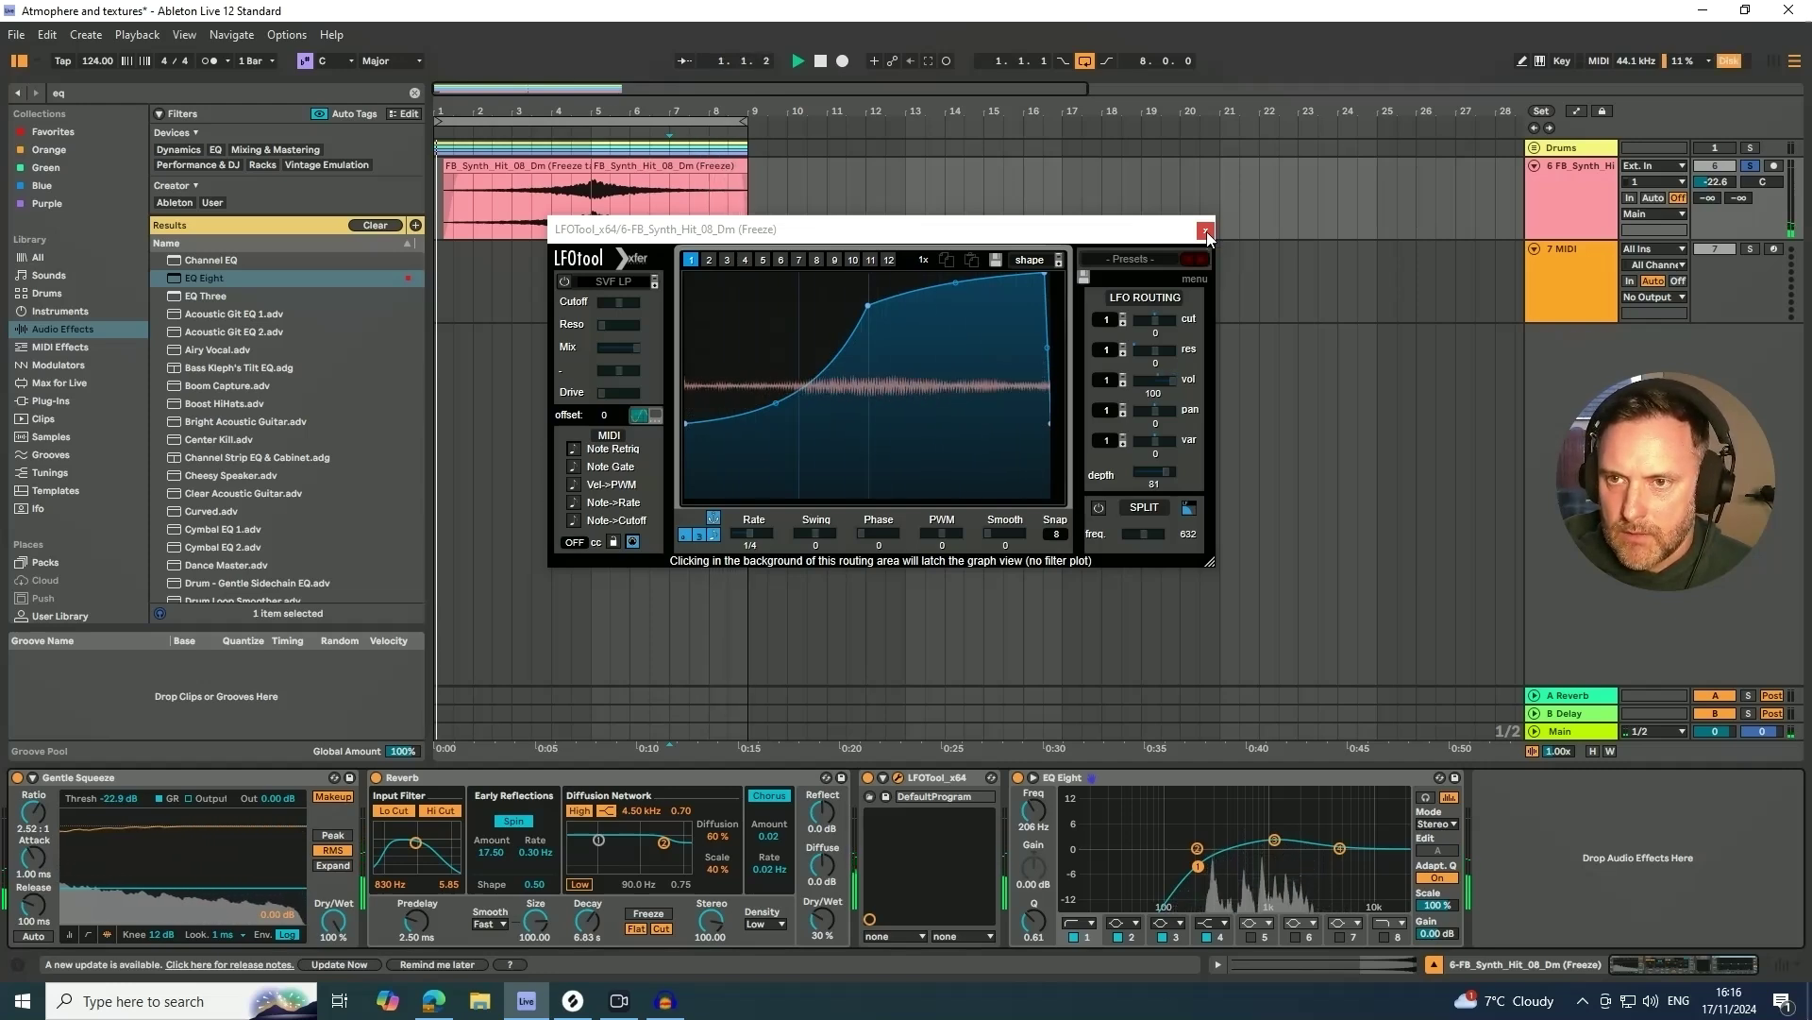
left_click(1205, 230)
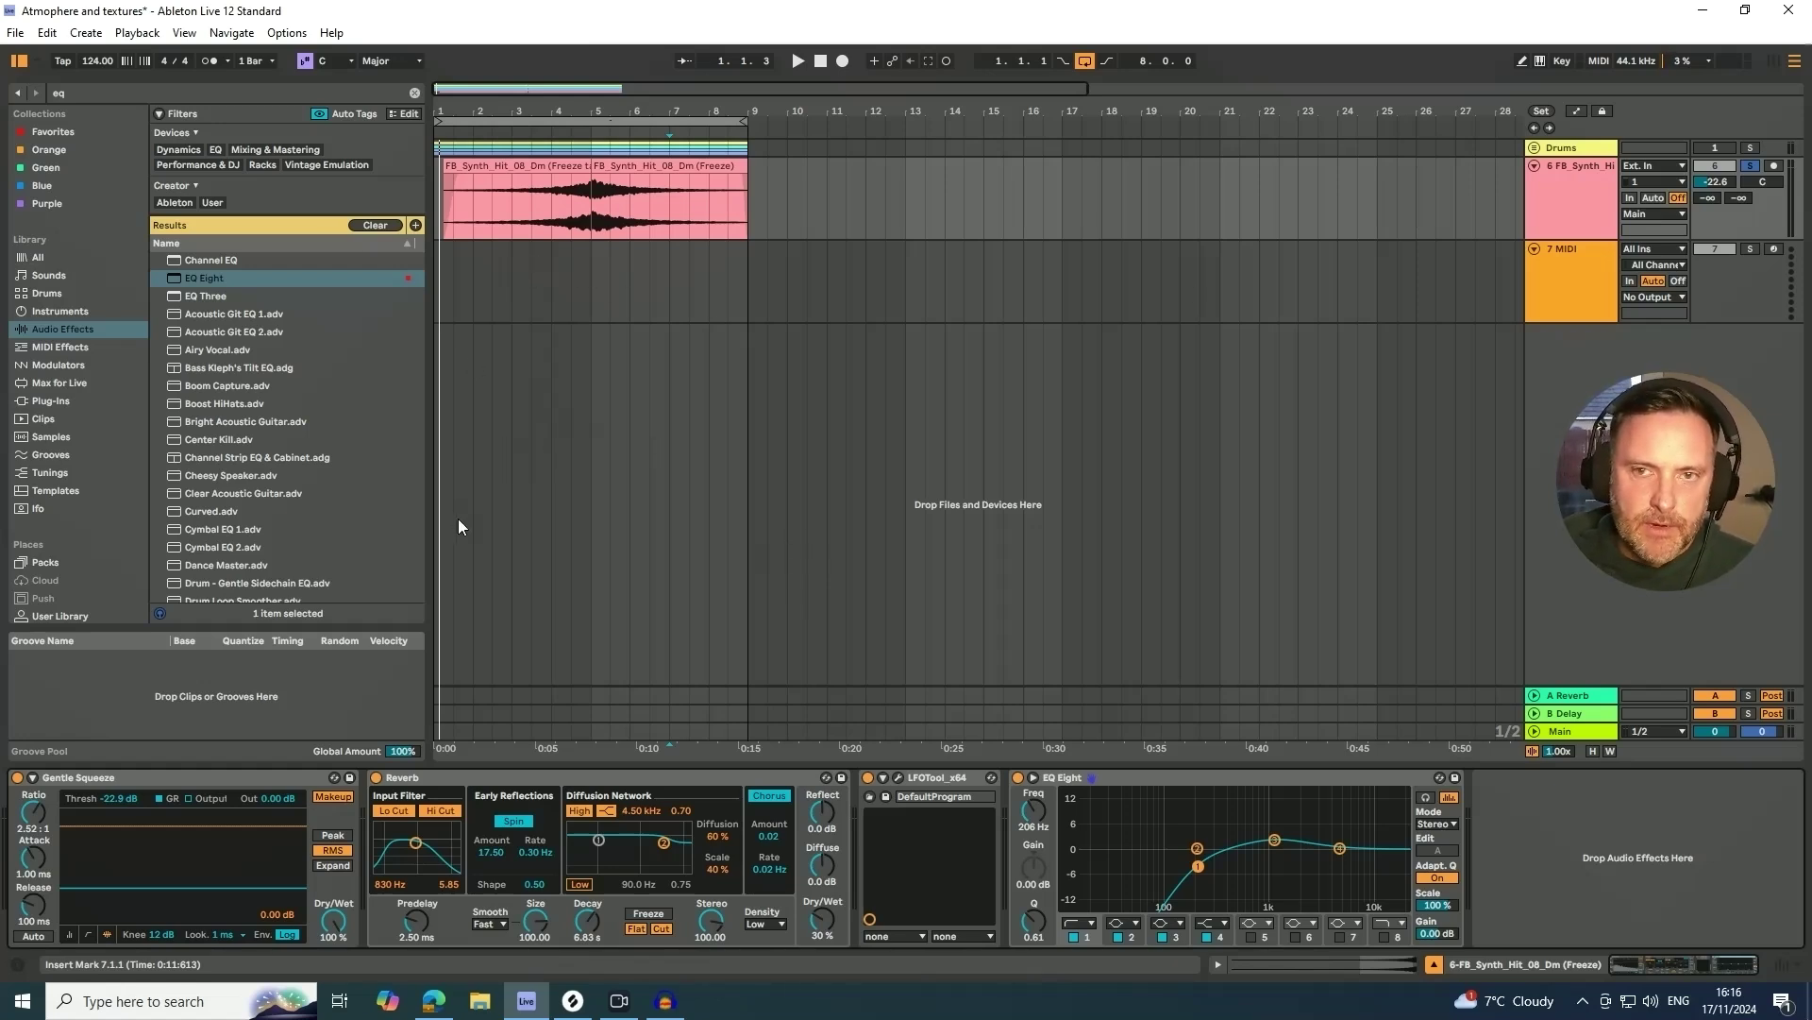
- Search the plug-ins for "serum", add Serum_x64 to the empty MIDI track and close its window
left_click(1584, 274)
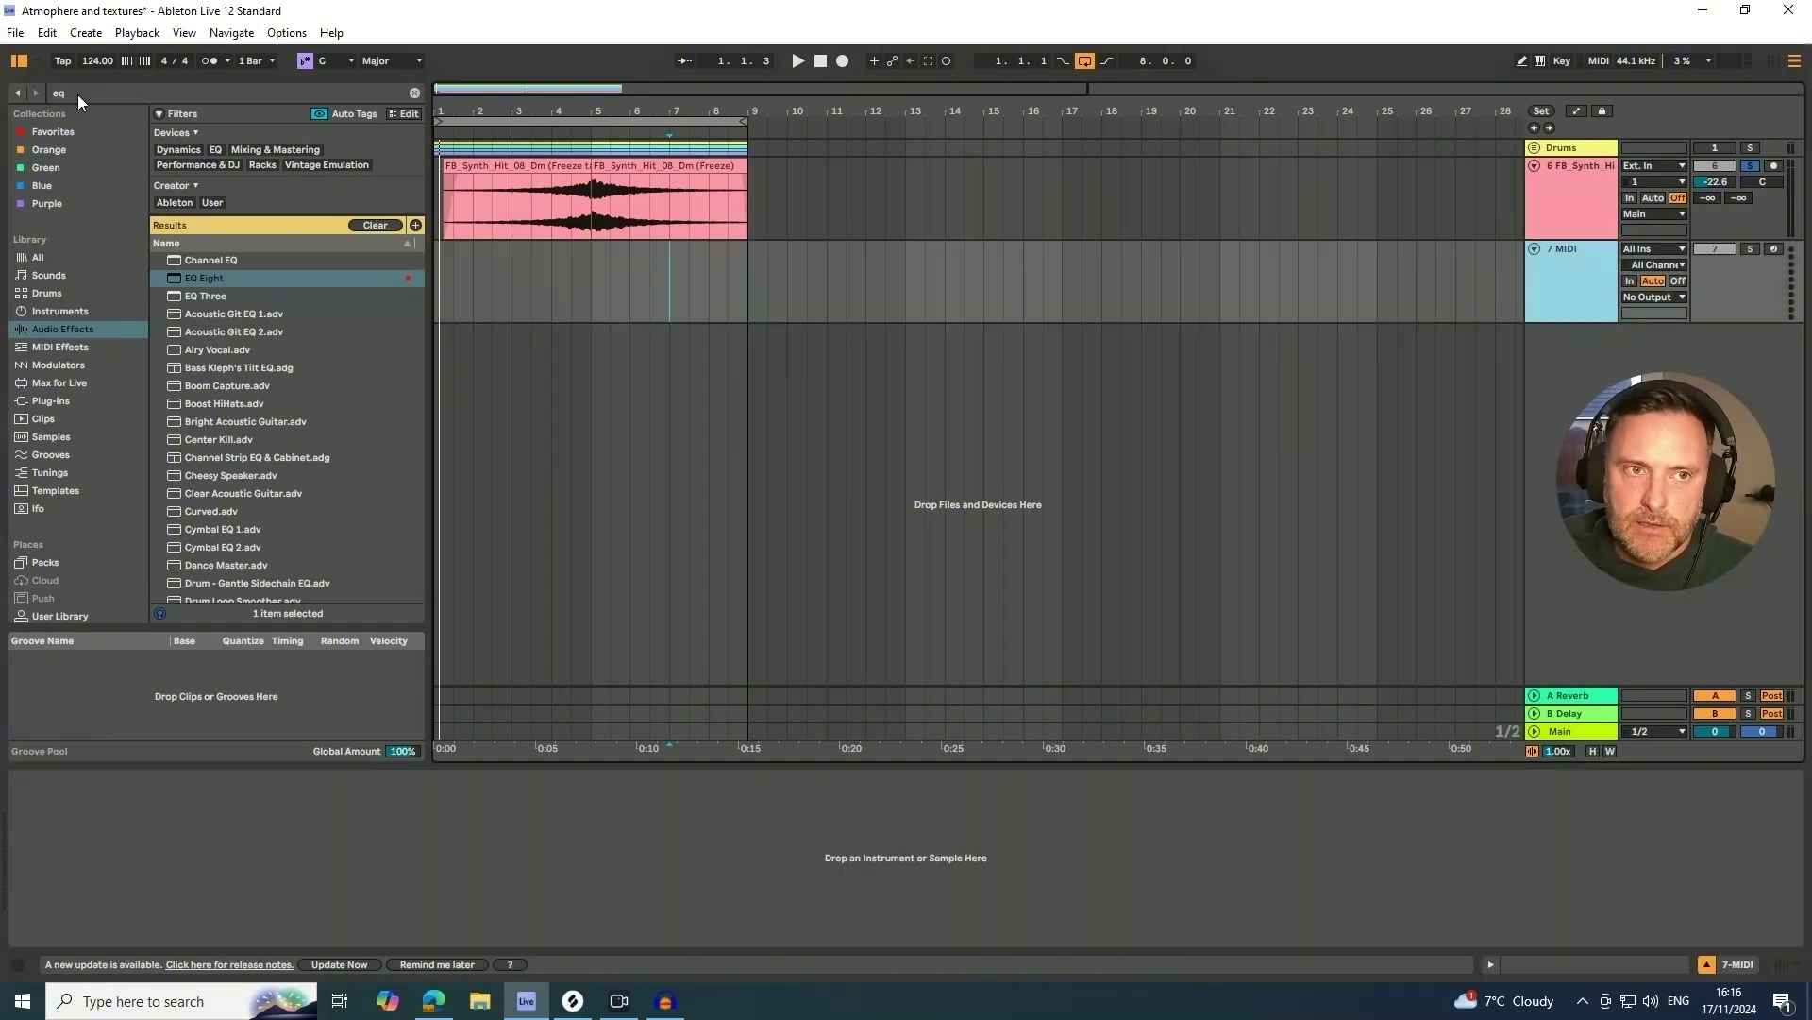
left_click(77, 94)
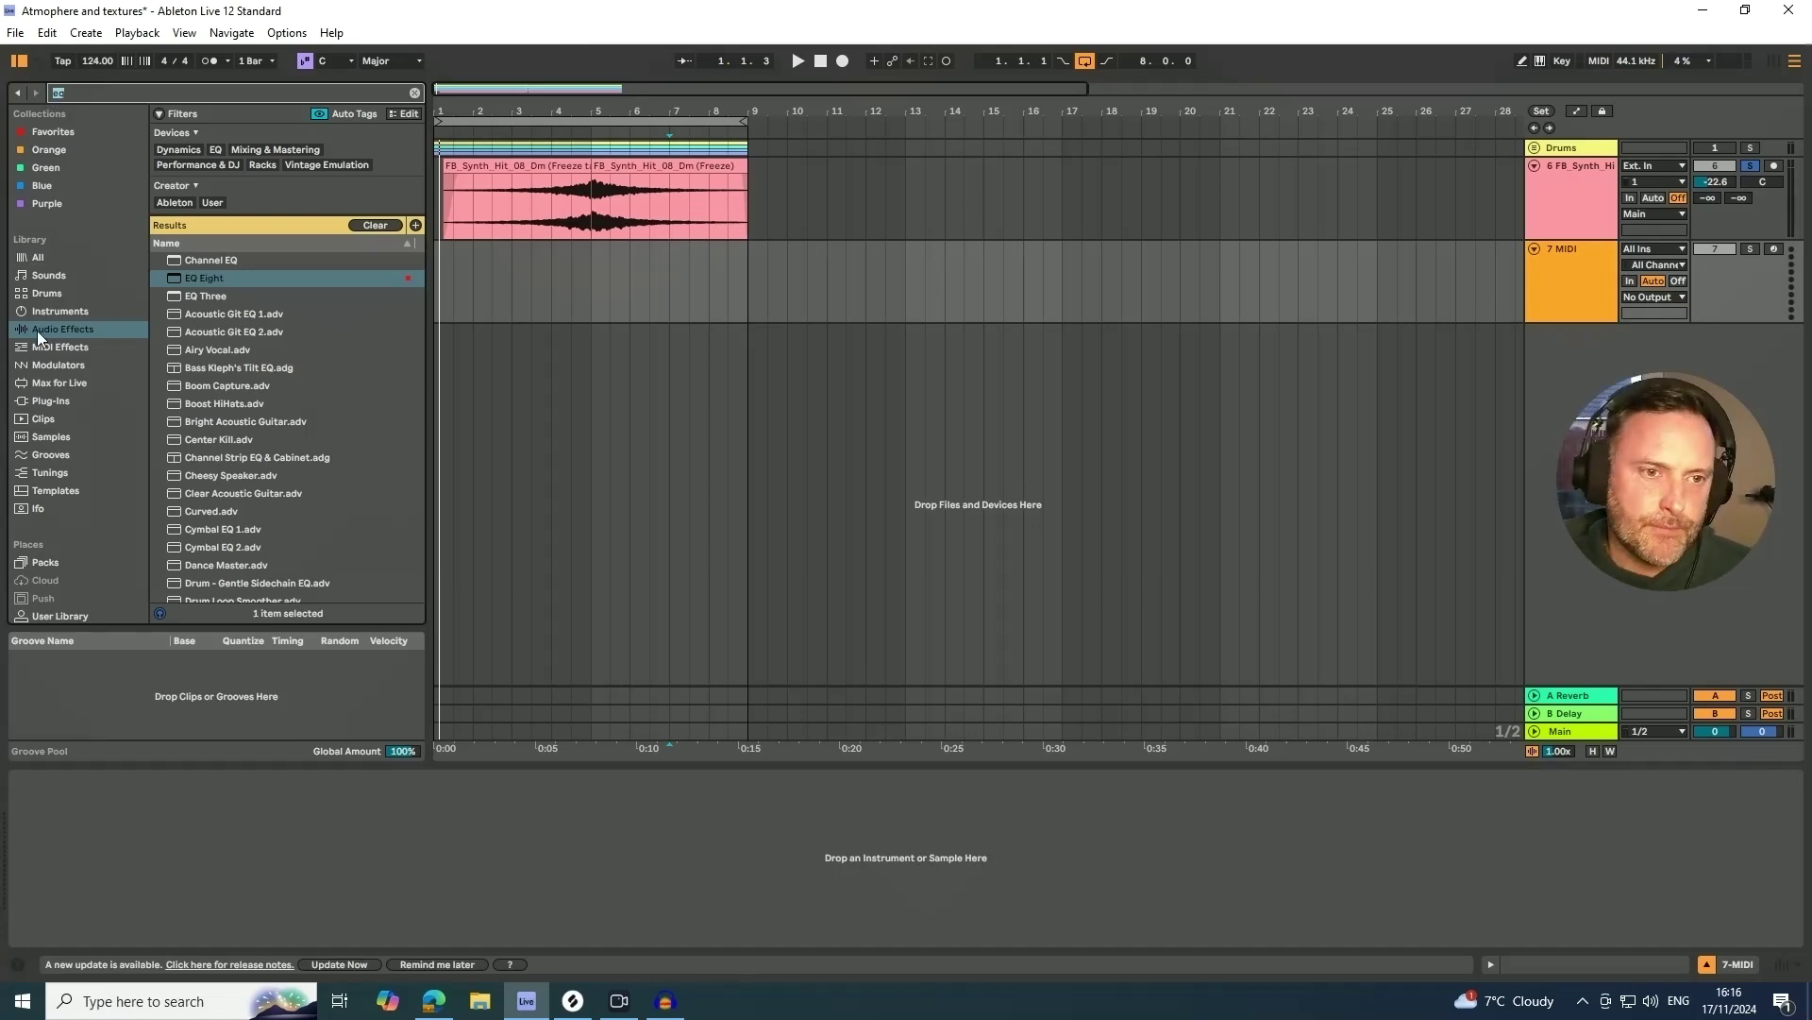
left_click(47, 402)
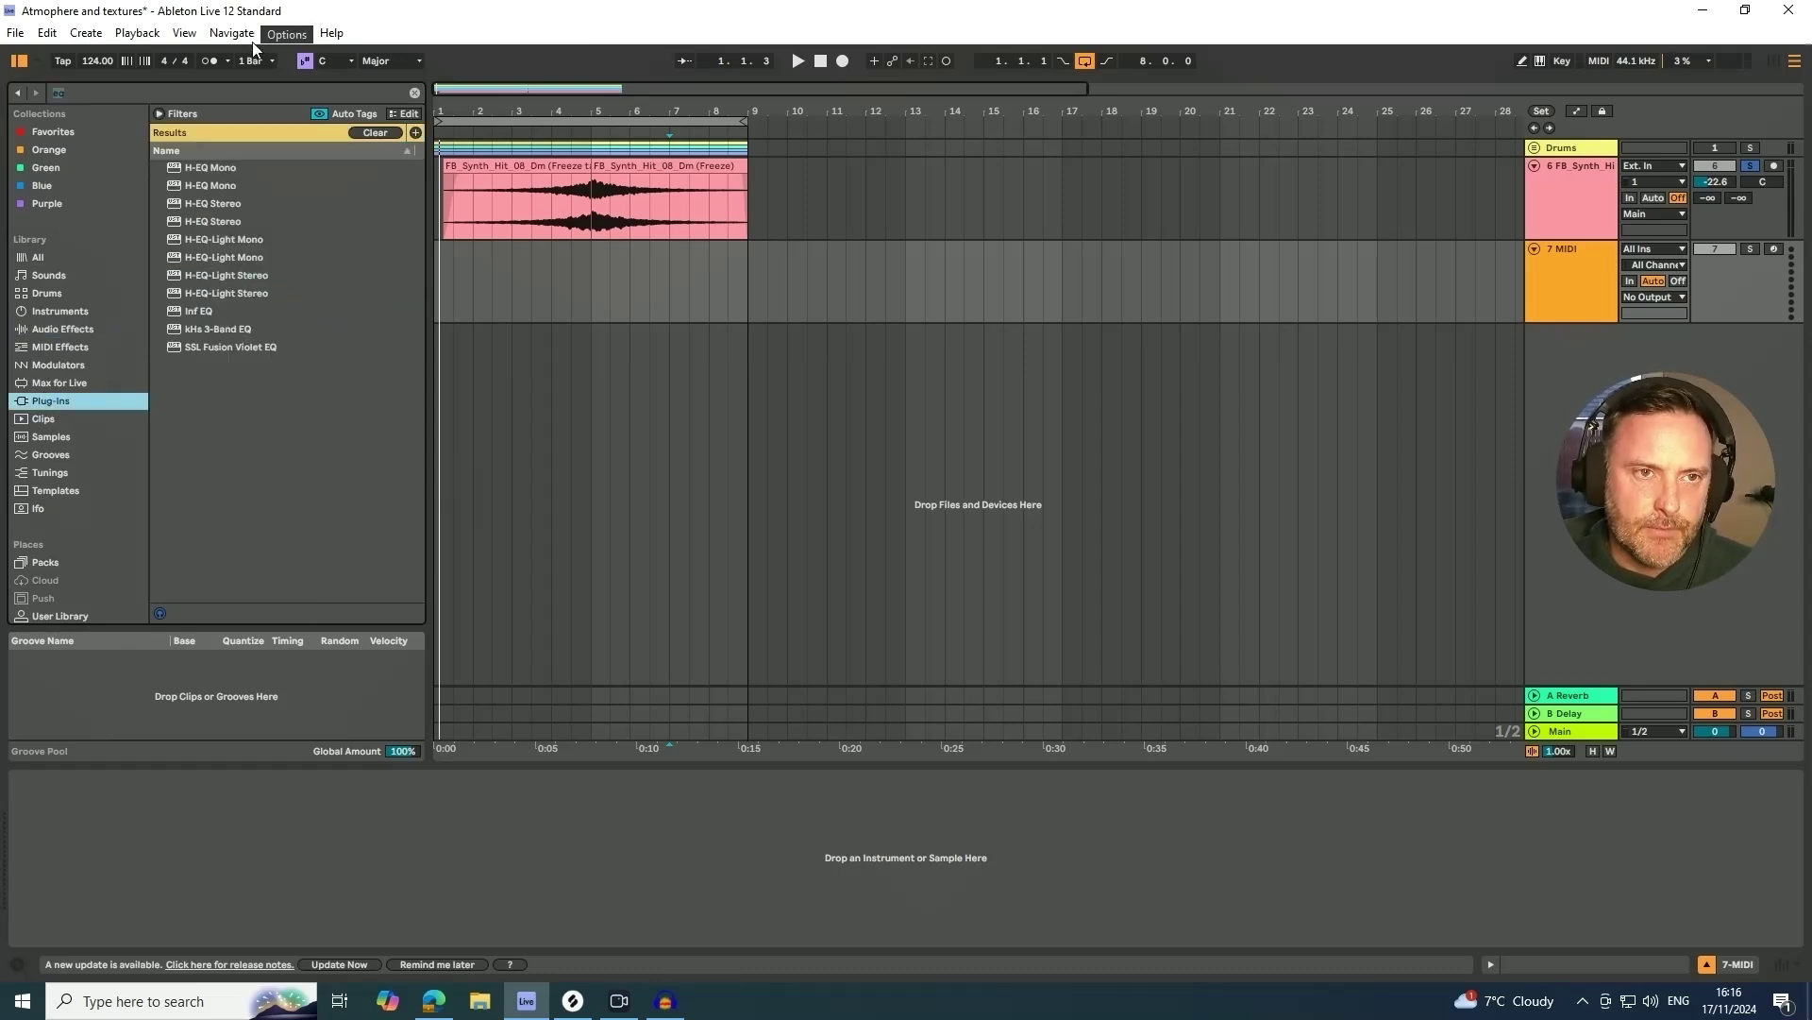
left_click(84, 93)
key("BackSpace")
key("BackSpace")
type("se")
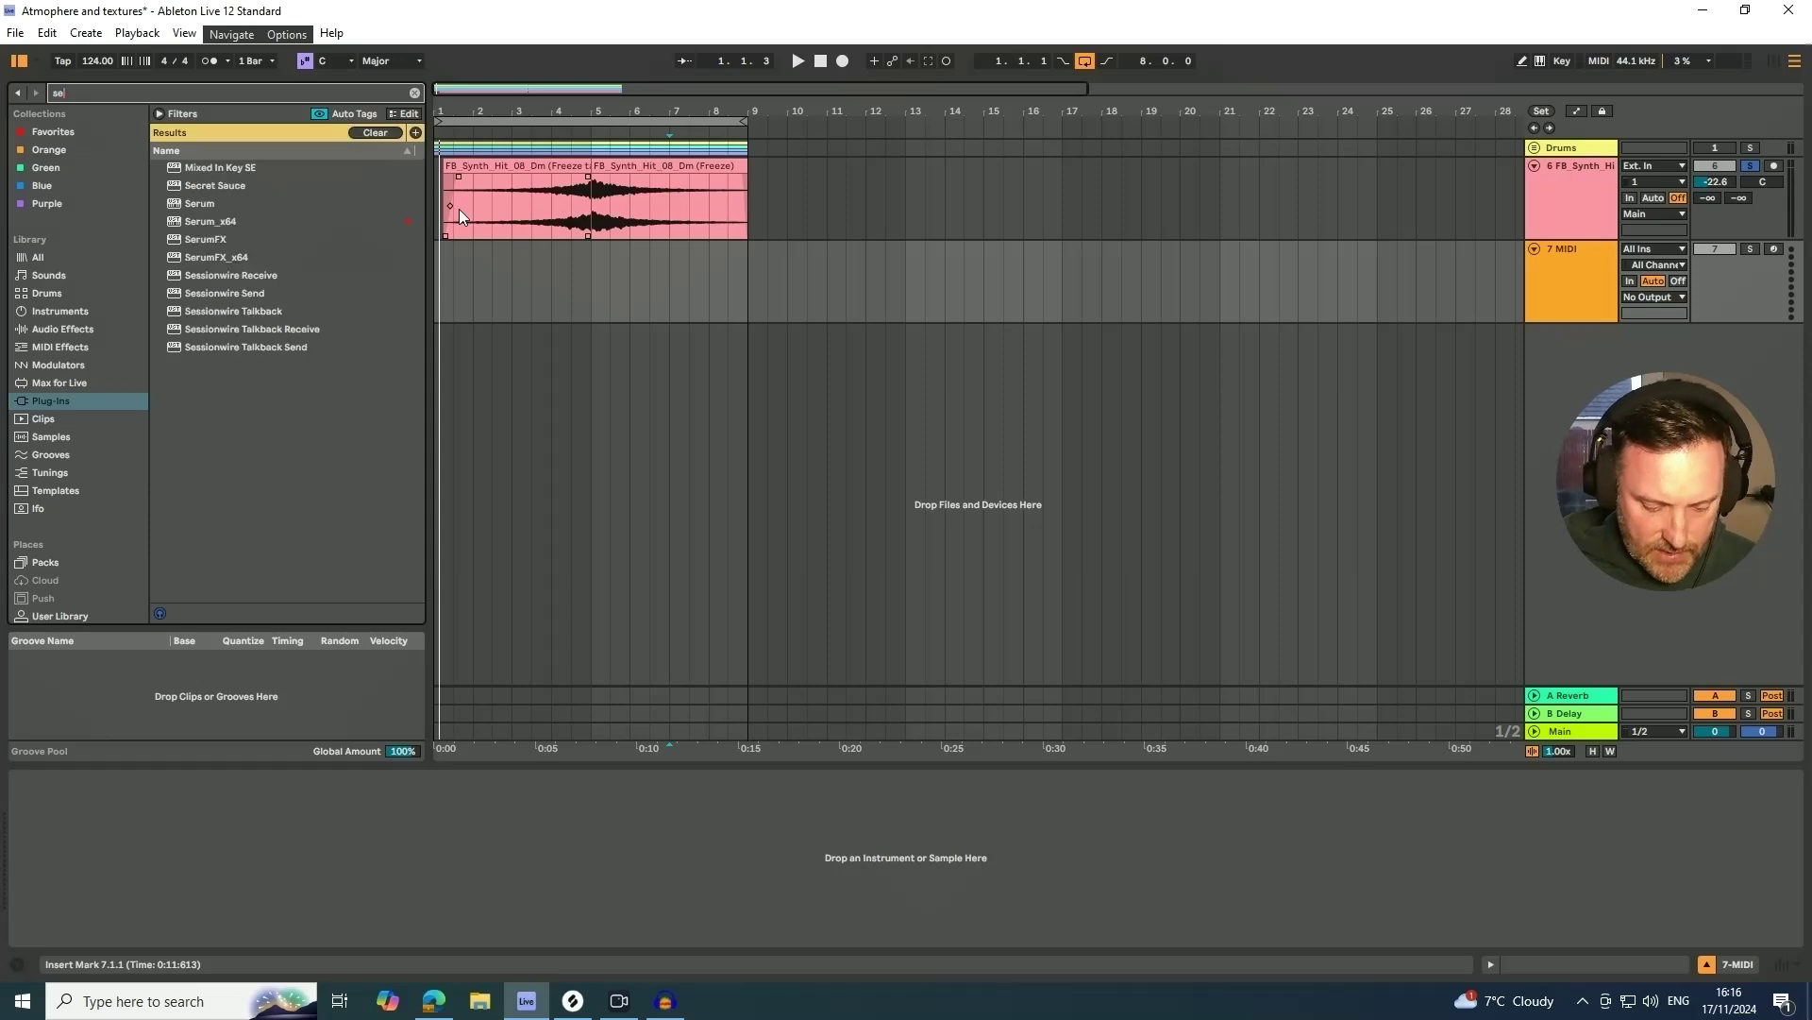
type("rum")
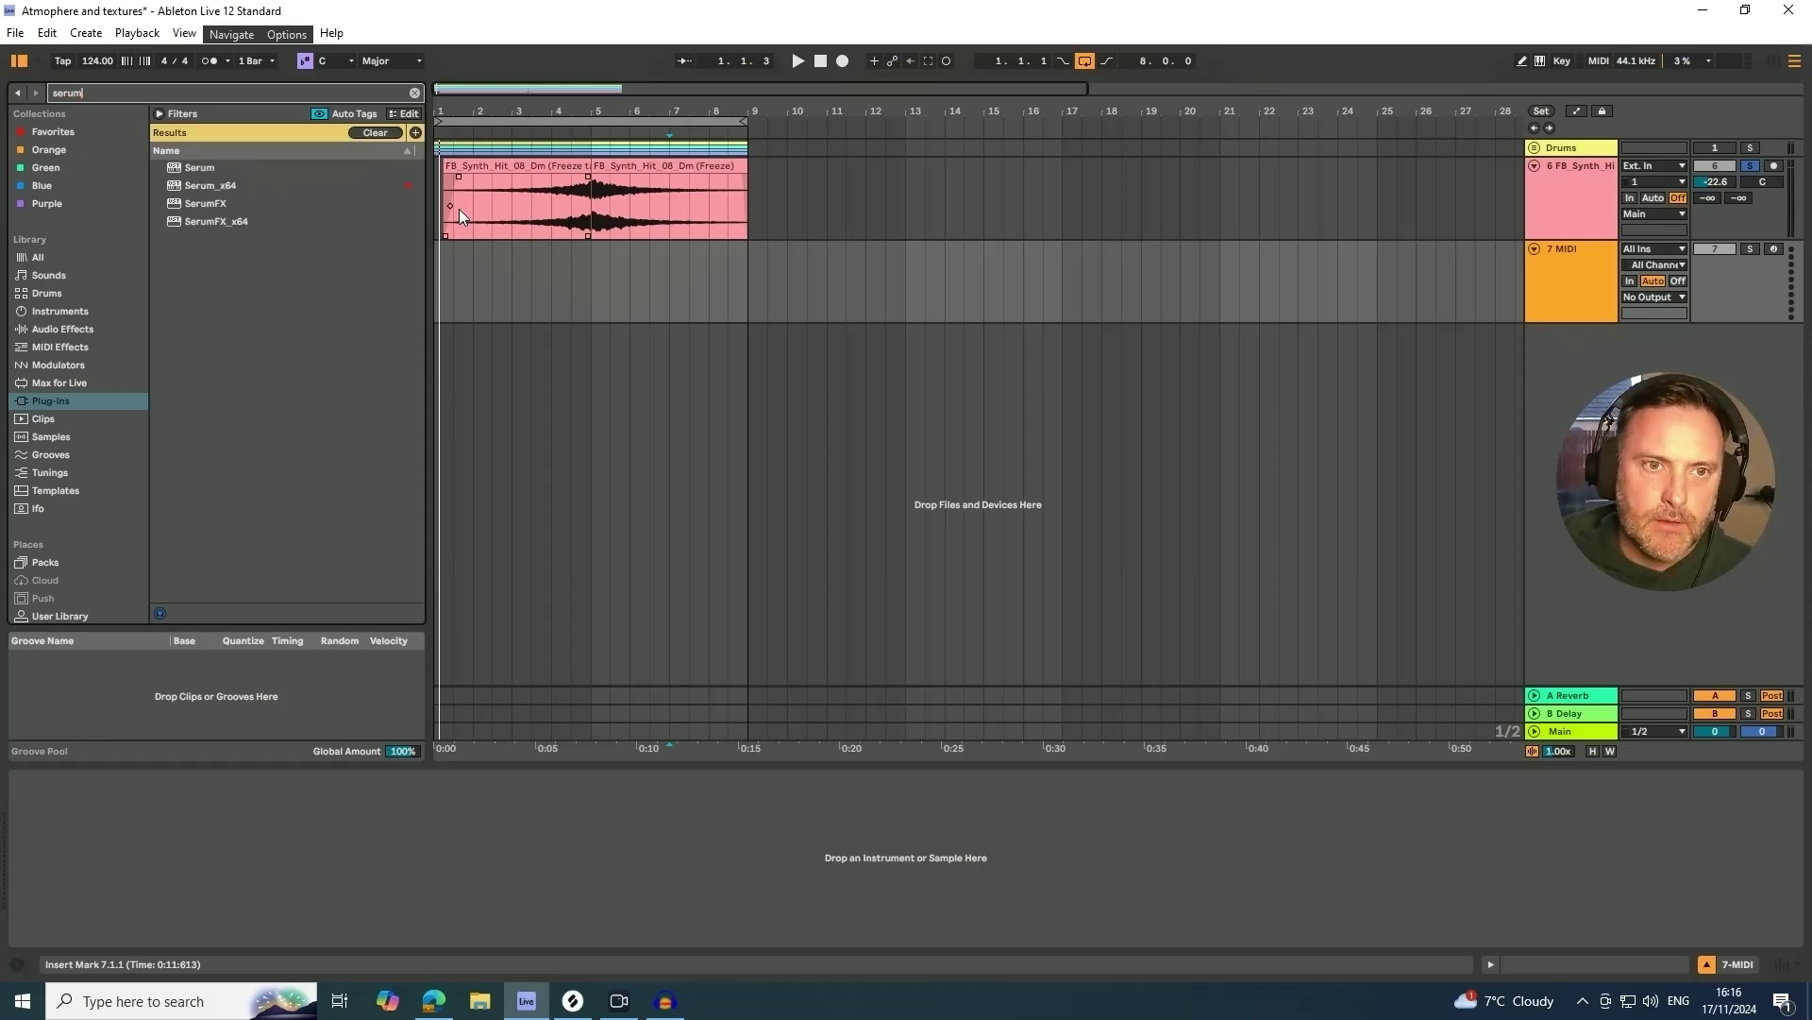
left_click(287, 185)
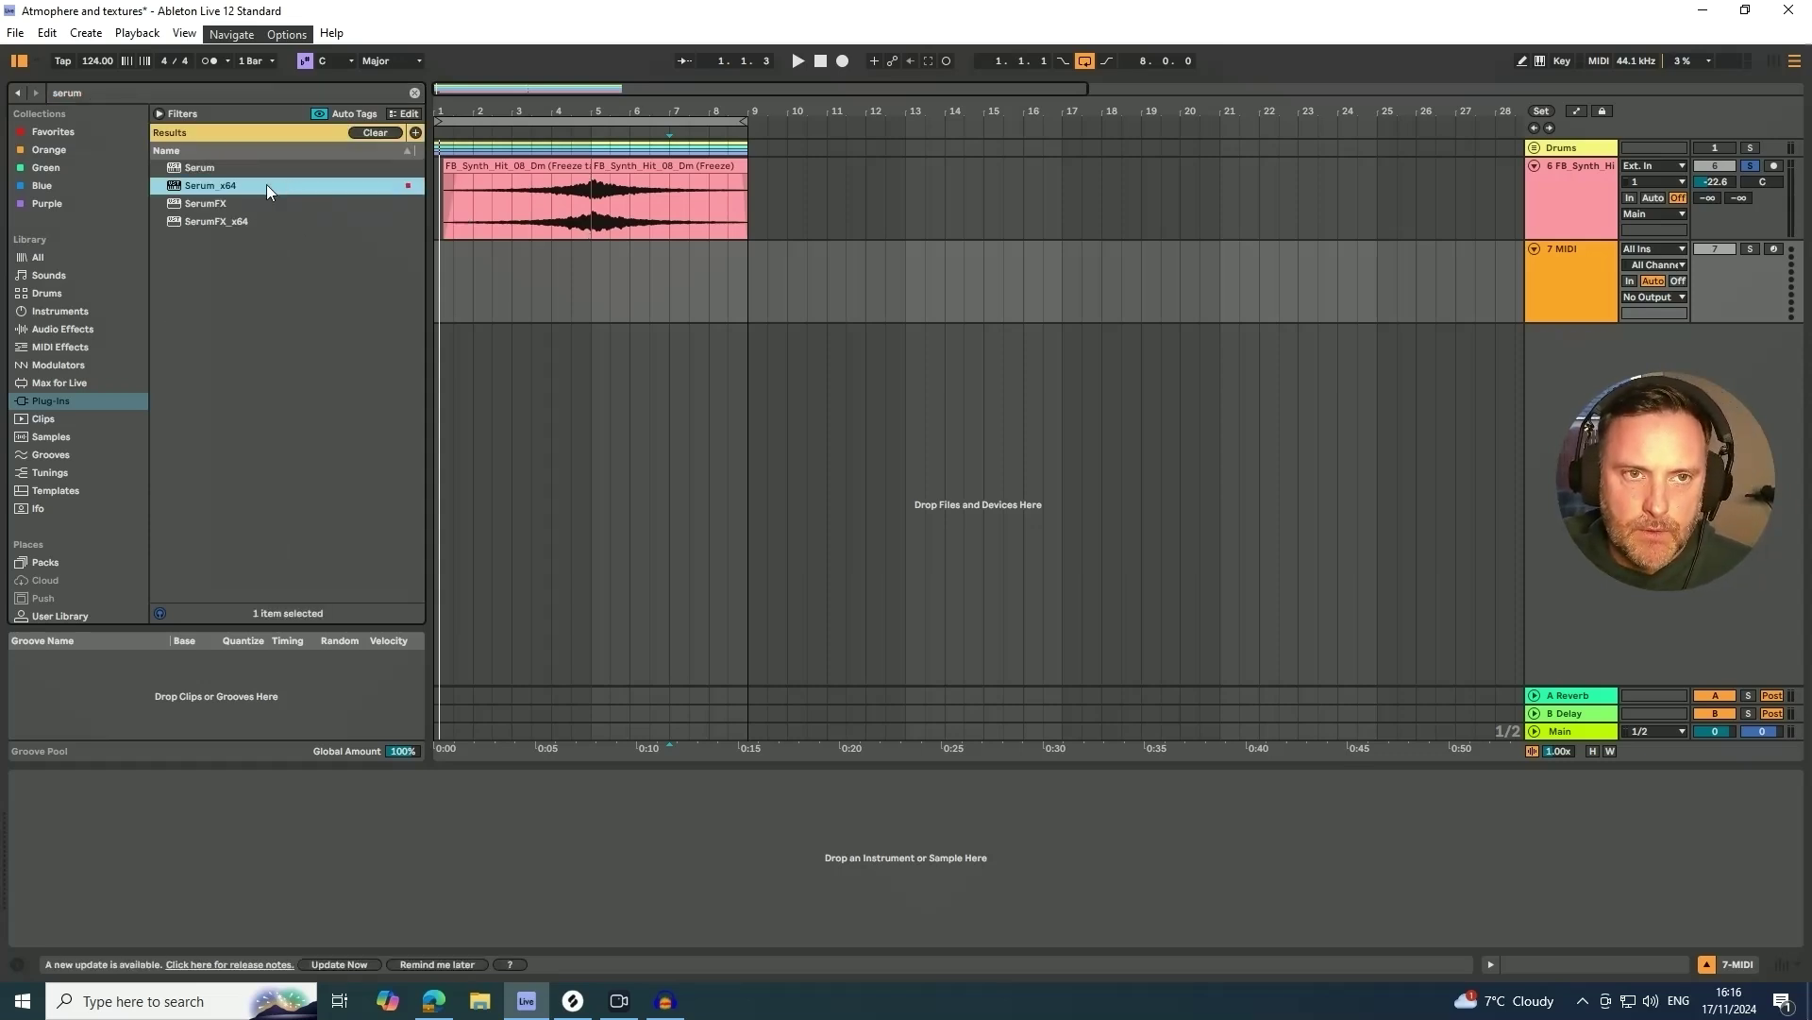
left_click_drag(266, 185, 522, 287)
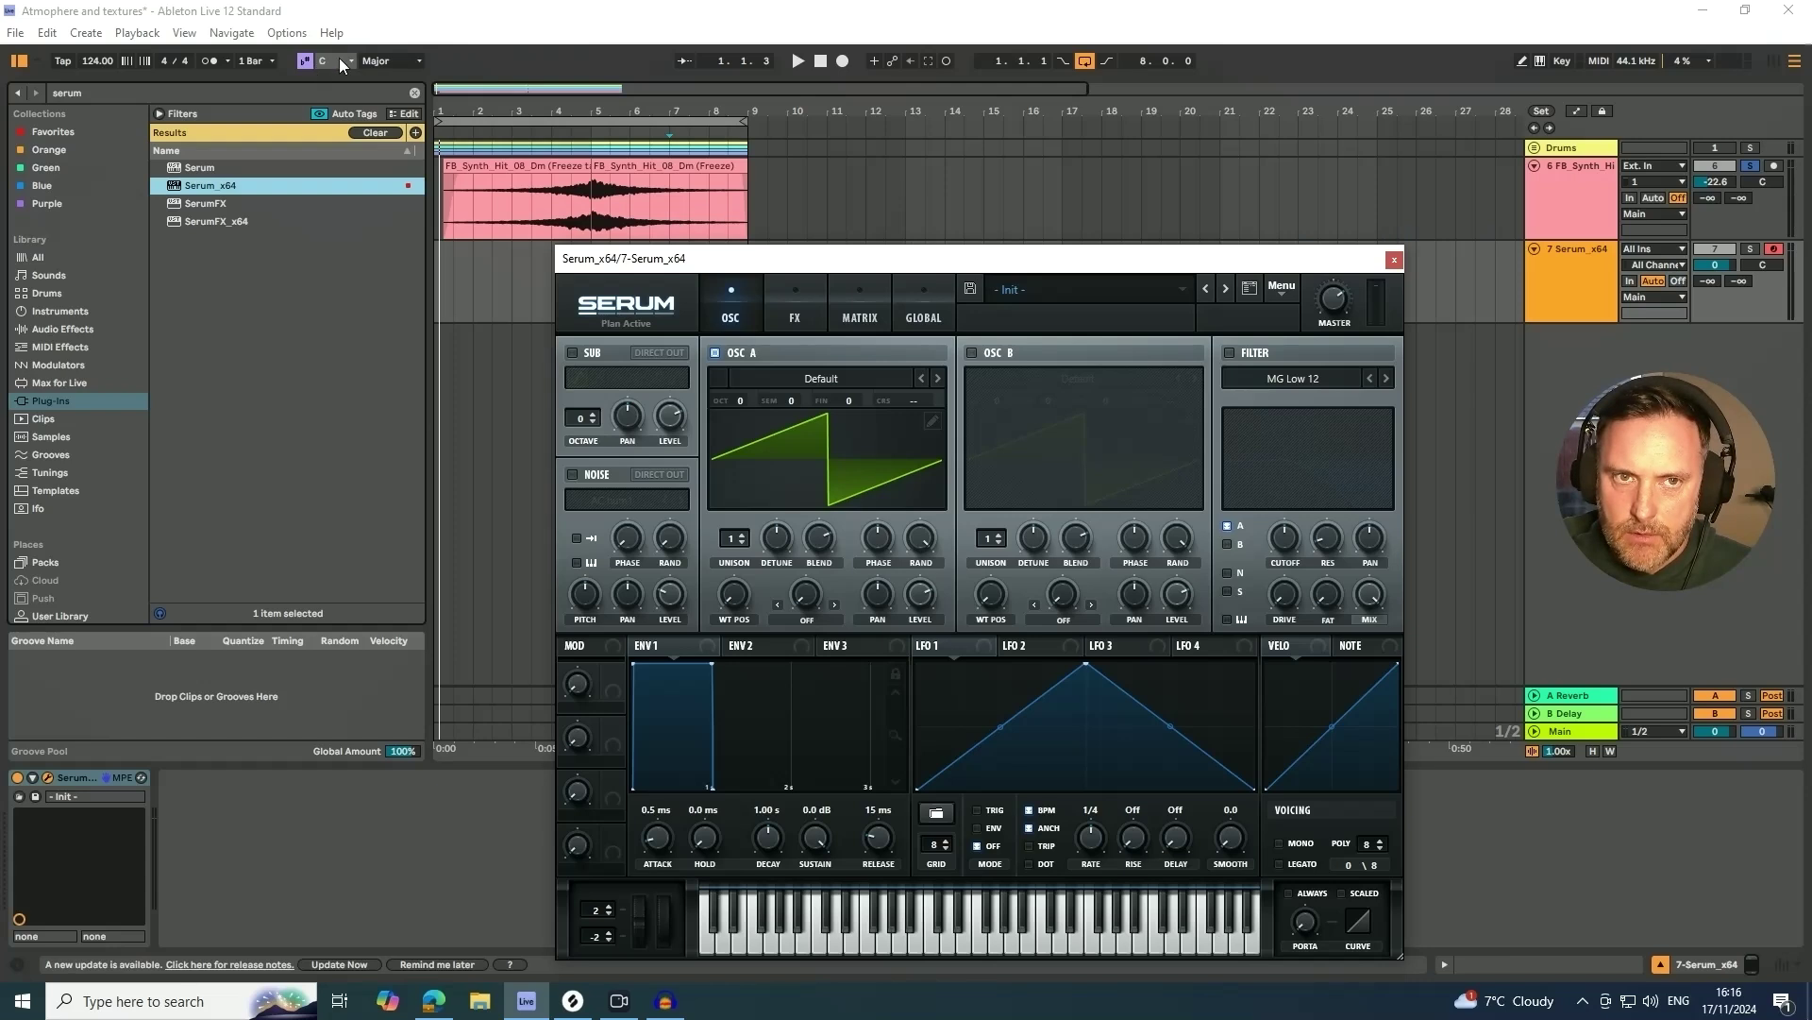
left_click(1395, 260)
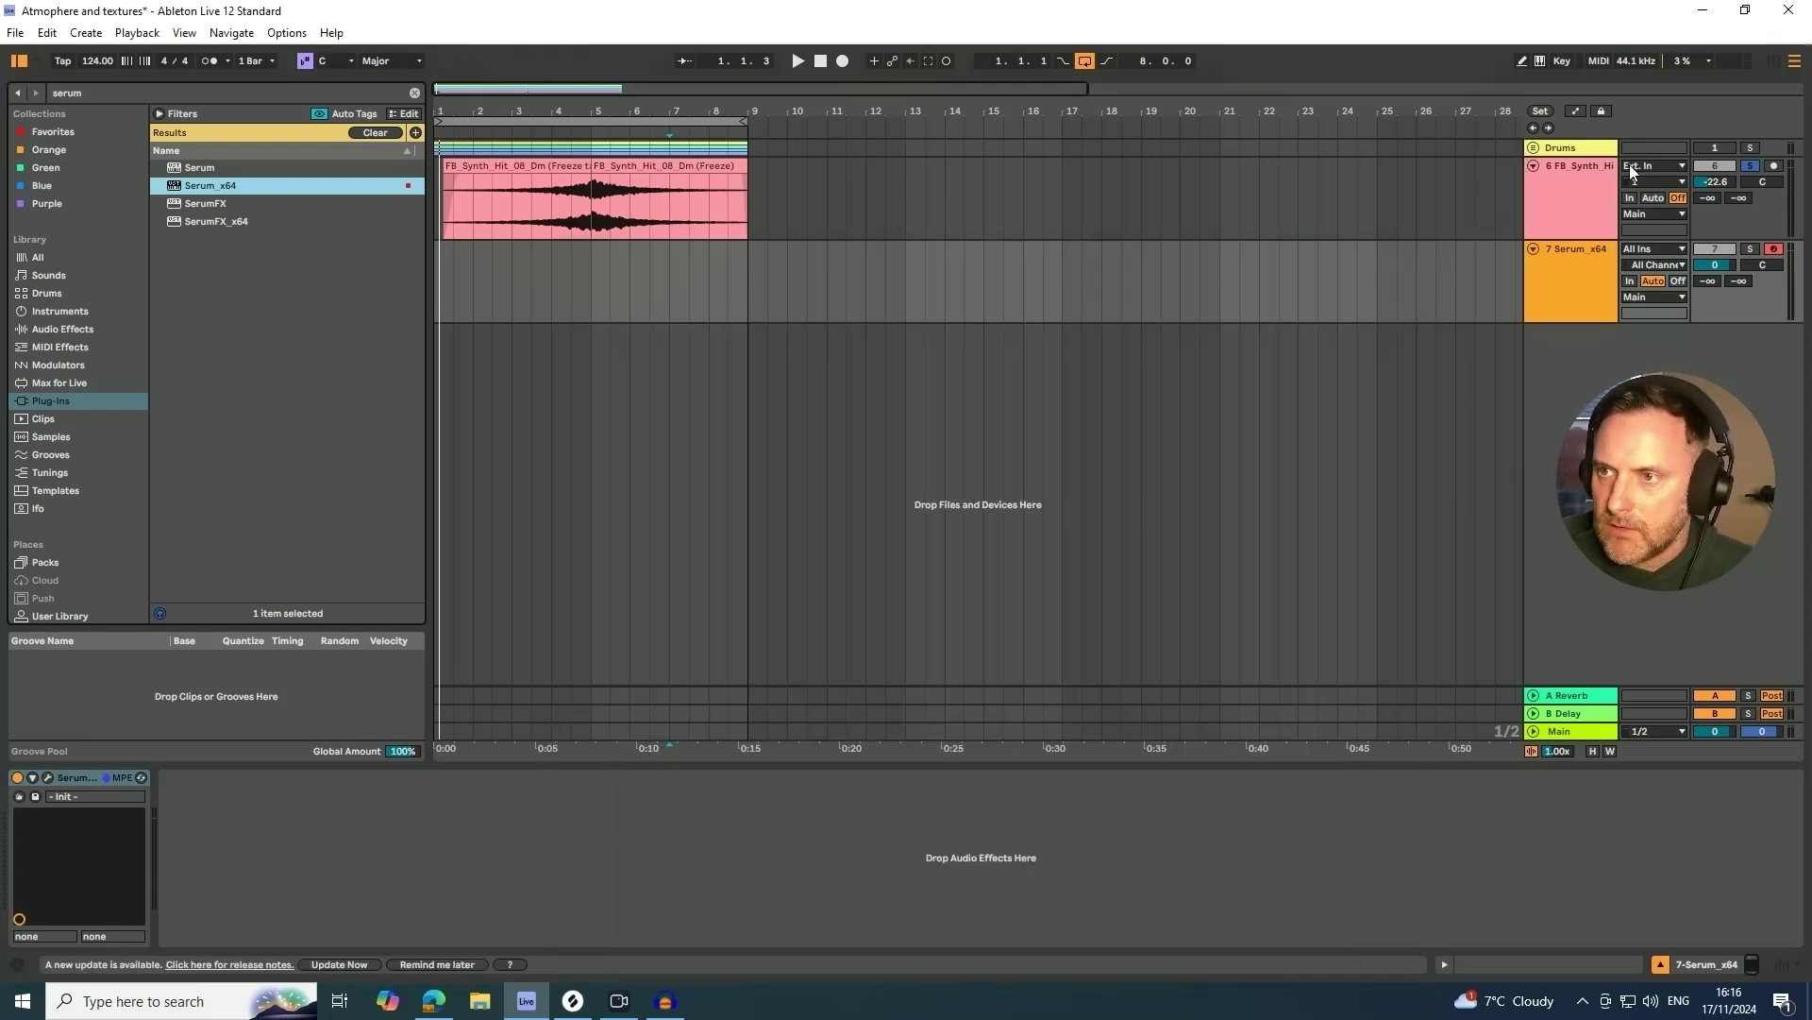
- Expand the Drums group and solo the MDH_124_1_Dm_syn_bass track together with the Serum track
left_click(1534, 148)
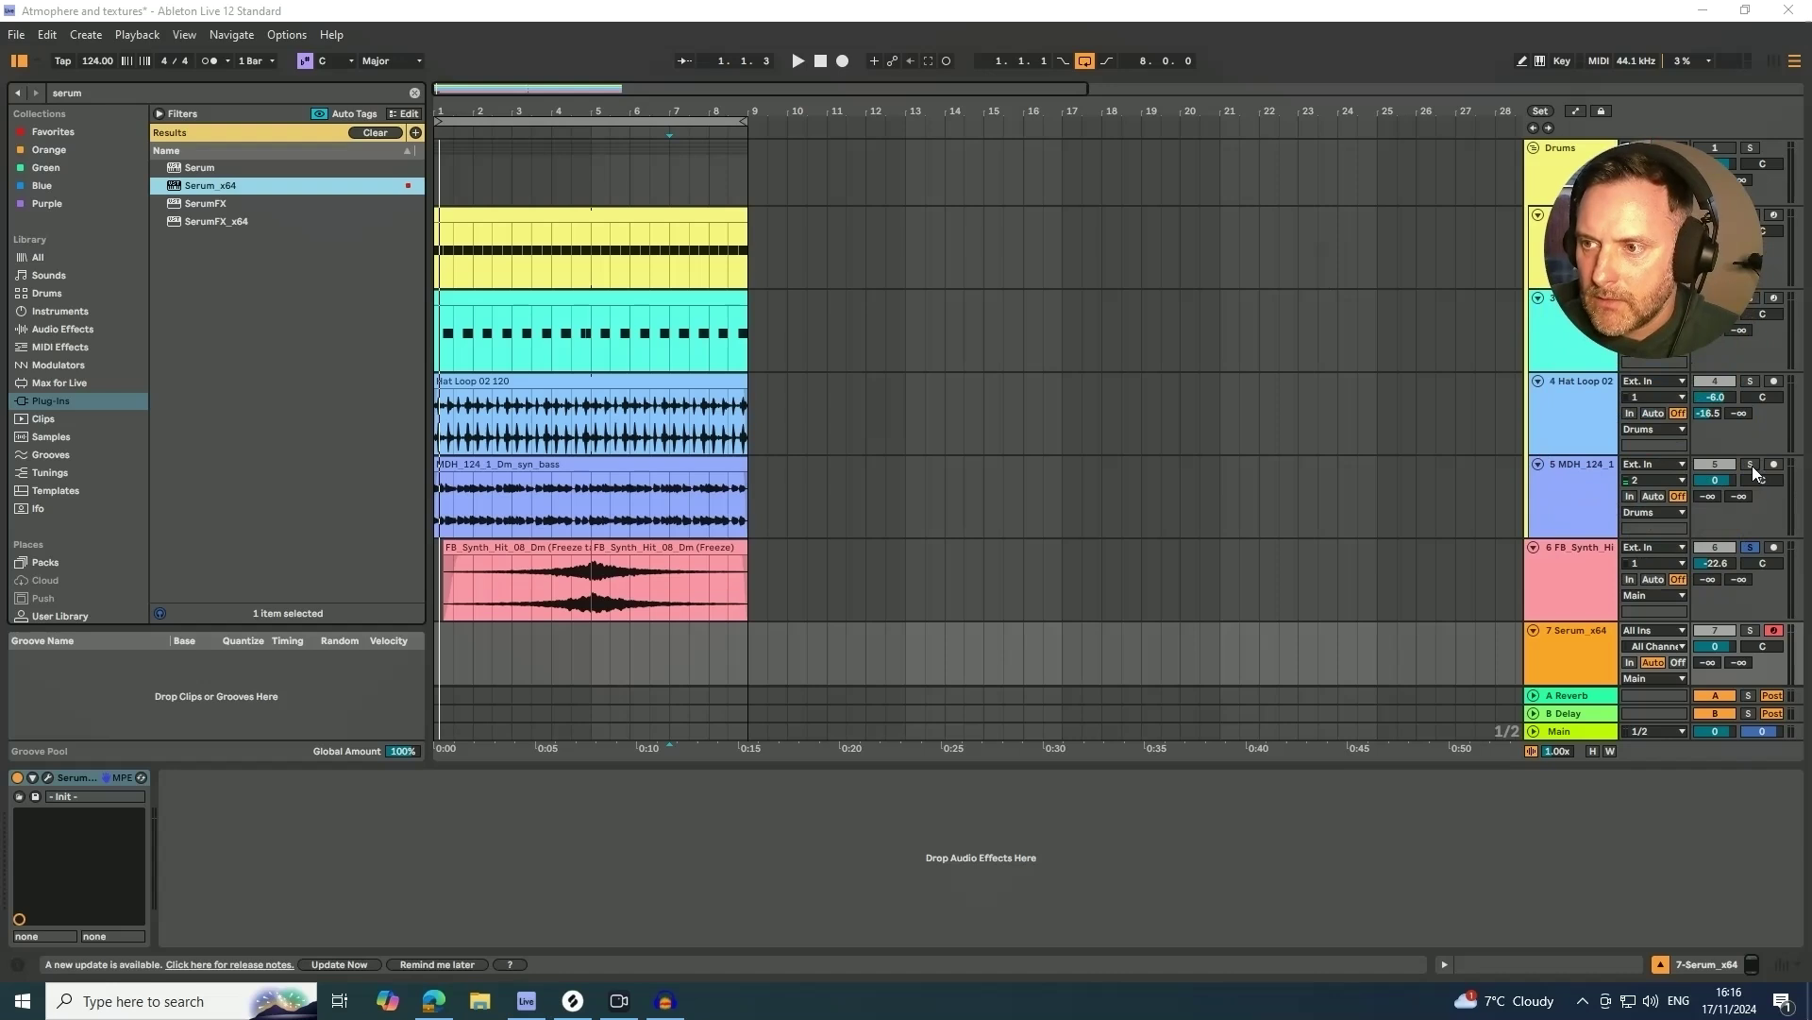
left_click(1750, 463)
scroll(1233, 481, "down", 1)
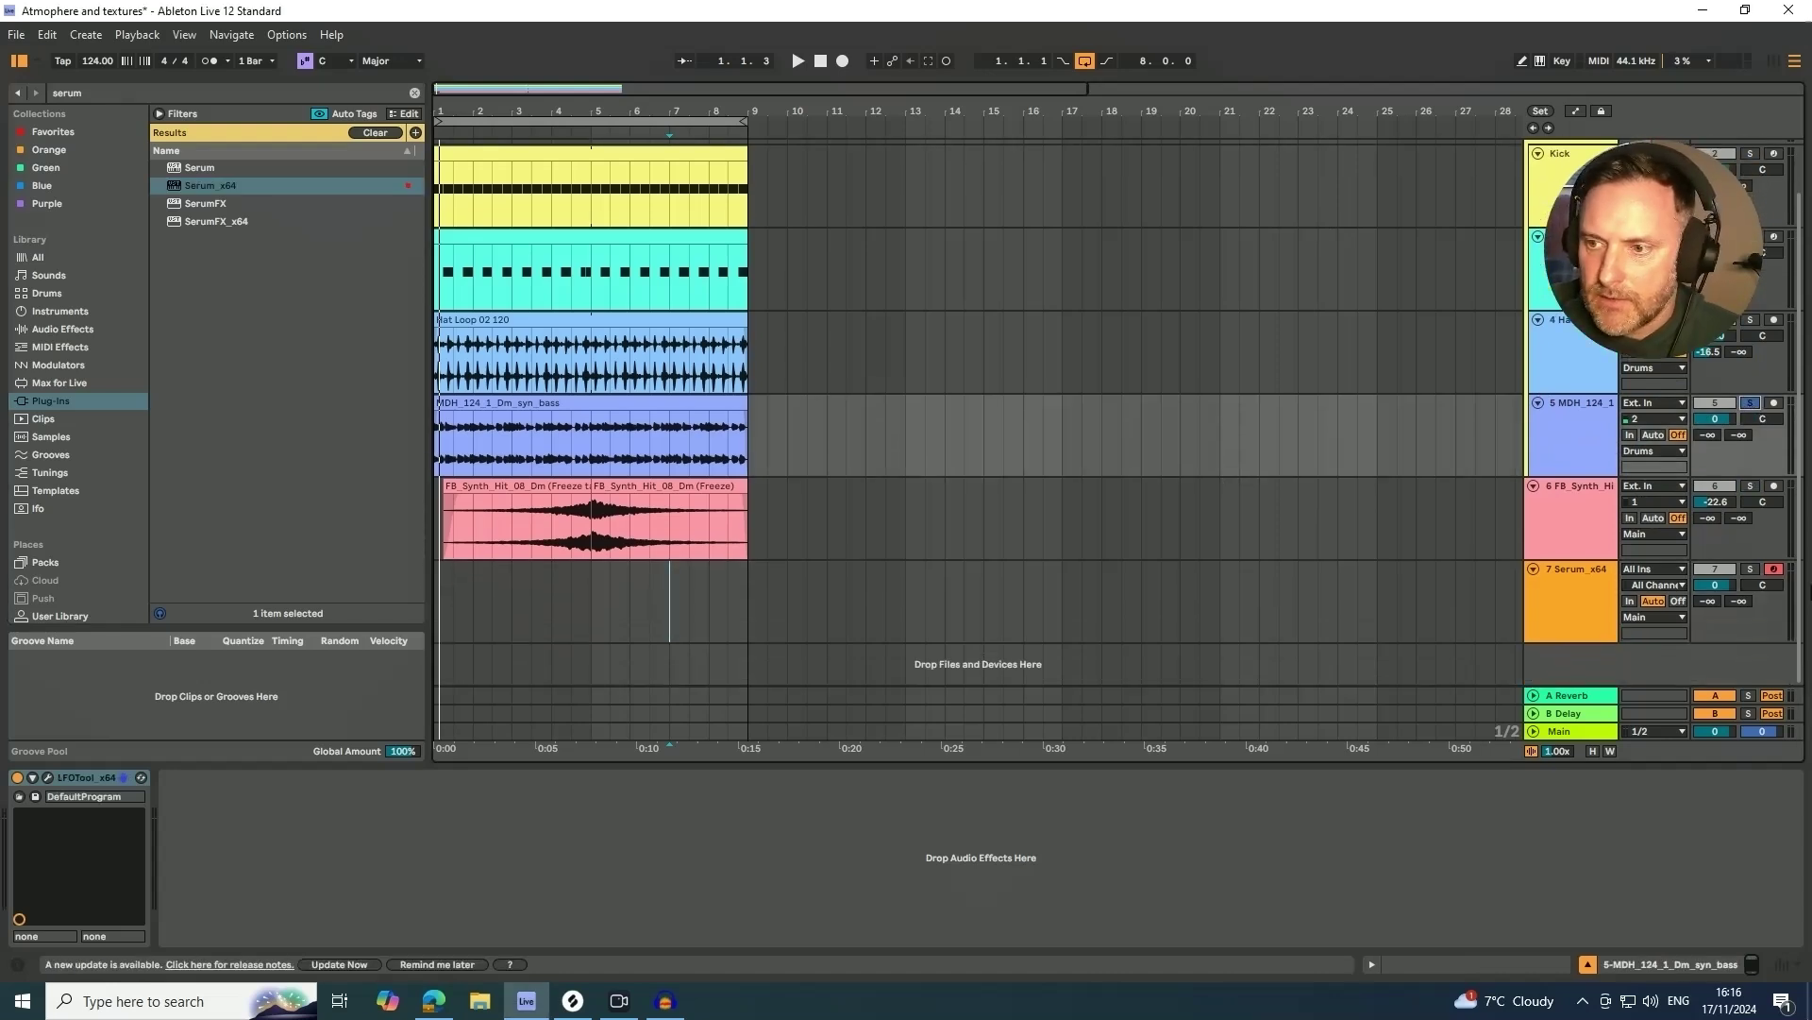
left_click(1749, 568, "ctrl")
- Open Serum on its track and search its preset browser for "tinlicker"
left_click(1584, 585)
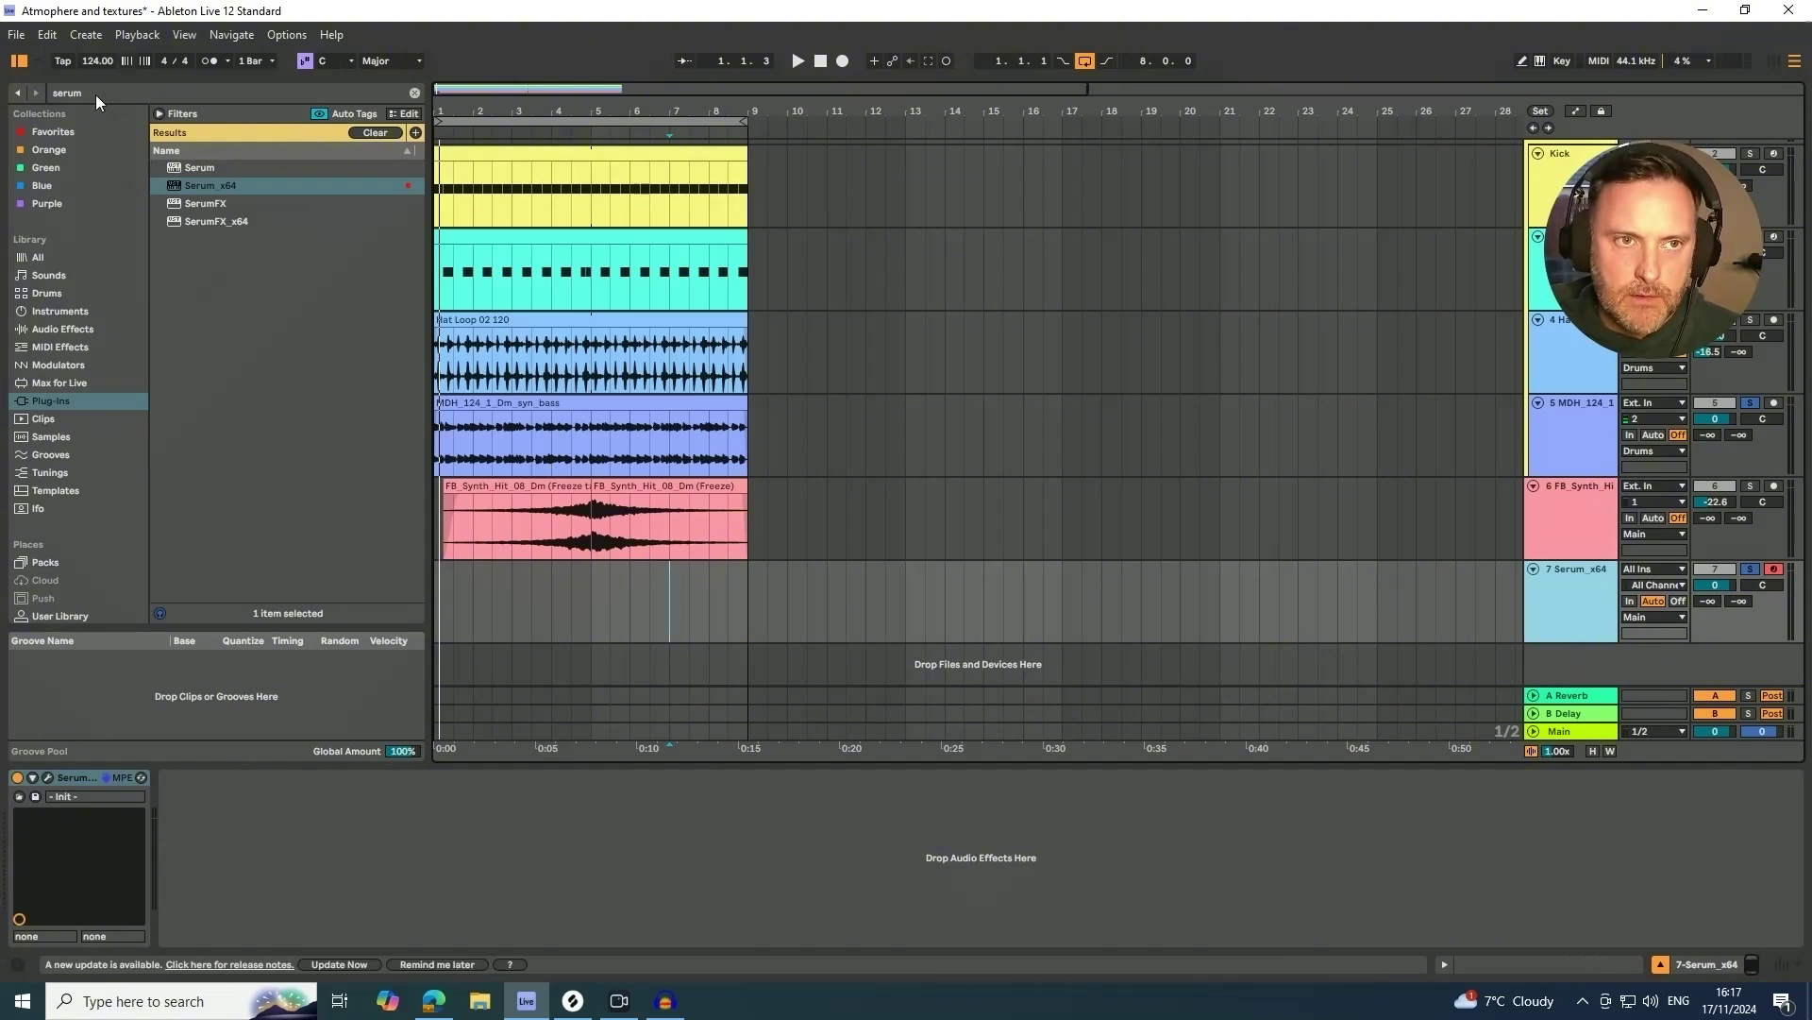
left_click(47, 779)
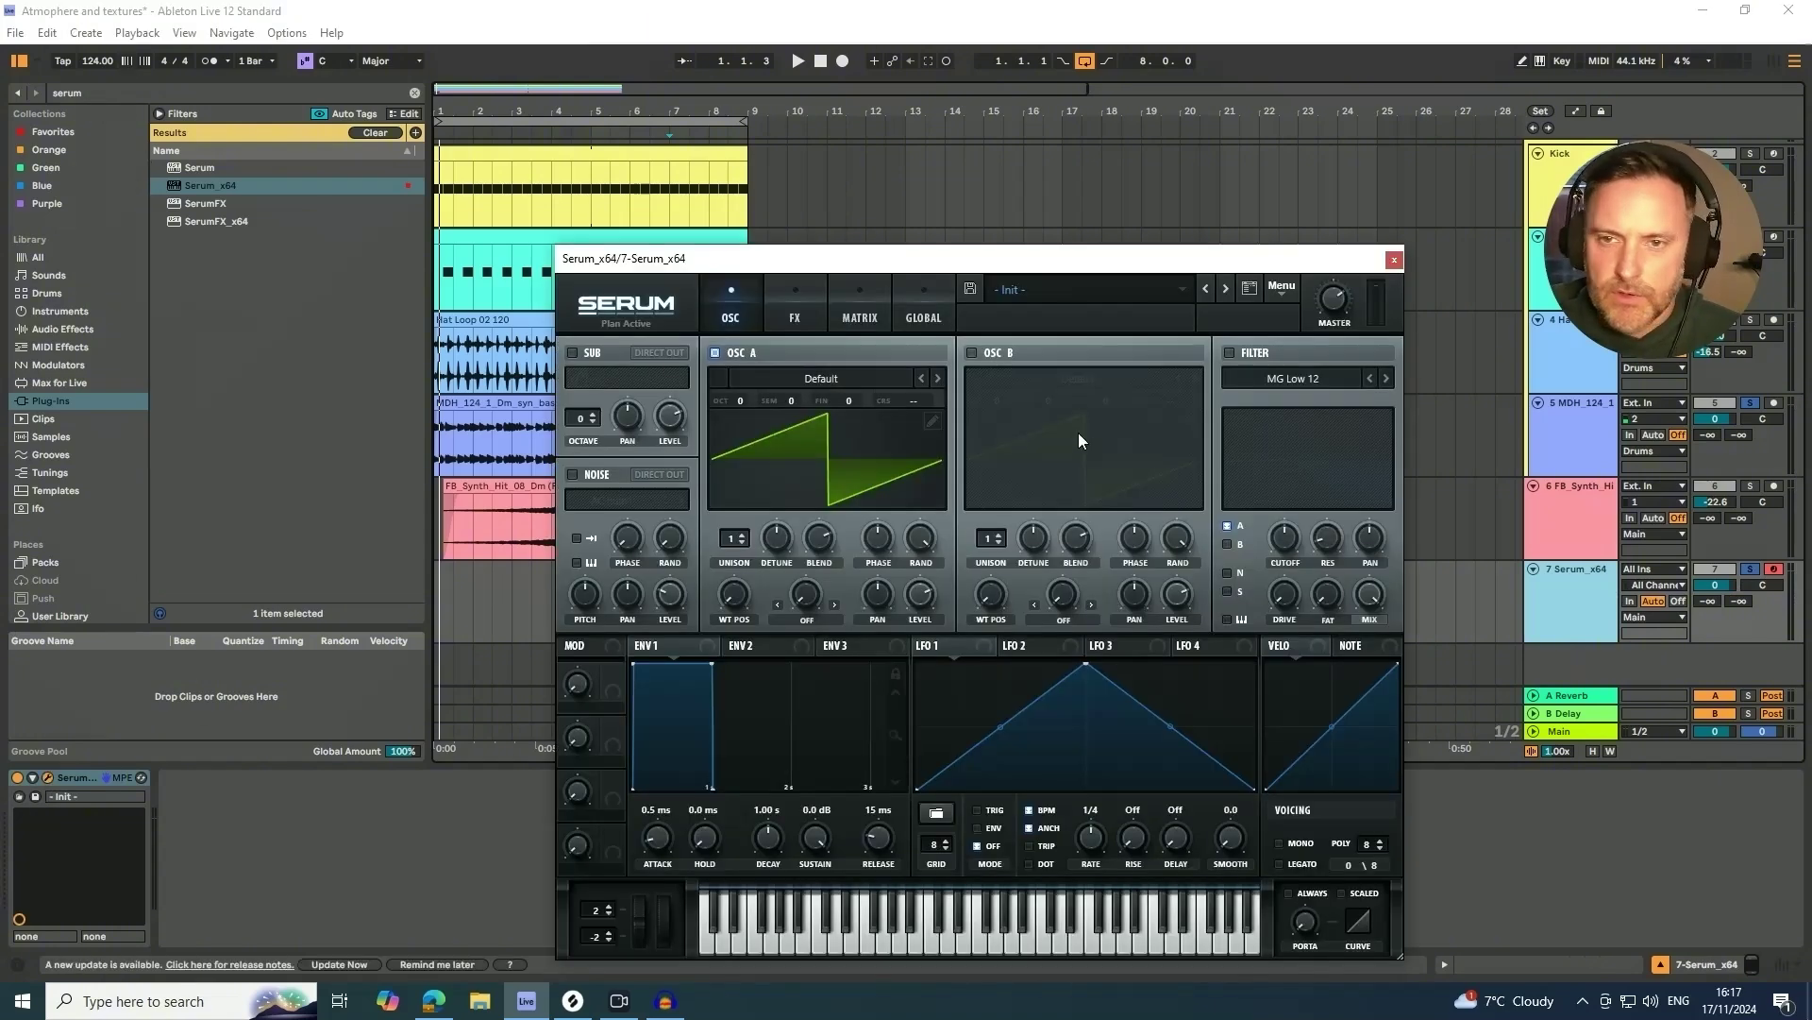
left_click(1249, 288)
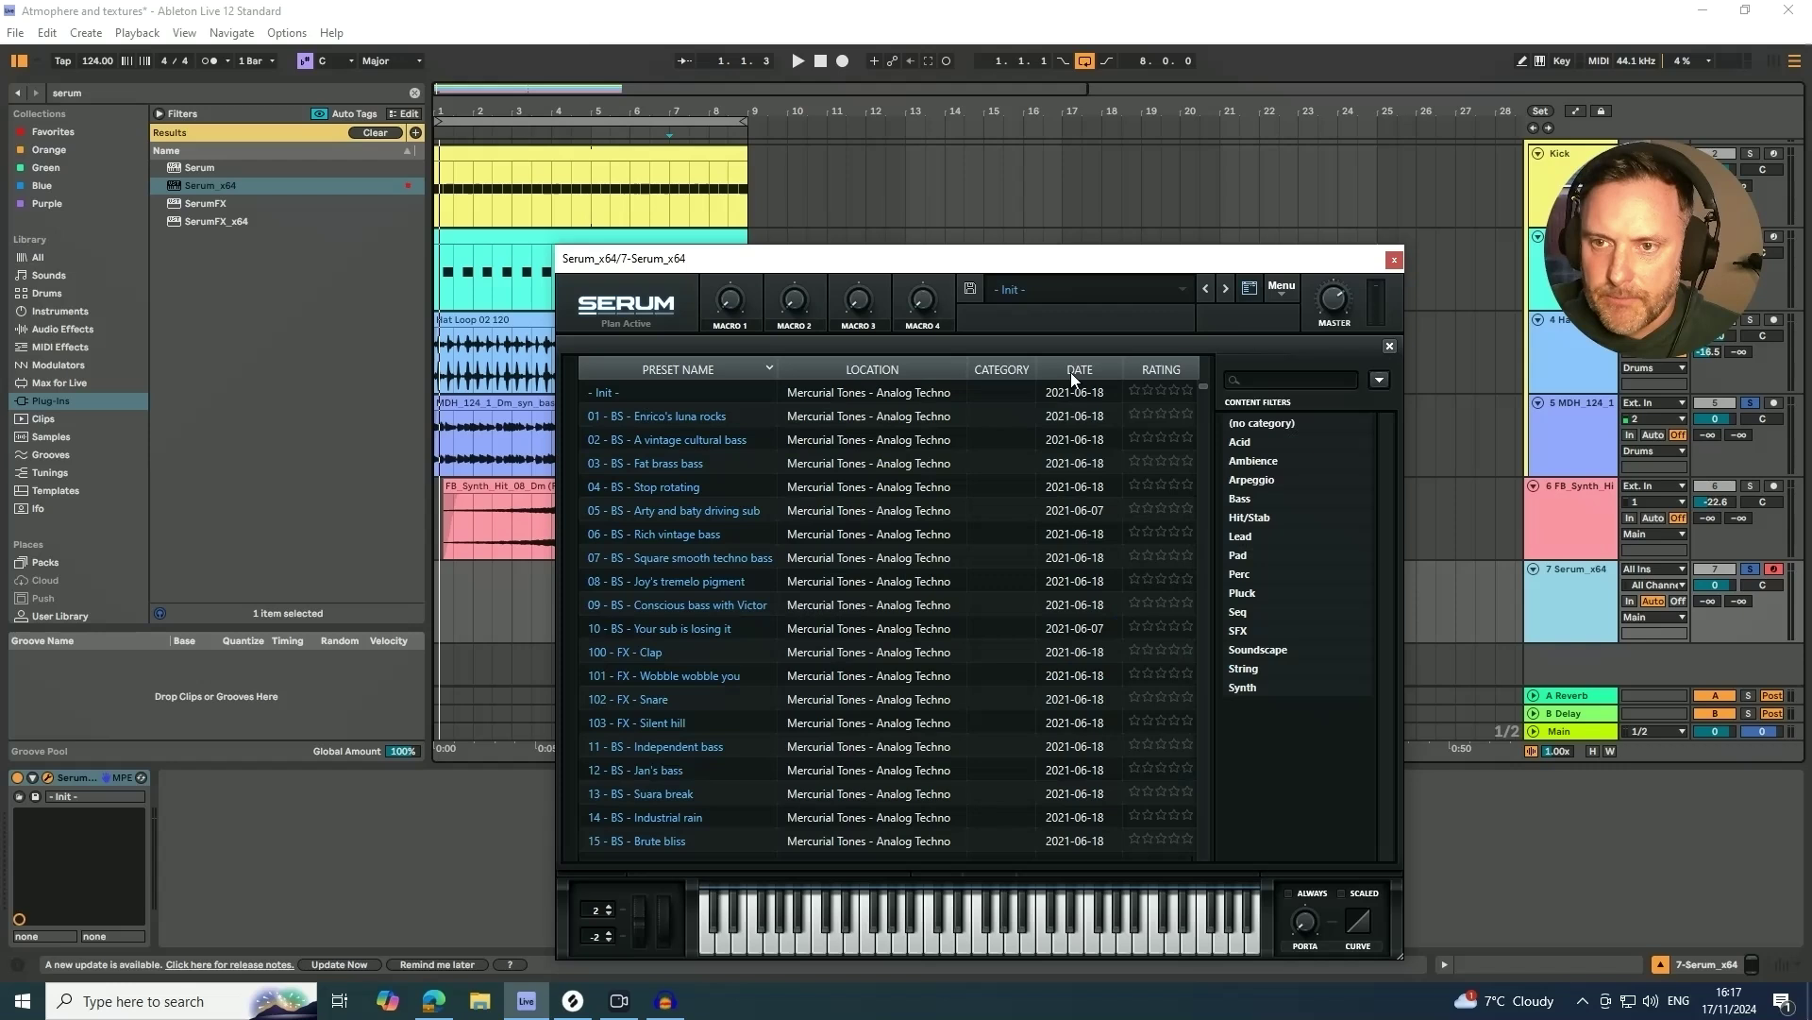
left_click(1284, 378)
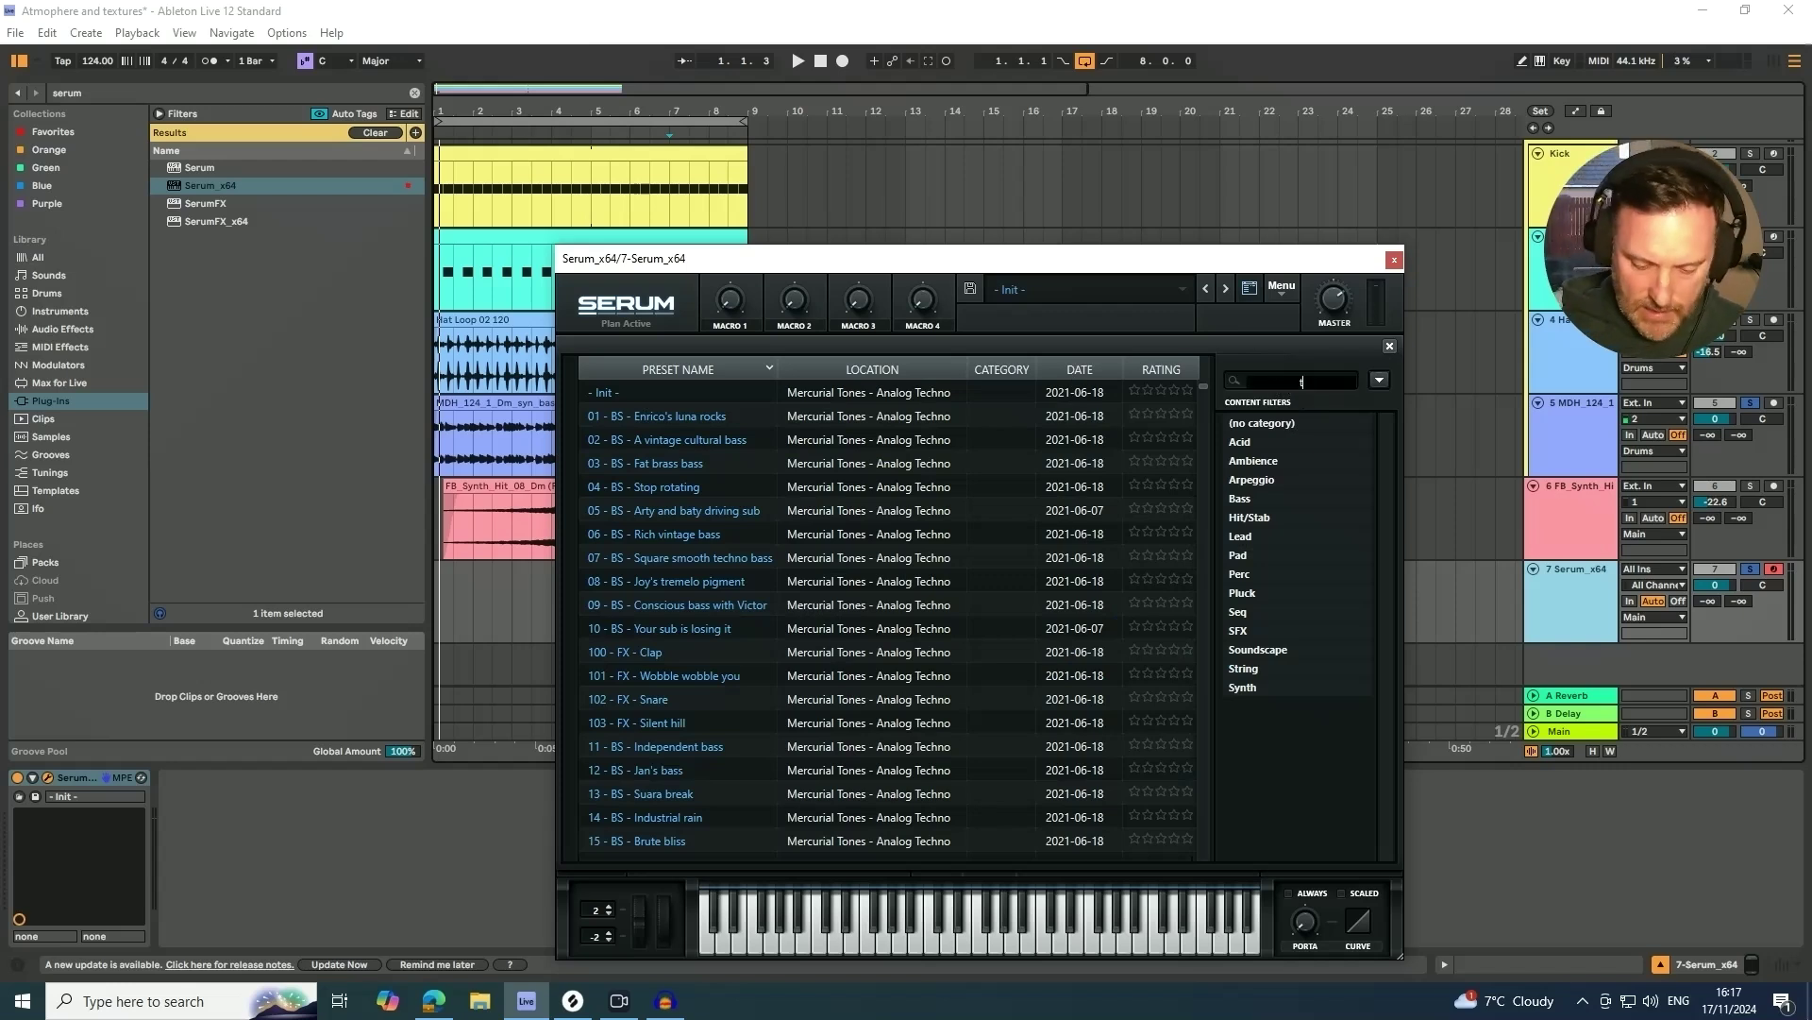
type("tinlick")
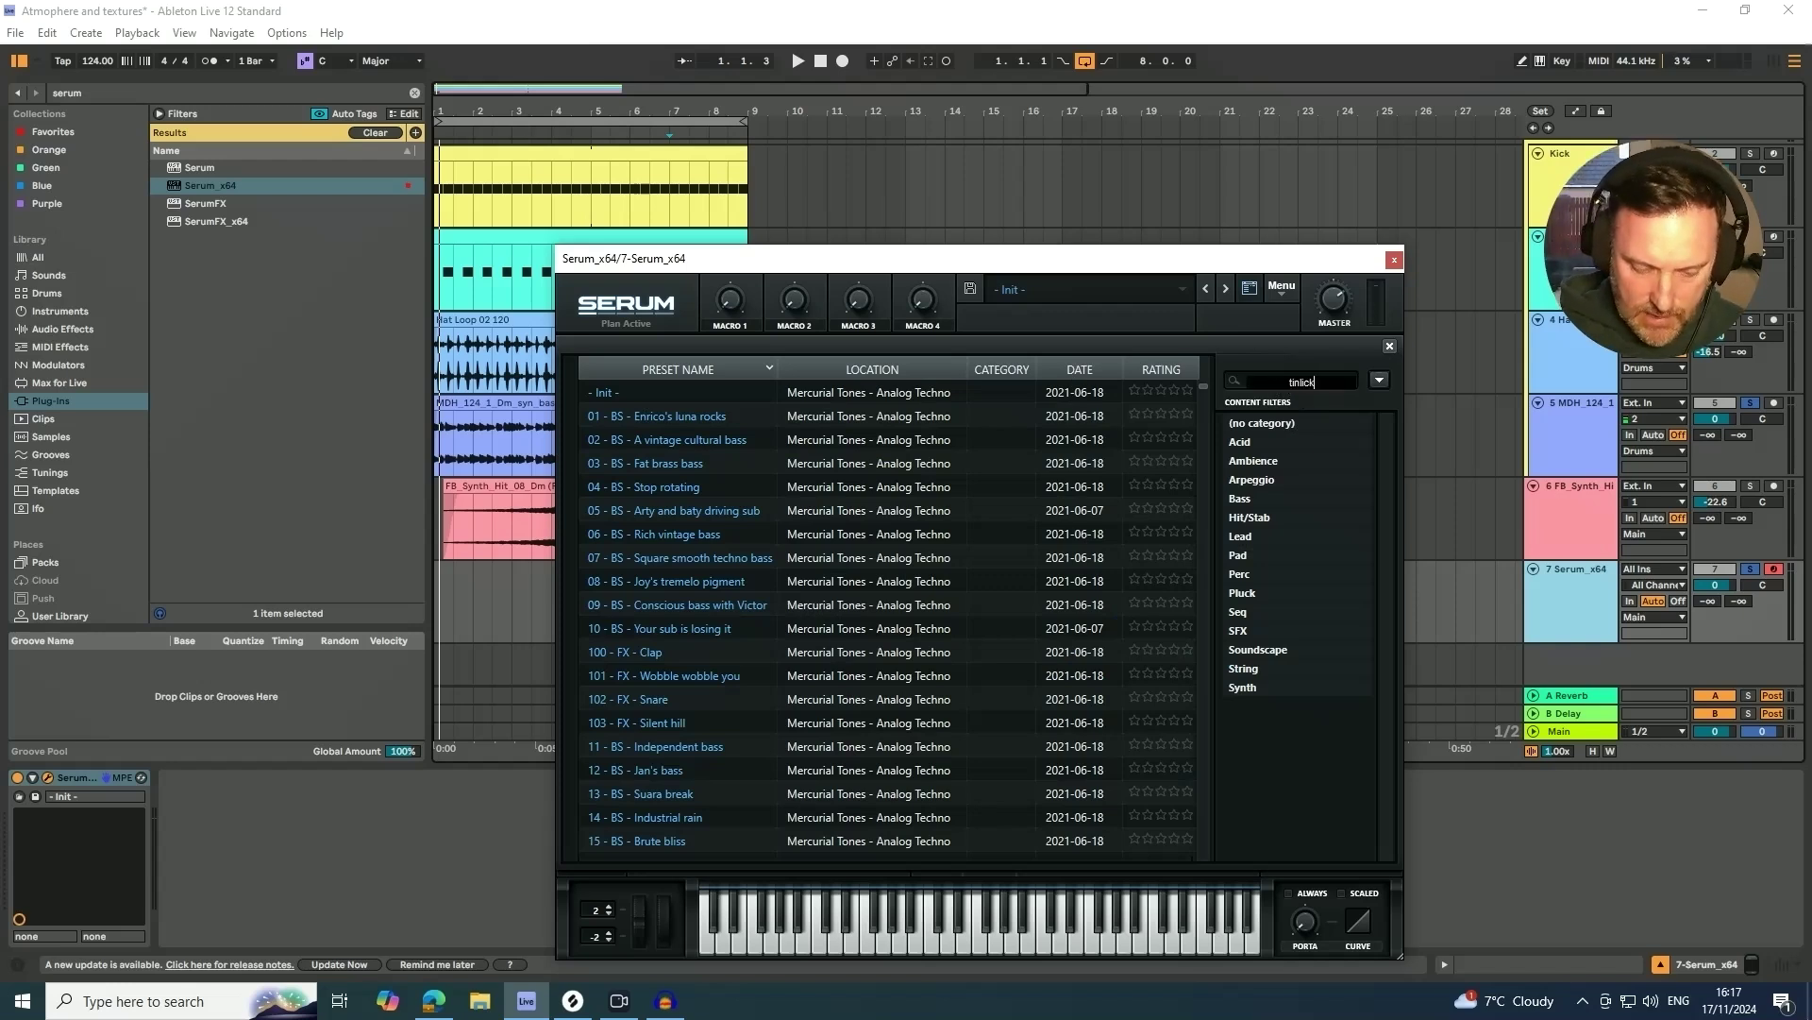
type("er")
key("Return")
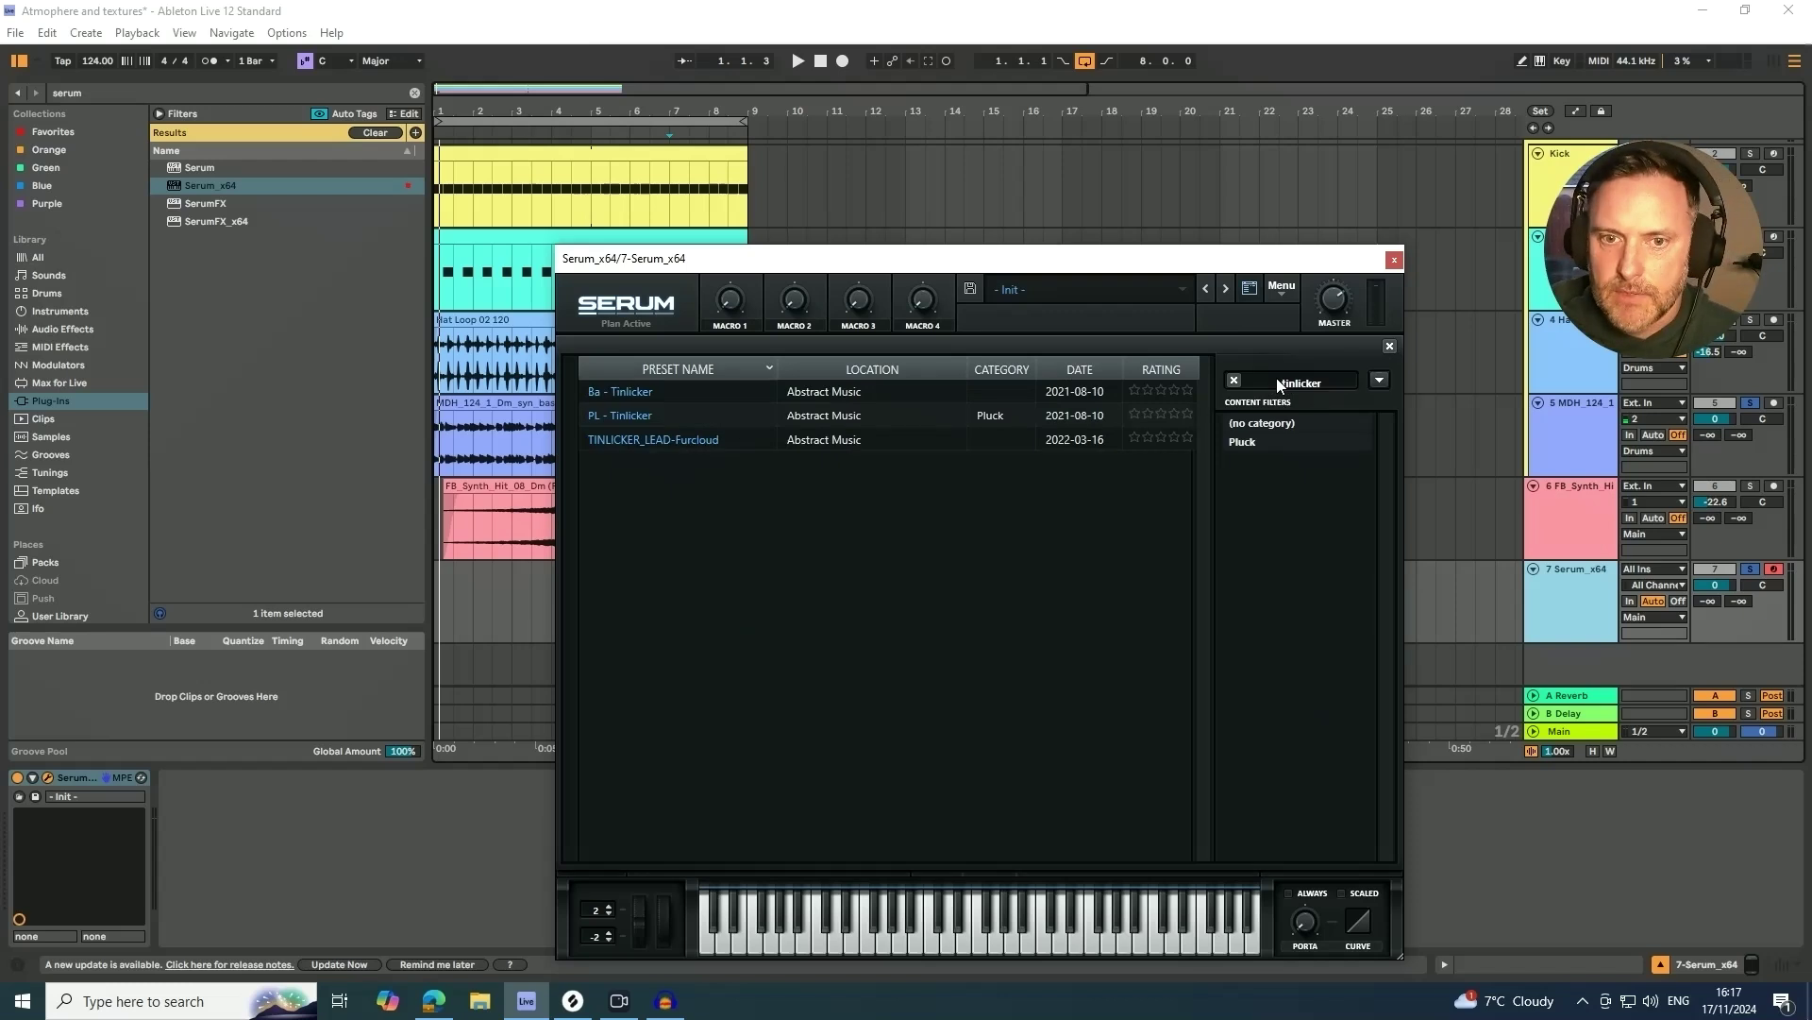
- Audition TINLICKER_LEAD-Furcloud with the Serum track volume at -8.6 dB, and load PL - Tinlicker instead before closing the Serum window
left_click(701, 438)
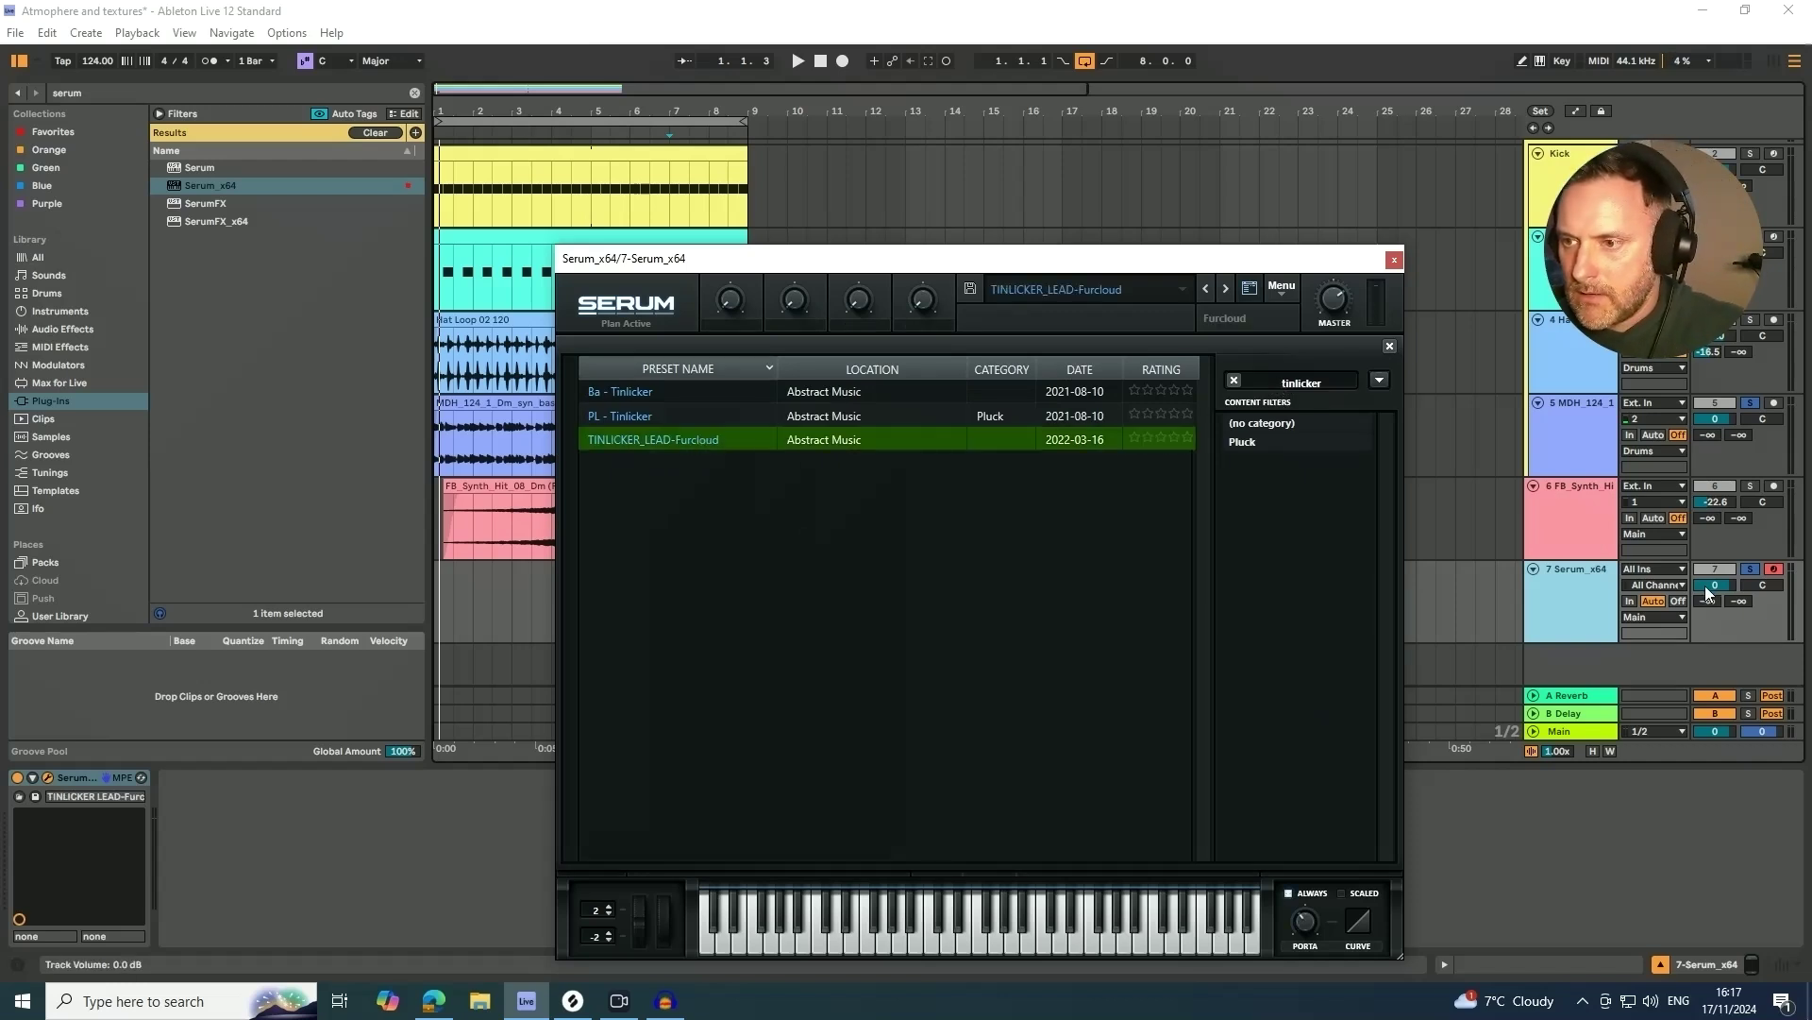
left_click_drag(1706, 587, 1706, 583)
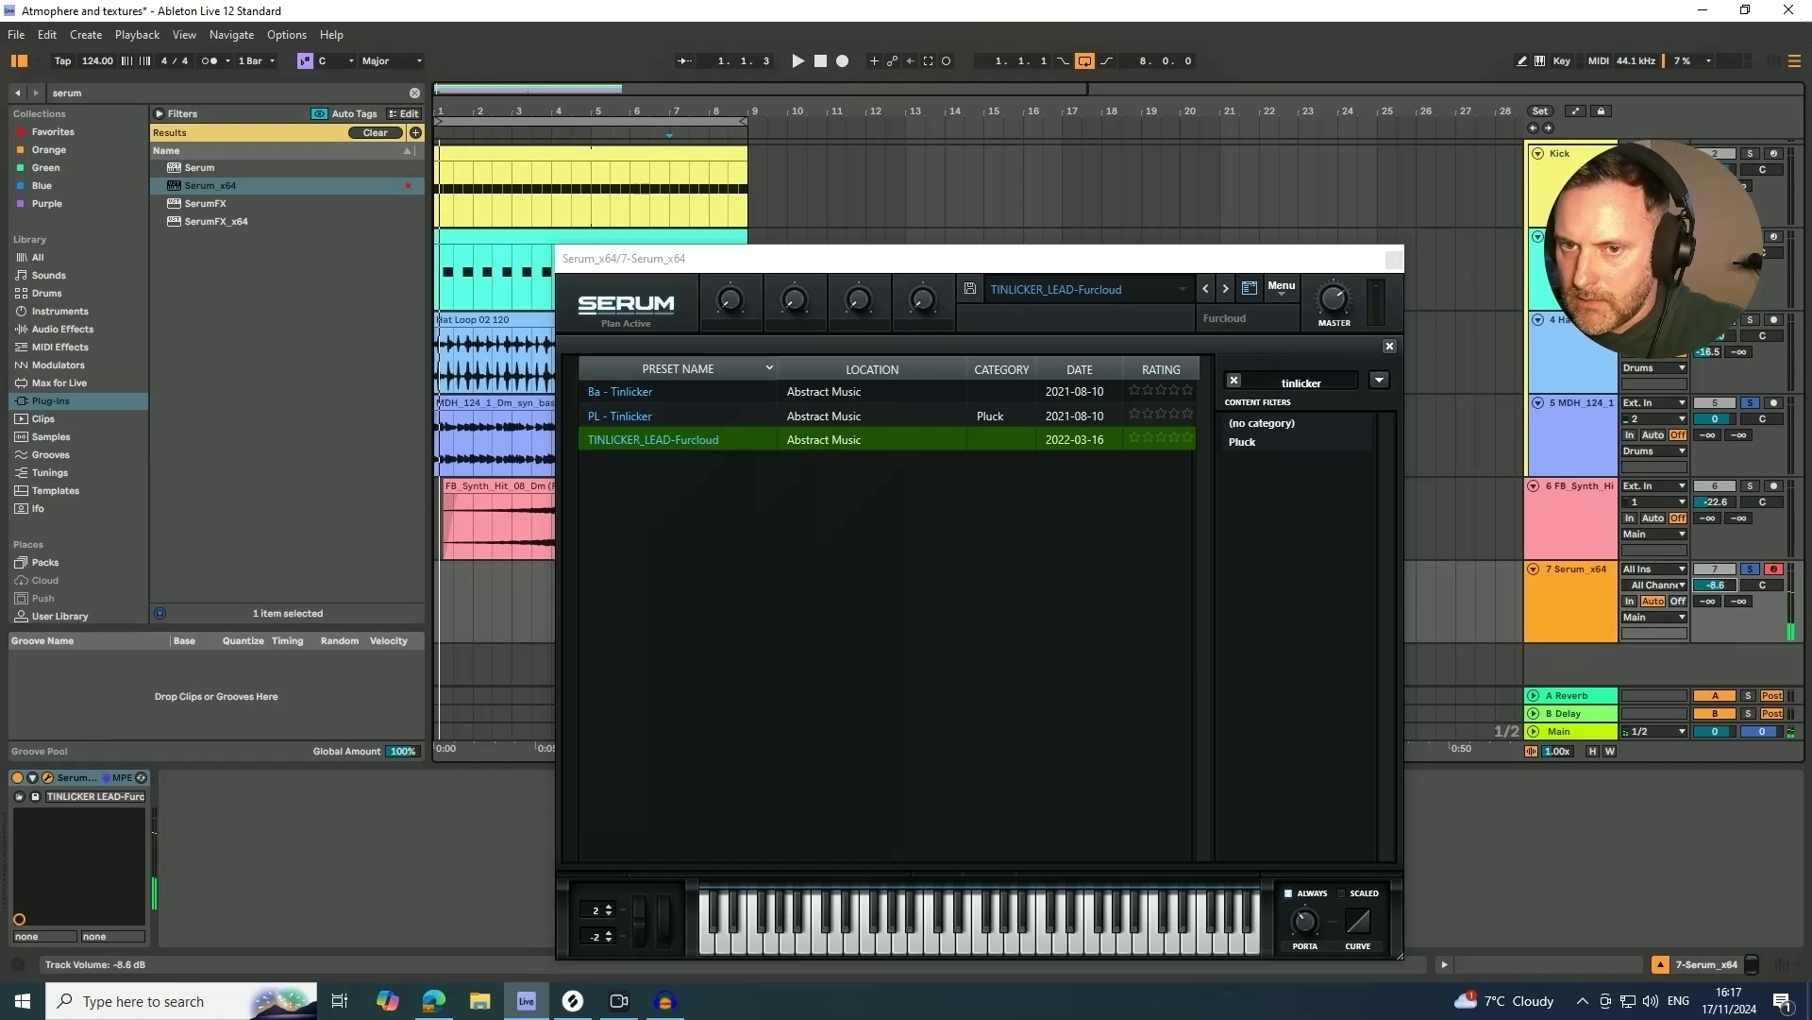
left_click(653, 417)
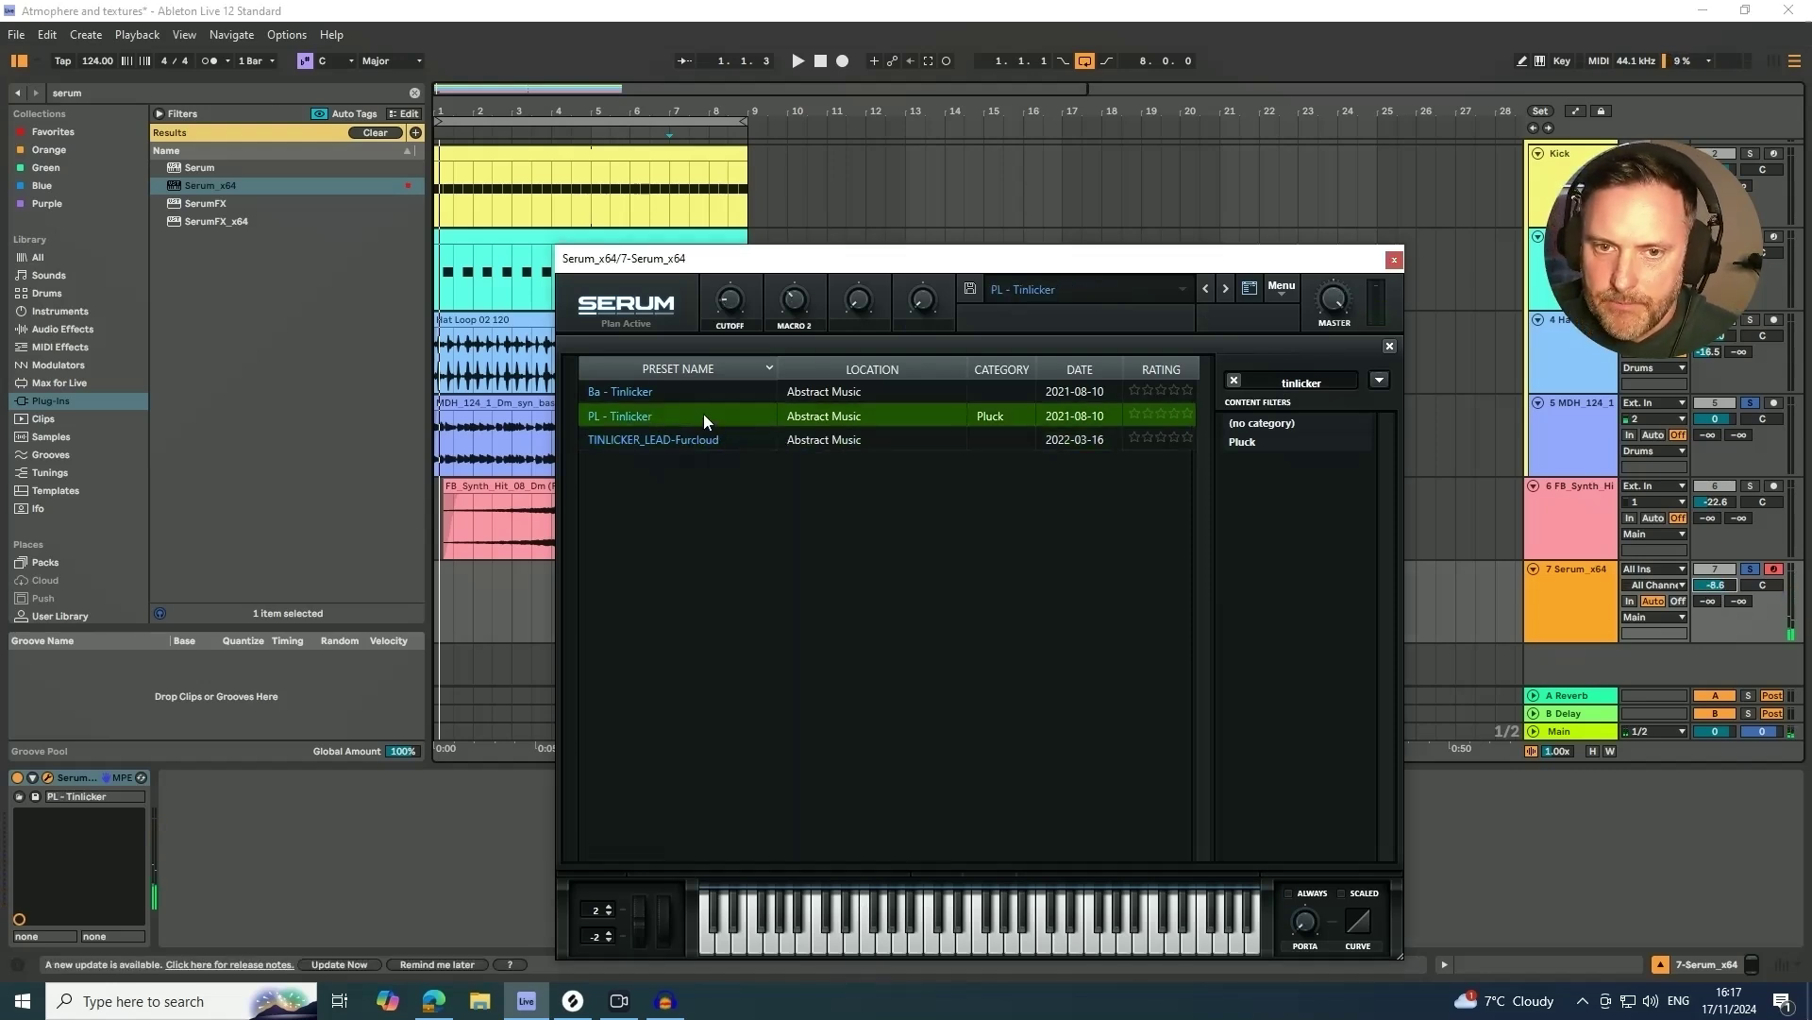
left_click(1394, 260)
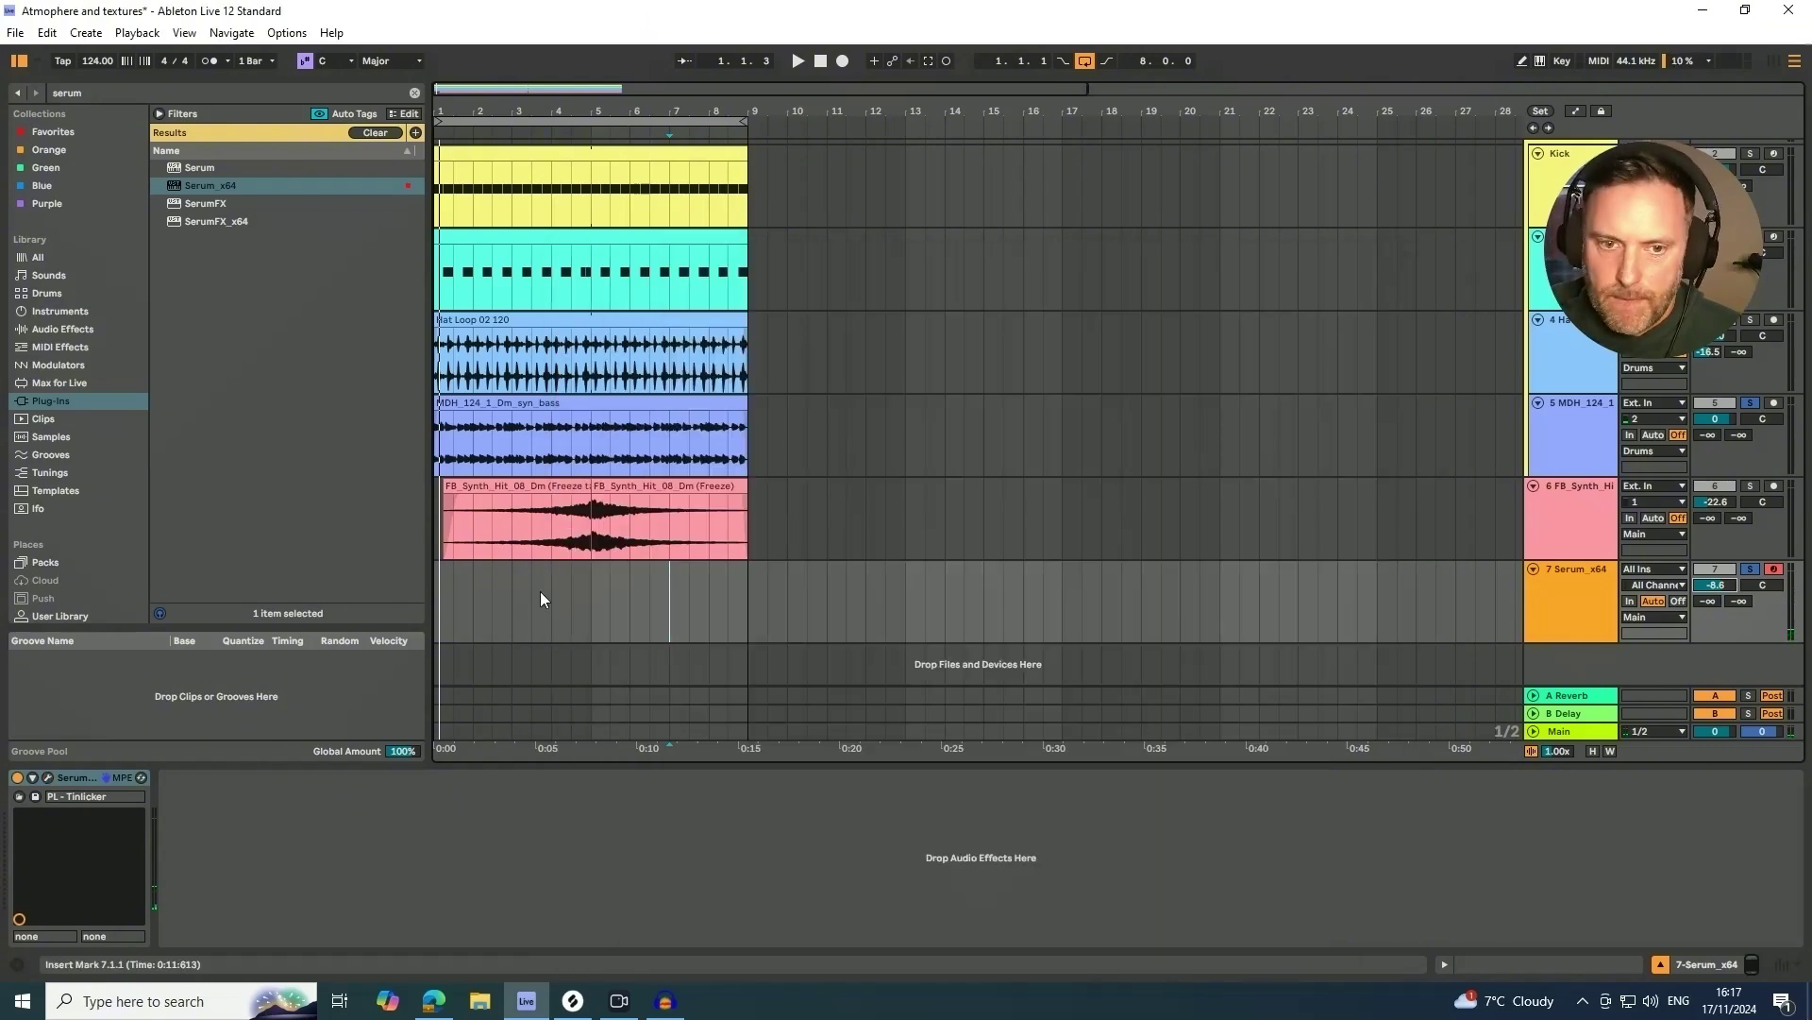
- Insert an empty MIDI clip on the Serum track from 1.1.1 to 1.3.1
left_click_drag(434, 576, 446, 574)
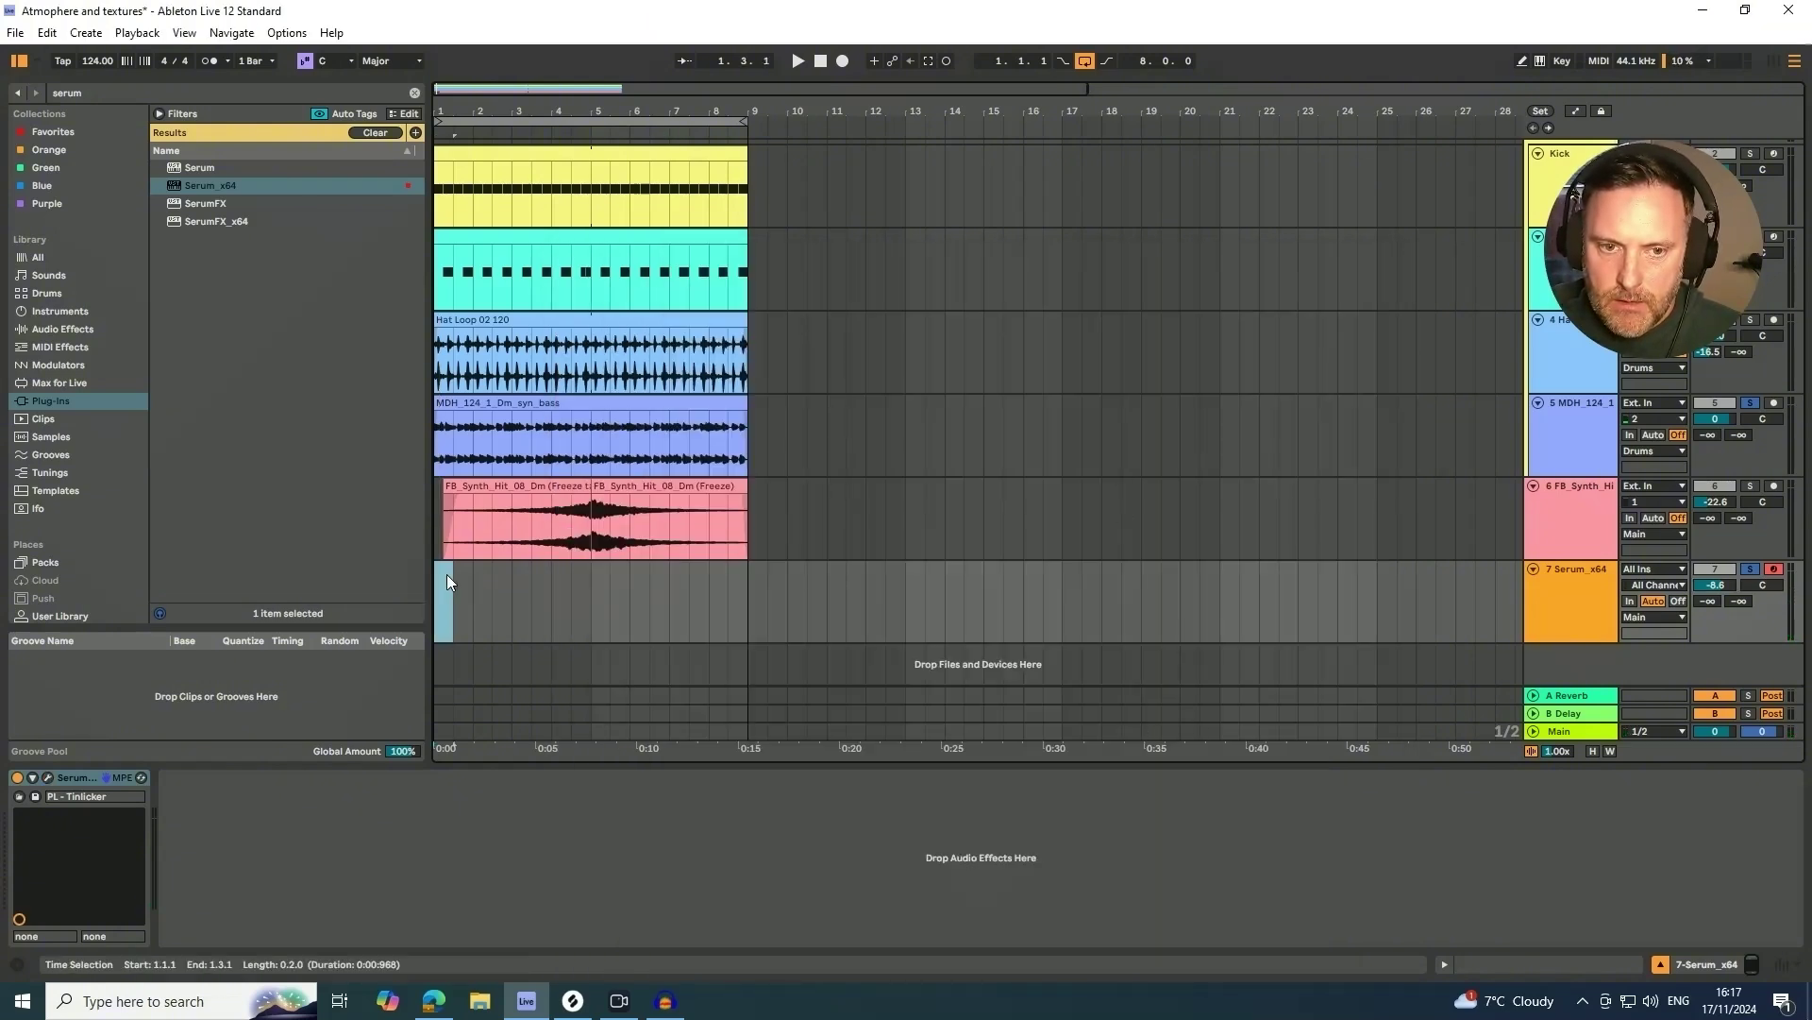
right_click(443, 570)
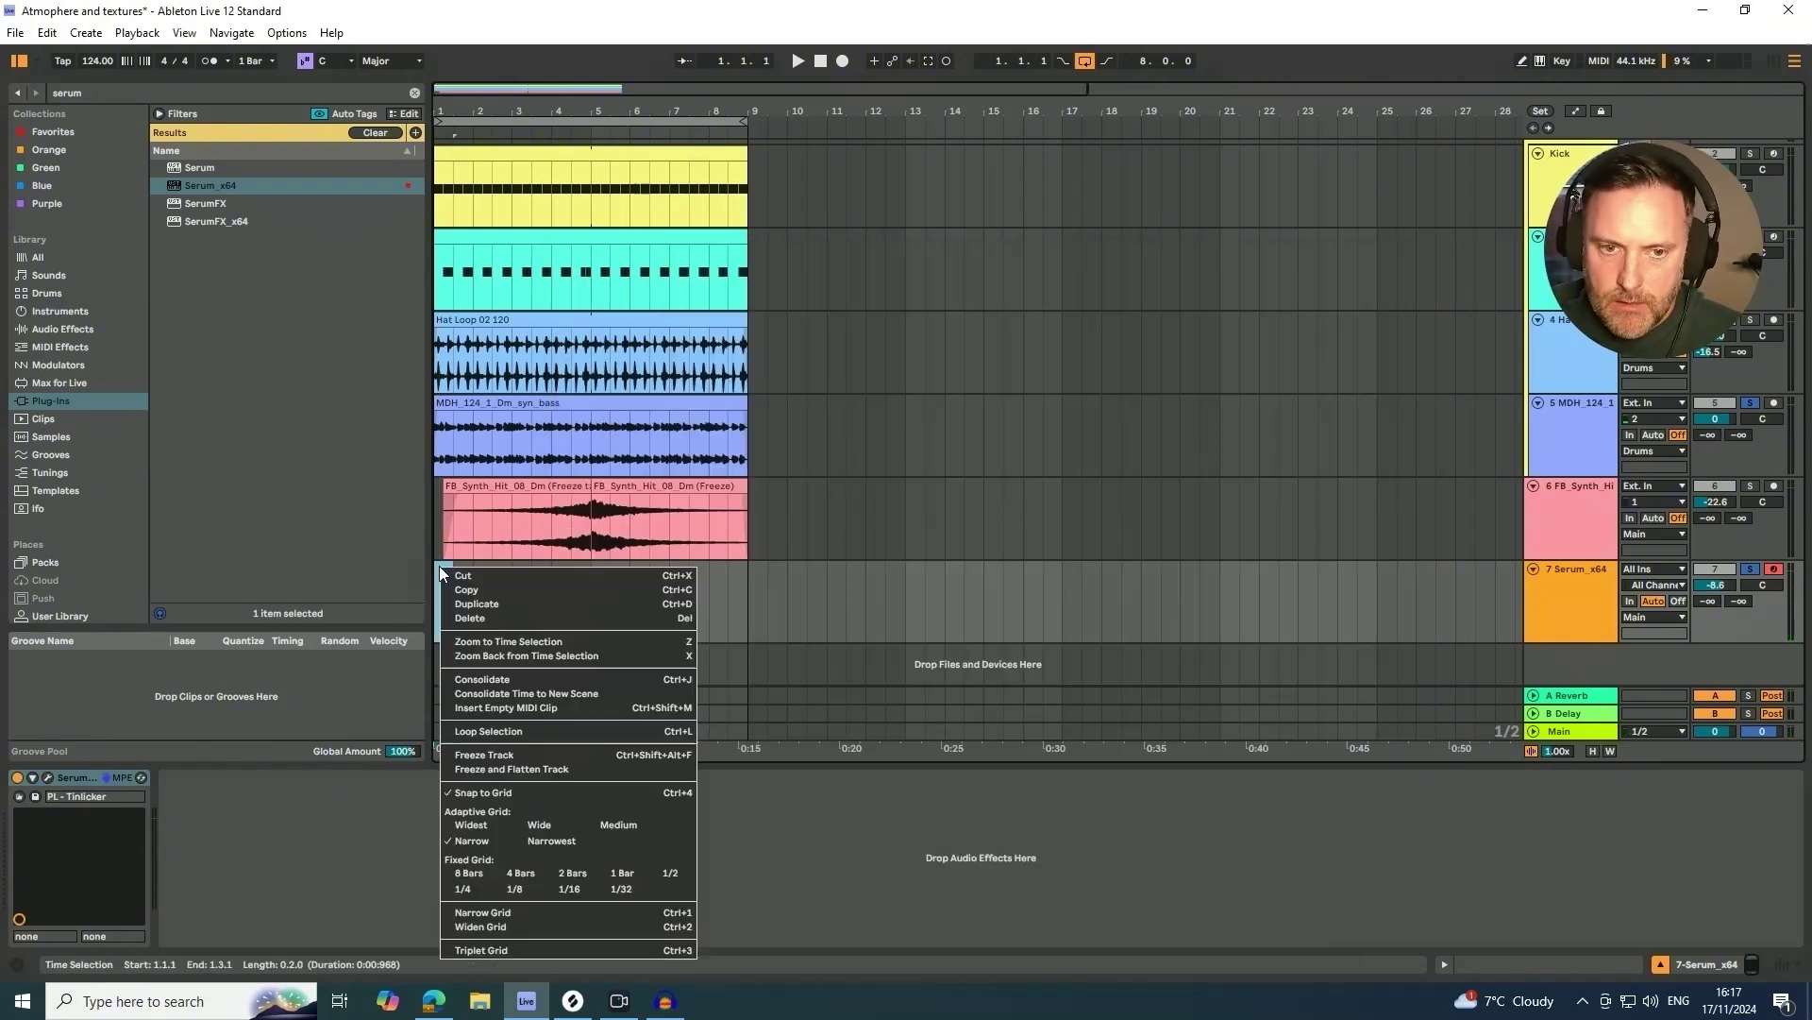
left_click(511, 707)
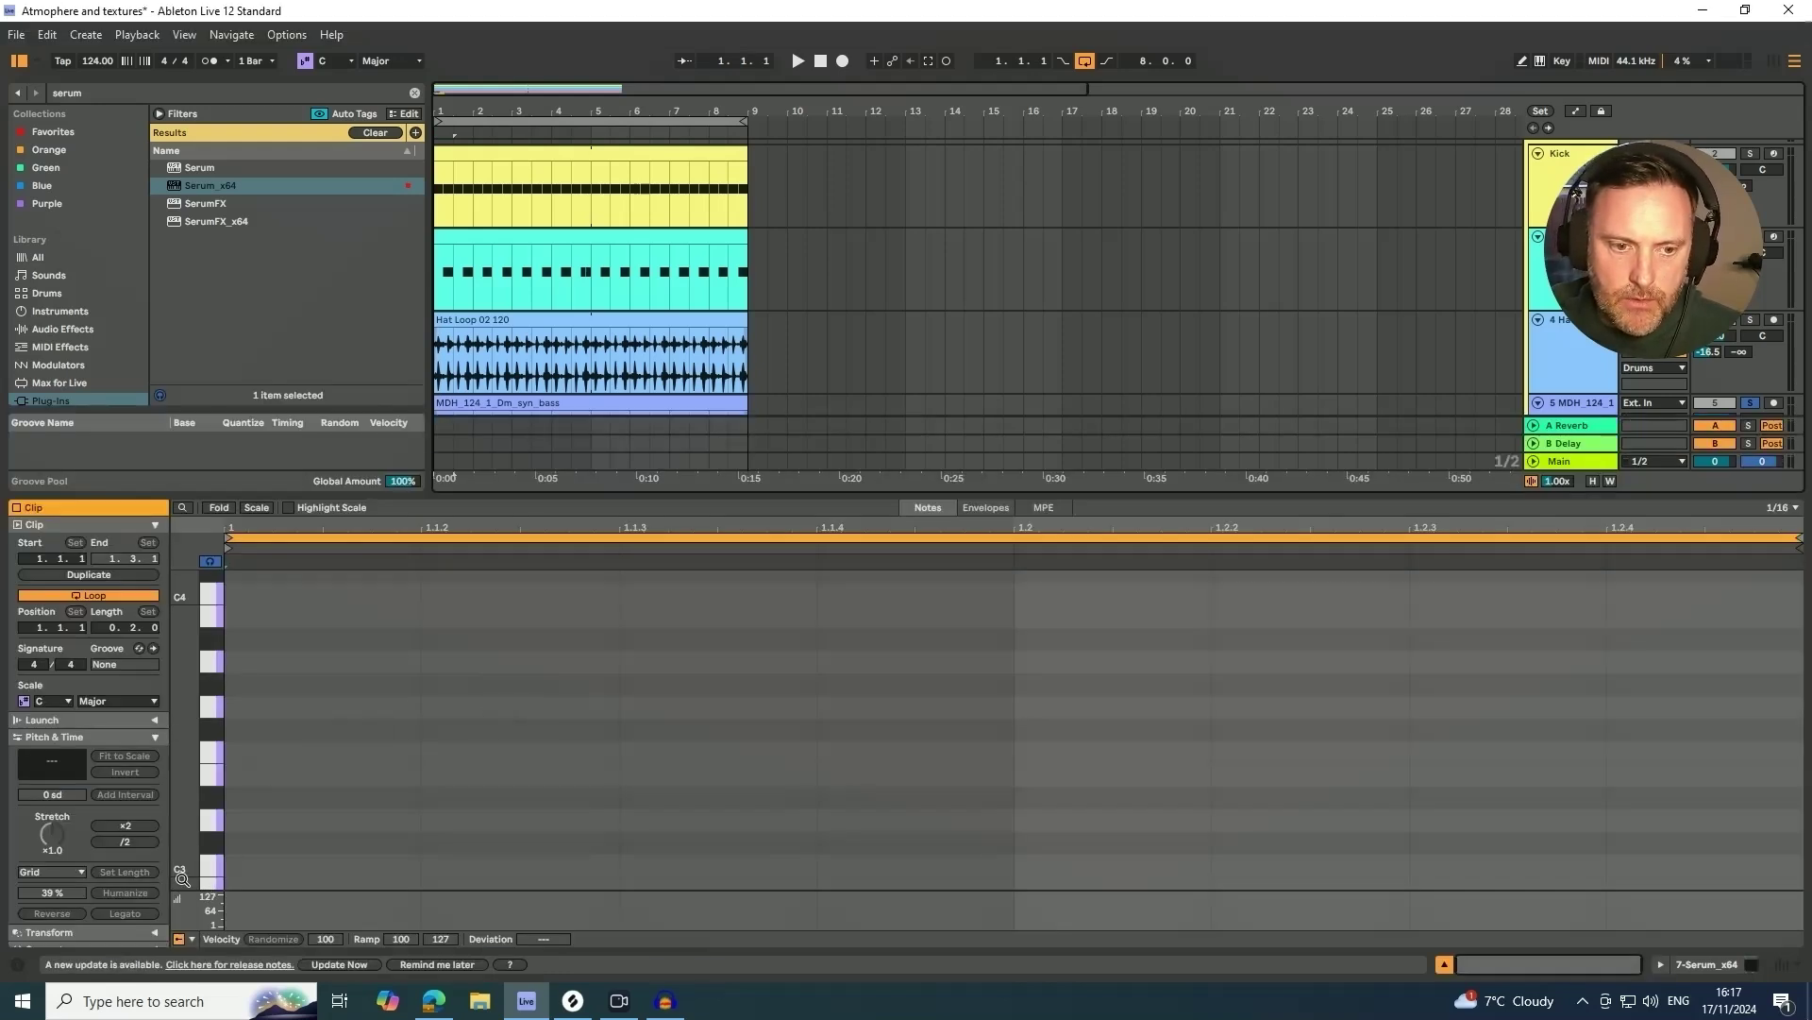
- Restrict the piano roll to scale notes, add a sixteenth-note D3 at 1.1.1, and audition the clip
left_click(257, 509)
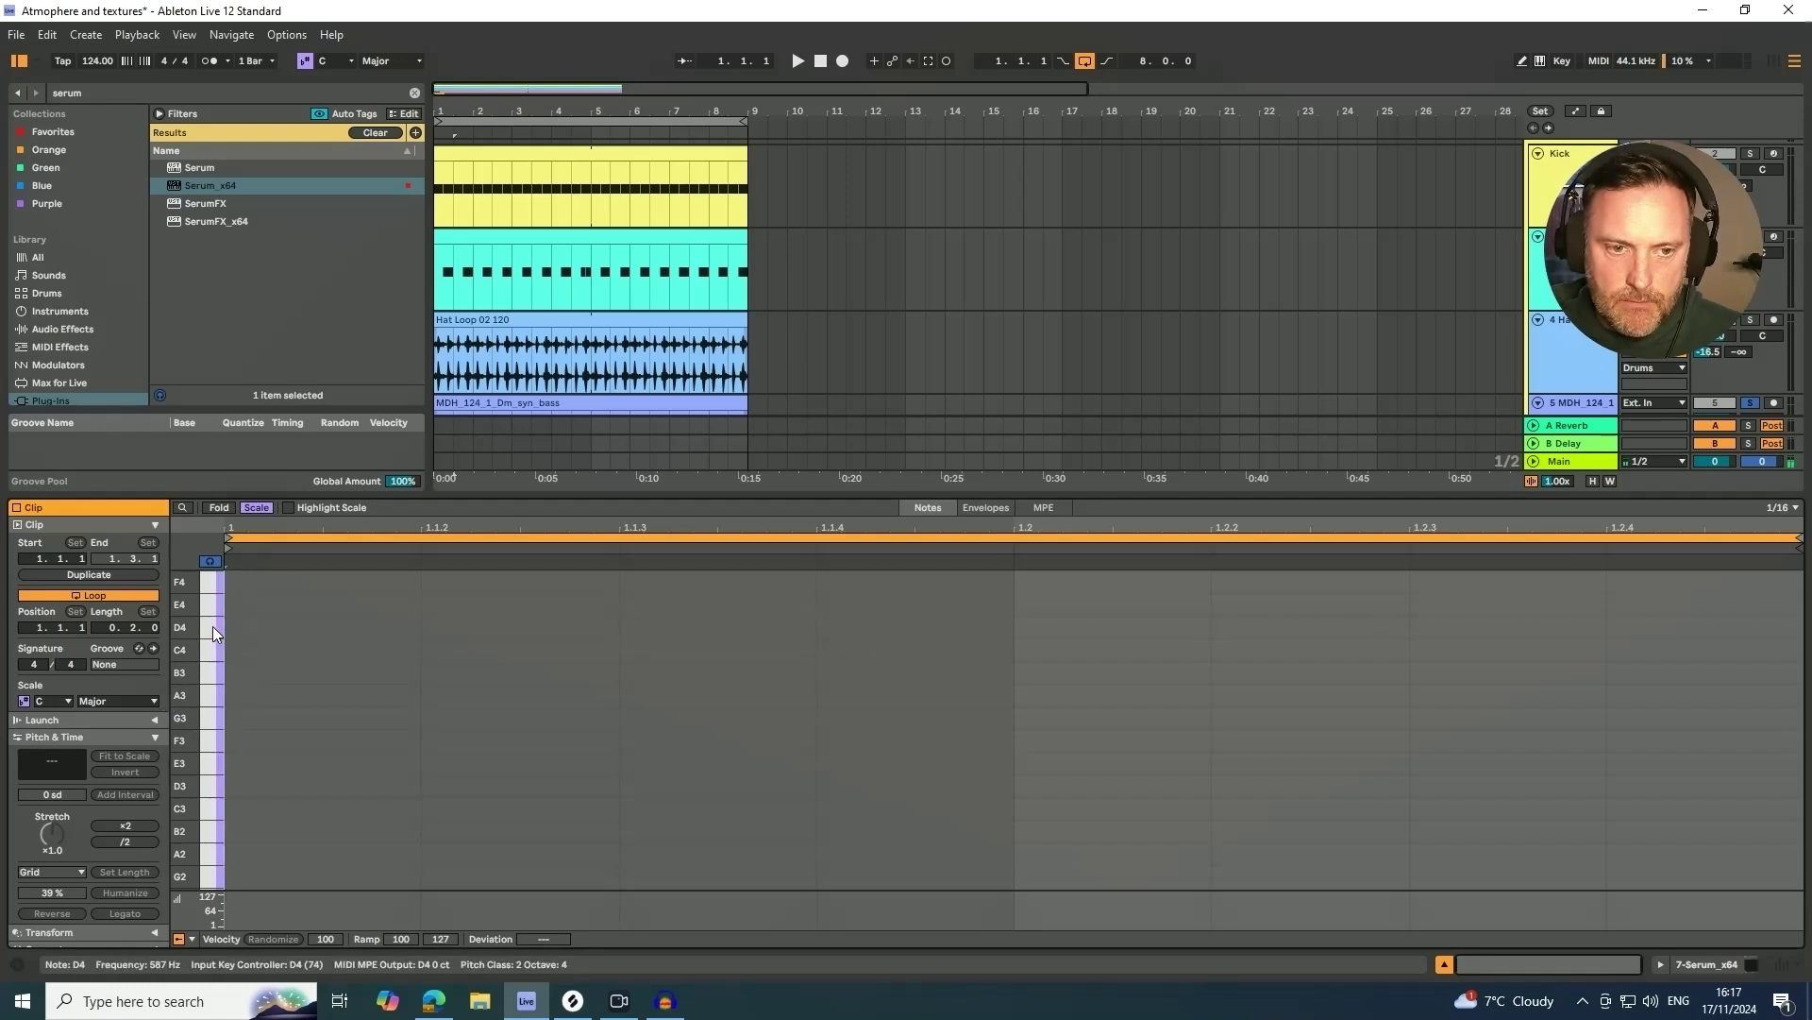
left_click(212, 786)
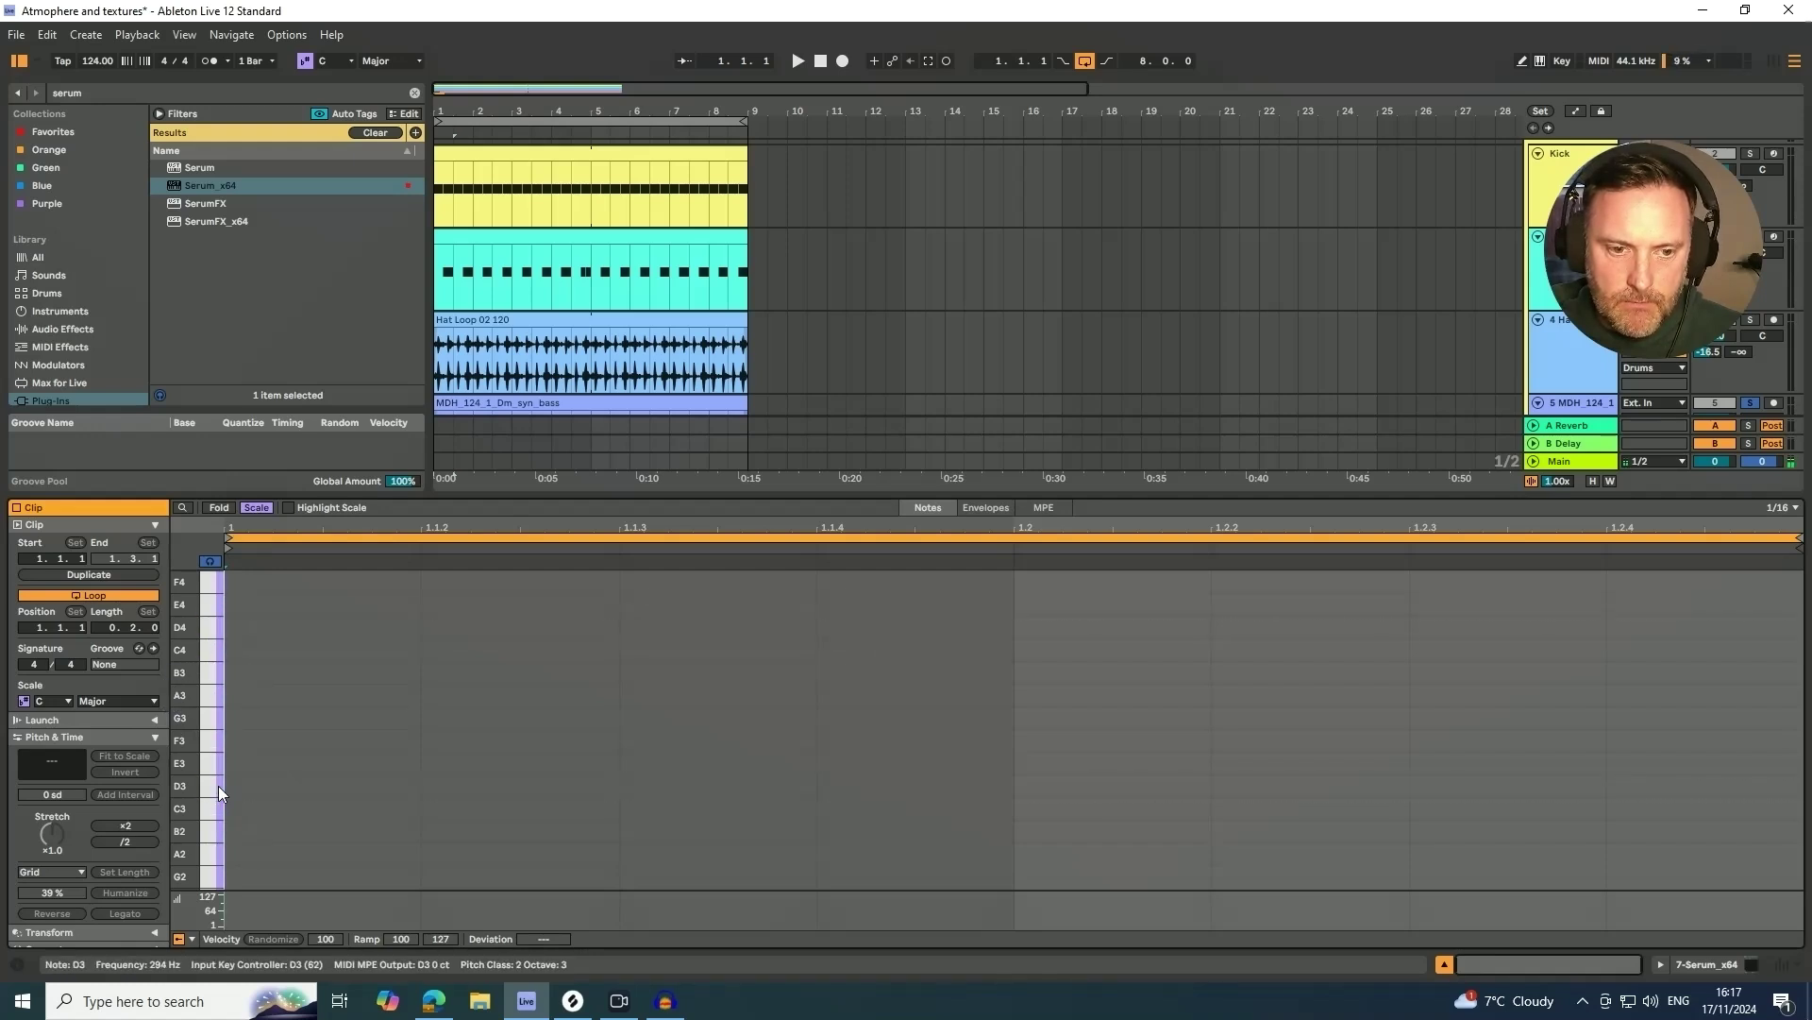
right_click(315, 666)
left_click(451, 547)
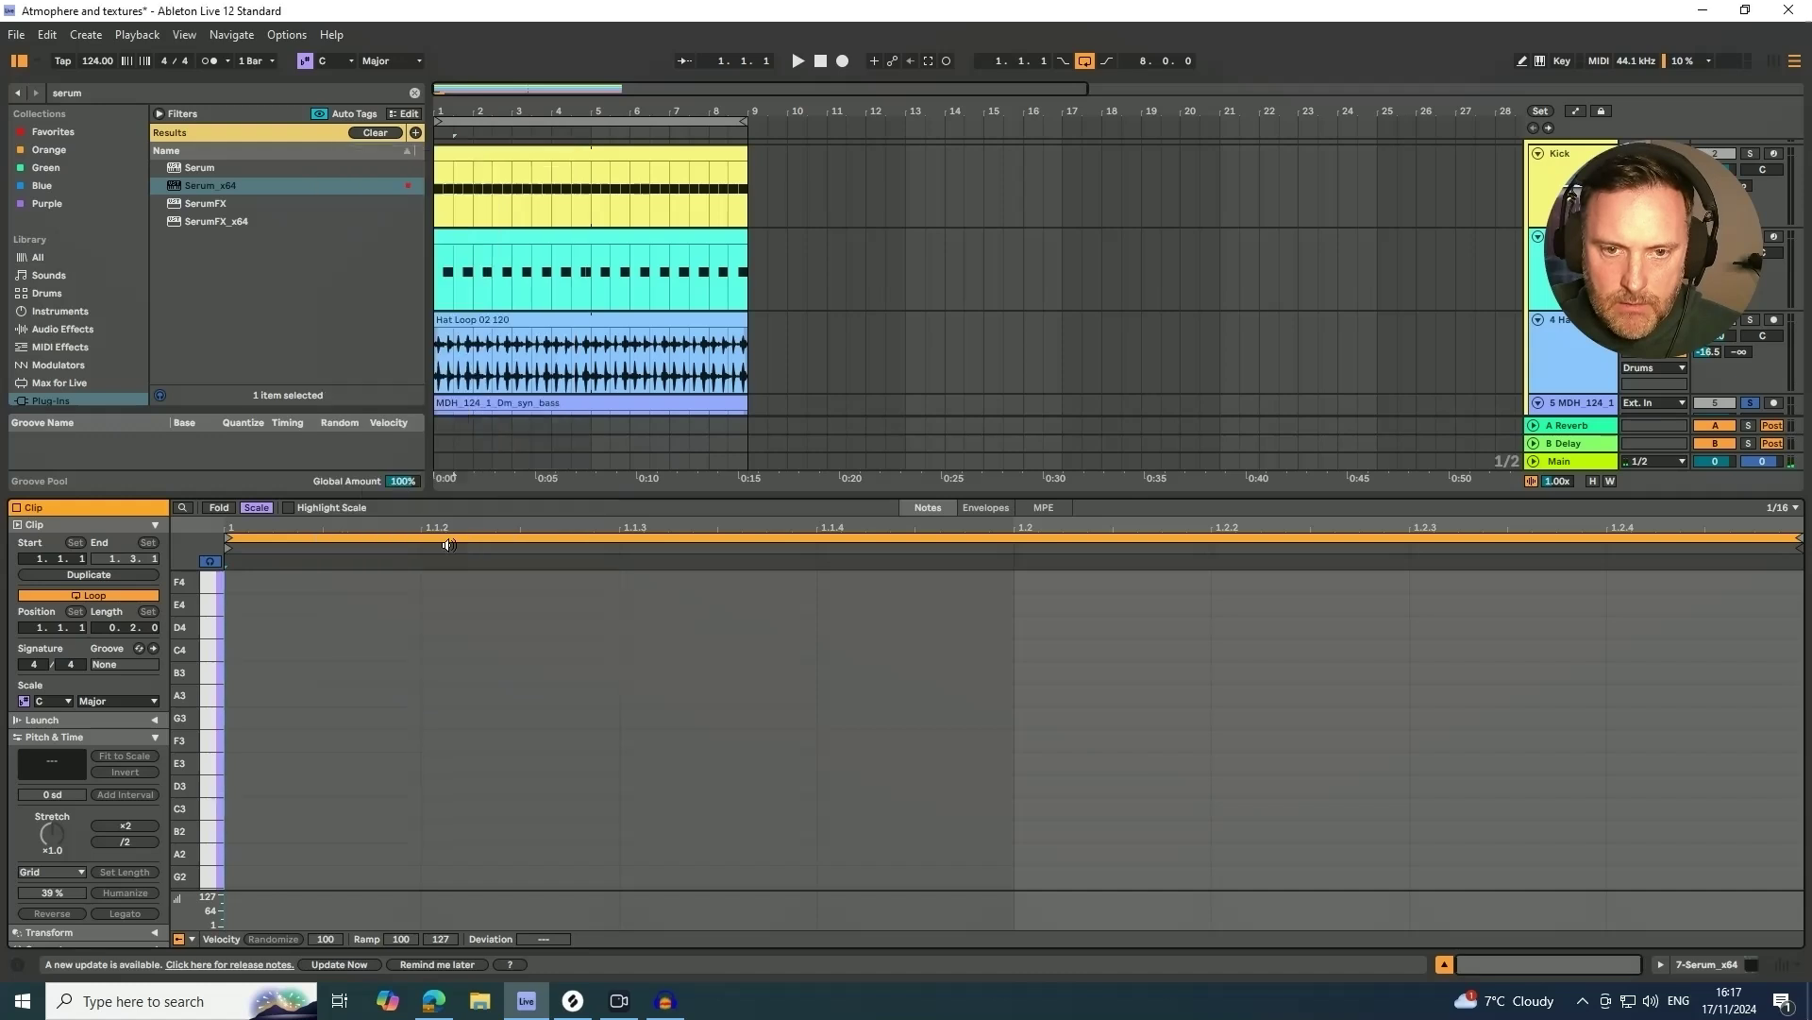
left_click(518, 515)
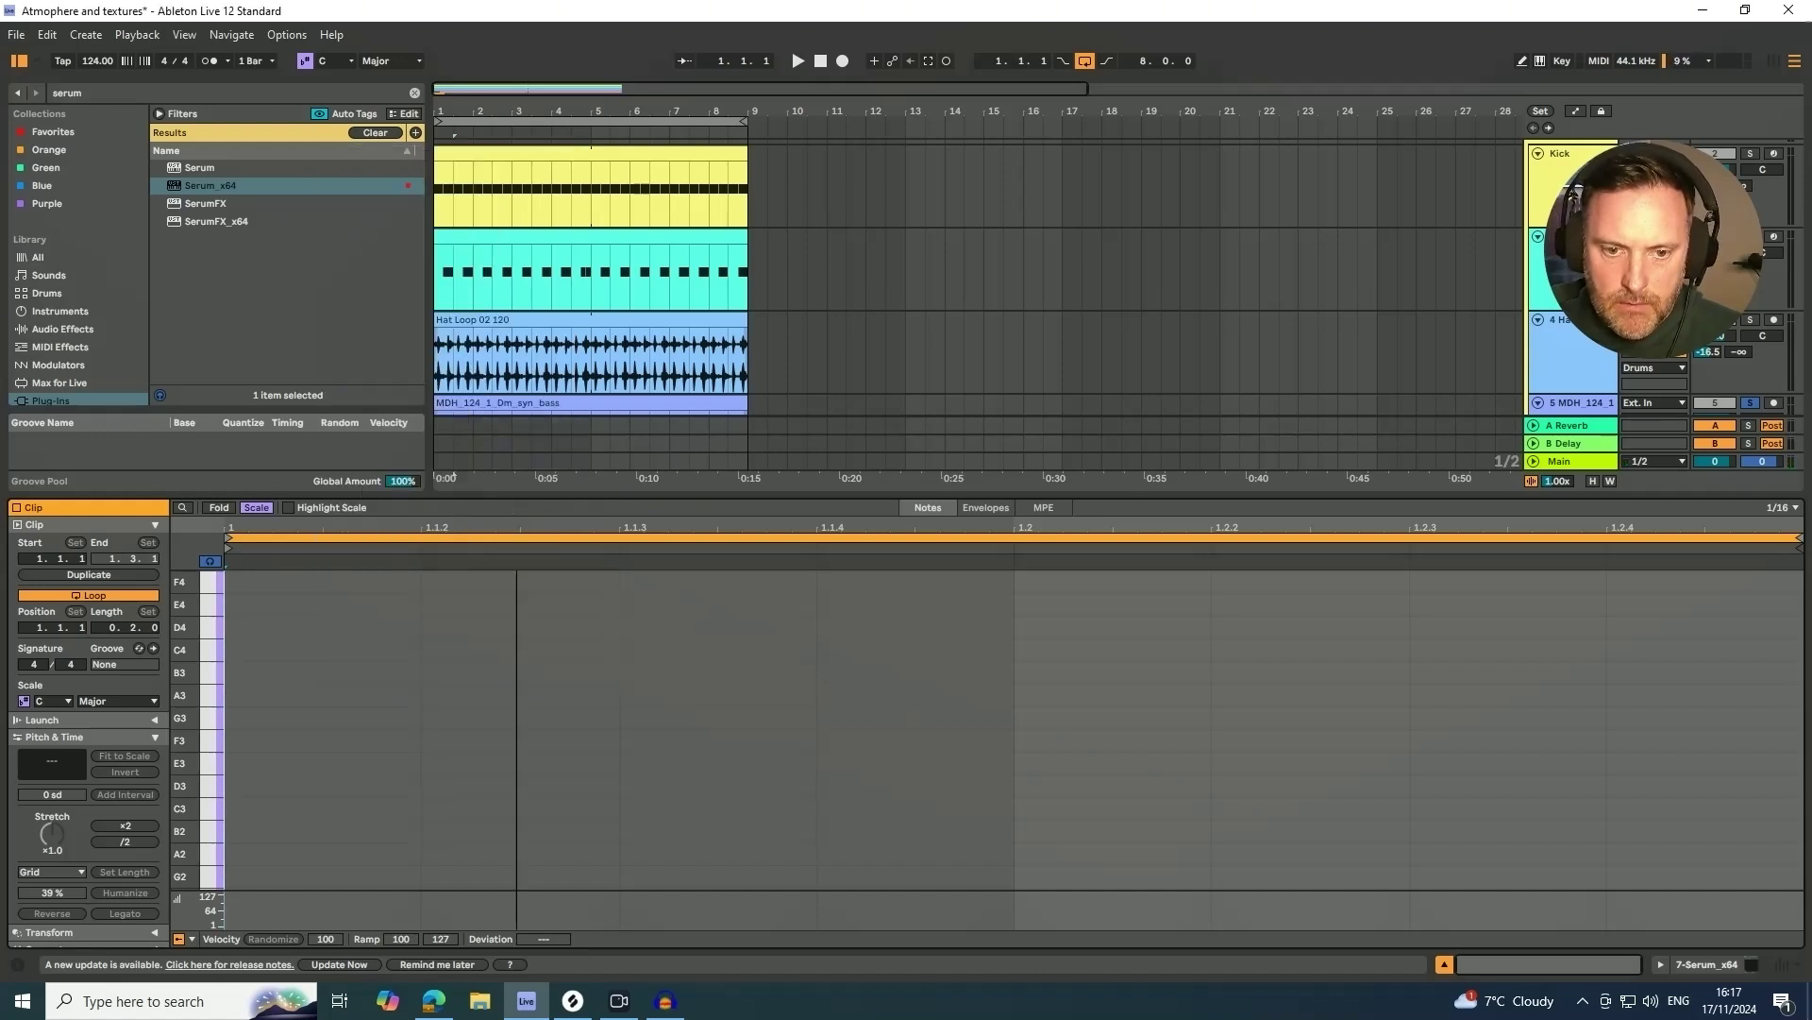
double_click(246, 785)
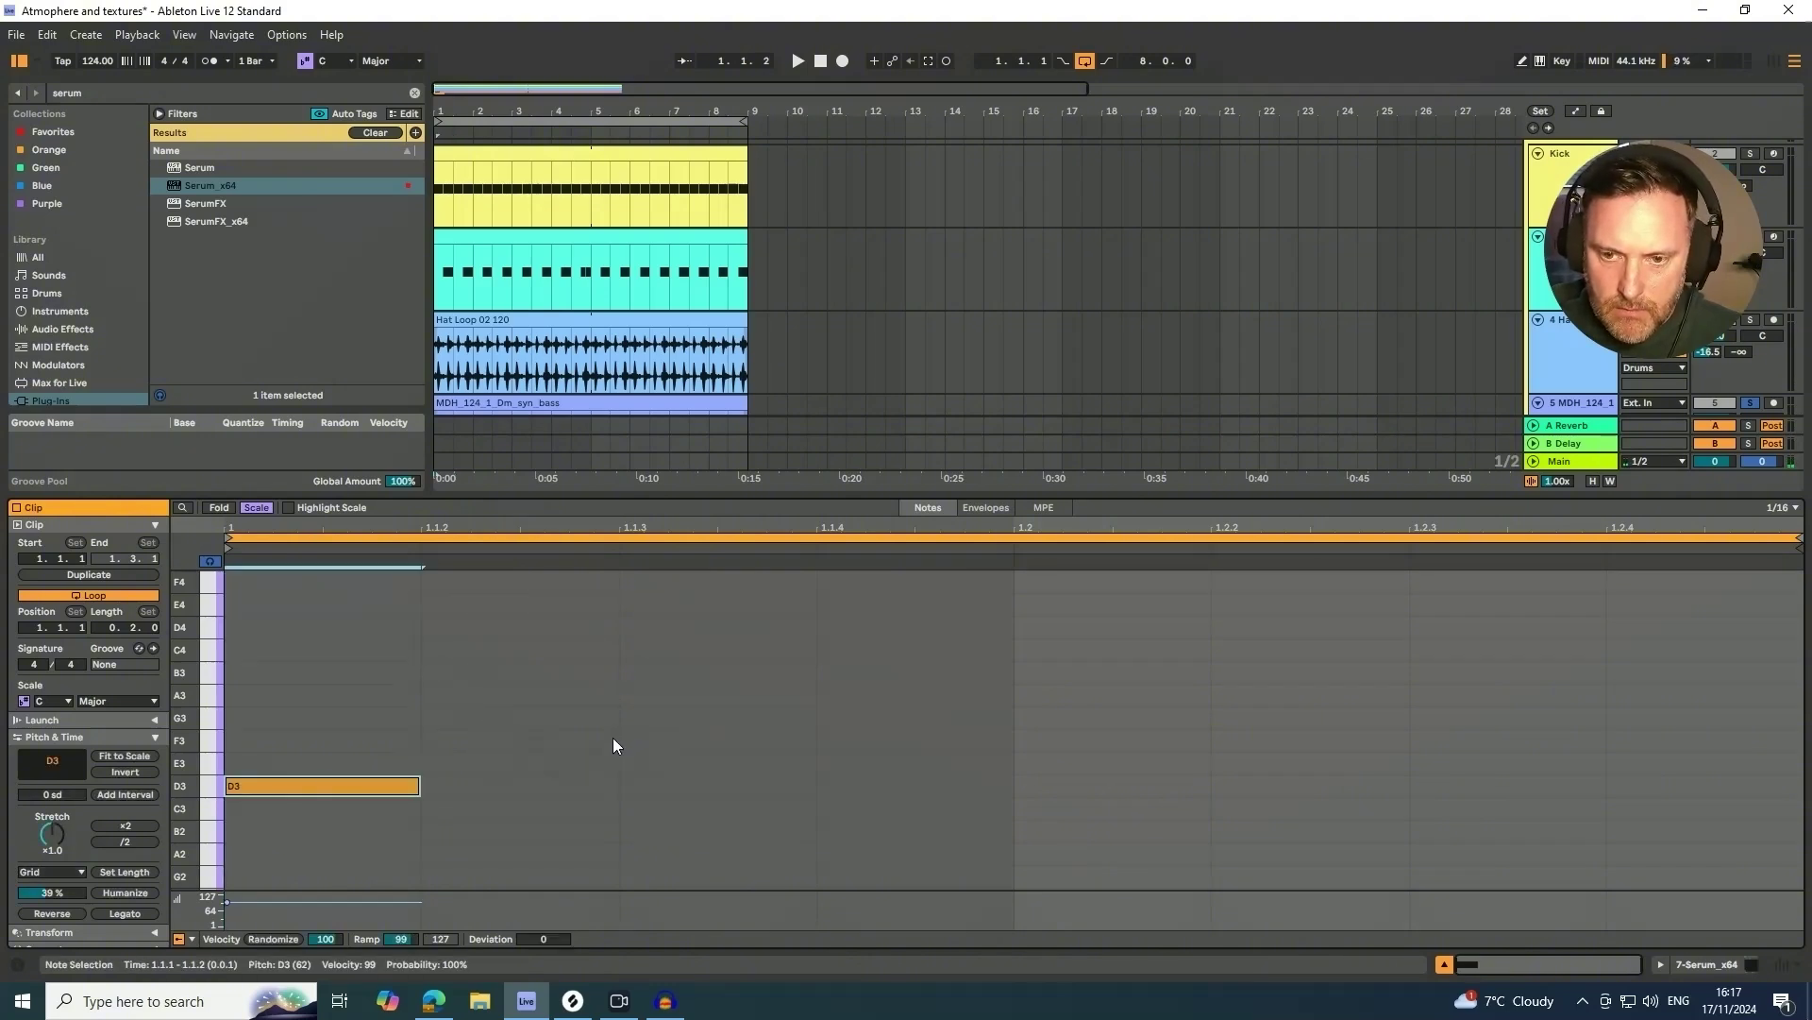
key("space")
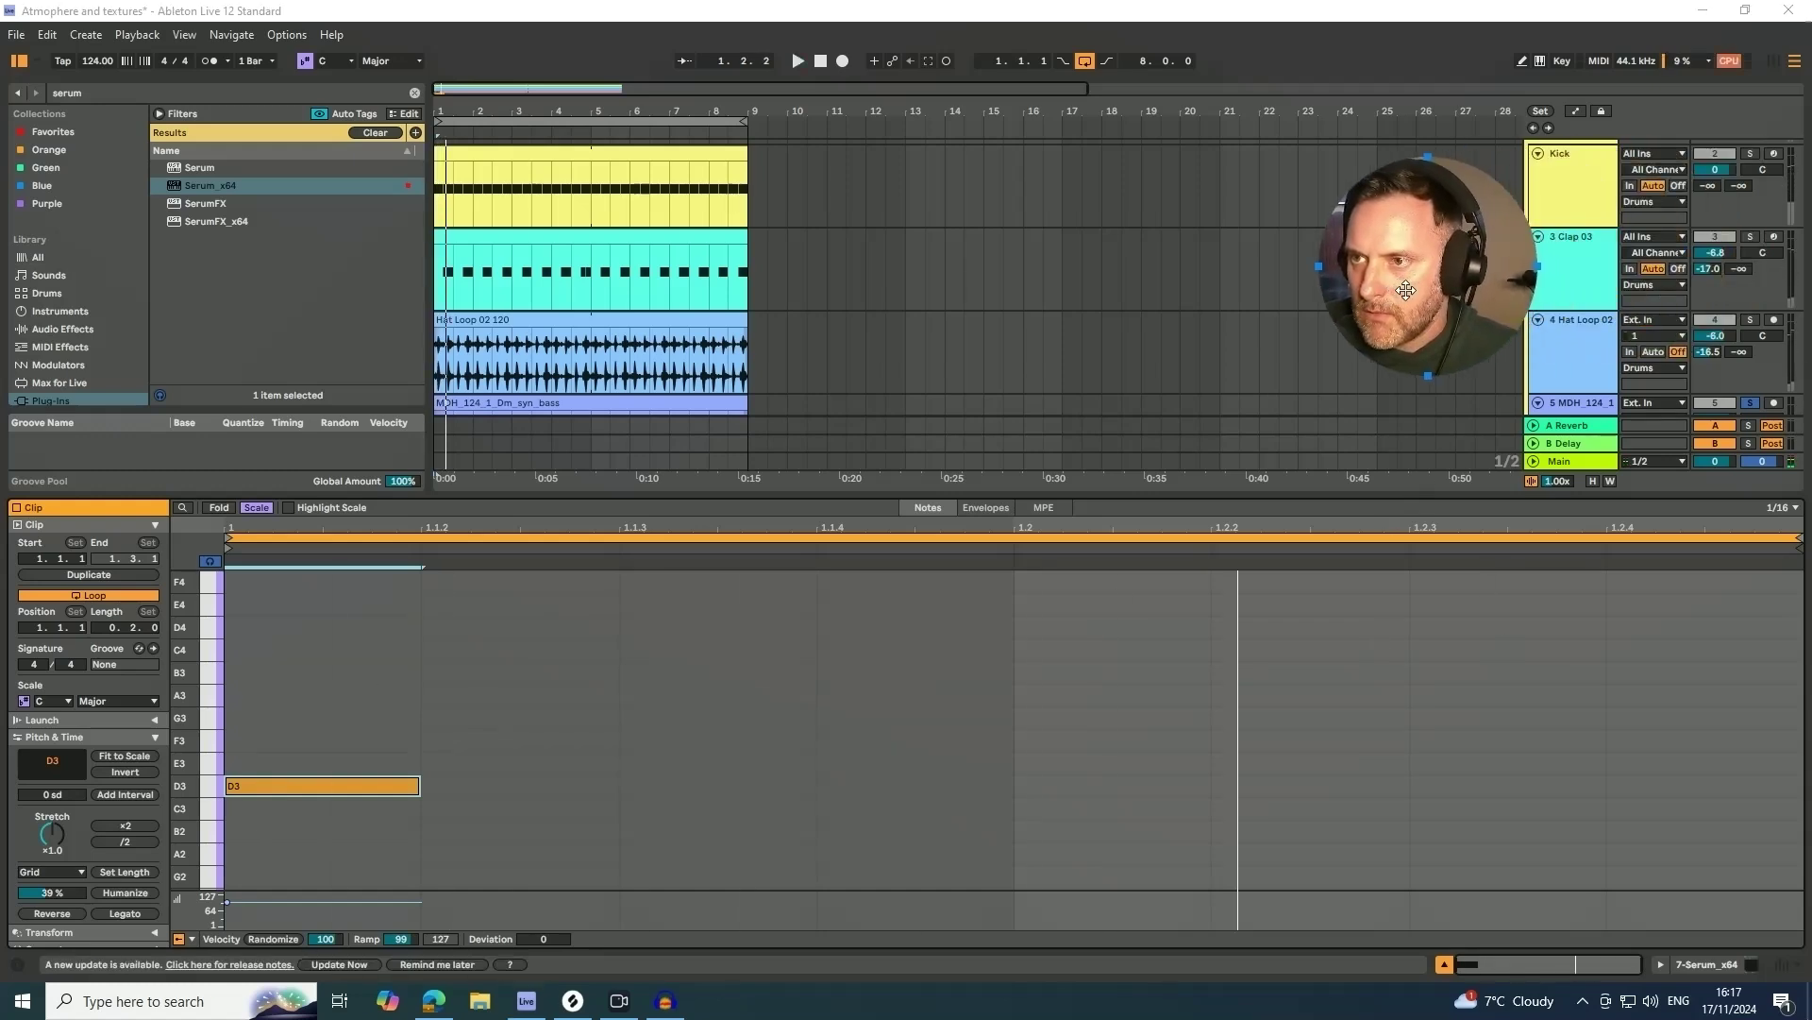
- Turn the muted Drums group track back on
scroll(1525, 407, "up", 2)
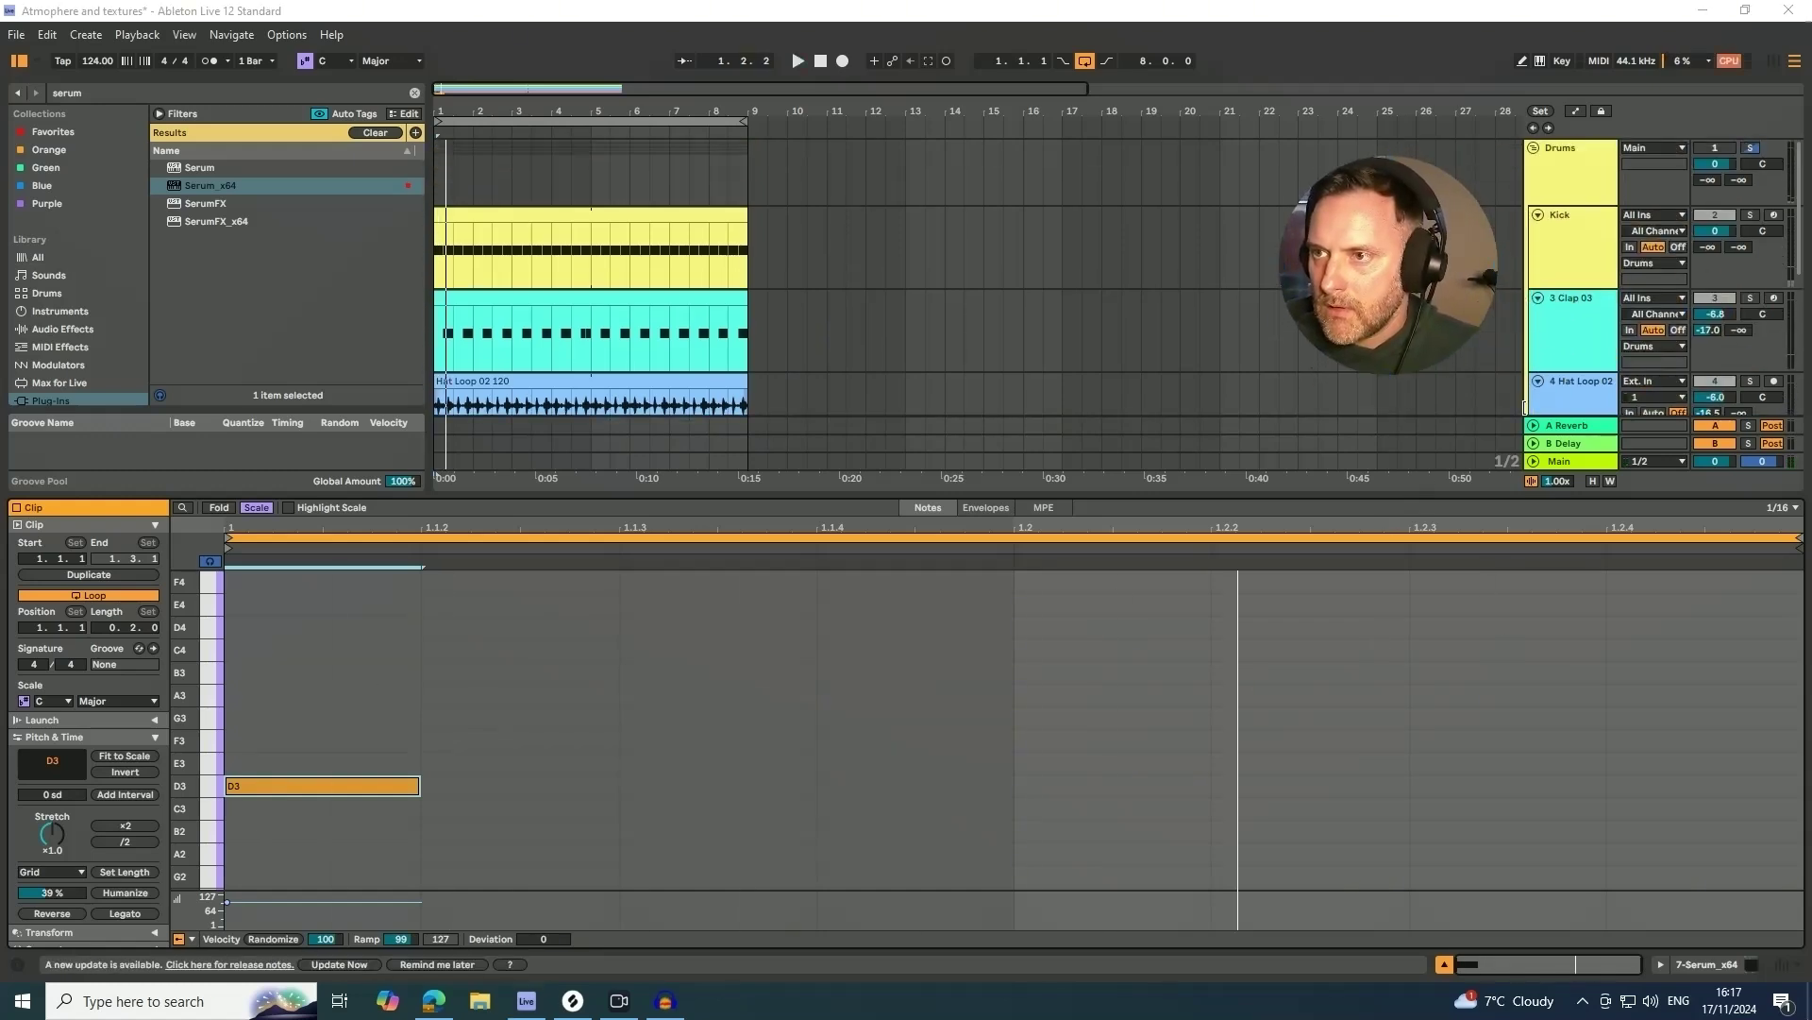
left_click(1716, 149)
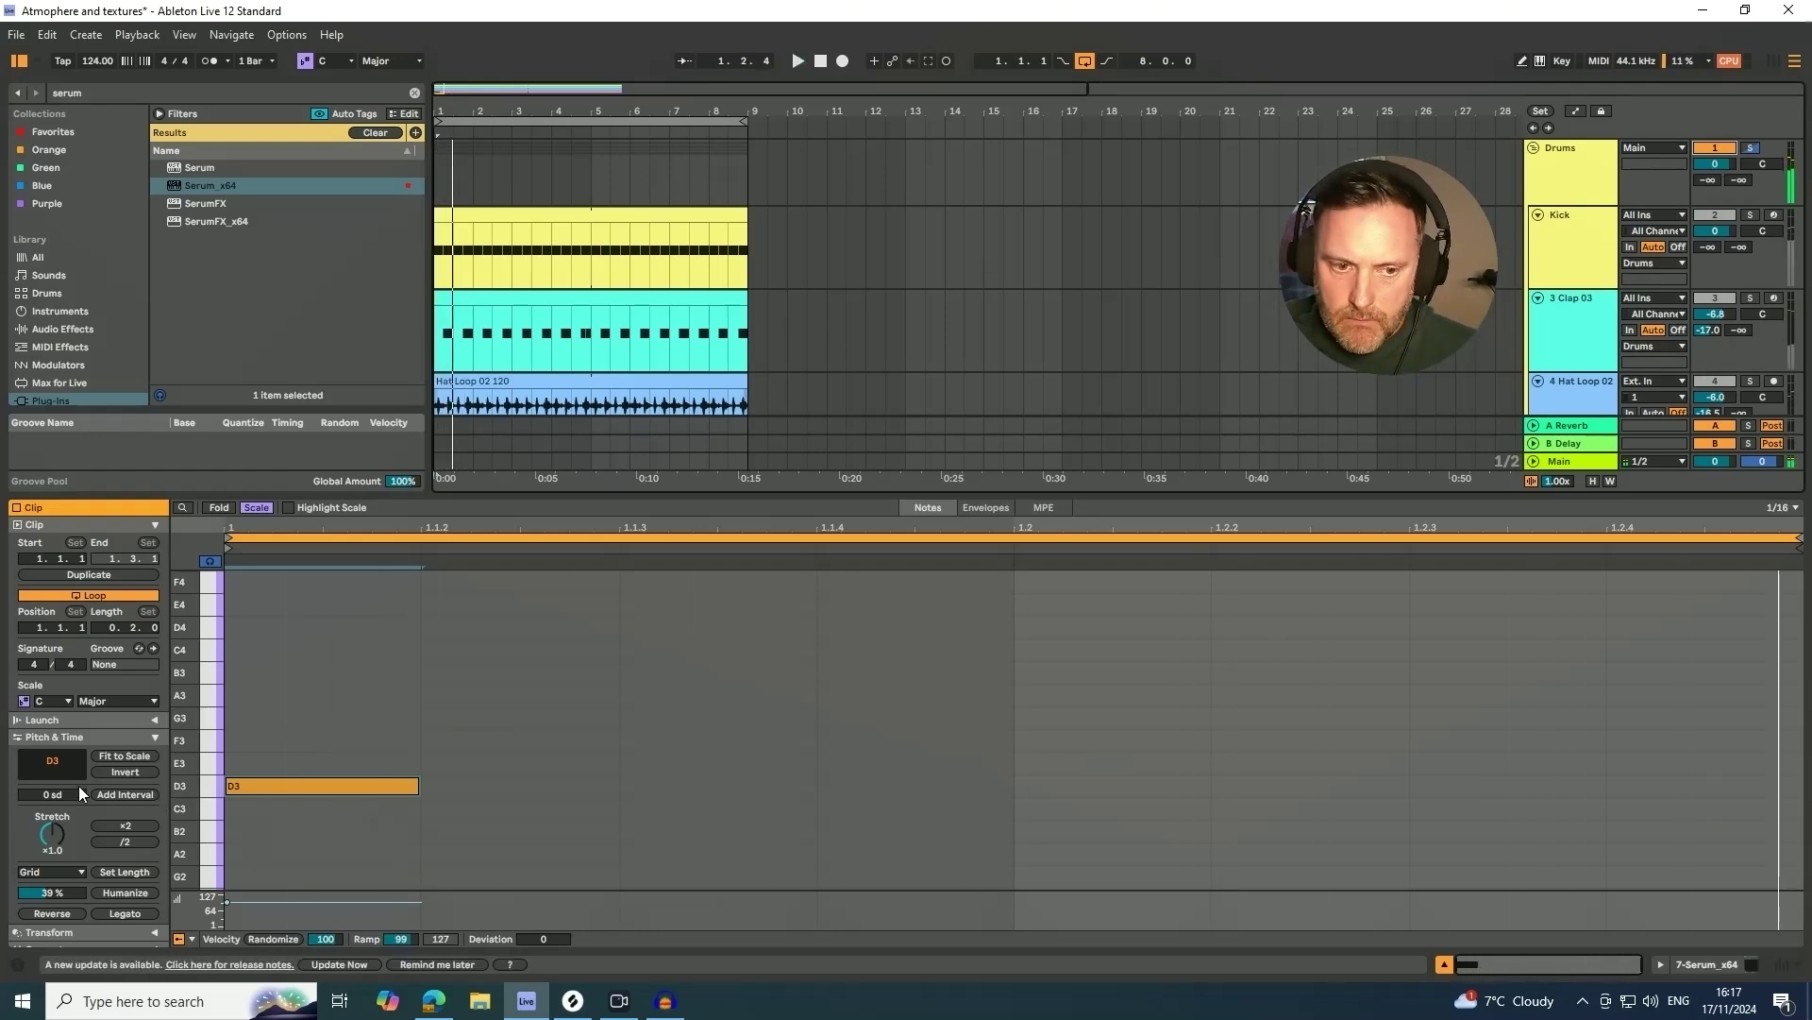
scroll(616, 402, "down", 2)
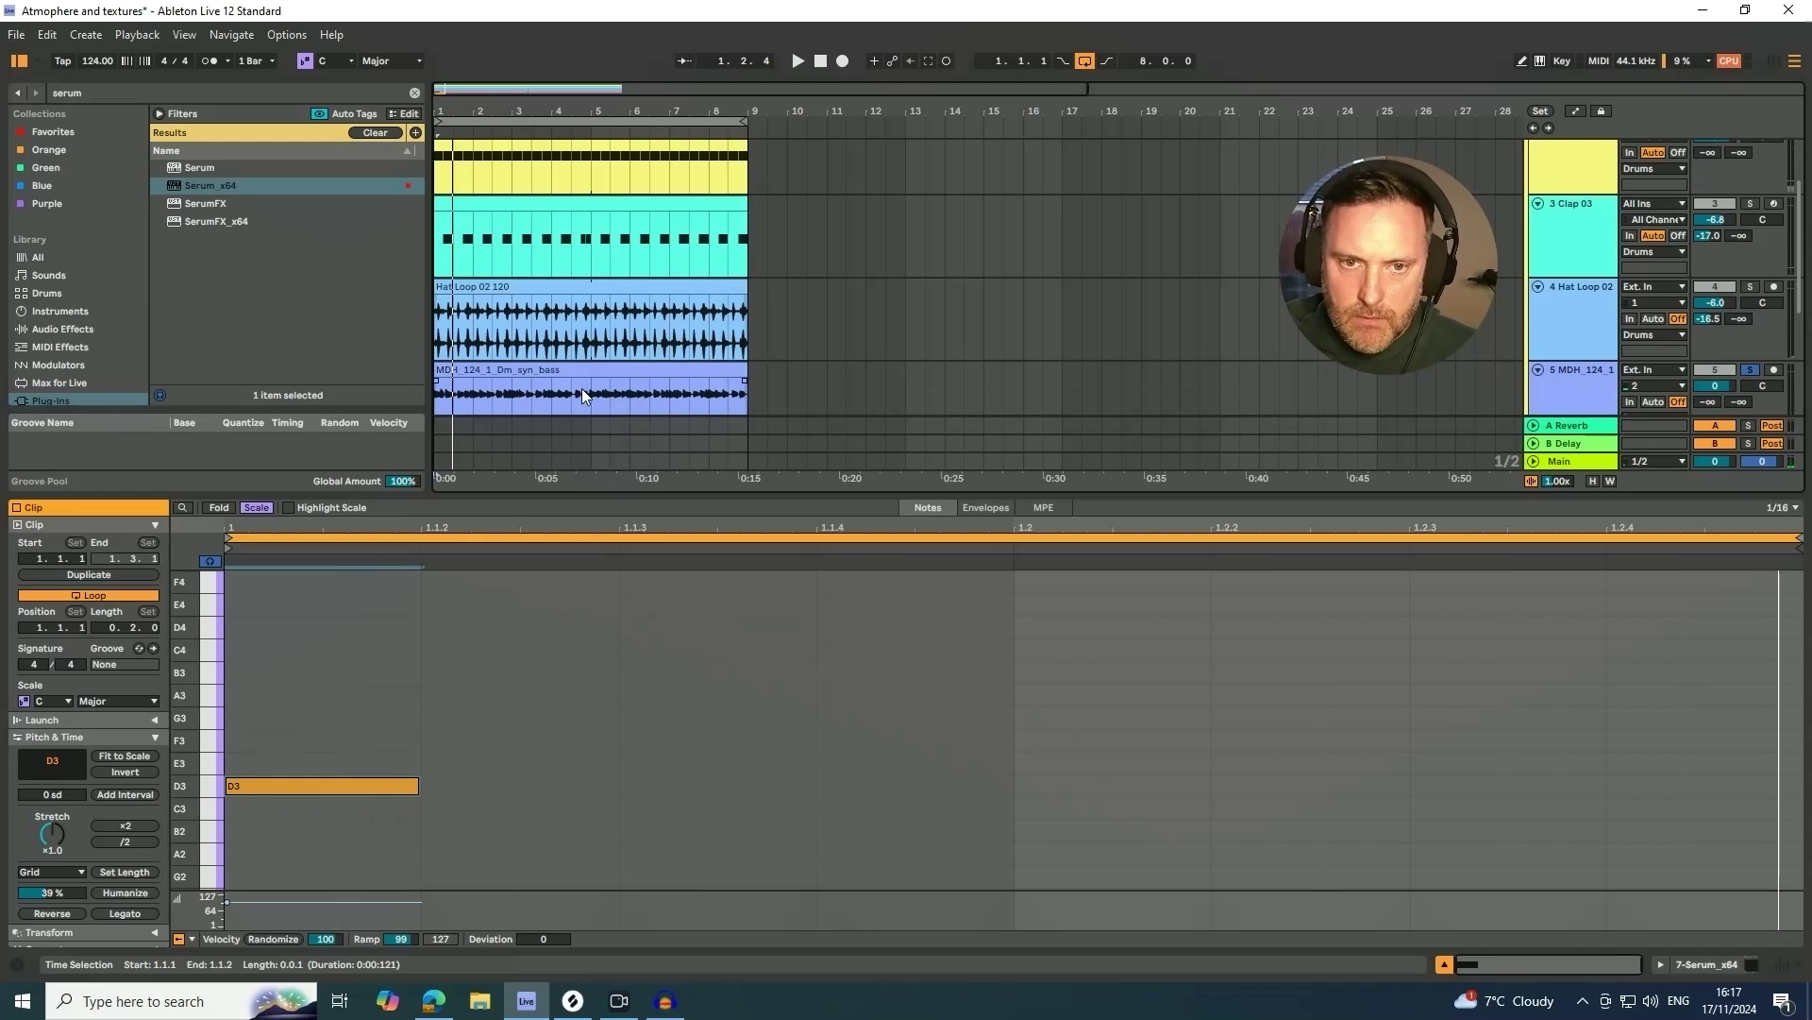
scroll(582, 388, "down", 1)
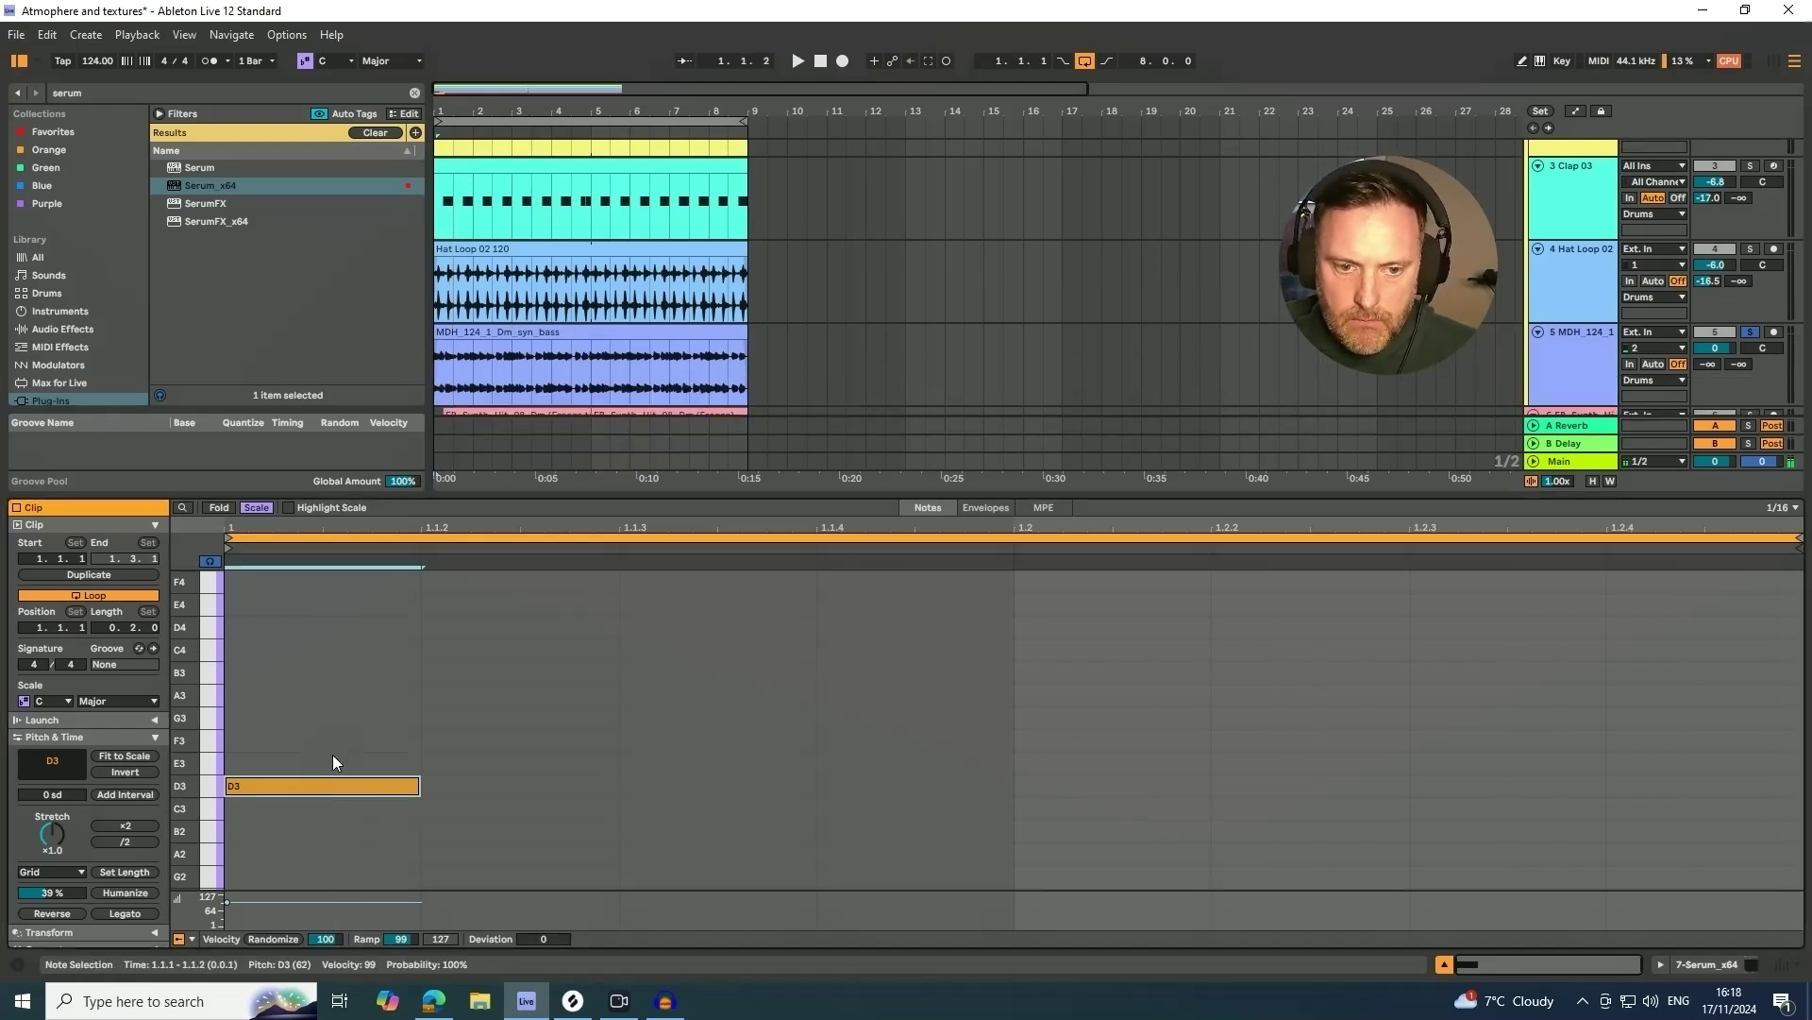
- Duplicate the D3 note and place the copy as F3 at 1.1.4, auditioning the pattern
key("ctrl+d")
key("Right")
key("Right")
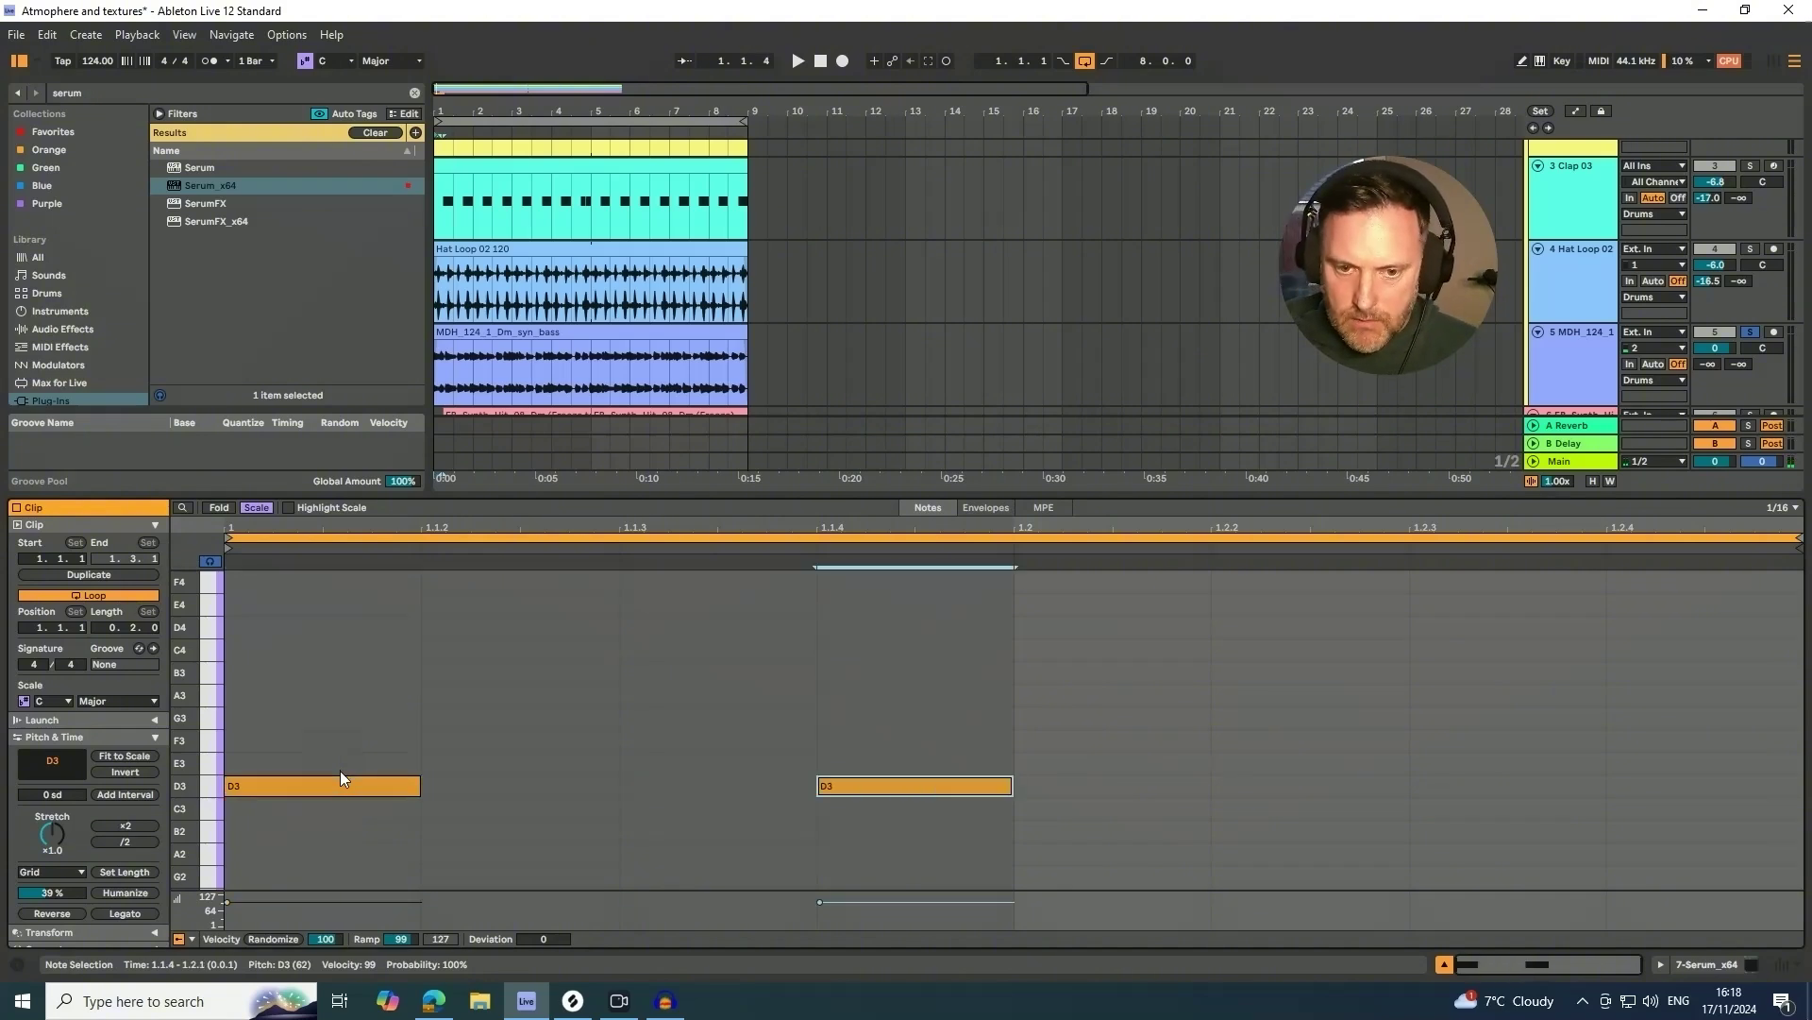
key("Left")
key("Up")
key("Up")
key("space")
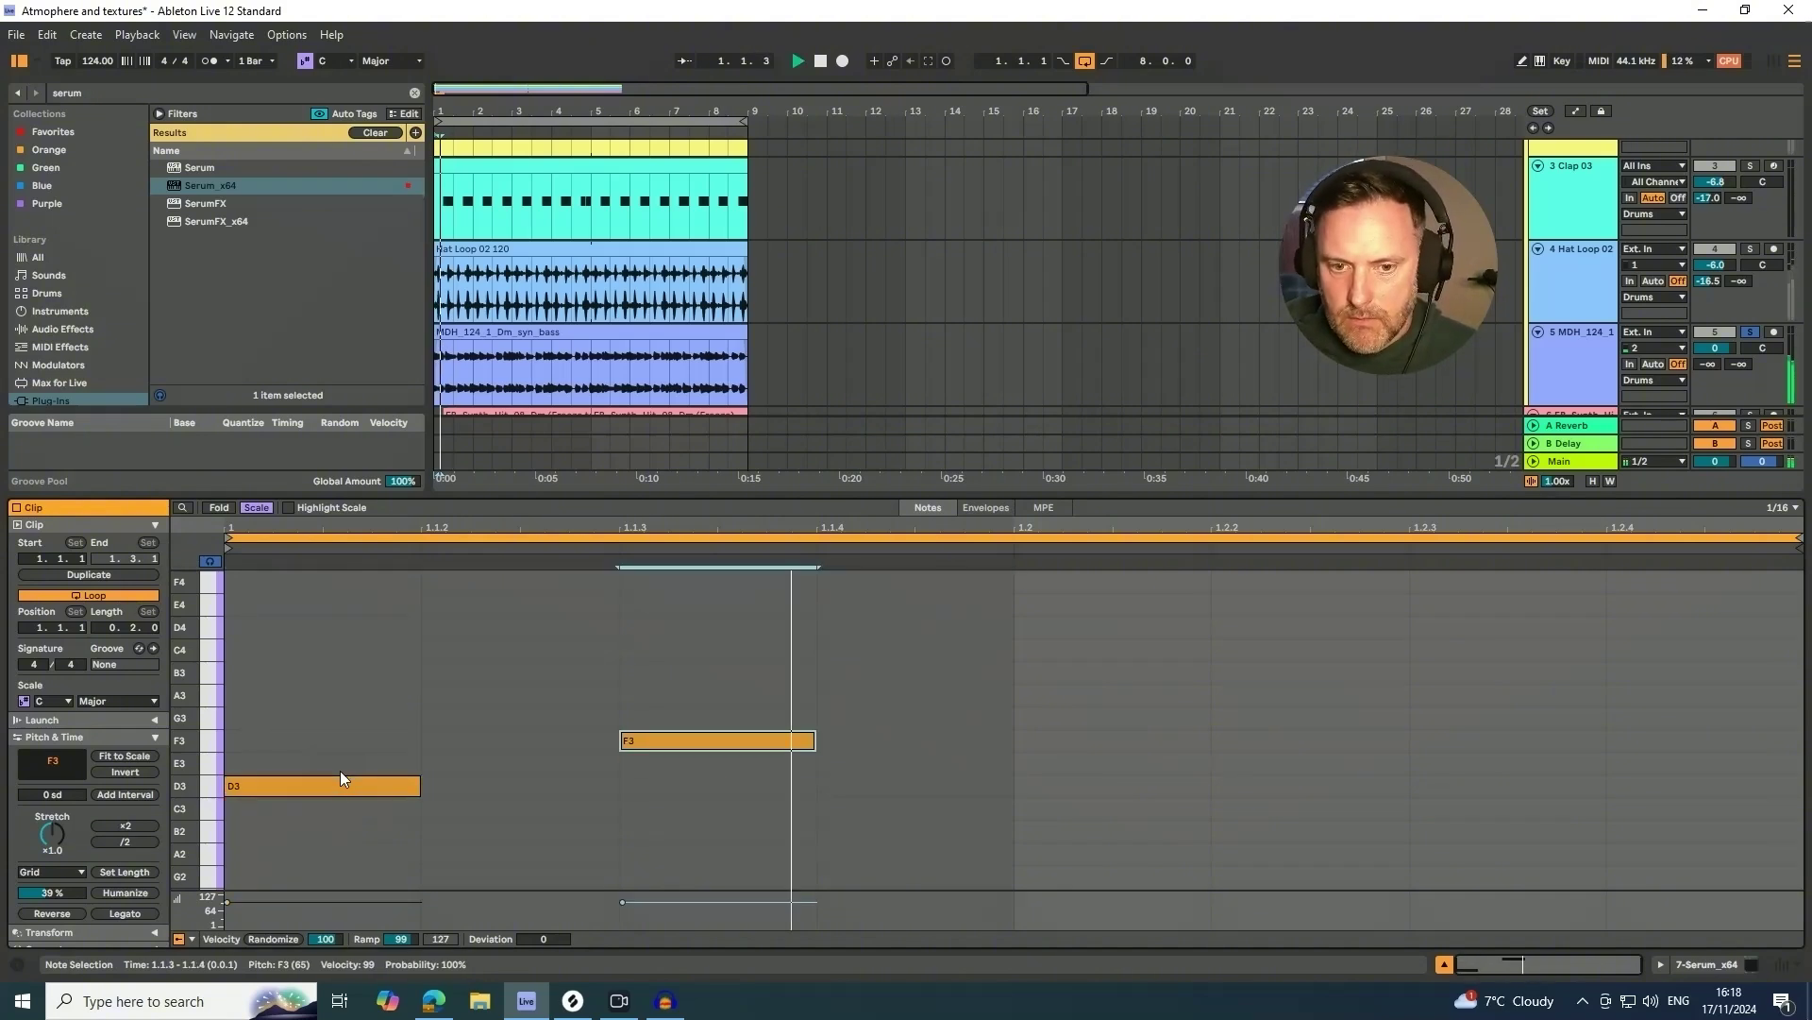
key("Right")
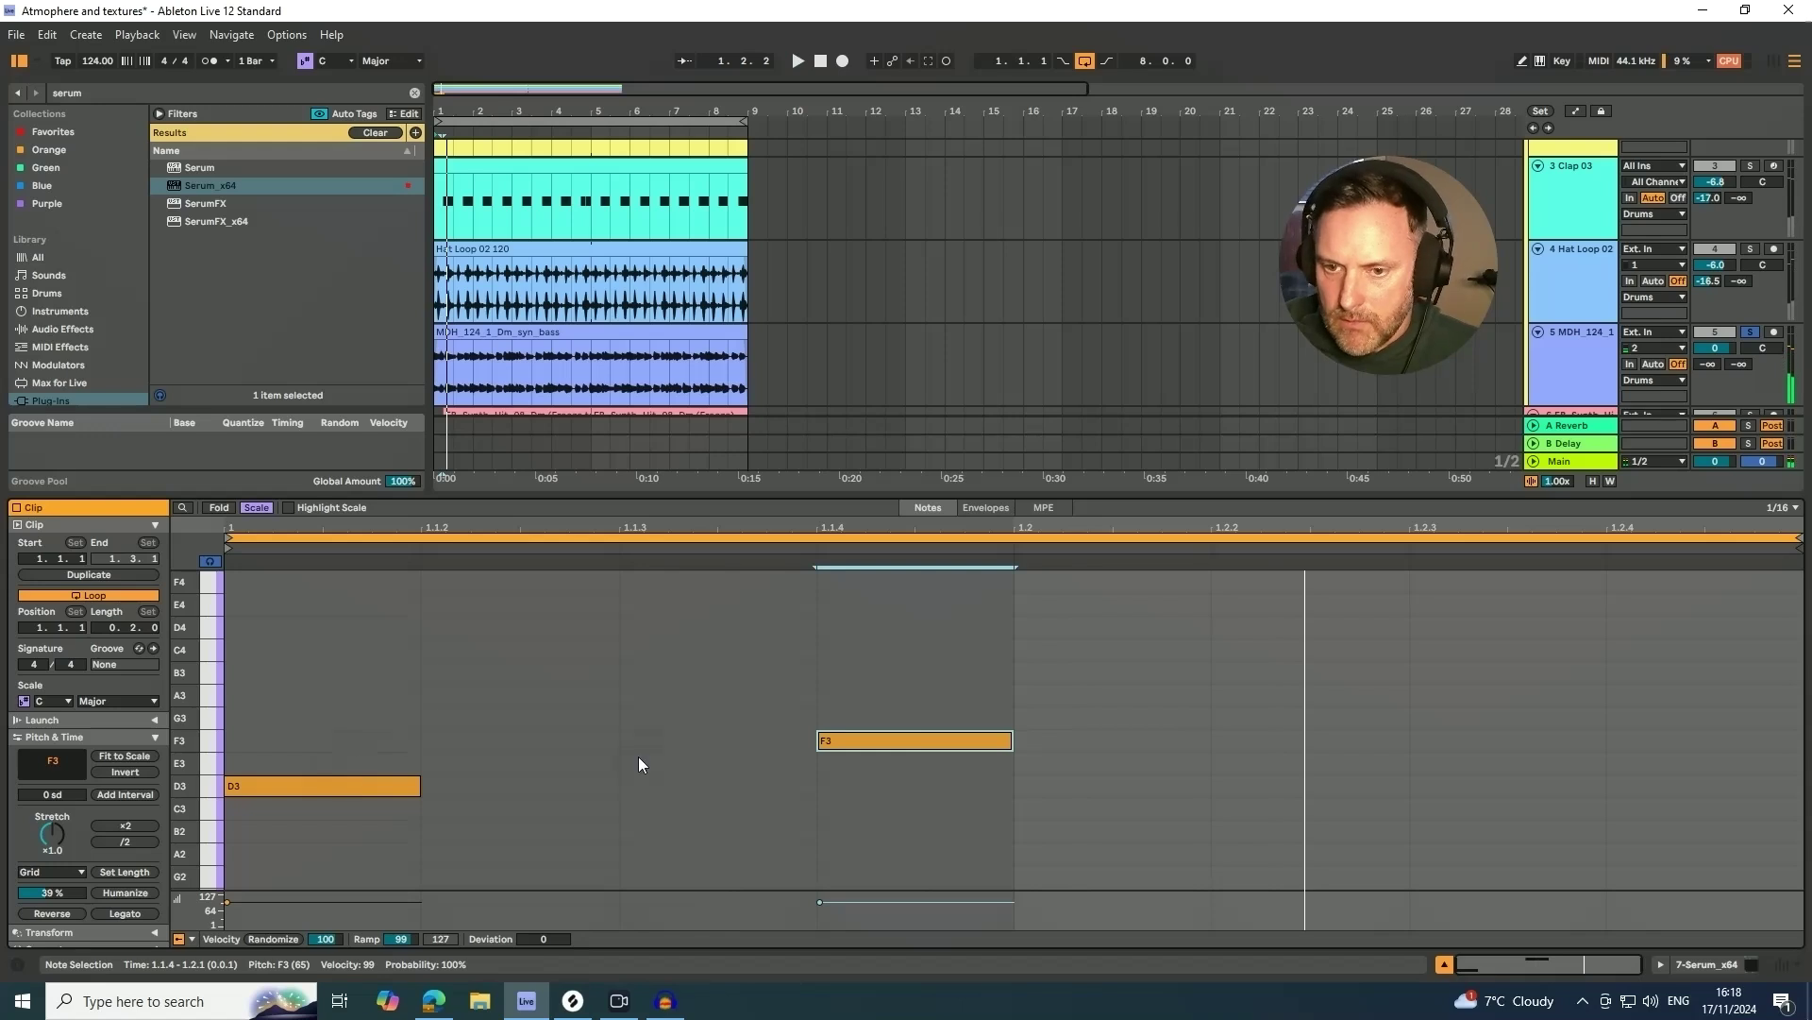
- Duplicate the F3 note and place the copy as A3 at 1.2.2
key("ctrl+d")
key("Up")
key("Up")
key("Right")
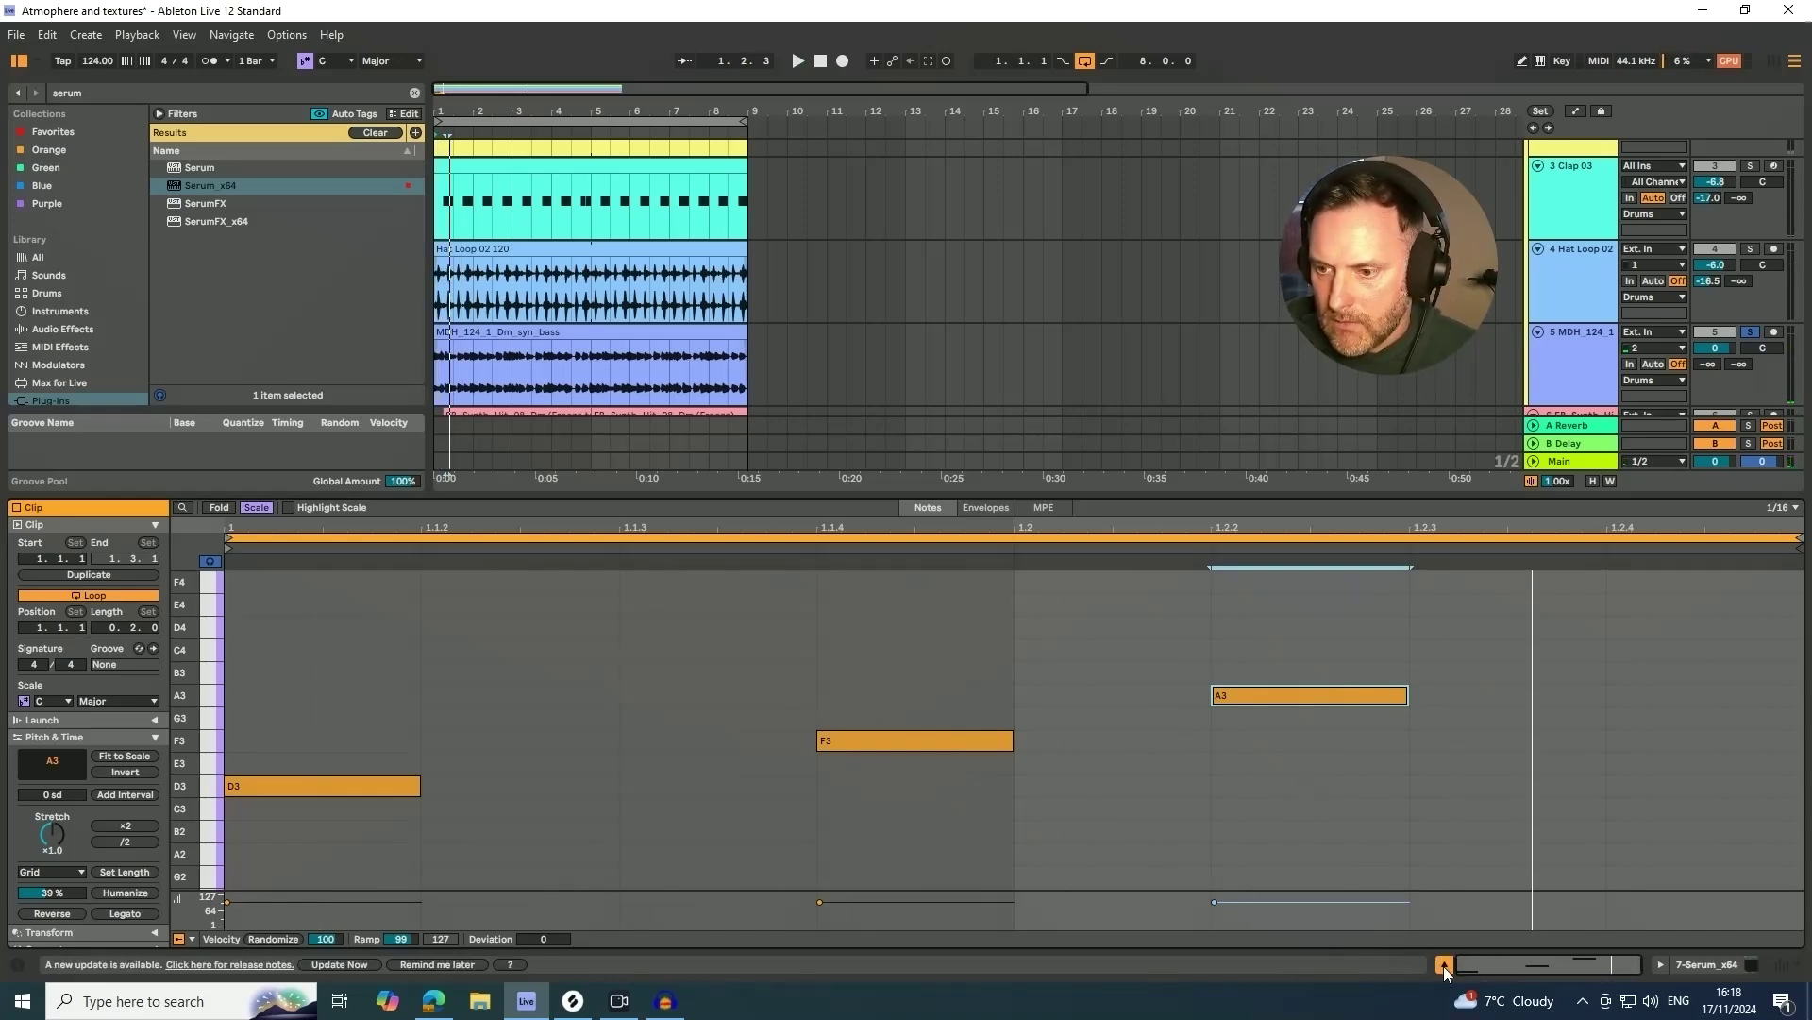
- Extend the looped Serum clip to 9.1.1, play the arrangement, and select the Serum track
key("ctrl+alt+l")
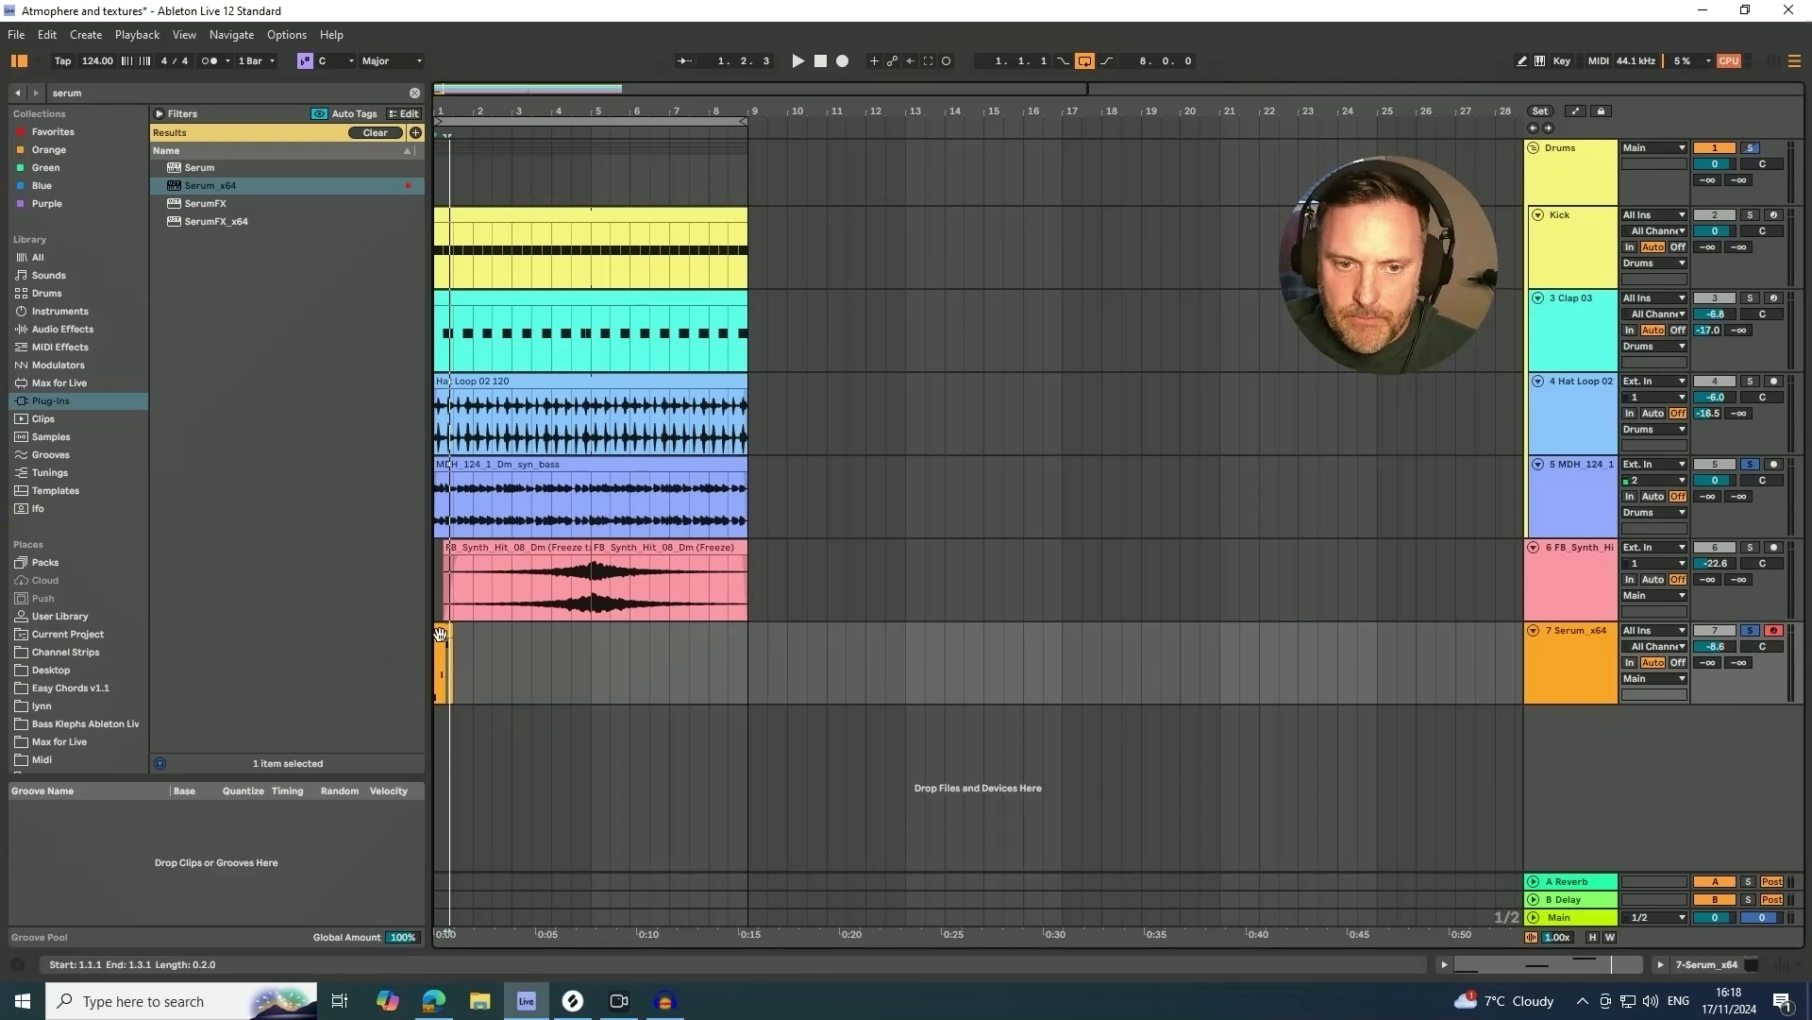
left_click_drag(448, 631, 742, 631)
key("space")
left_click(1563, 643)
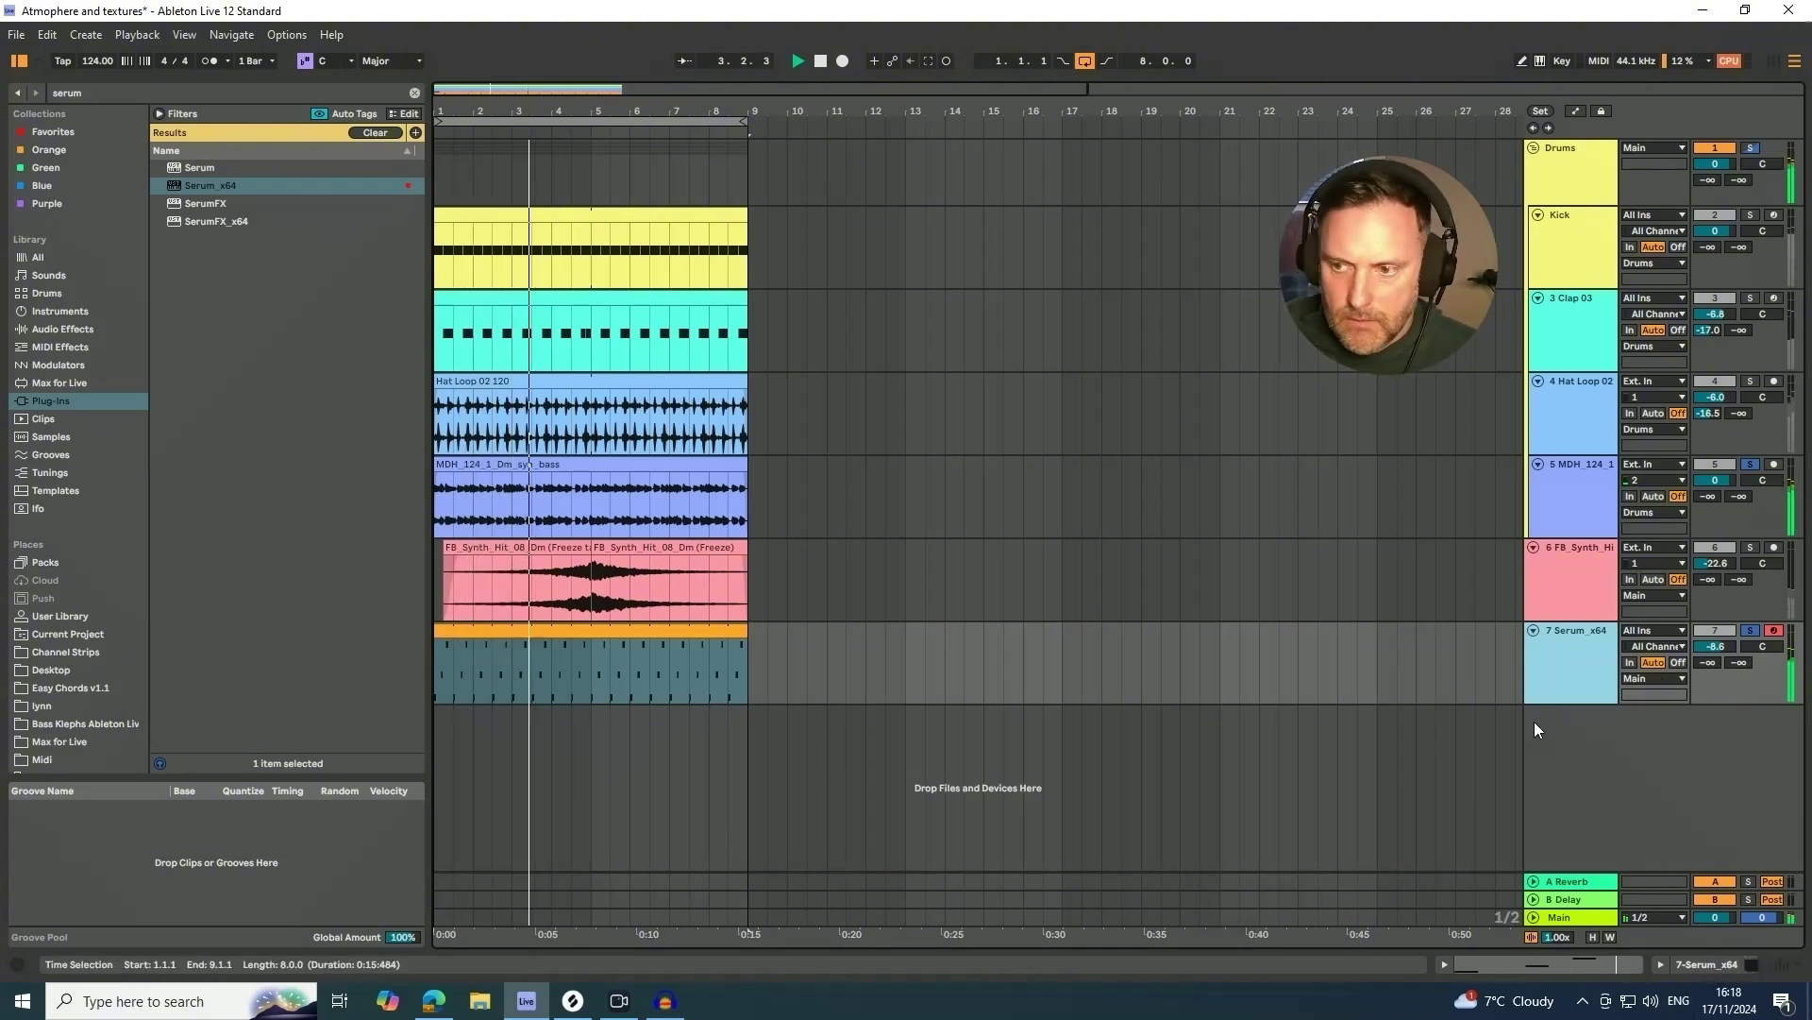
- Search the plug-ins for "shimmer" and load ValhallaShimmer_x64 on the Serum track
left_click_drag(99, 92, 3, 90)
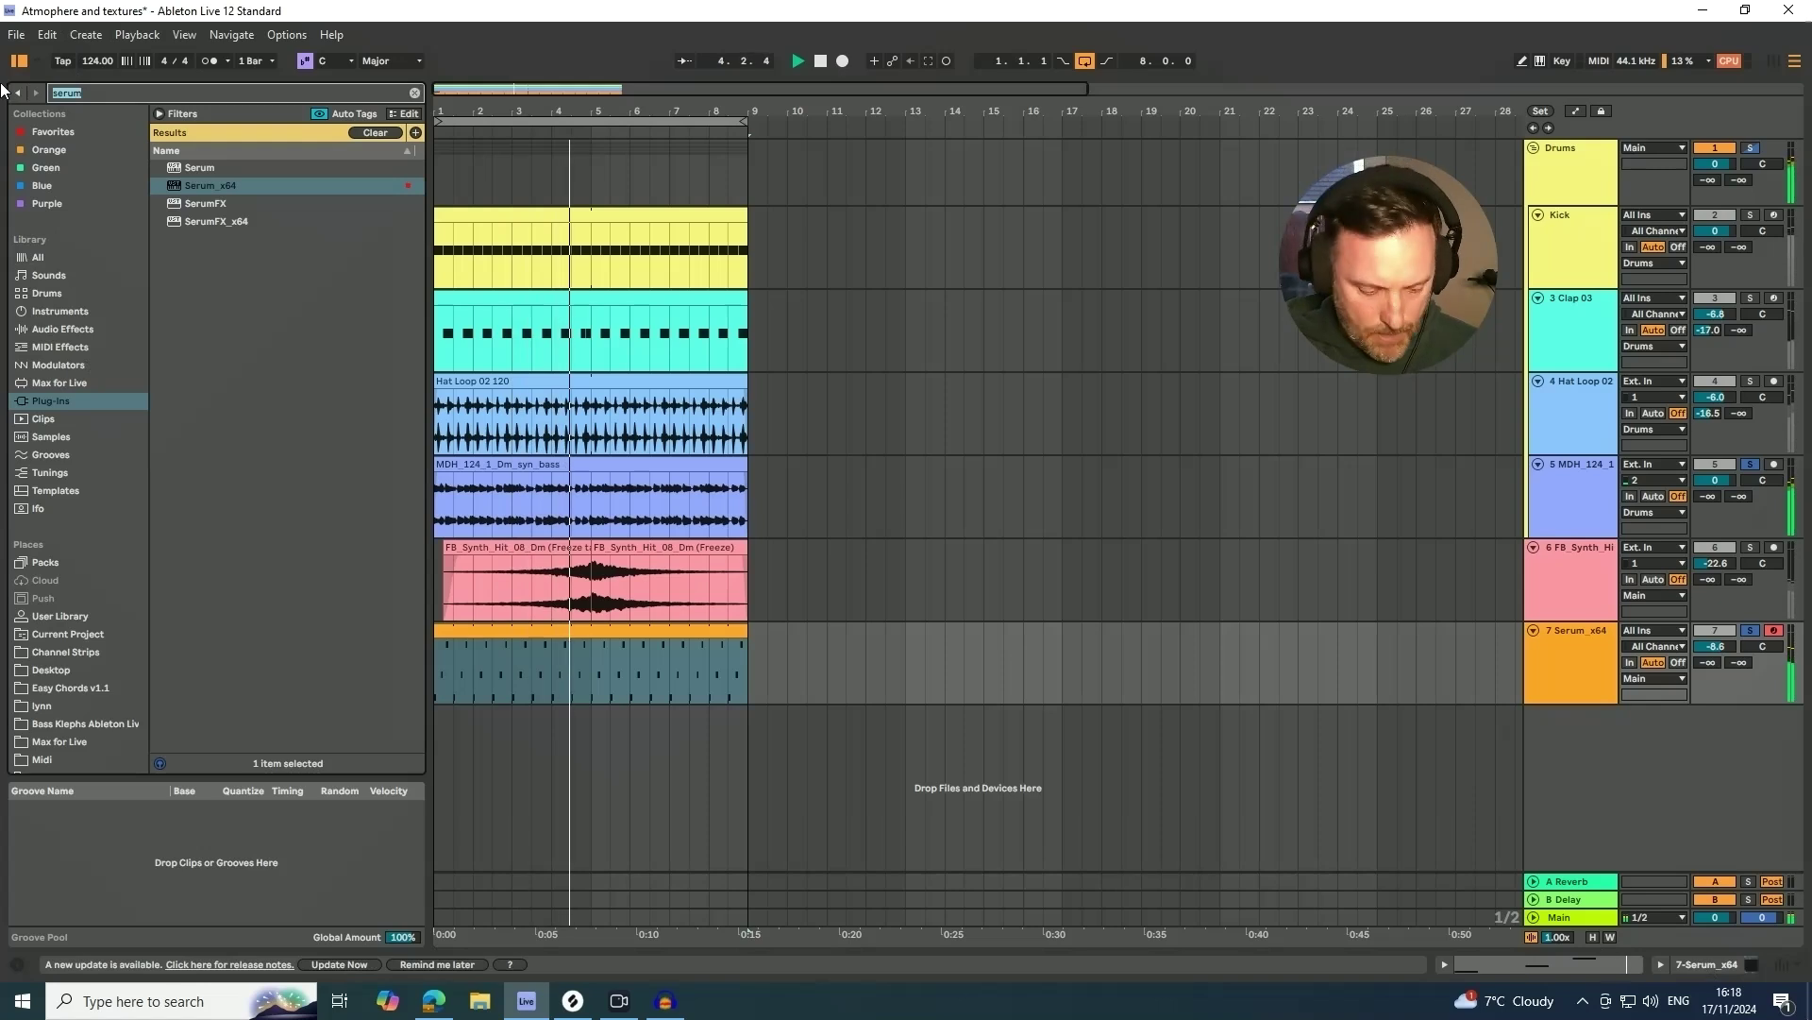
key("BackSpace")
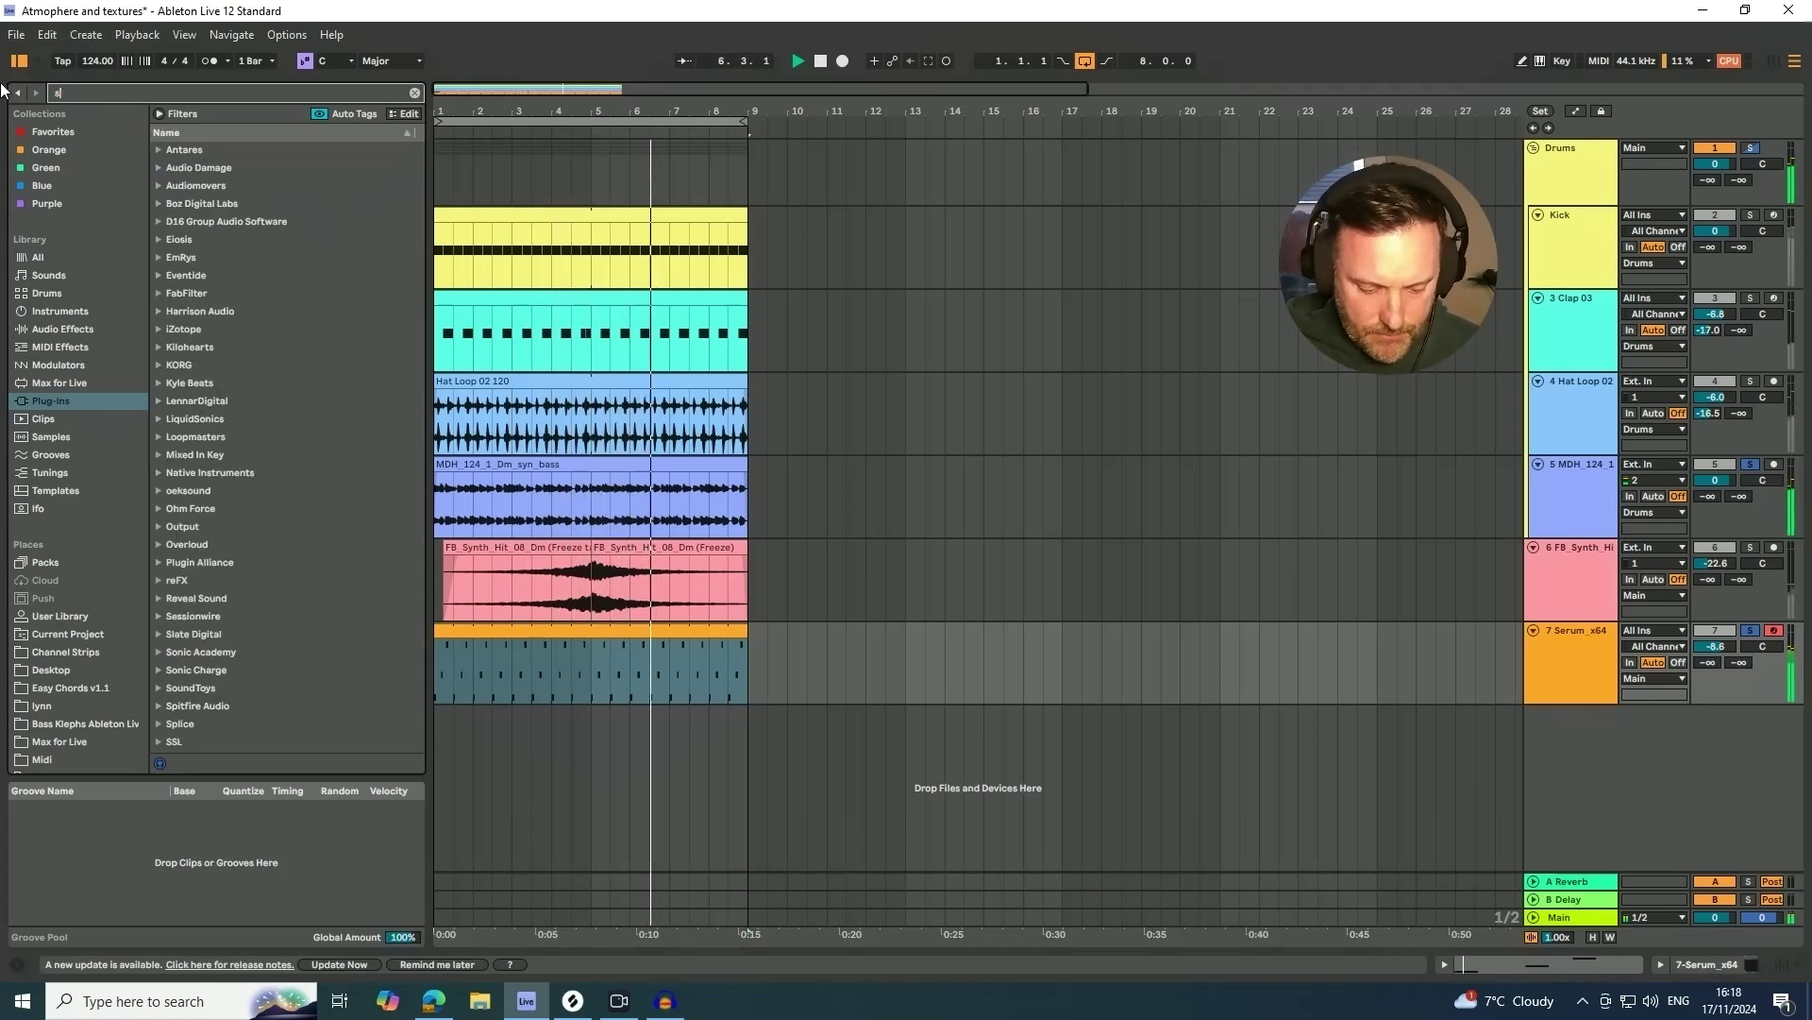
type("shimmer")
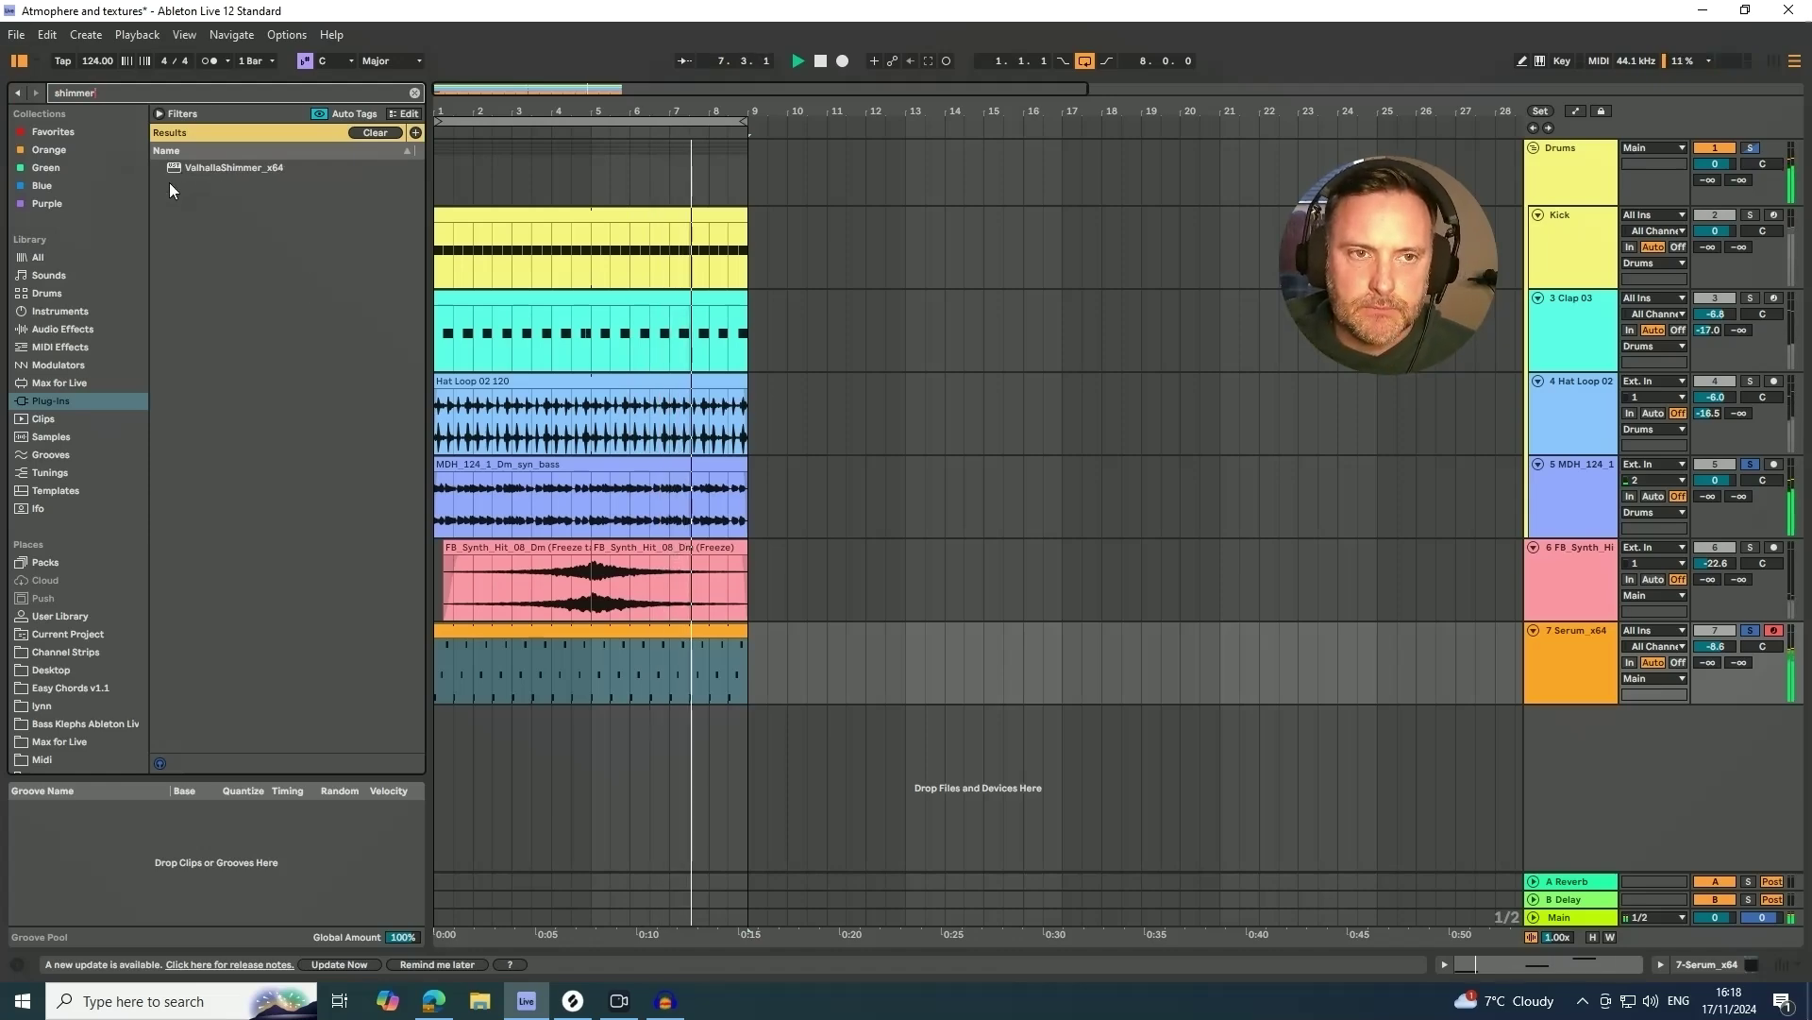
key("Down")
key("Return")
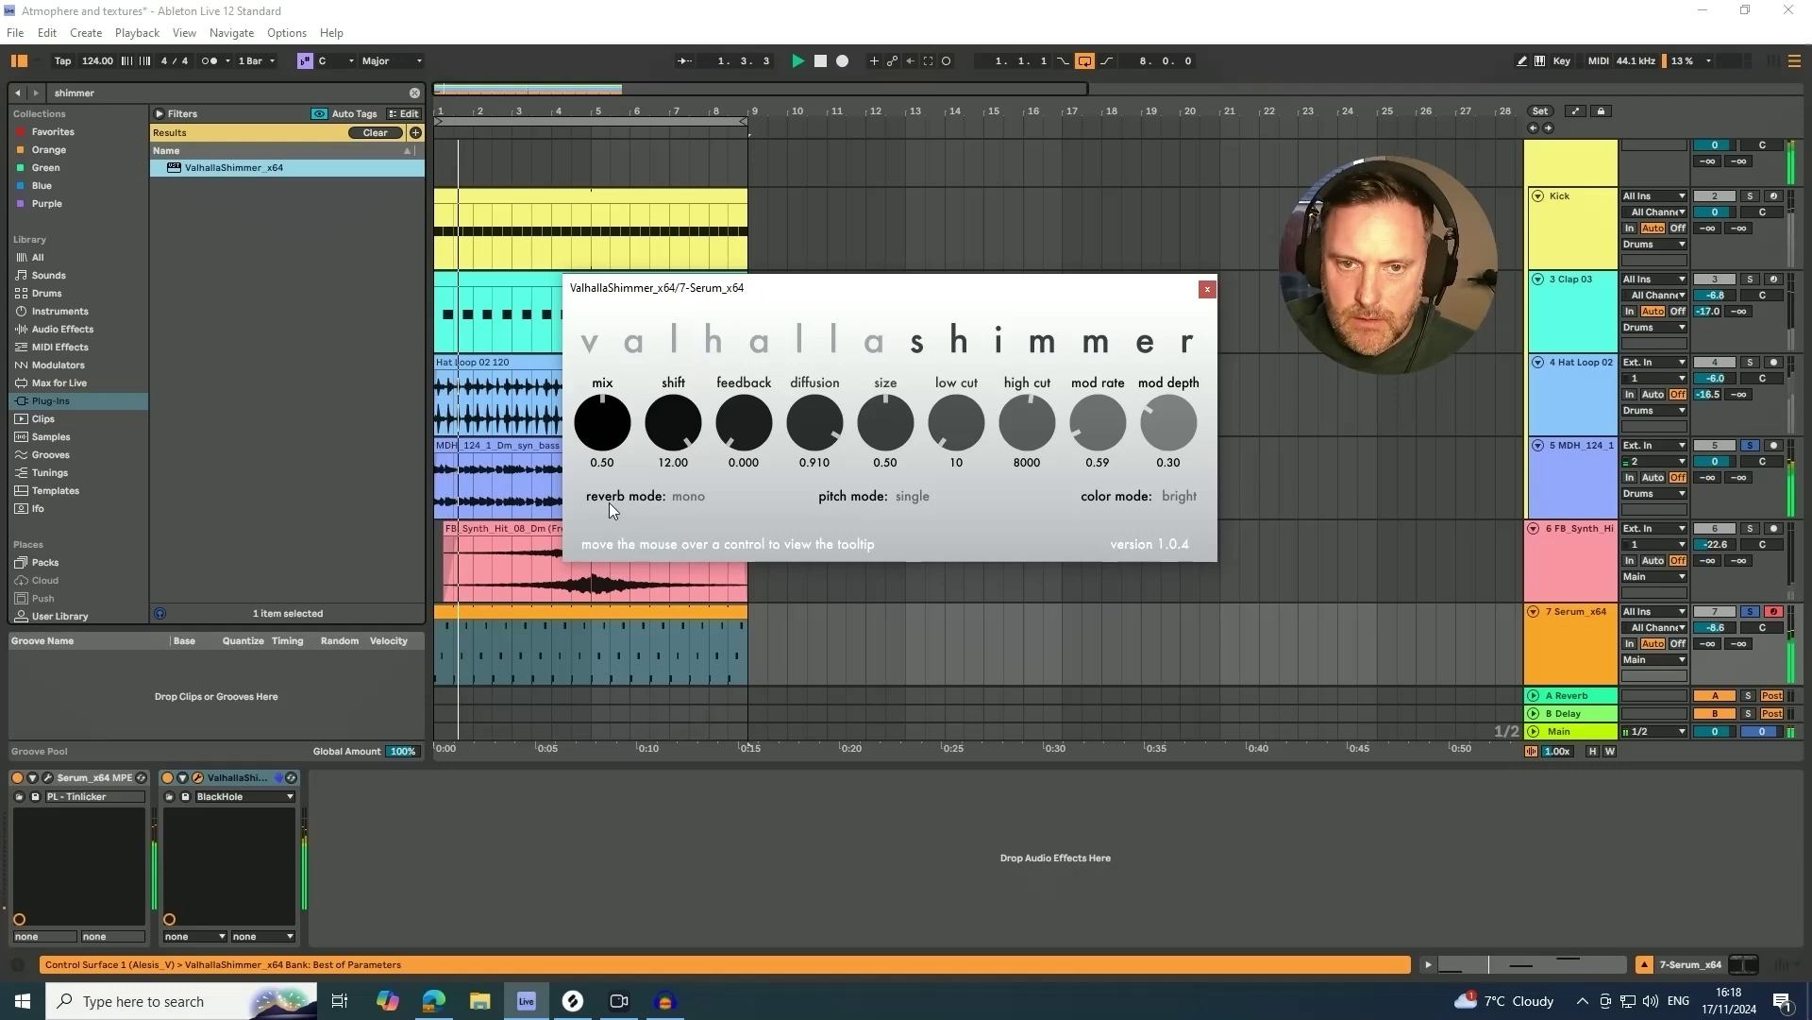
- Set ValhallaShimmer's mix to 0.90, low cut to 490 and high cut to 6690
left_click_drag(611, 441, 621, 338)
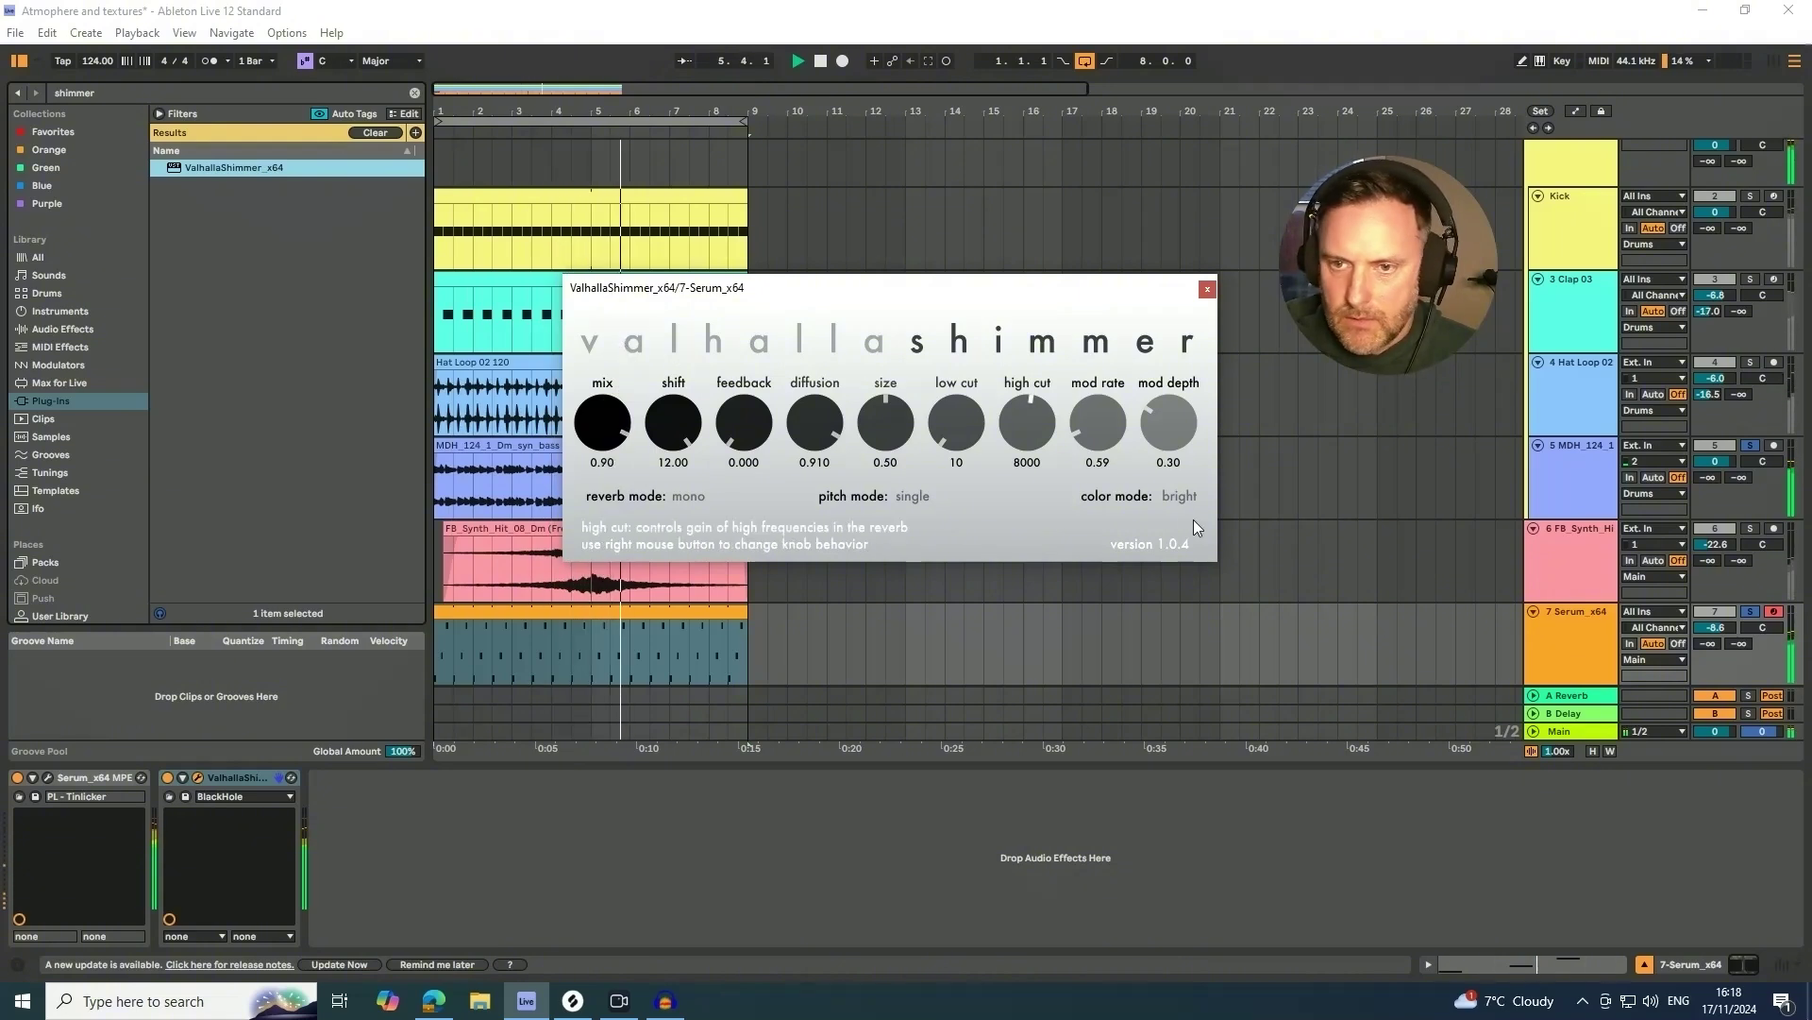
left_click_drag(953, 403, 956, 374)
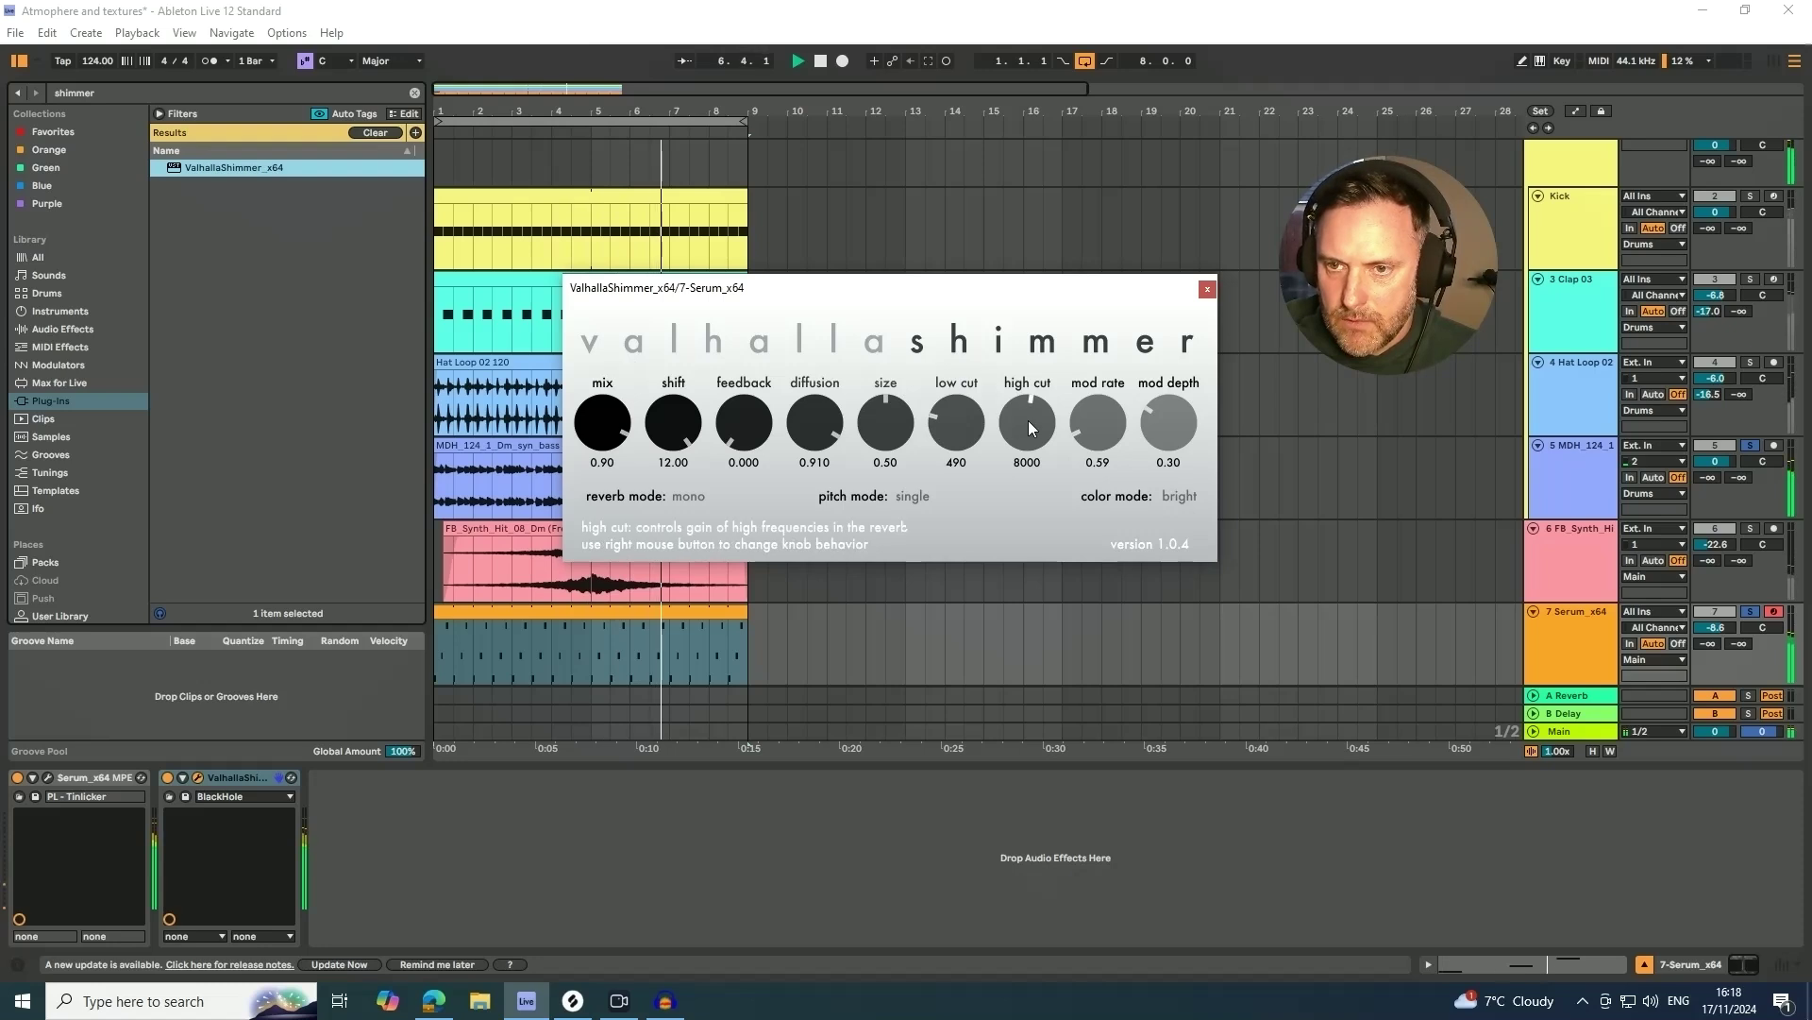
left_click_drag(1019, 444, 1018, 447)
- Stop playback, search the audio effects for "eq", and add EQ Eight after ValhallaShimmer on the Serum track
left_click(107, 95)
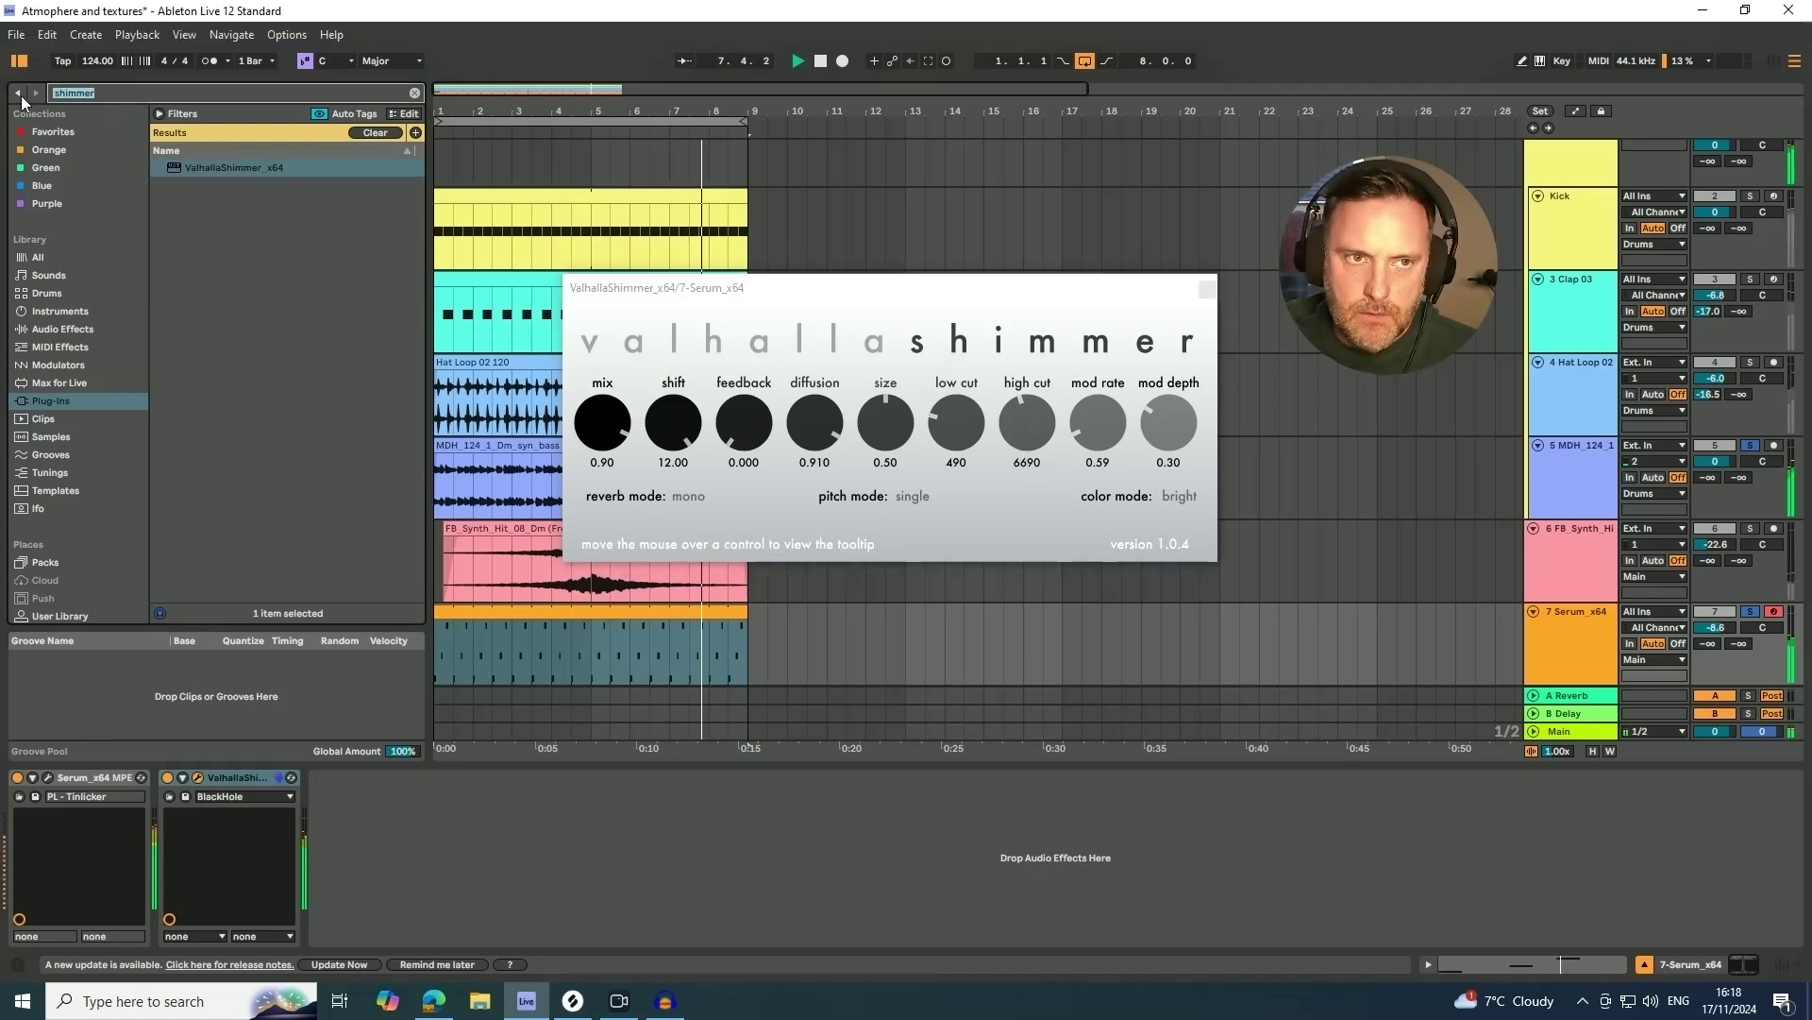
key("BackSpace")
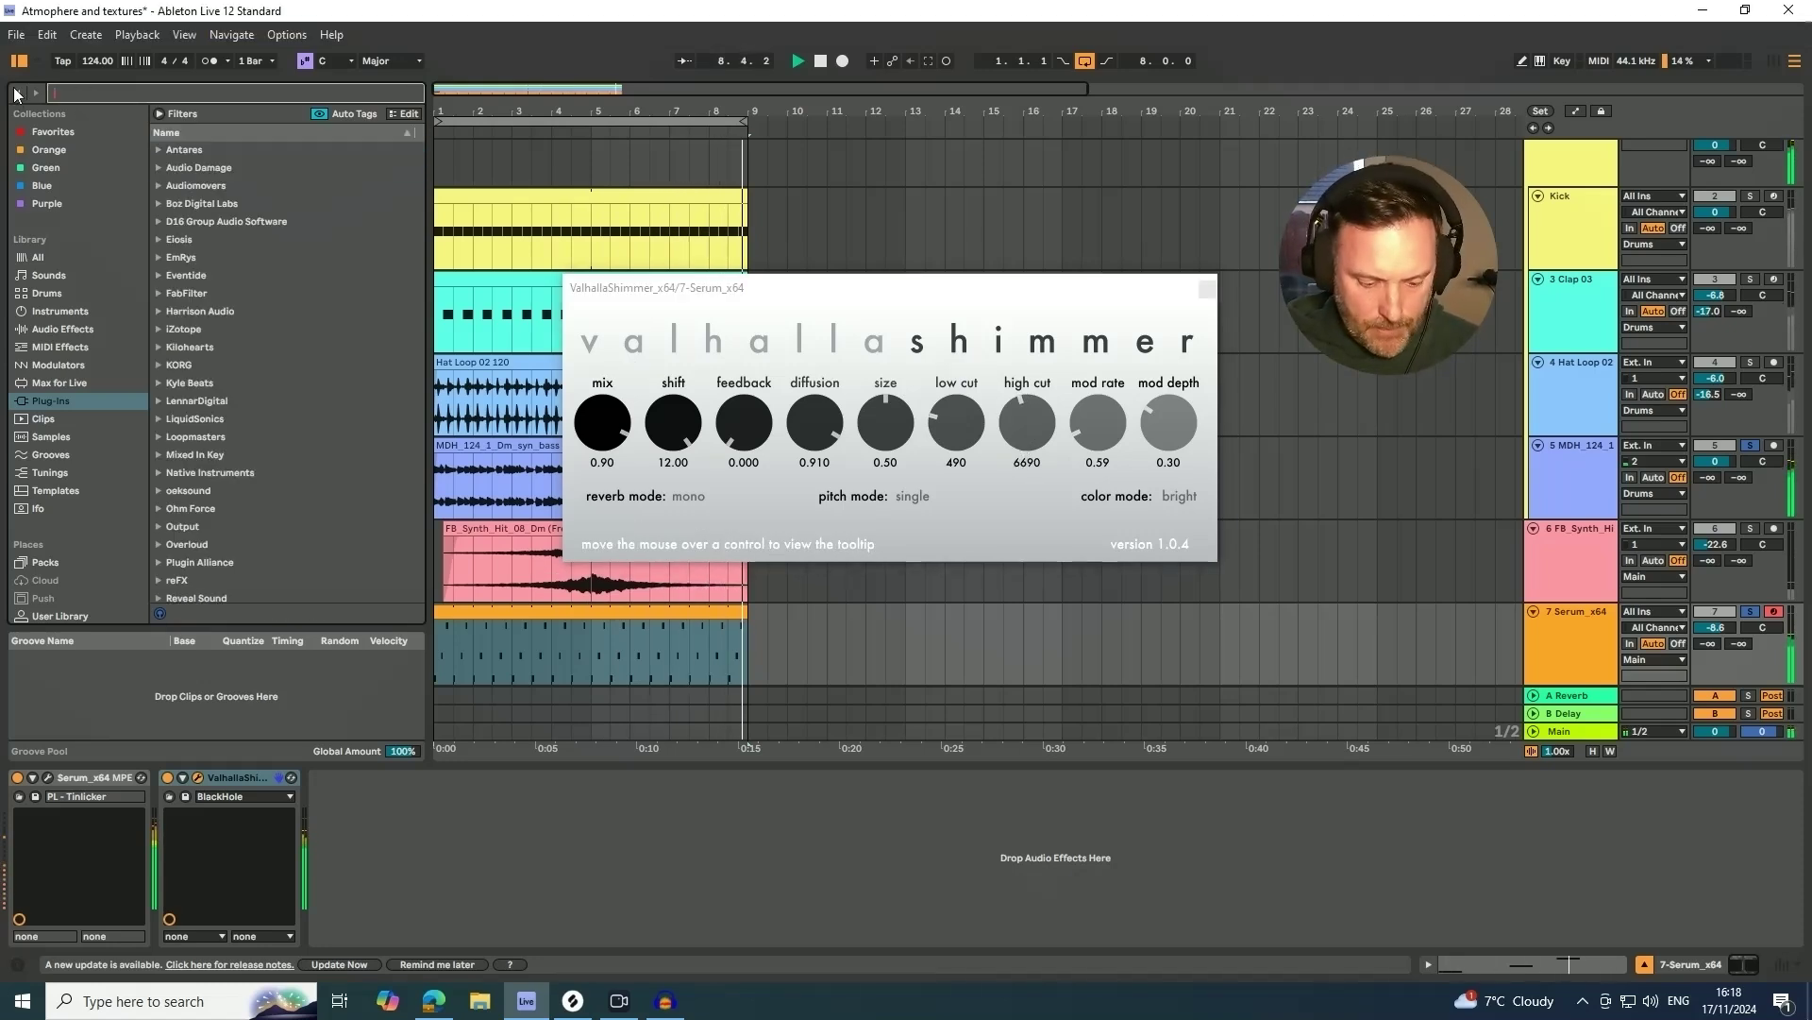
left_click(546, 827)
key("space")
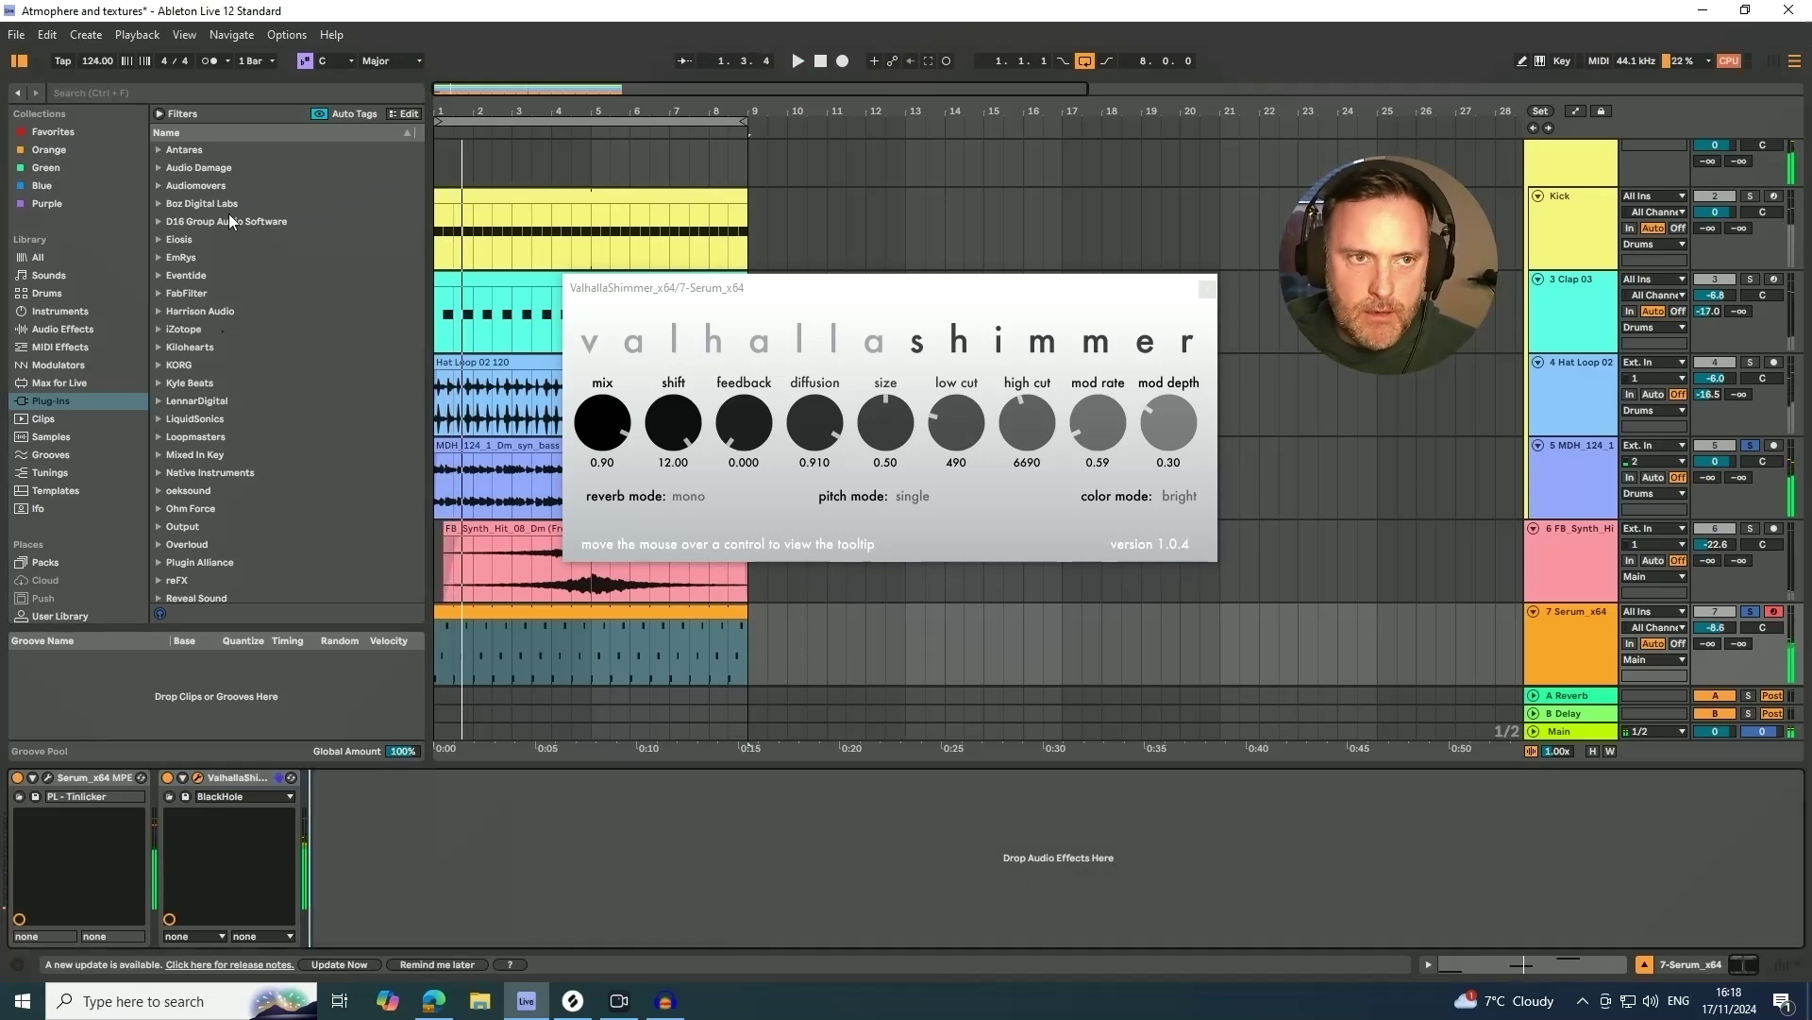
left_click(102, 95)
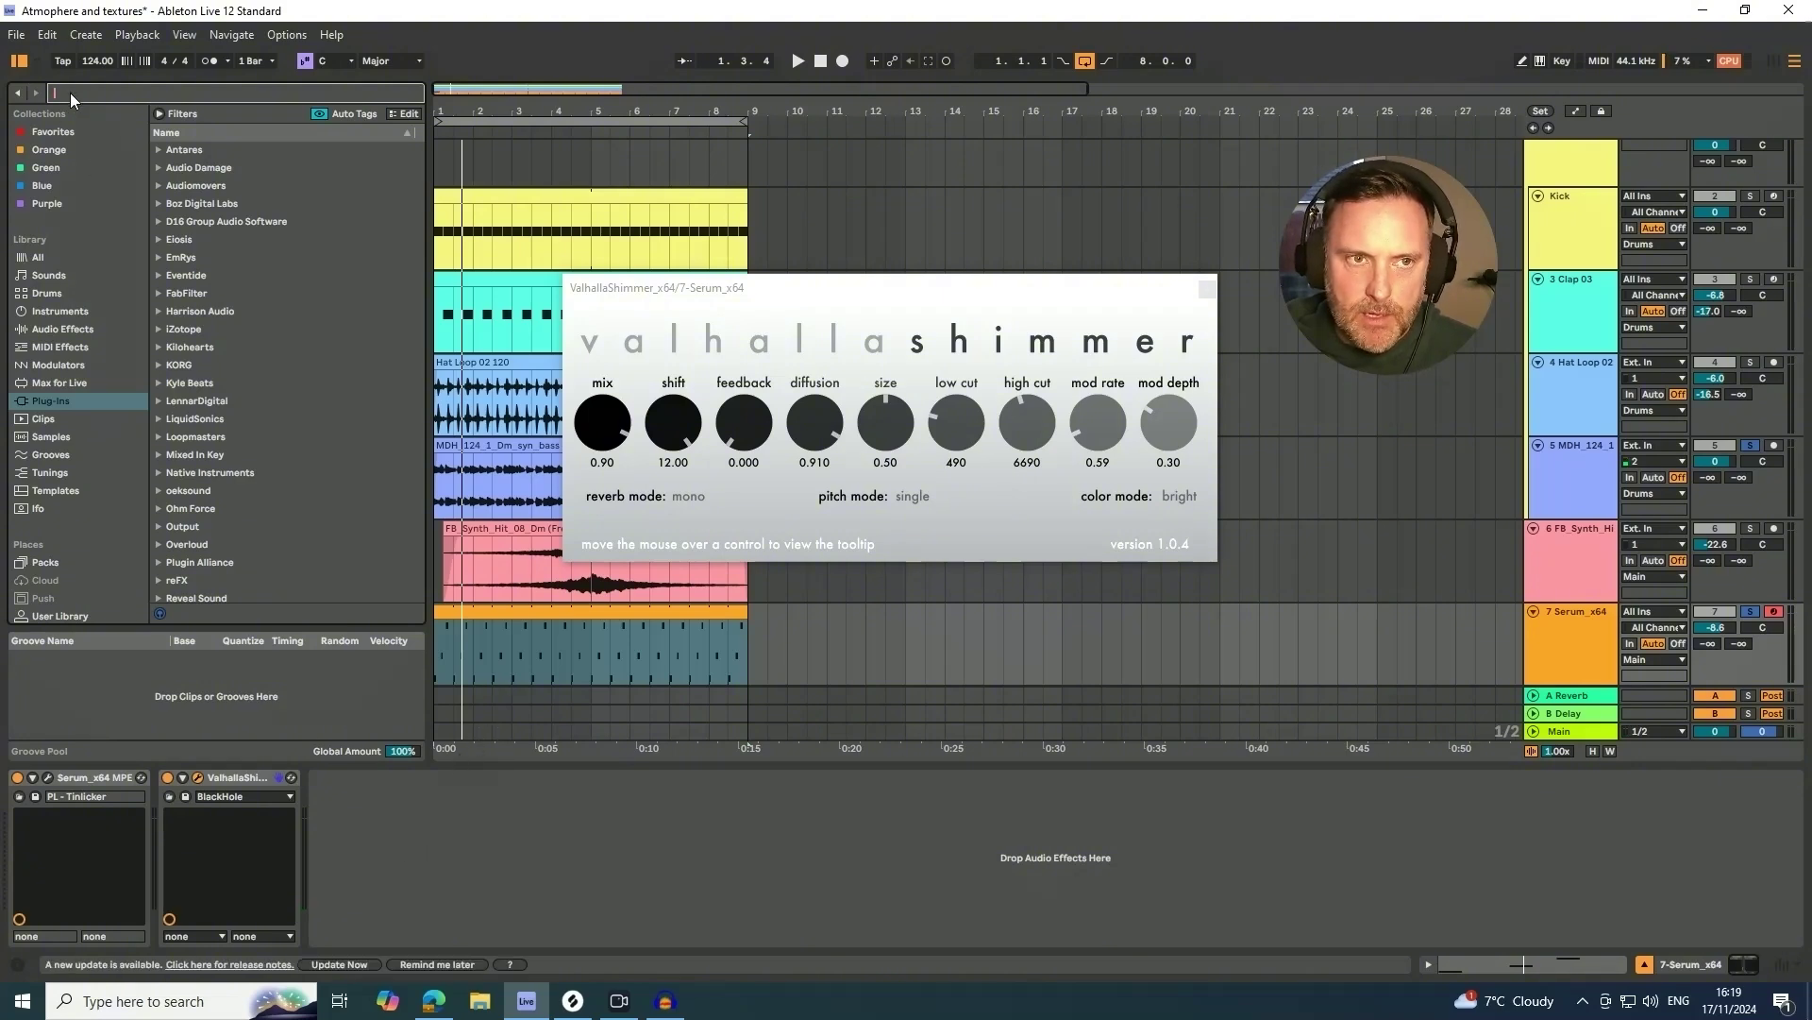
type("q")
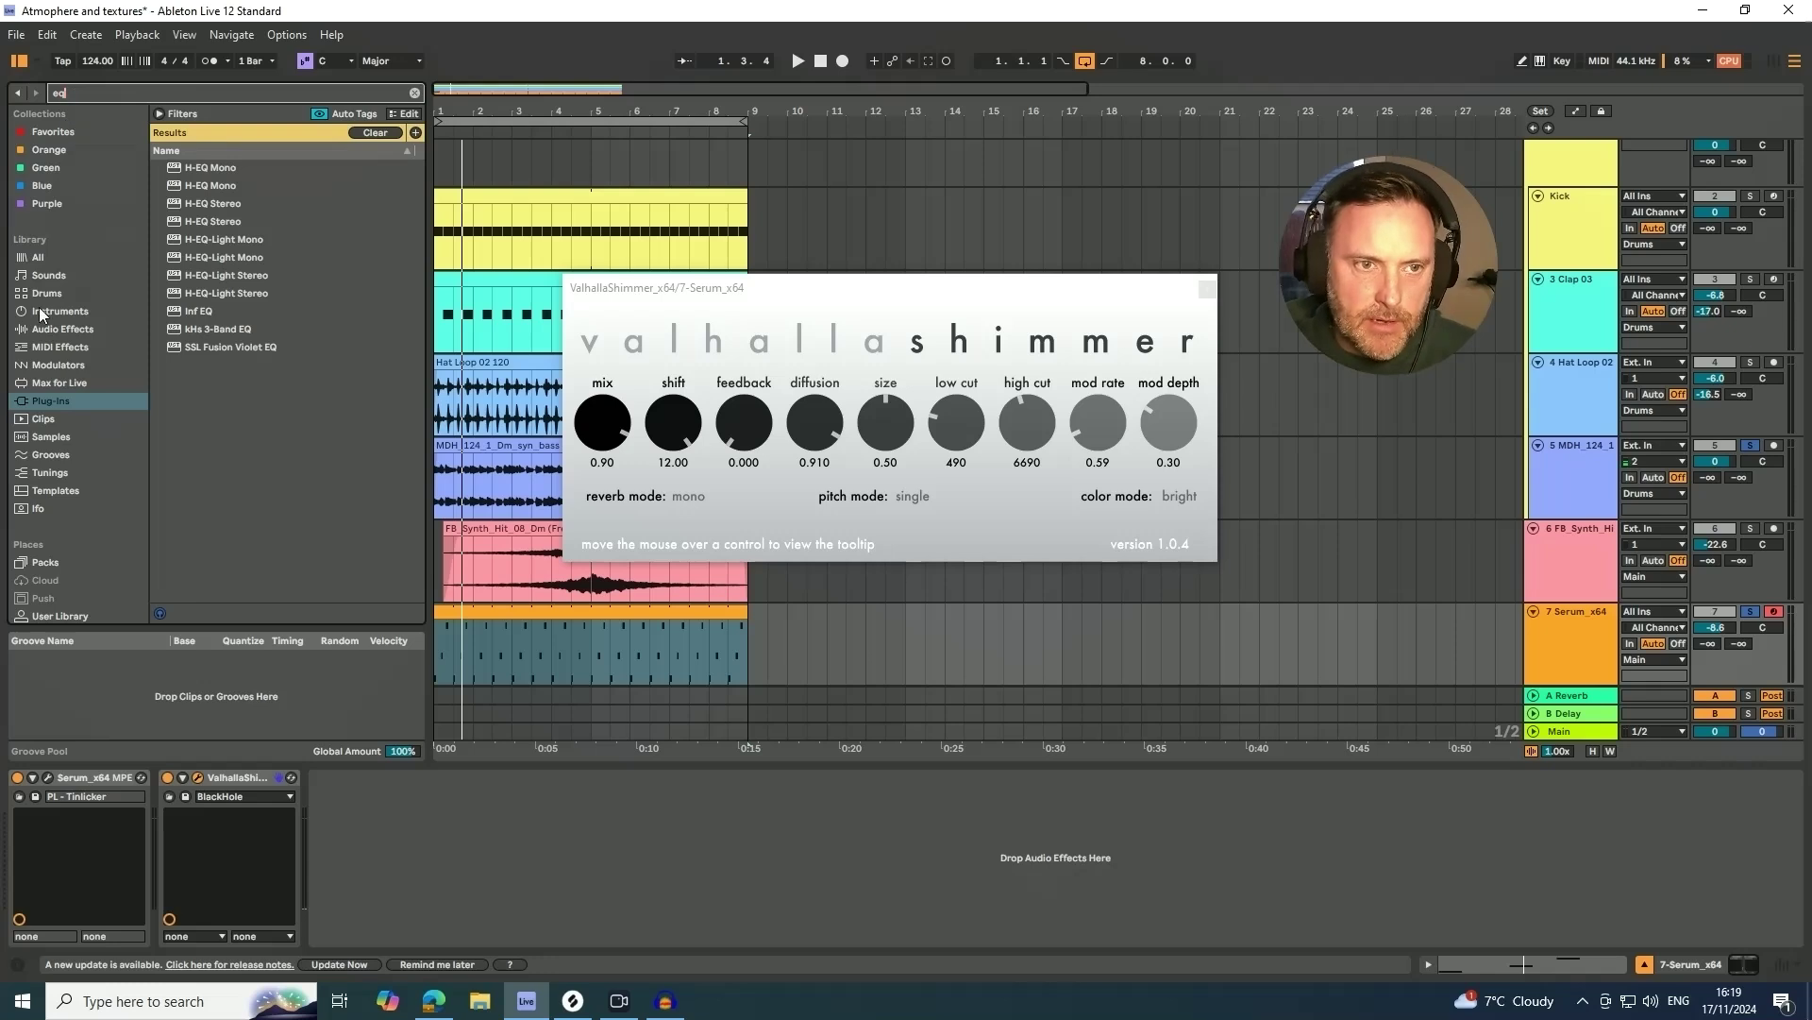
left_click(48, 332)
left_click_drag(185, 278, 366, 869)
- Make EQ Eight's band 1 a low-cut filter at 225 Hz while playing the arrangement
left_click(375, 924)
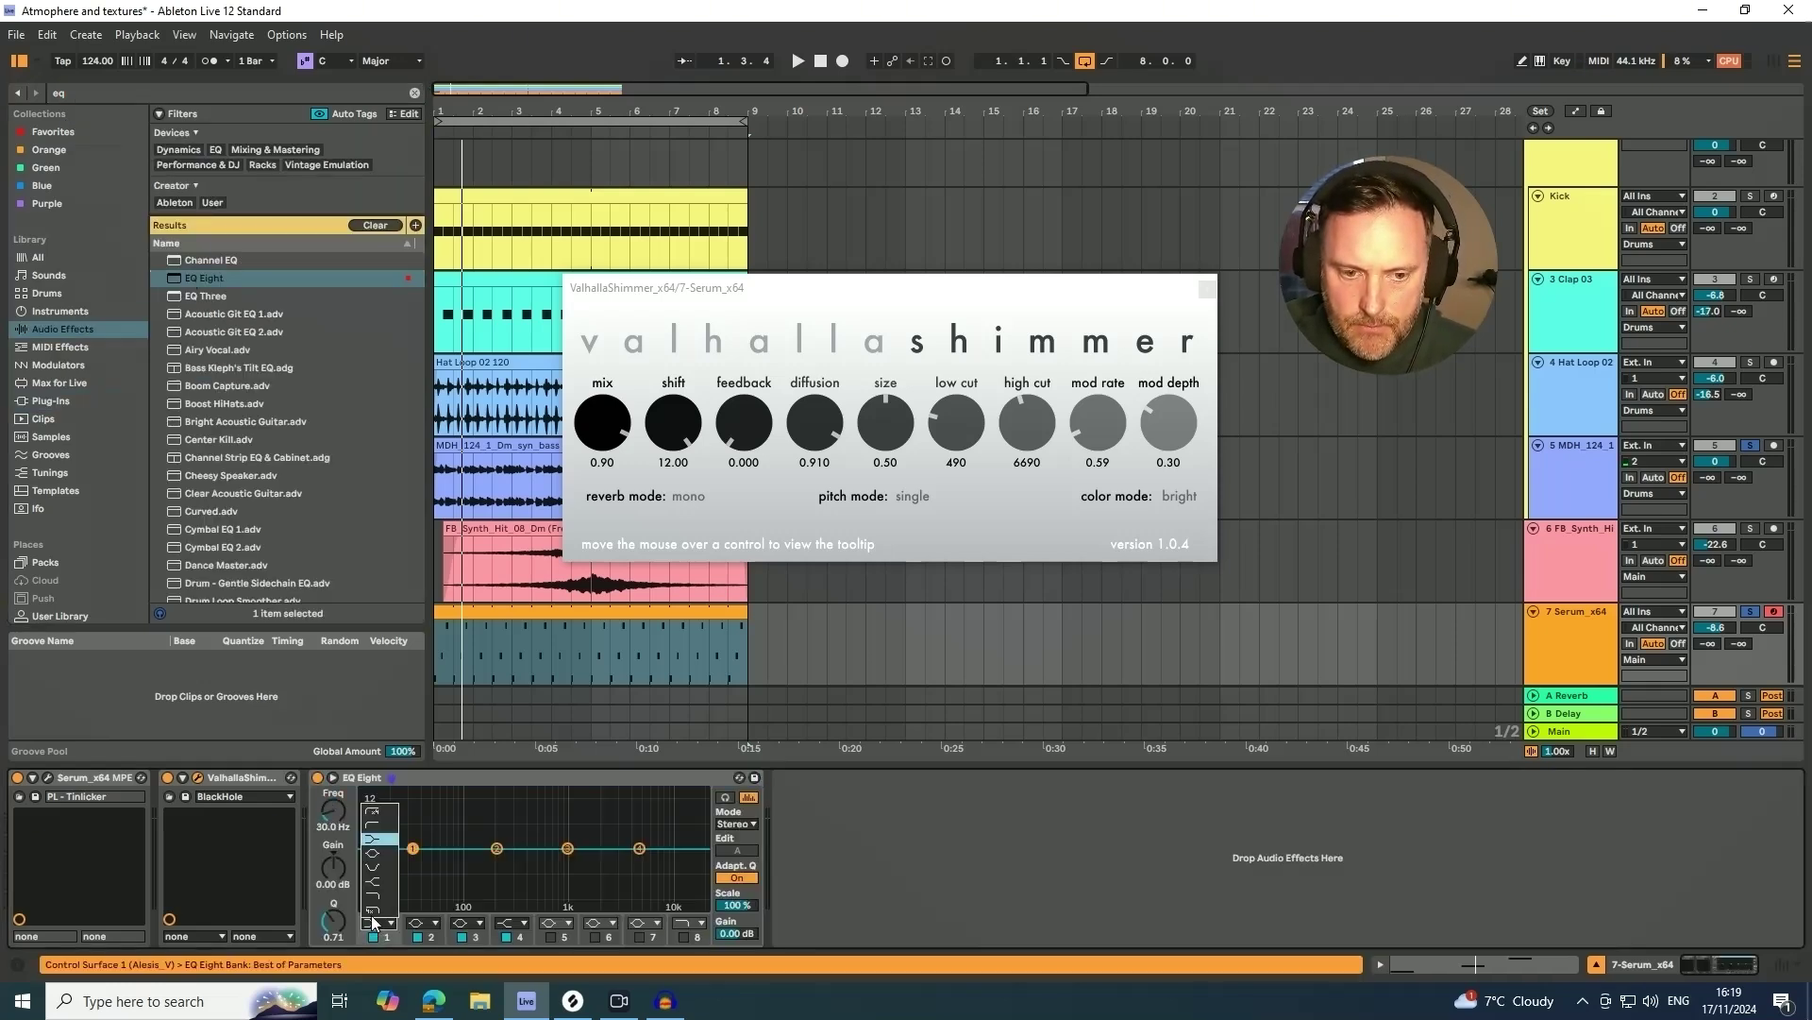
left_click(369, 826)
left_click_drag(453, 862, 472, 862)
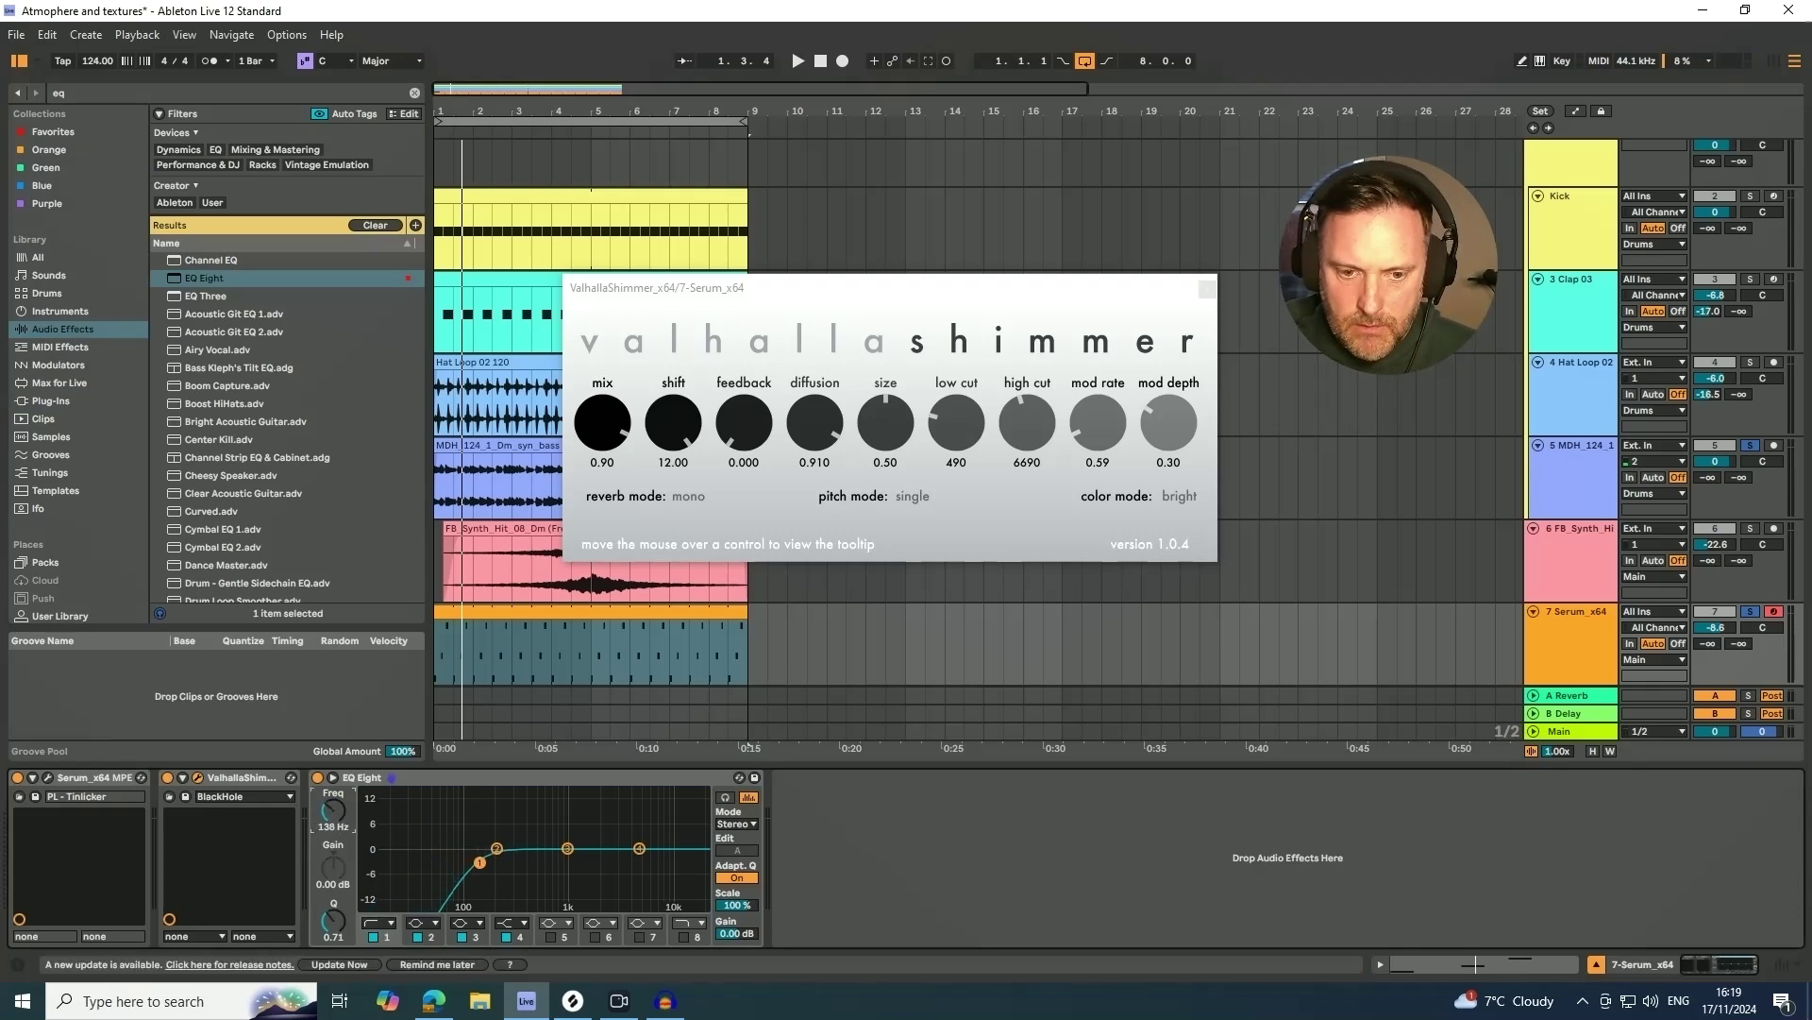
key("space")
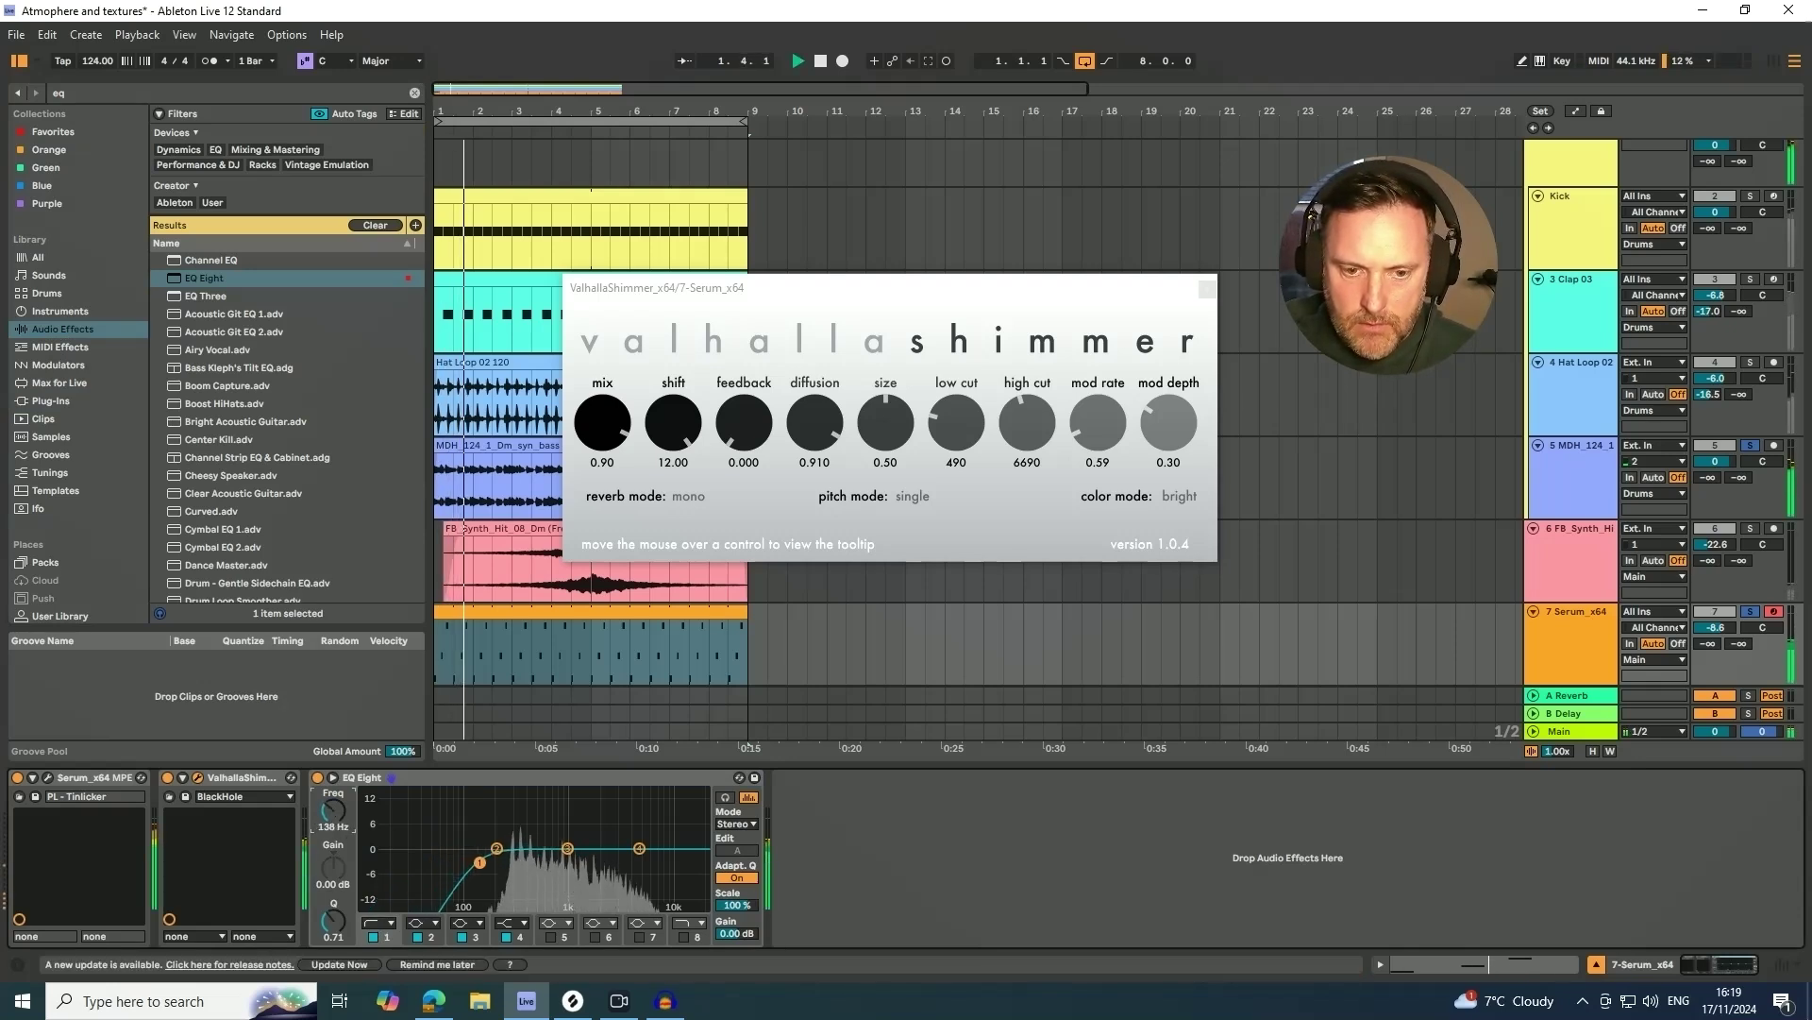
mouse_move(343, 828)
left_mouse_down()
mouse_move(343, 861)
mouse_move(342, 806)
left_mouse_up()
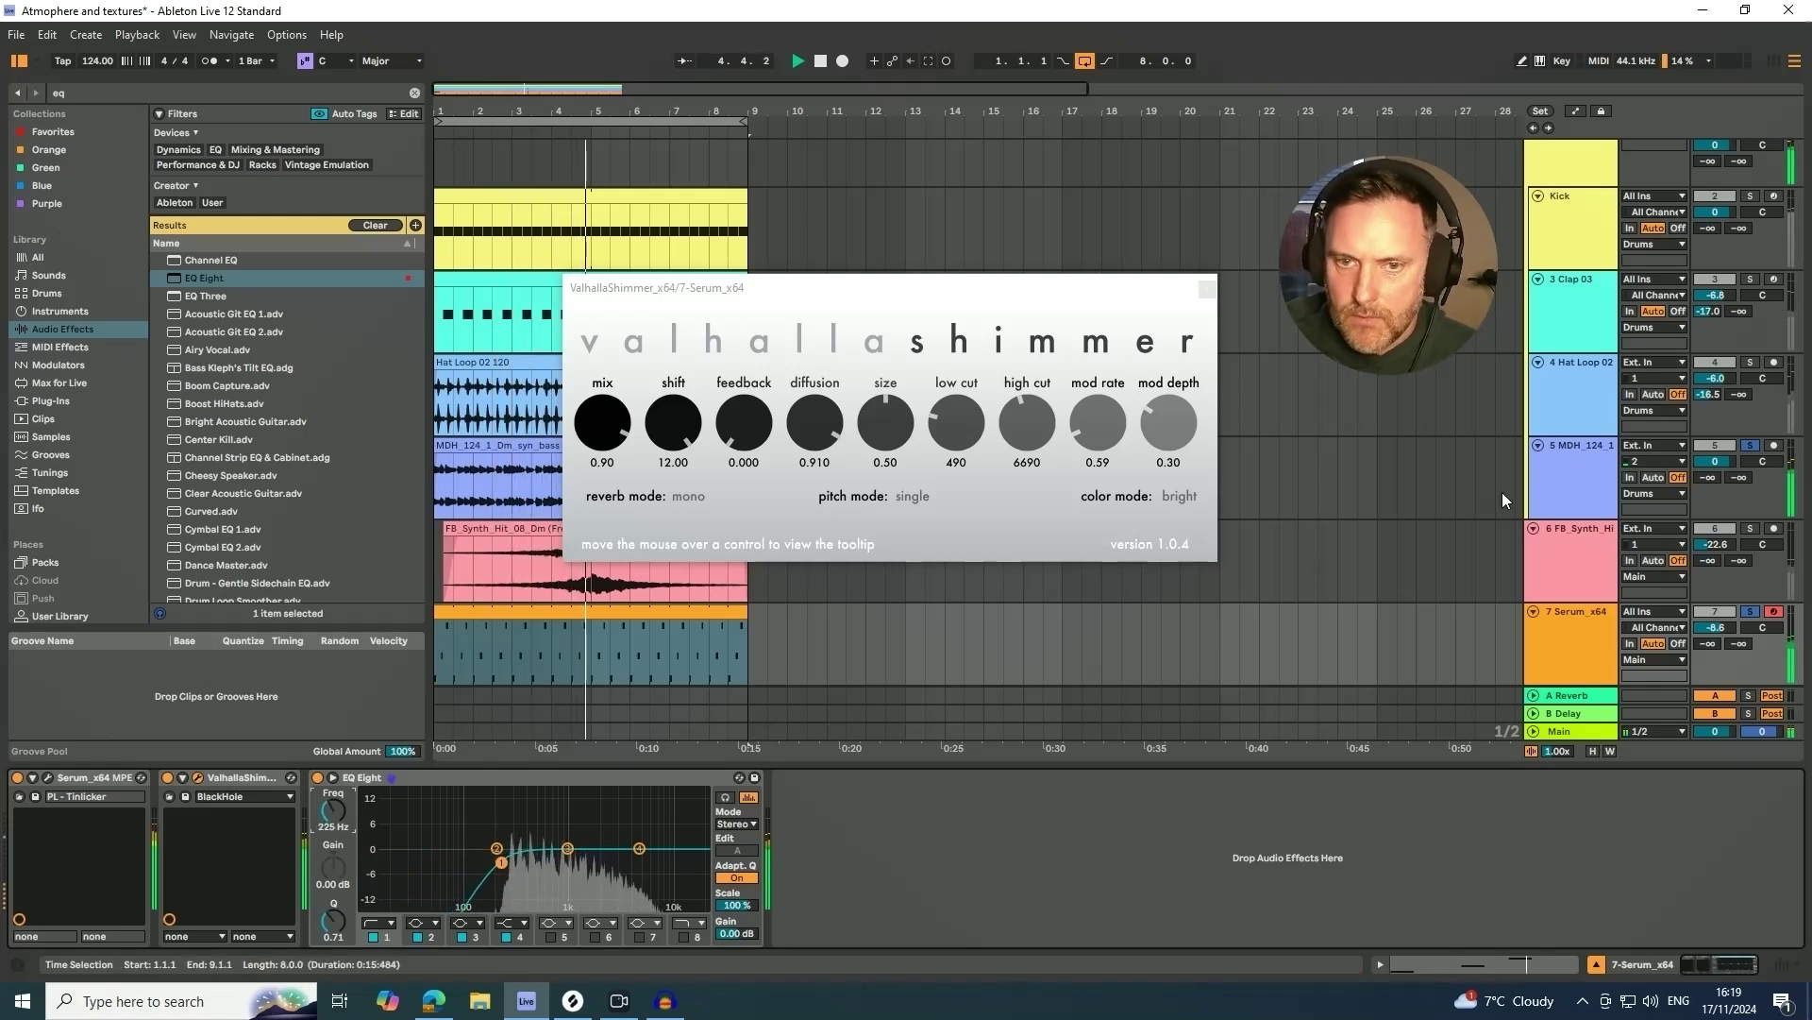
- Inspect the LFOTool volume curve on the MDH_124_1_Dm_syn_bass track, close its window, and return to the Serum track
left_click(1577, 463)
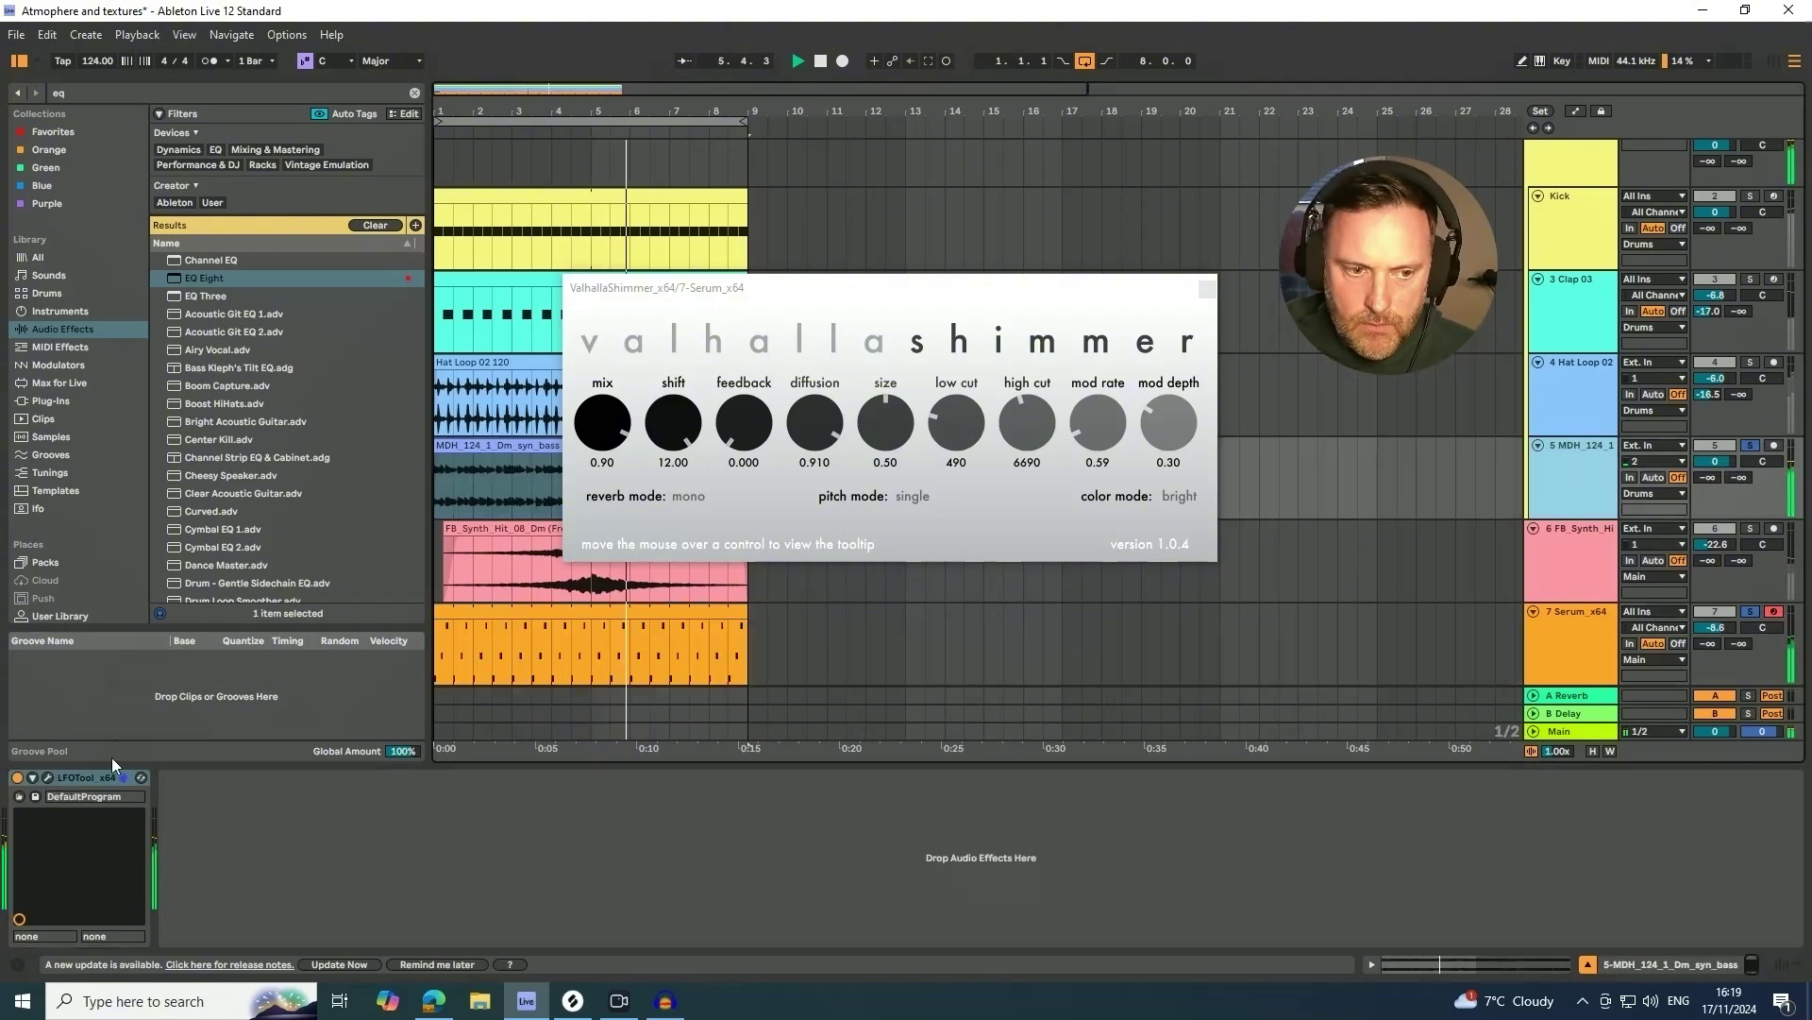
left_click(48, 778)
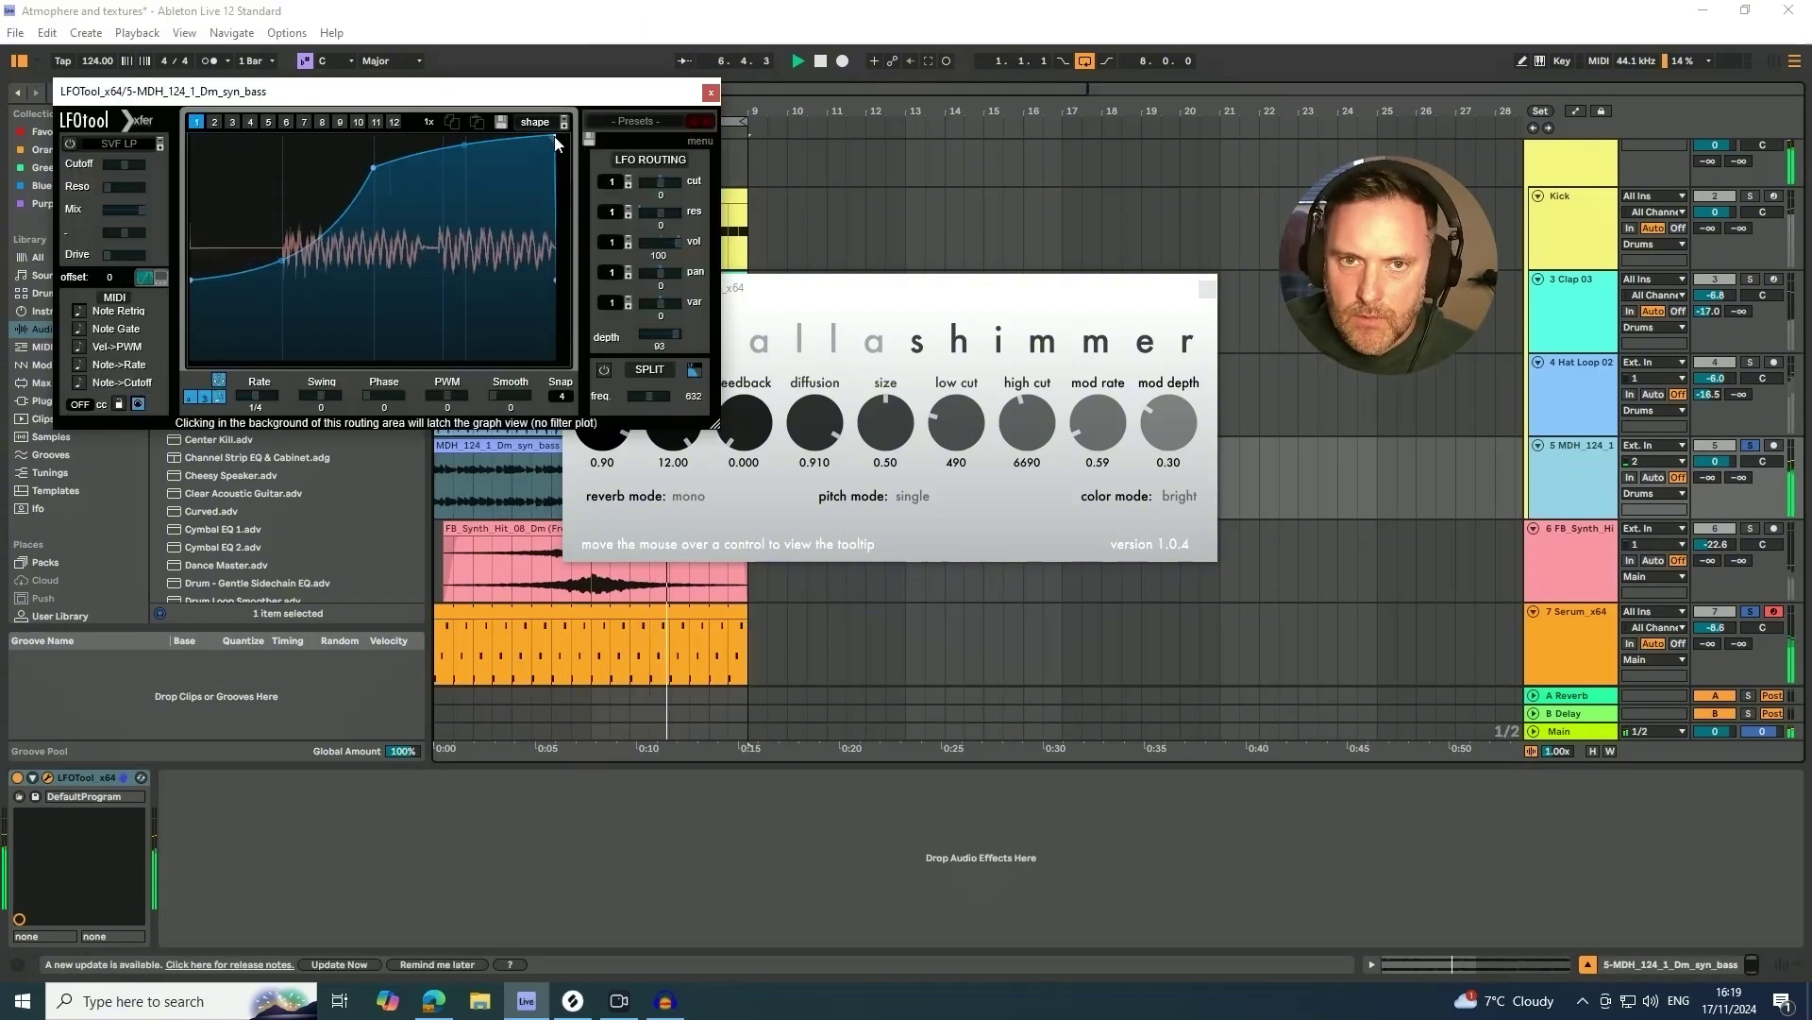
left_click(711, 93)
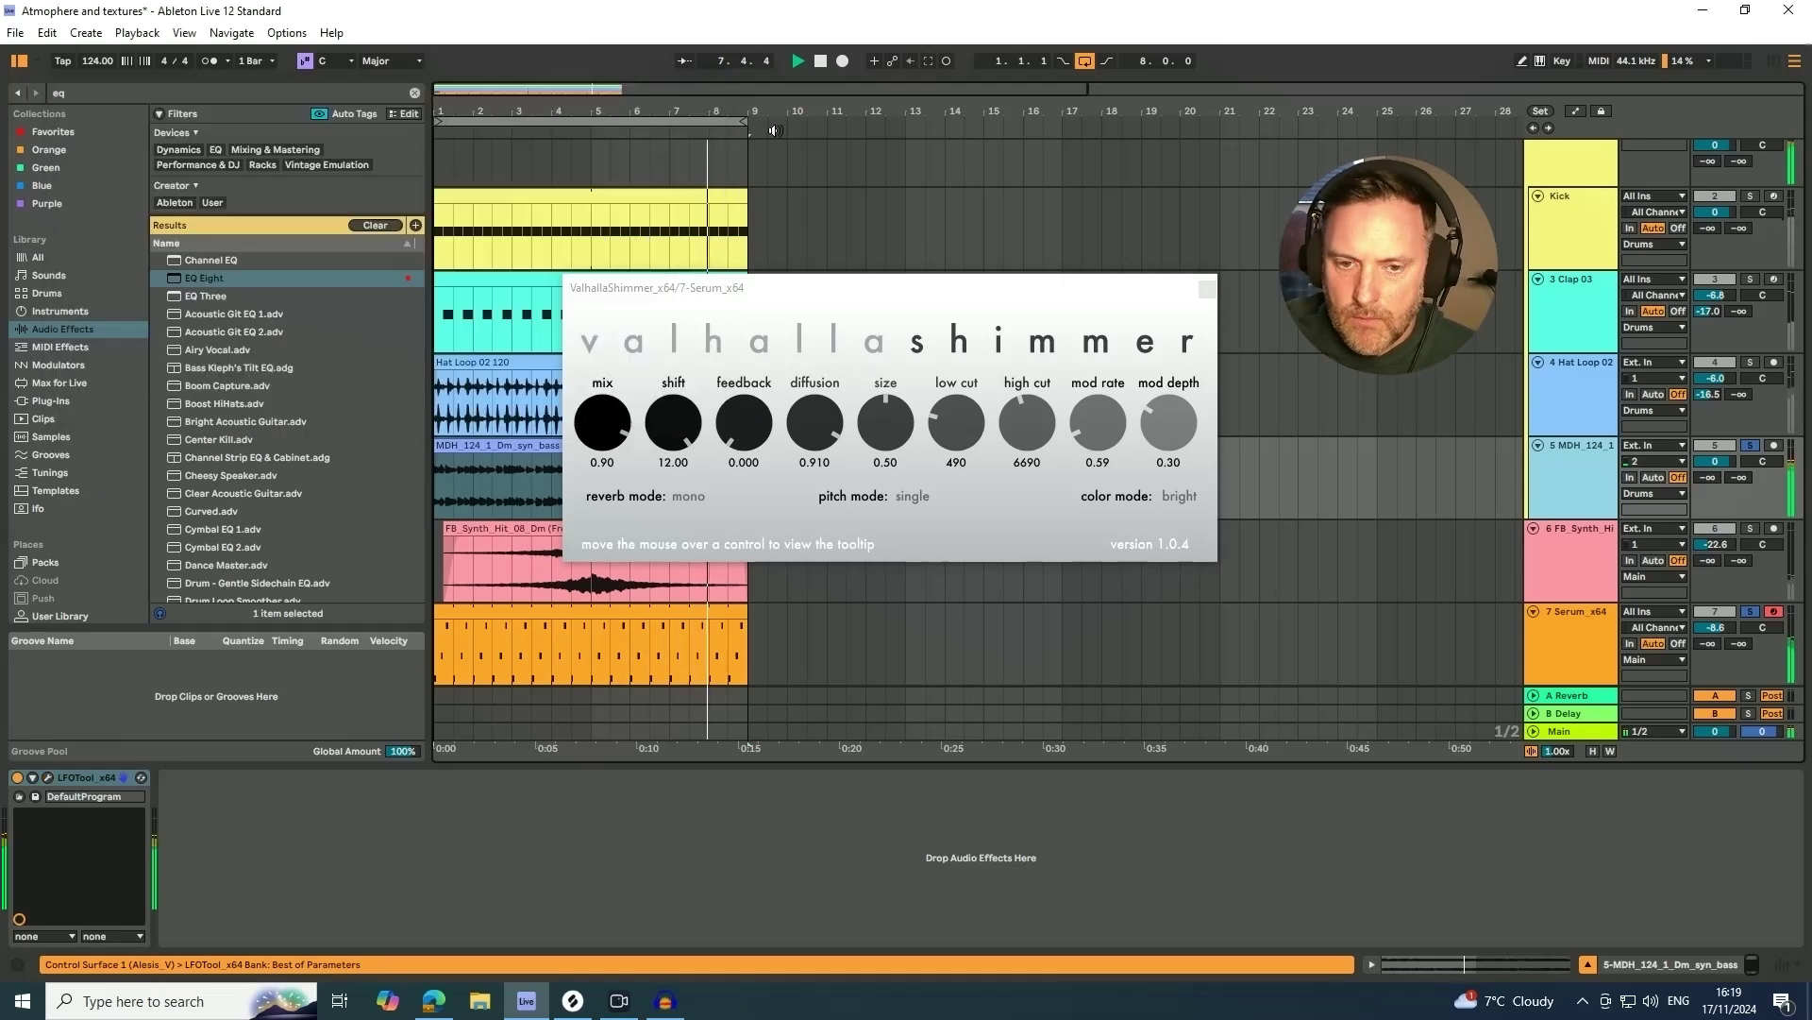
left_click(1537, 635)
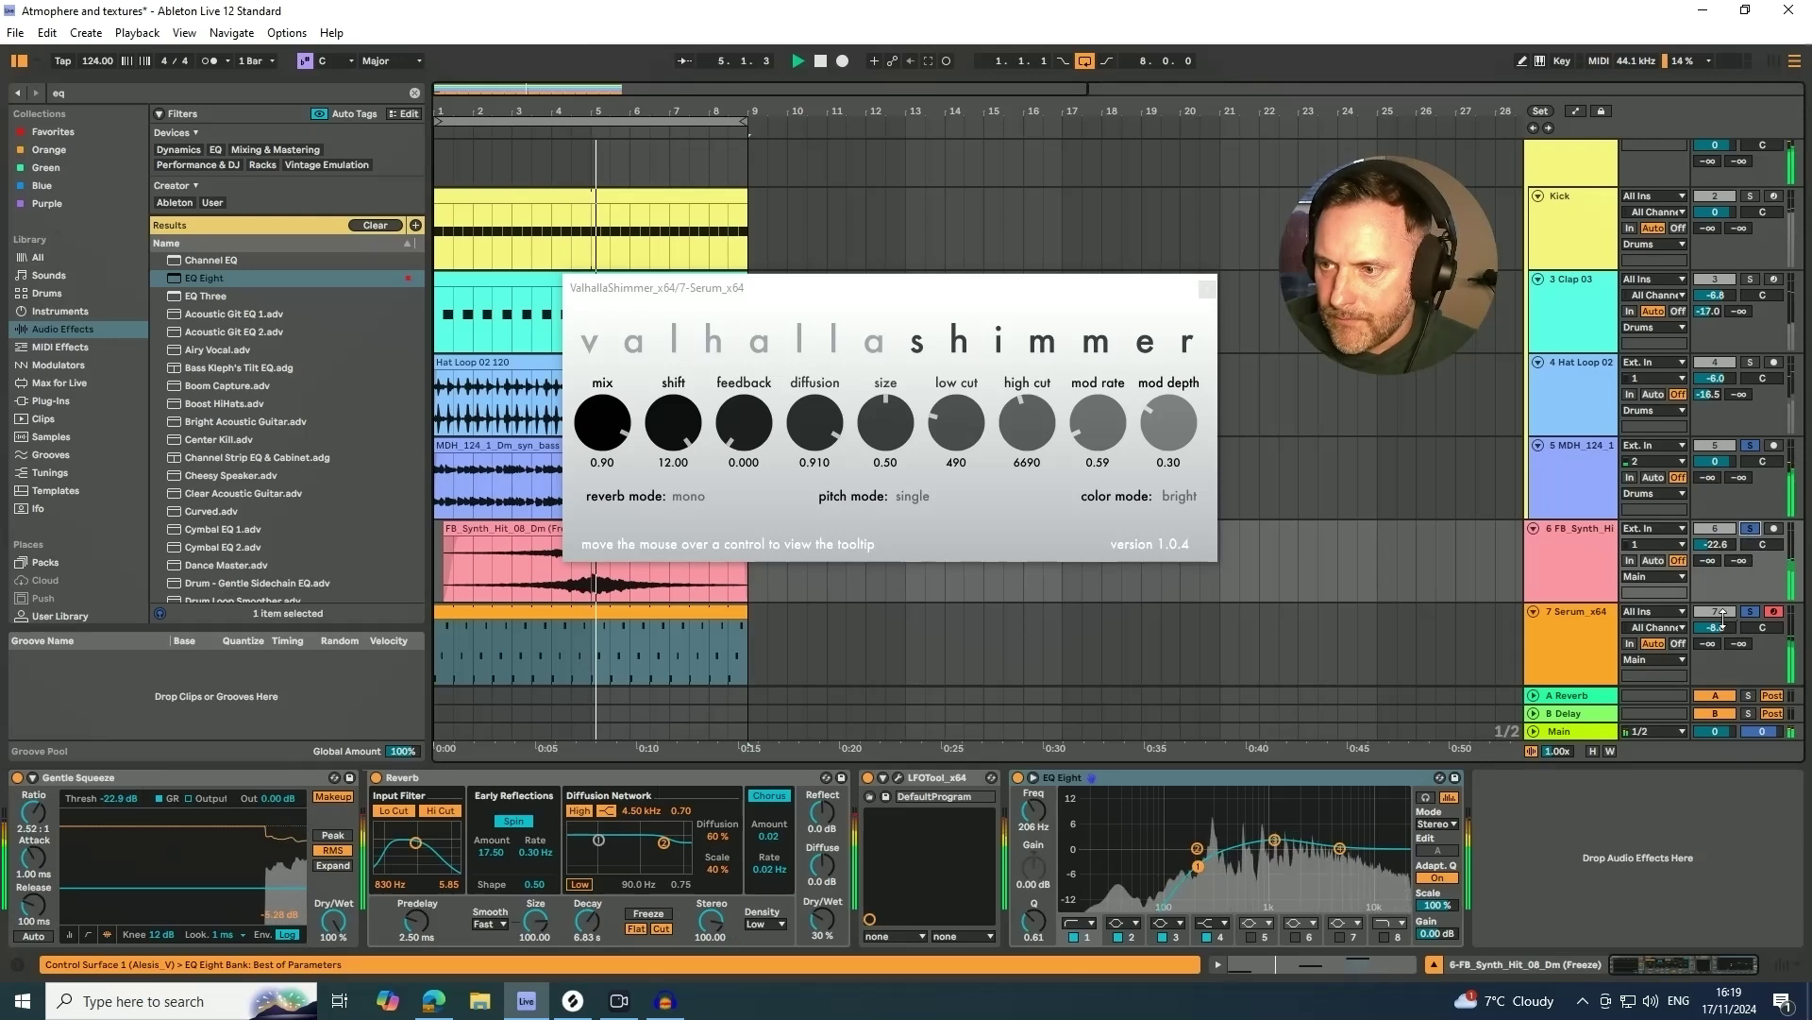
- Lower the Serum track's volume to -12.7 dB while the arrangement plays
left_click_drag(1715, 627, 1715, 643)
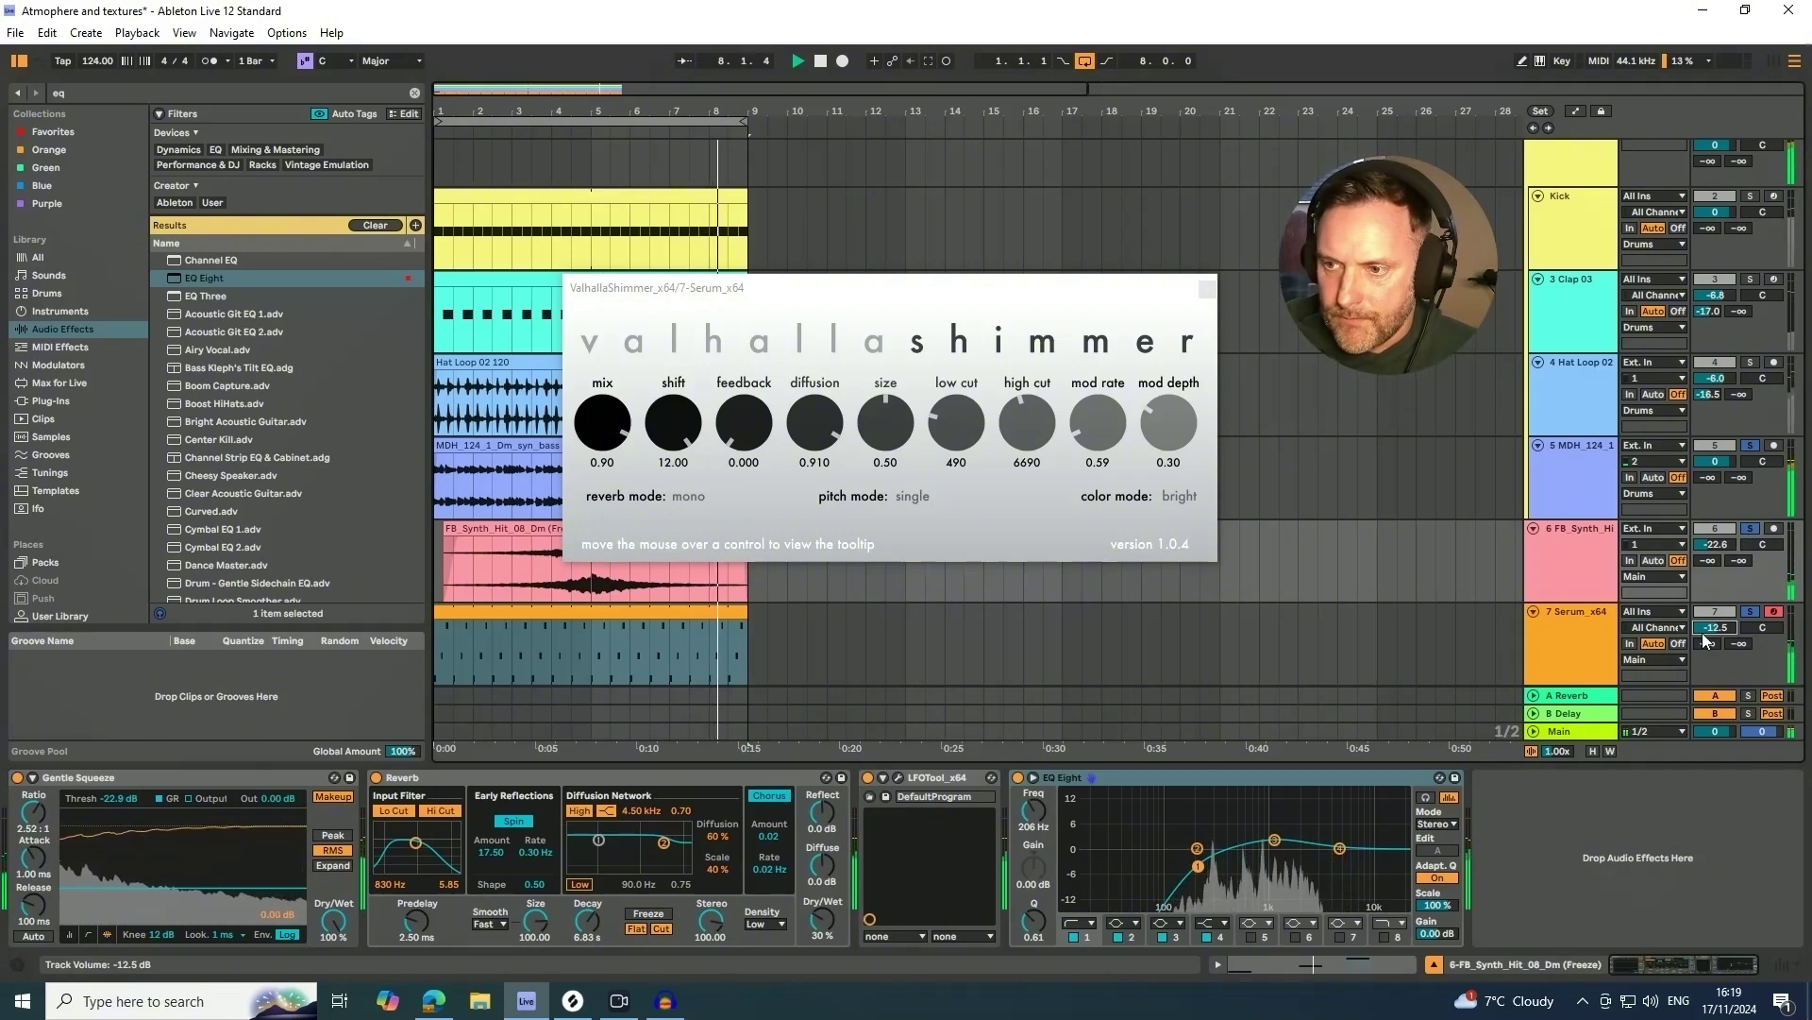
left_click(1577, 604)
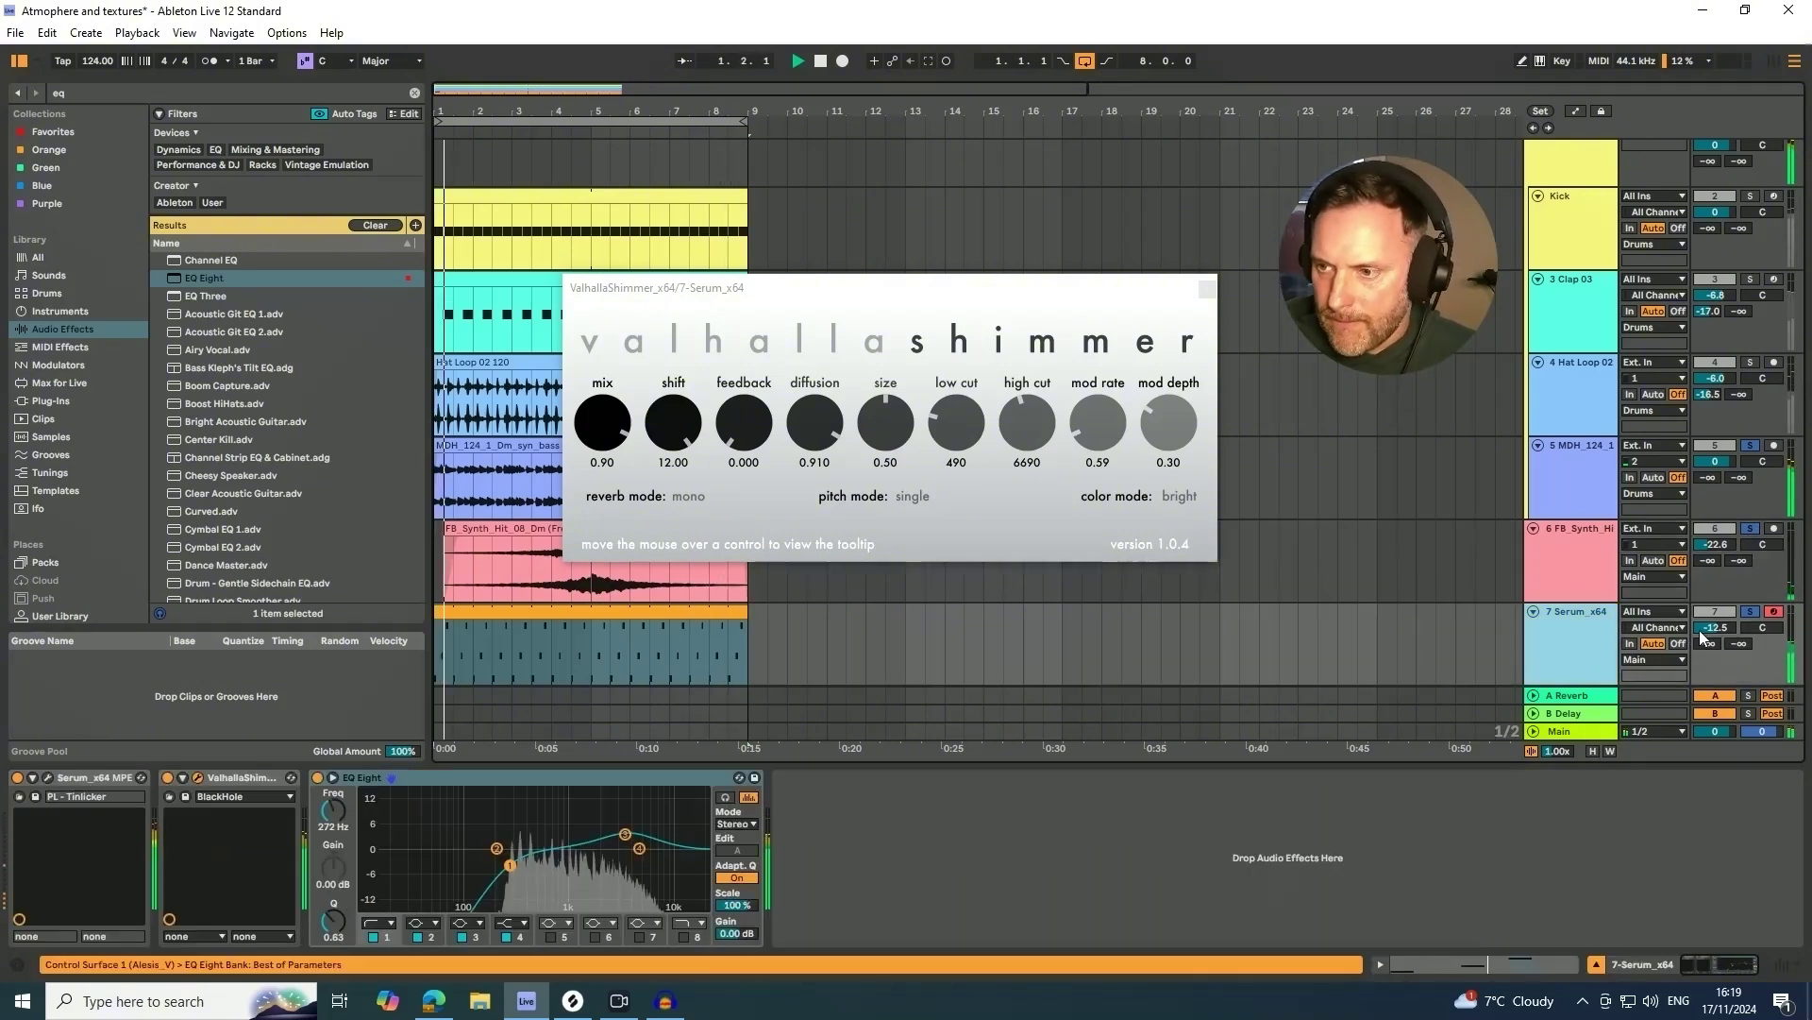
left_click_drag(1715, 628, 1715, 628)
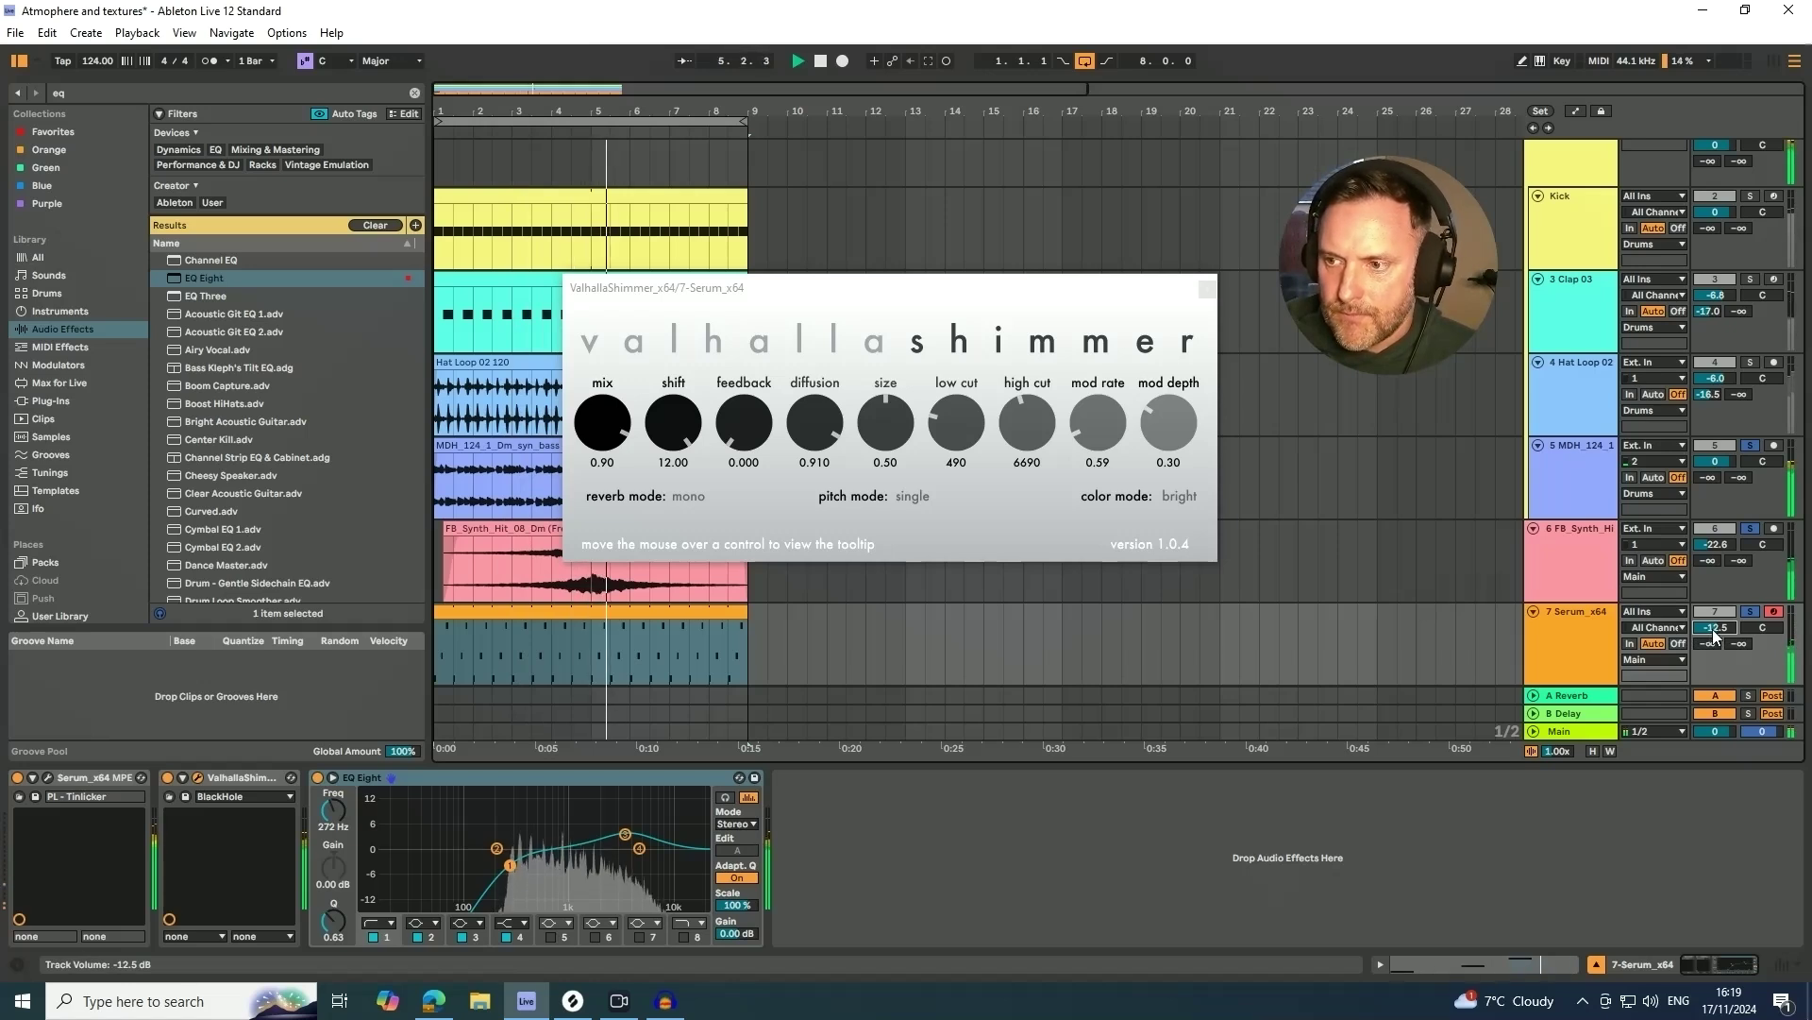
left_click_drag(1716, 629, 1715, 630)
left_click(1597, 635)
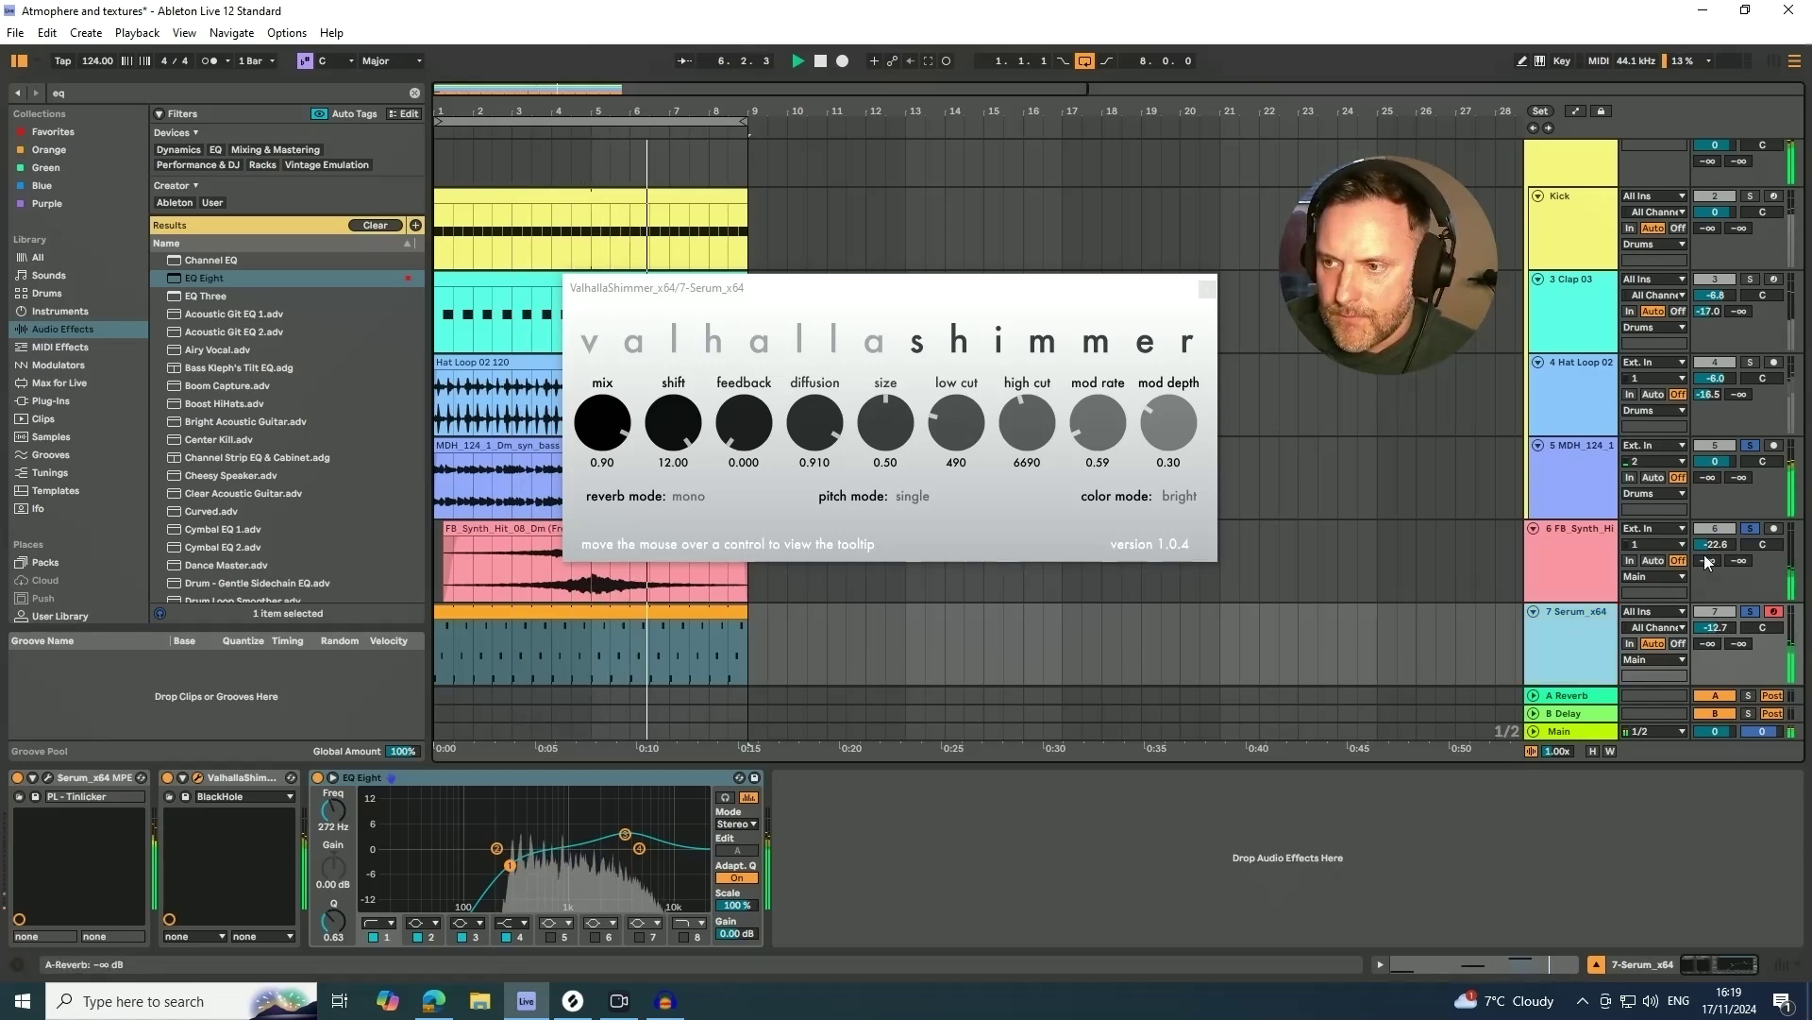
- Raise the FB_Synth_Hit track's volume to -18.3 dB to balance it against the Serum track
left_click_drag(1715, 544, 1715, 537)
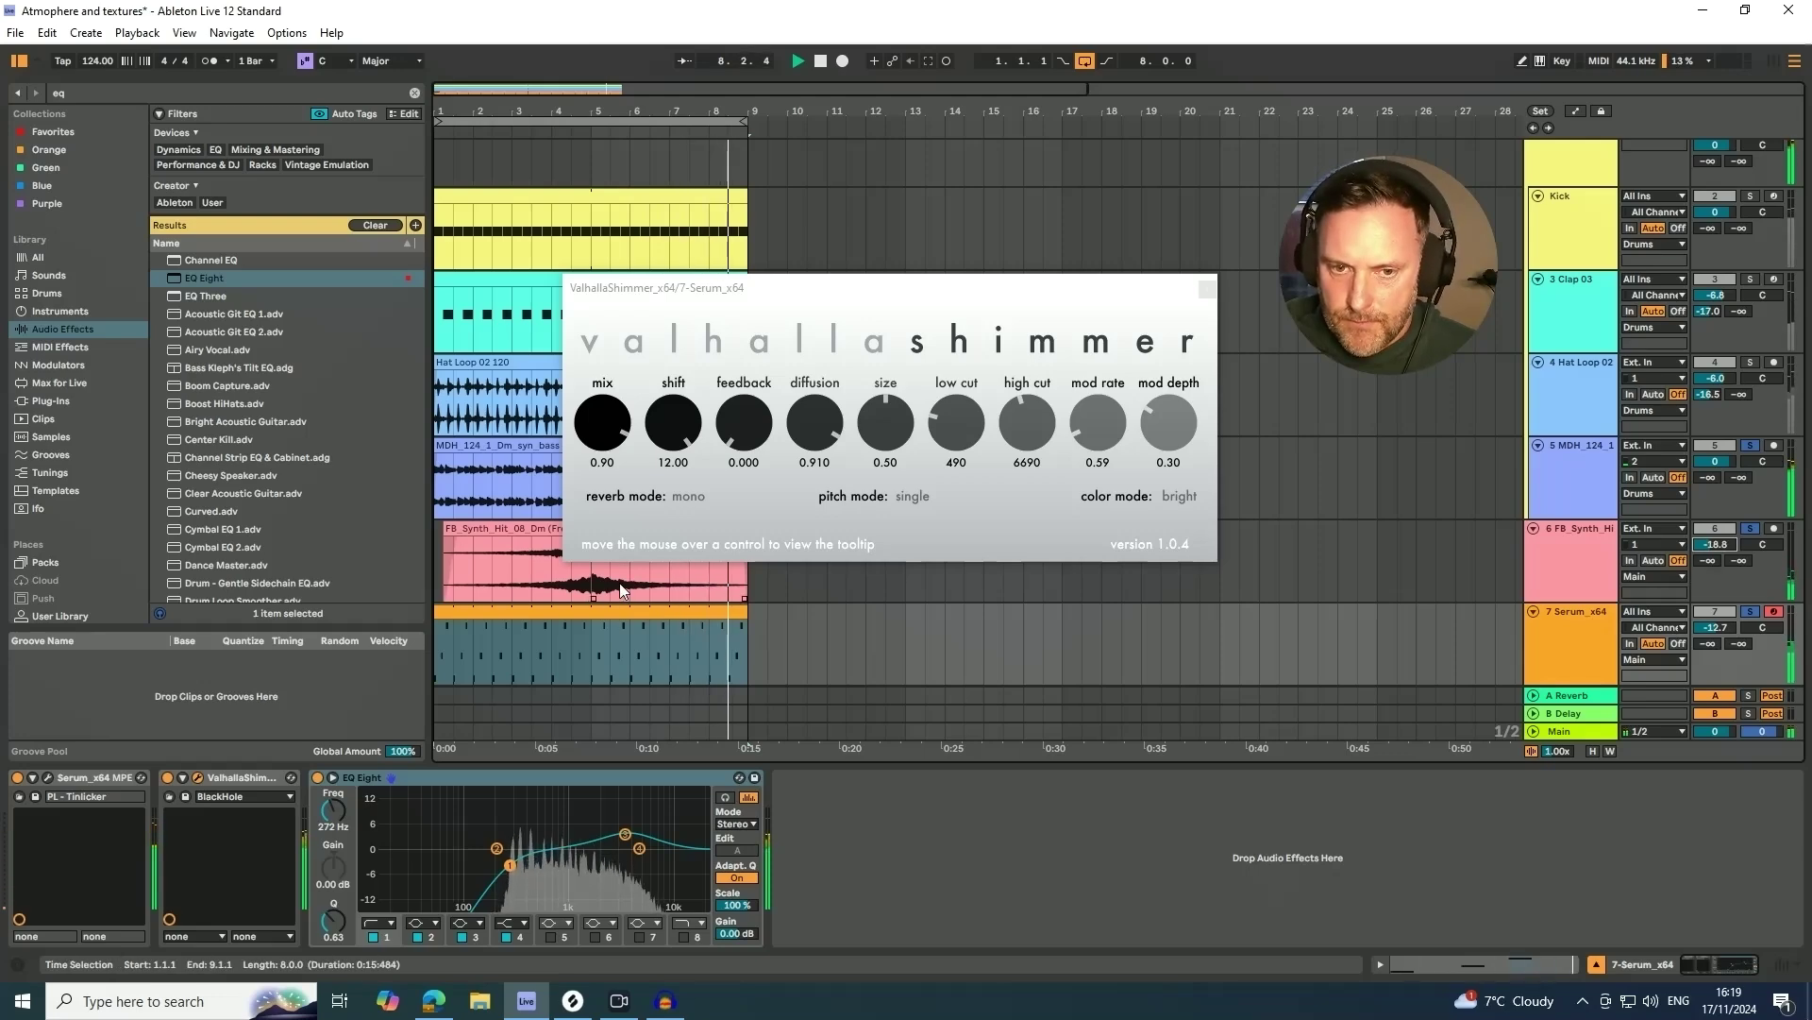
left_click(1761, 559)
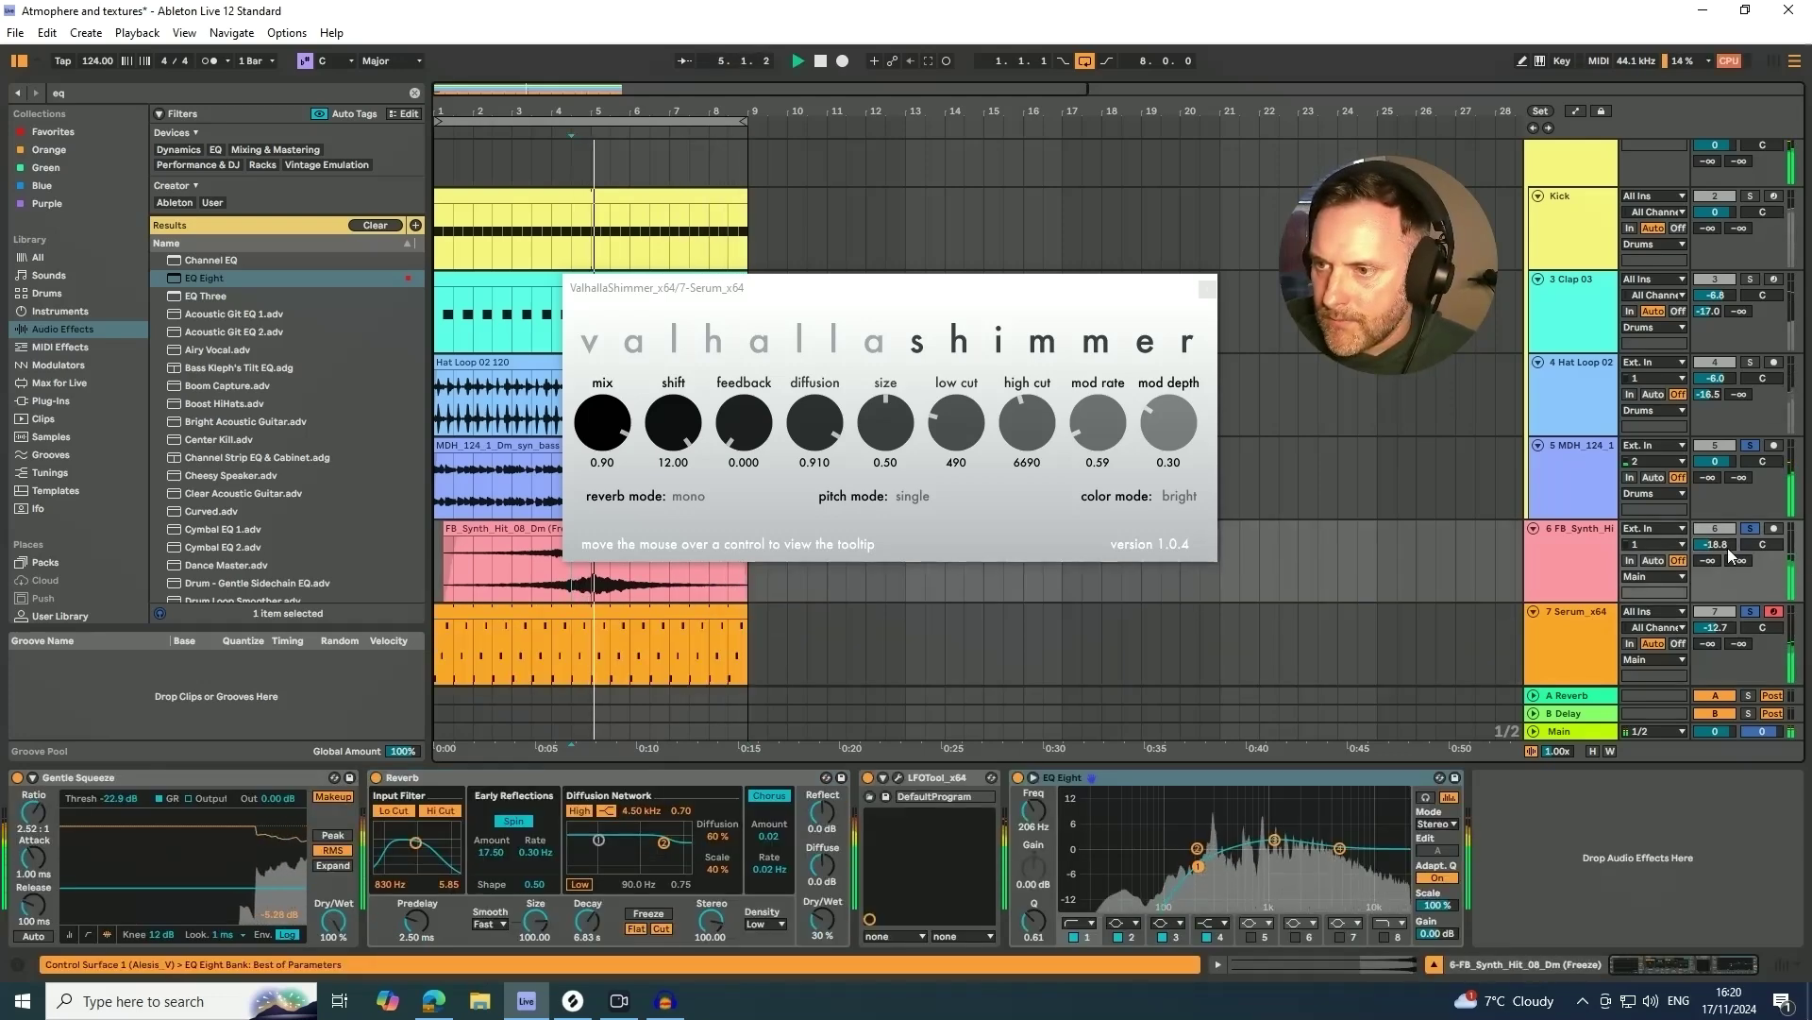
left_click_drag(1716, 544, 1716, 541)
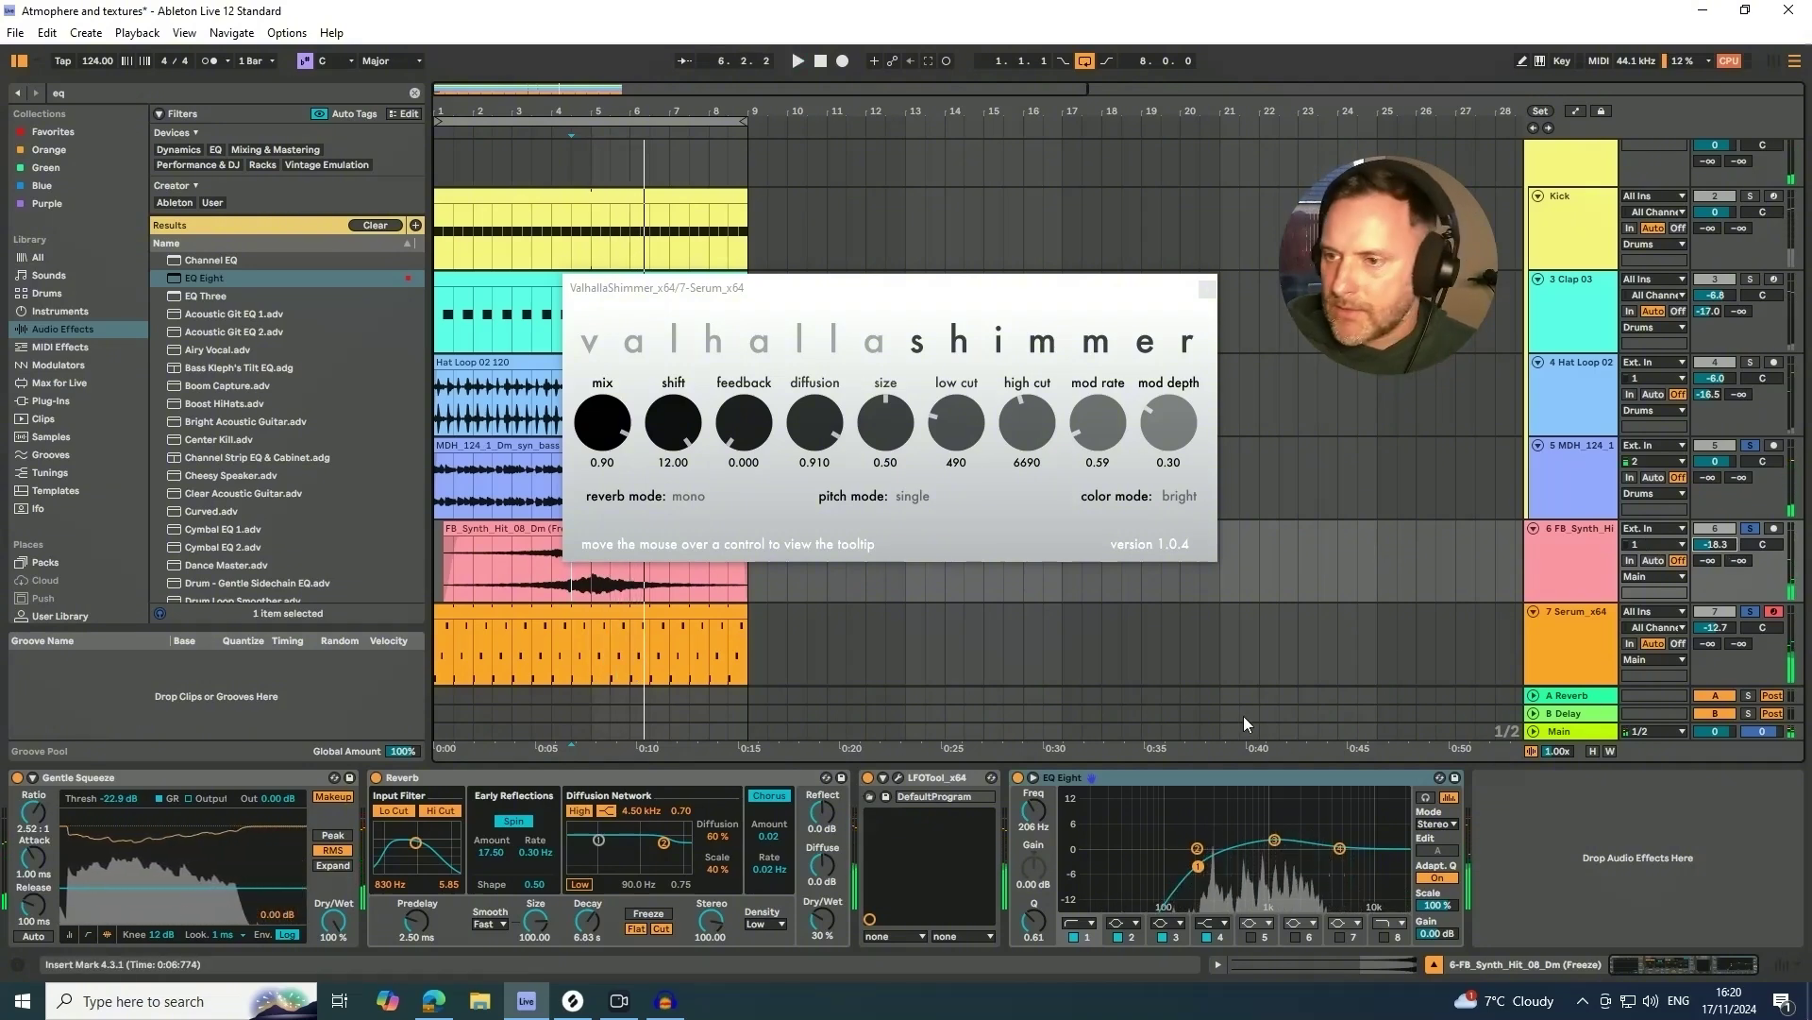
- Enable band 8 of the Serum track's EQ Eight as a high-cut filter at 13.5 kHz
left_click(1586, 650)
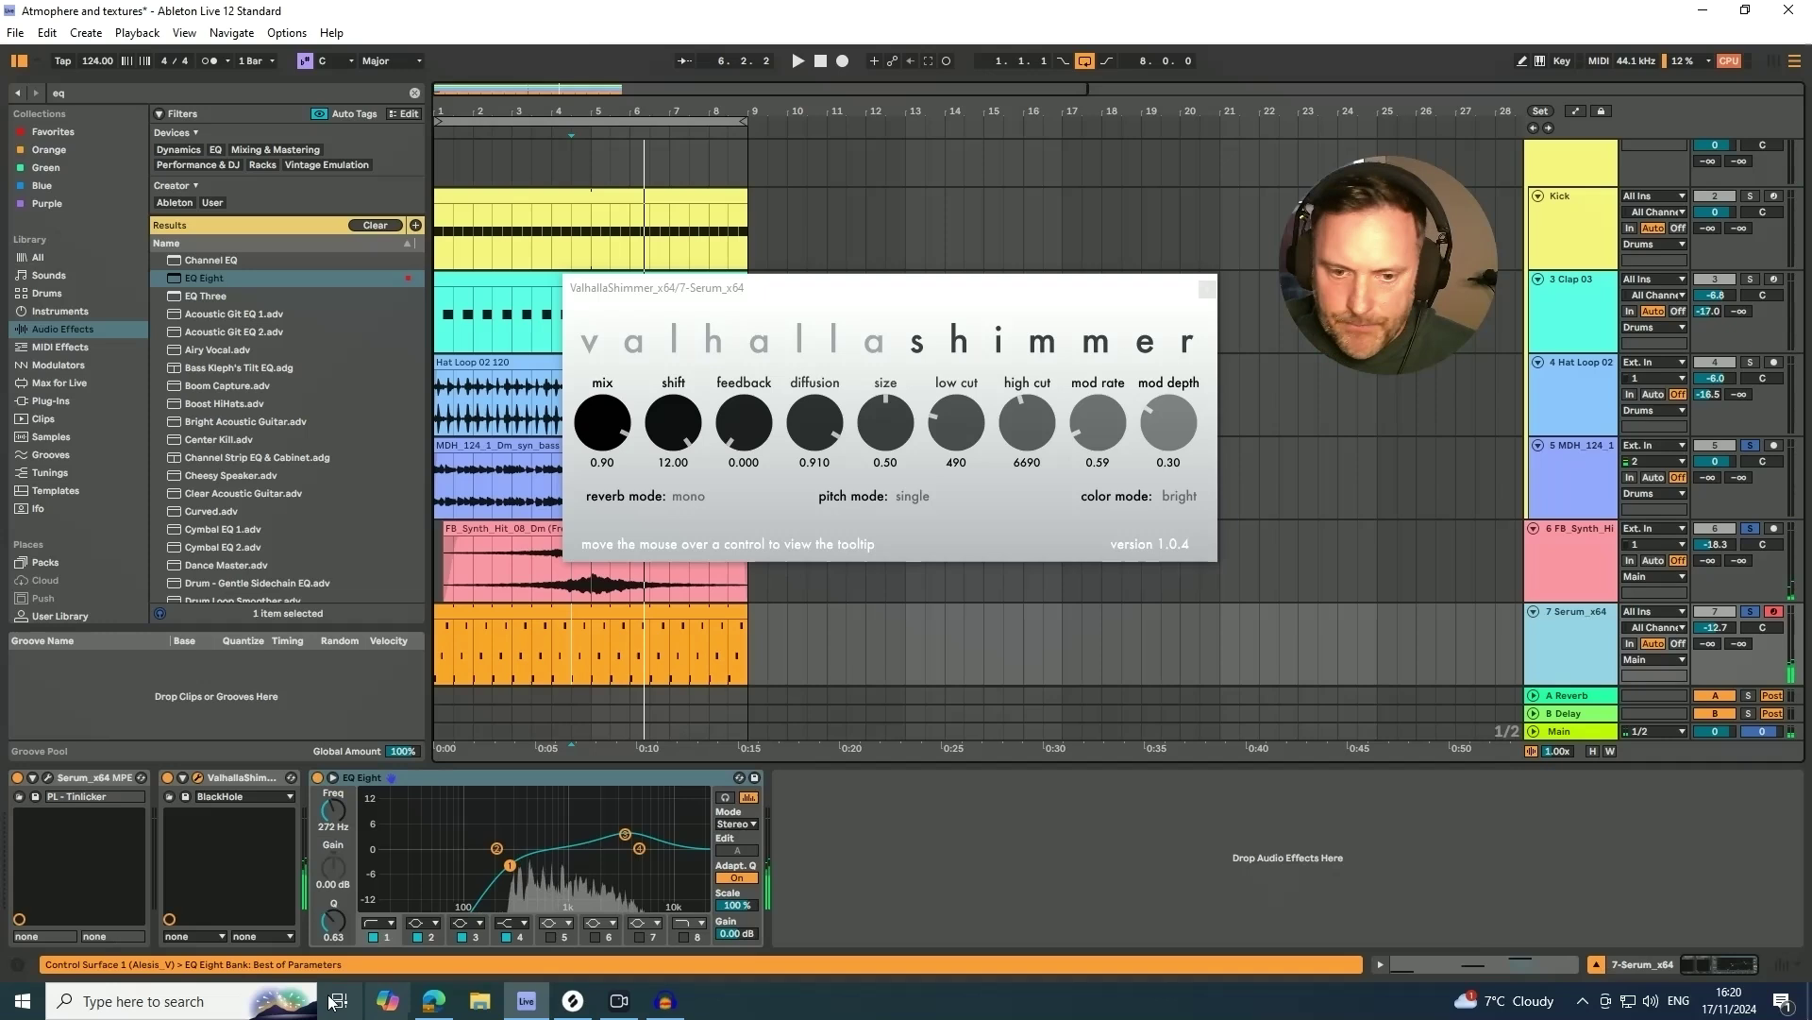
left_click(684, 937)
key("space")
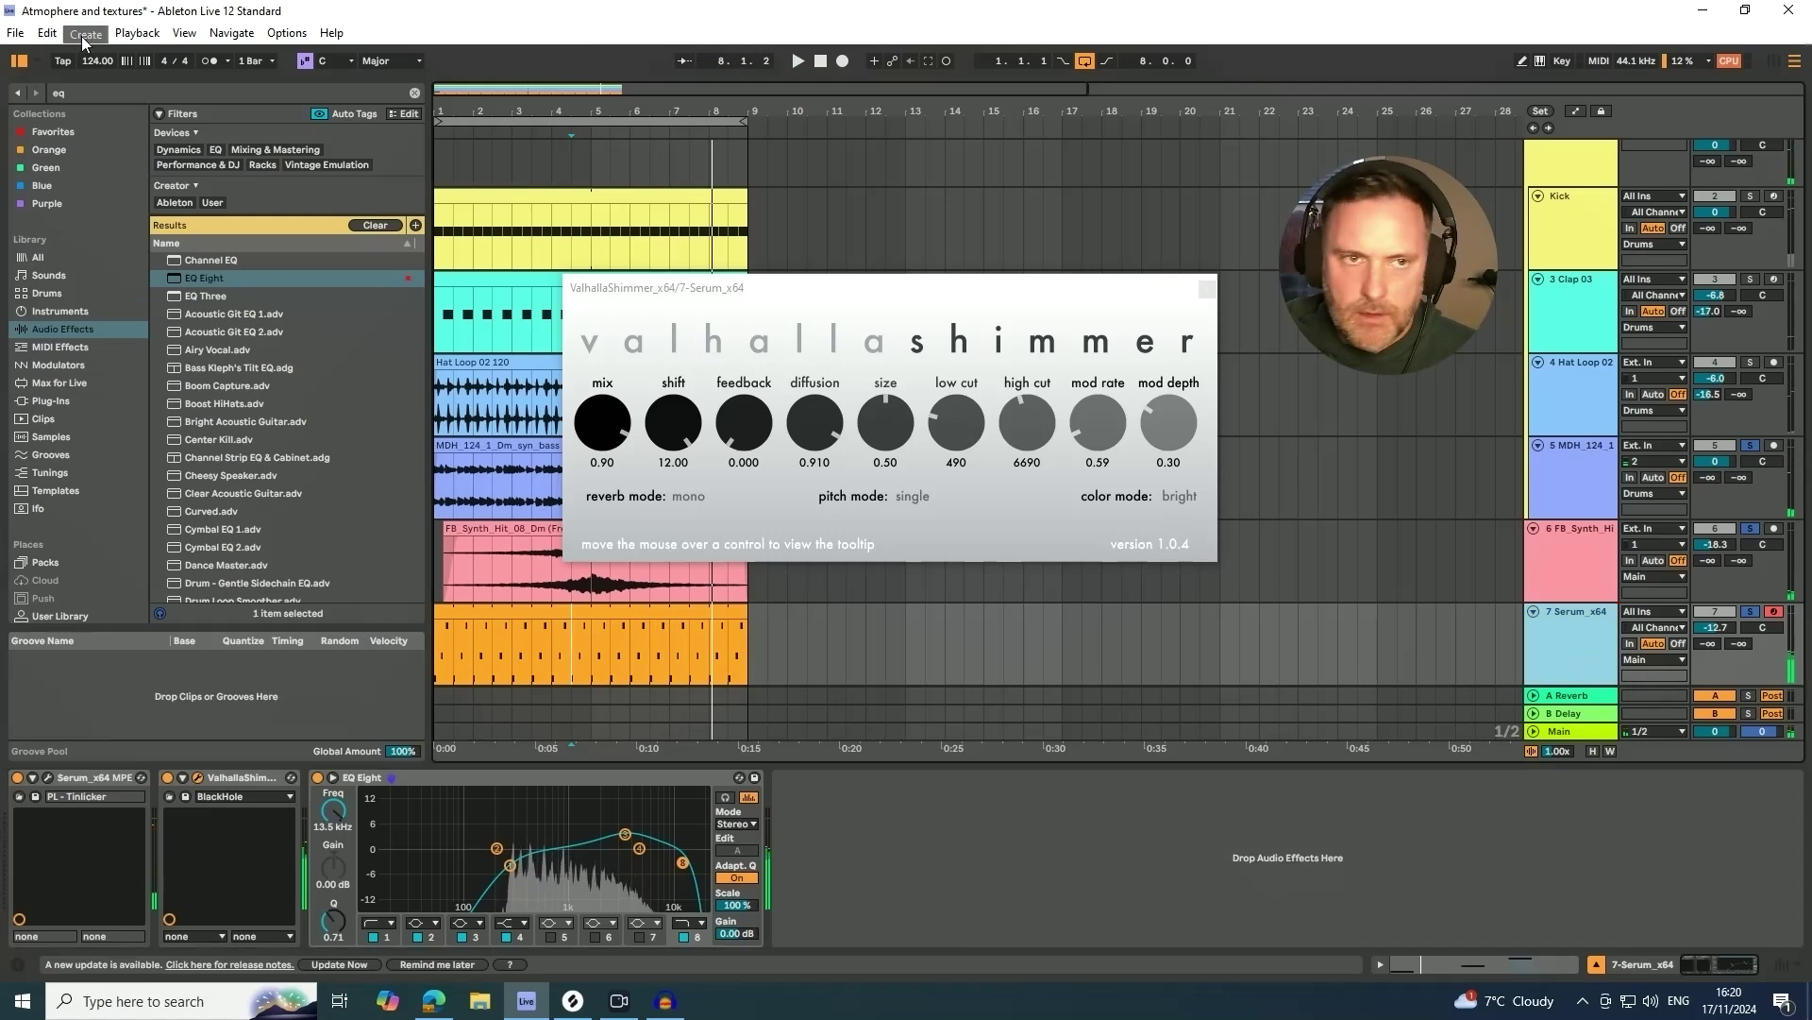
- Search the plug-ins for "lfo" and add LFOTool_x64 after EQ Eight on the Serum track
left_click_drag(82, 96, 17, 83)
type("lfo")
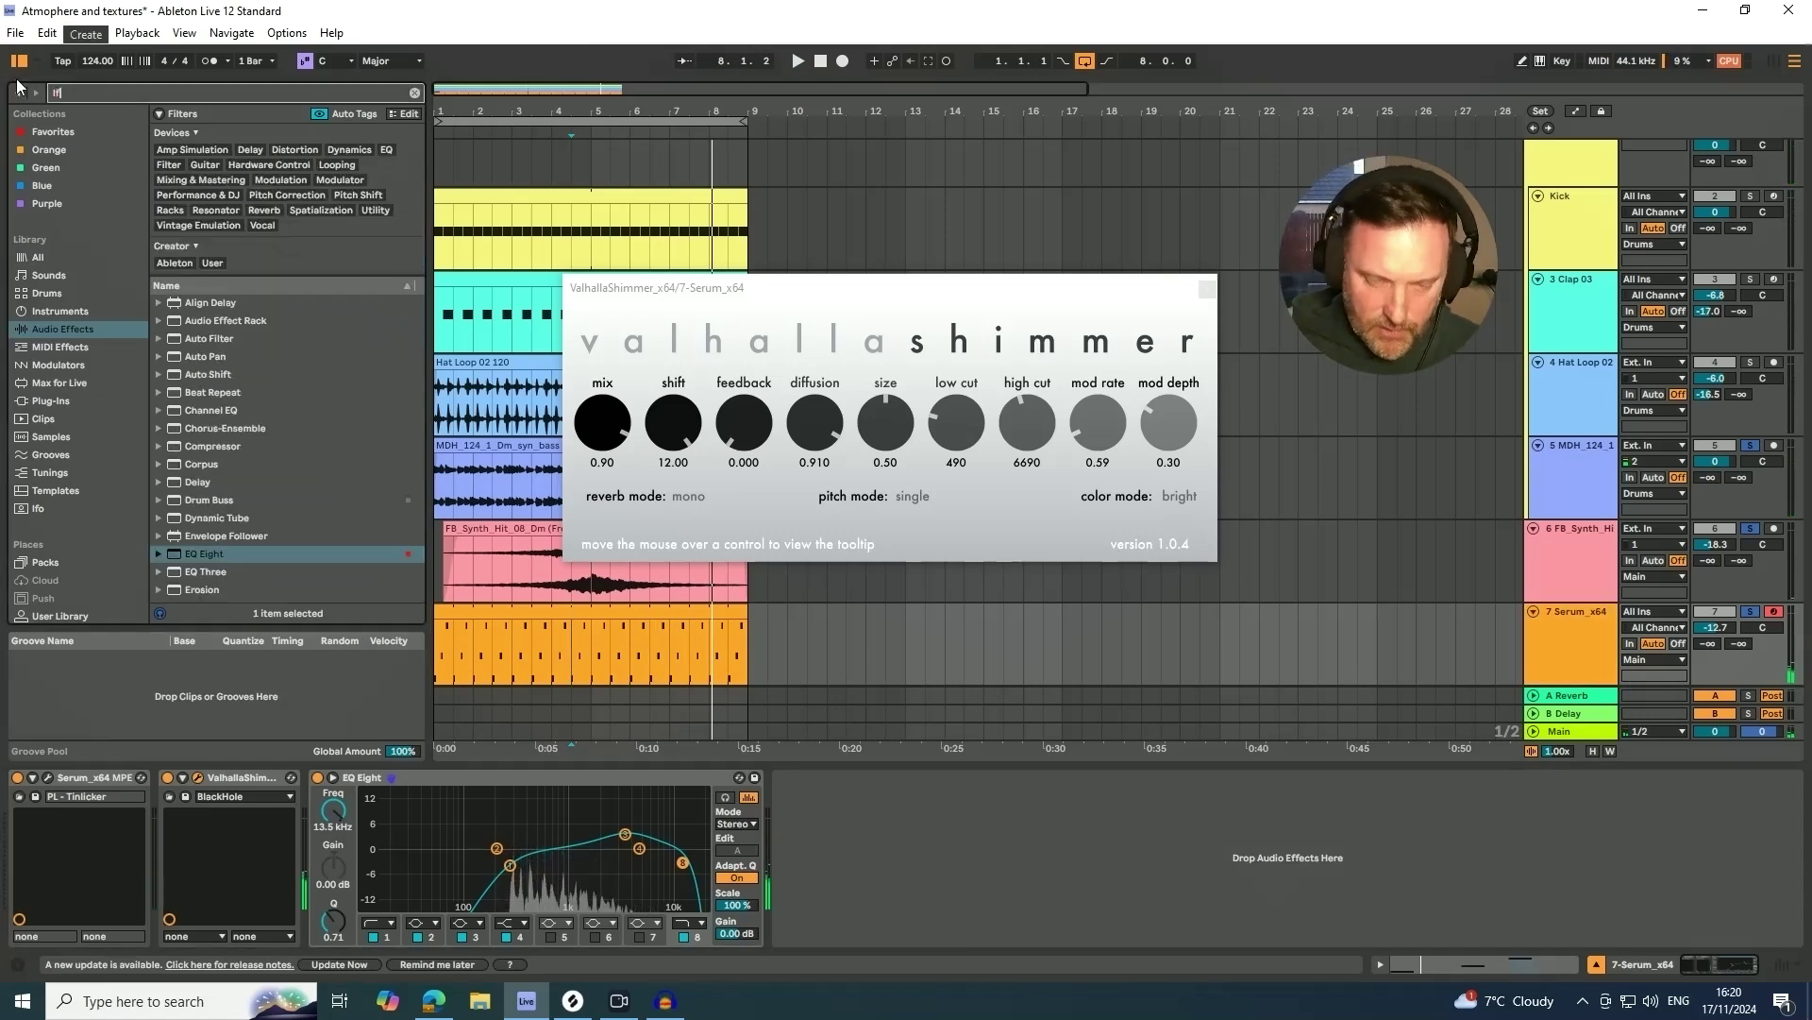
left_click(49, 401)
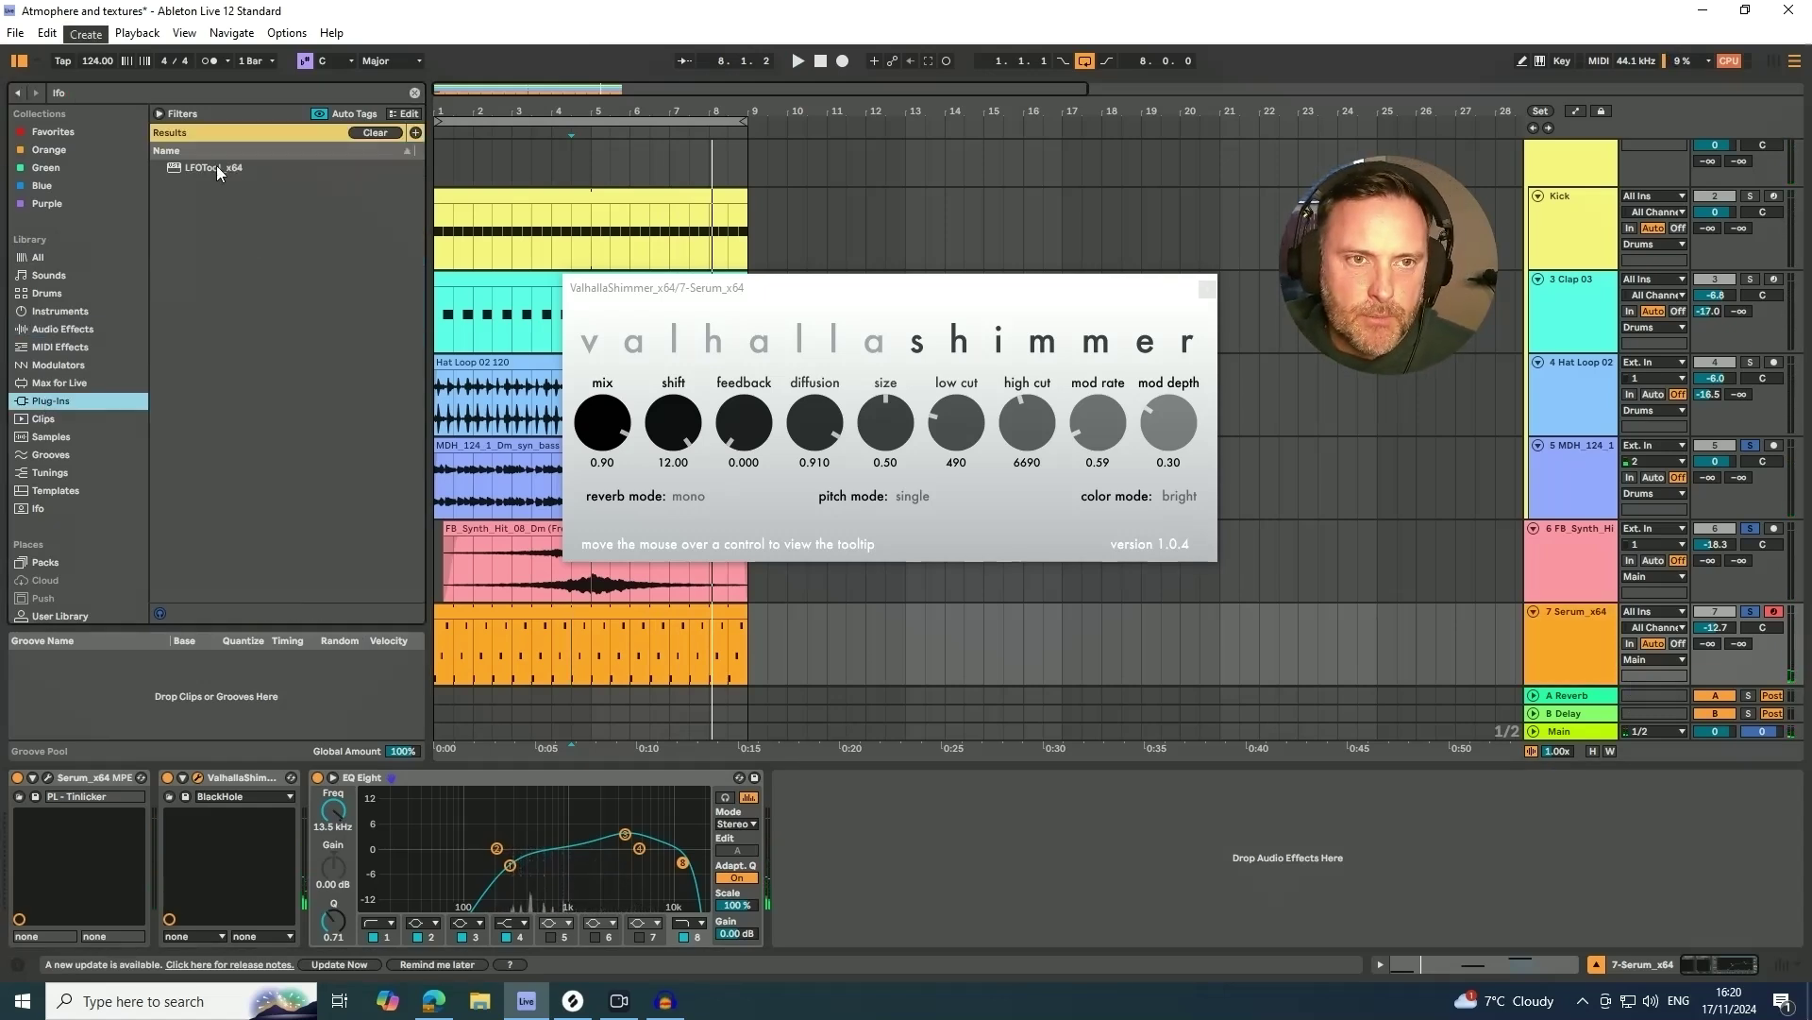
left_click(198, 168)
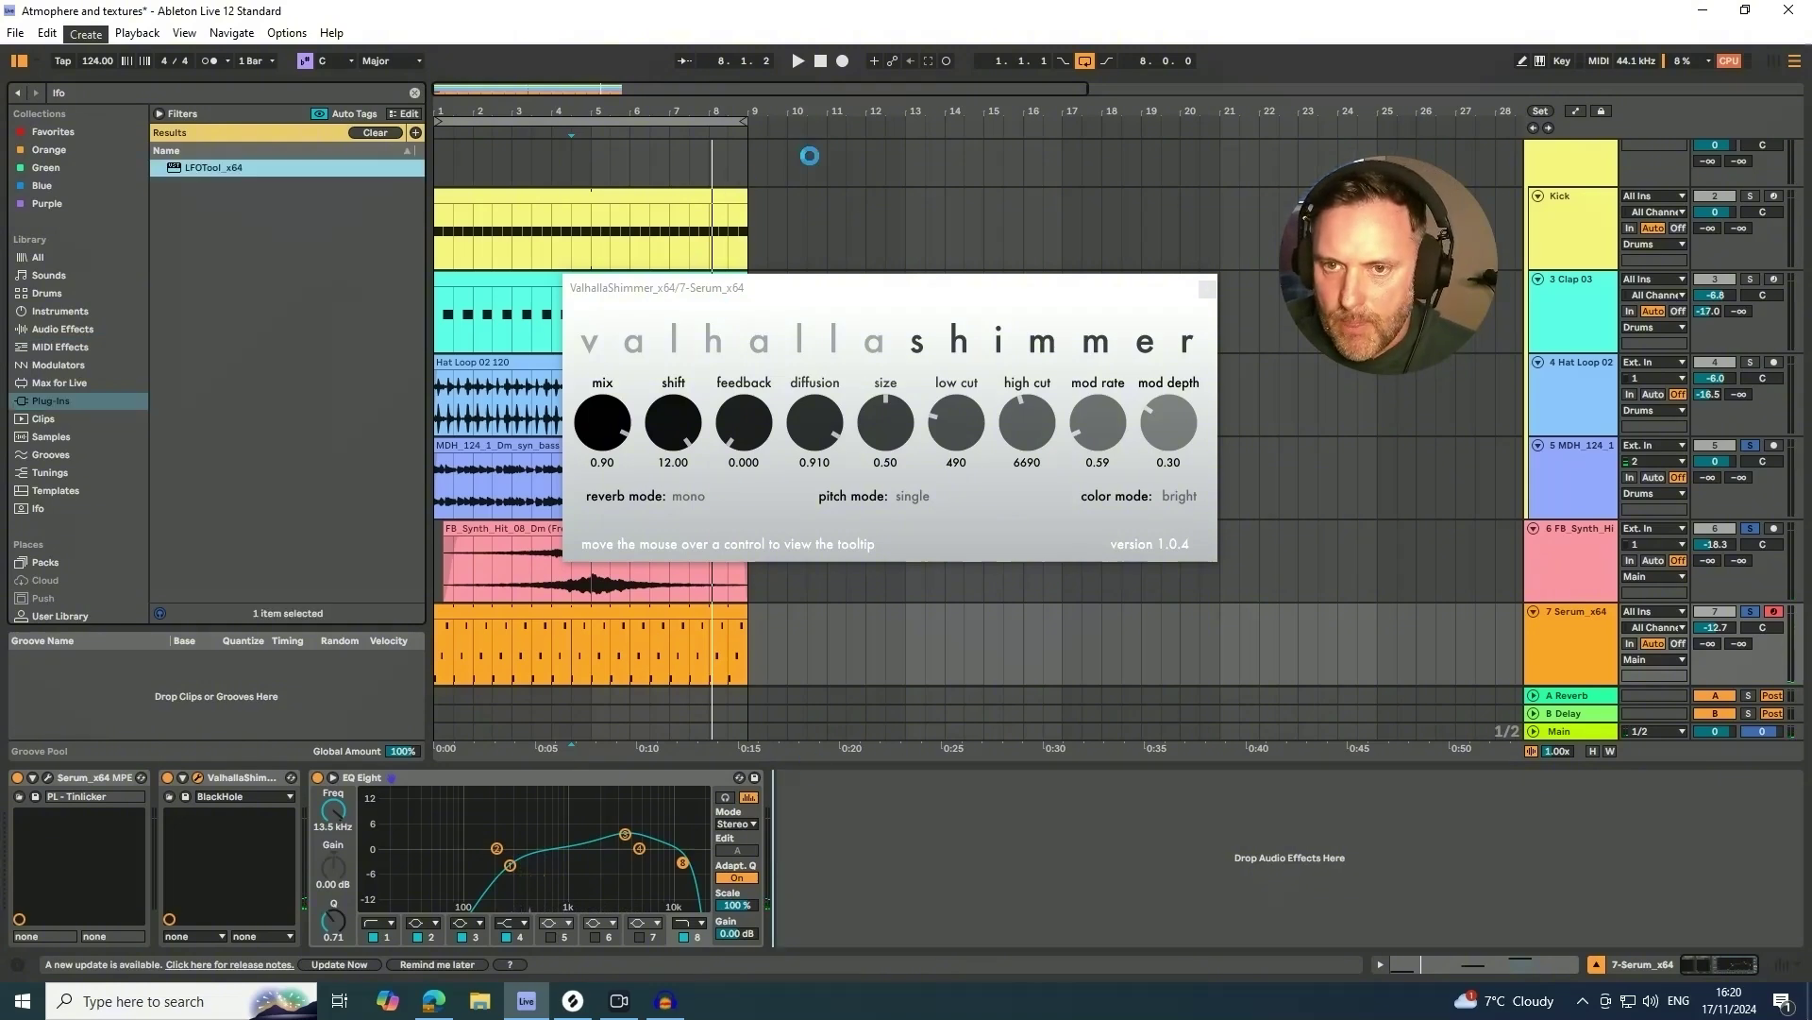
- Move the ValhallaShimmer window aside, pull the end of LFOTool's volume curve slightly earlier, and set the depth to 77
left_click_drag(830, 288, 1133, 277)
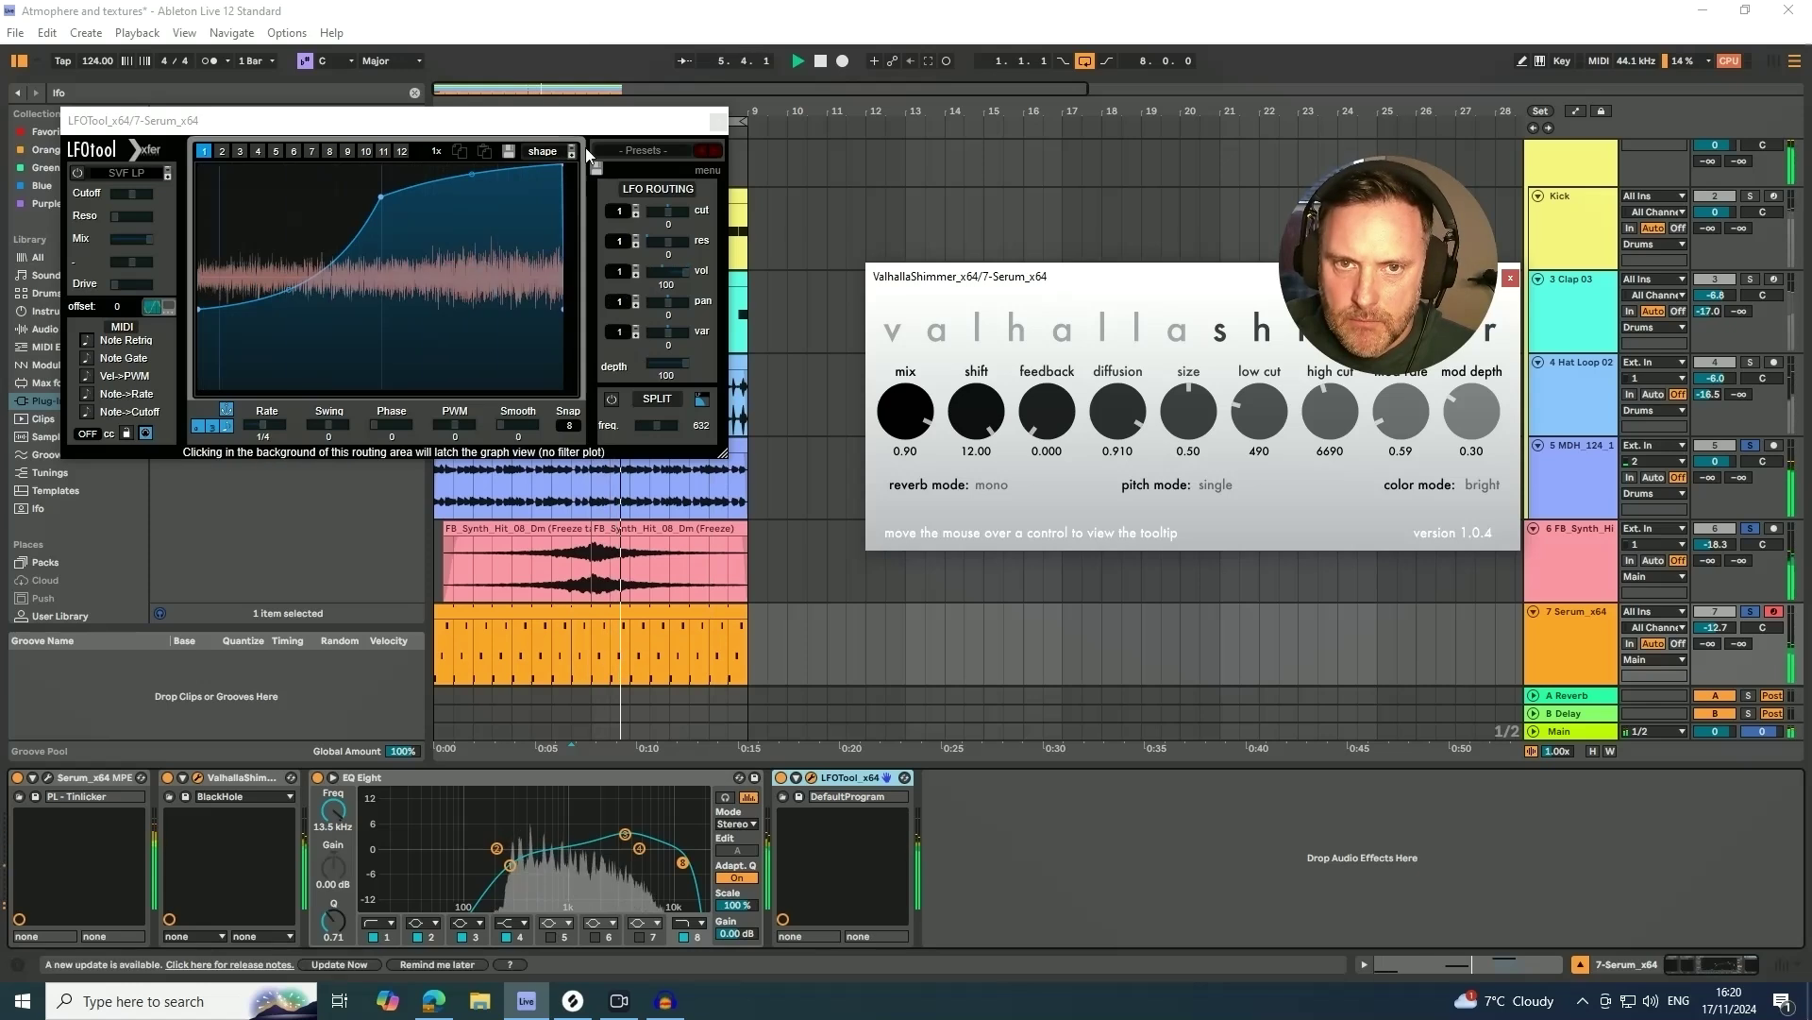
left_click_drag(564, 165, 555, 165)
left_click_drag(664, 367, 648, 408)
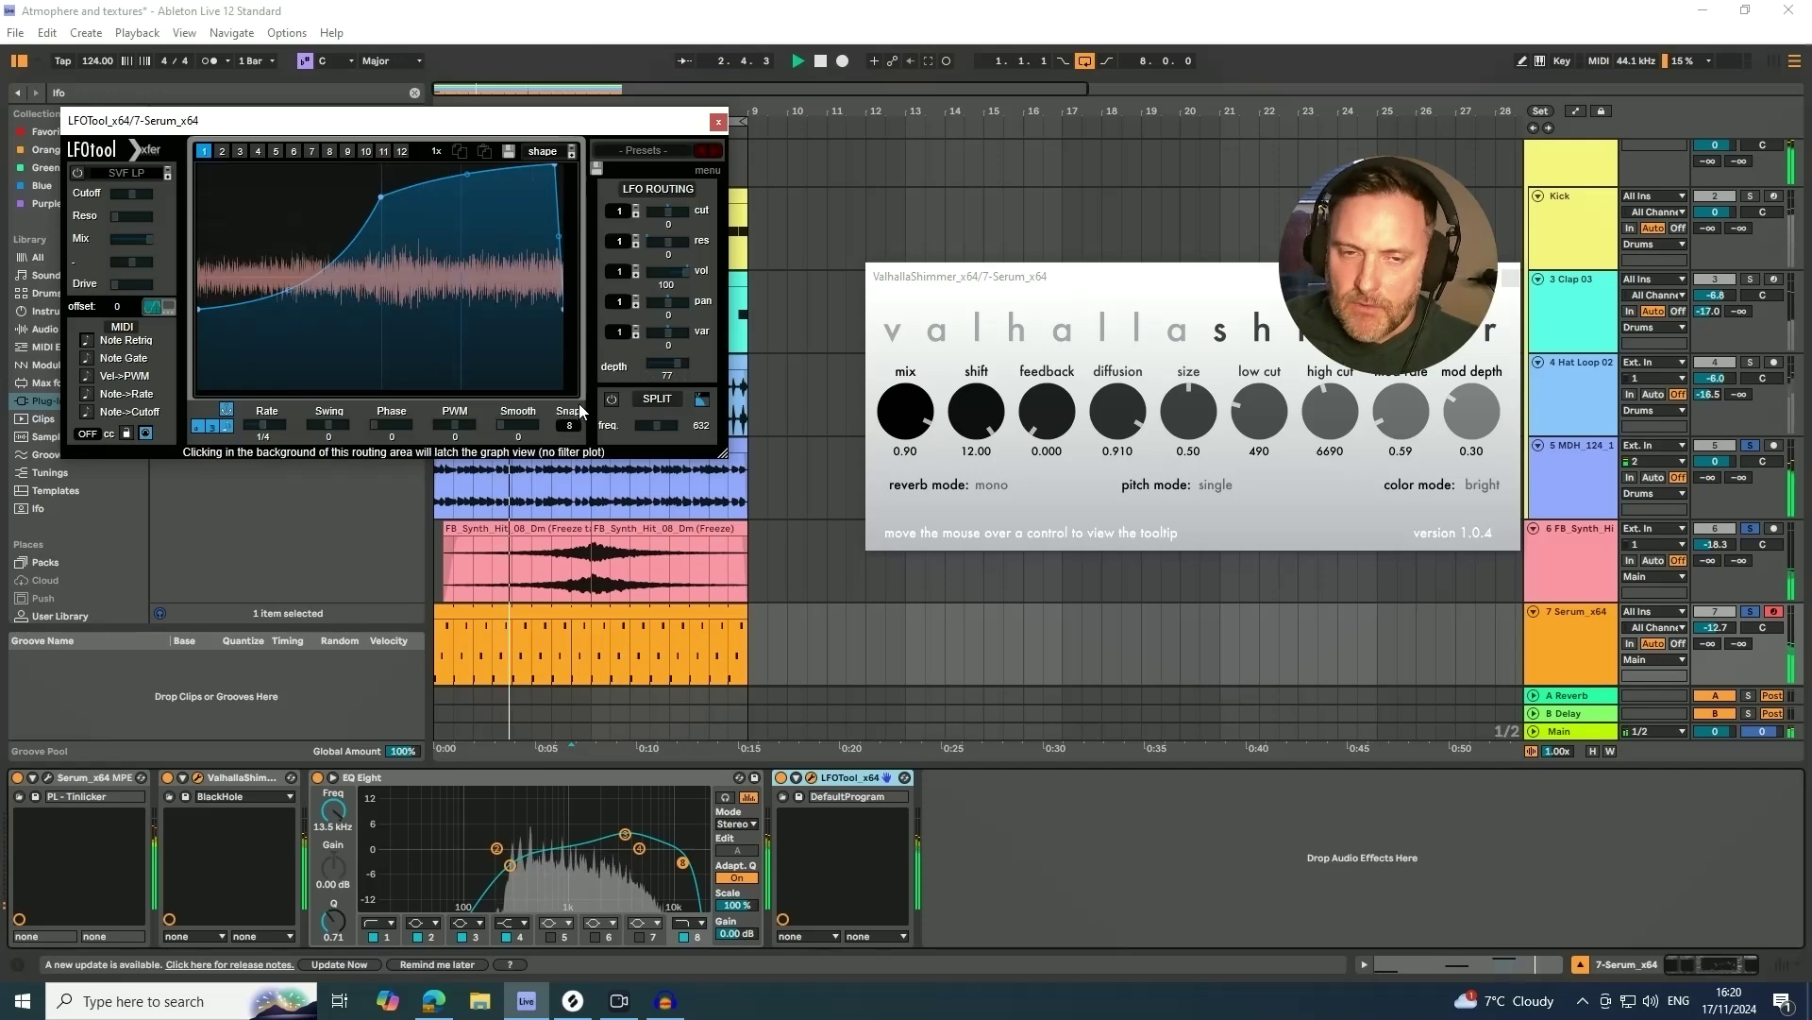
- Set Serum's Cutoff macro to 21% during playback, then stop playback and close the Serum and LFOTool windows
left_click(49, 778)
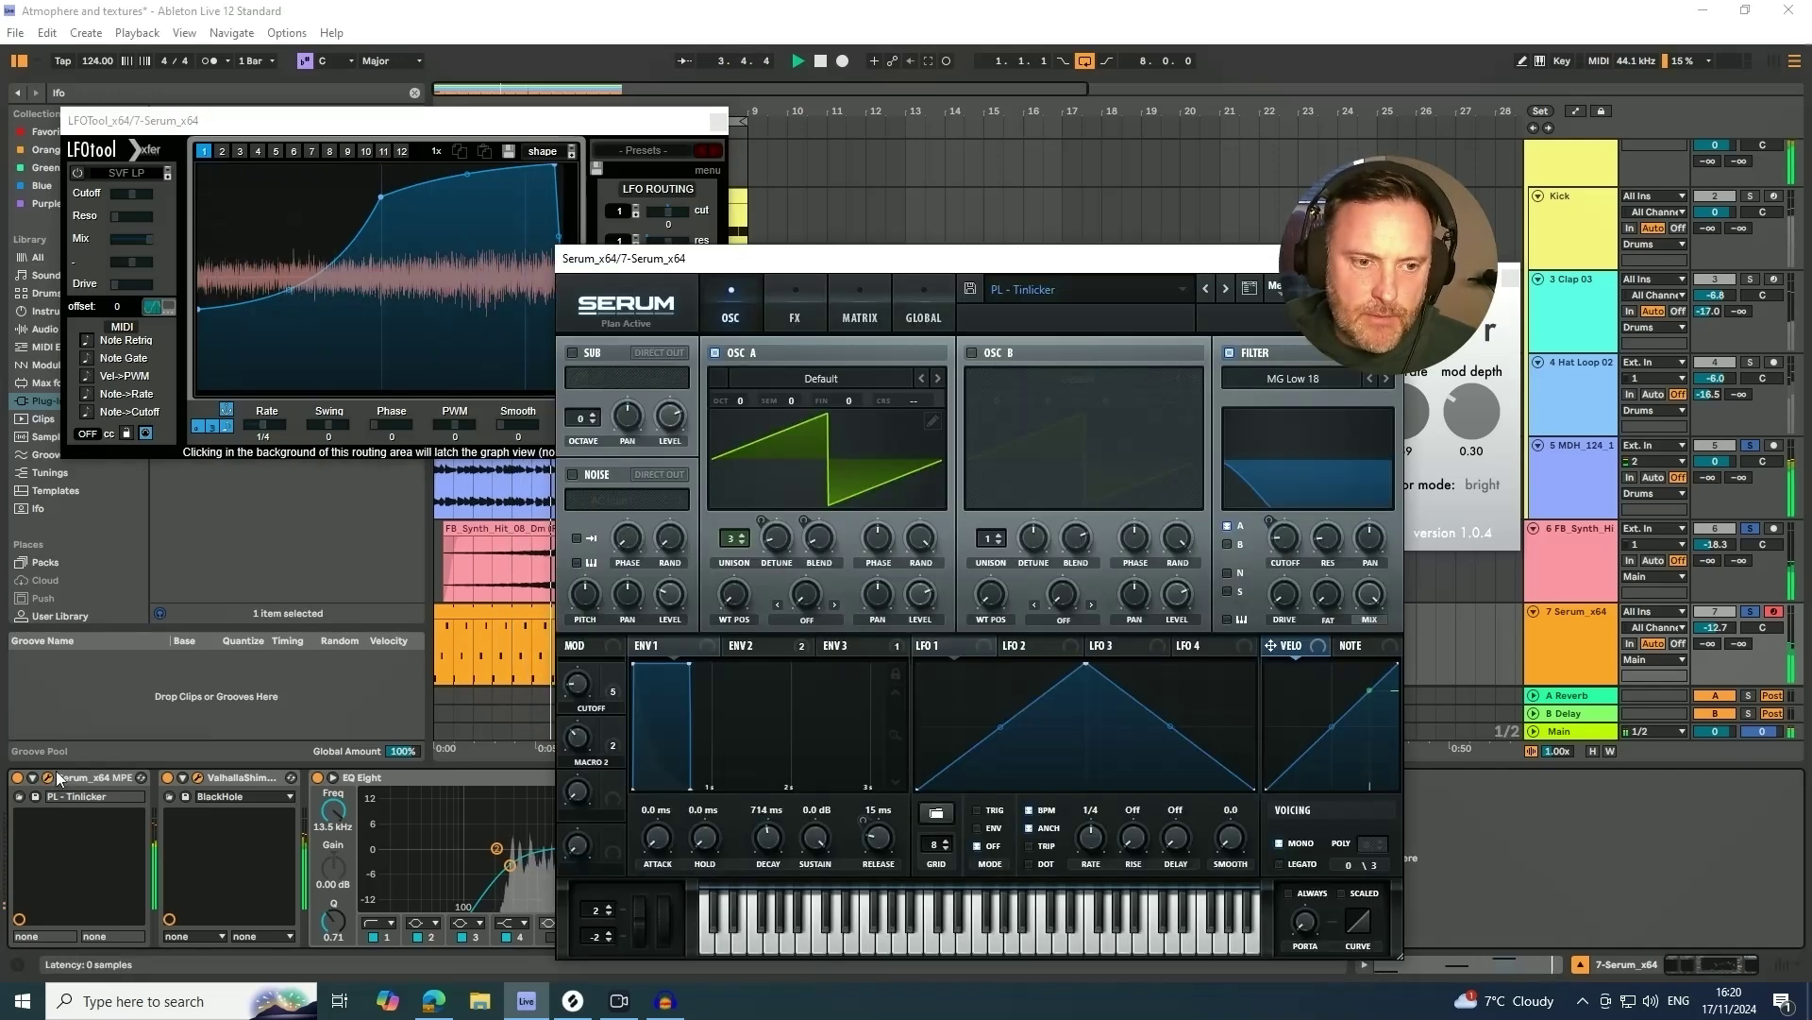
mouse_move(580, 698)
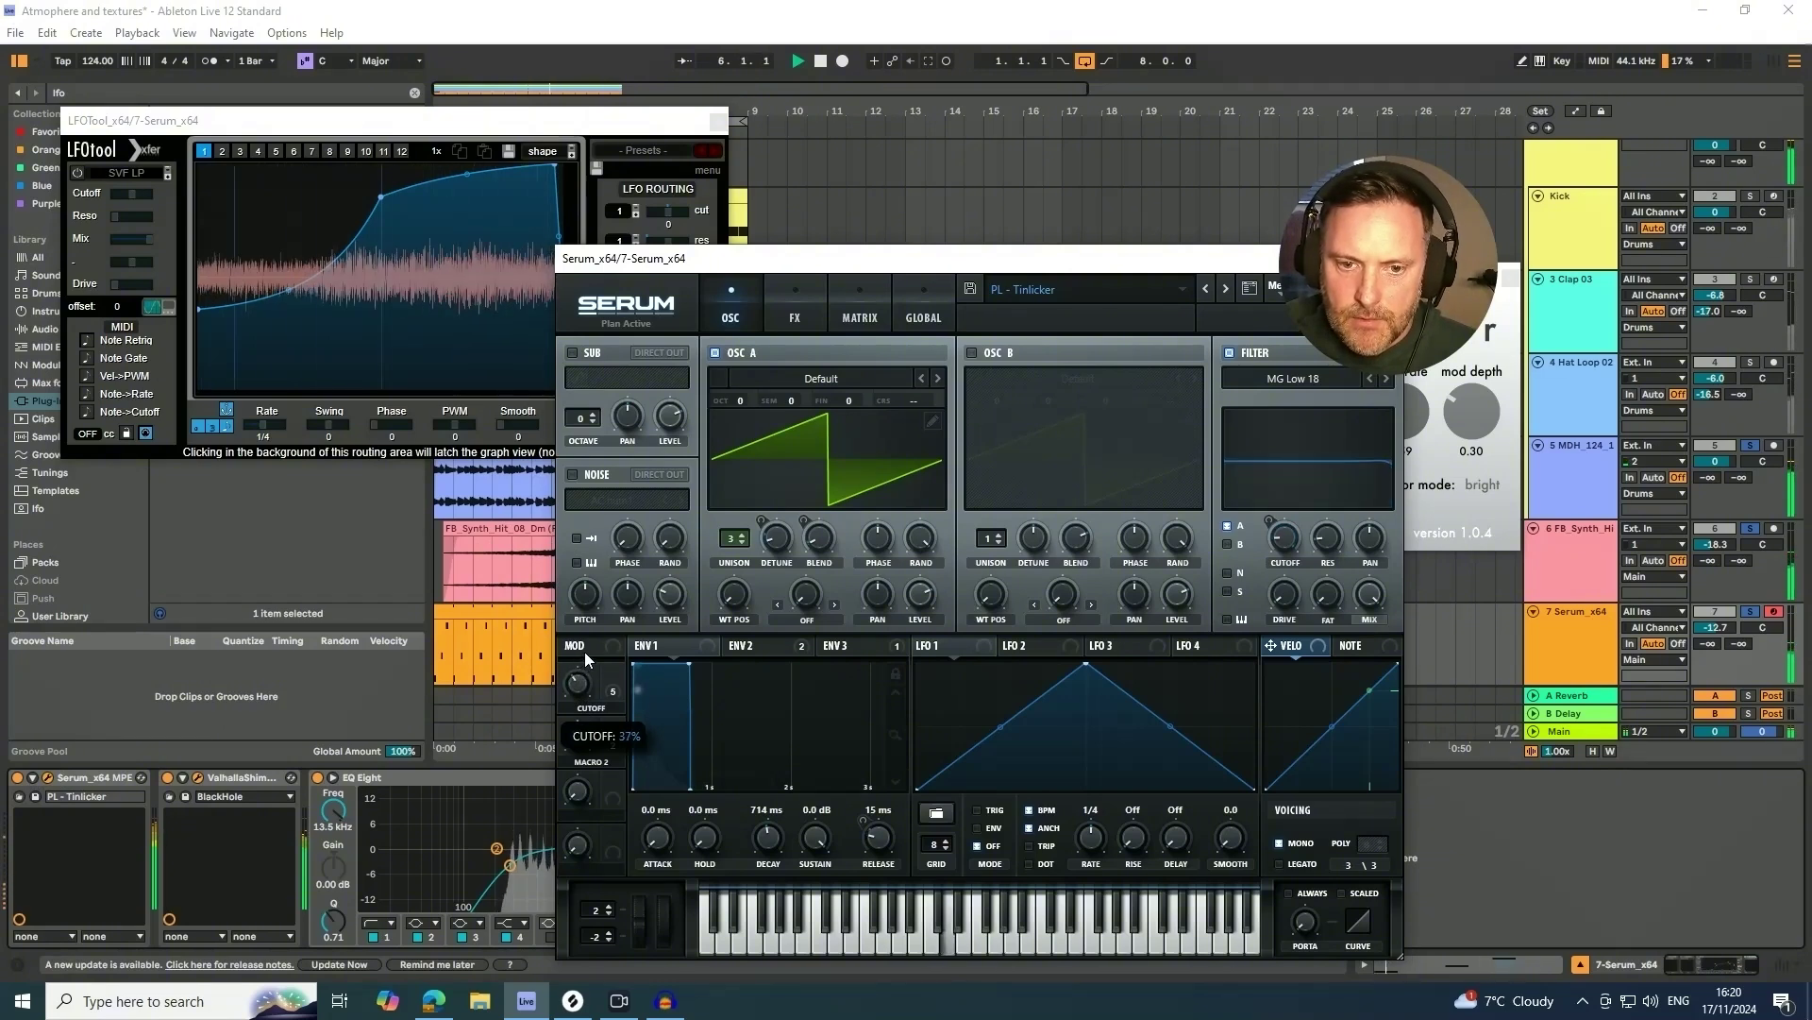
mouse_move(589, 667)
left_mouse_down()
mouse_move(581, 711)
mouse_move(586, 668)
mouse_move(577, 688)
left_mouse_up()
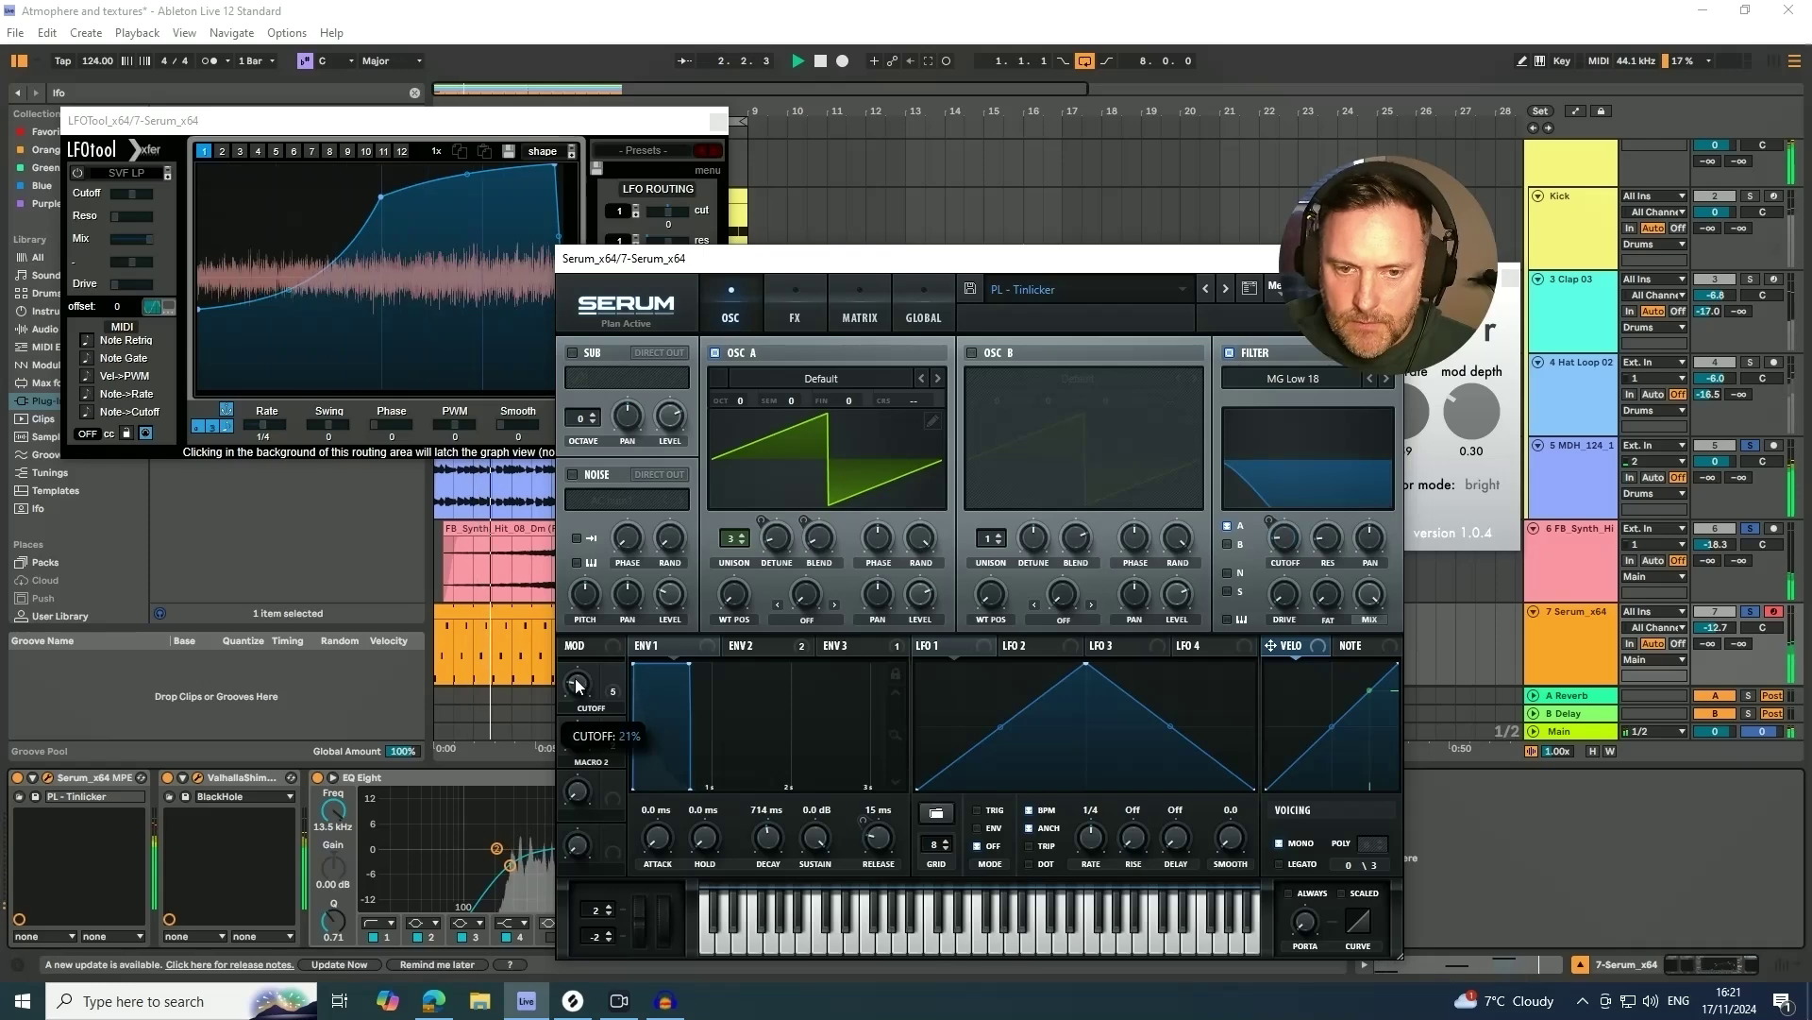
key("space")
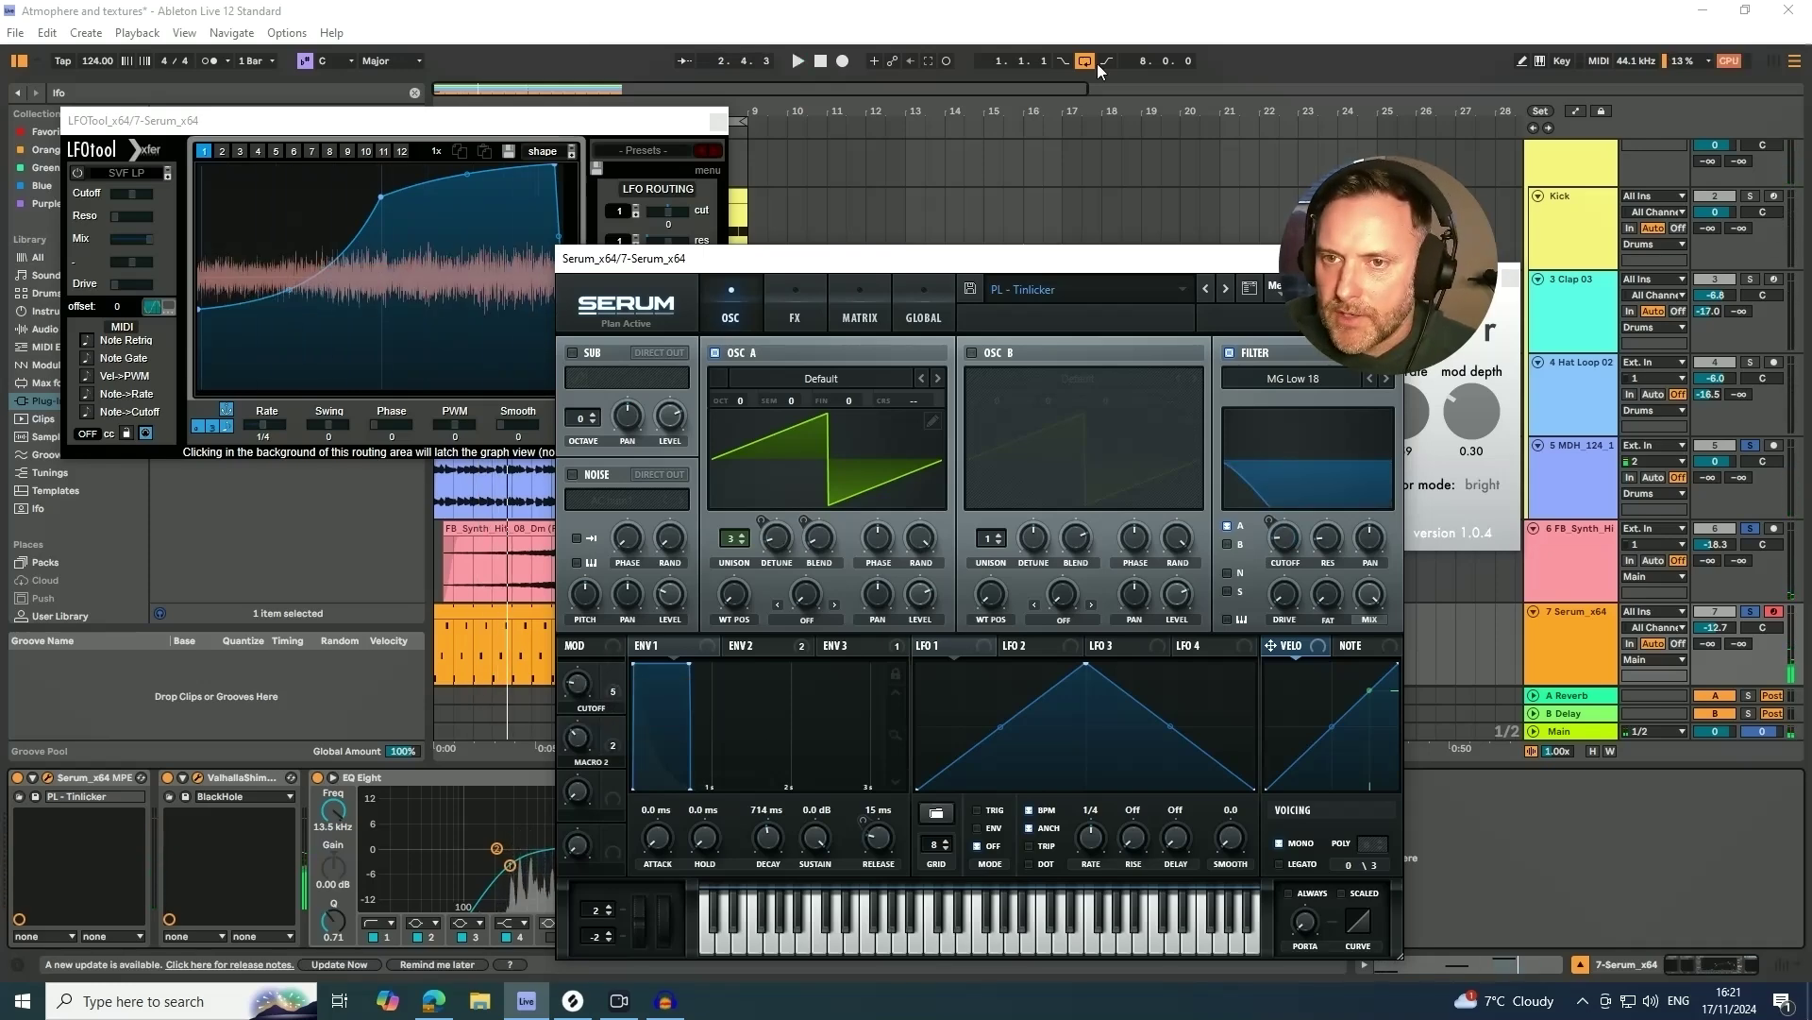
left_click_drag(1021, 264, 790, 239)
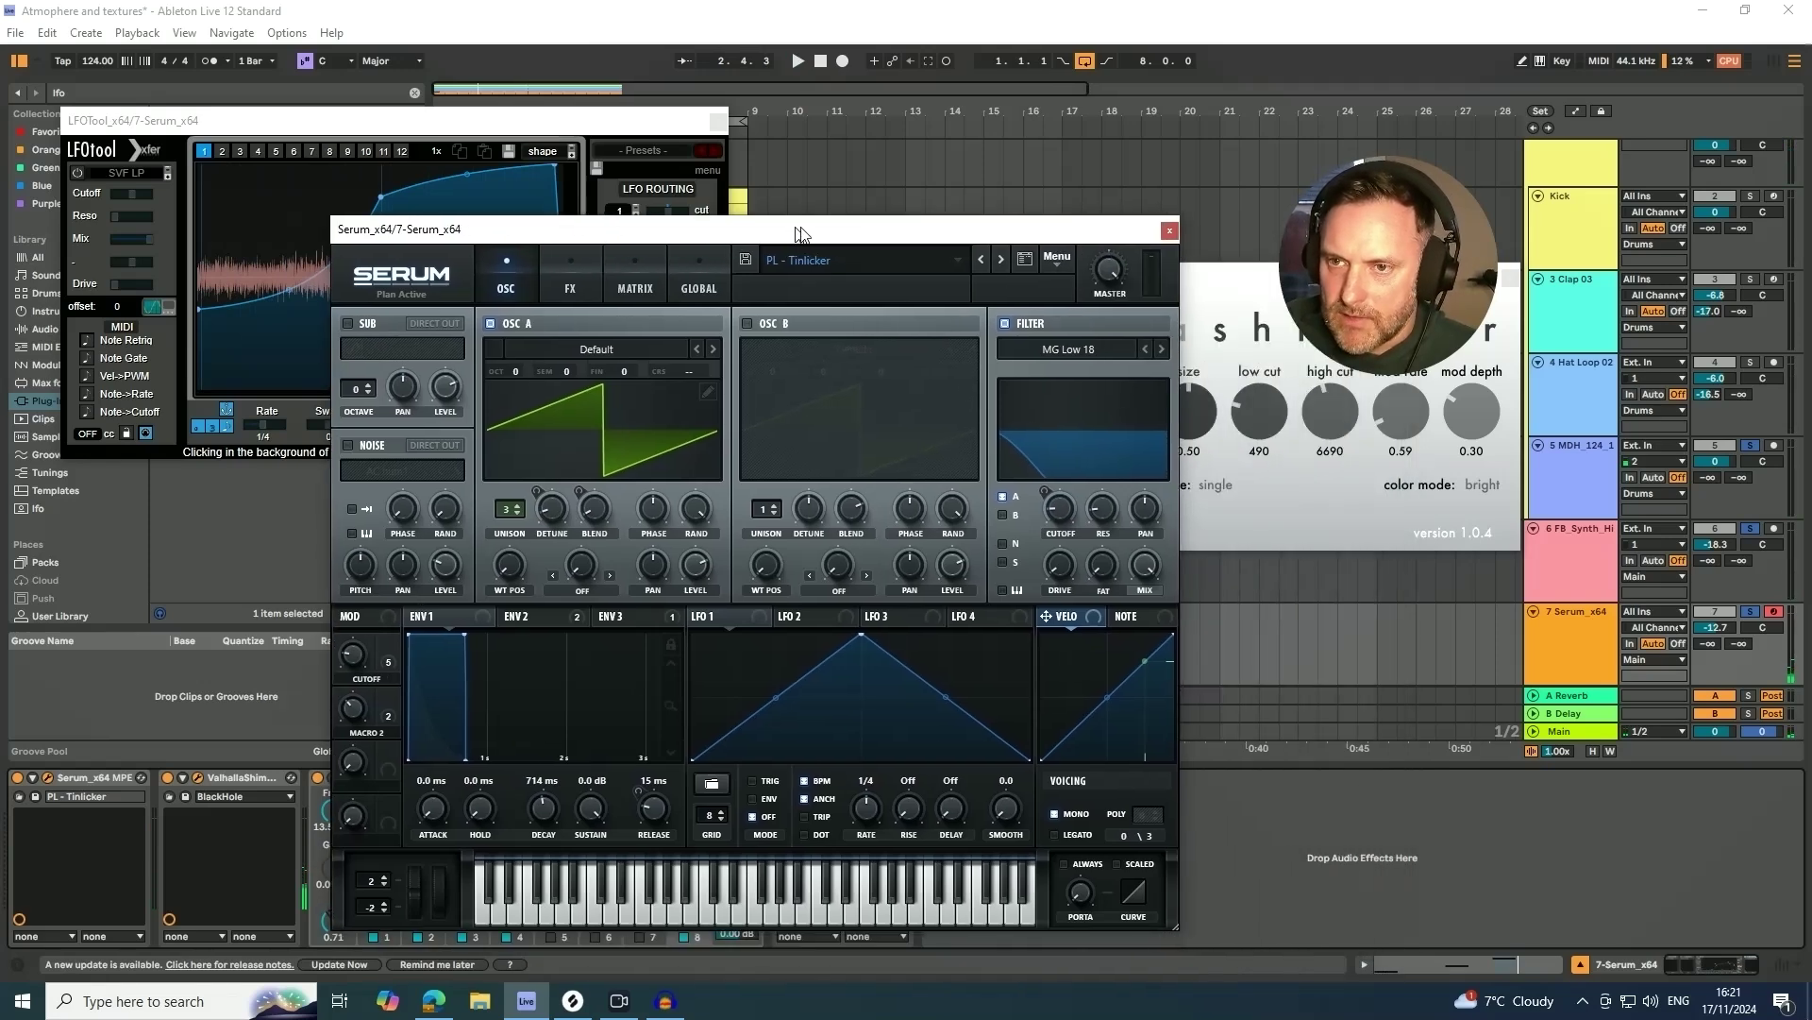
left_click(1171, 236)
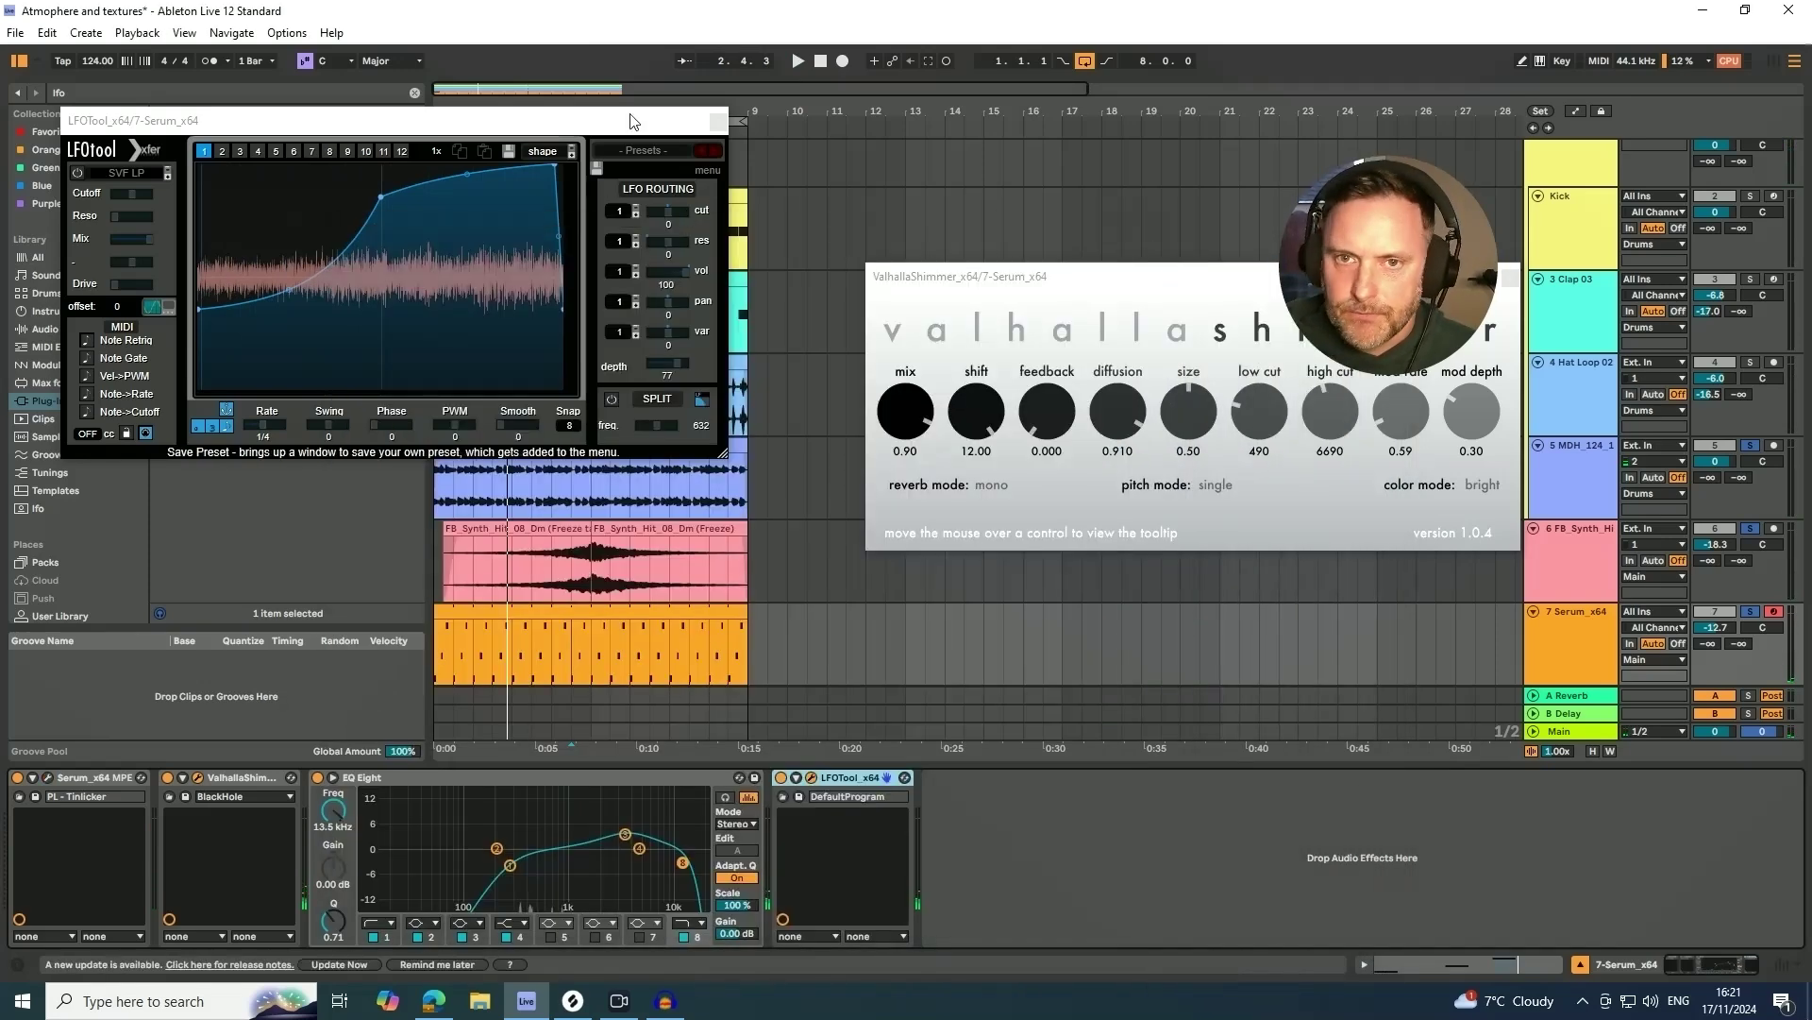
left_click(719, 121)
- Rename the Serum track "Arp" and the FB_Synth_Hit track "Rev Synth"
scroll(789, 312, "down", 1)
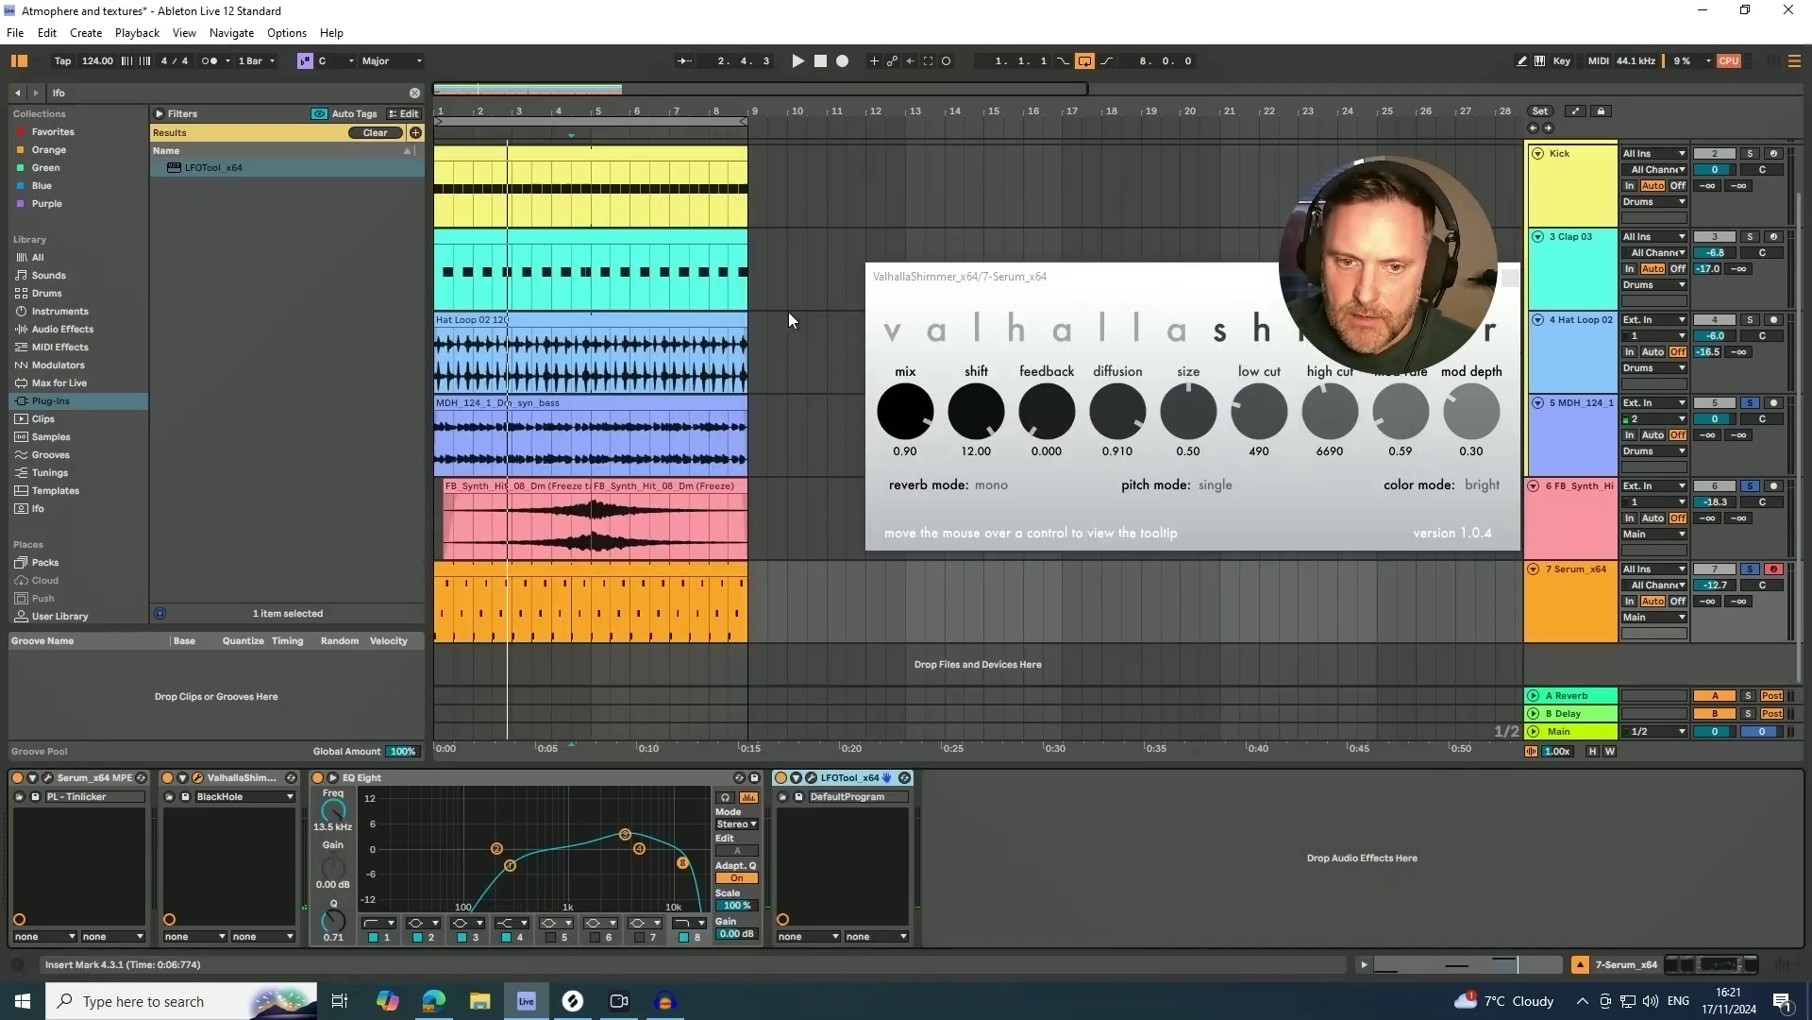
left_click(1580, 600)
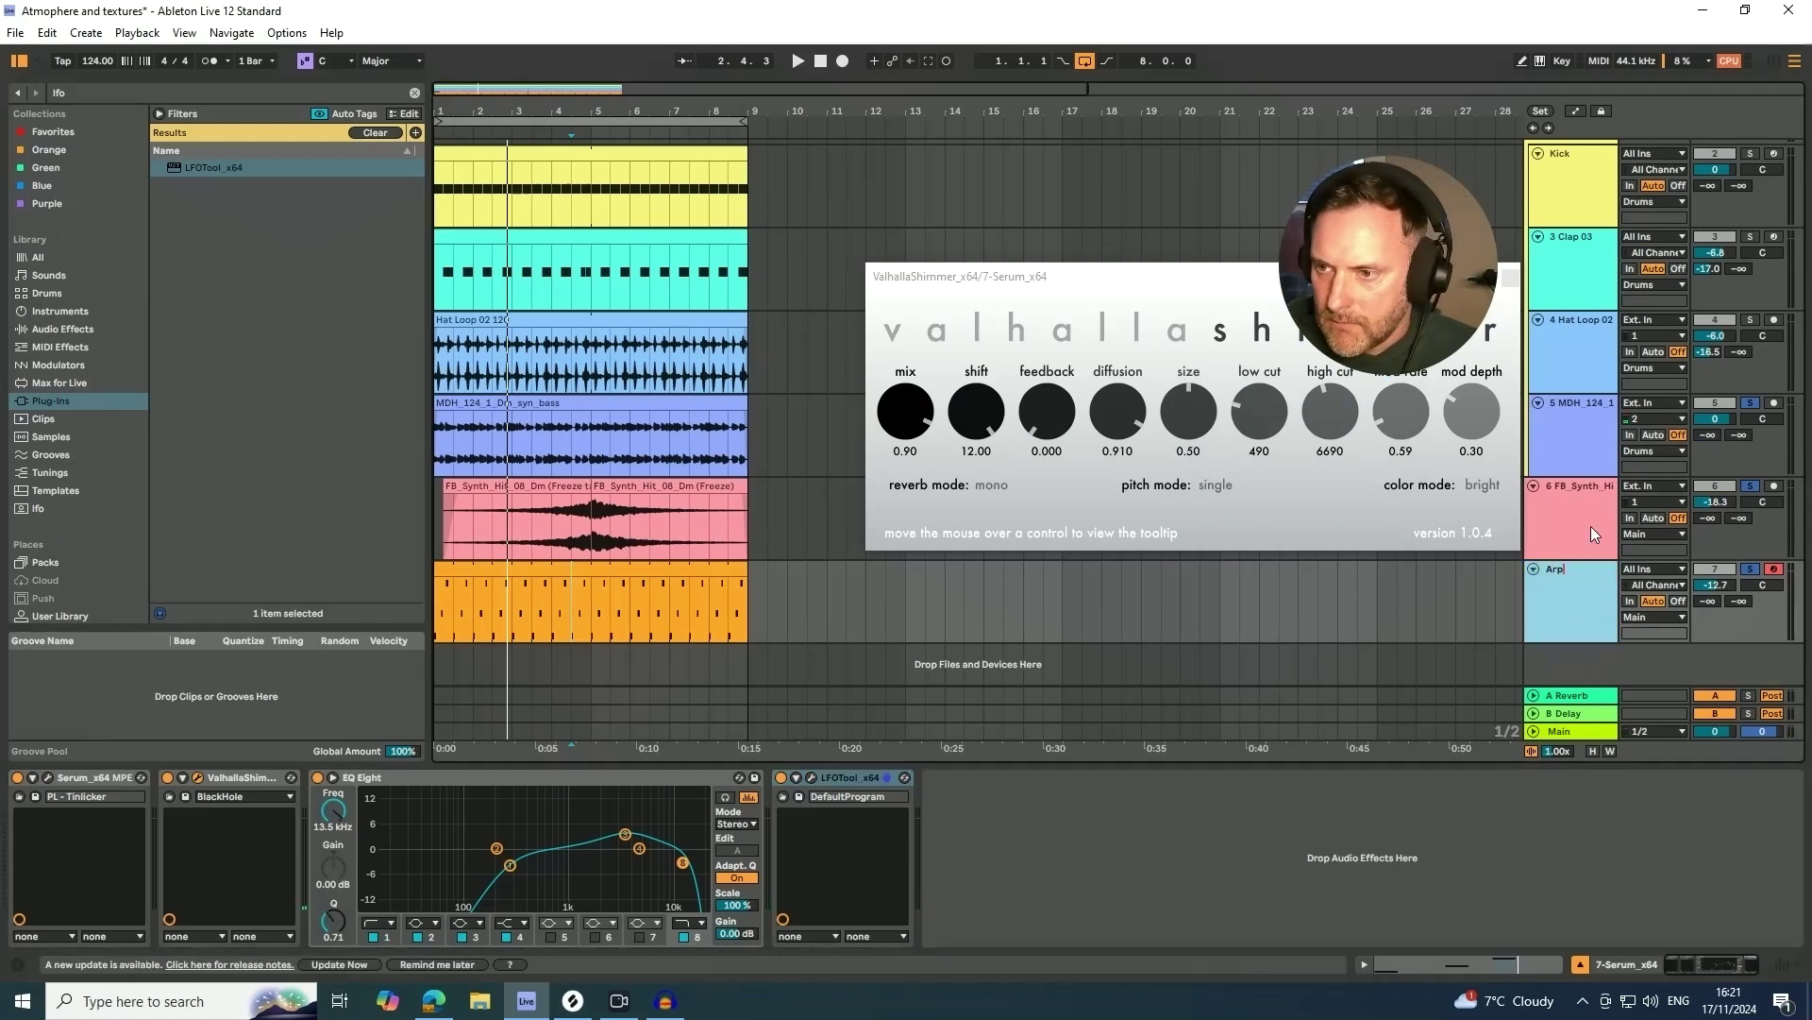
left_click(1584, 493)
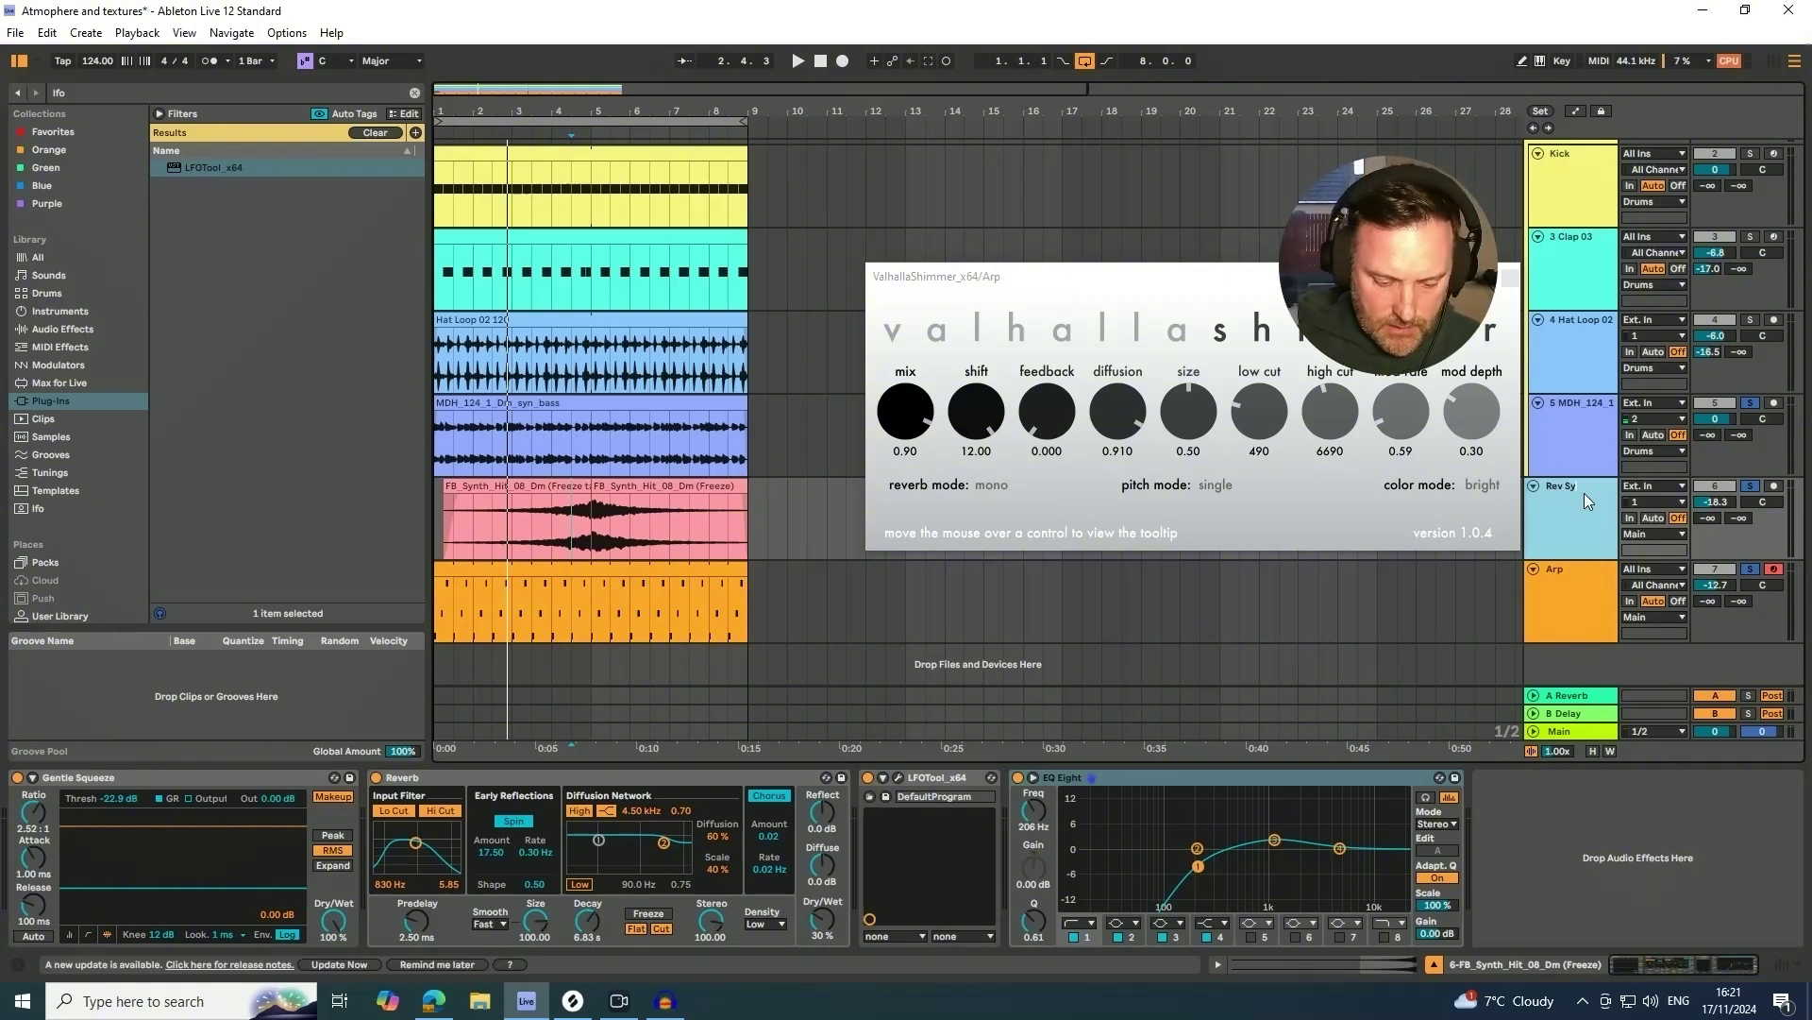
key("Return")
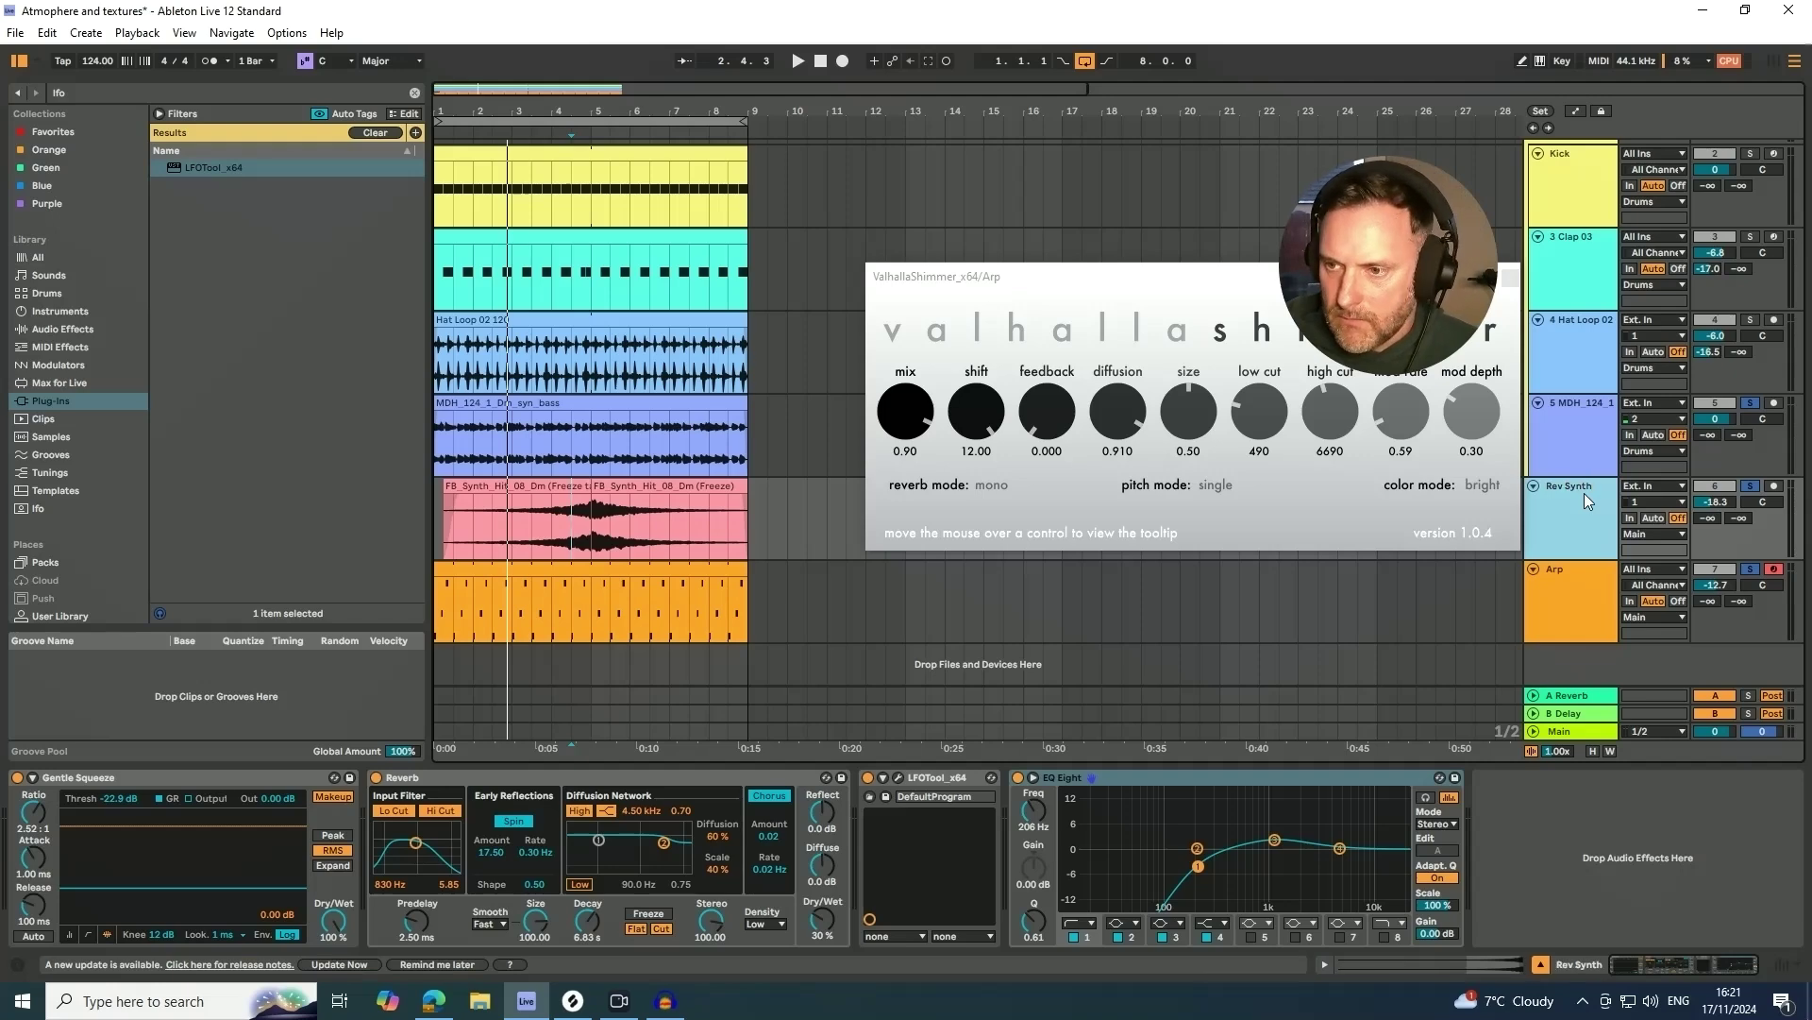
- Insert a new audio track below the Arp track
left_click(1580, 578)
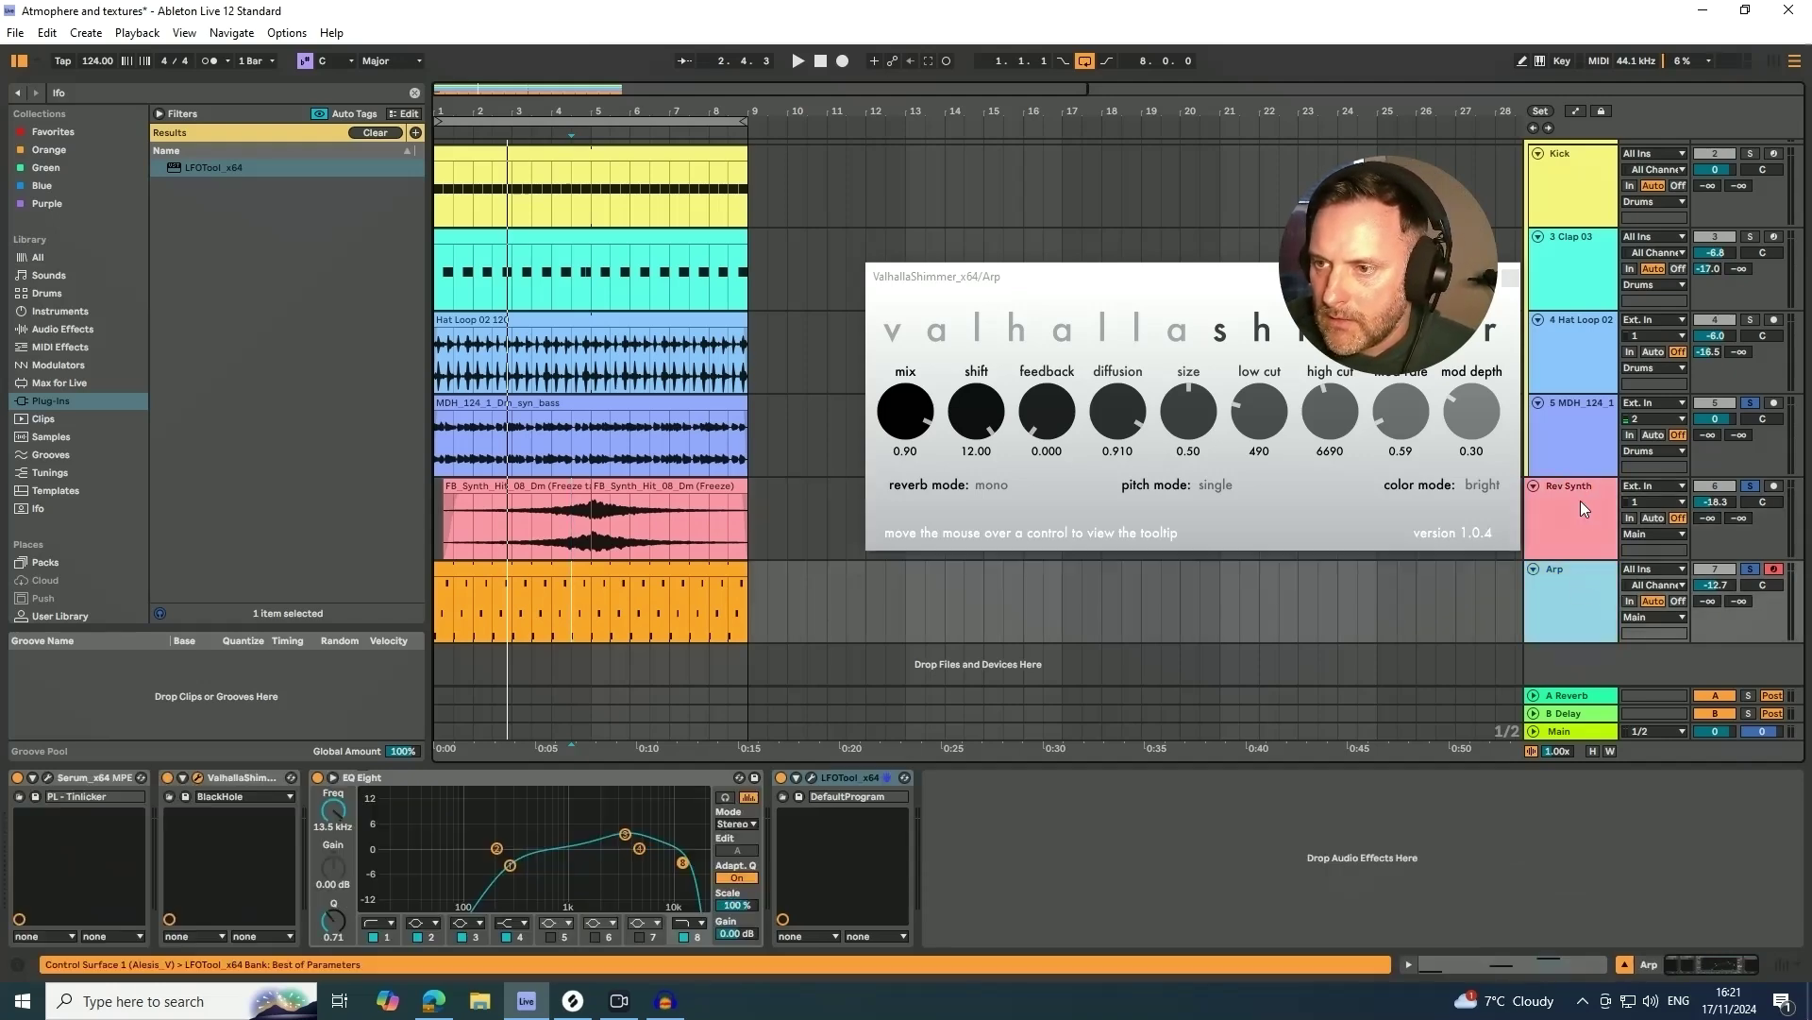
left_click(1580, 501)
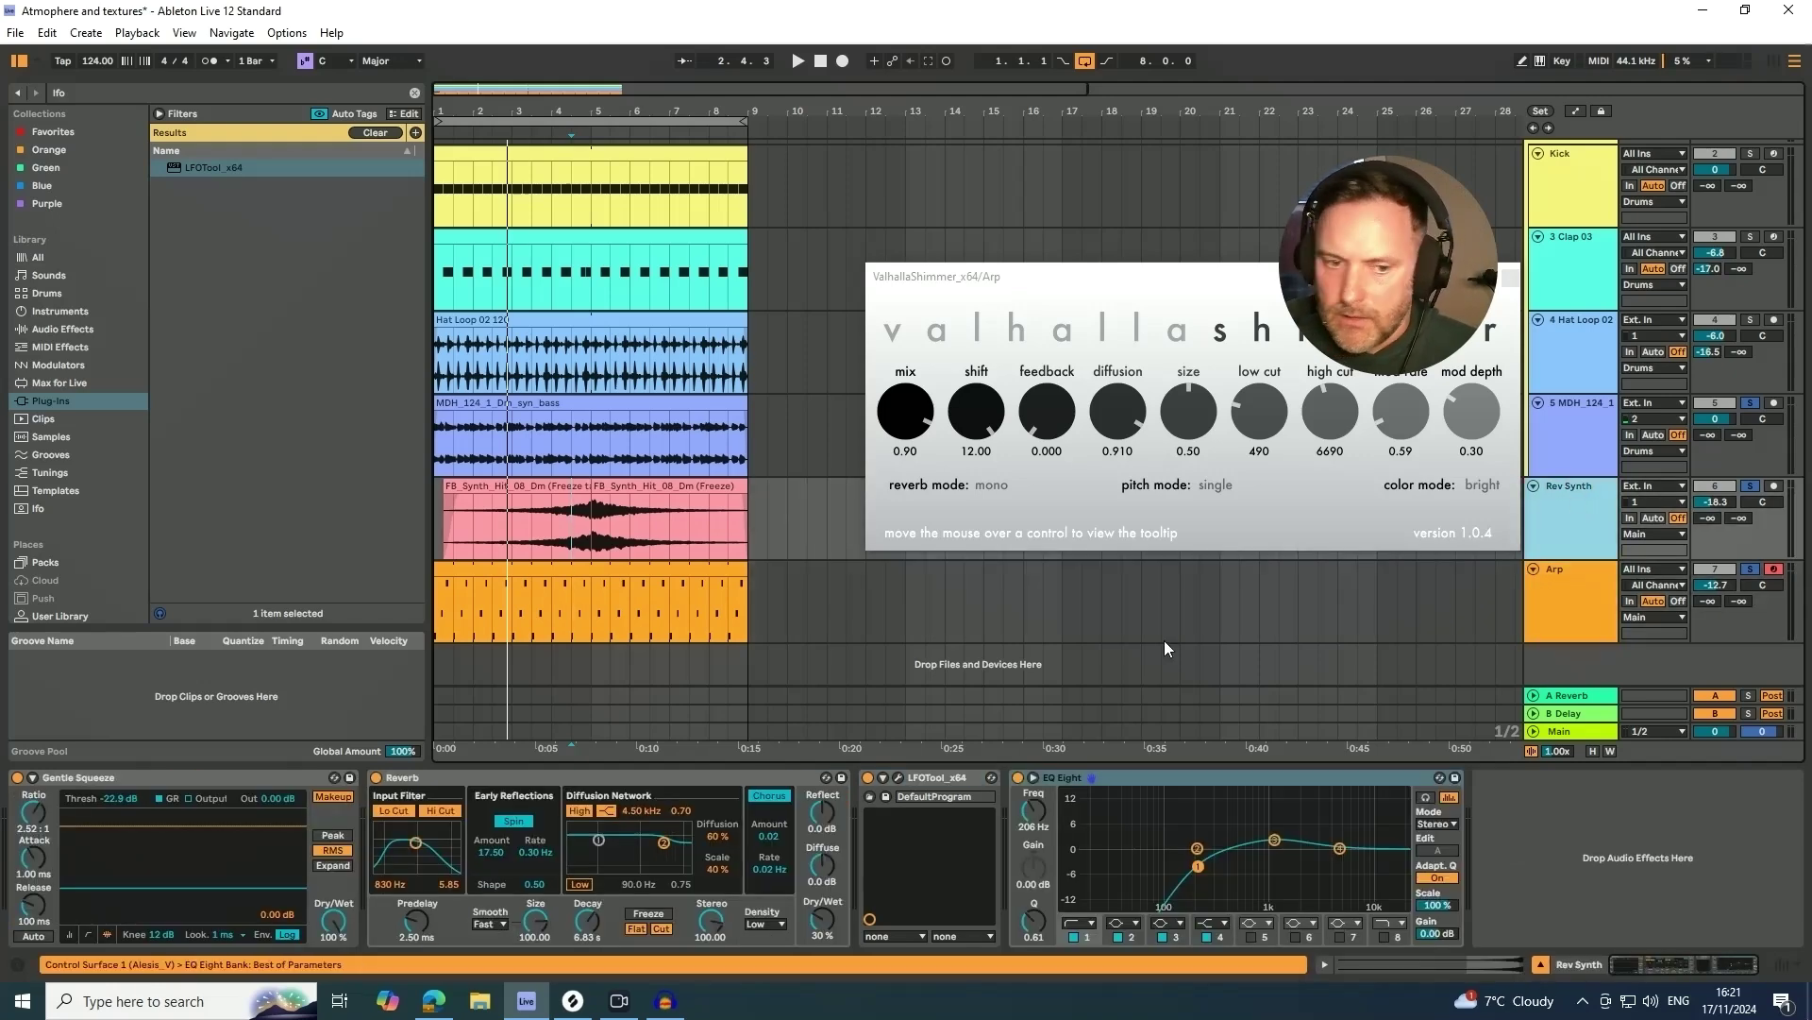
right_click(1577, 657)
left_click(1604, 667)
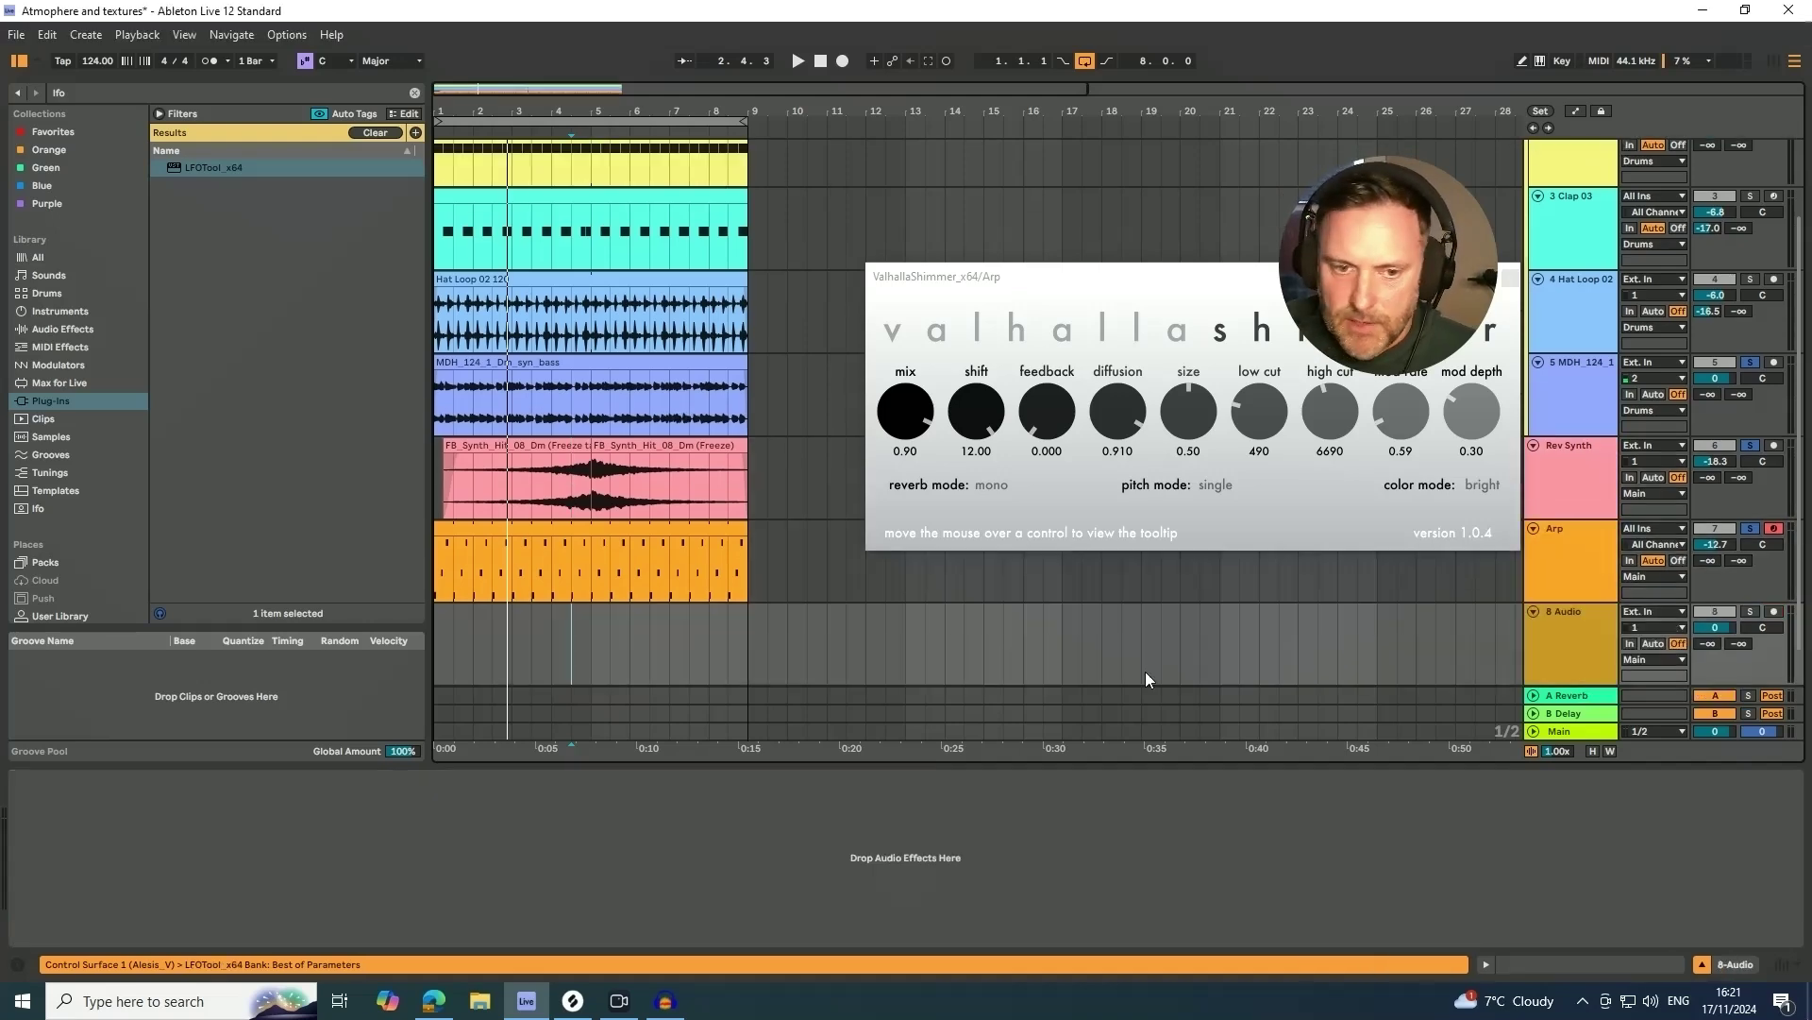
- Switch to Splice and audition library one-shots, including Lead_Synth.wav, Kit_04_Pure_Lead_Dmin.wav and OS_FF_Stick_Perc.wav
left_click(576, 1000)
scroll(580, 443, "up", 1)
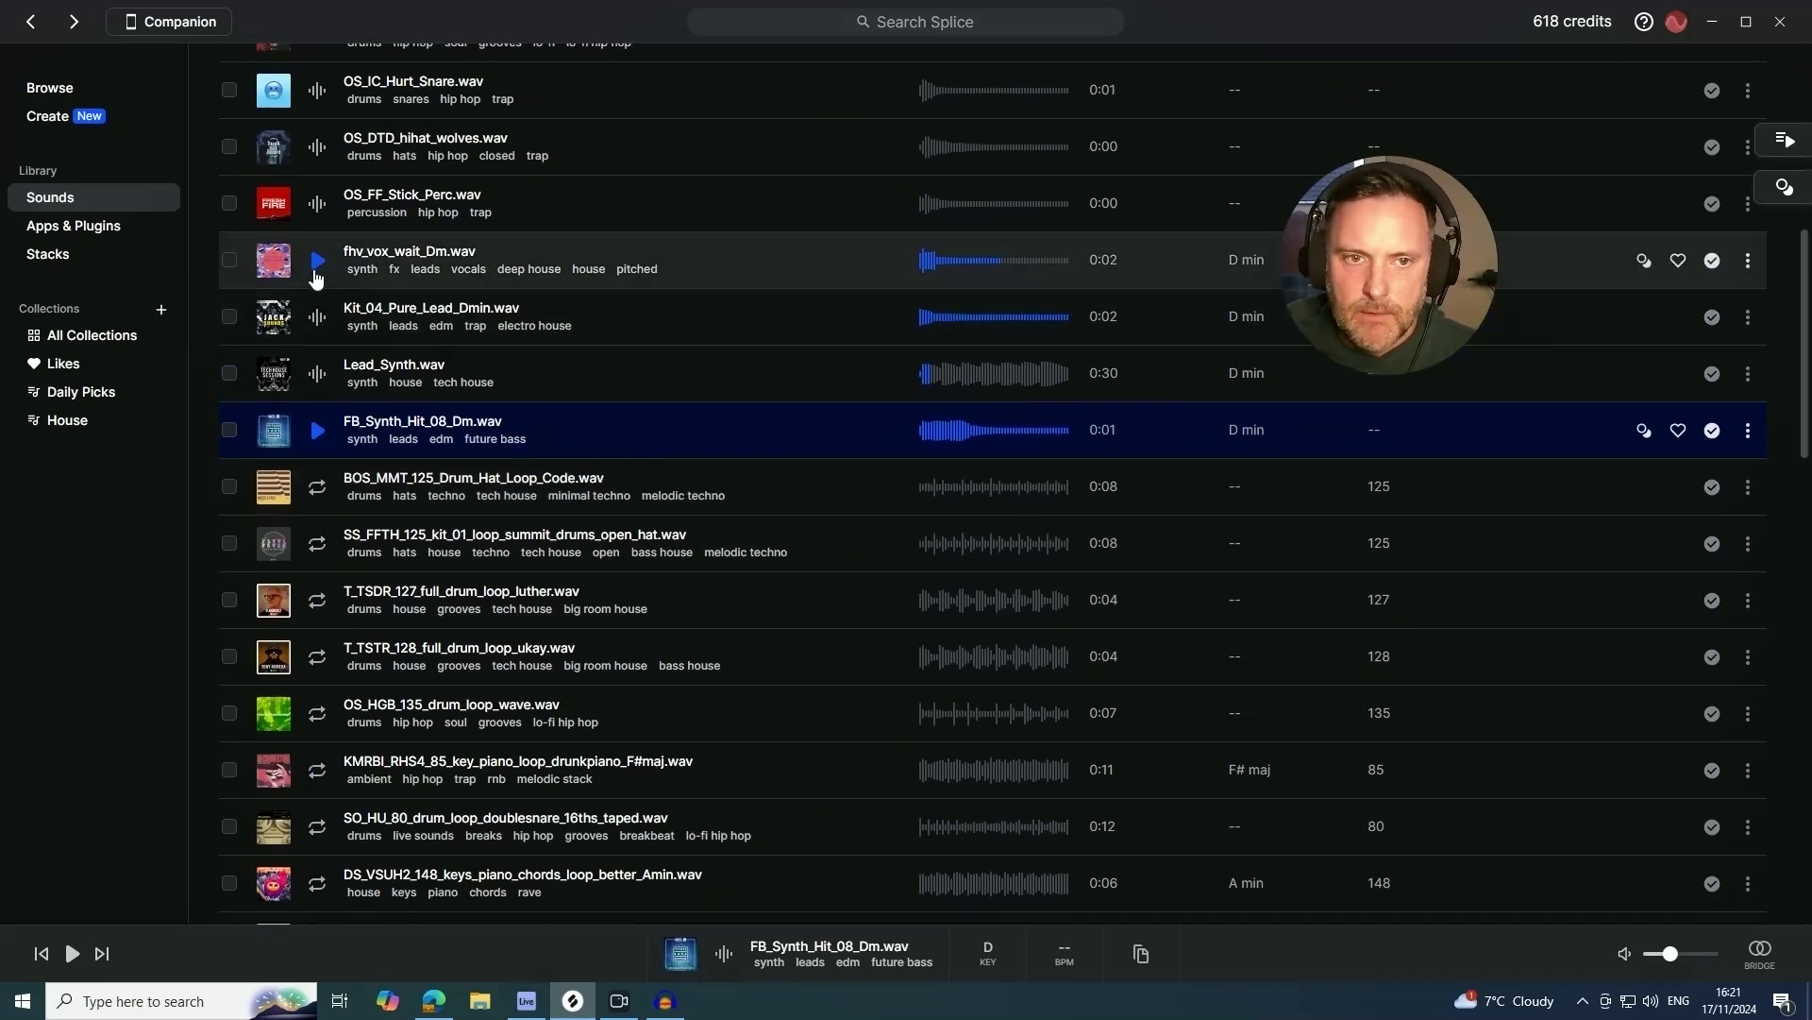
left_click(318, 376)
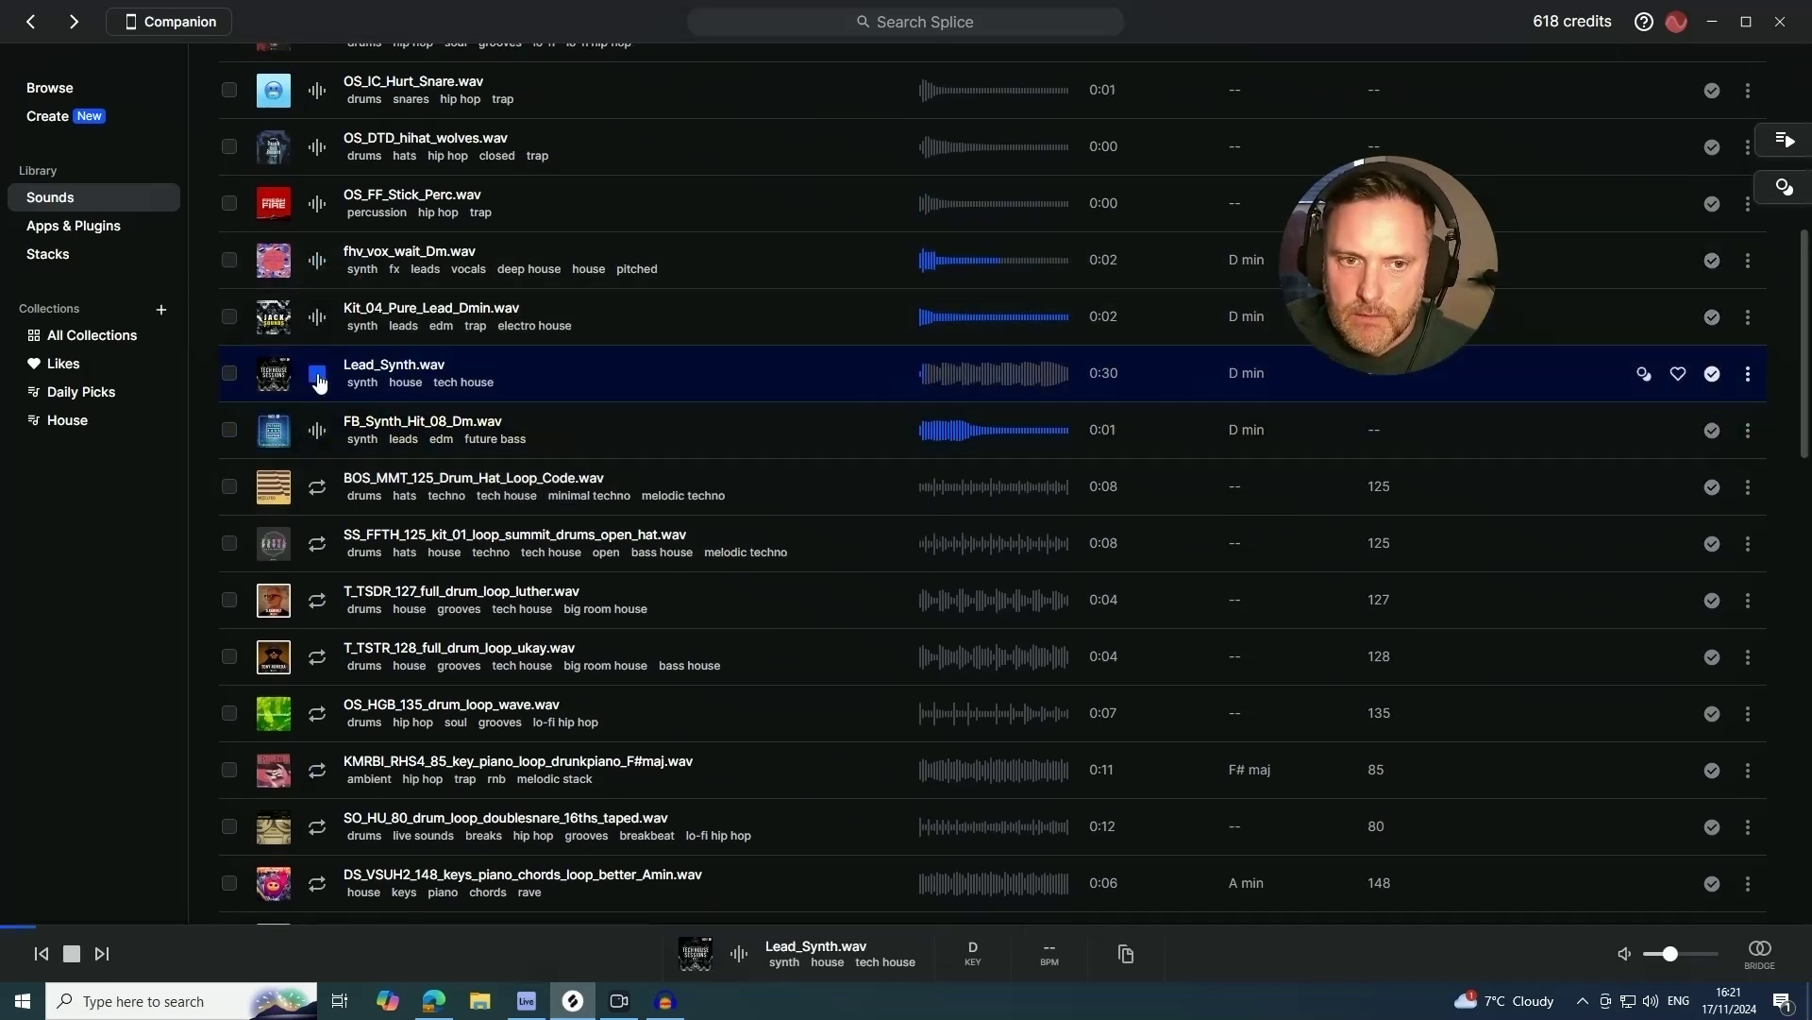
left_click(318, 325)
left_click(318, 262)
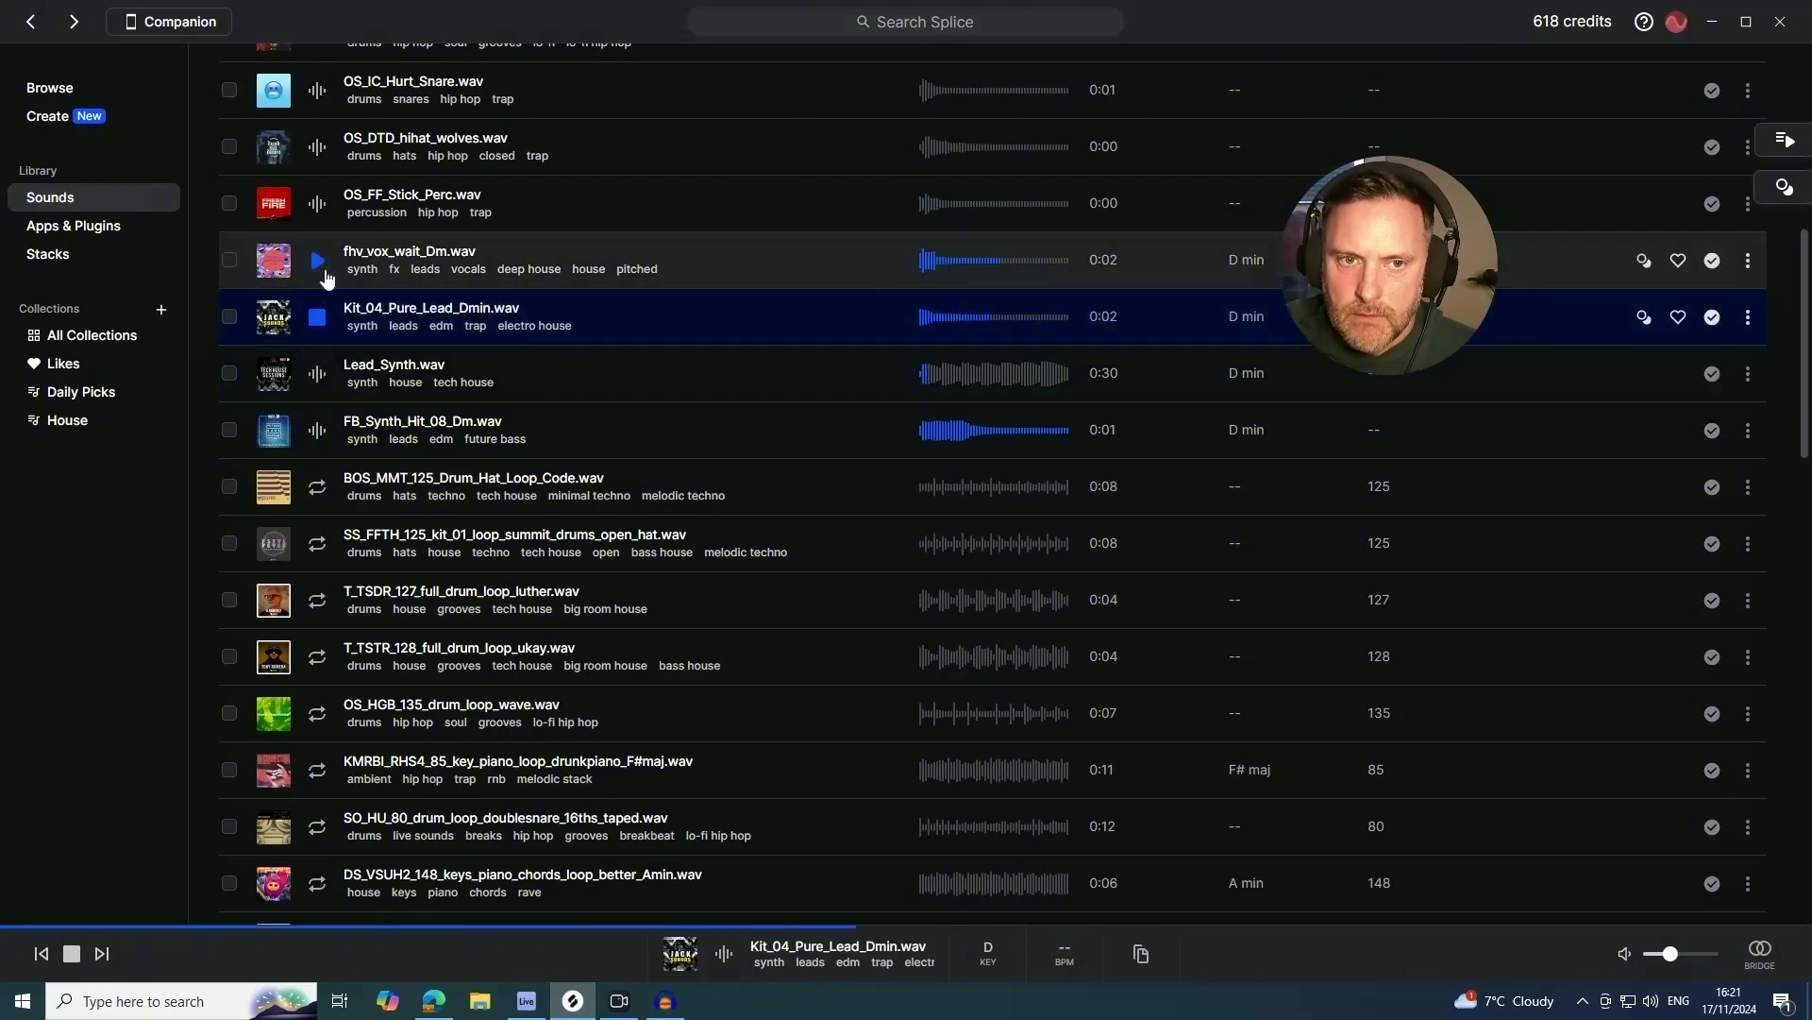
left_click(319, 204)
left_click(319, 151)
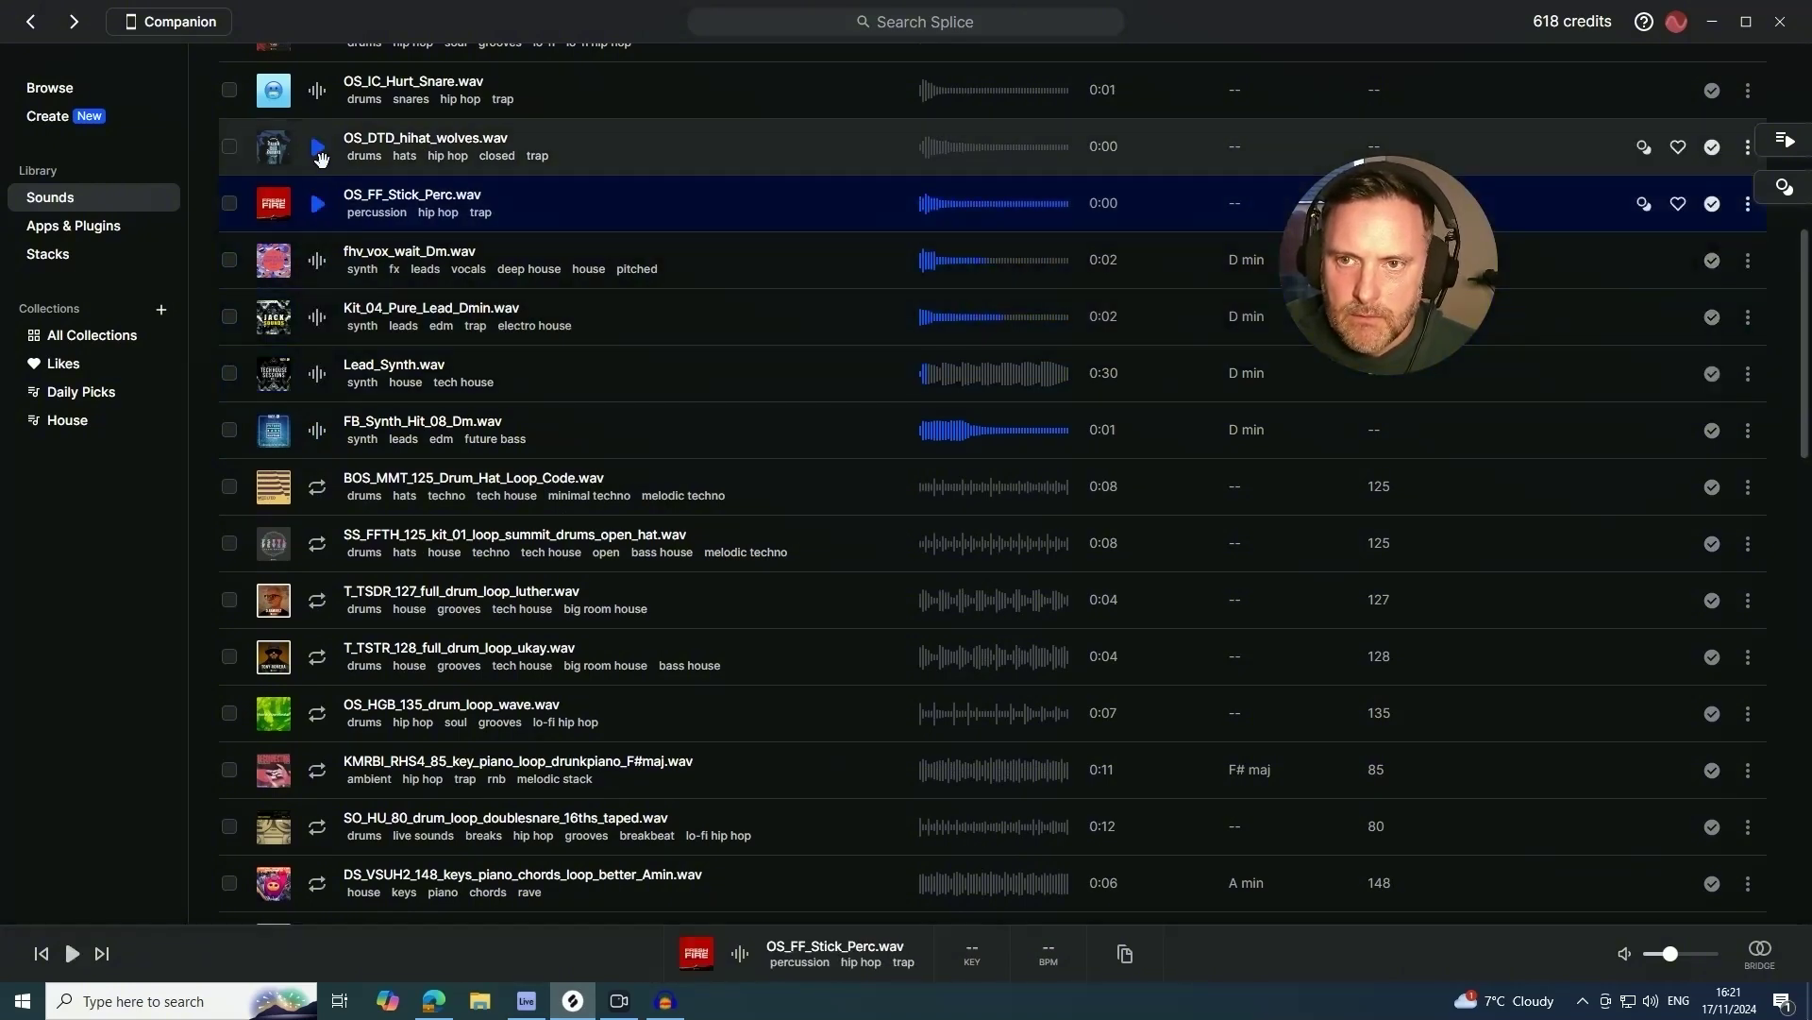
left_click(317, 378)
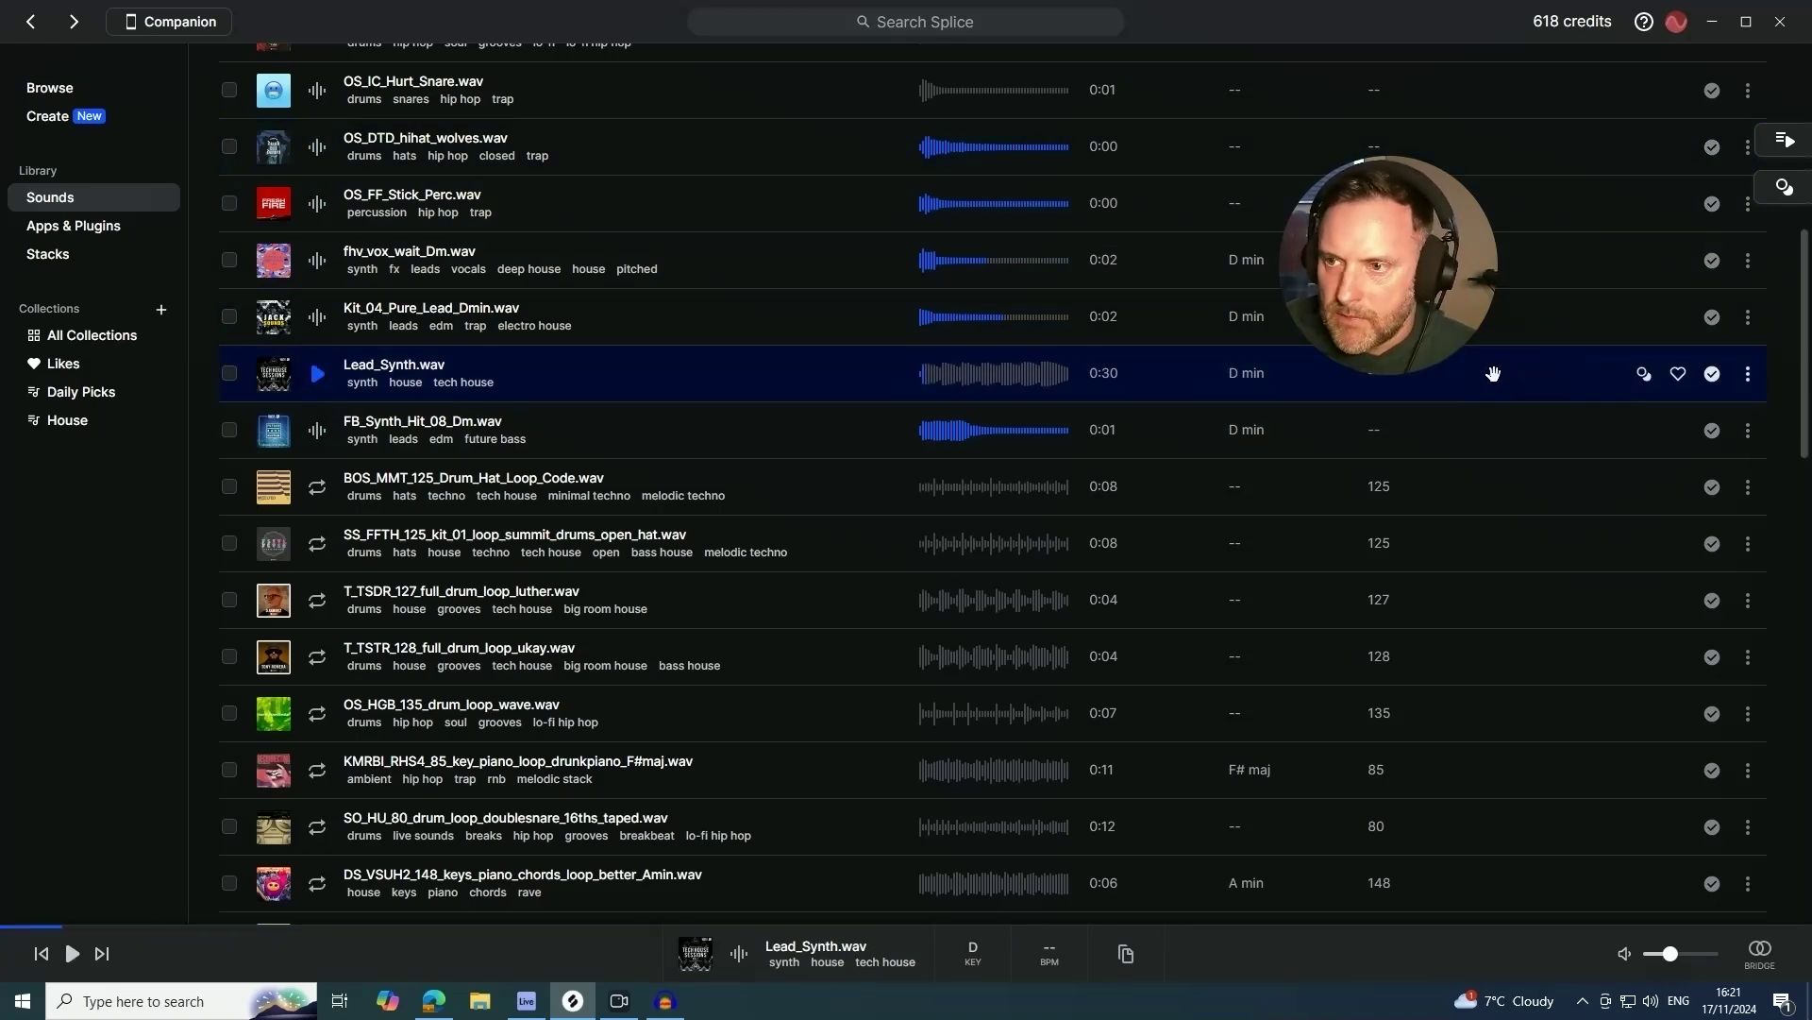
- Place Lead_Synth.wav from Splice on the new audio track at bar 3 and extend its start back to 2.3.1
left_click_drag(1494, 373, 526, 654)
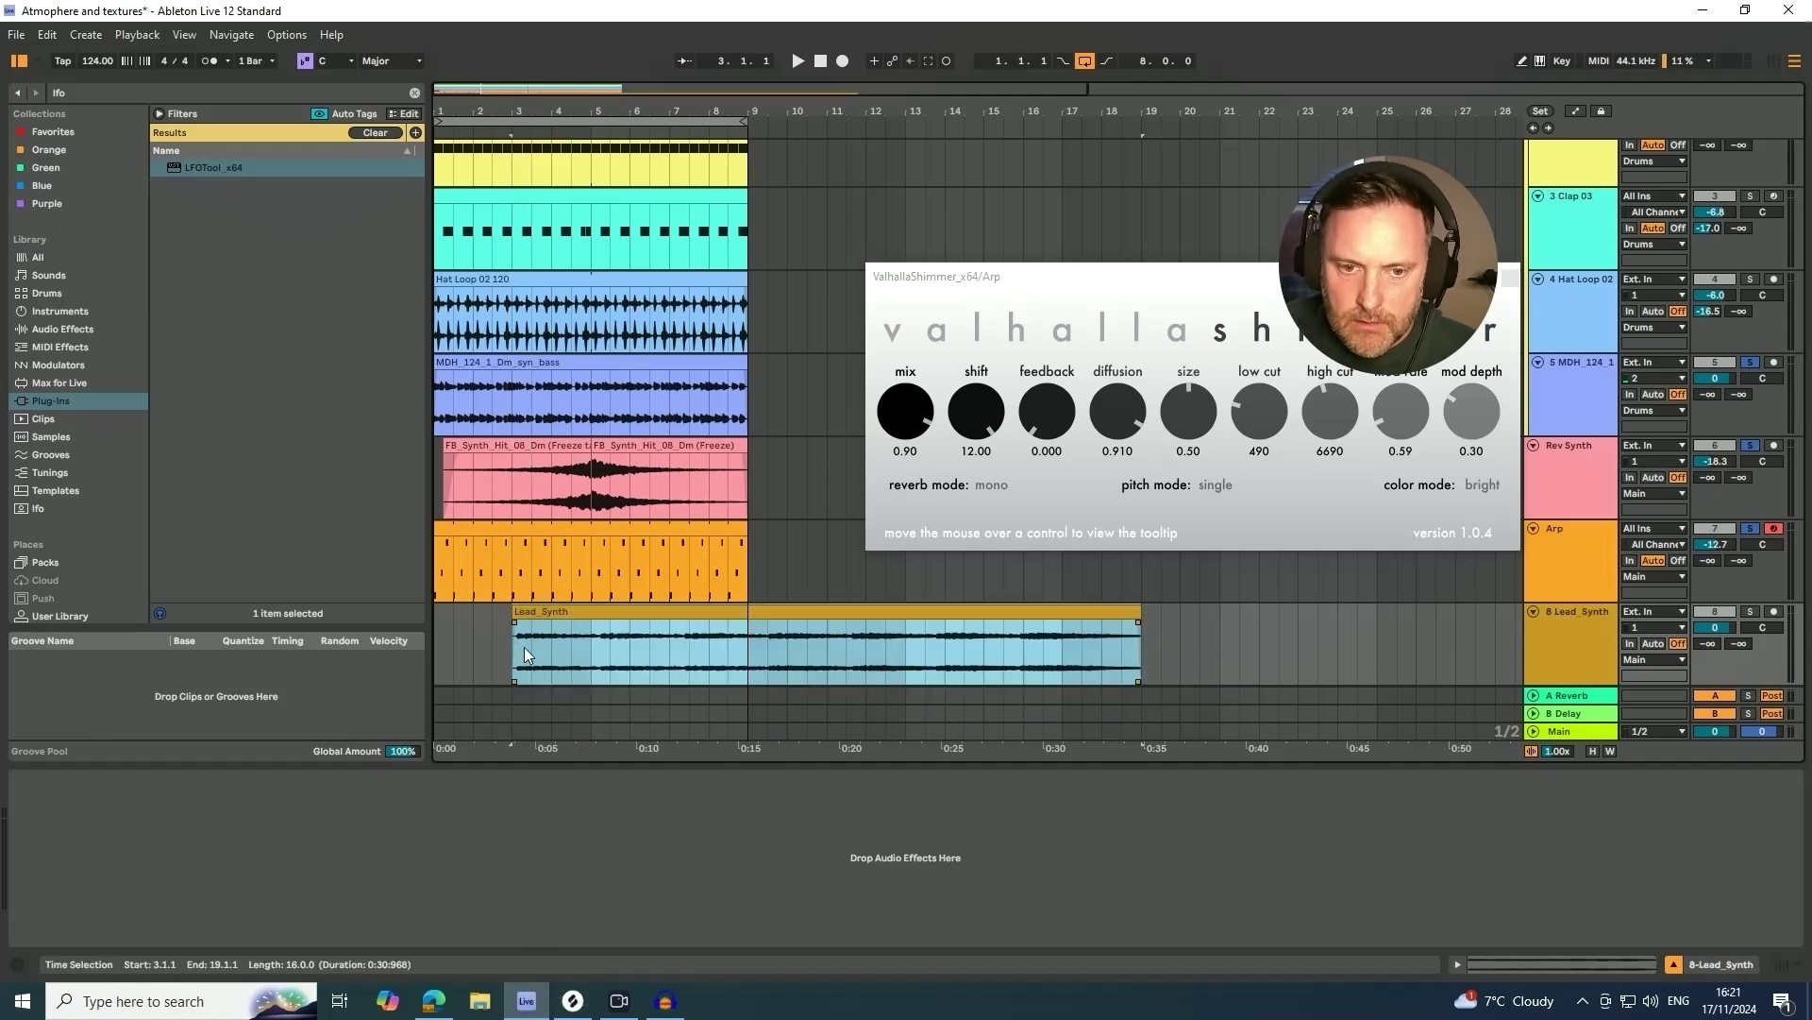
scroll(1602, 593, "down", 1)
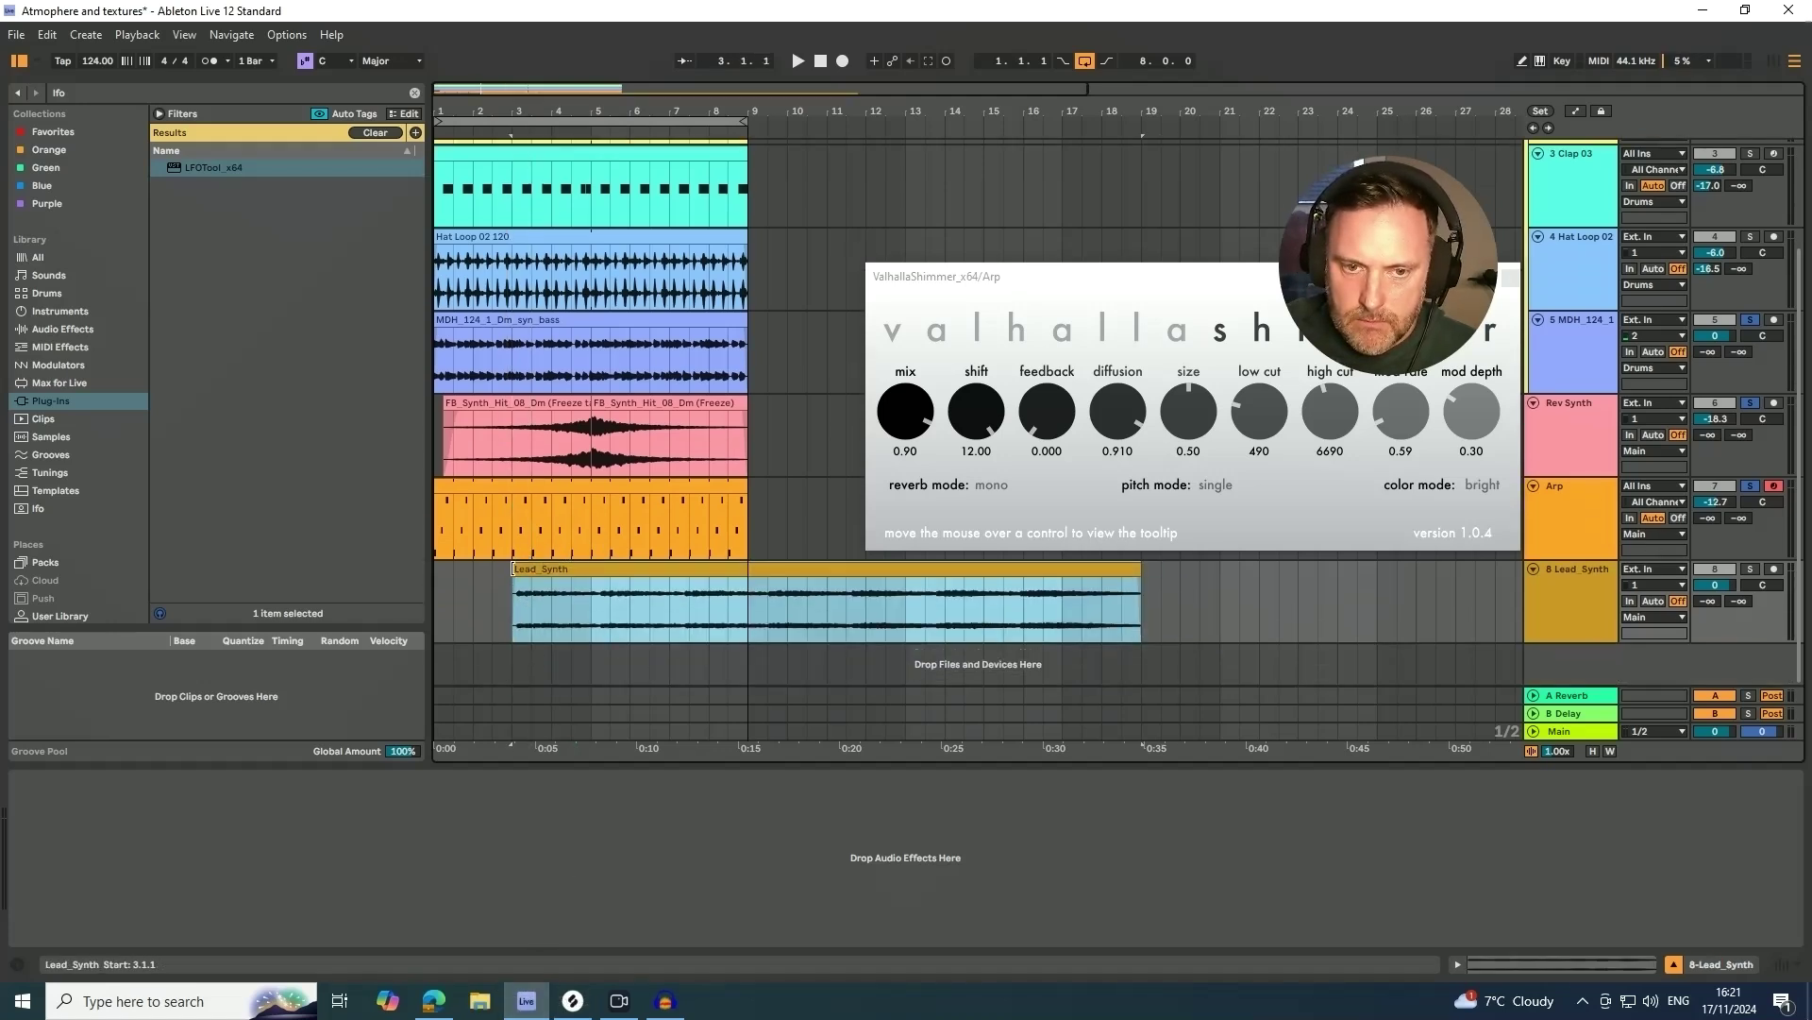
left_click_drag(518, 585, 493, 585)
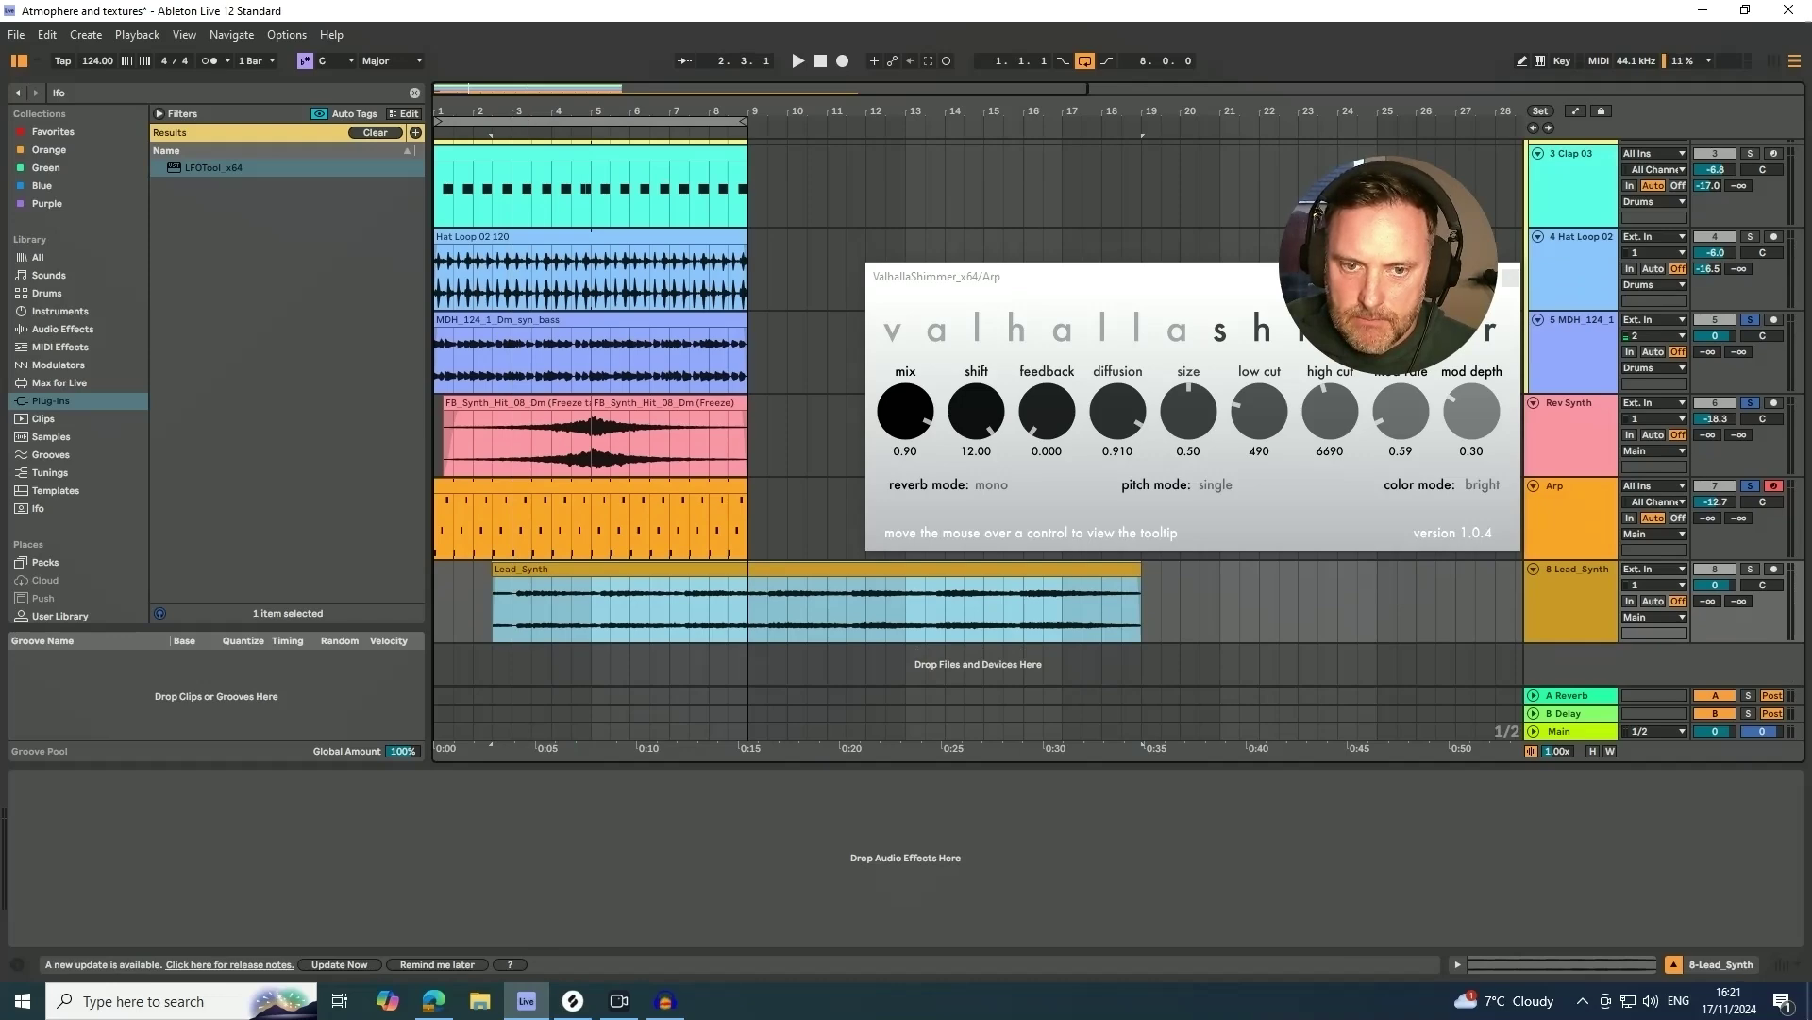
- Solo the Lead_Synth track and remove the clip's silent start from 2.3.1 to 3.1.3
left_click_drag(517, 113, 847, 115)
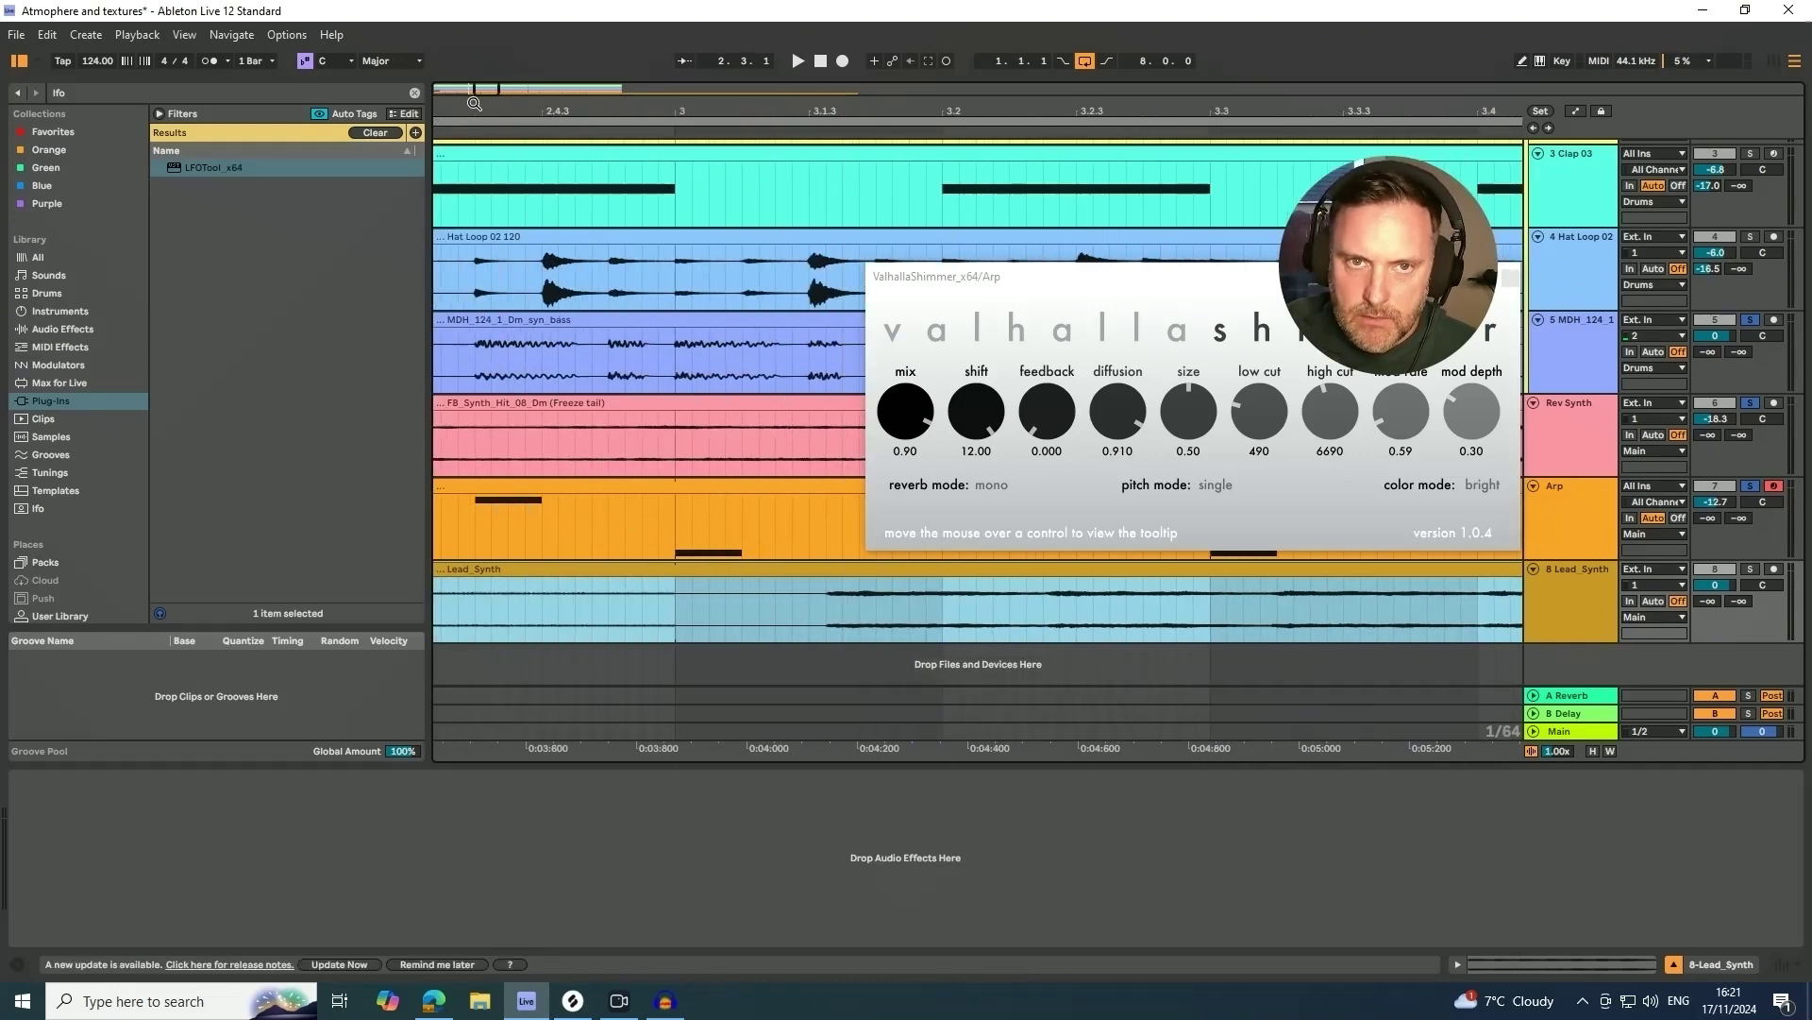
left_click_drag(475, 103, 741, 102)
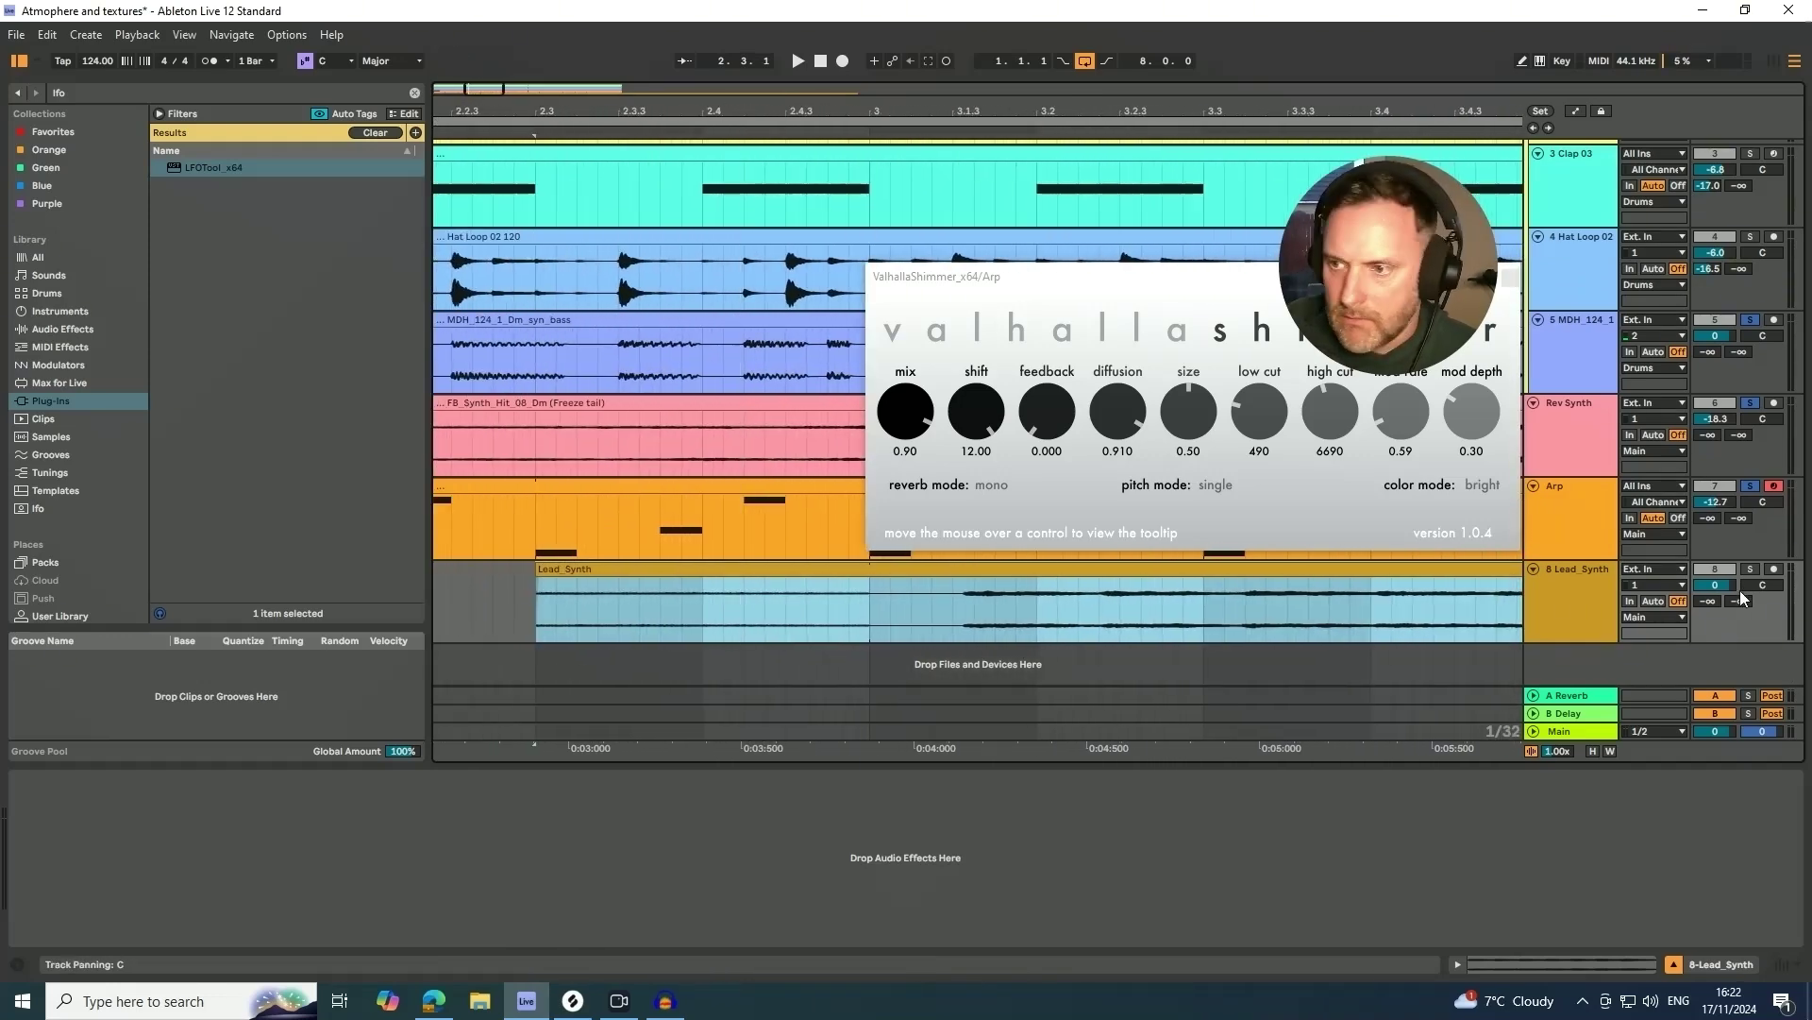
left_click(585, 639)
key("space")
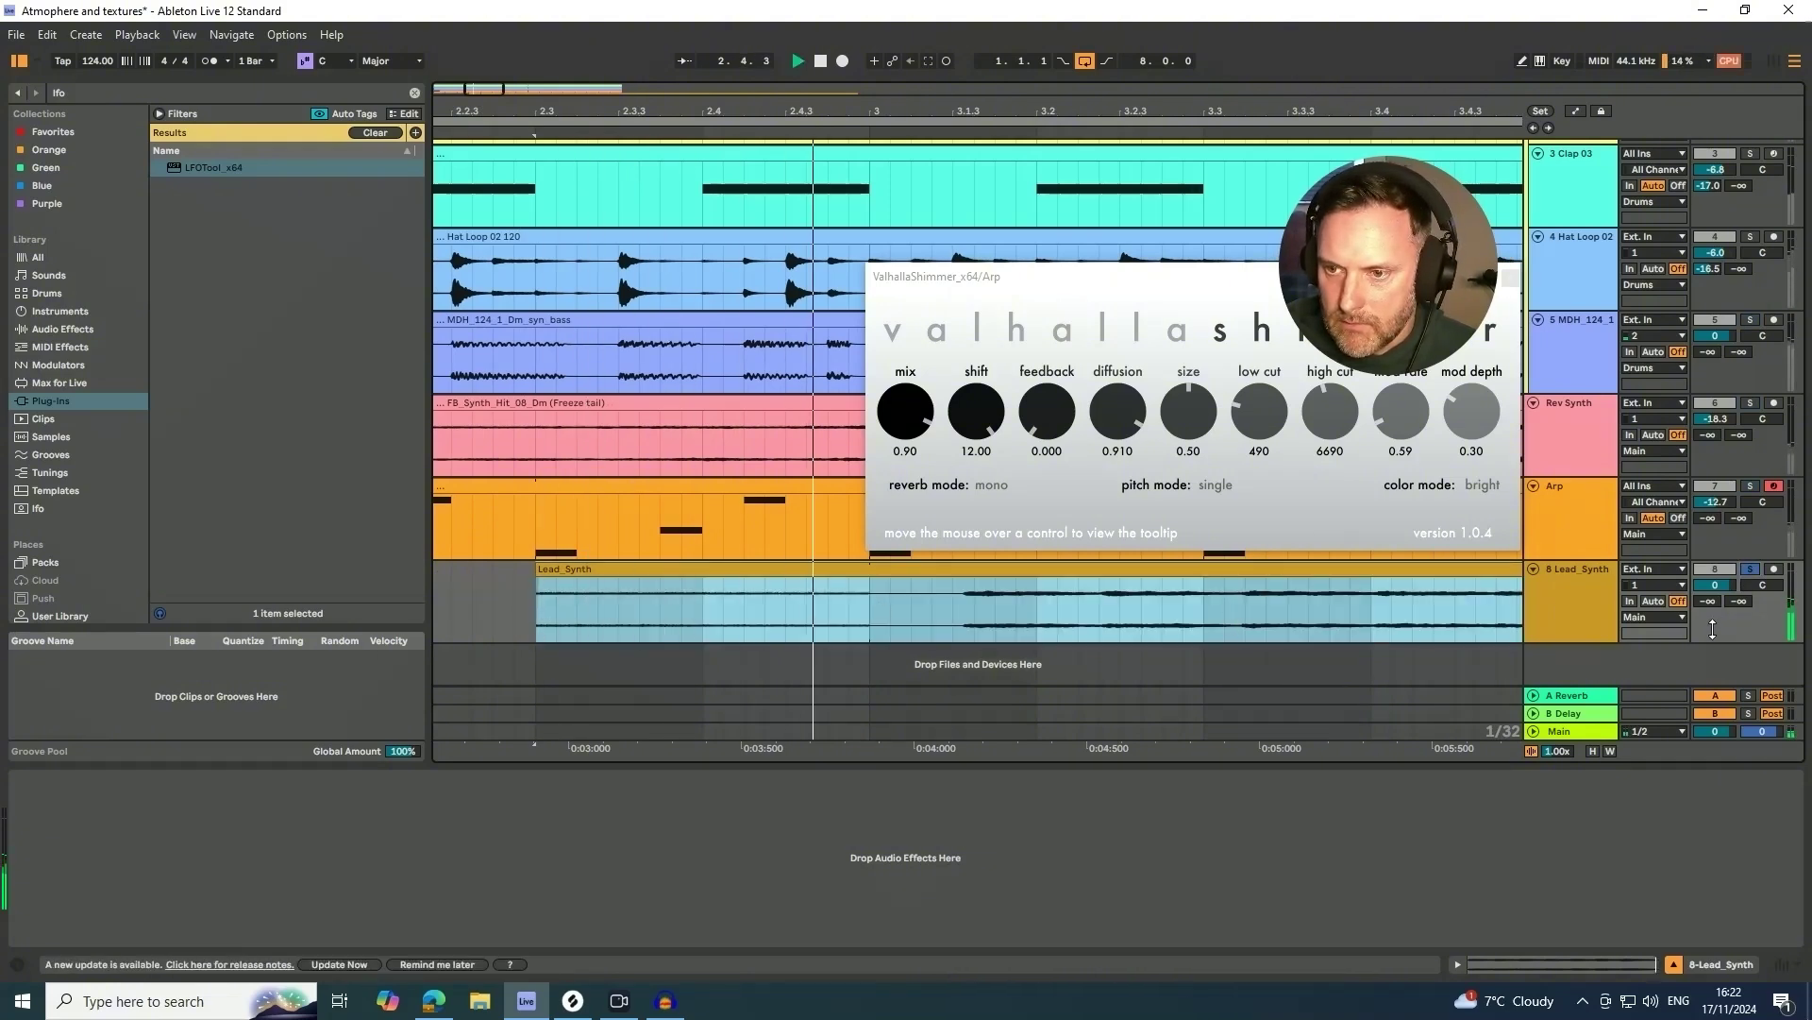
key("space")
left_click_drag(949, 604, 535, 587)
key("ctrl+e")
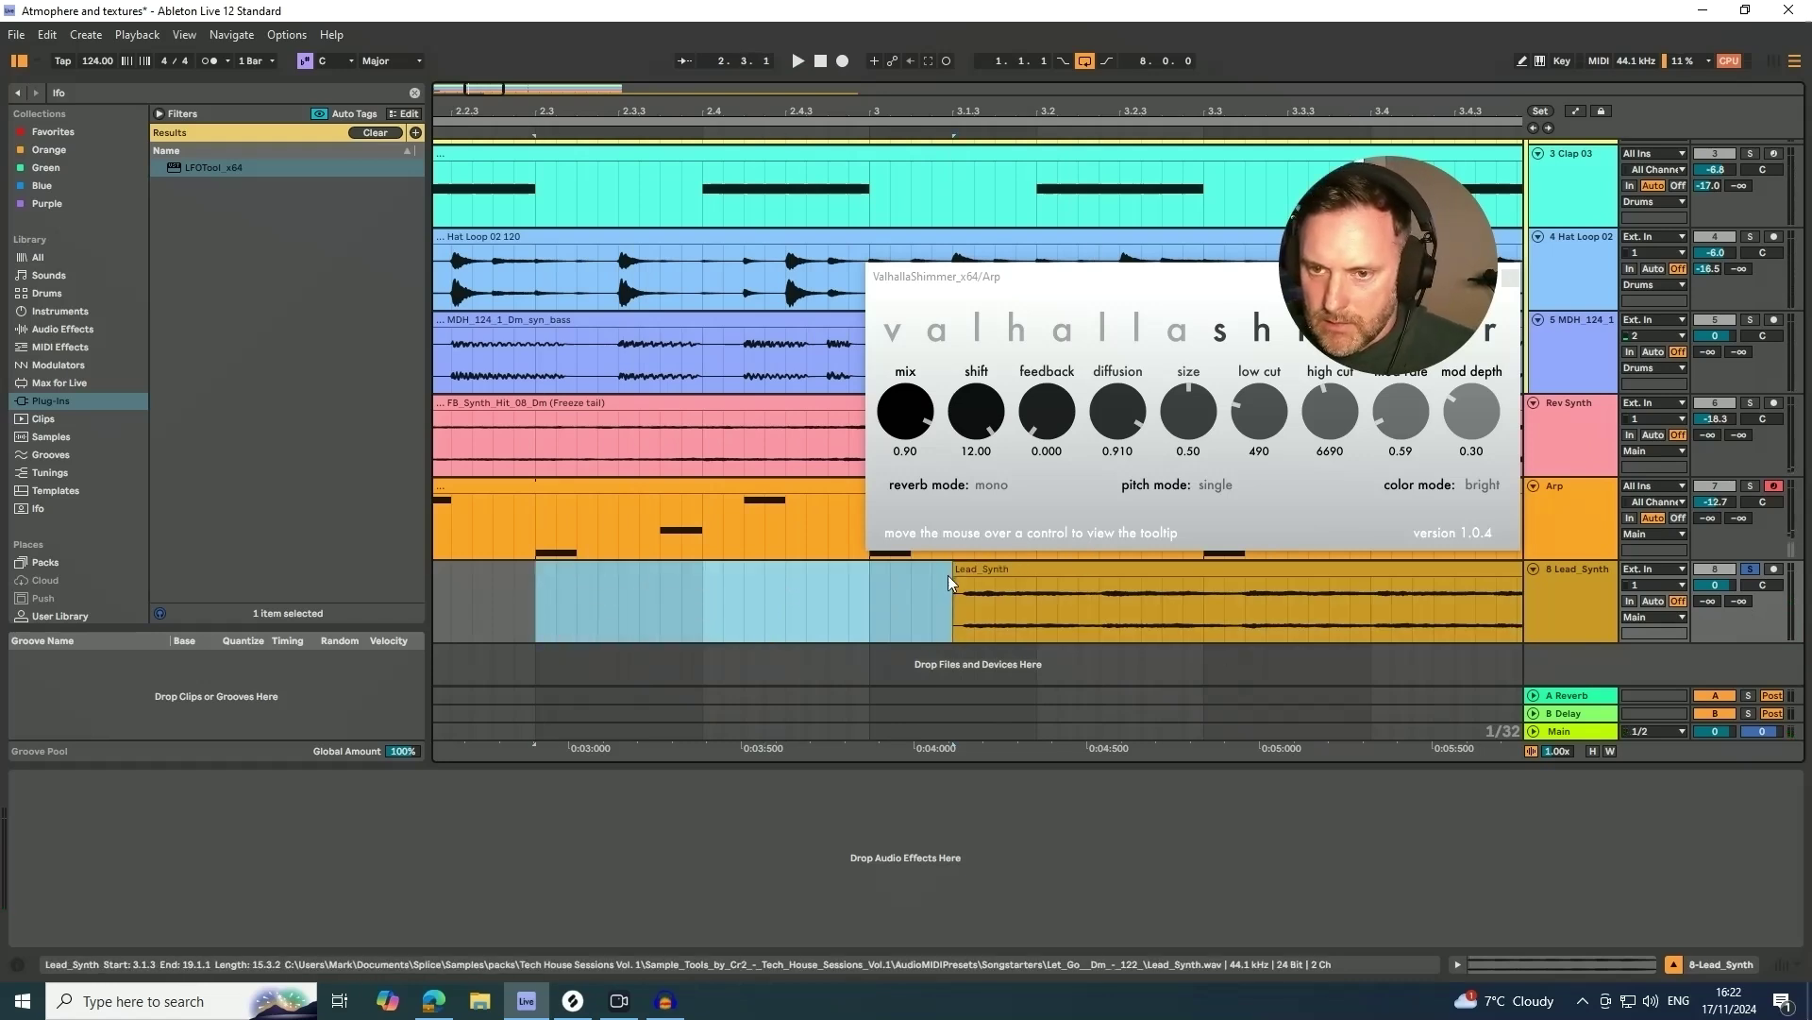
key("Delete")
- Trim the Lead_Synth clip to a slice just over three sixteenths long and move it to start at about 2.2.3
key("space")
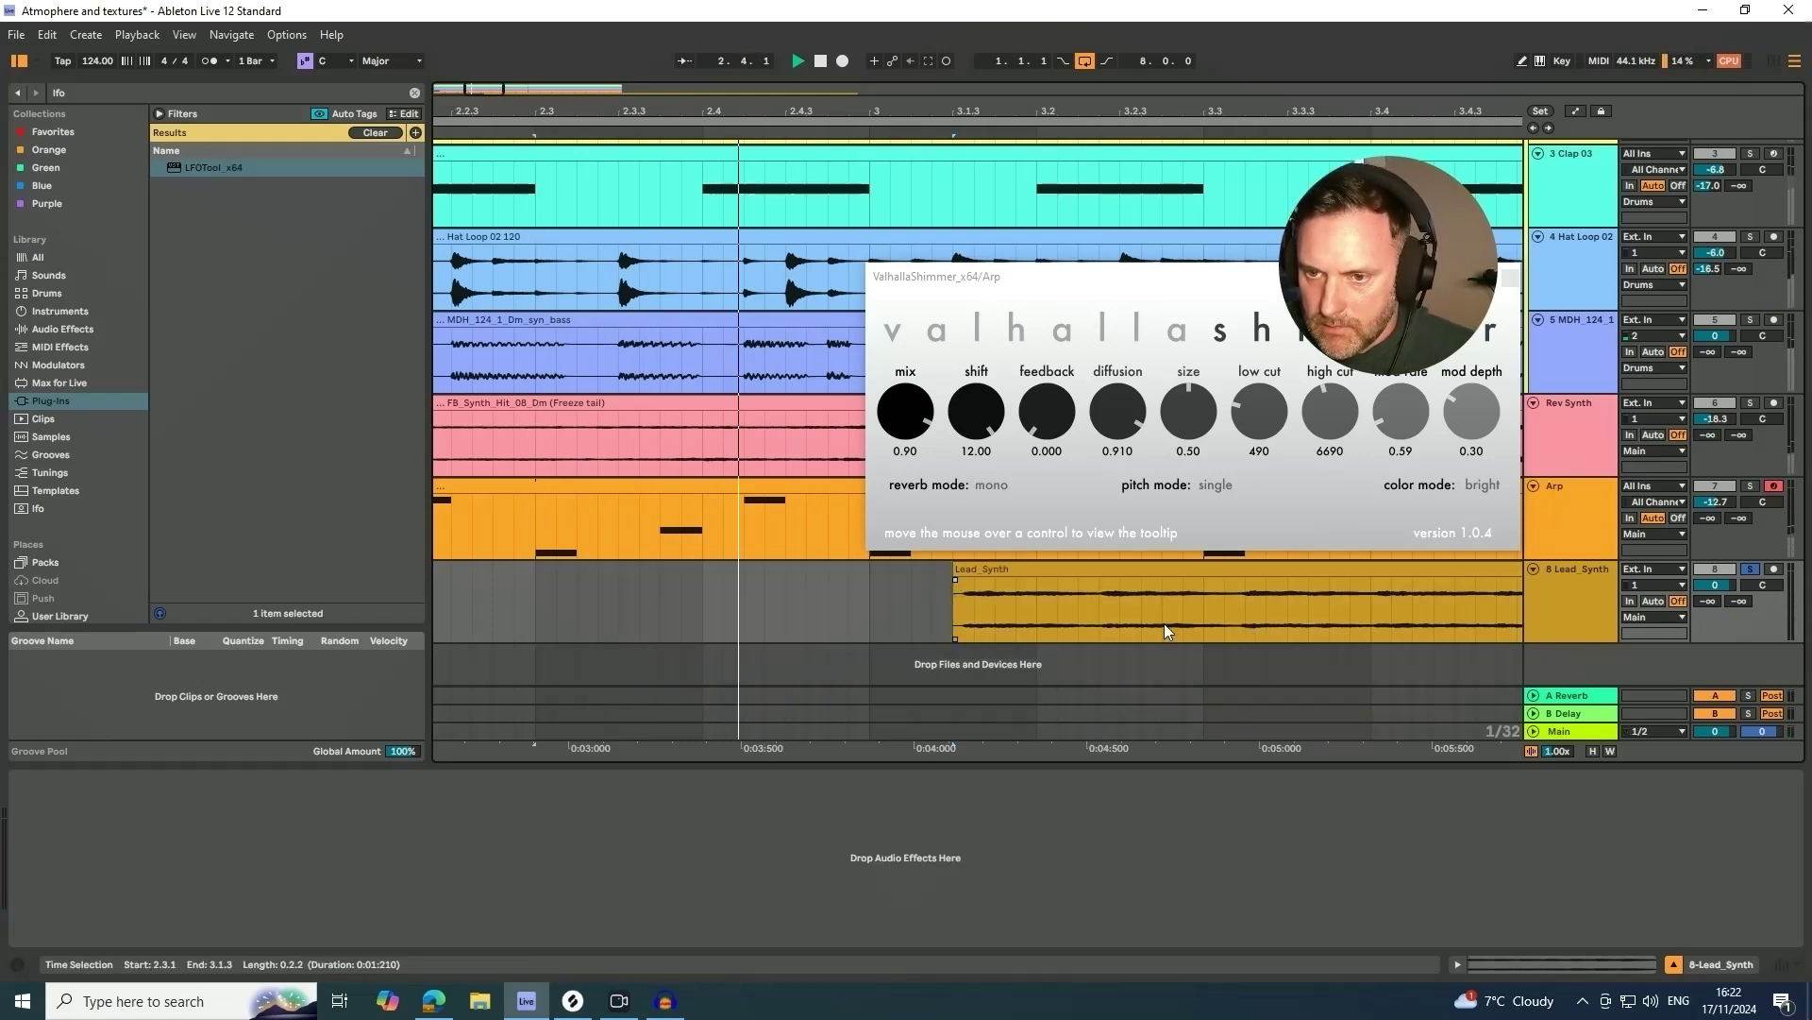
left_click_drag(1105, 606, 1333, 581)
key("Delete")
left_click(1360, 575)
key("Delete")
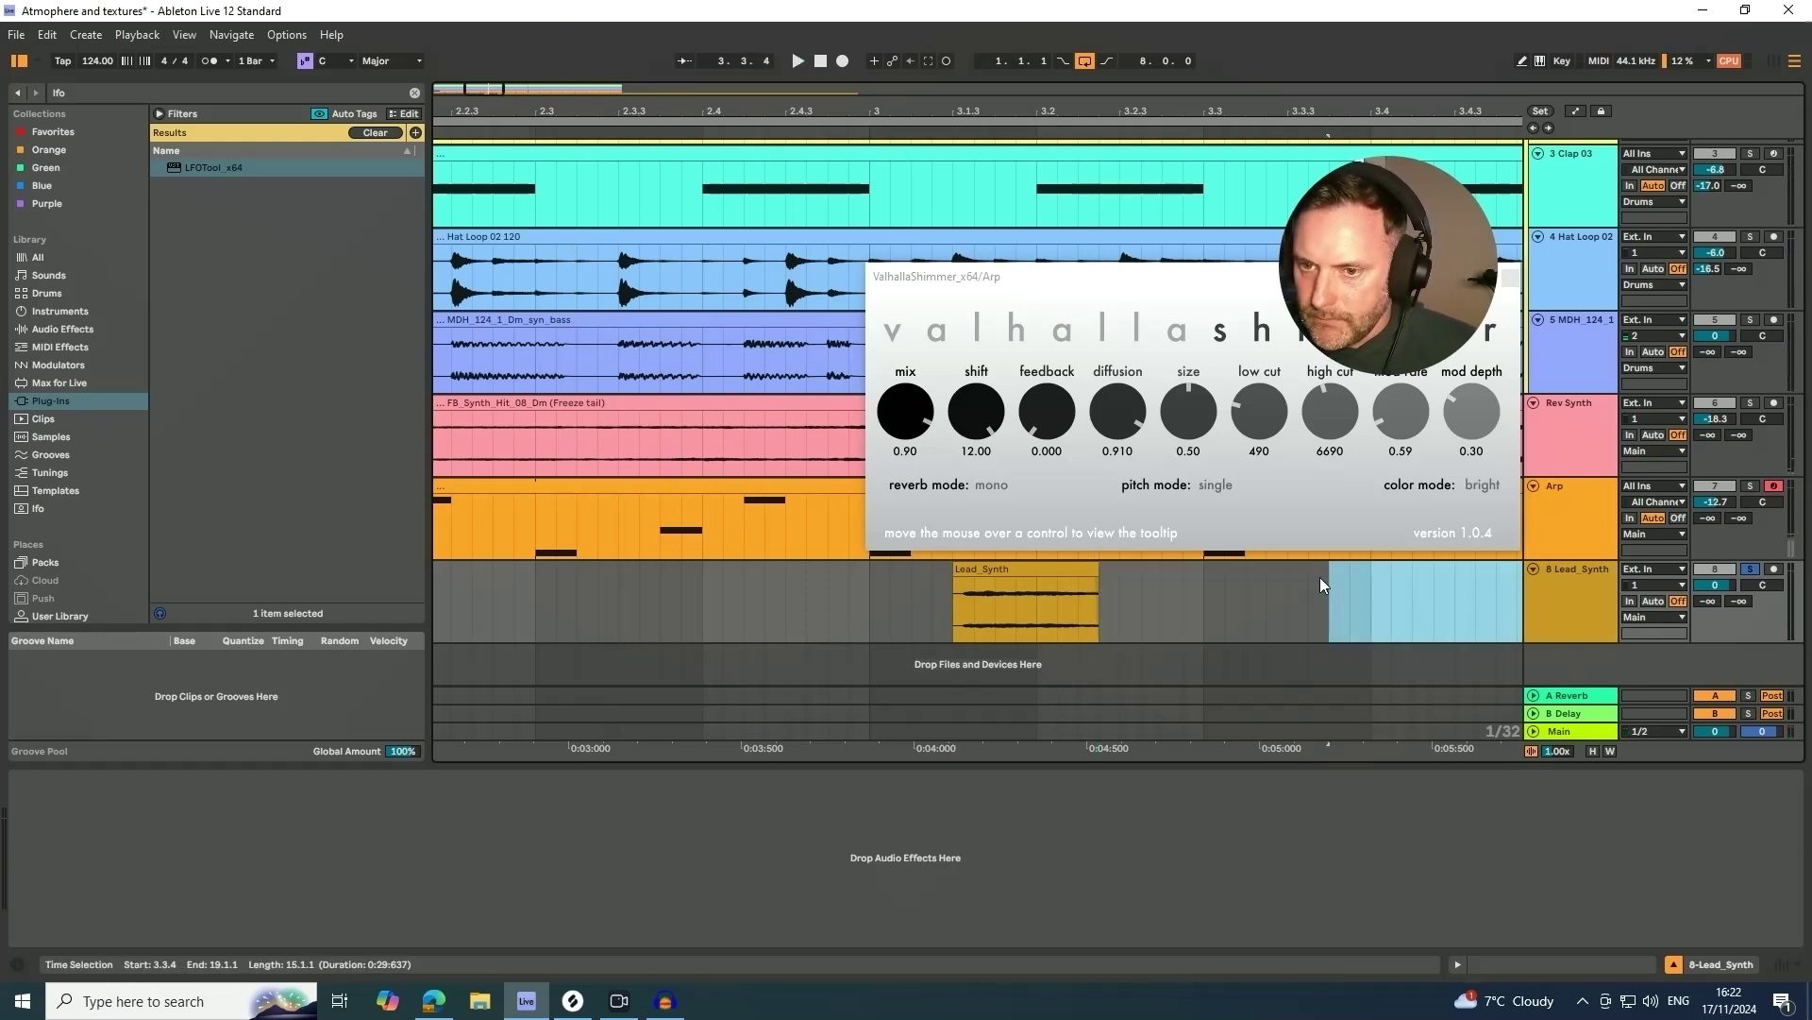
left_click_drag(1019, 574, 552, 619)
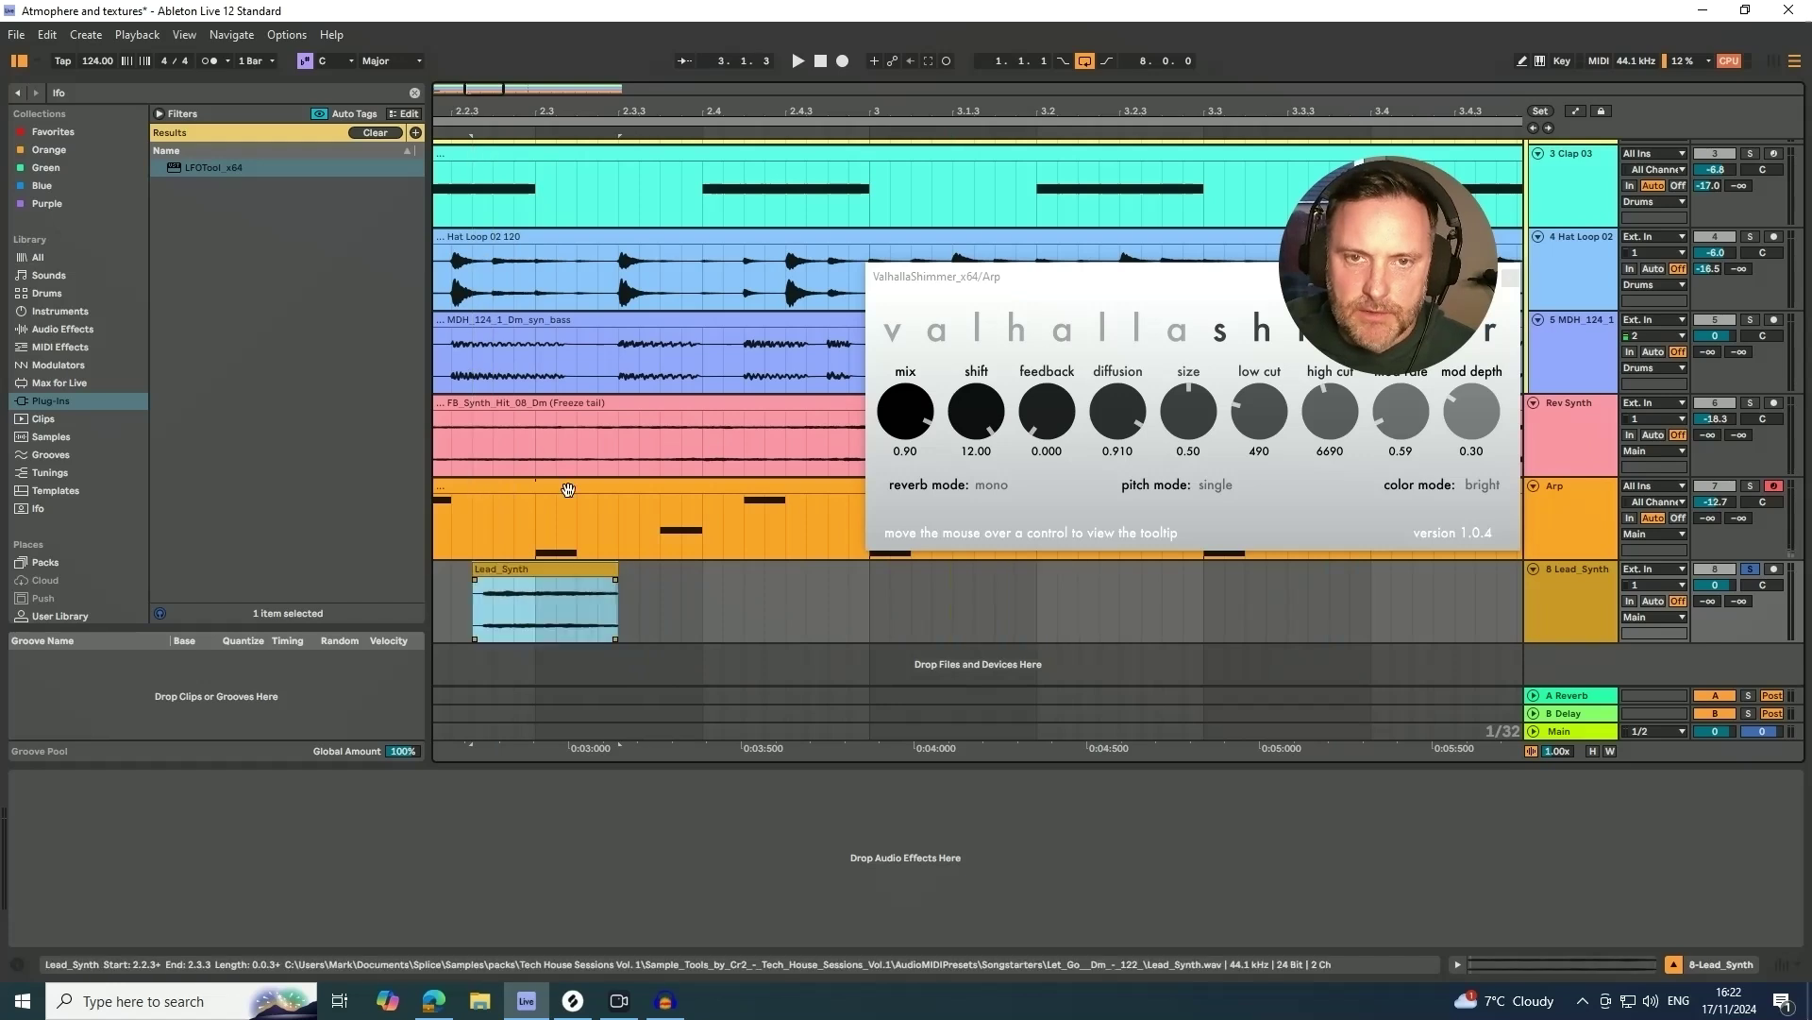
mouse_move(526, 117)
left_mouse_down()
mouse_move(737, 113)
mouse_move(540, 131)
left_mouse_up()
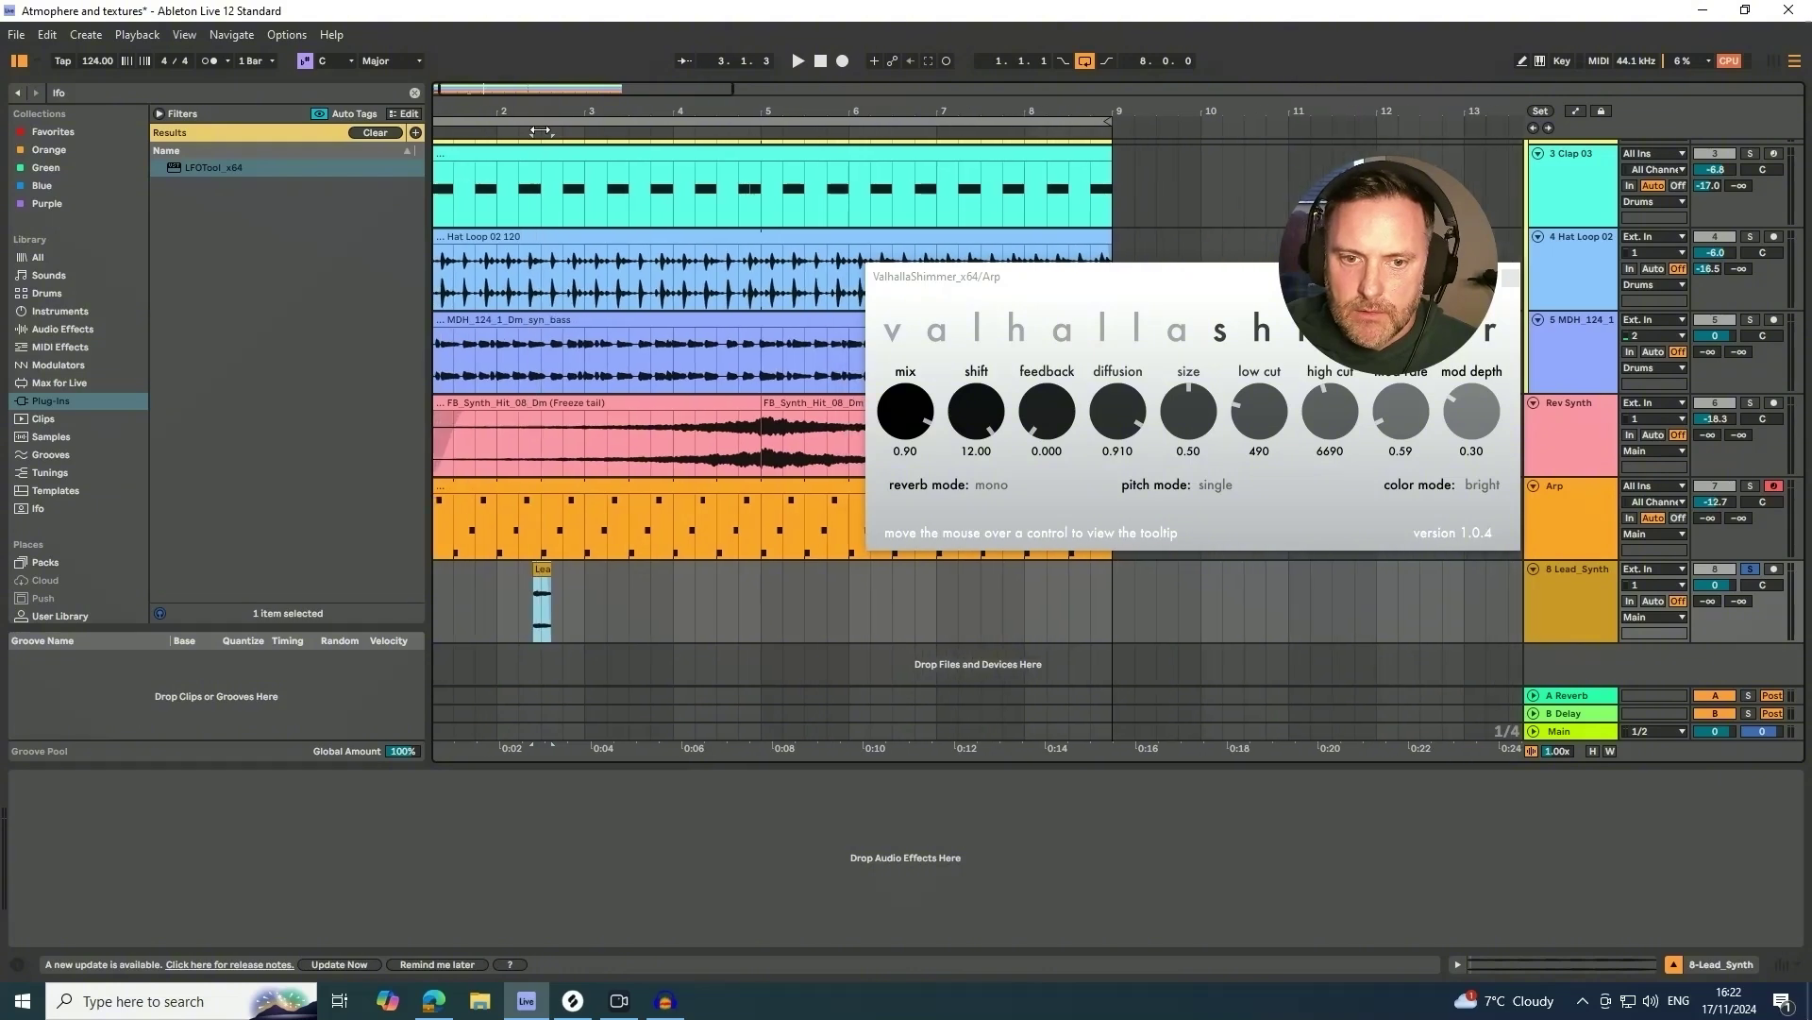
- Find the built-in Reverb audio effect and add it to the Lead_Synth track with an 11.2 s decay
left_click(163, 92)
type("reverb")
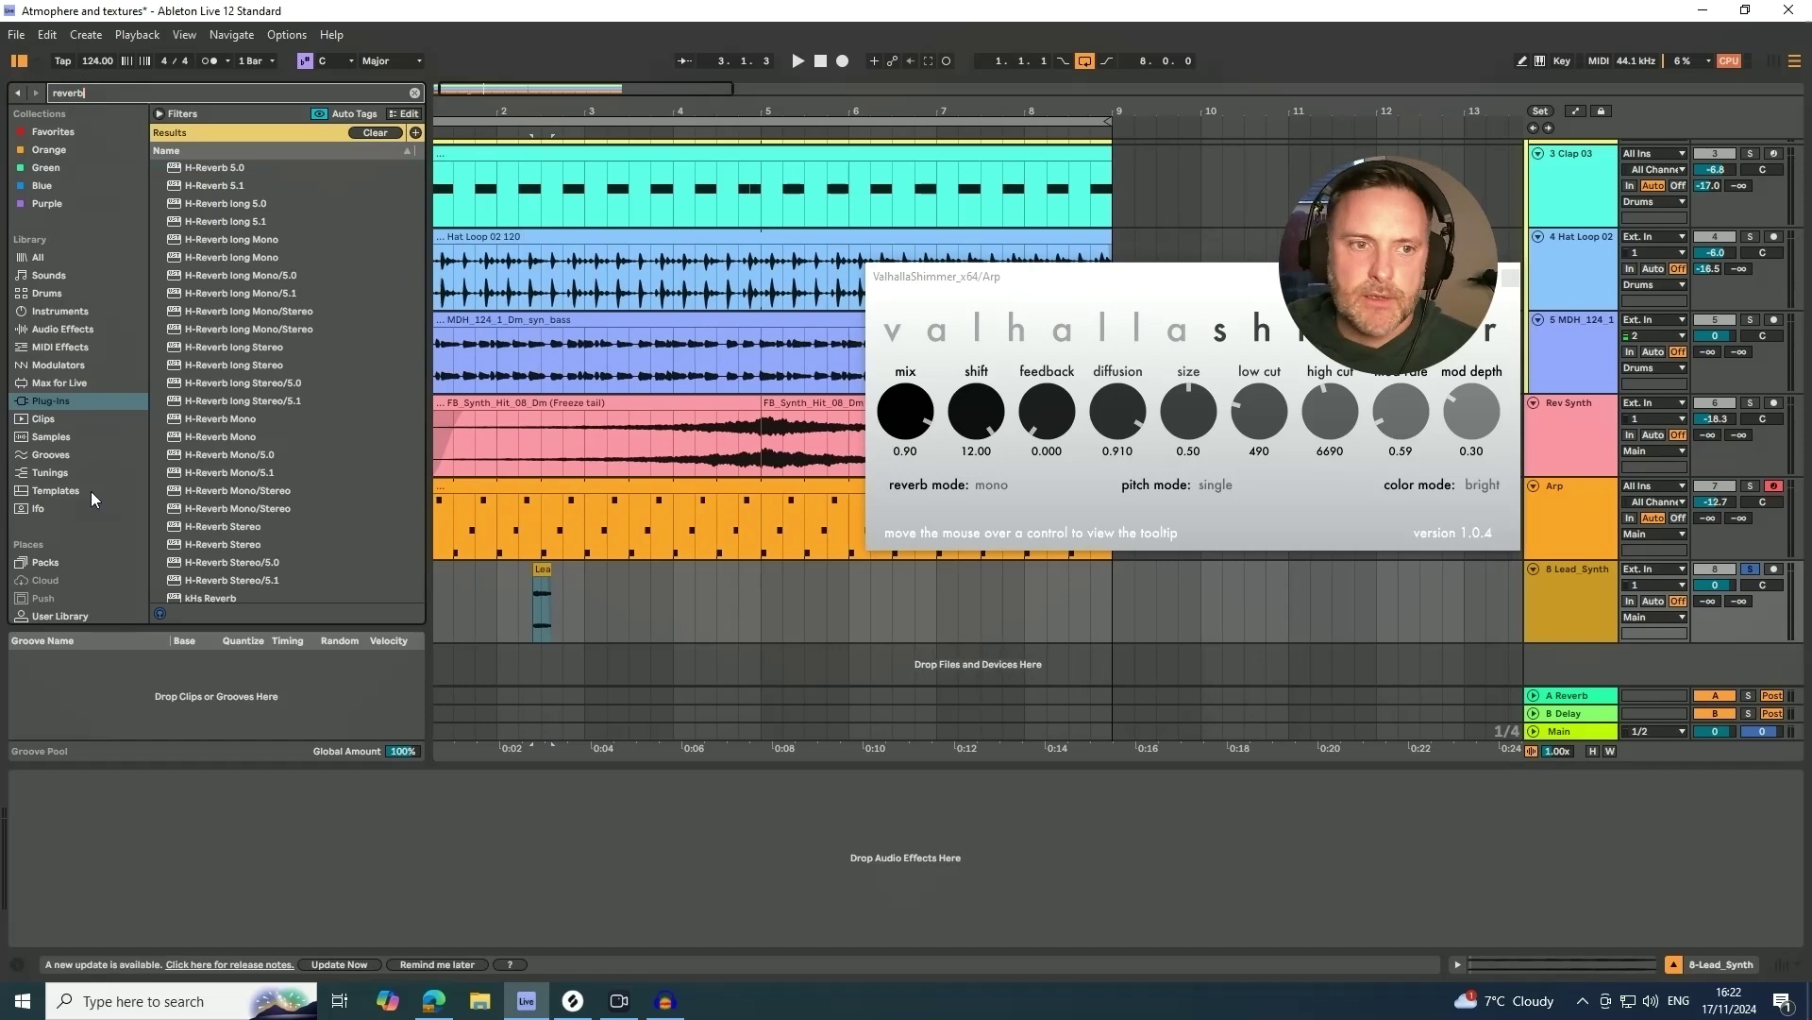
left_click(31, 330)
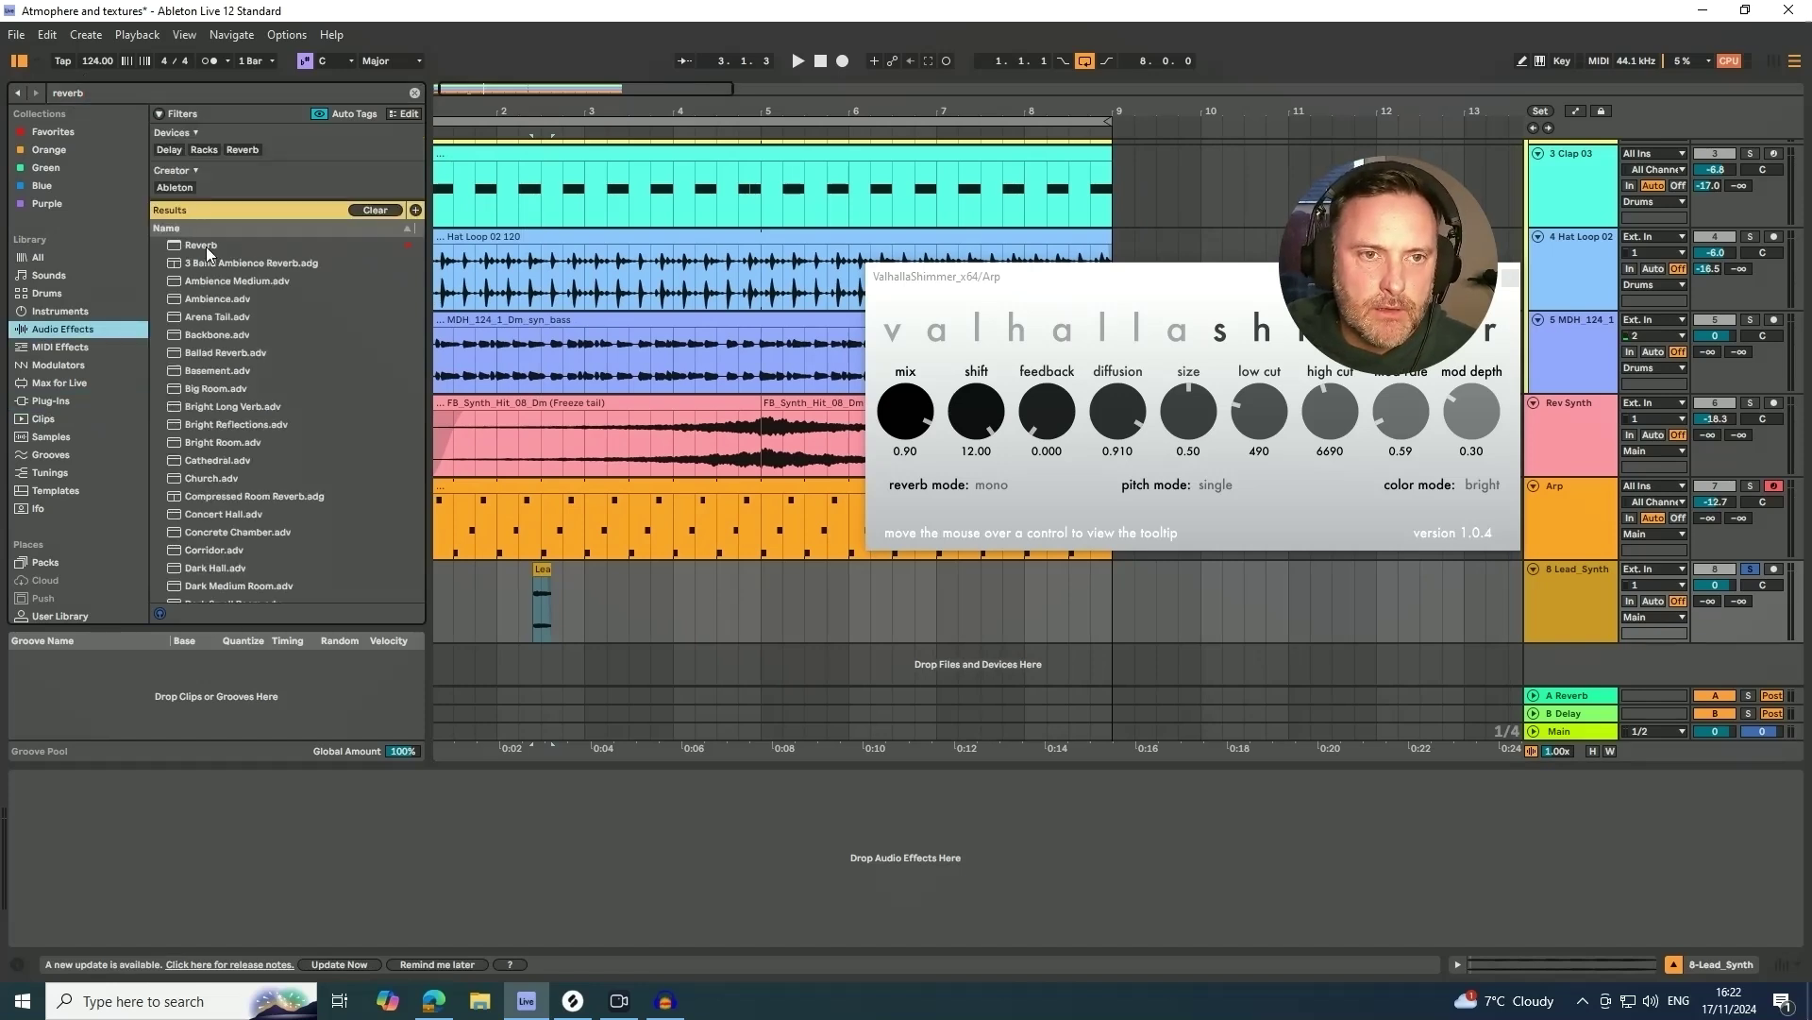
left_click(206, 246)
left_click_drag(553, 599, 543, 611)
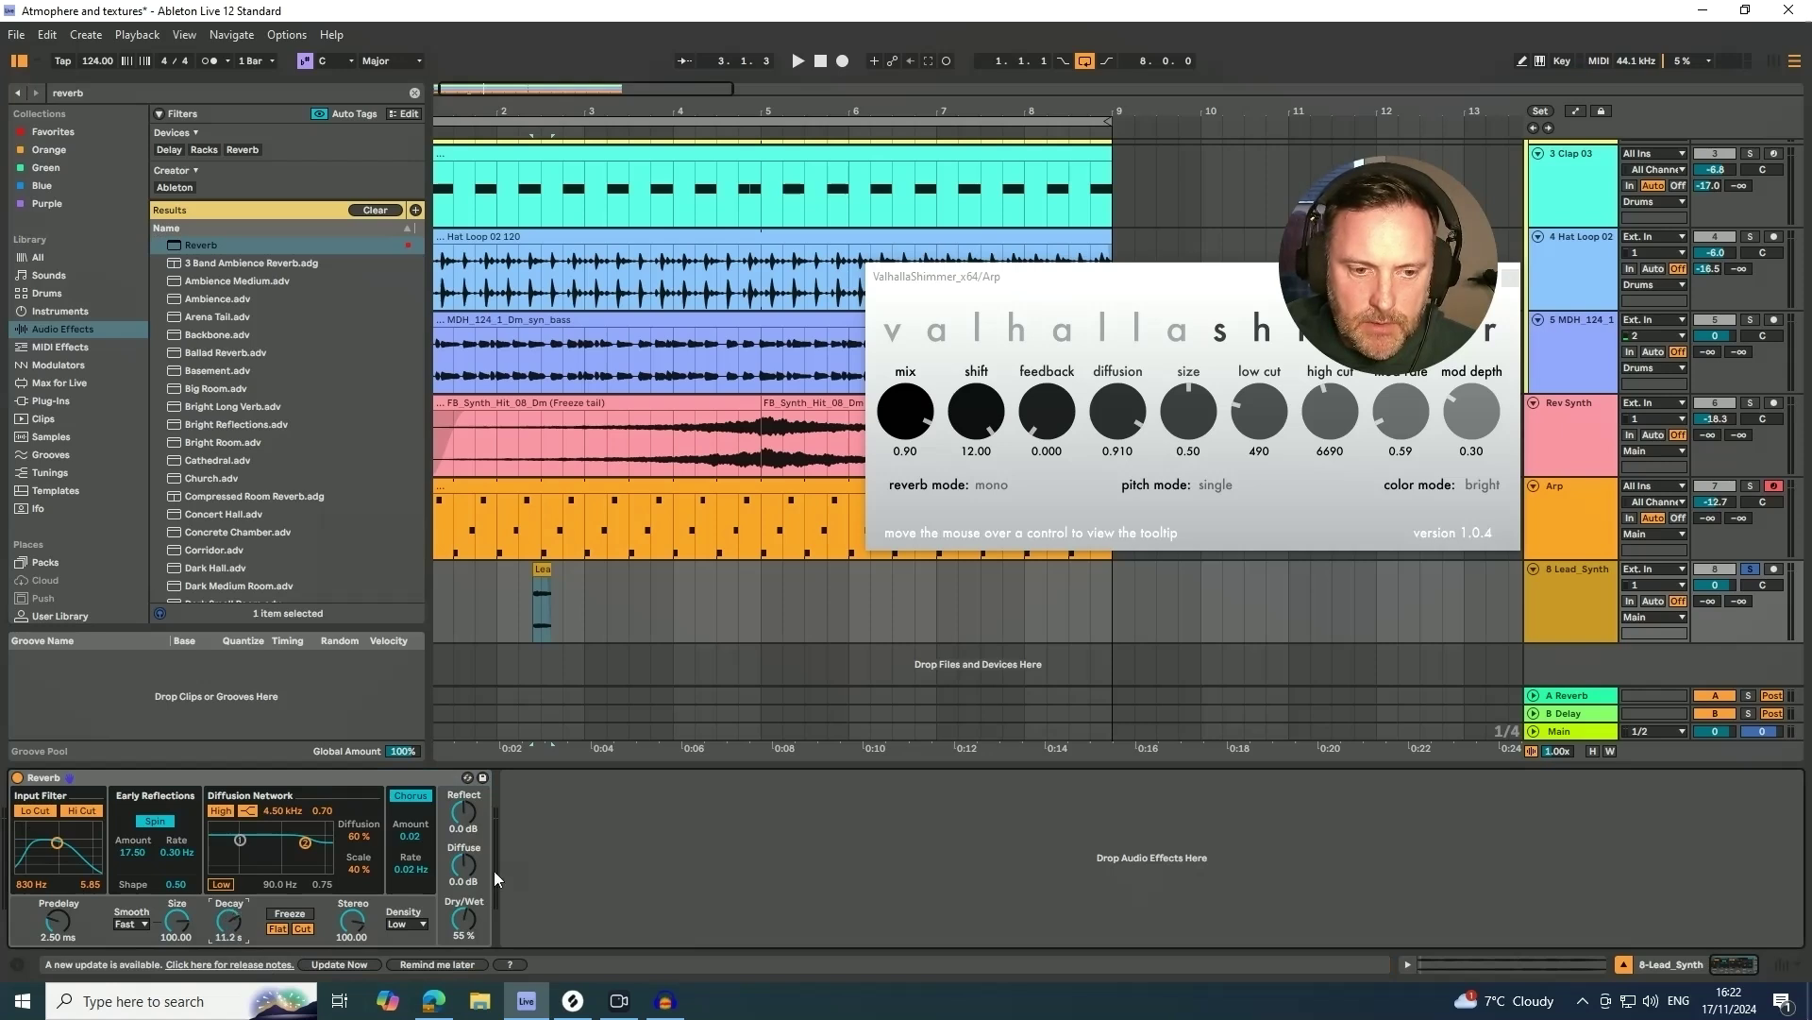
- Insert an audio track below Lead_Synth, set its input to Resampling and arm it for recording
left_click(1569, 590)
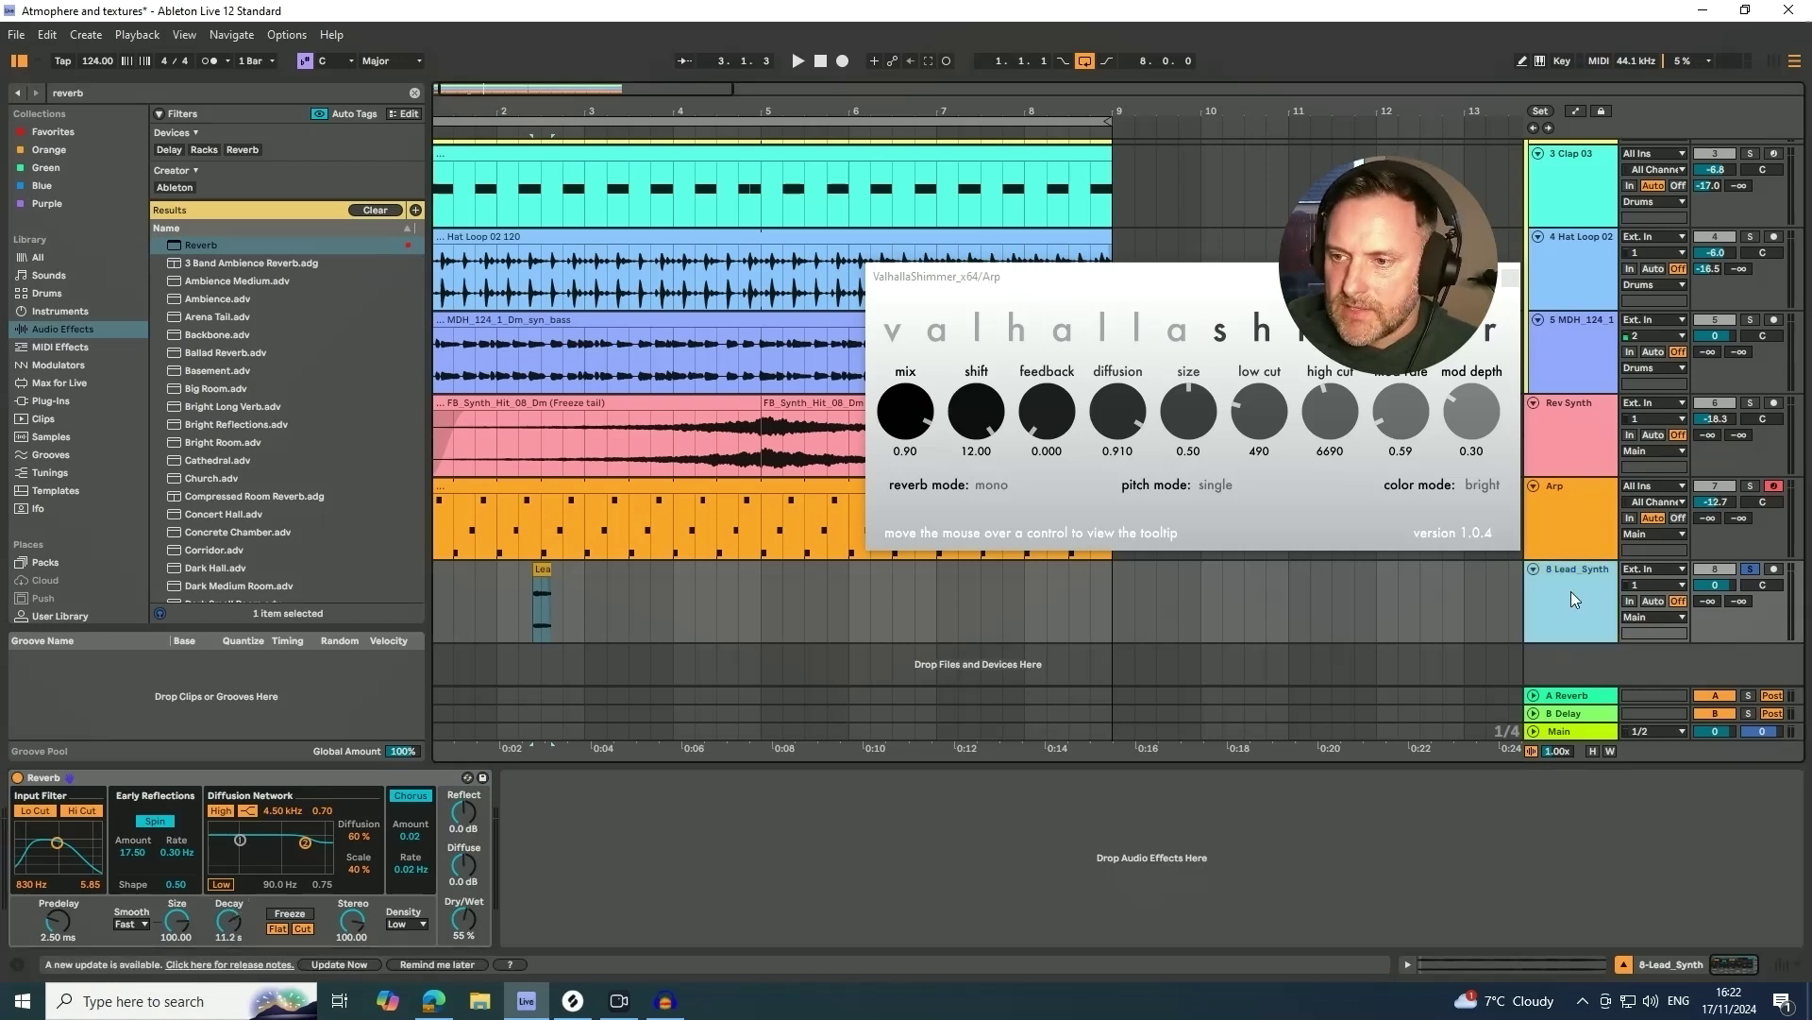
right_click(1561, 649)
left_click(1586, 656)
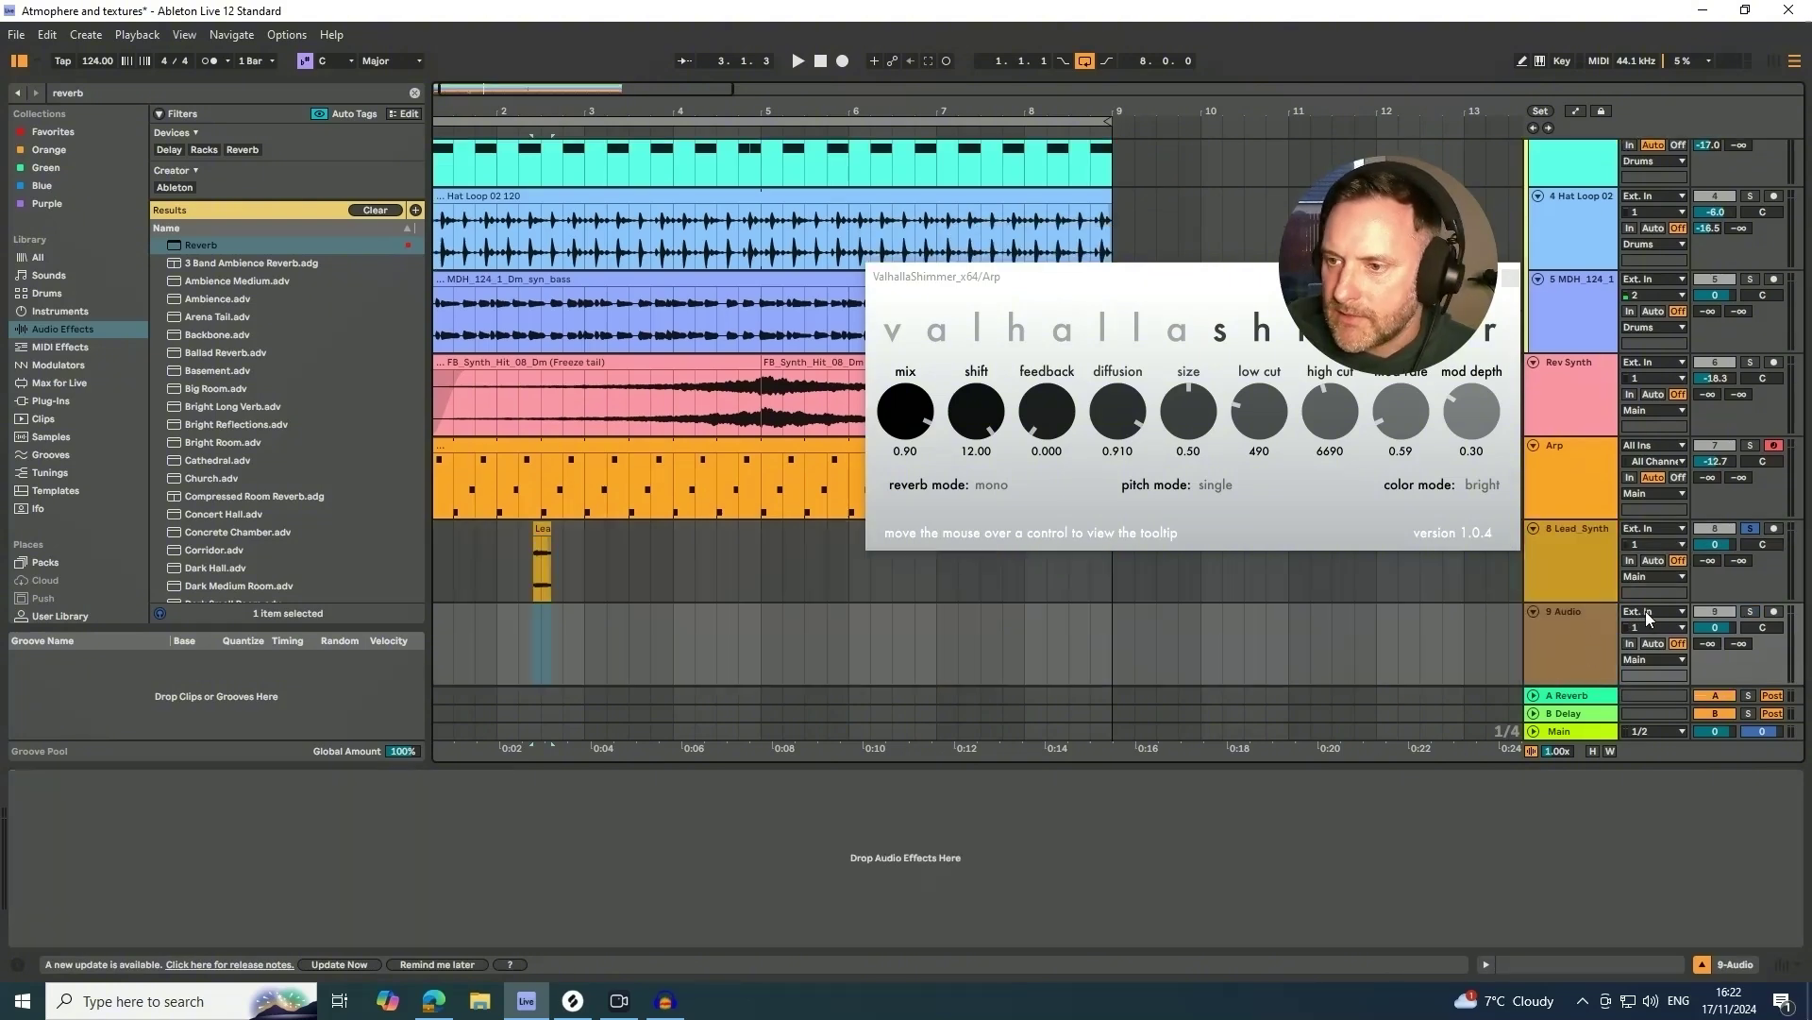
left_click(1643, 614)
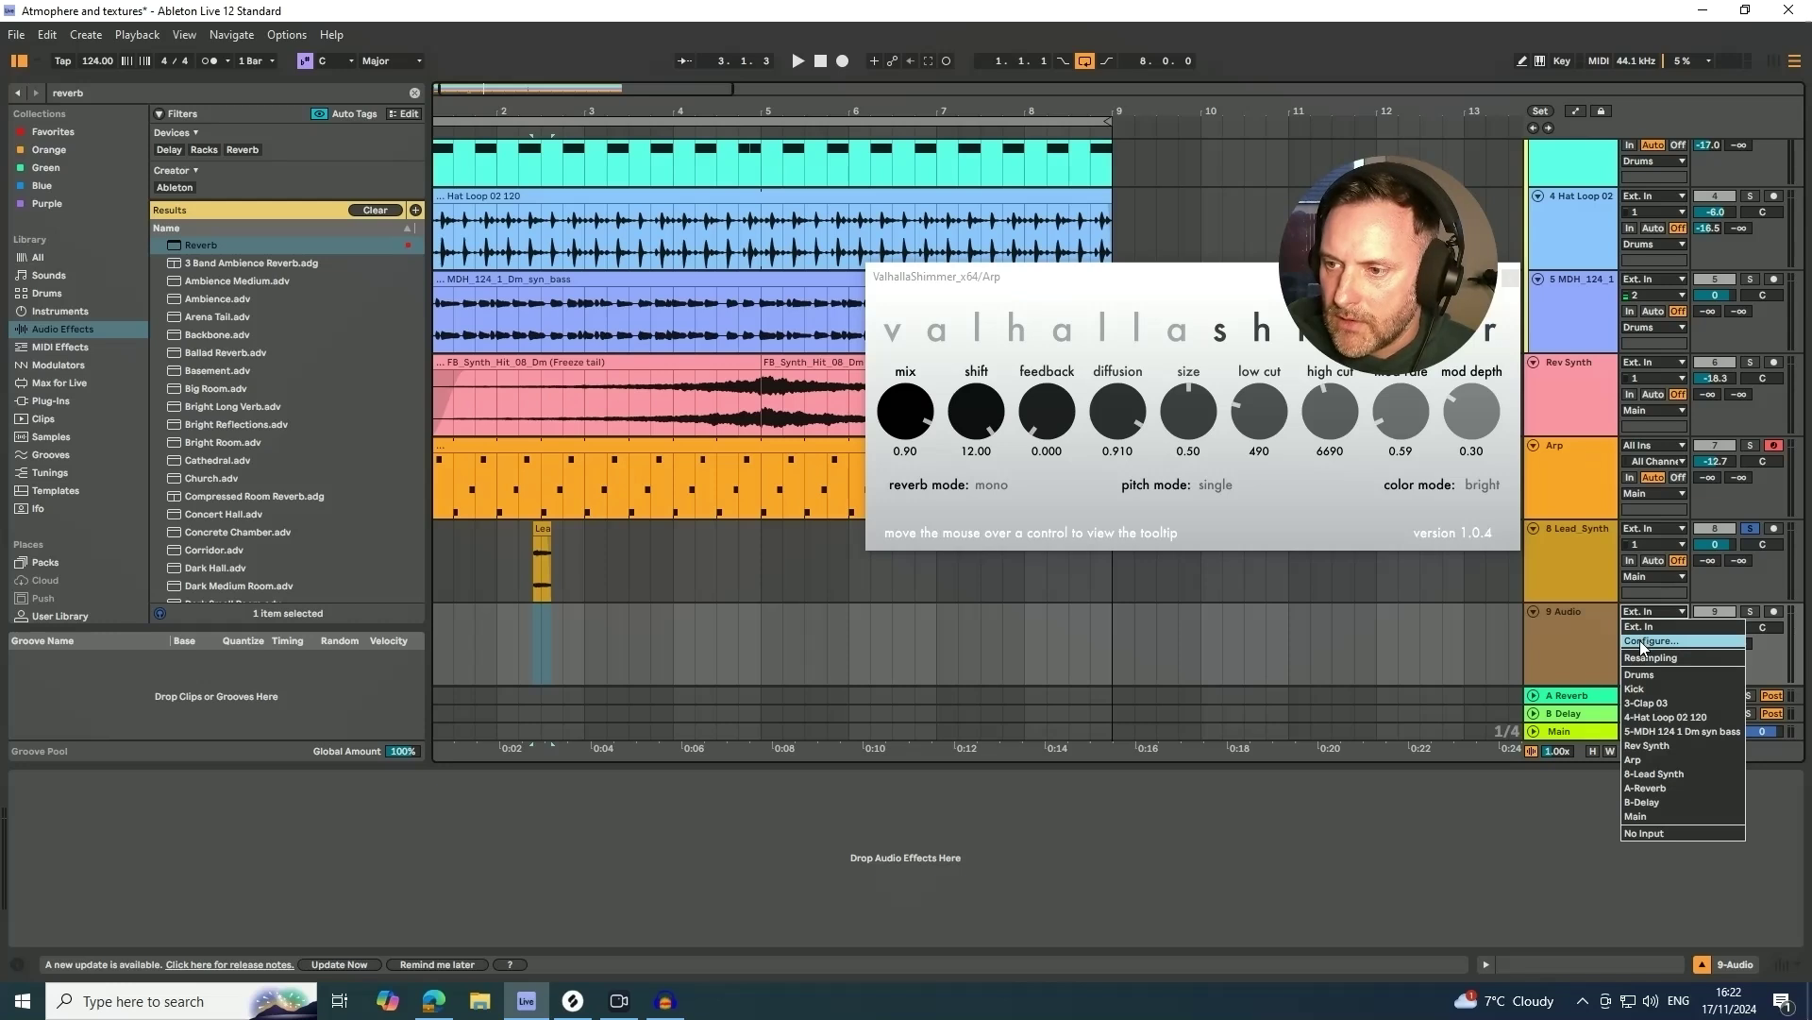
left_click(1641, 658)
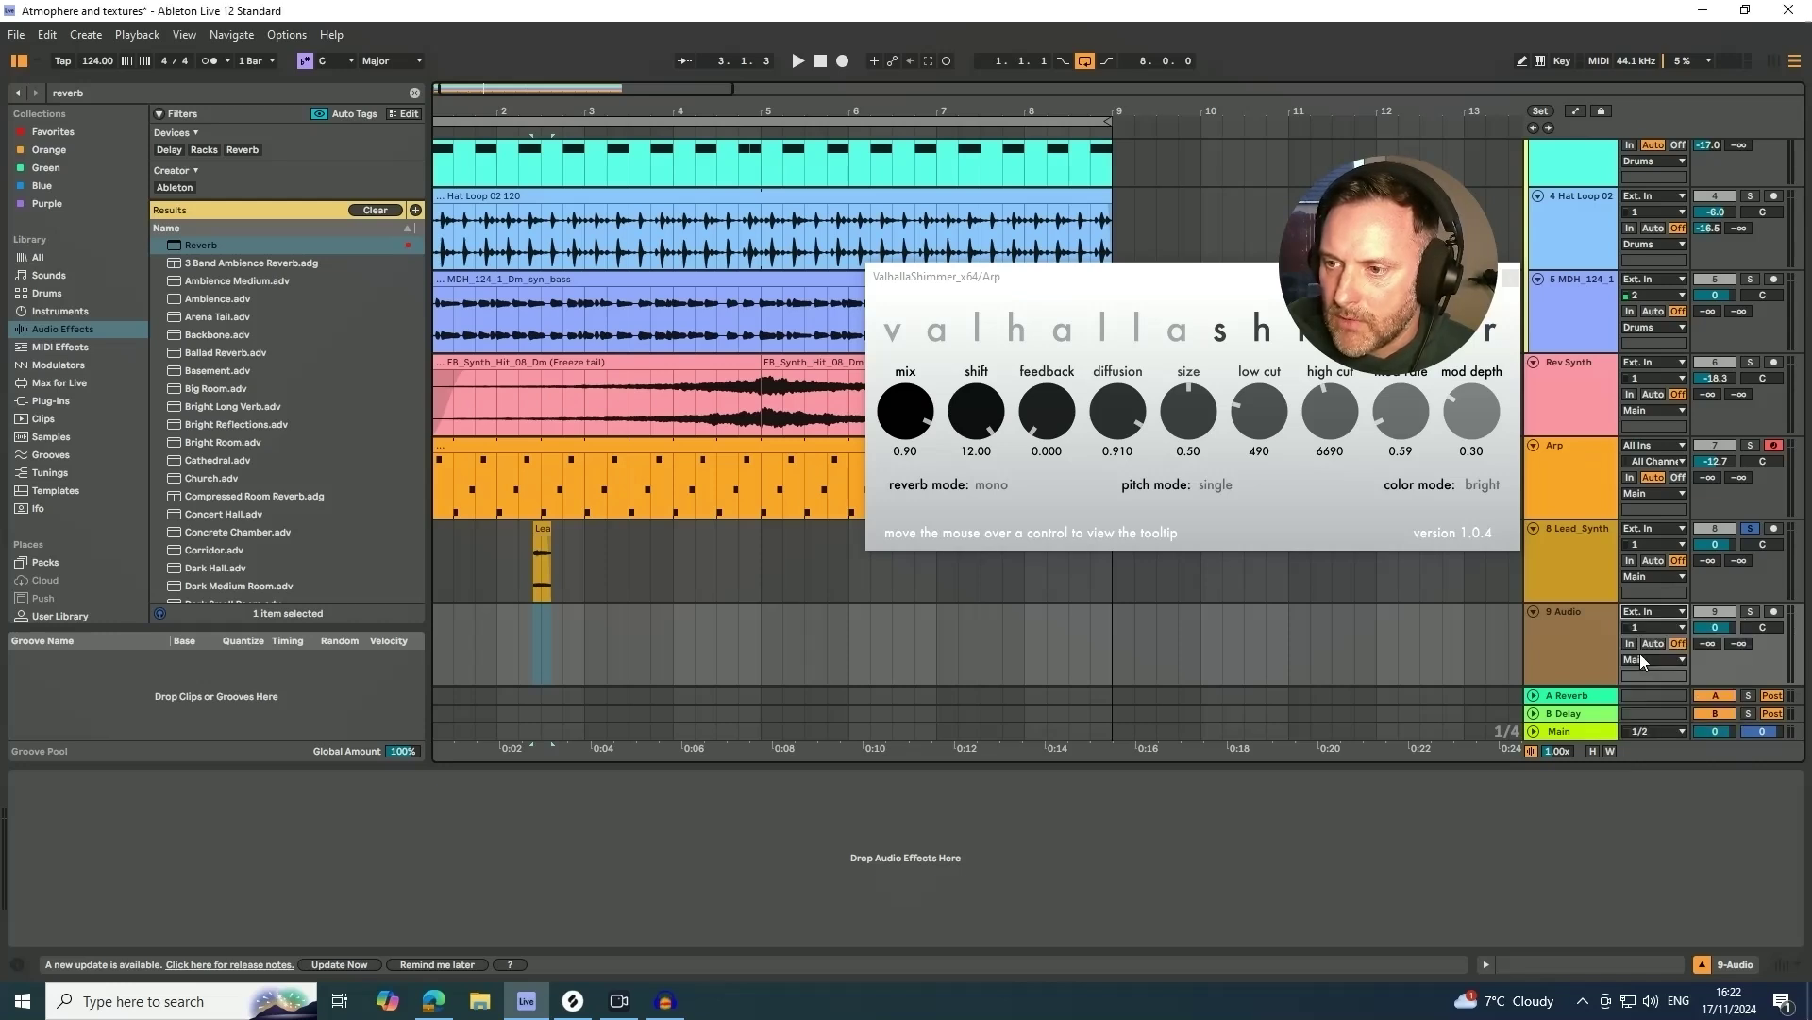
left_click(1775, 613)
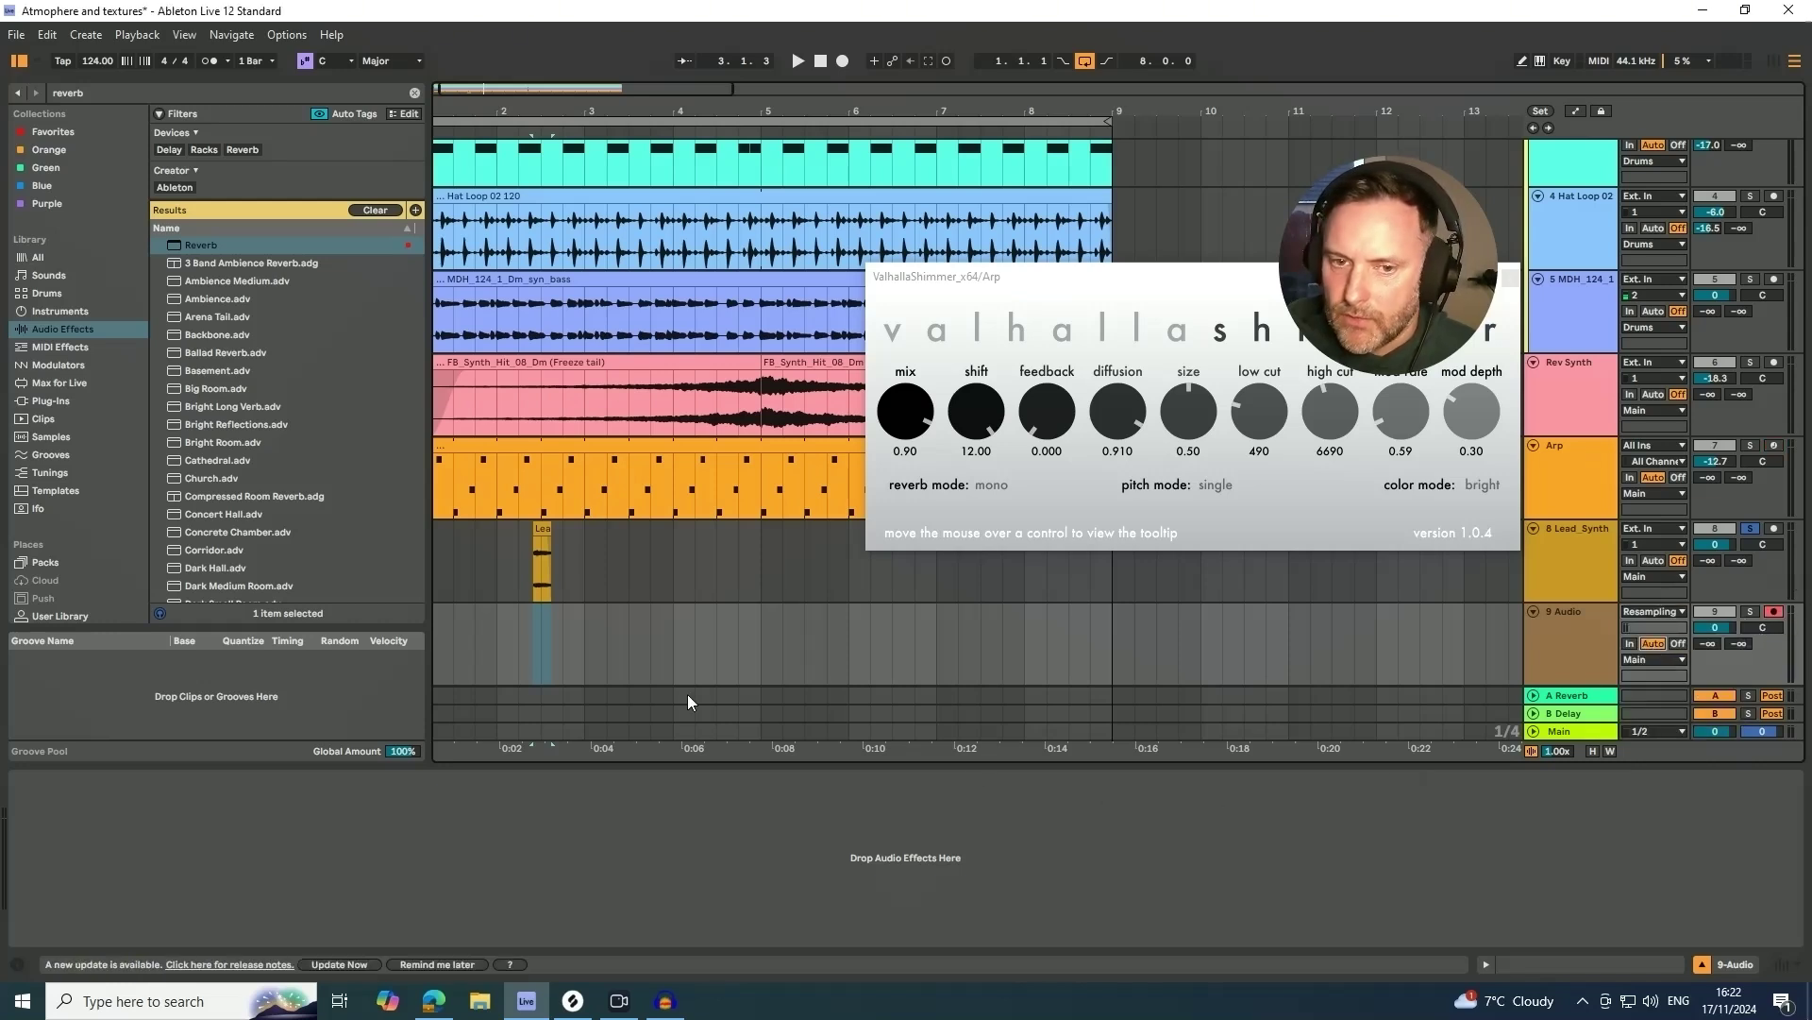
- Play the Lead_Synth slice, freeze the Reverb tail and move the slice out of the loop to 9.2.1
left_click(539, 530)
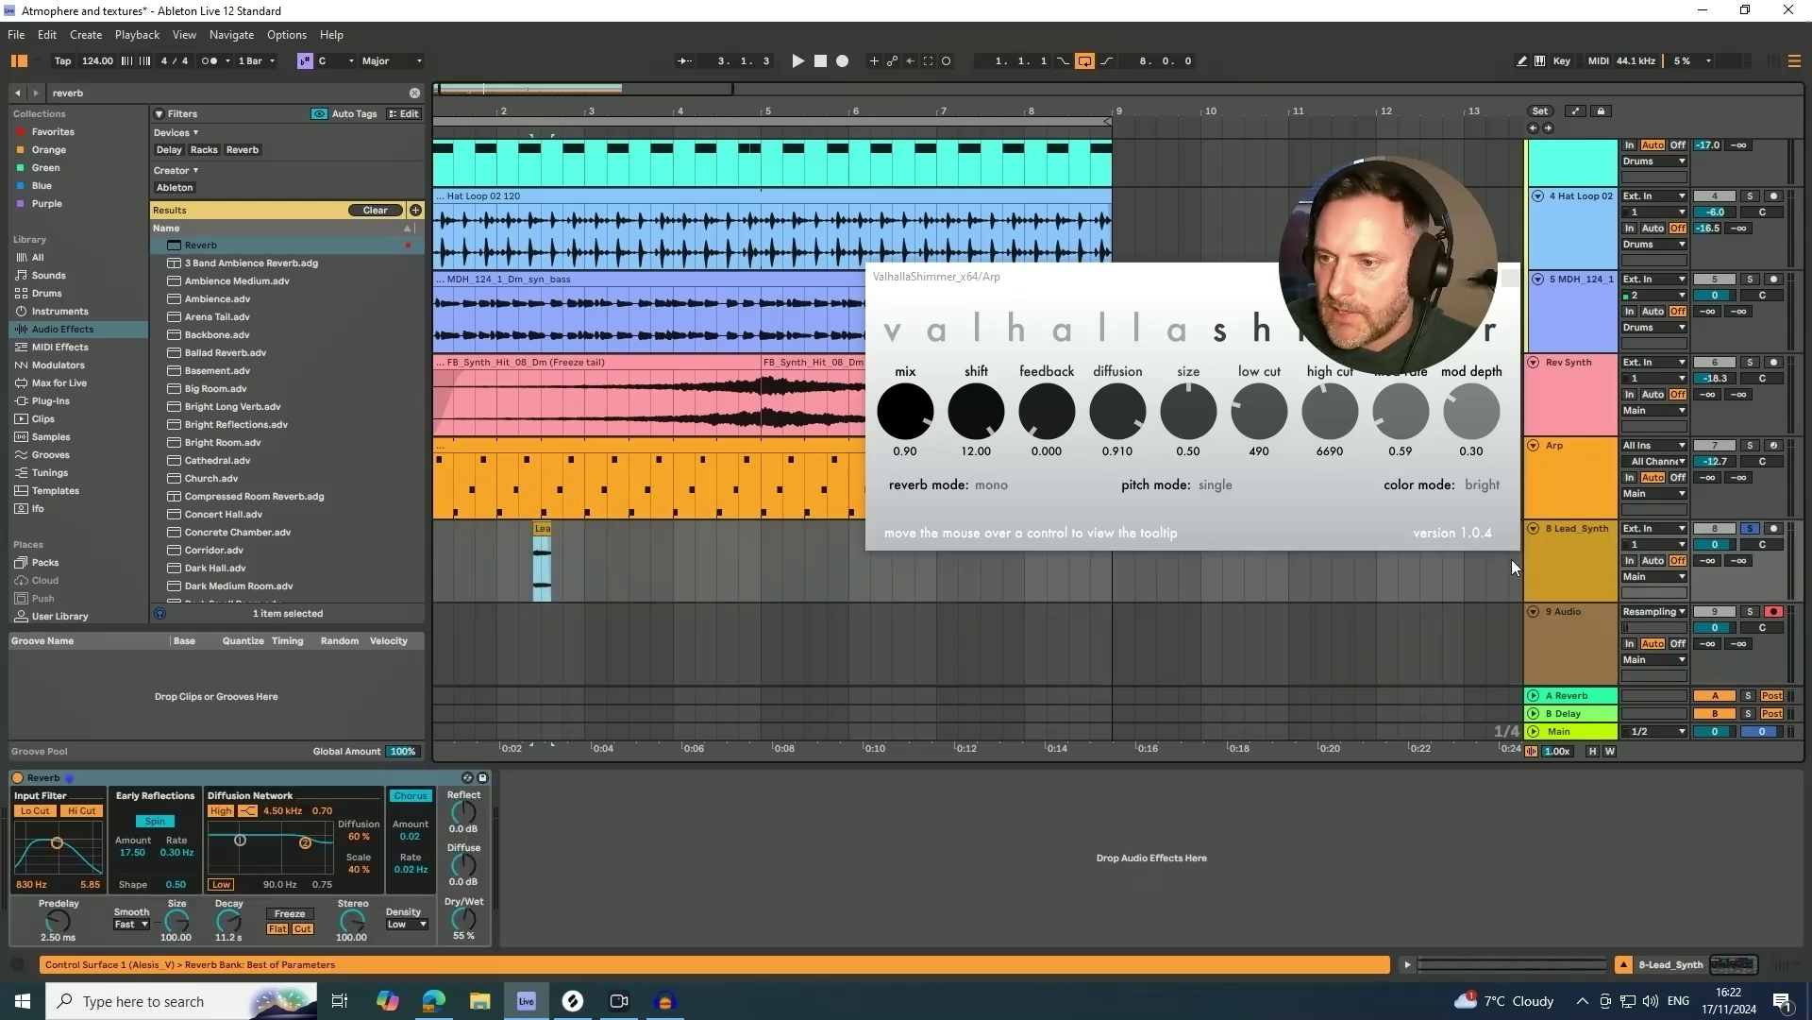
left_click(1555, 550)
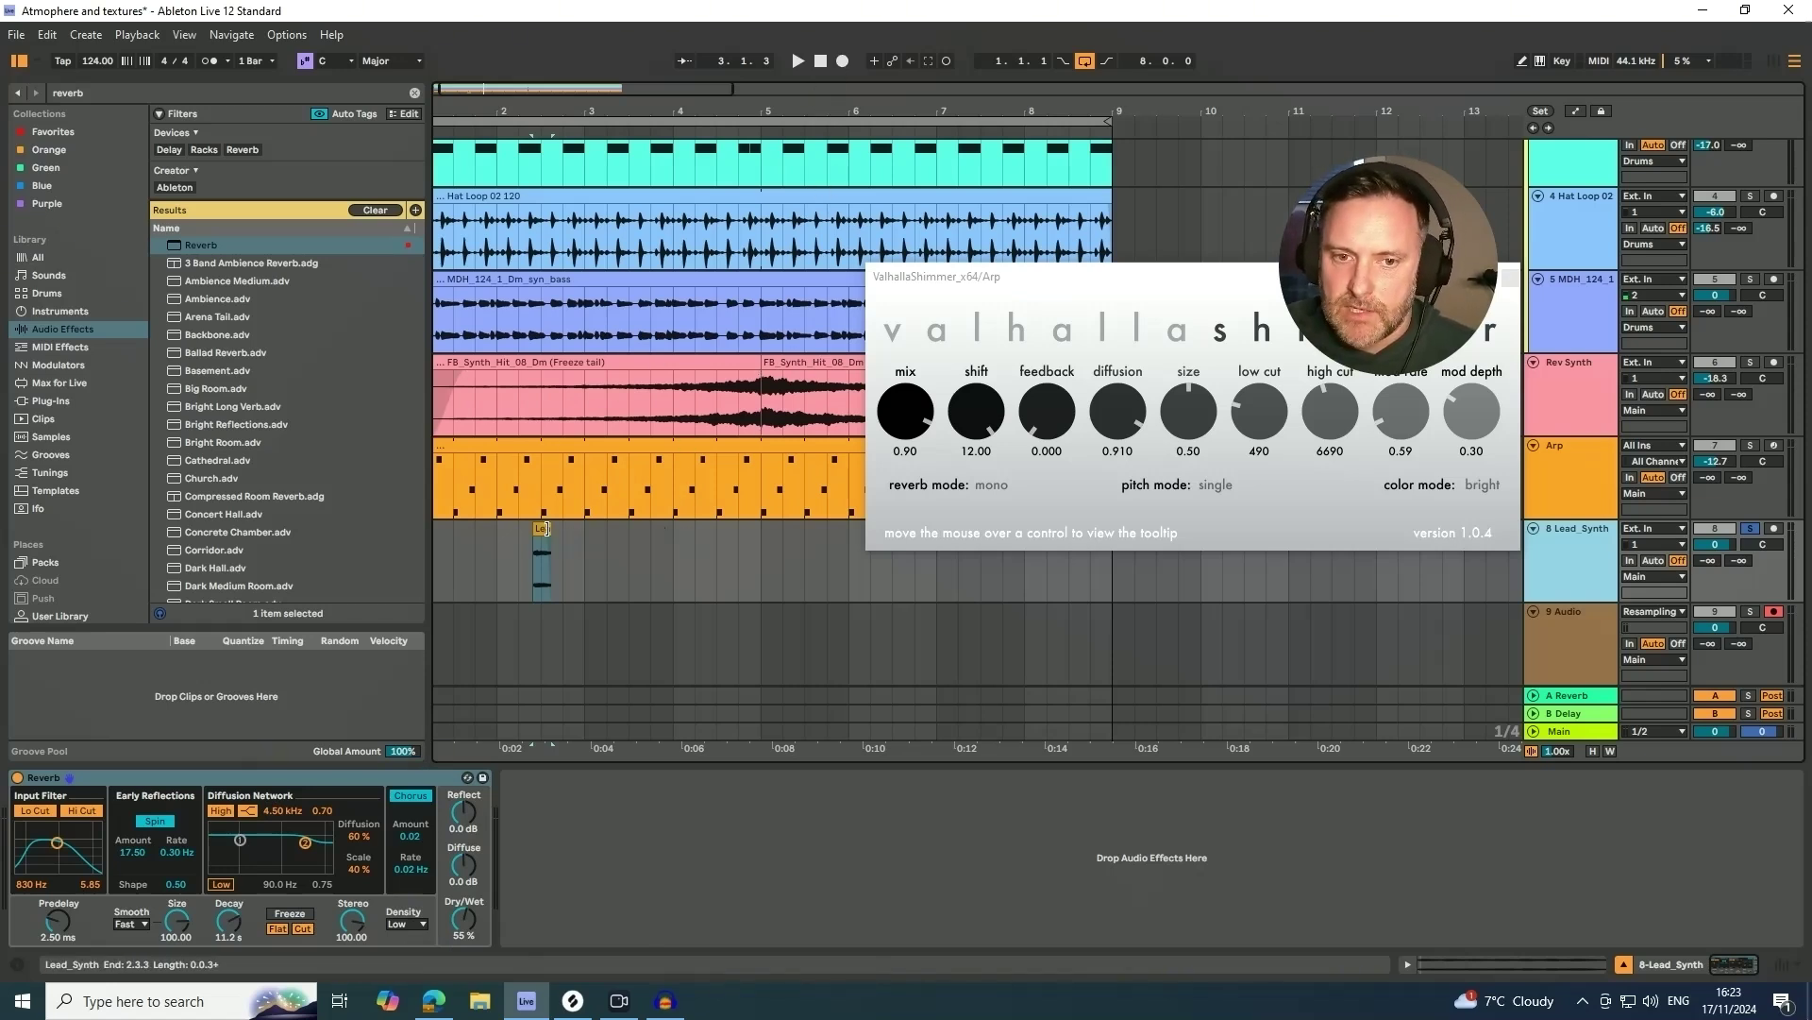
left_click(544, 529)
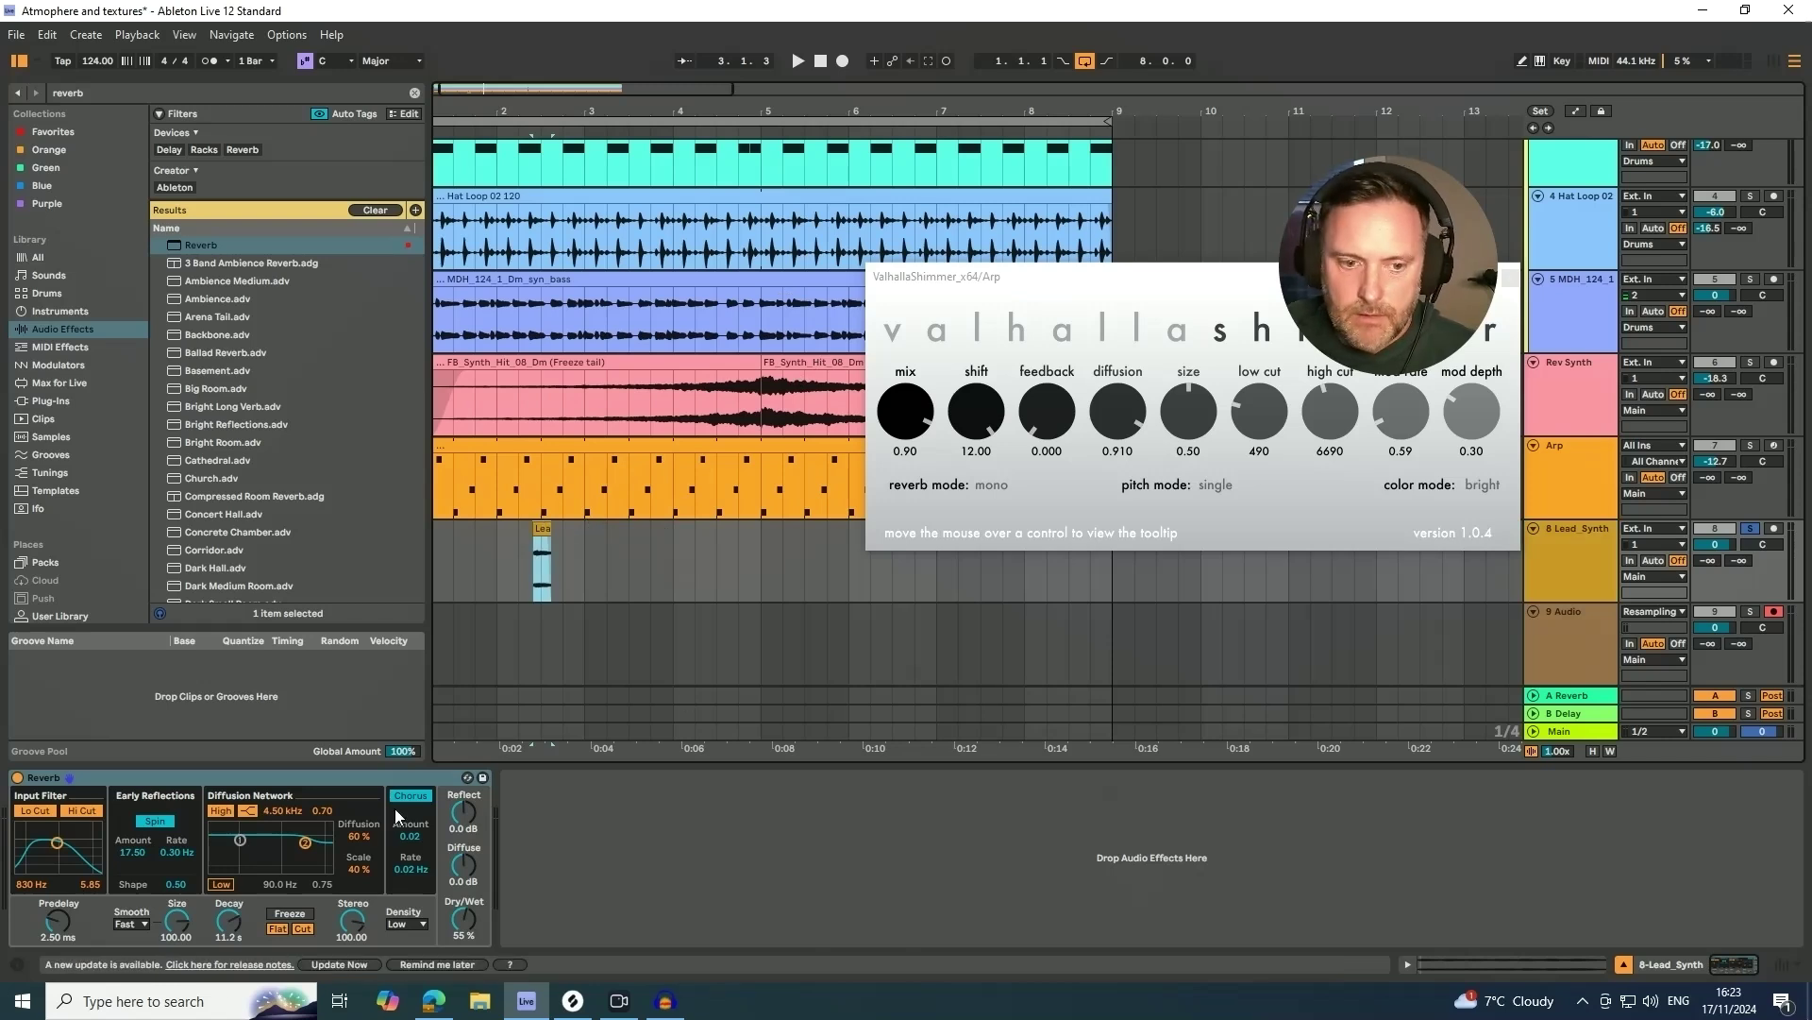
key("space")
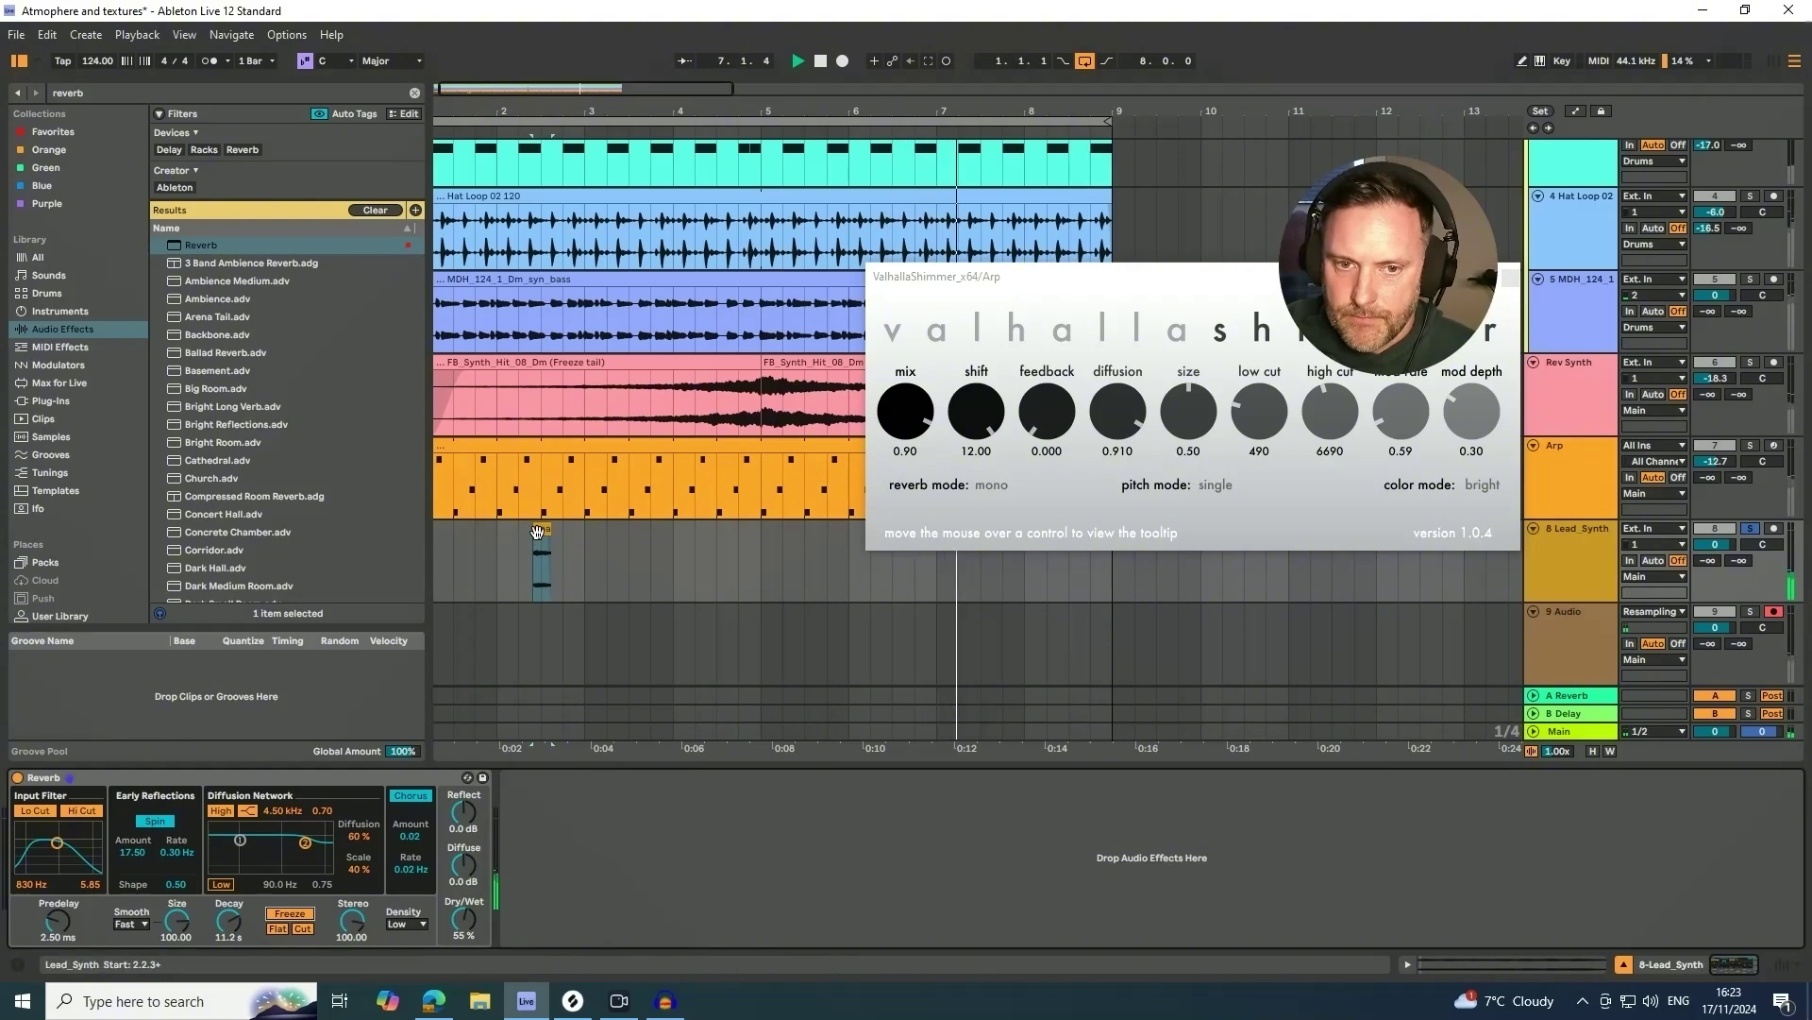
left_click_drag(542, 529, 950, 518)
left_click_drag(1057, 541, 1131, 559)
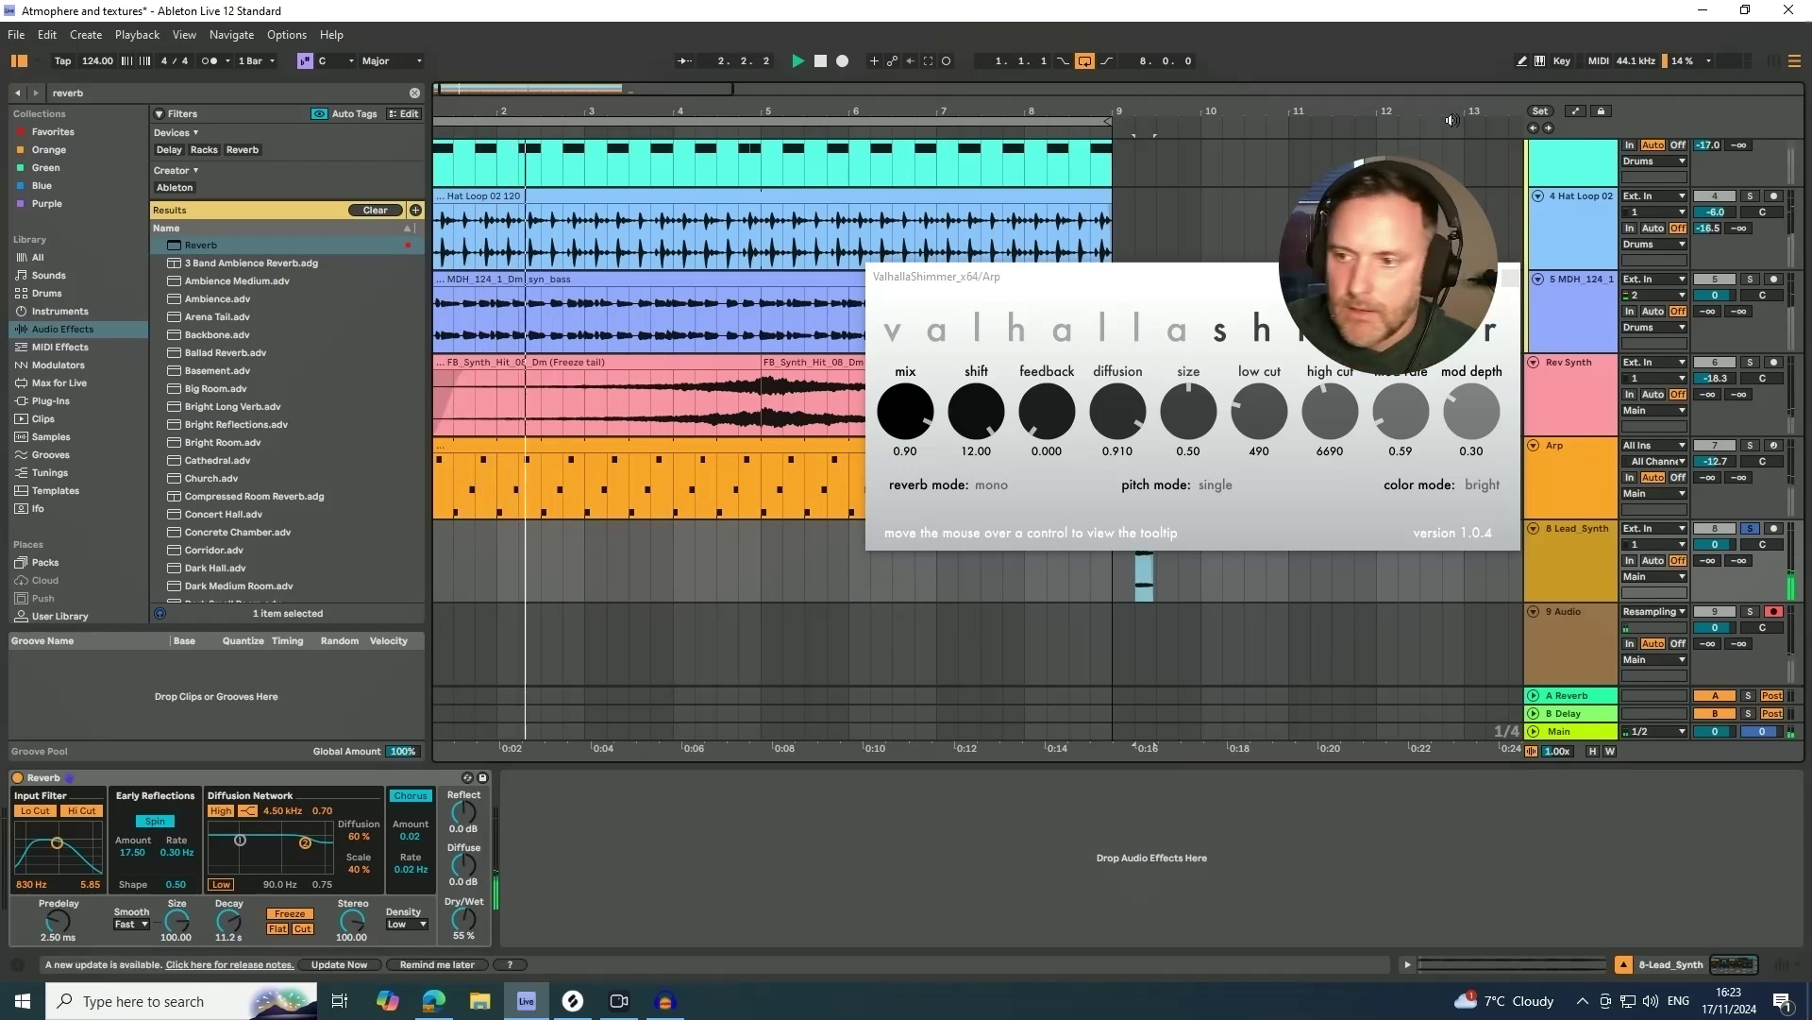
- Record about four bars of the frozen reverb onto the resampling track, and switch off the Reverb on Lead_Synth
left_click(846, 60)
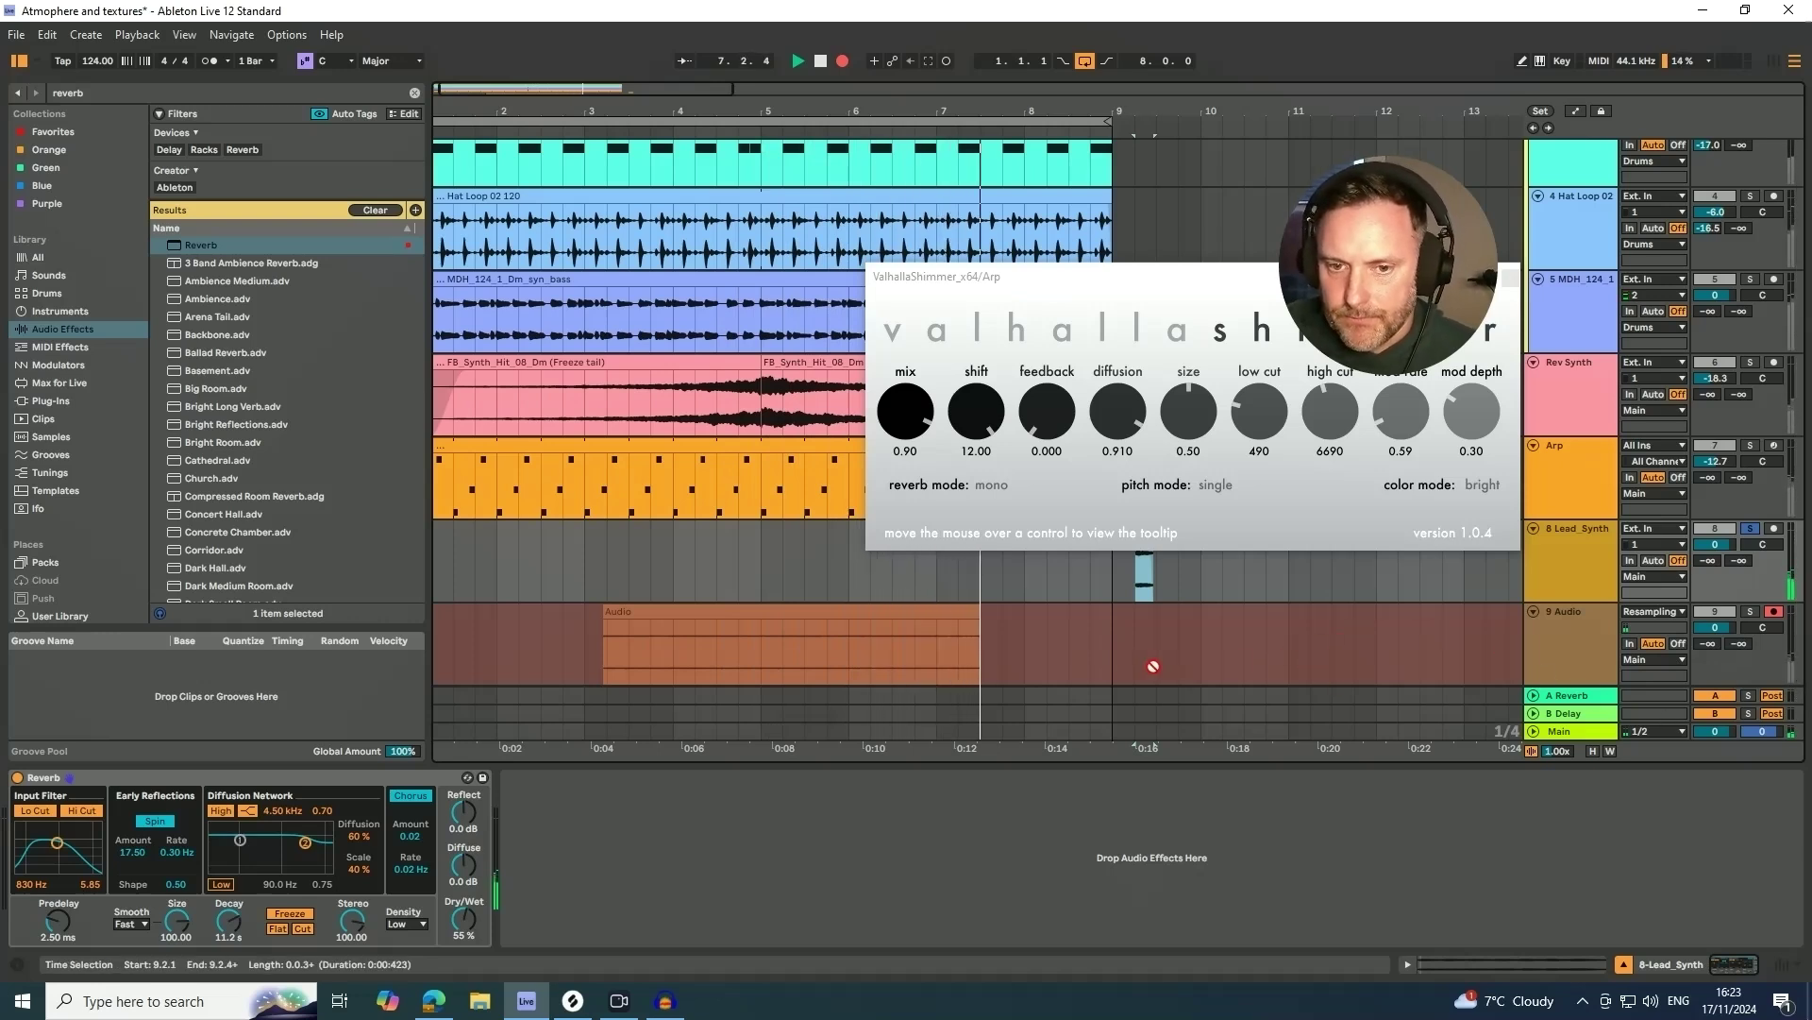
key("space")
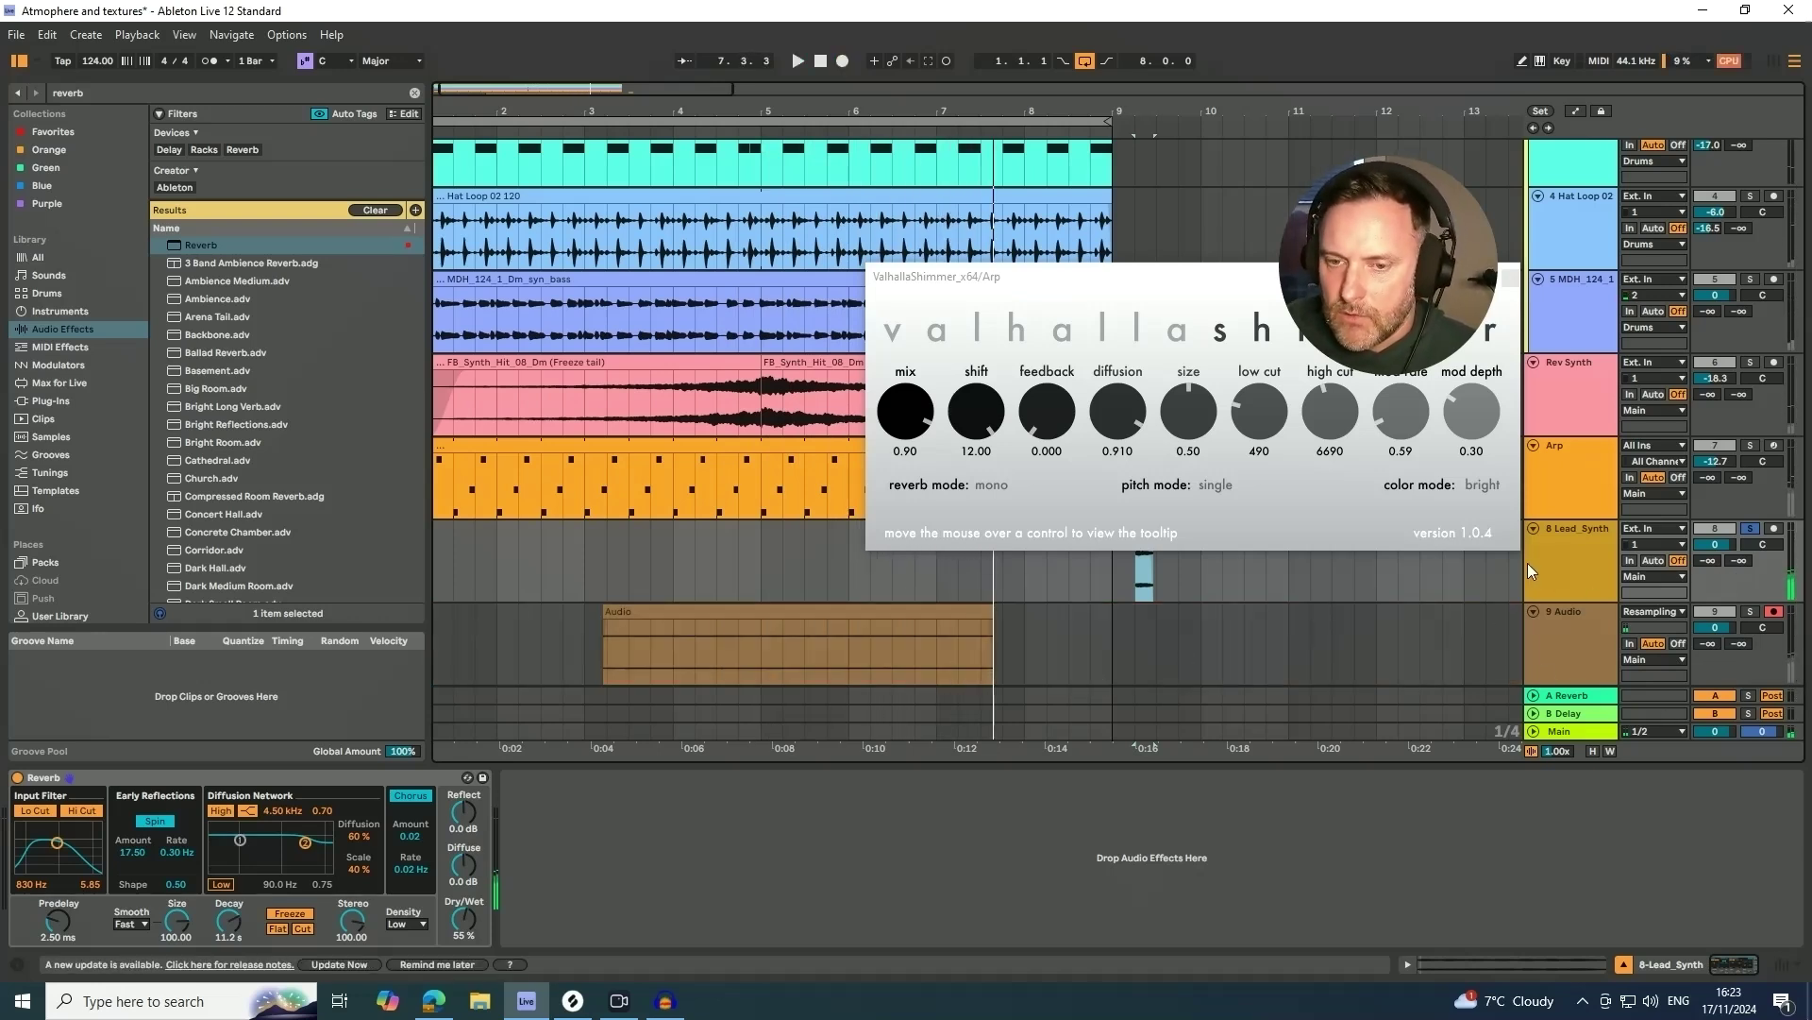
left_click(778, 642)
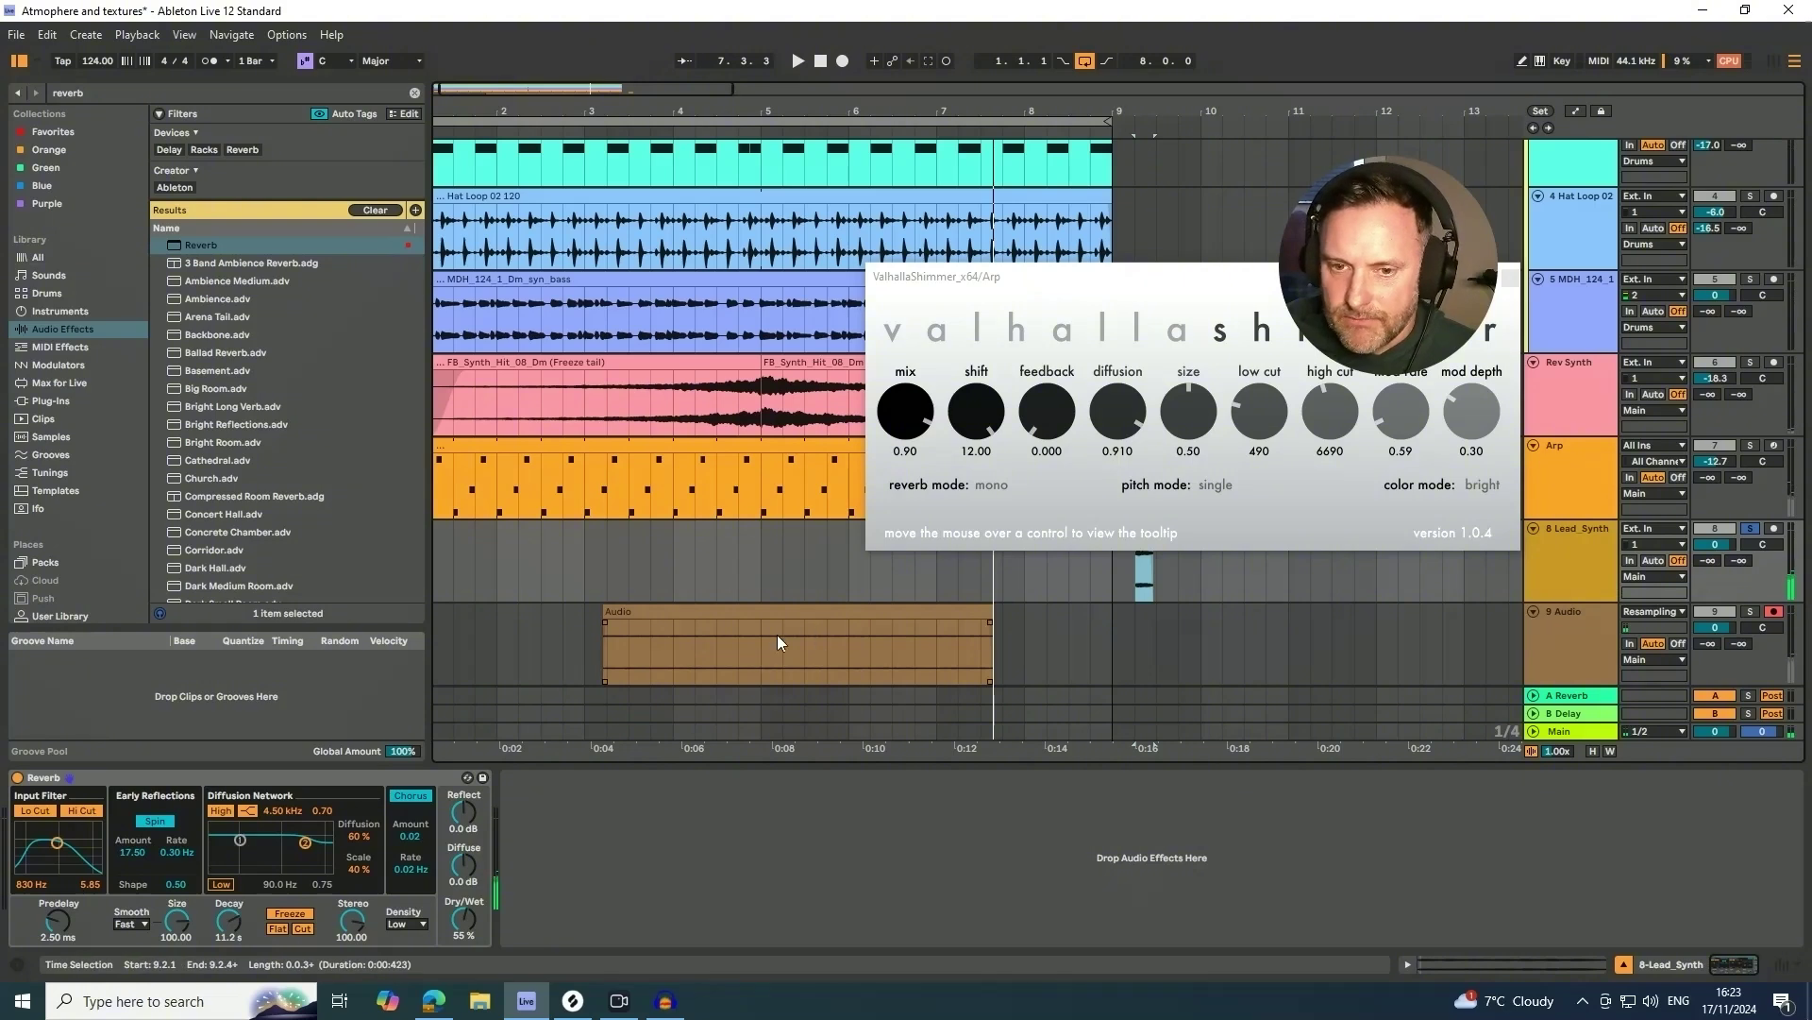
left_click(1580, 538)
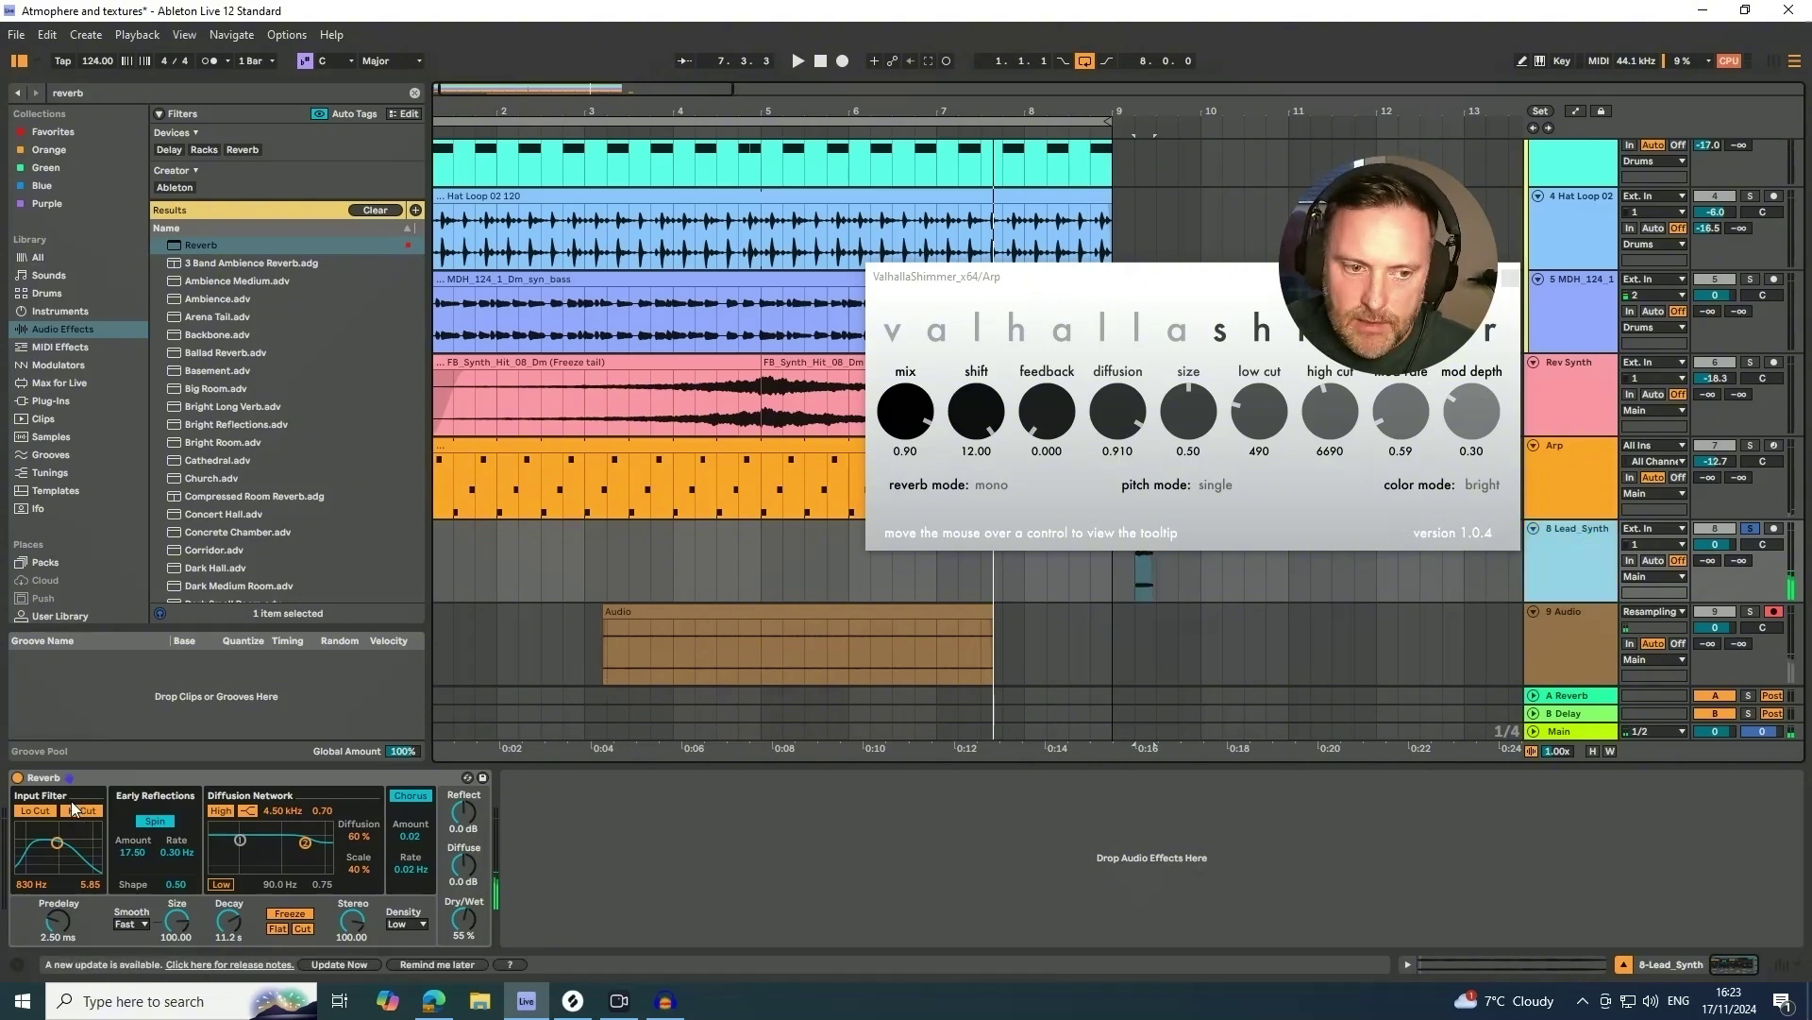
left_click(673, 651)
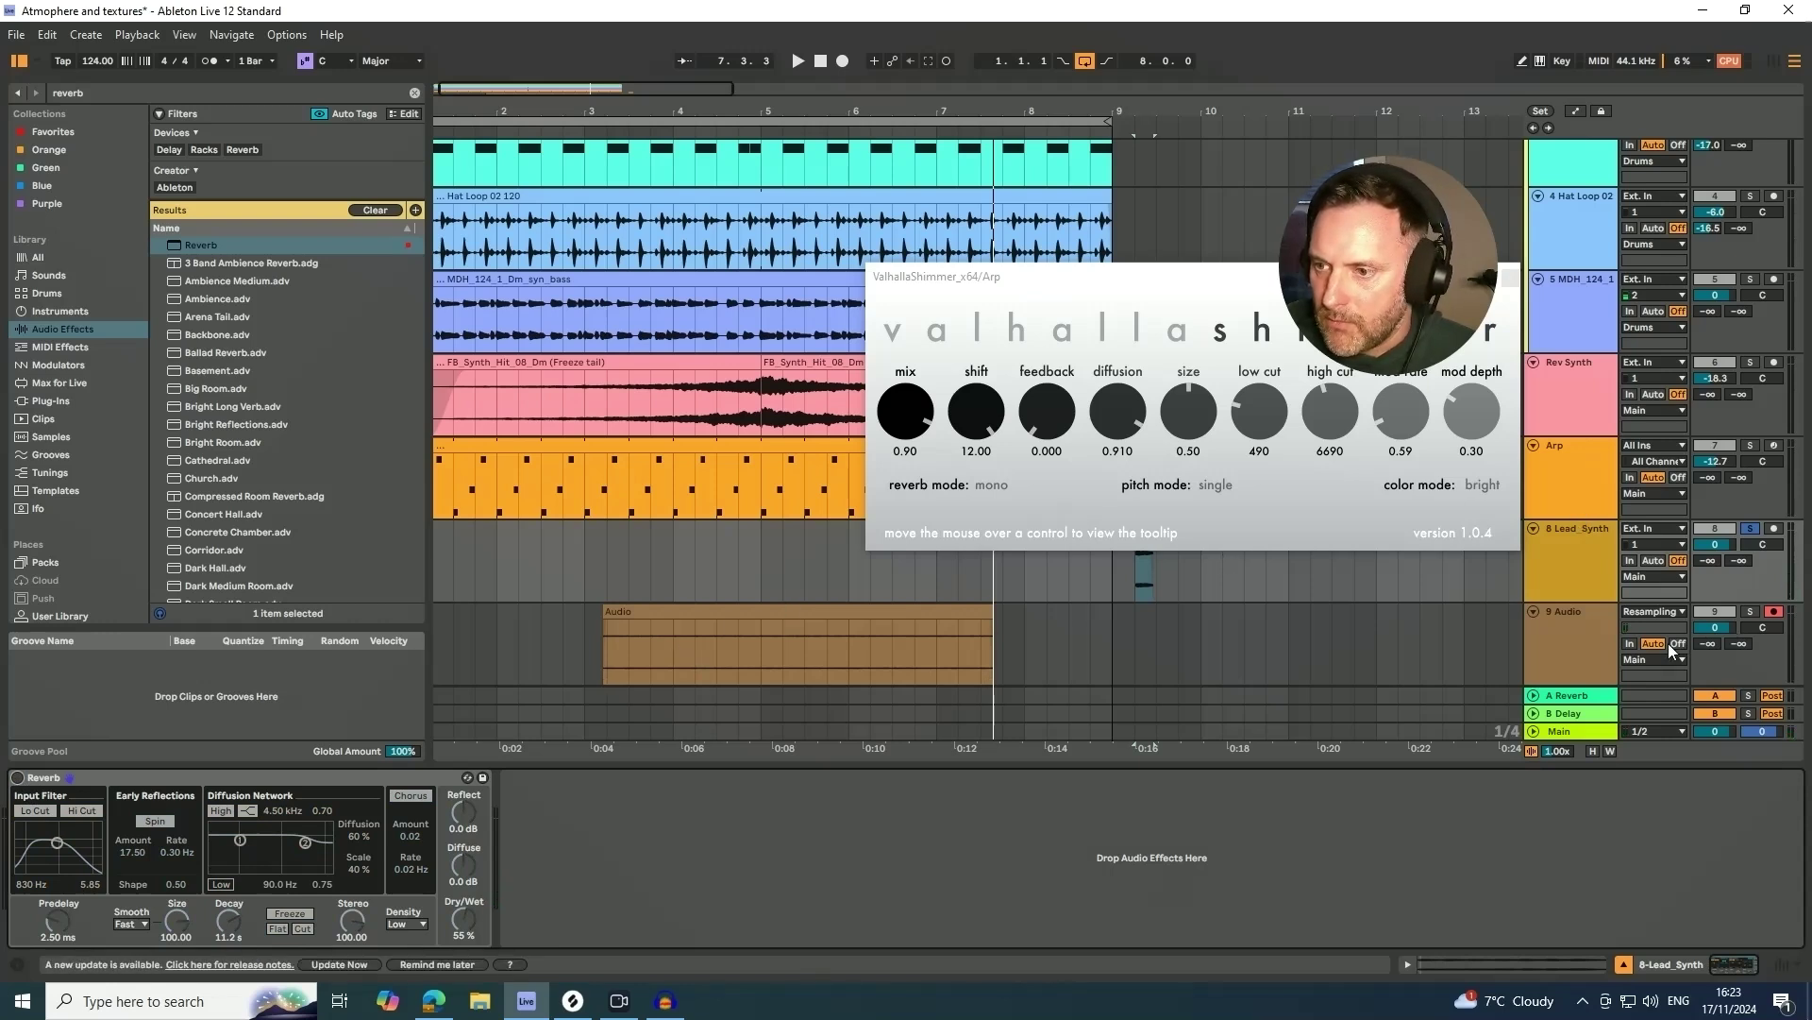
- Disarm and solo the resampling track, and play its recording from 4.1.1
left_click(1773, 612)
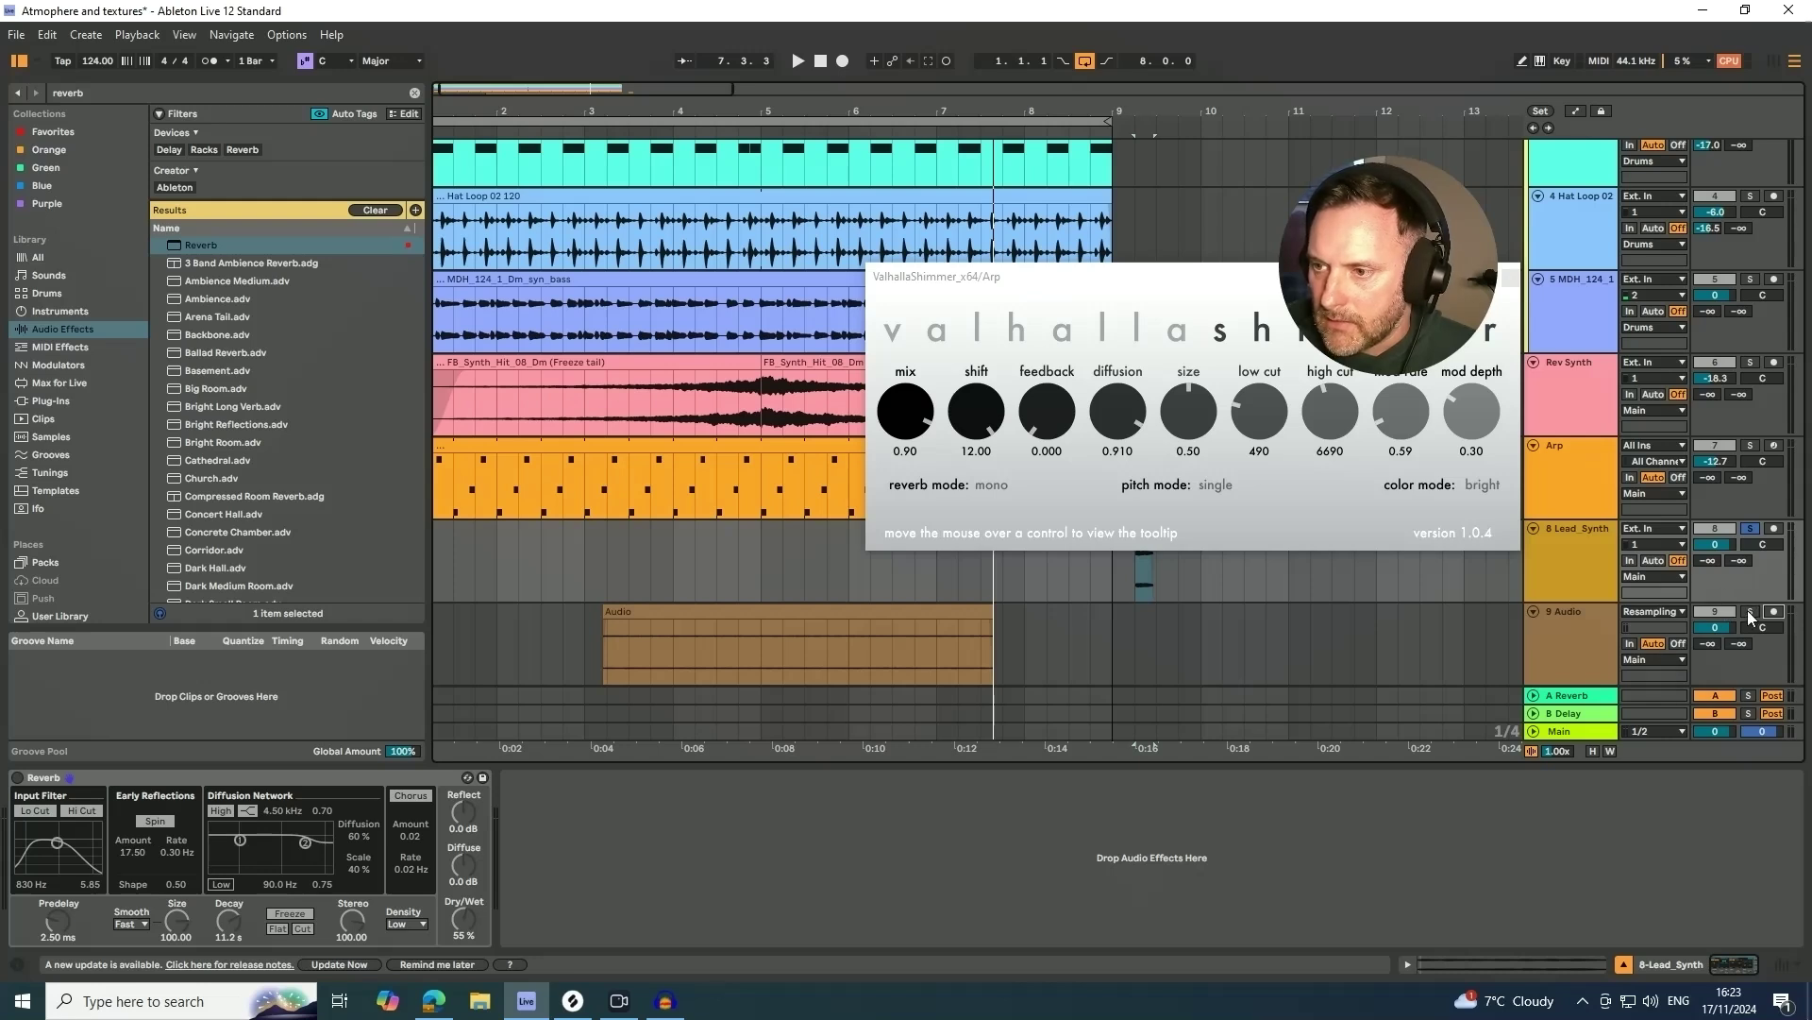
left_click(1750, 612)
left_click(732, 674)
left_click(673, 643)
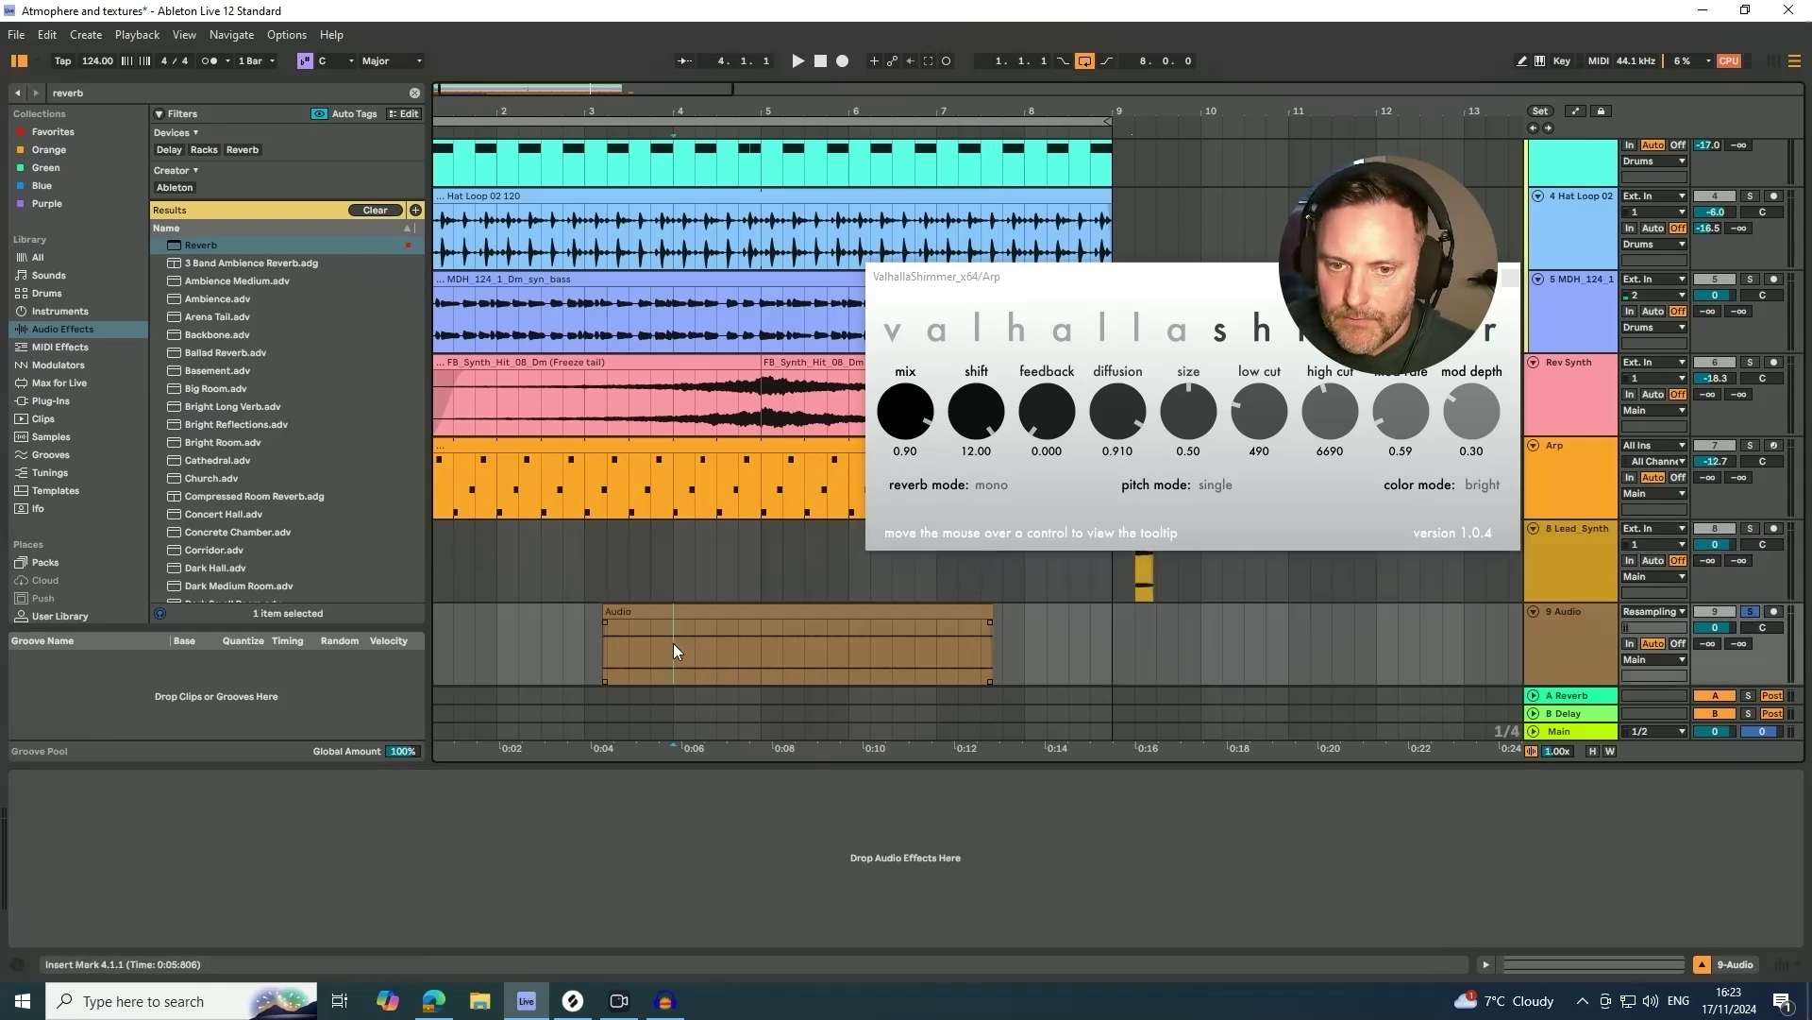
key("space")
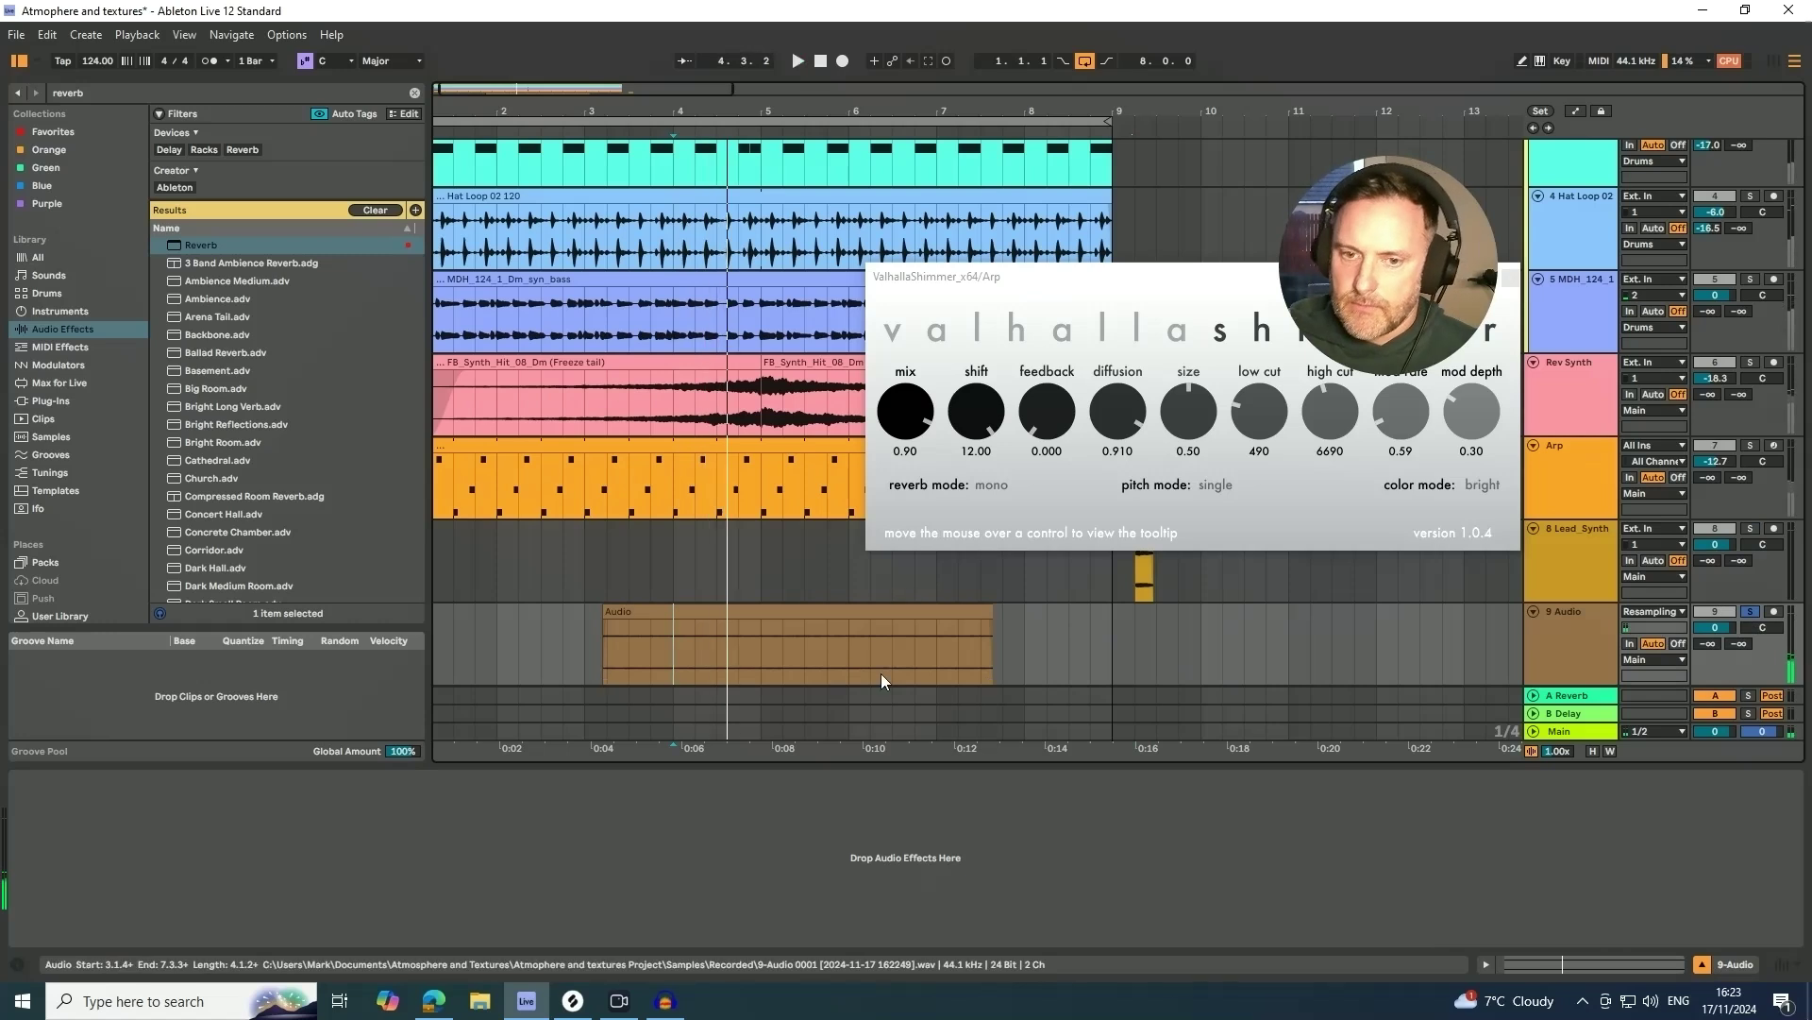
- Consolidate the recorded reverb clip and reset its gain to 0.0 dB
left_click(706, 616)
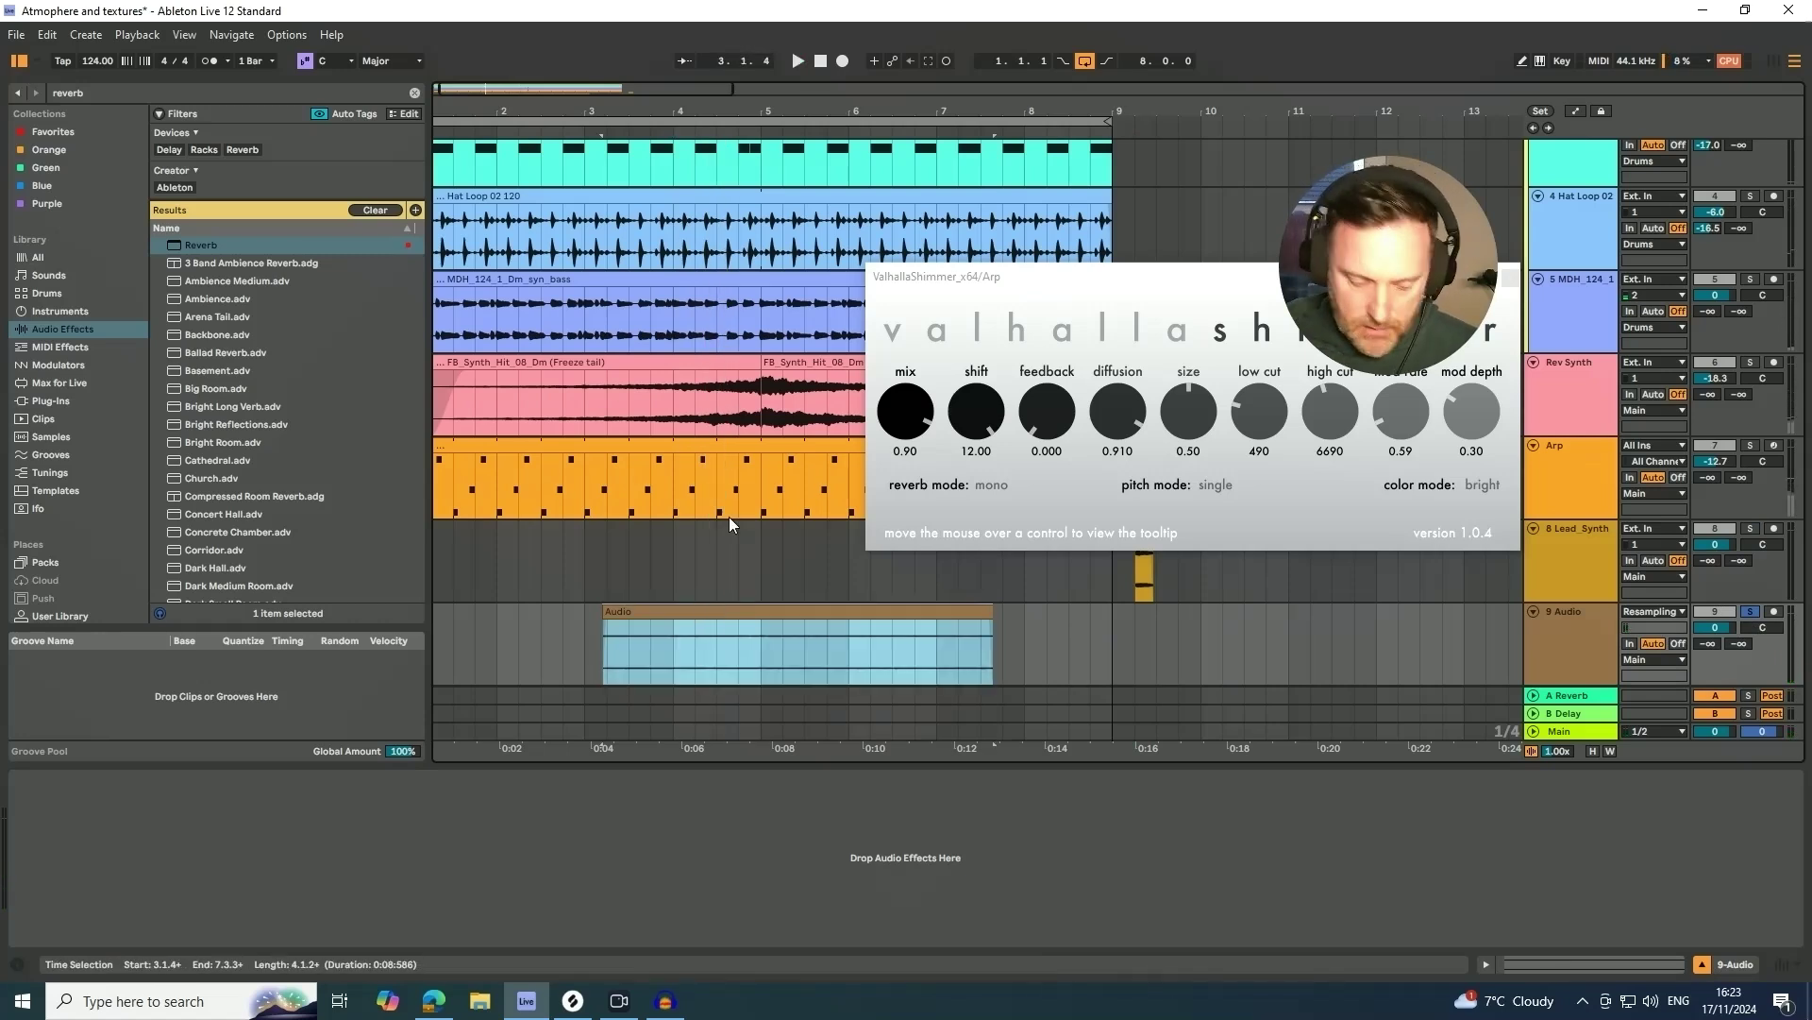
key("ctrl+j")
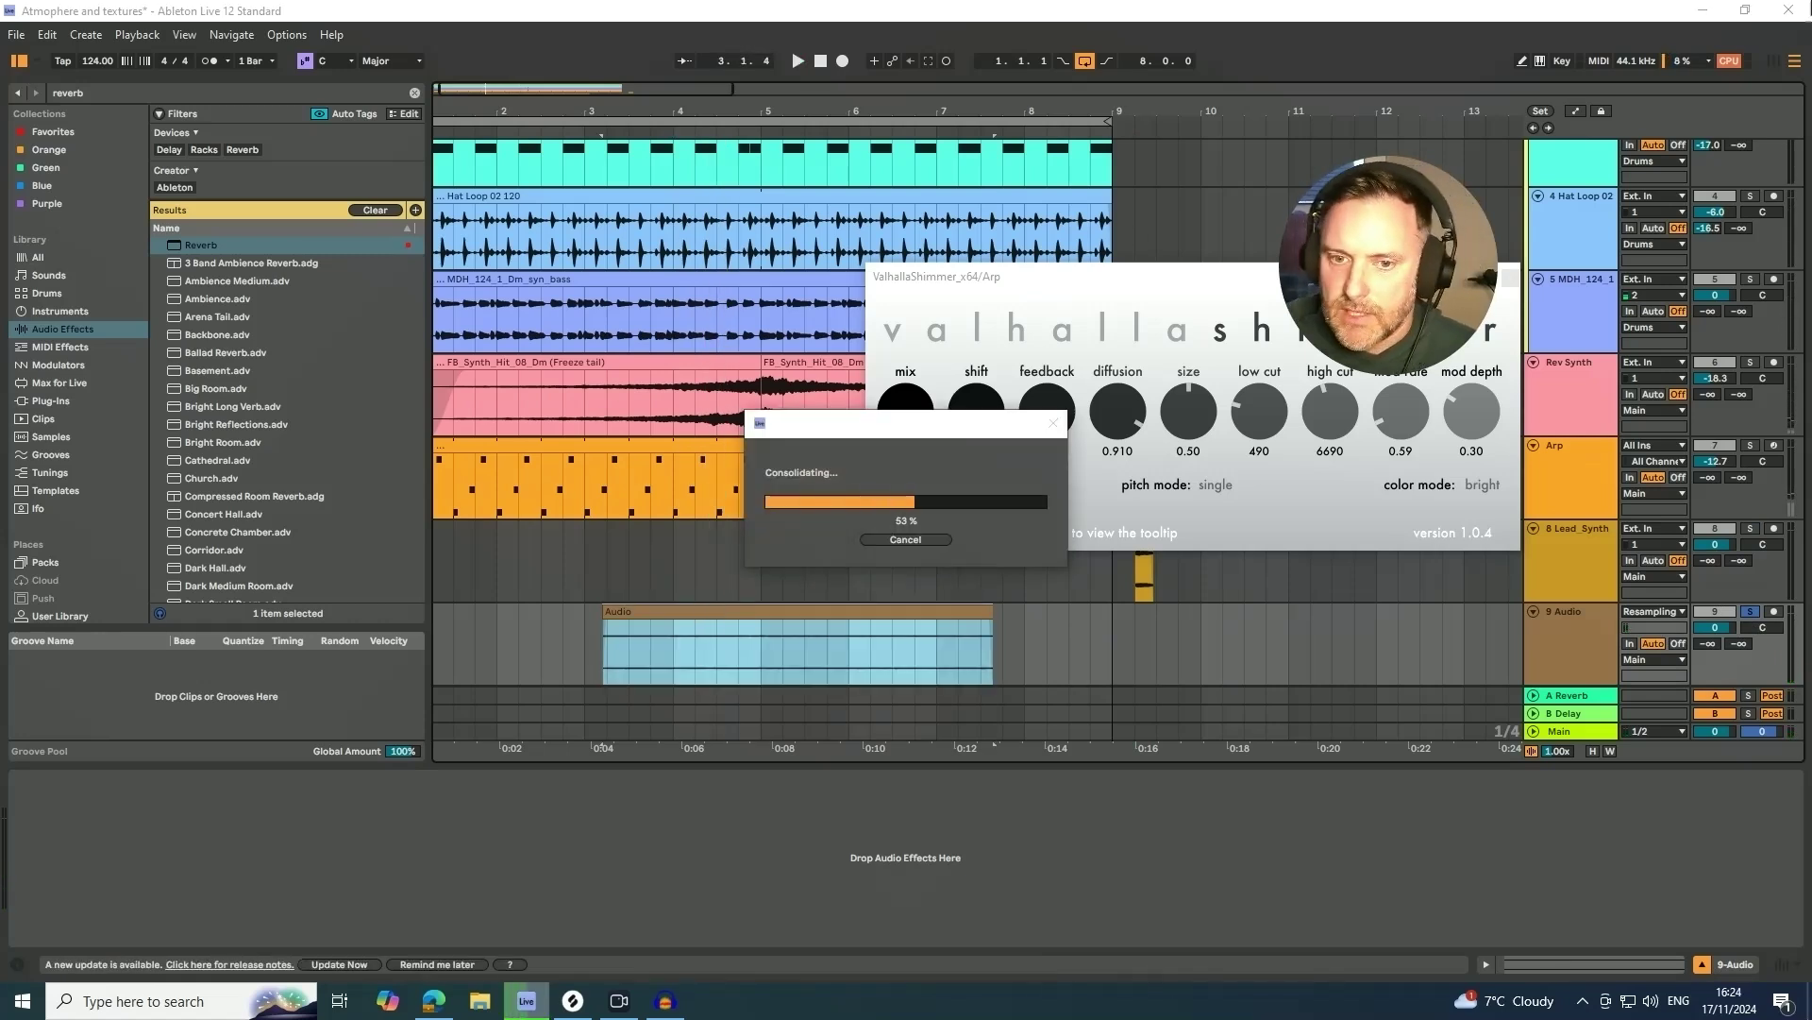
double_click(716, 619)
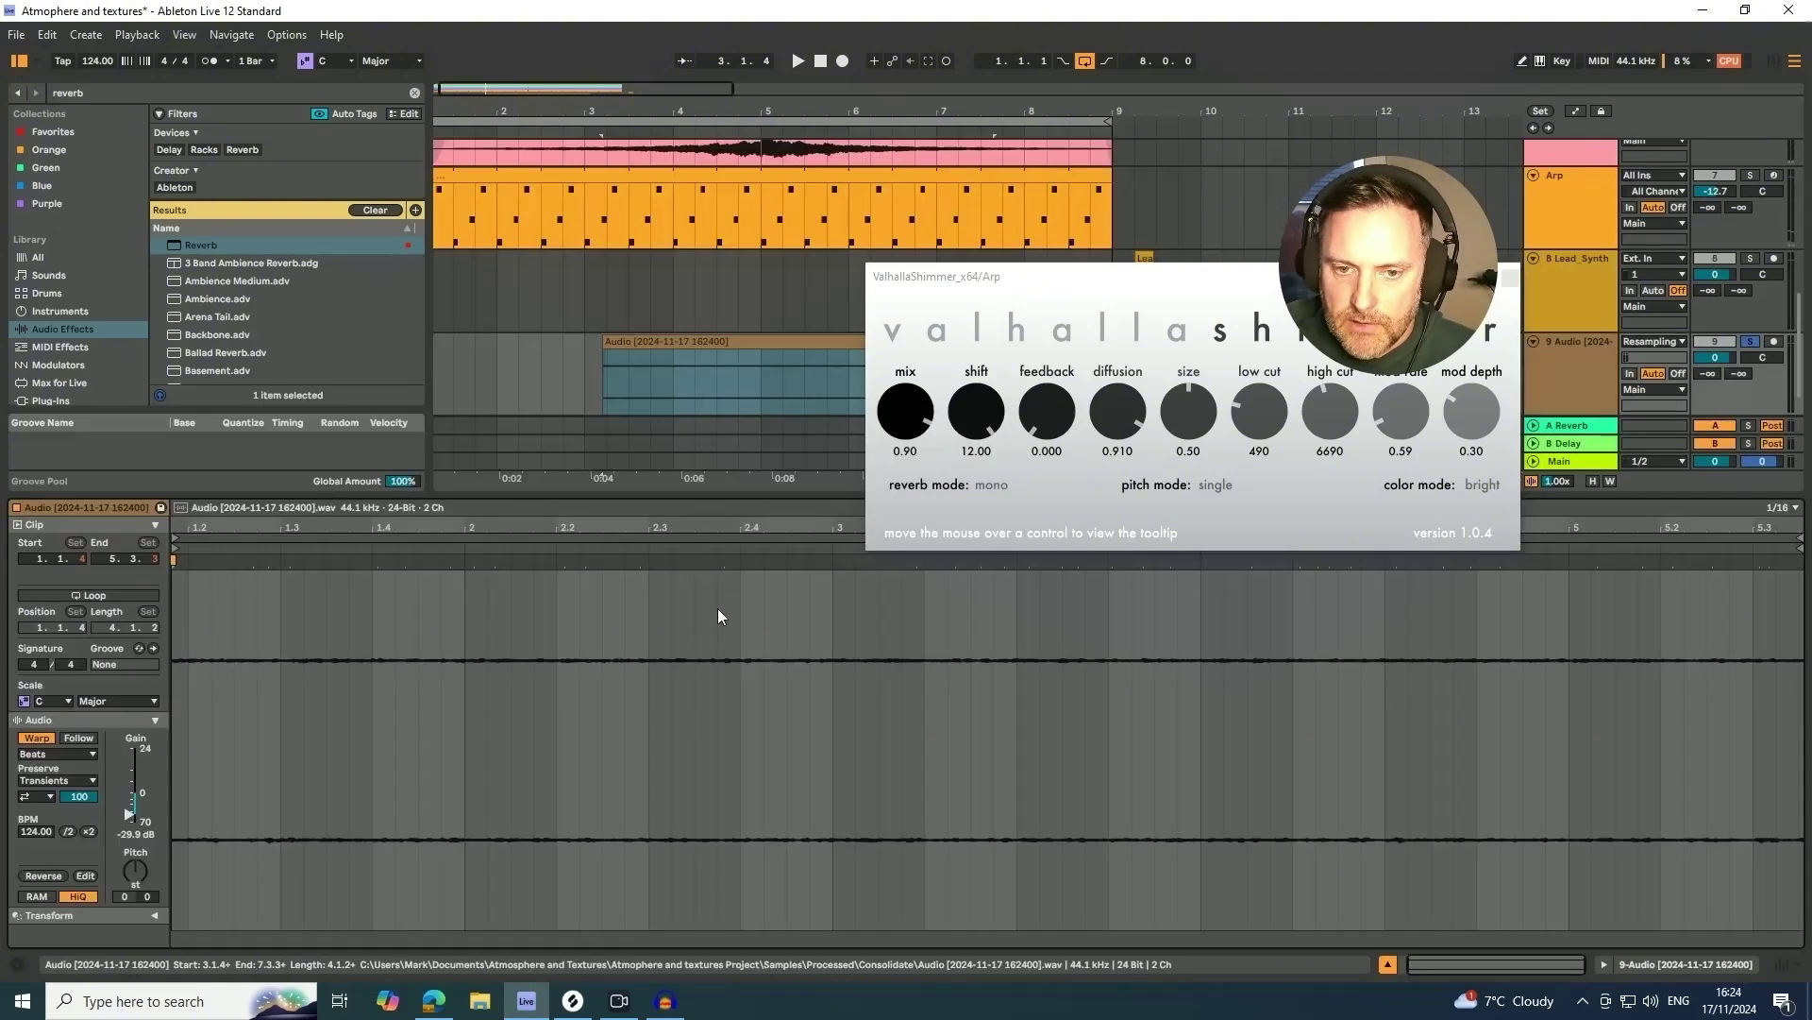
double_click(127, 831)
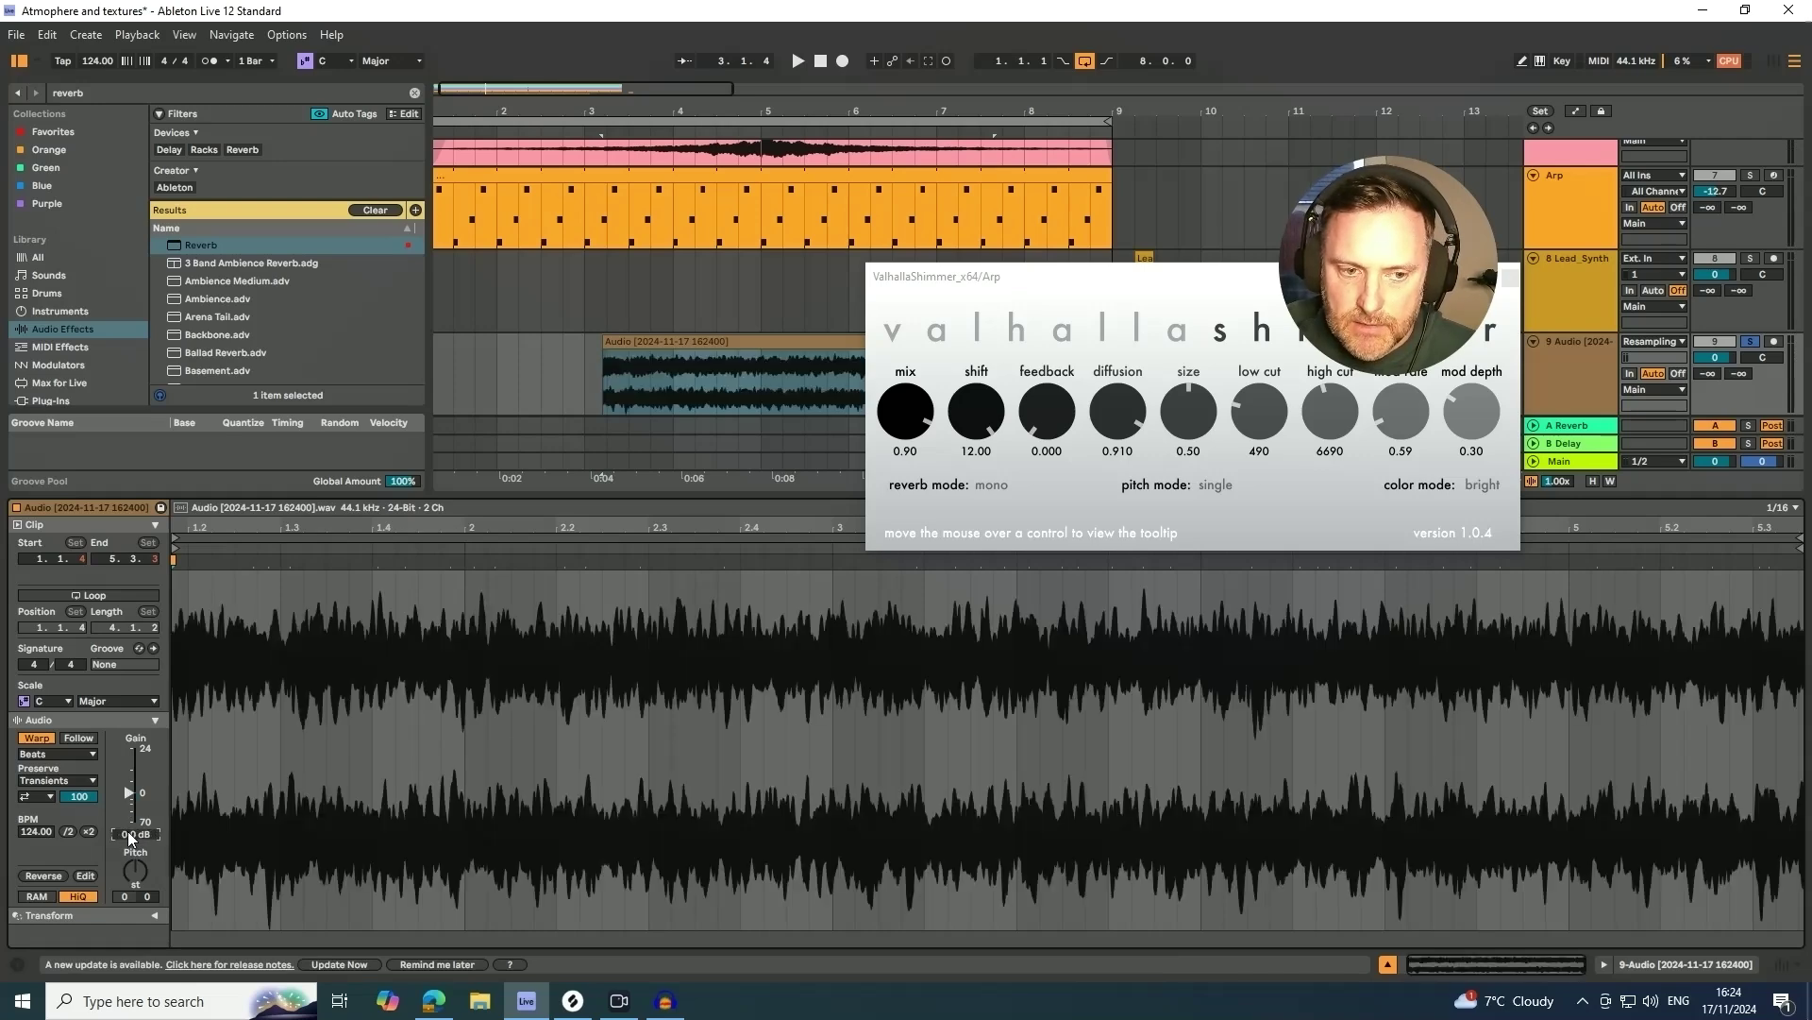
- Close the clip view, lower the resampled track's volume to -20.8 dB and play the recording
left_click(1388, 964)
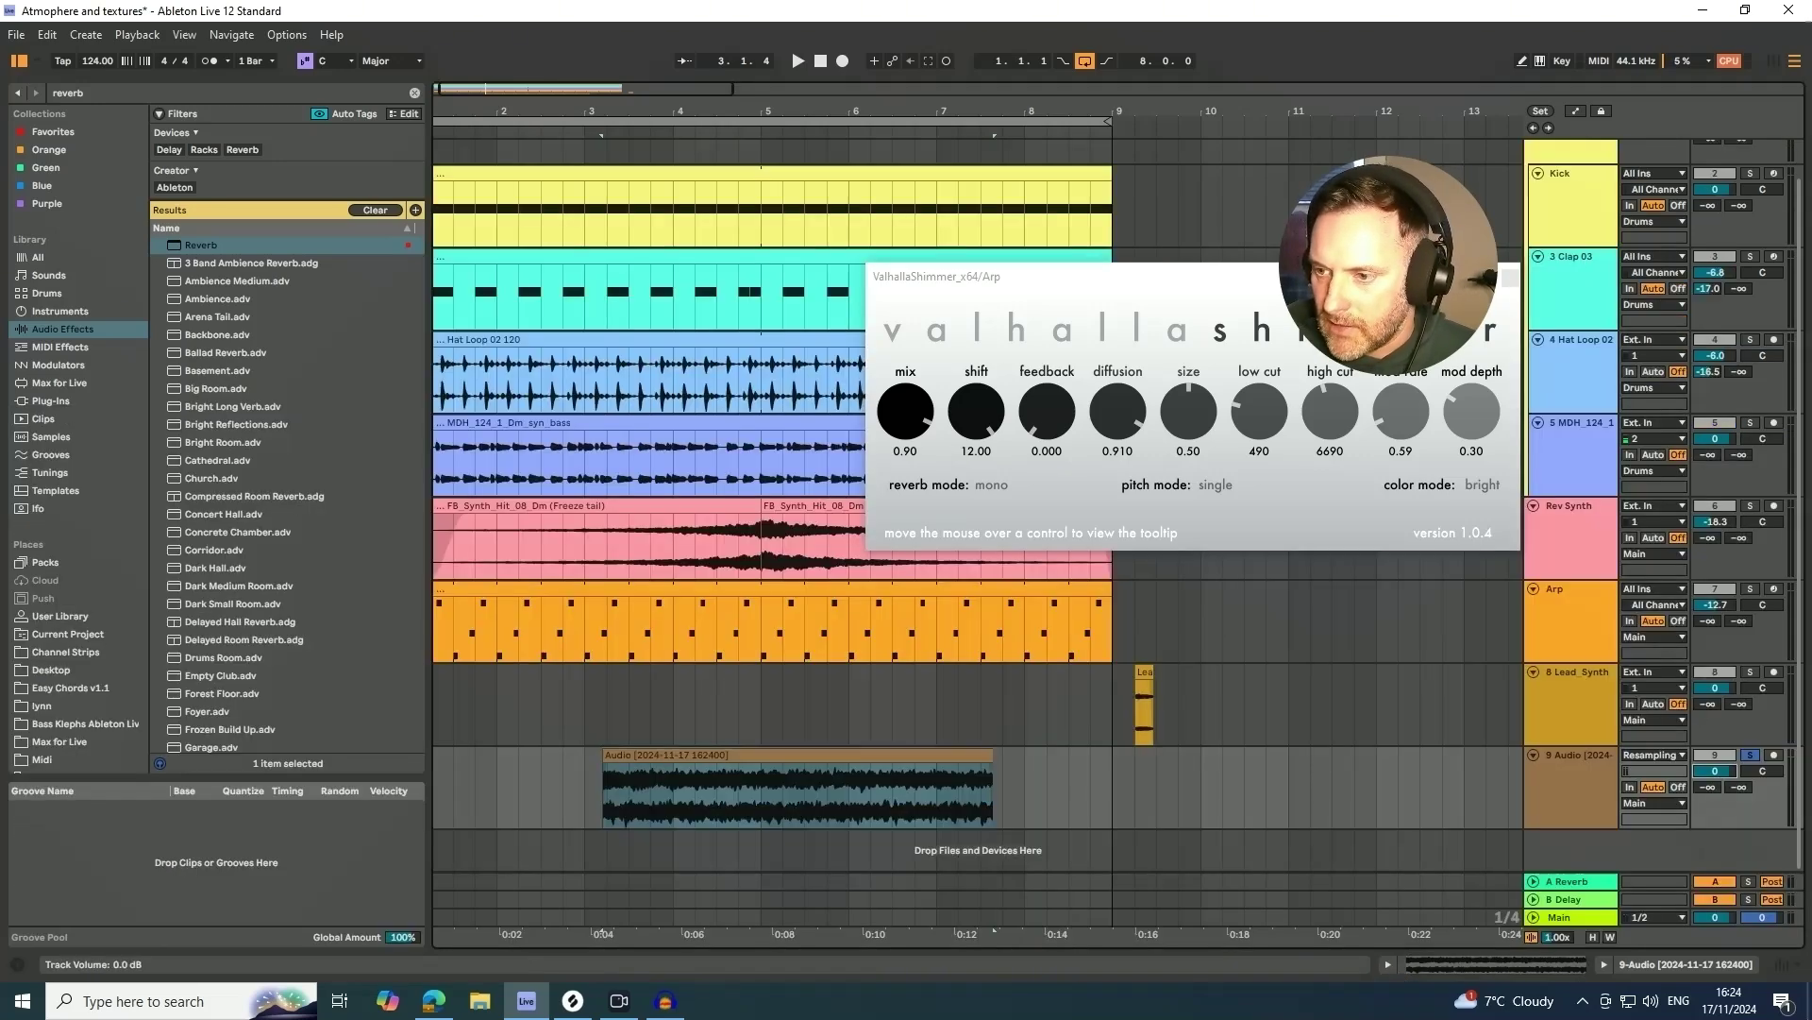
left_click_drag(1715, 770, 1715, 810)
key("space")
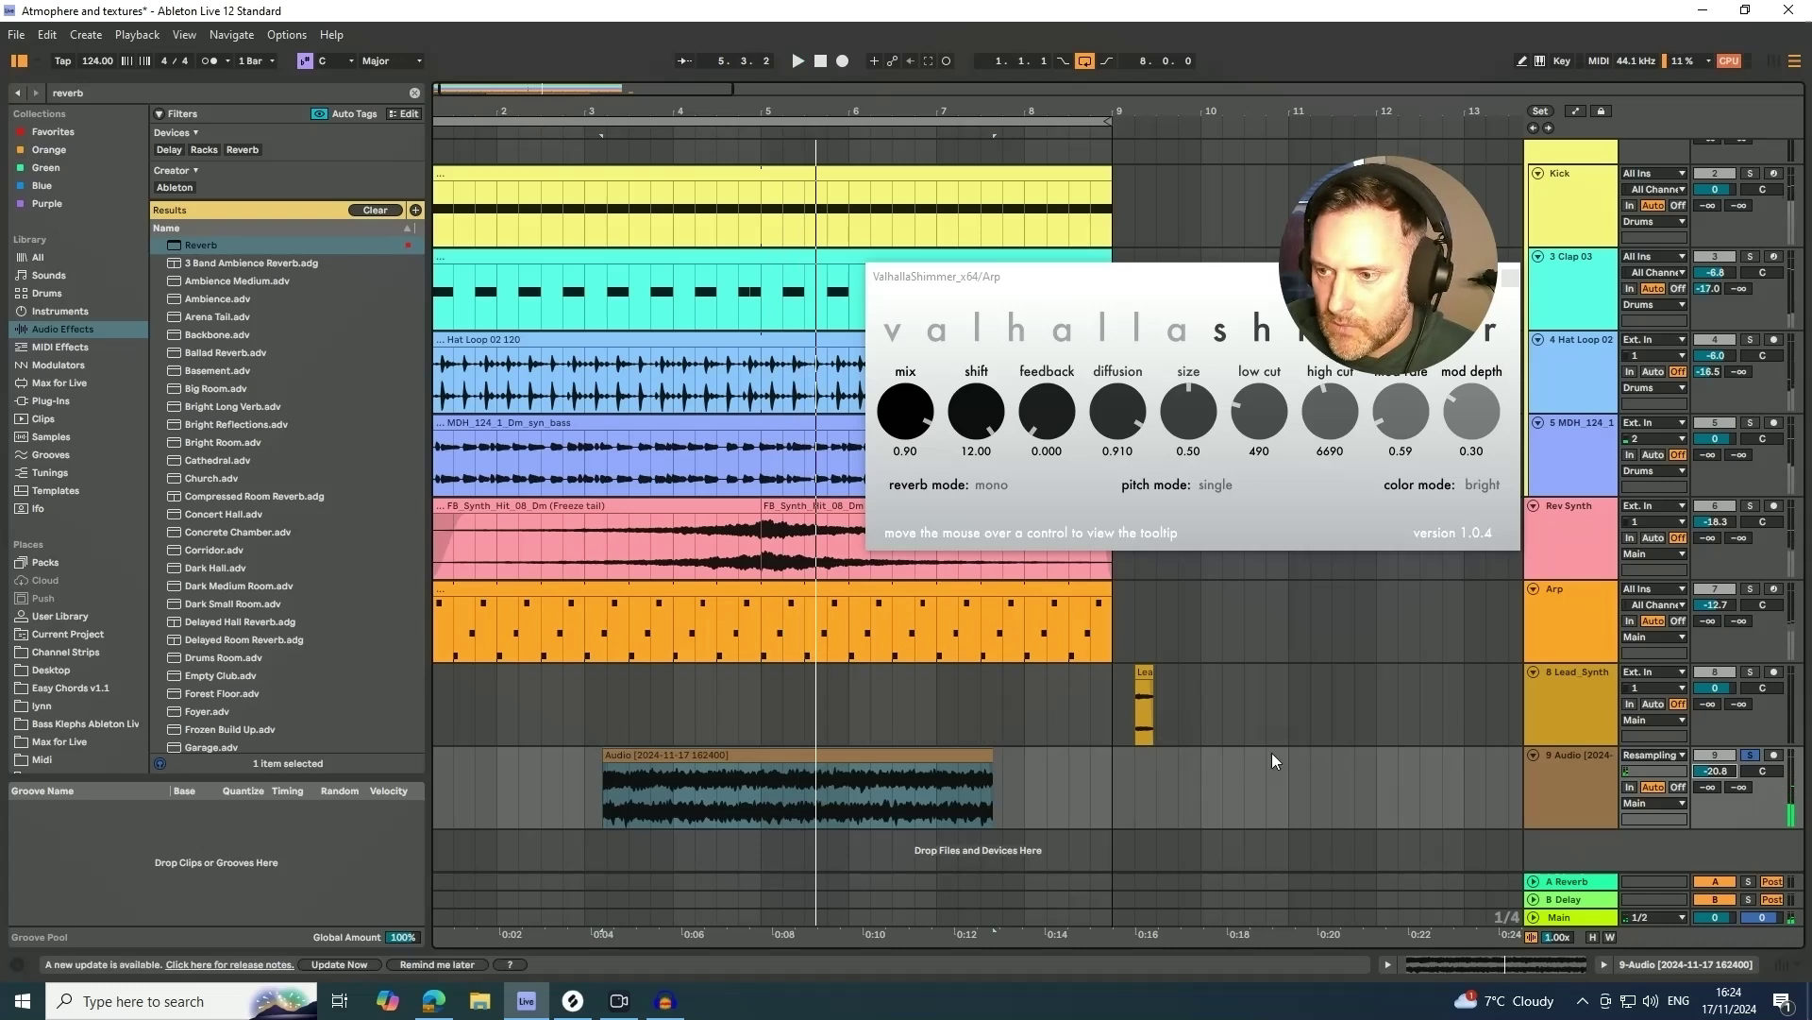
- Cut the resampled clip down to a one-beat slice from 4.1.1 and move it to 1.1.1
left_click(676, 780)
key("space")
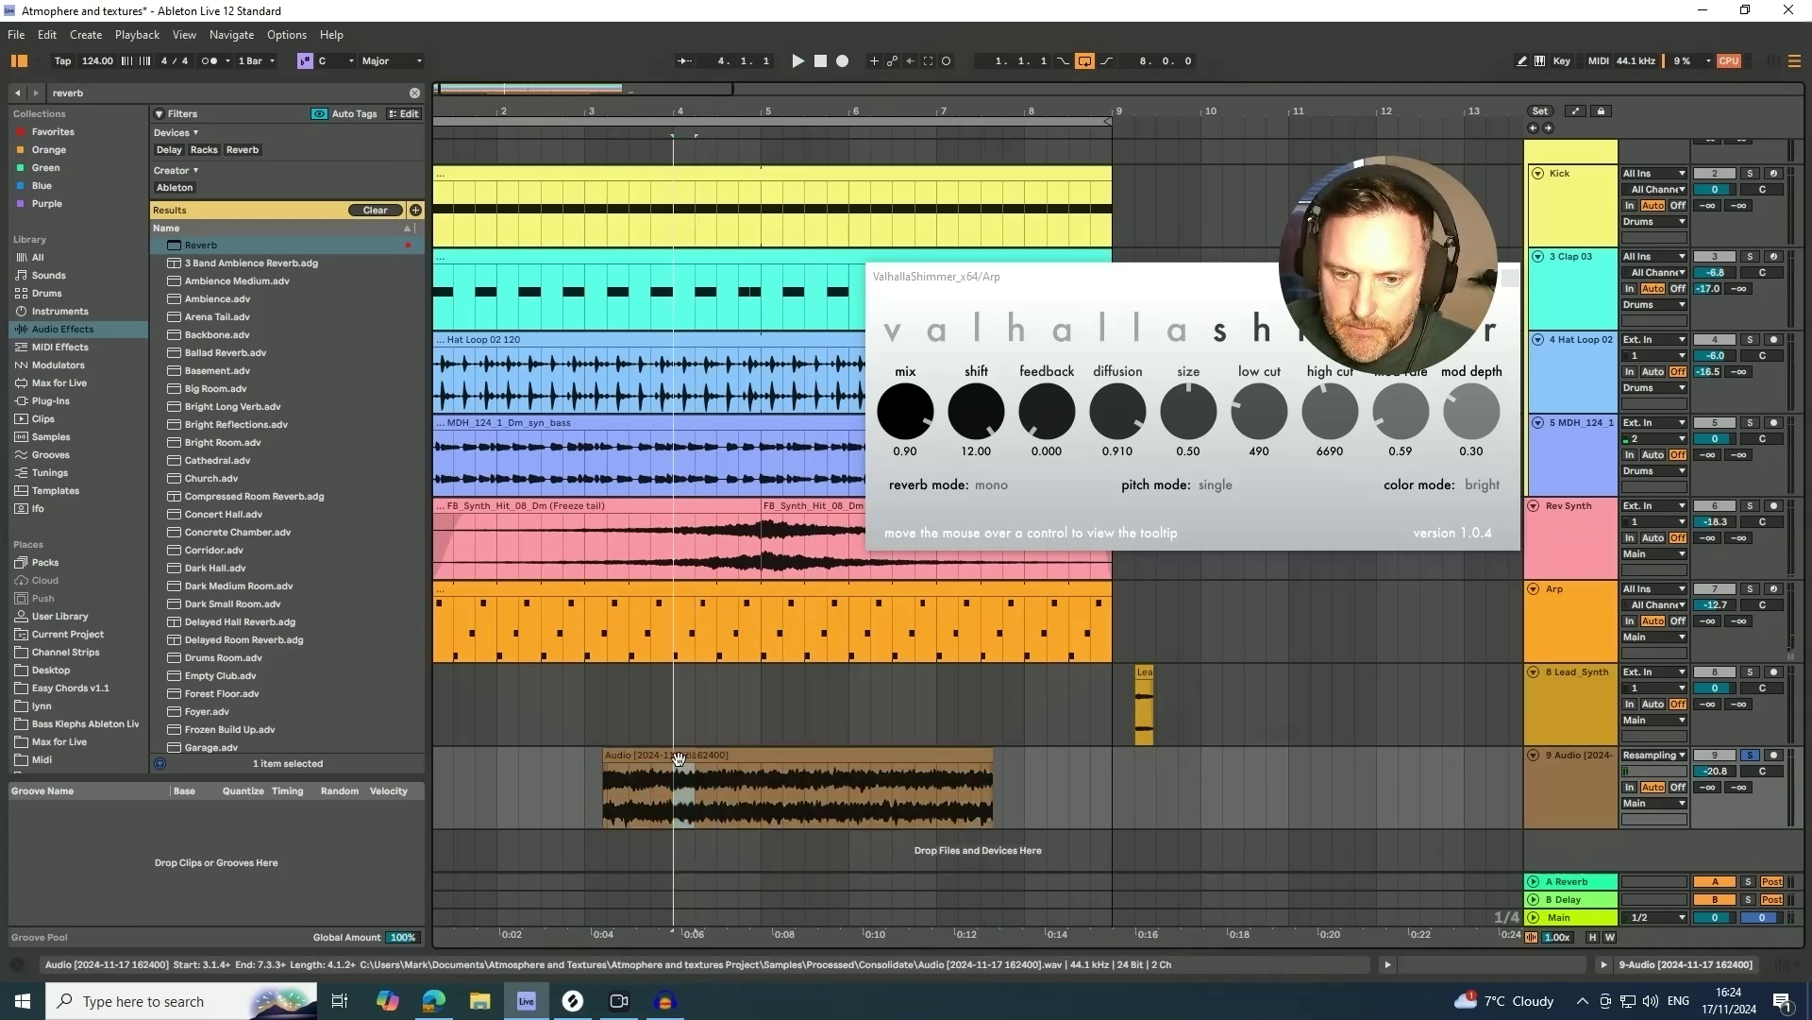
key("ctrl+e")
left_click(641, 755)
key("Delete")
left_click(704, 761)
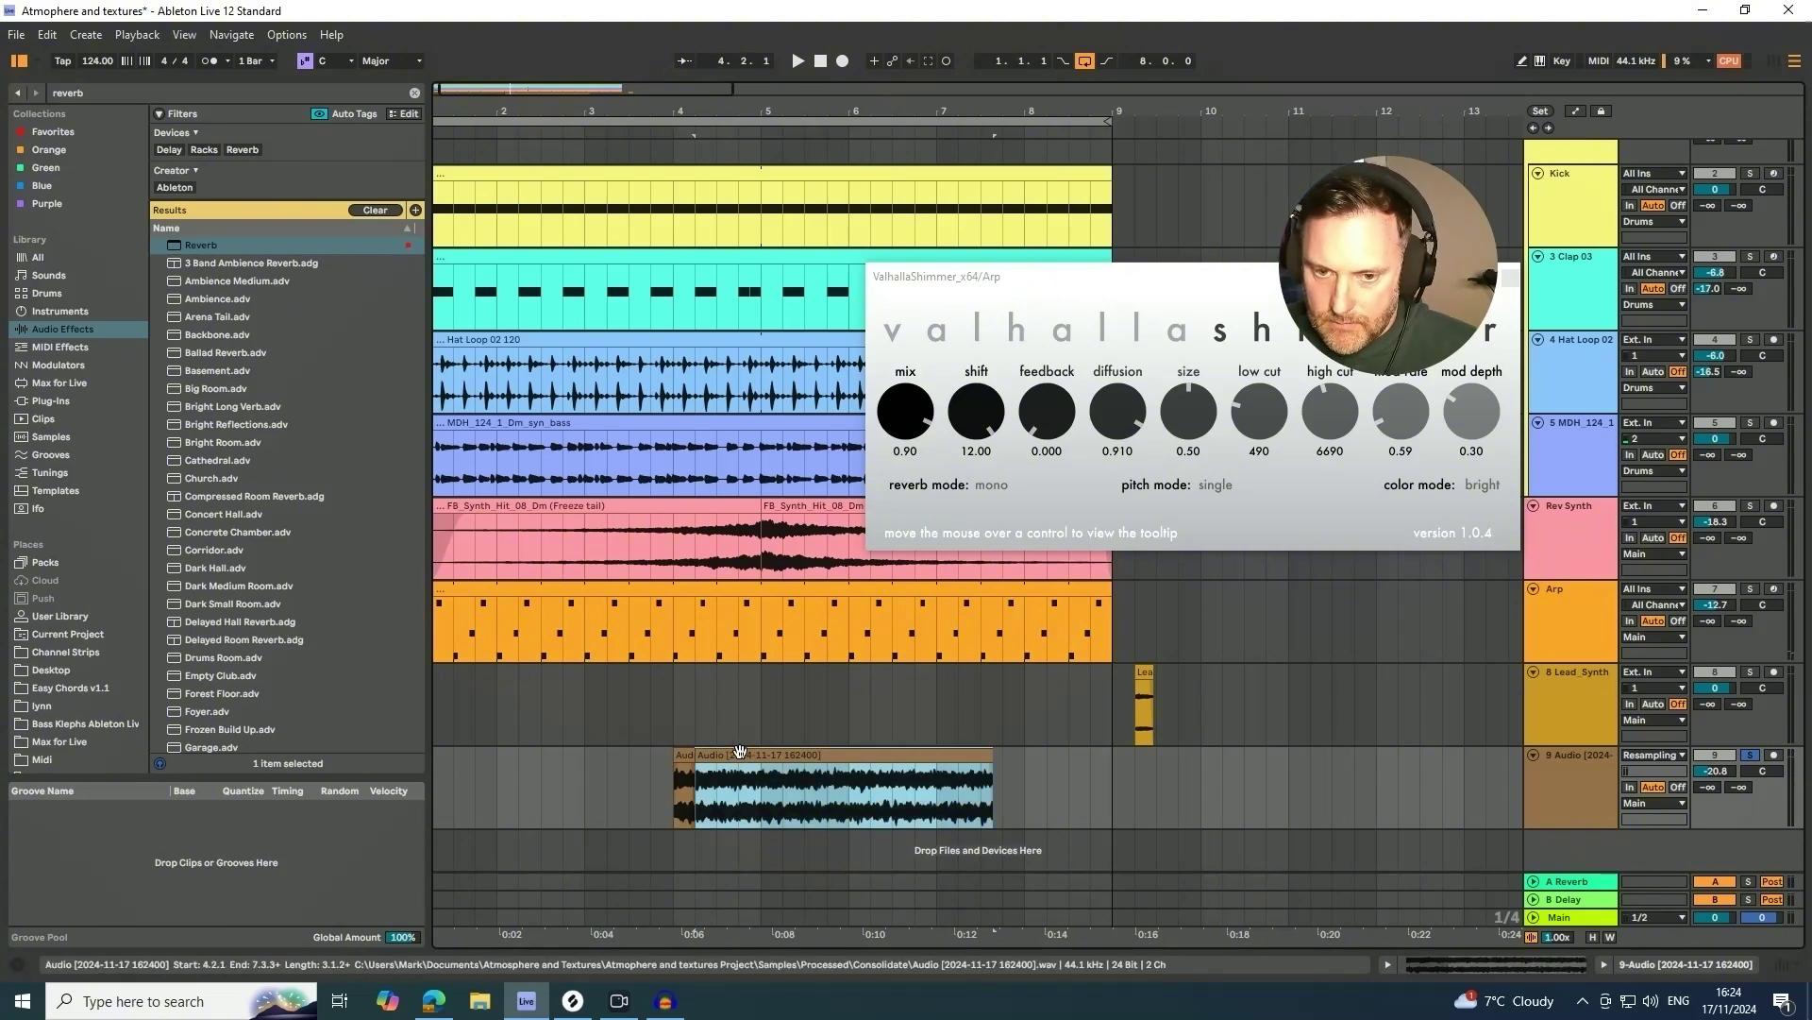
key("Delete")
left_click_drag(690, 757, 444, 776)
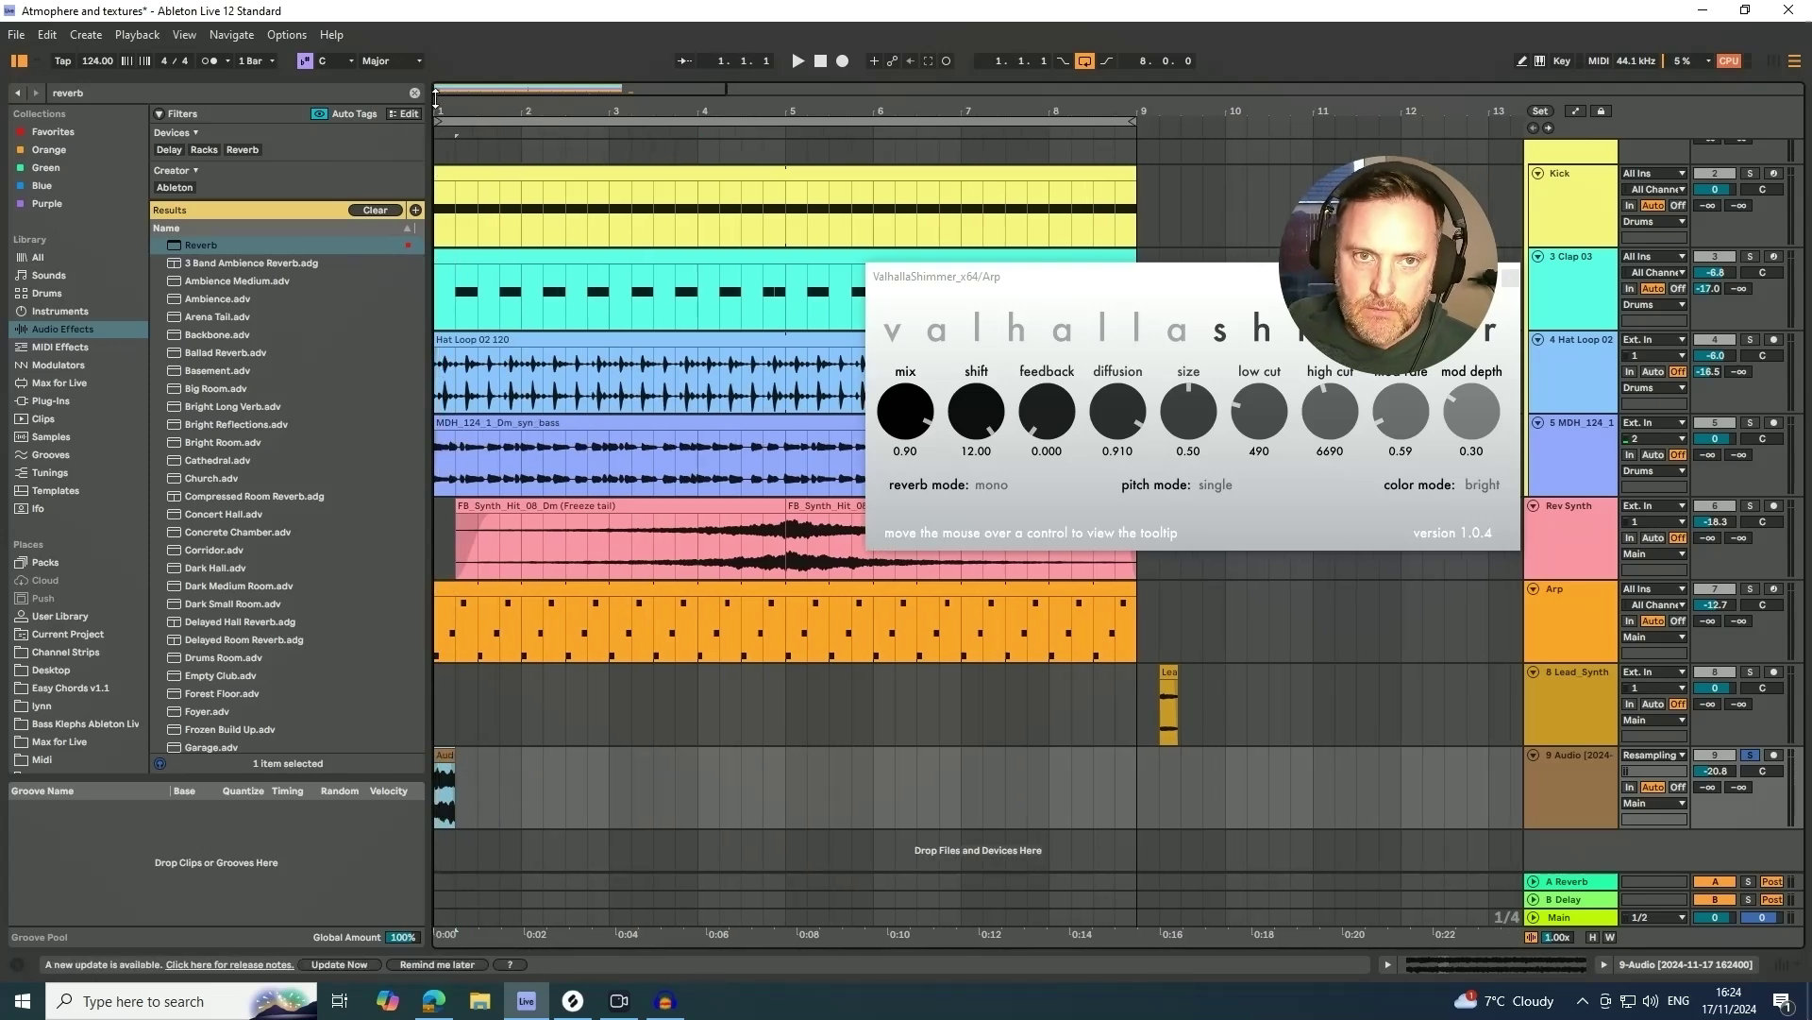
- Add a short fade-in at the start of the one-beat slice and duplicate the slice to fill the first bar
scroll(488, 791, "up", 5)
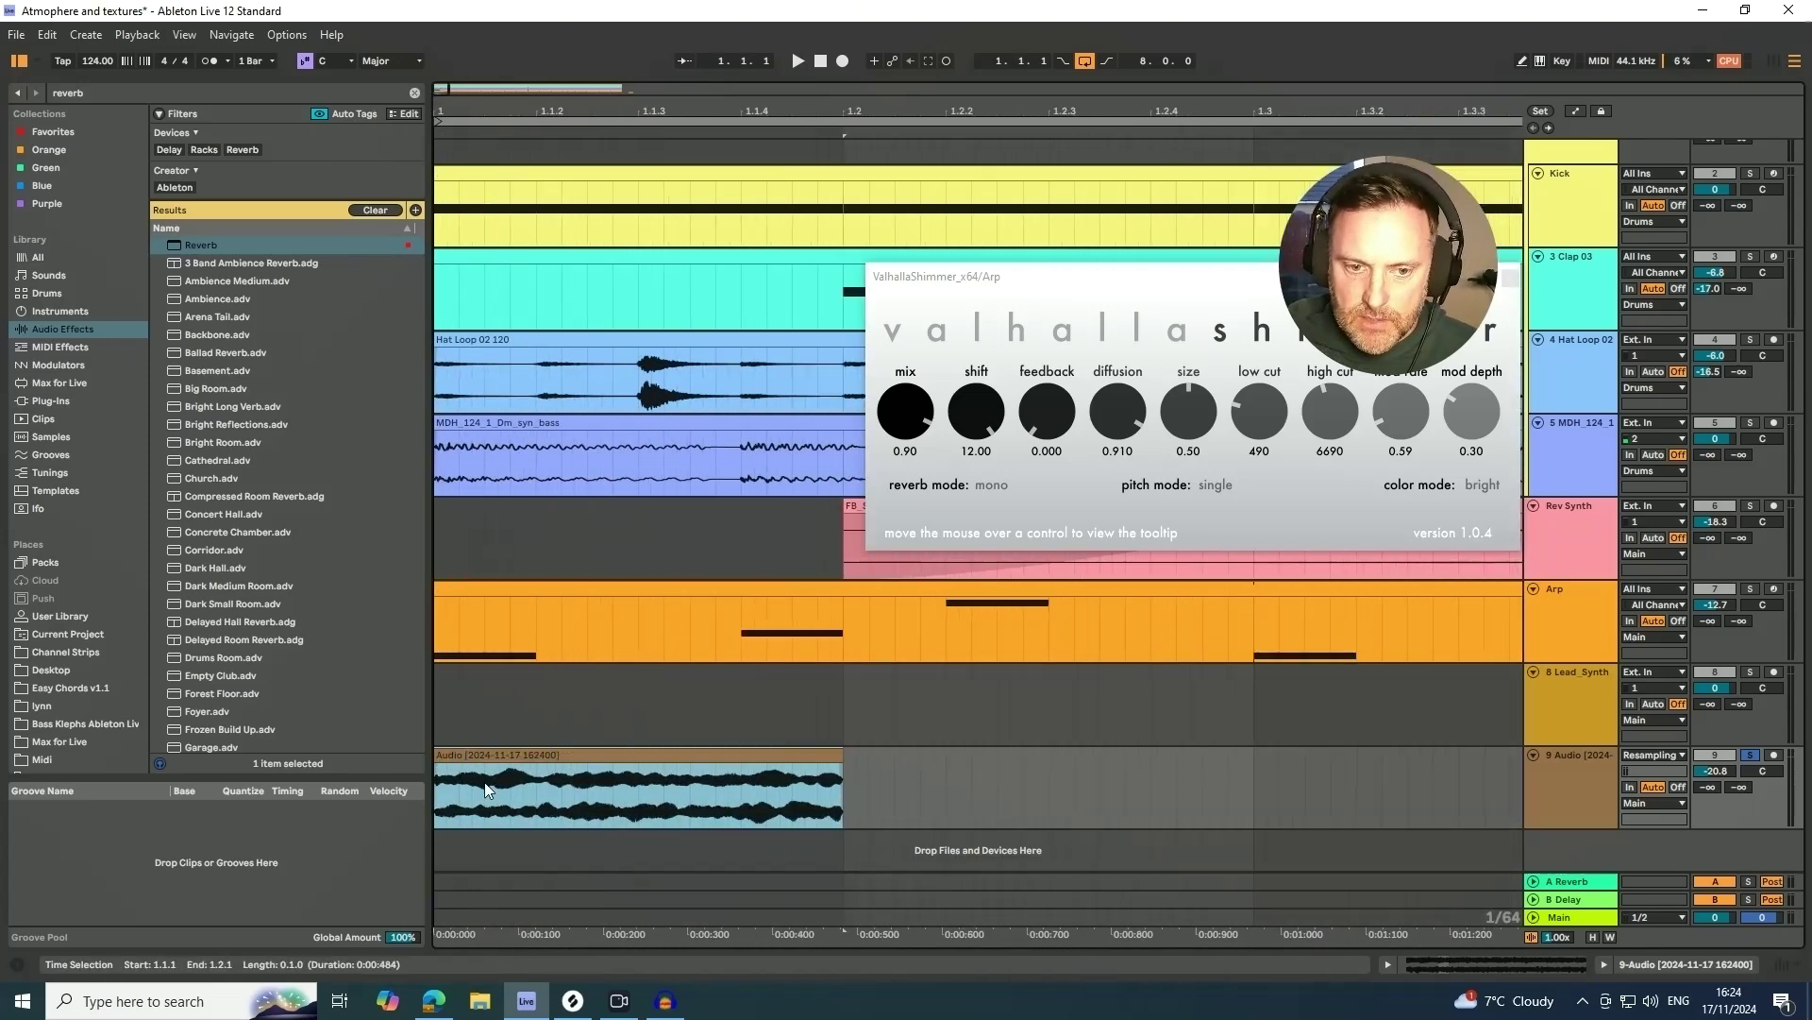
left_click_drag(438, 768, 457, 767)
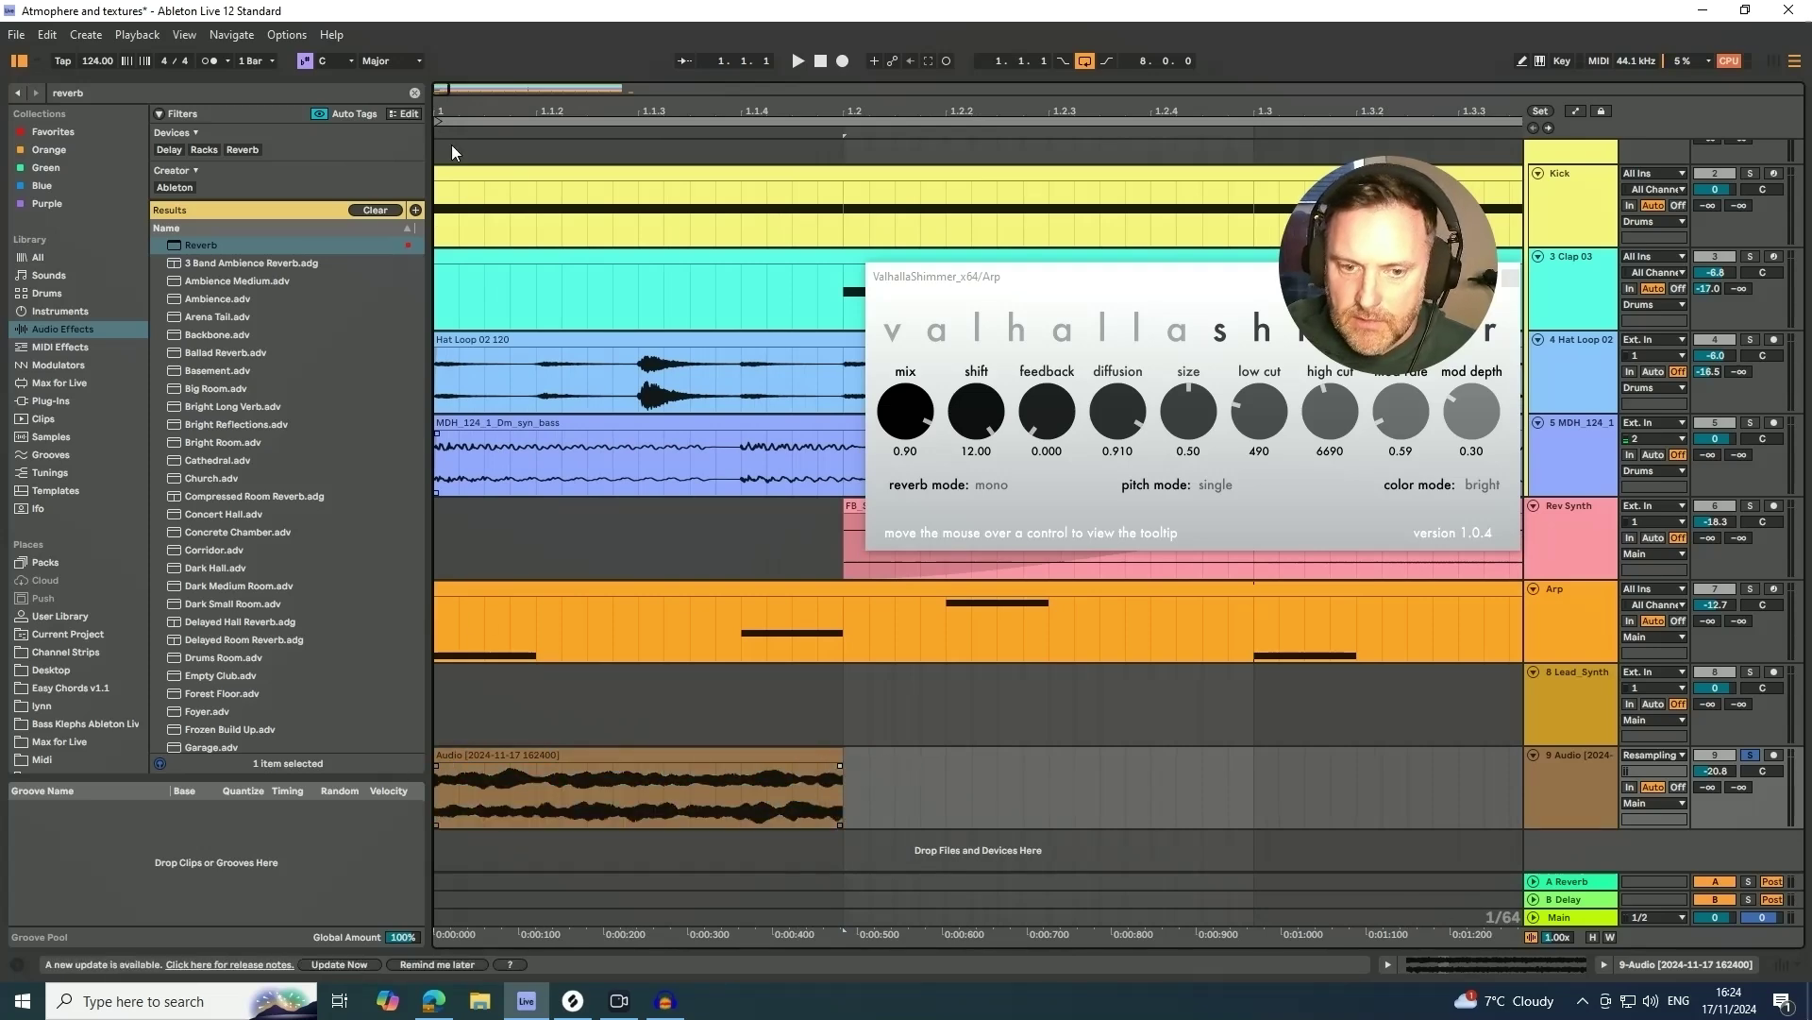
left_click_drag(500, 113, 501, 9)
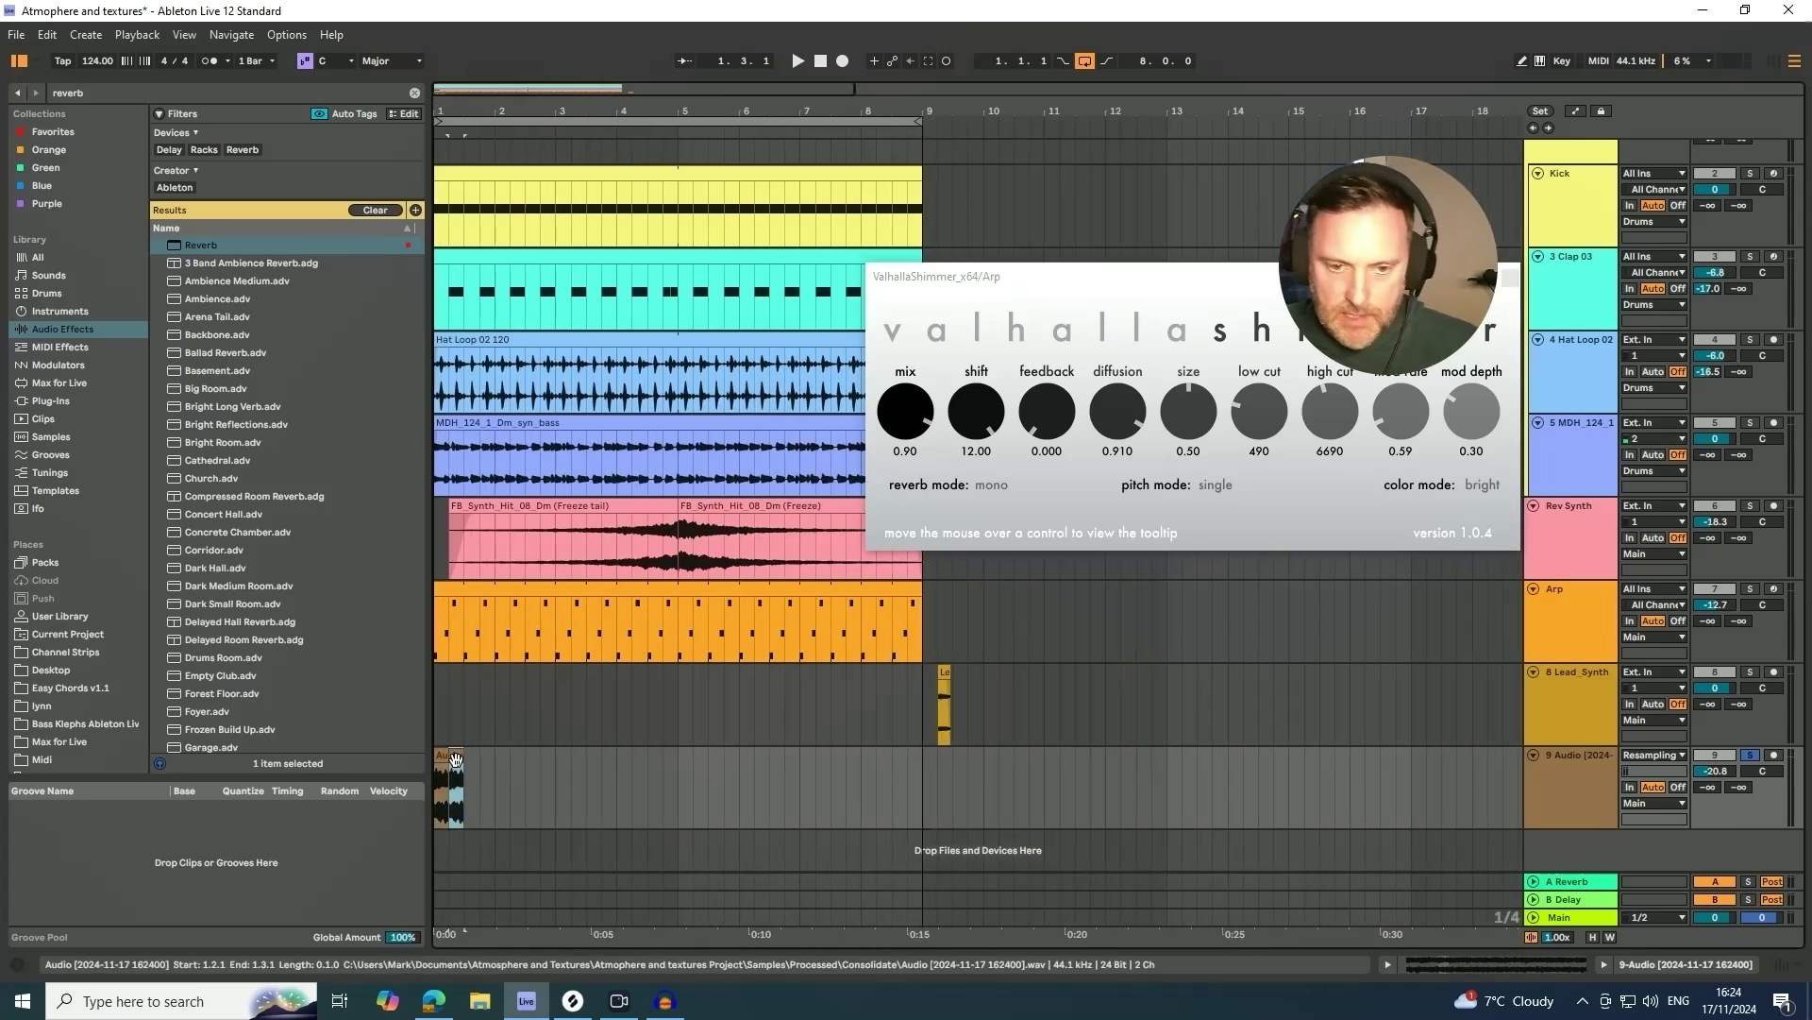
key("ctrl+d")
key("ctrl+d")
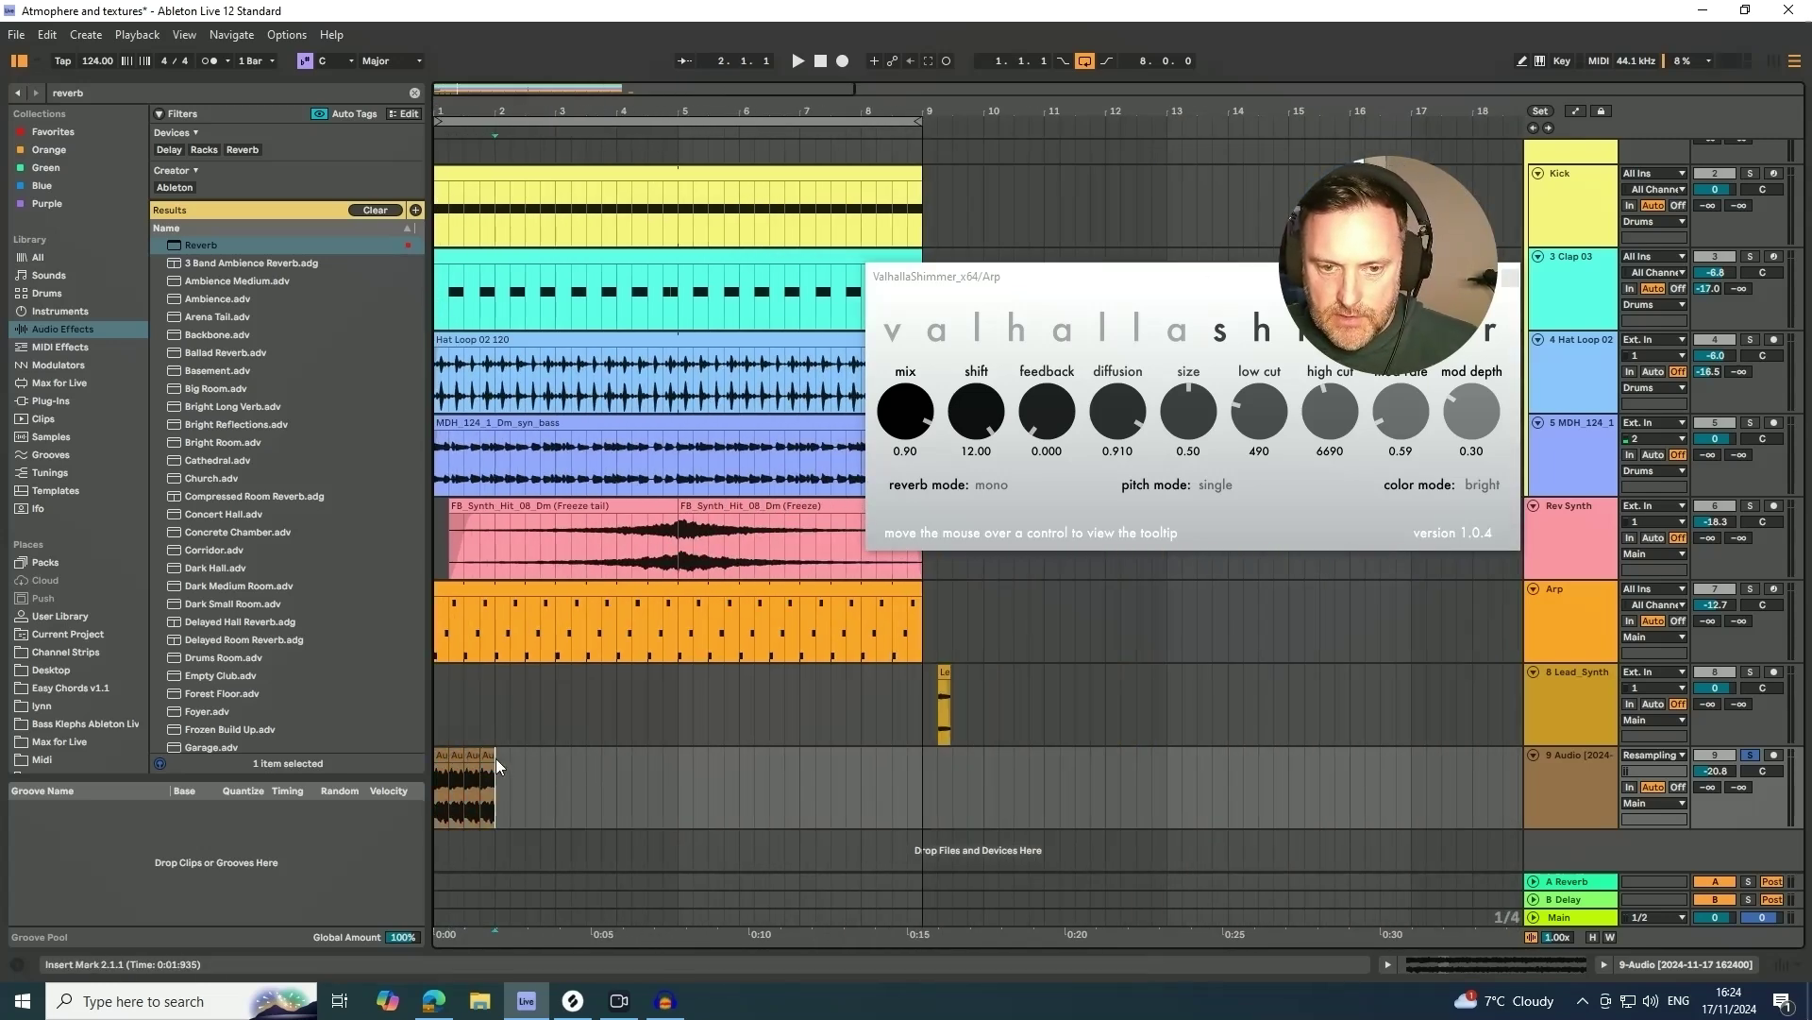
- Duplicate the full bar of slices repeatedly until the resampled track is filled up to bar 9
left_click_drag(495, 757, 421, 761)
key("ctrl+d")
key("ctrl+d")
key("ctrl+d")
key("ctrl+d")
key("ctrl+d")
key("ctrl+d")
key("ctrl+d")
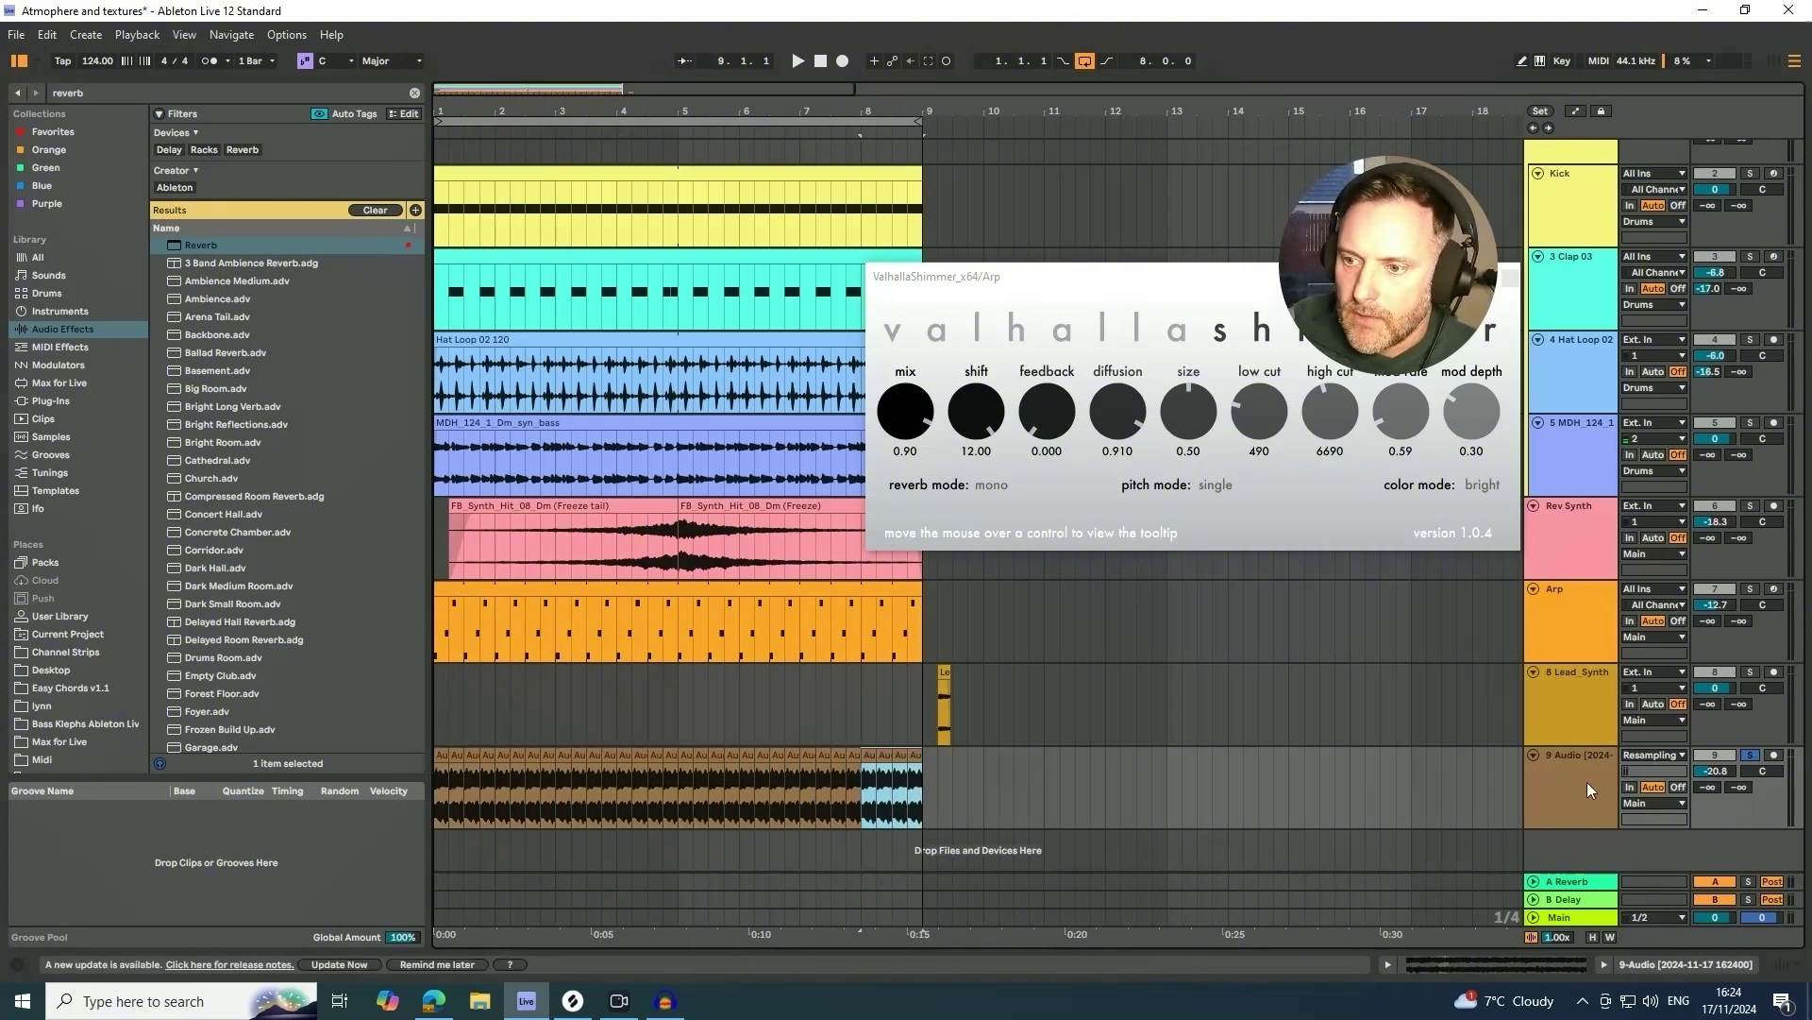
- Find LFOTool_x64 among the plug-ins with the search "lfo" and load it on the resampled track
key("ctrl+f")
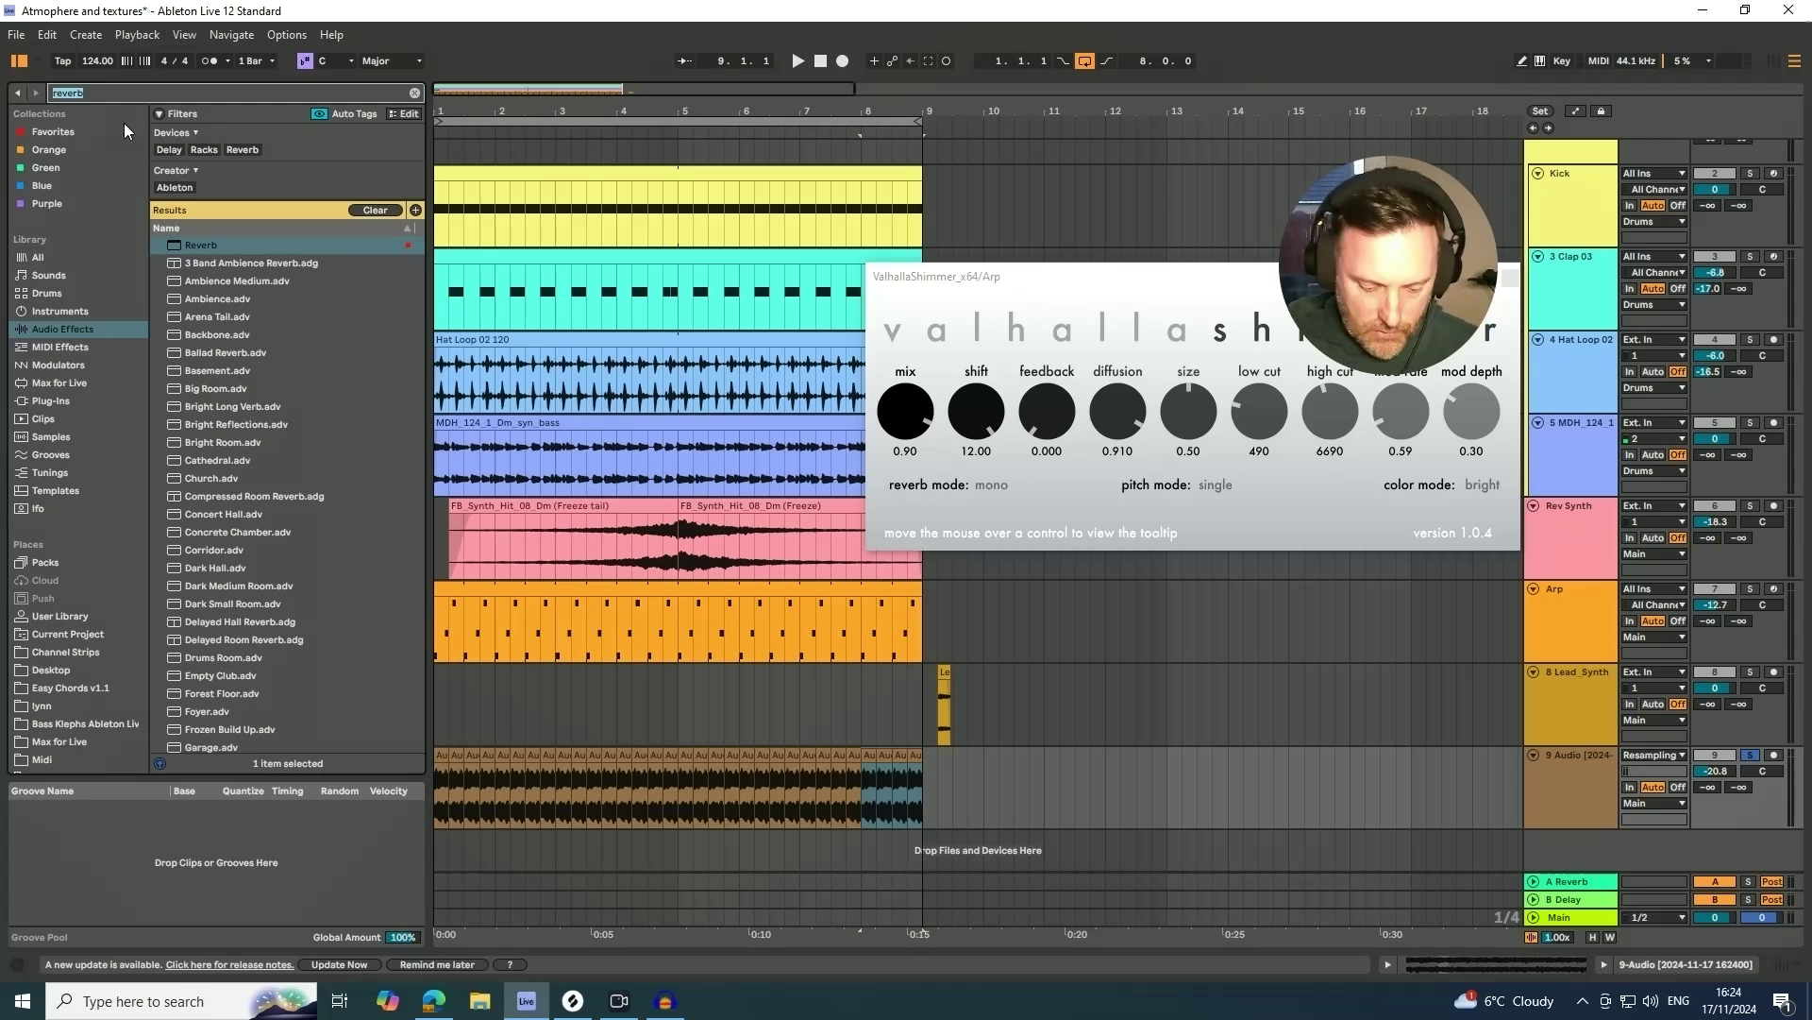
type("lfo")
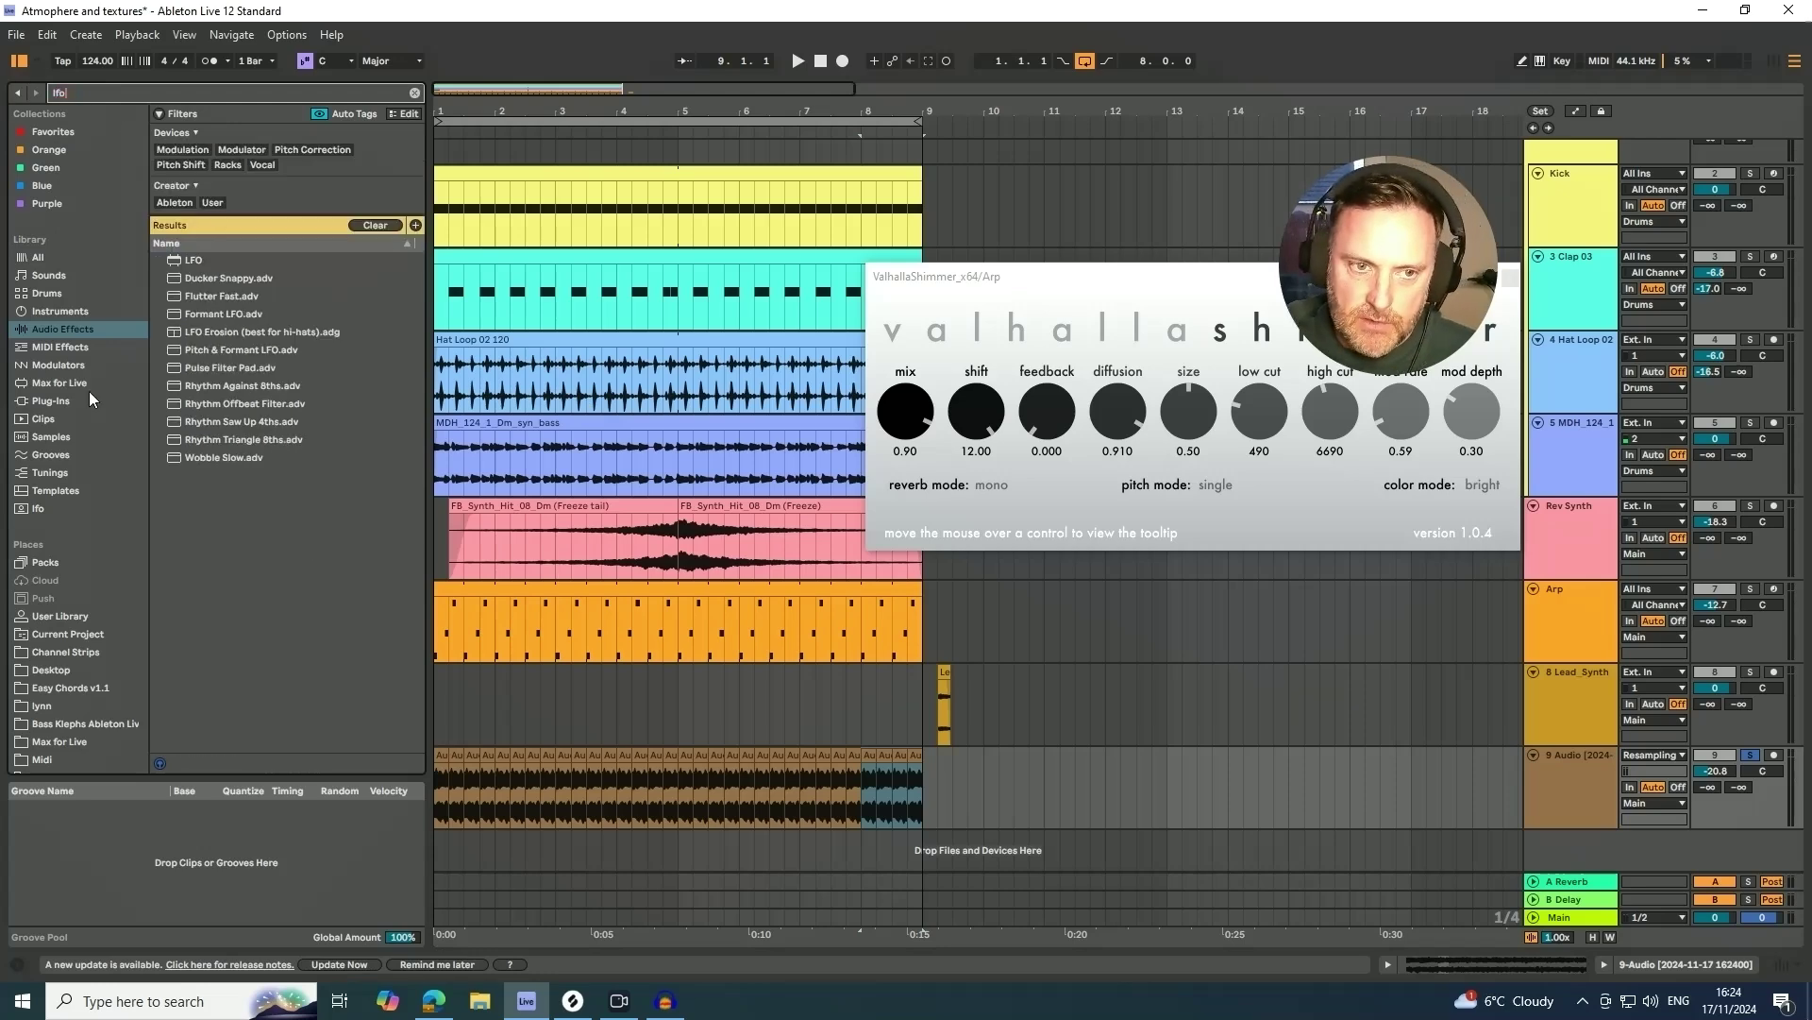
left_click(58, 401)
left_click(194, 167)
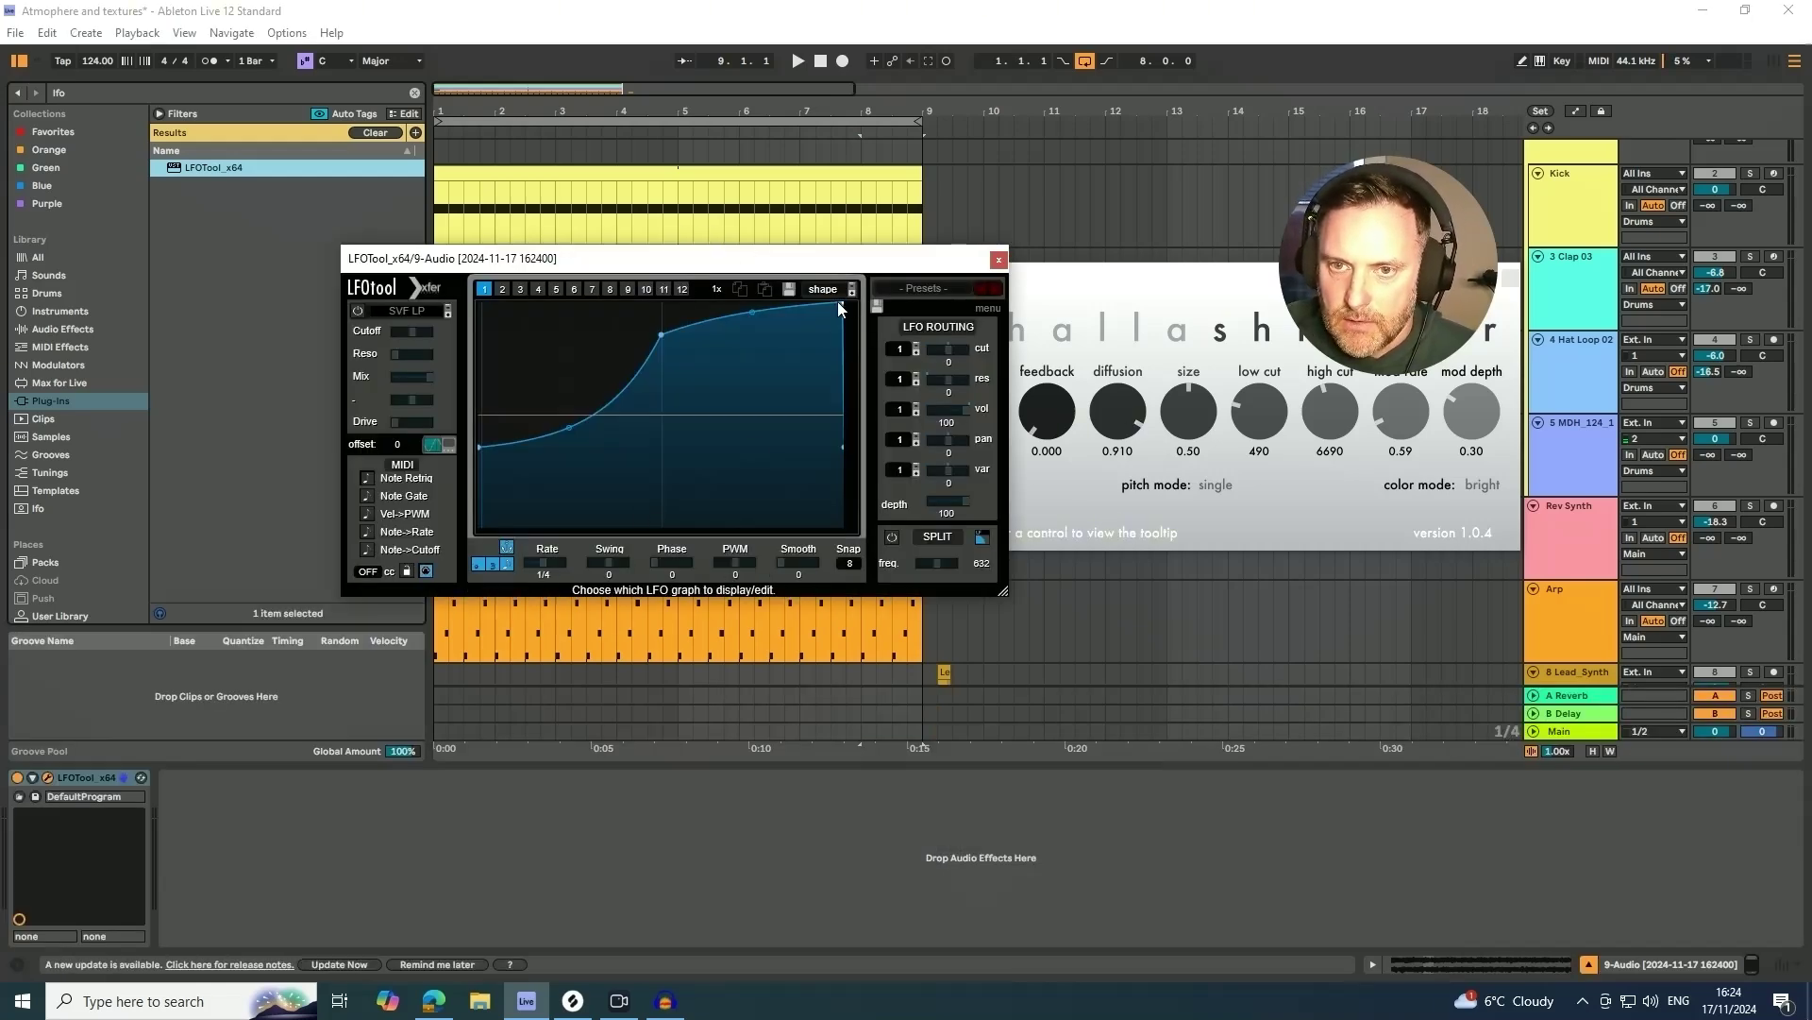
- During playback, lower the LFOTool curve's start point to zero, shift its peak slightly earlier, and close the plug-in window
left_click_drag(843, 302, 835, 302)
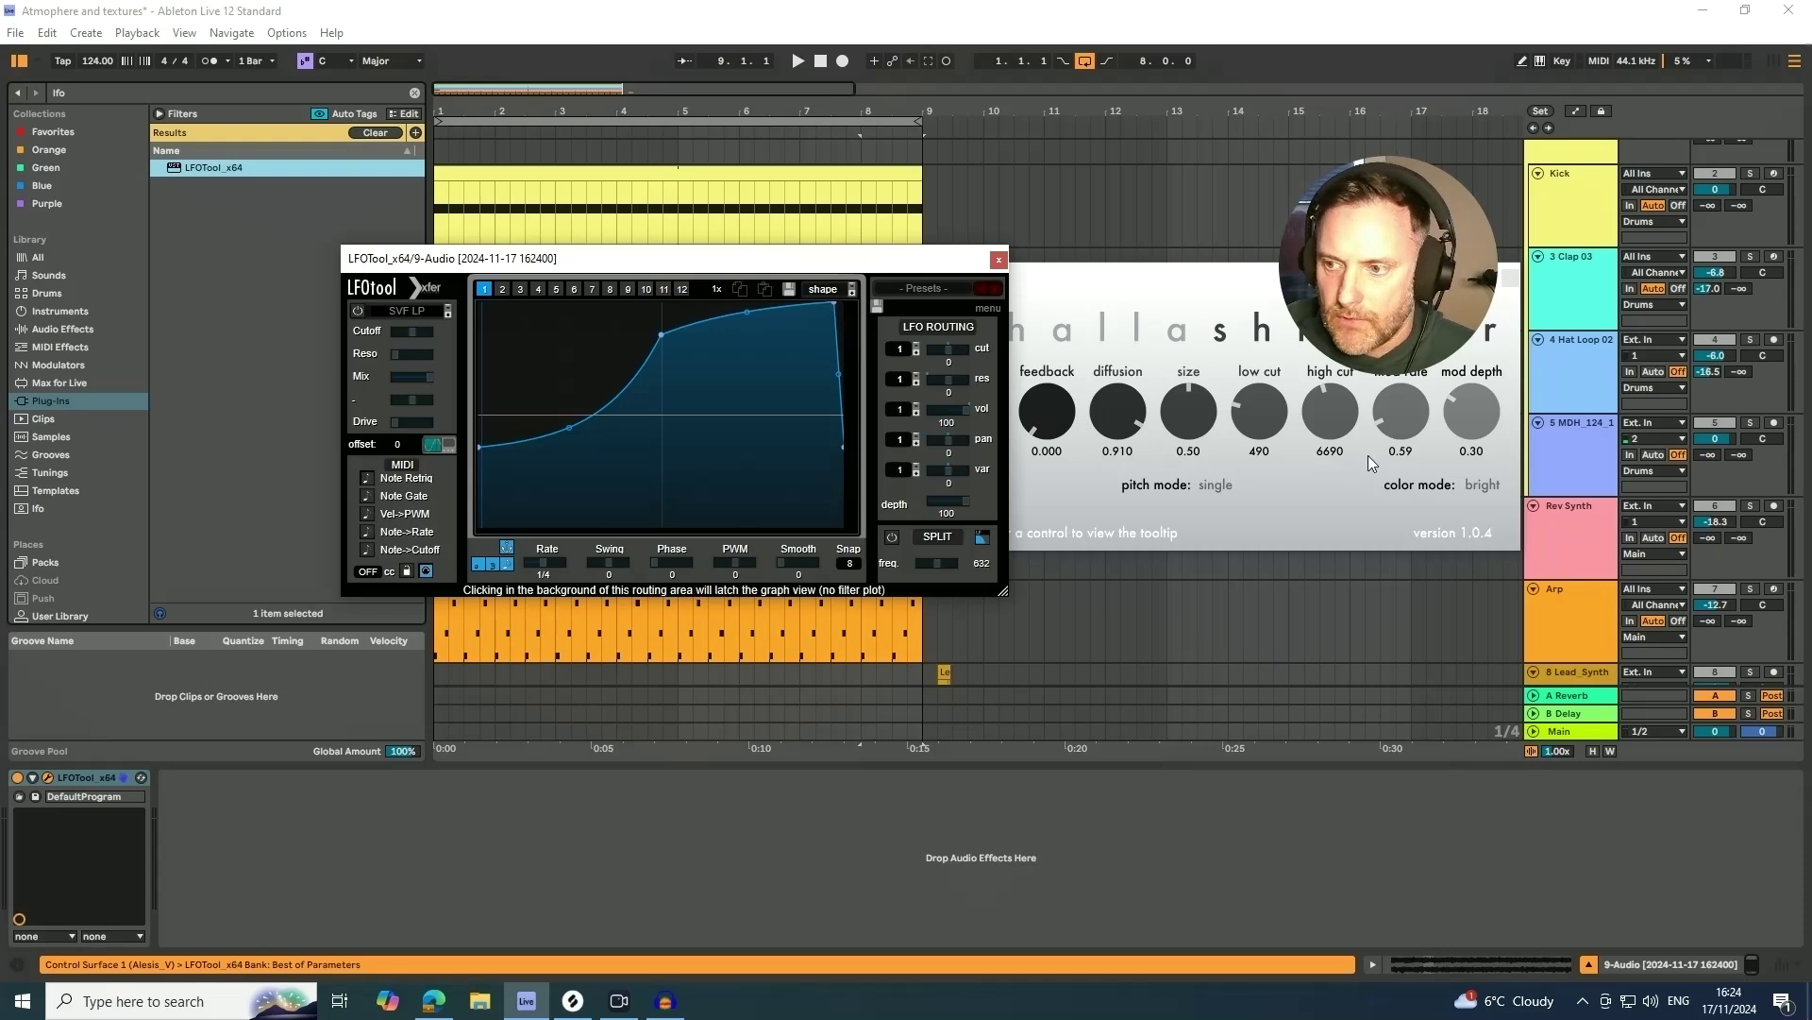
scroll(1584, 576, "down", 5)
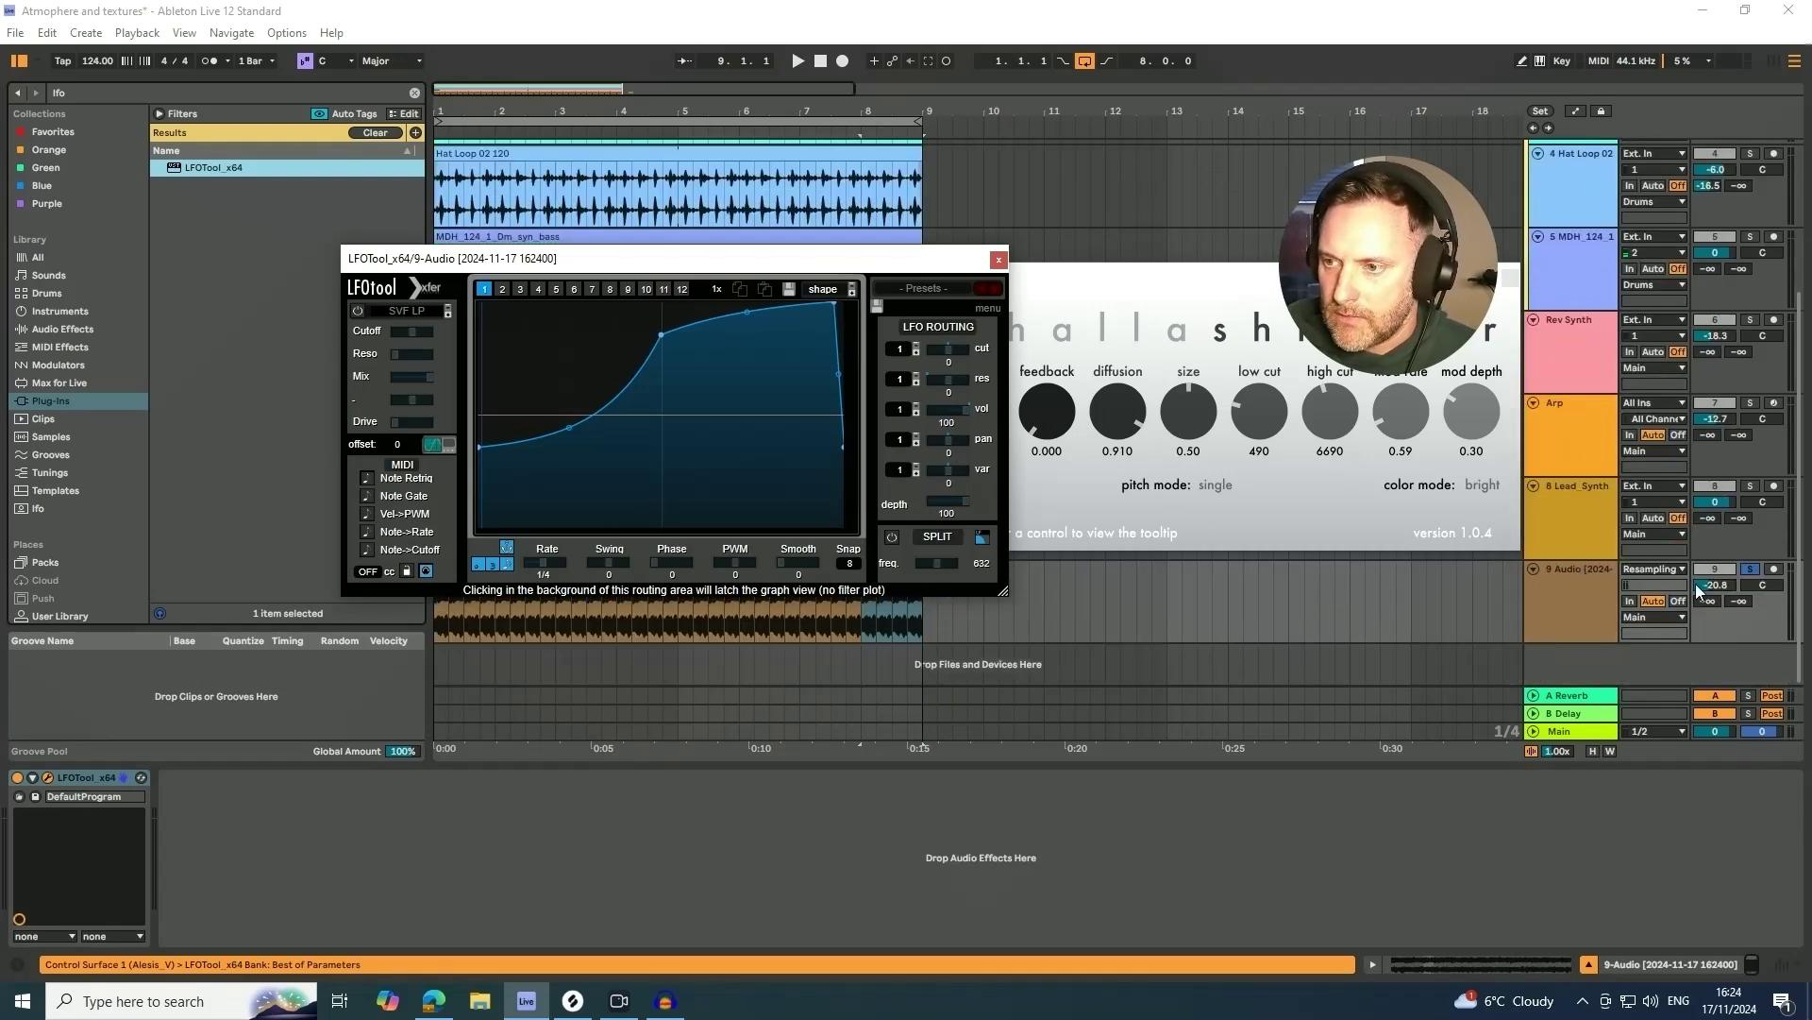
key("space")
left_click(1572, 581)
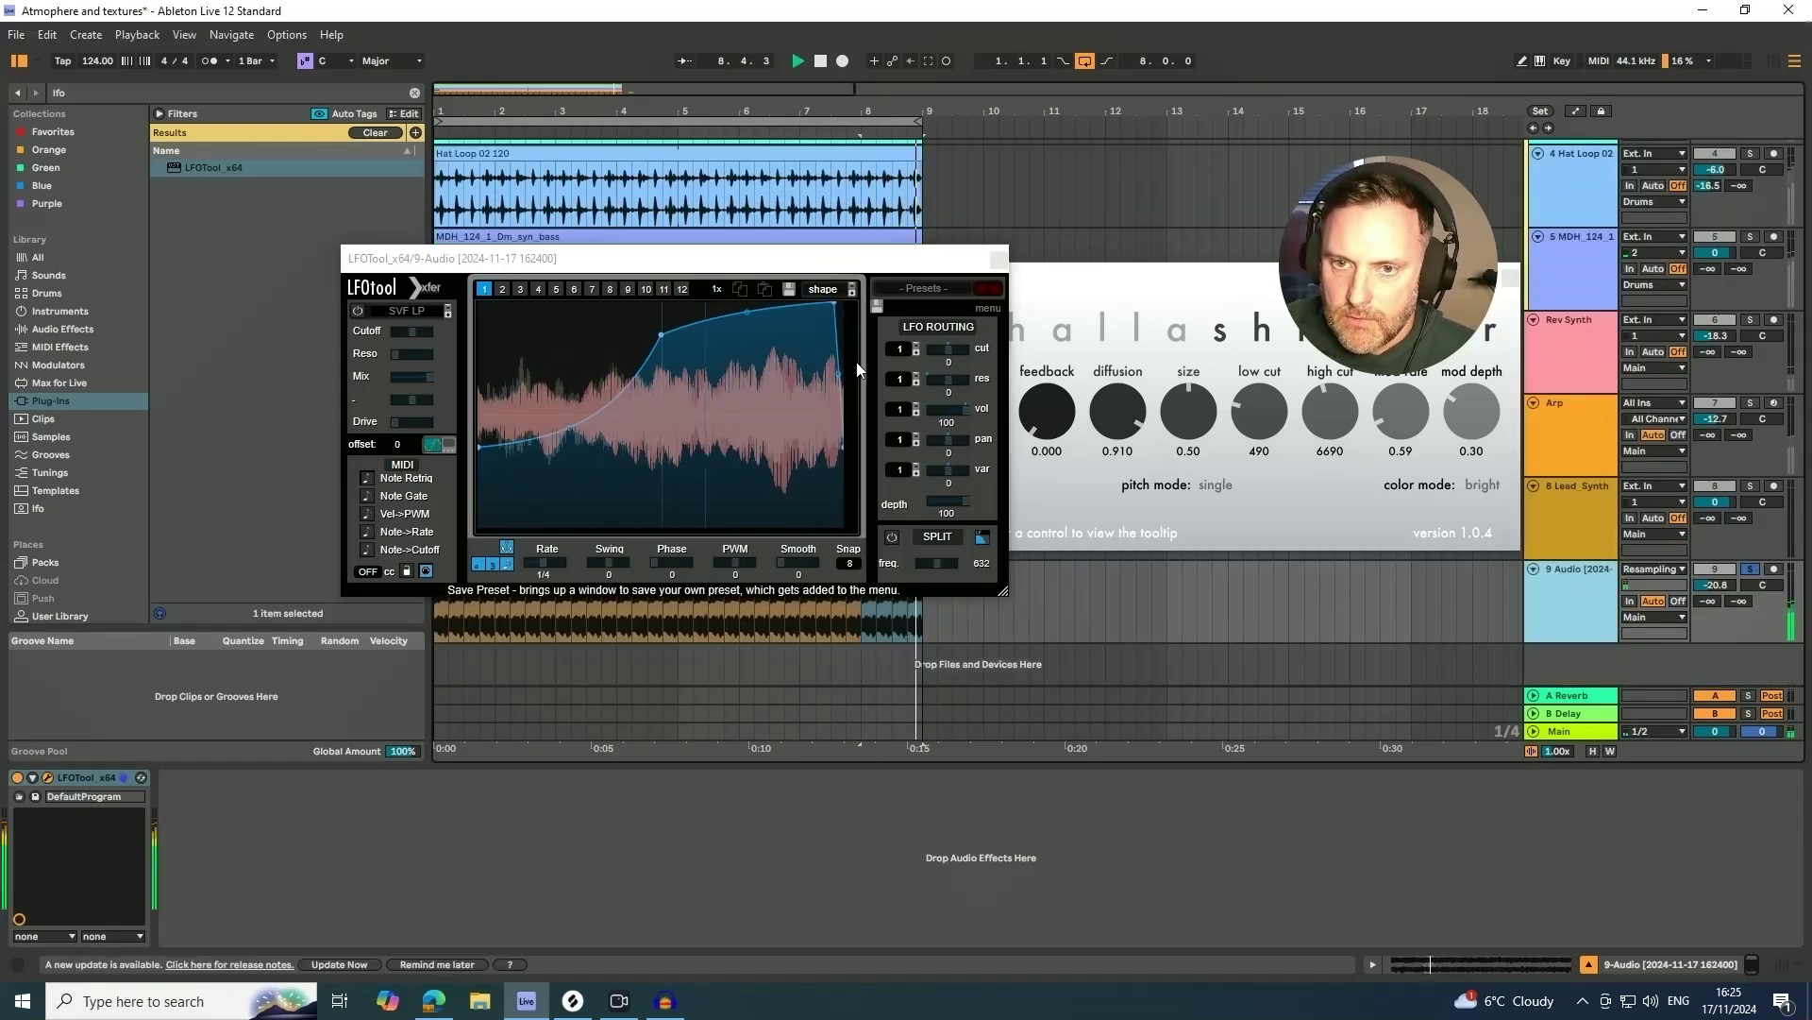
left_click_drag(483, 445, 482, 526)
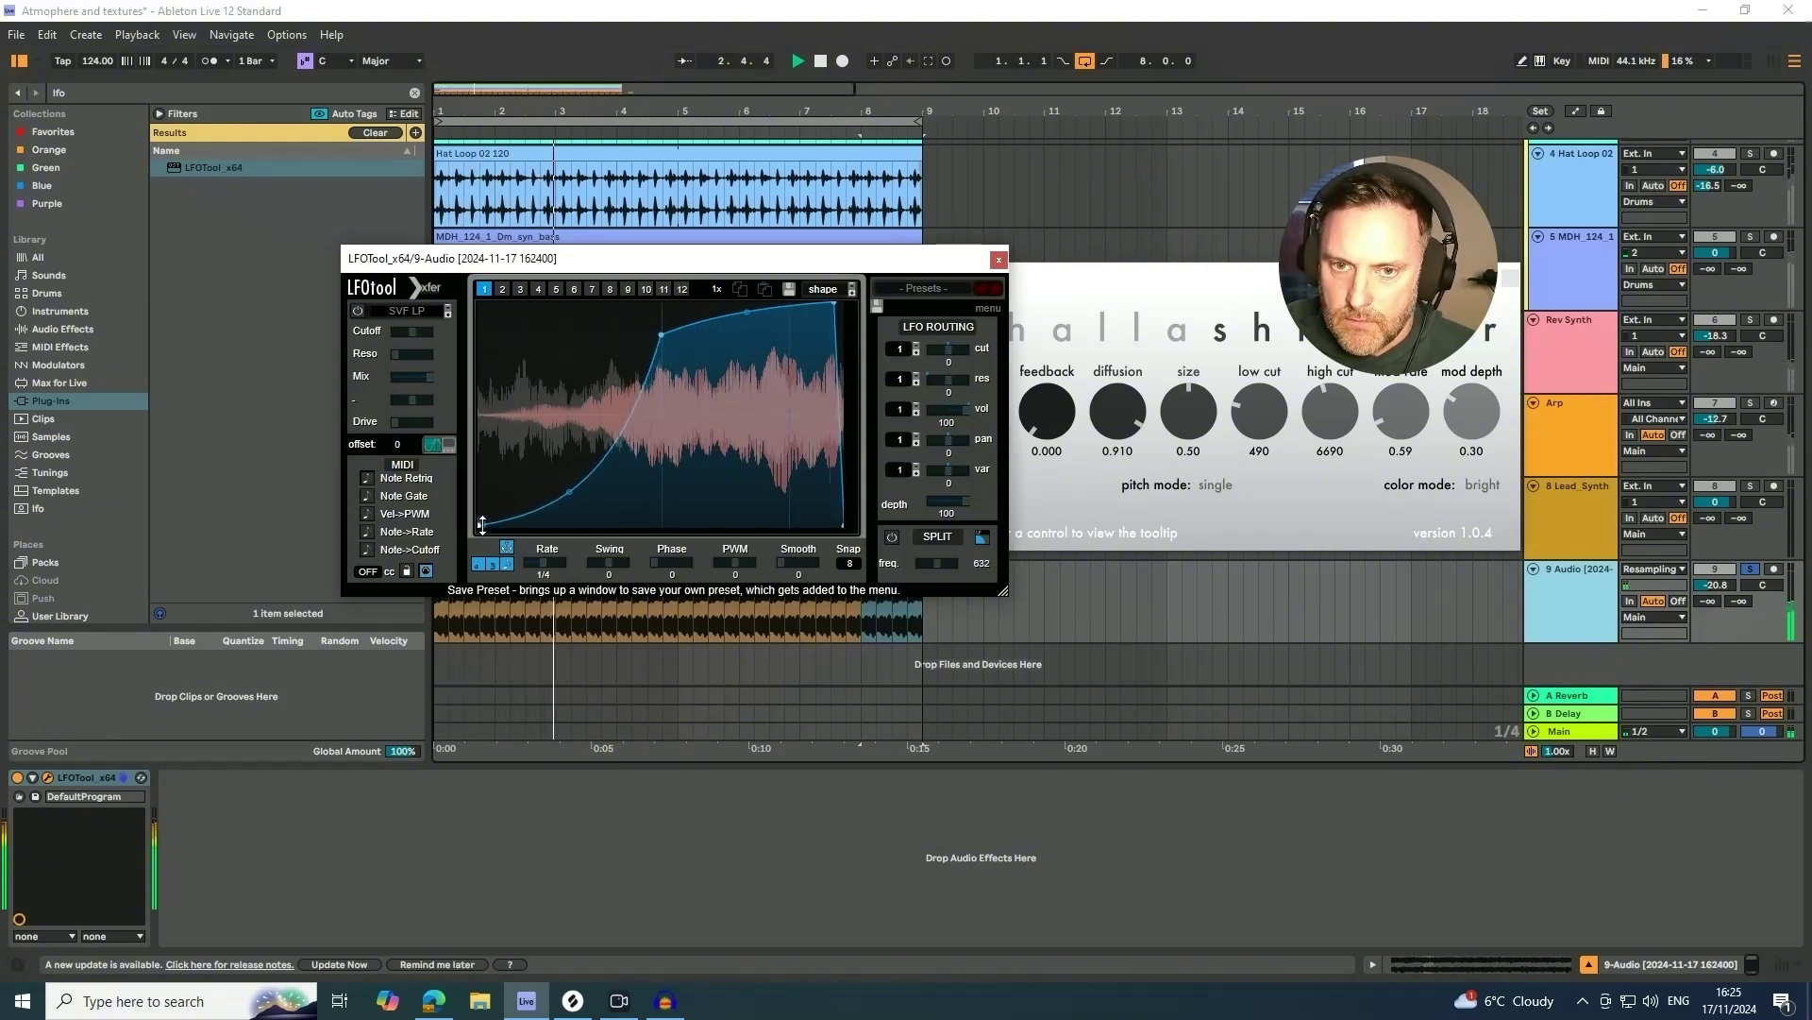
left_click_drag(834, 305, 824, 303)
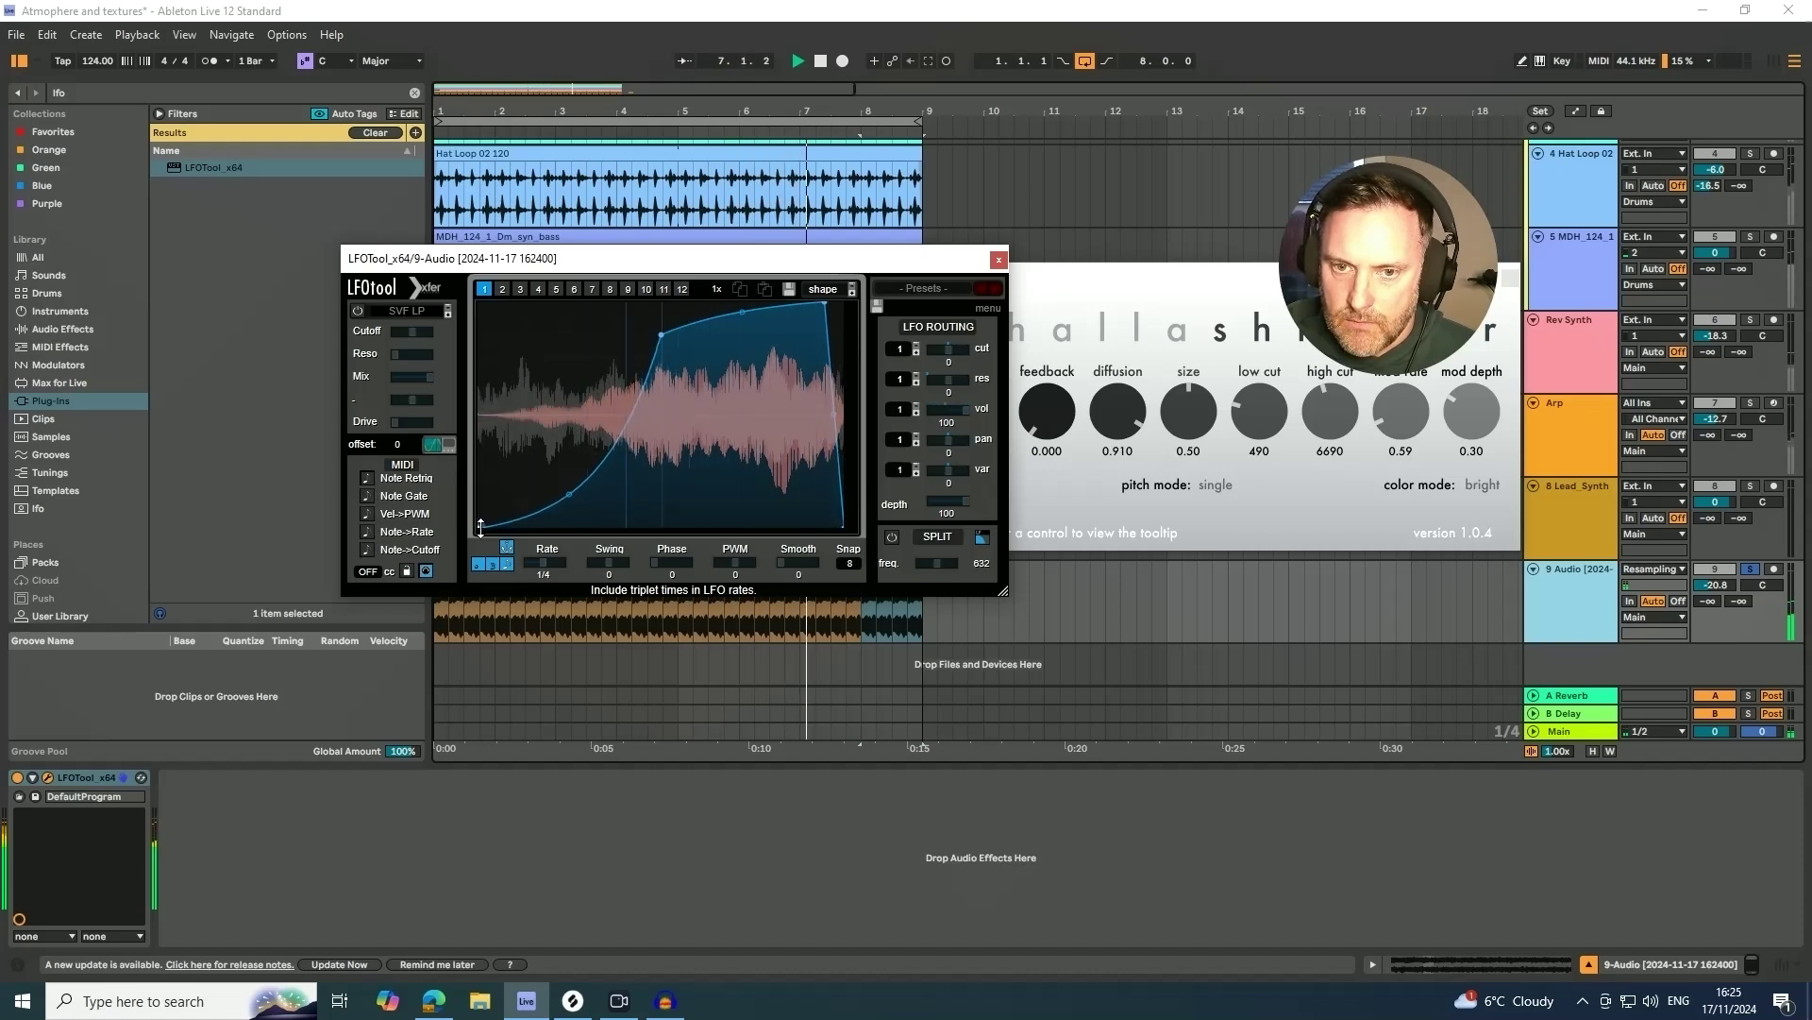
left_click(998, 259)
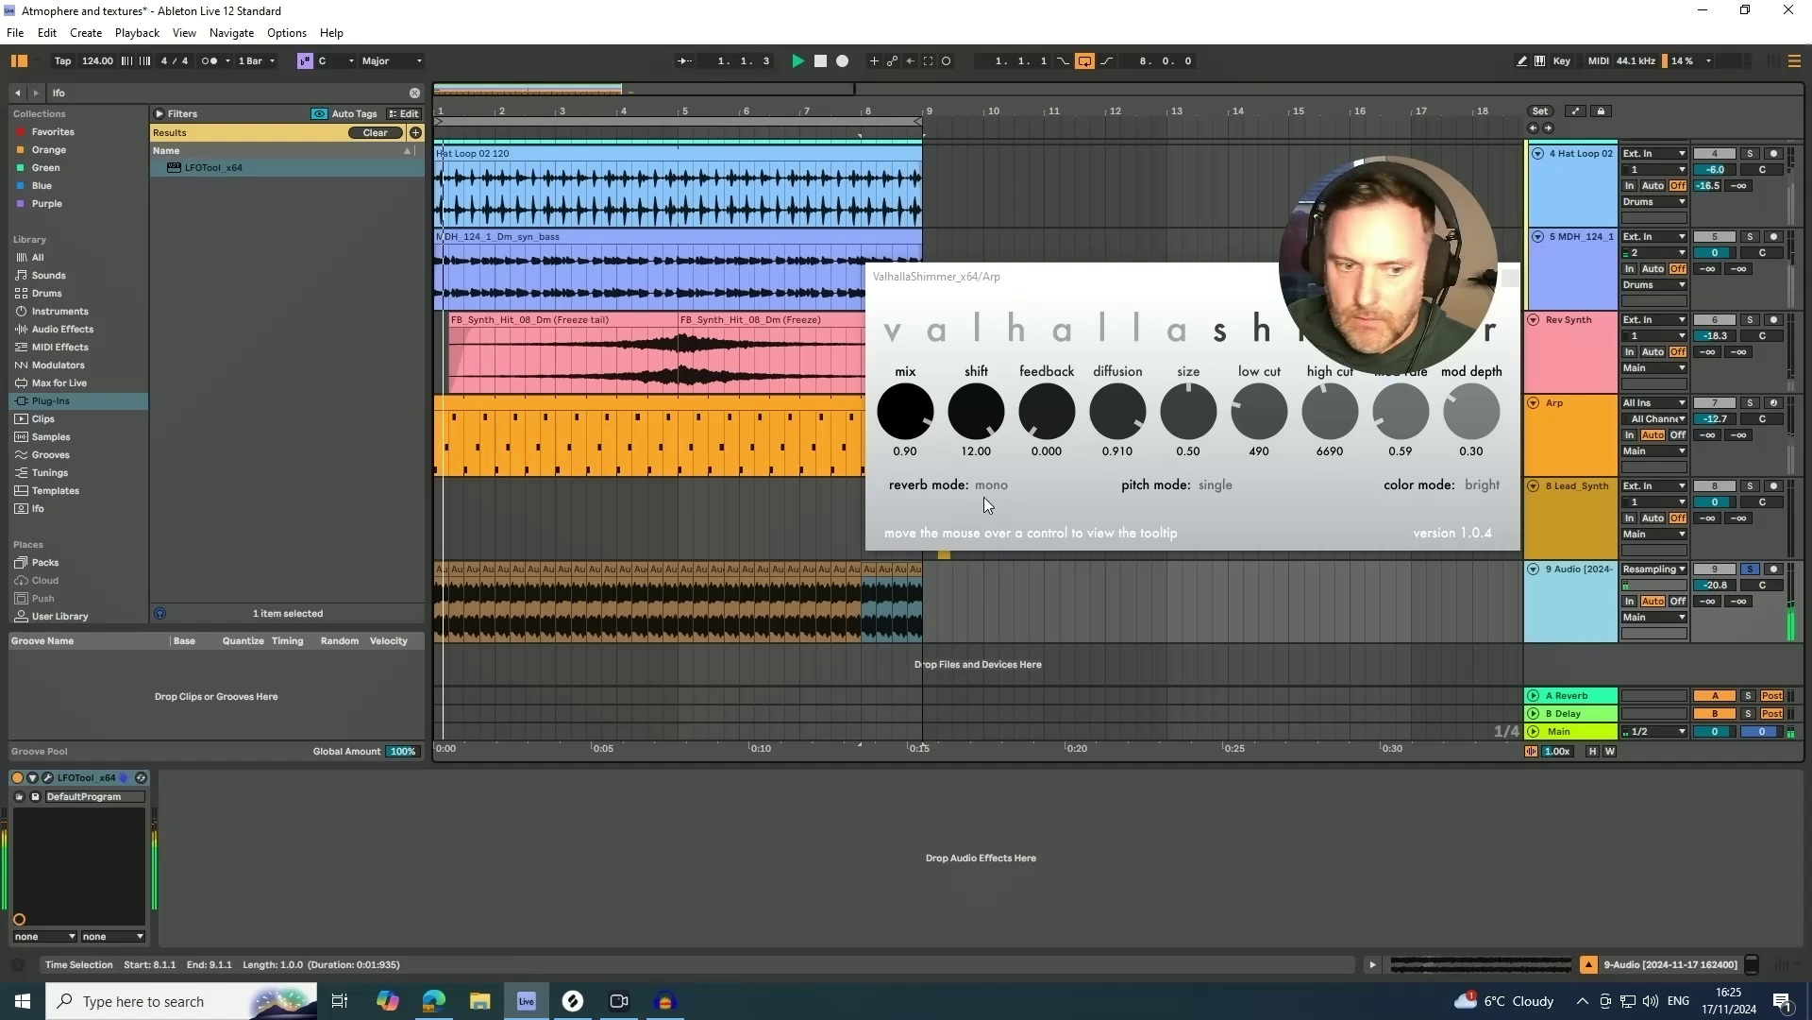
- Add EQ Eight after LFOTool on the resampled track and lower its high-cut band to 1.25 kHz
key("ctrl+f")
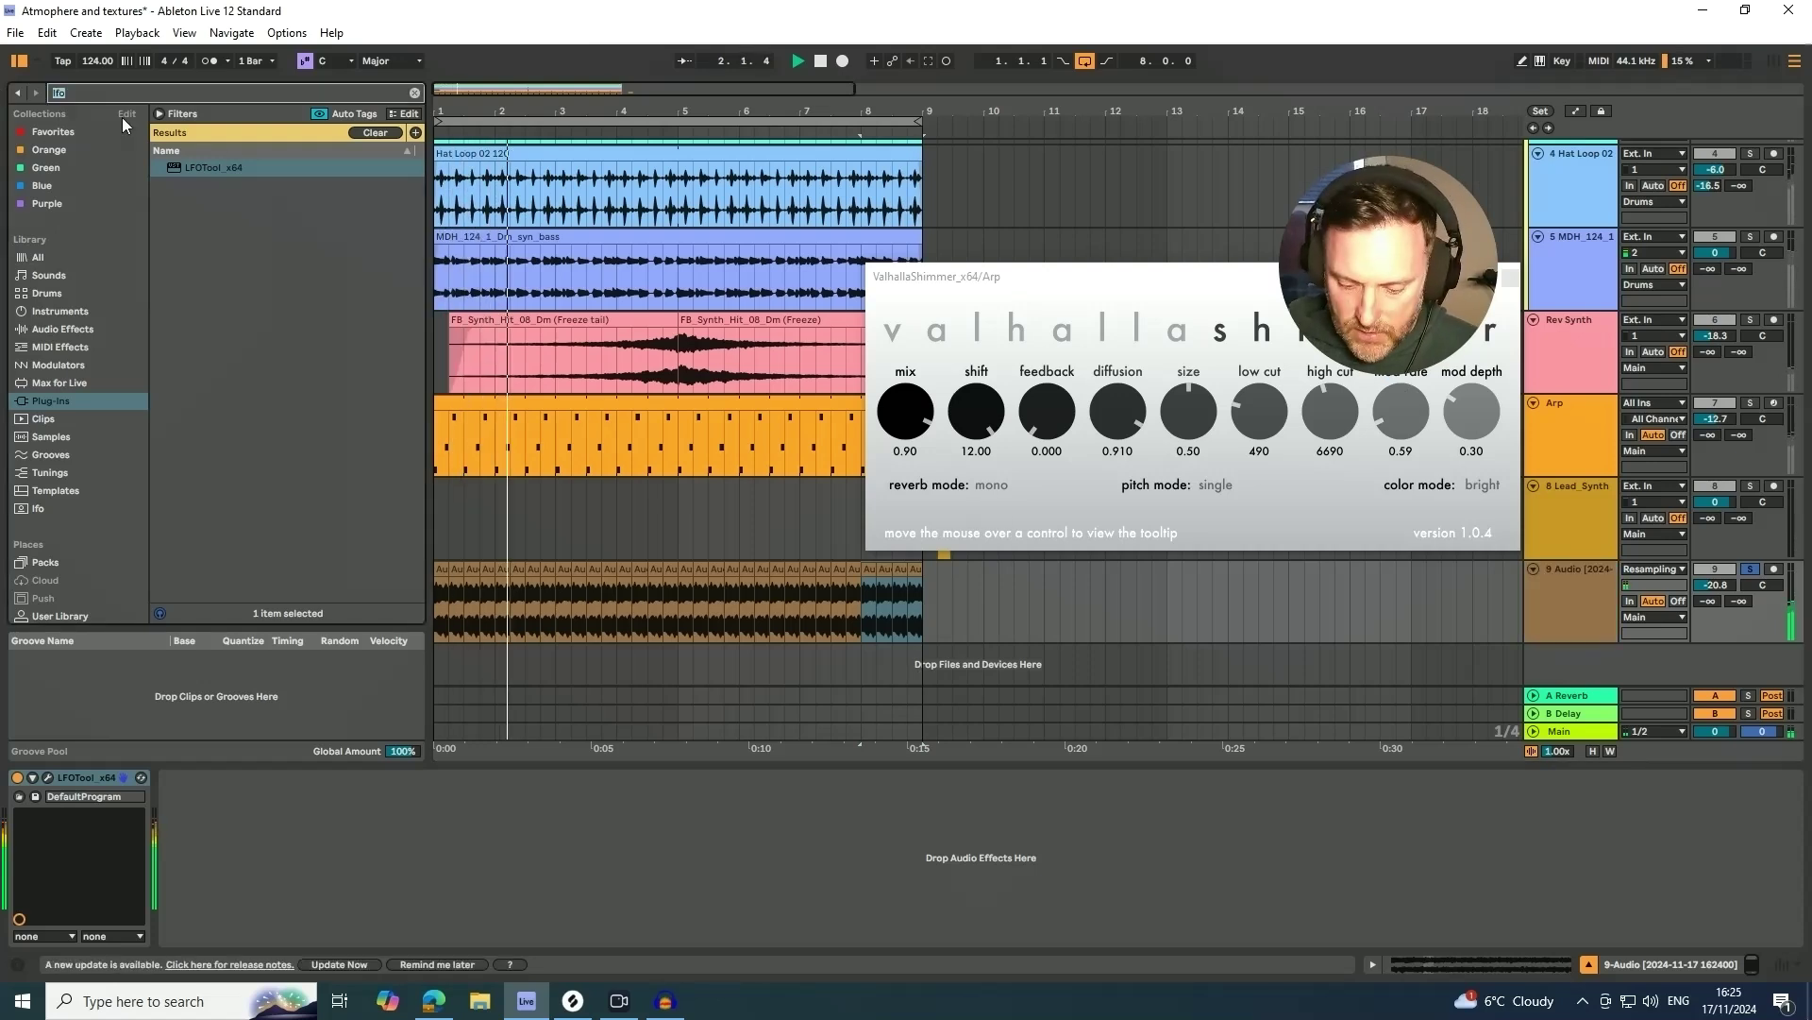
key("BackSpace")
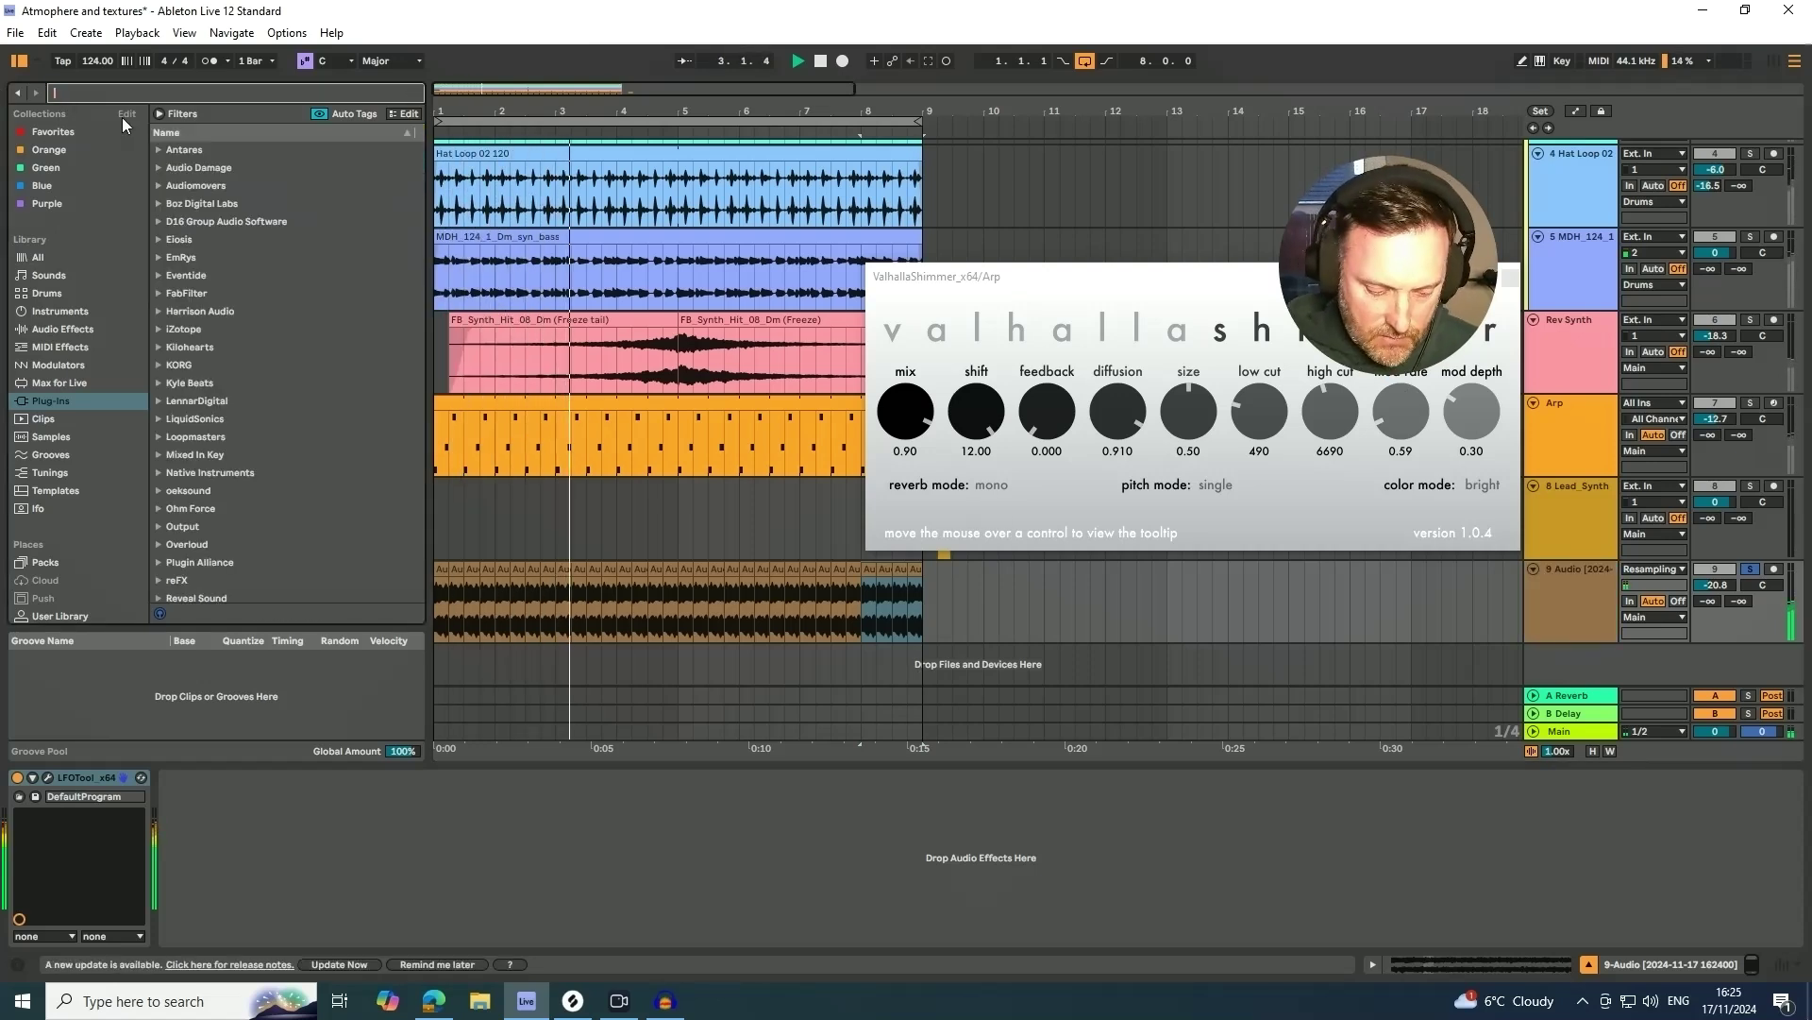
type("eq")
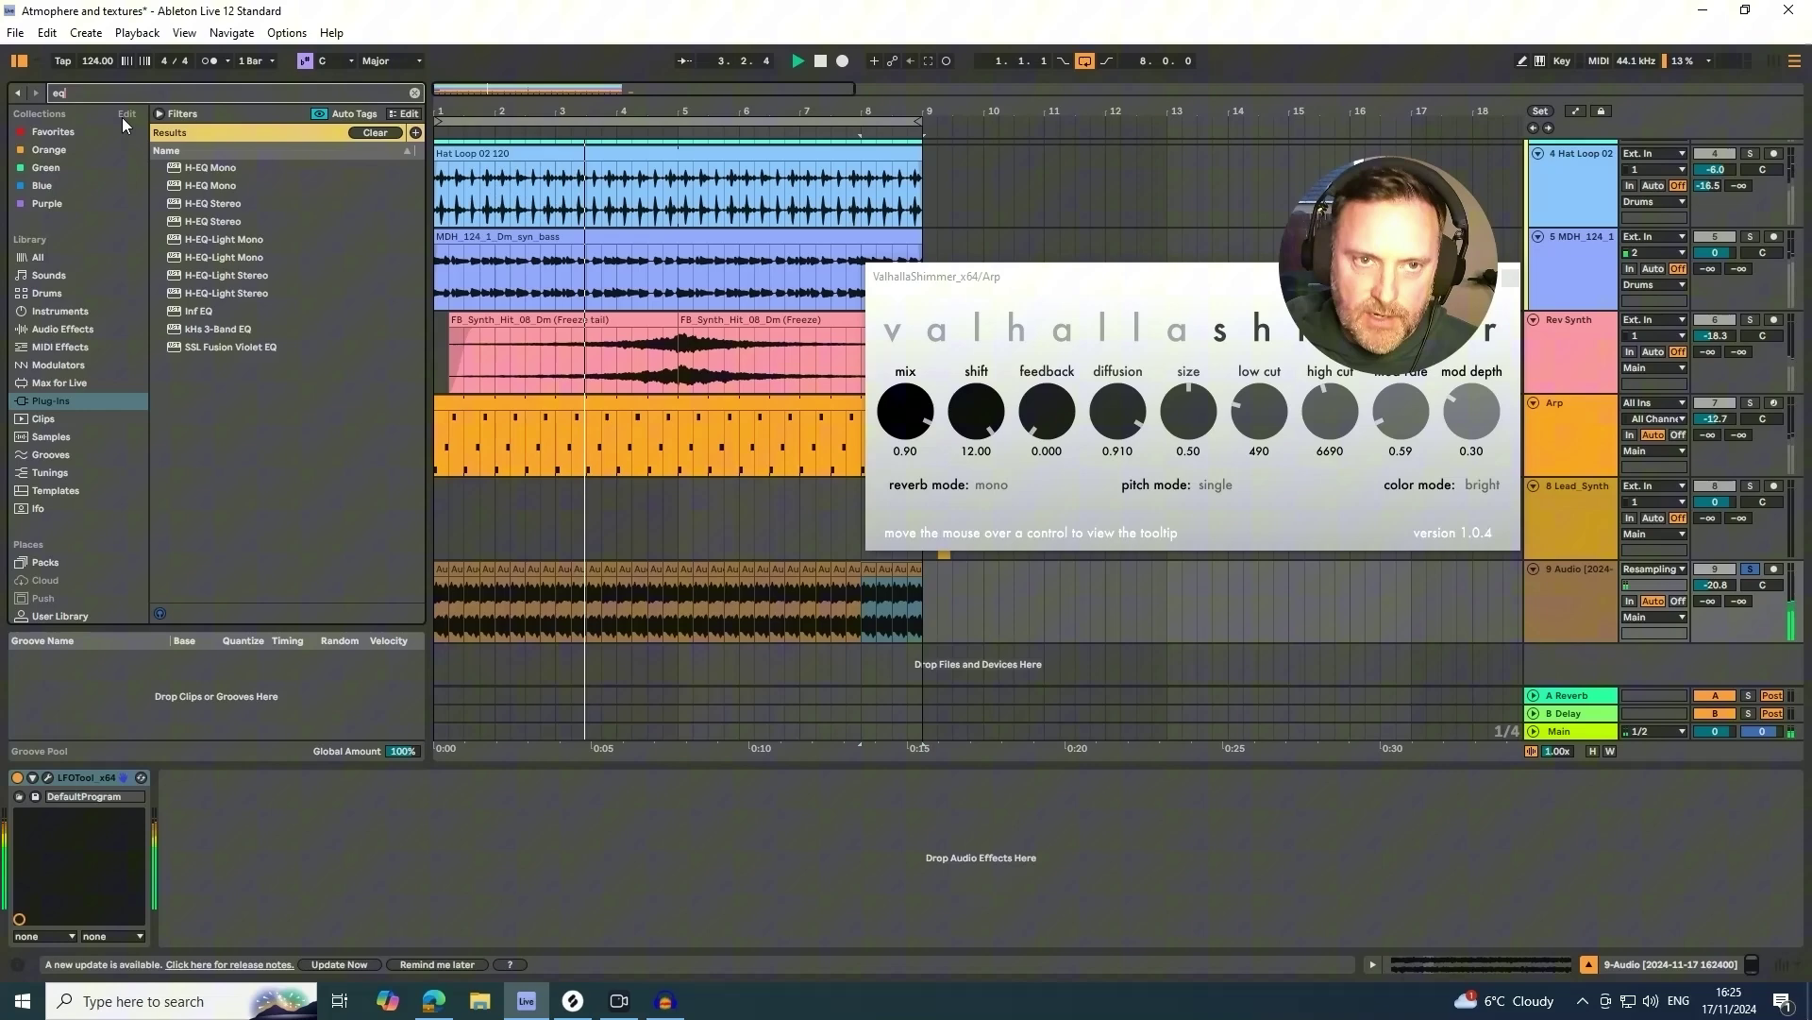
left_click(58, 329)
left_click(204, 278)
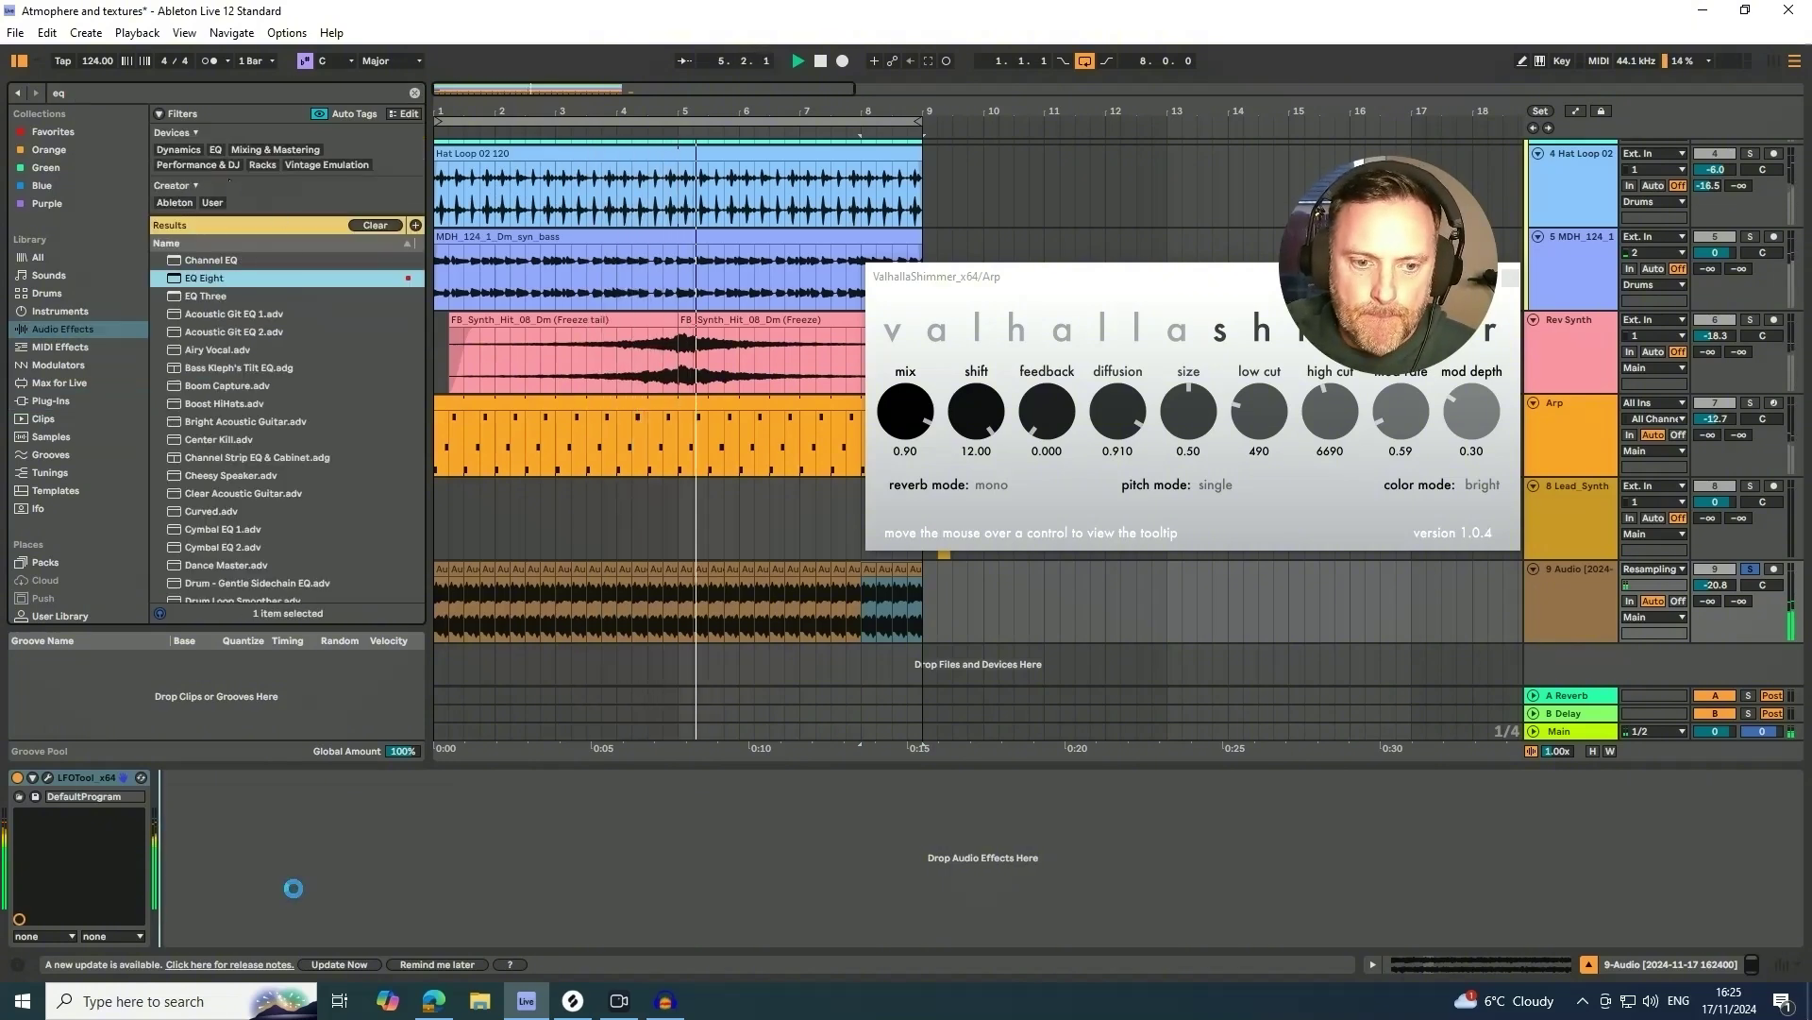
left_click_drag(293, 887, 292, 887)
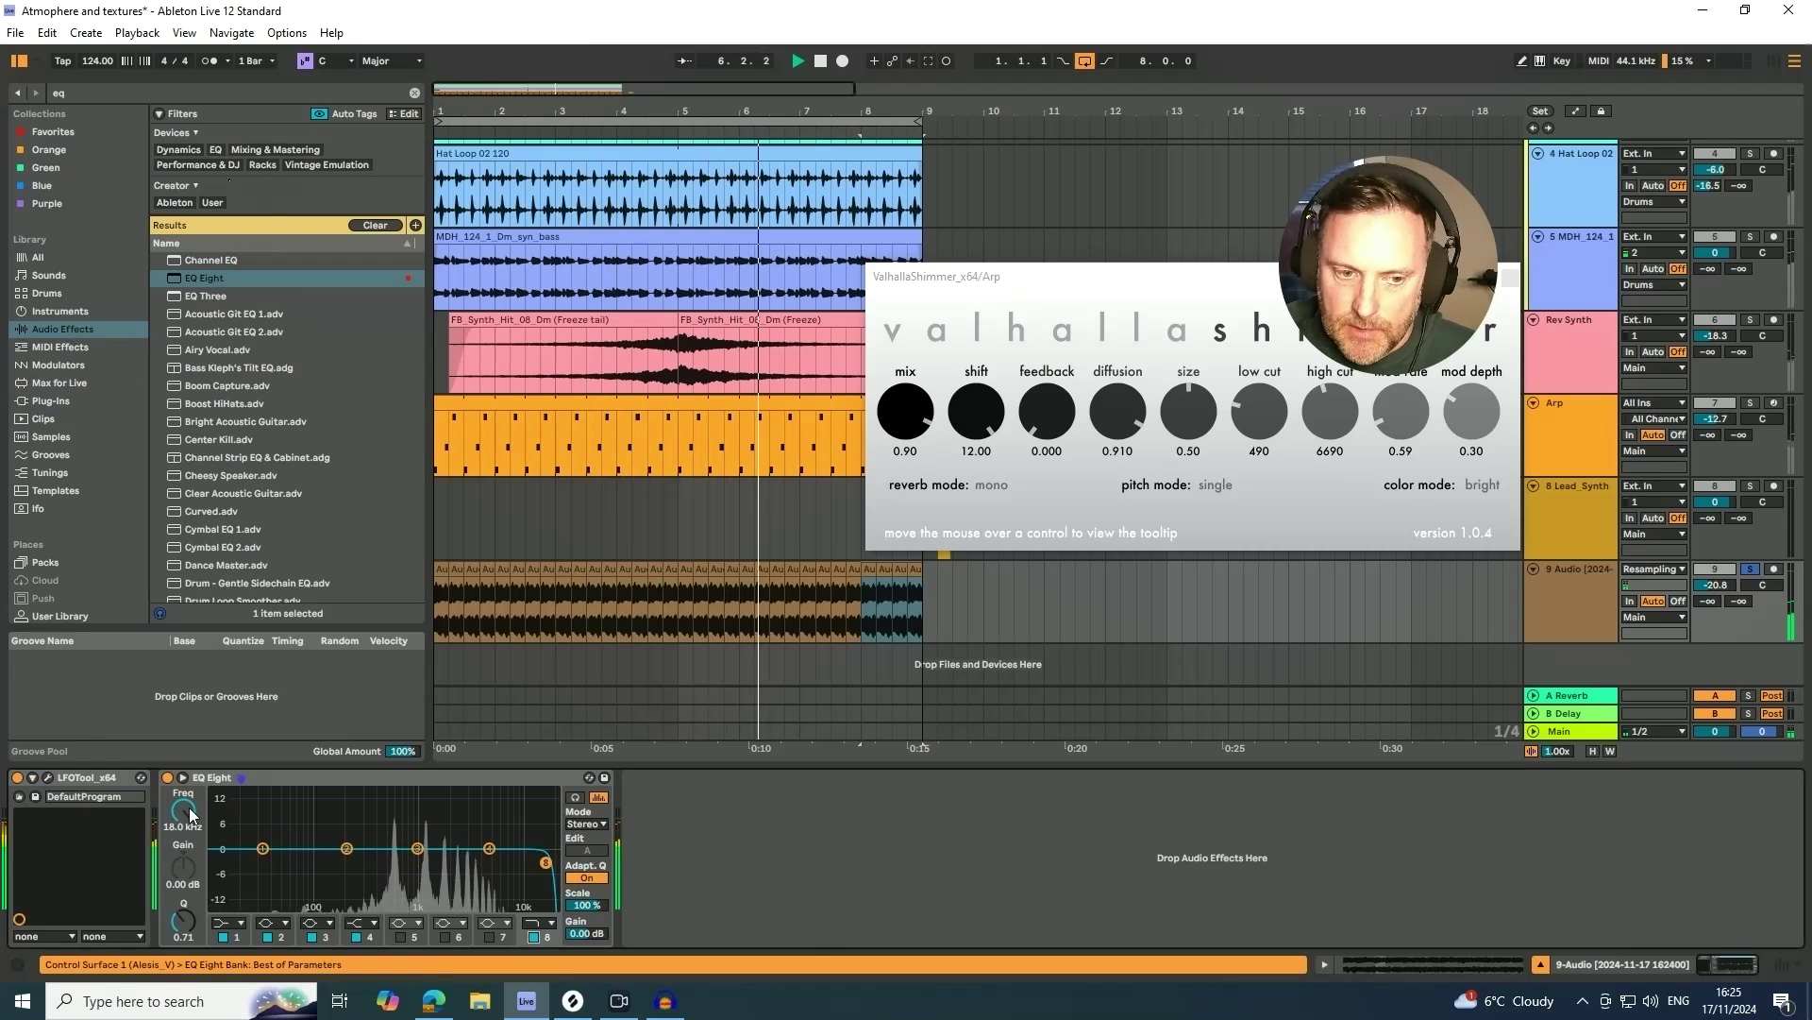
left_click_drag(189, 815, 189, 846)
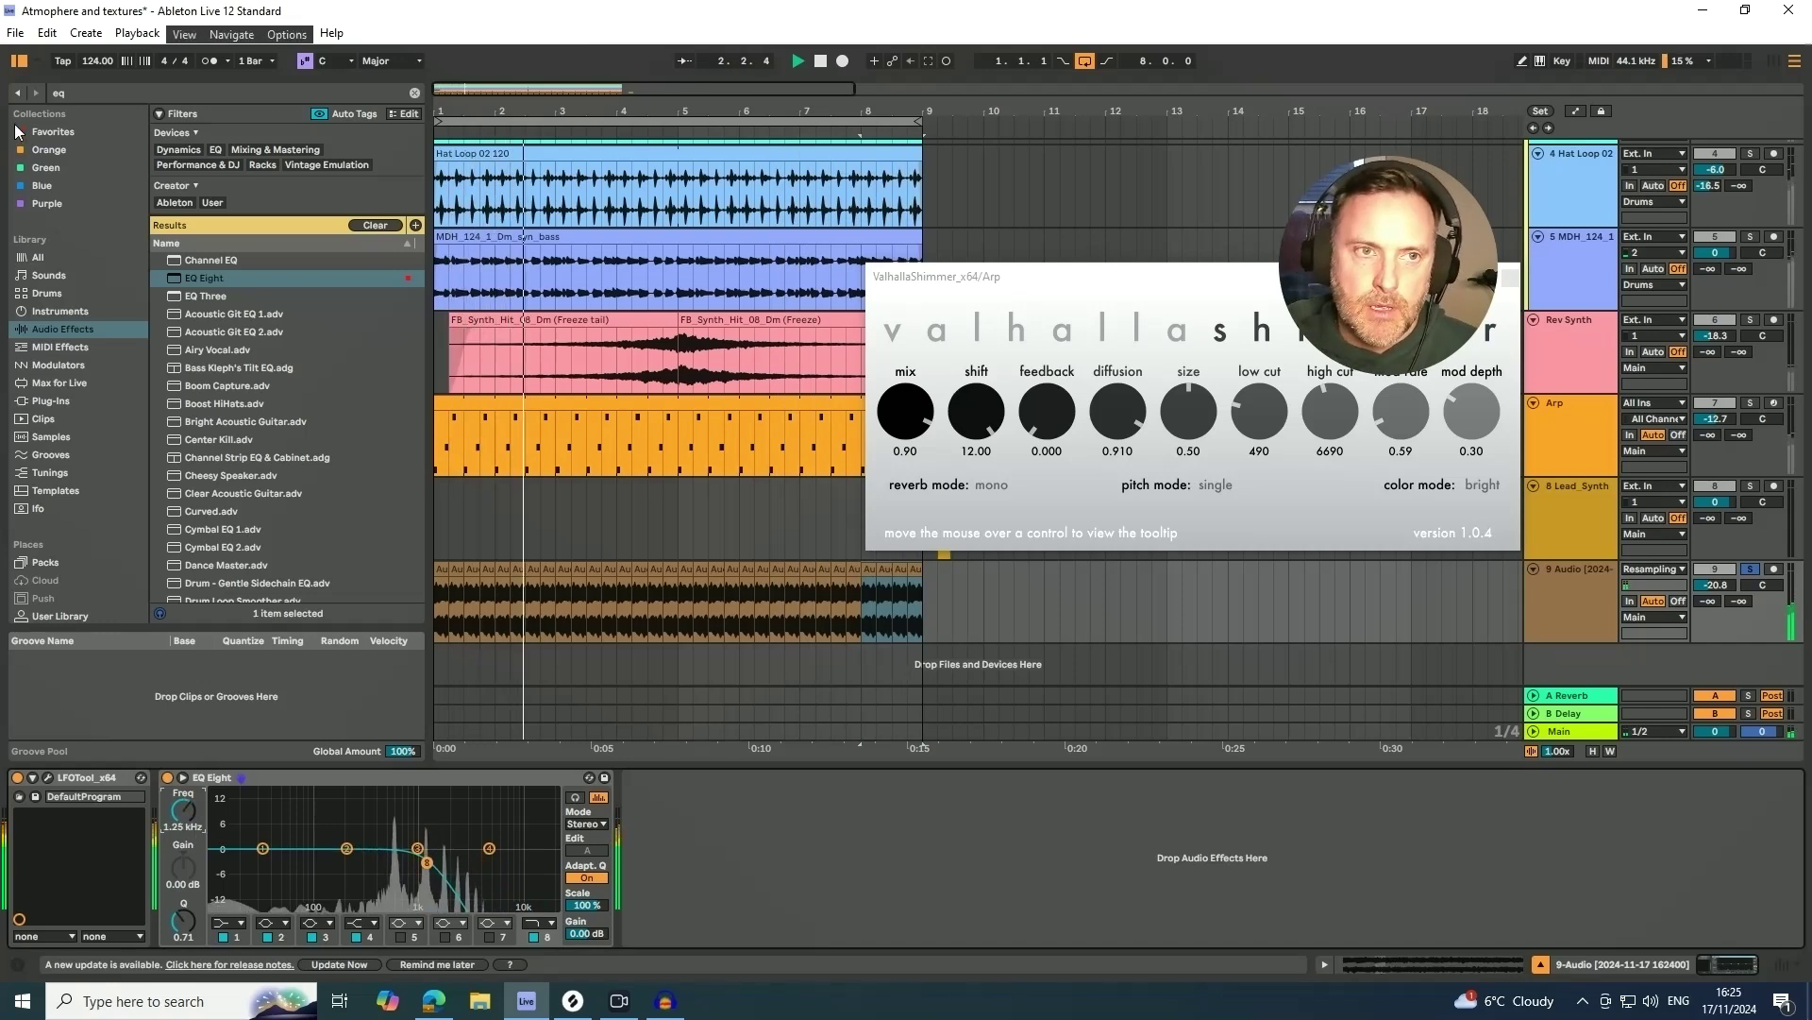
- Add Auto Pan after EQ Eight with an amount of 69.8 % and a rate of 3.03 Hz
left_click(88, 95)
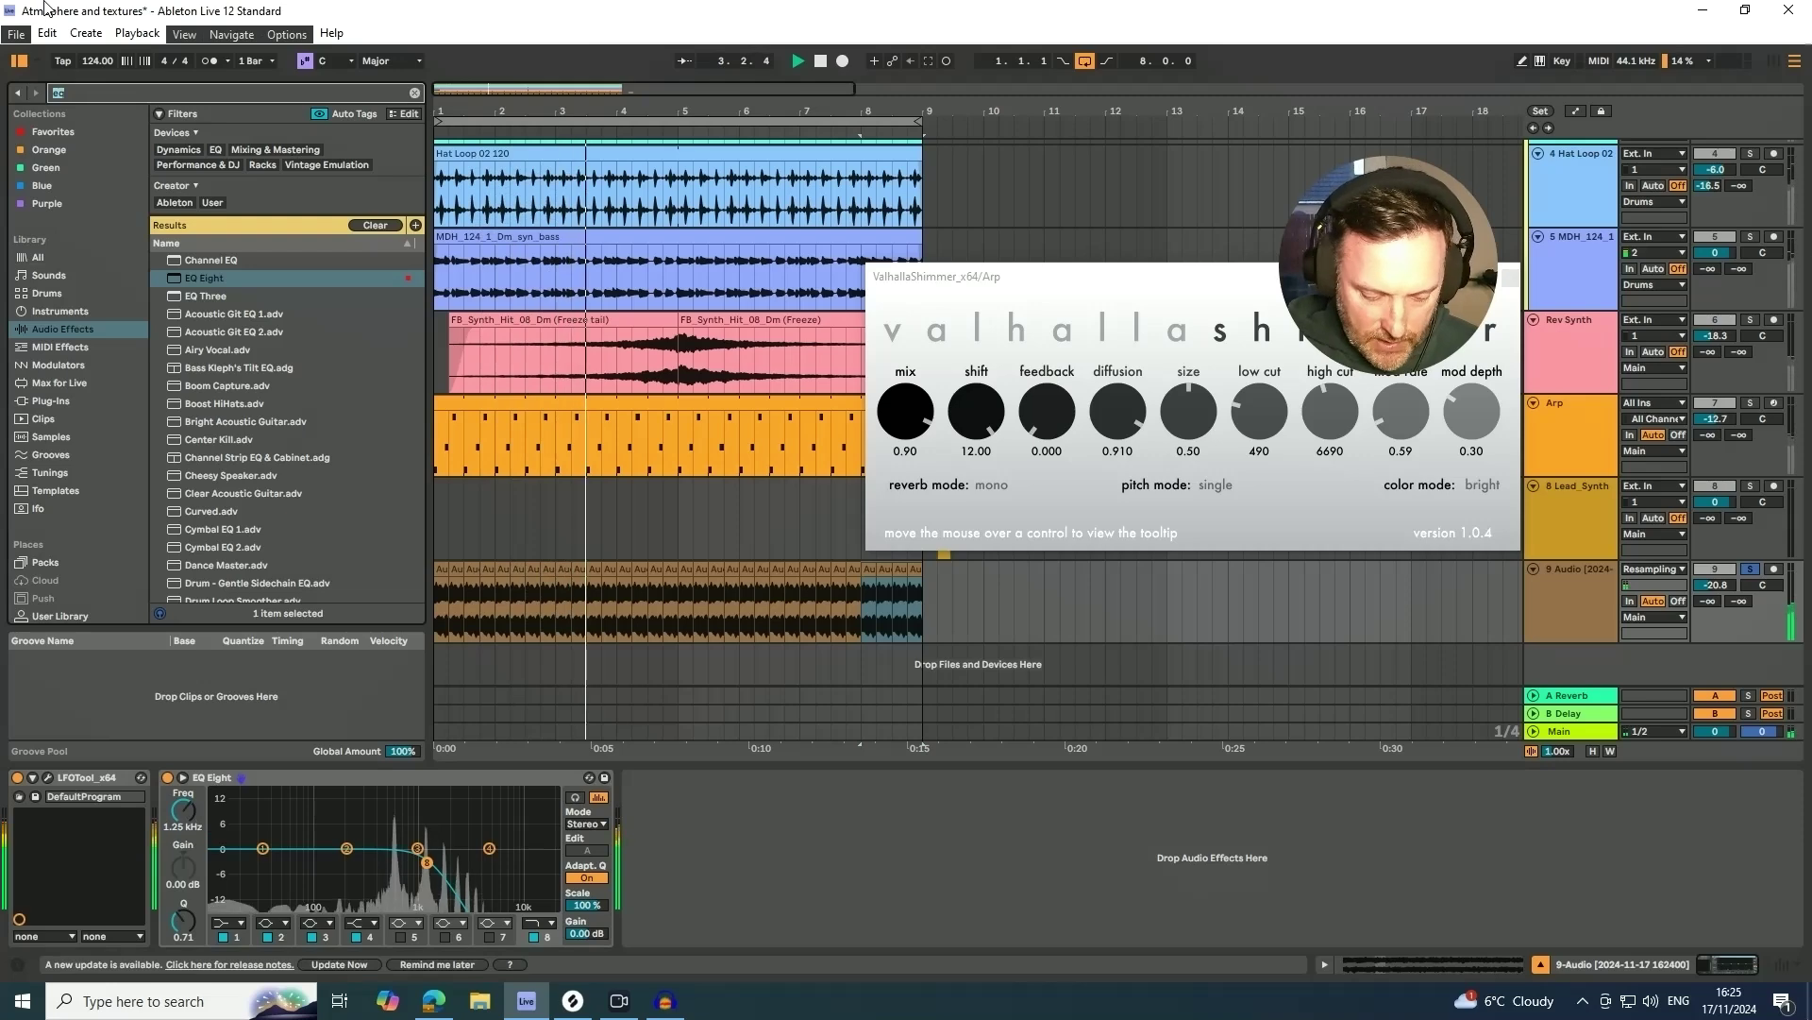
type("auto")
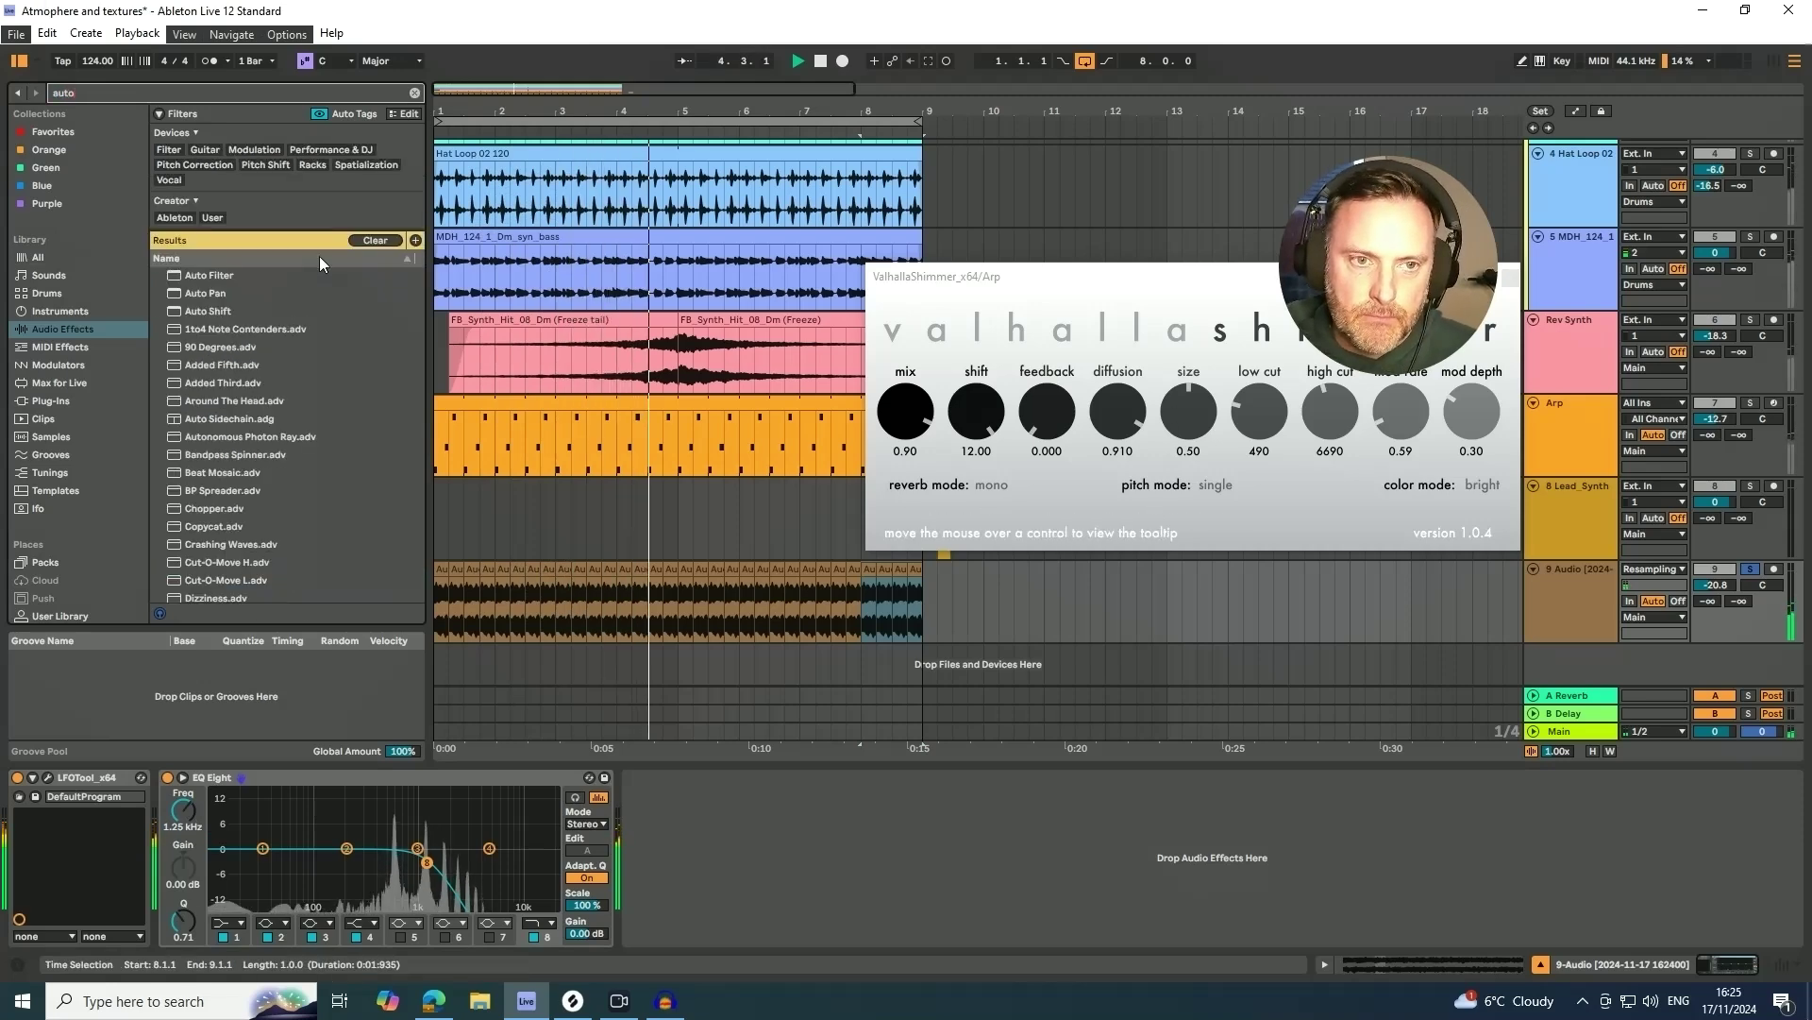
left_click(205, 293)
left_click_drag(570, 725, 645, 794)
left_click_drag(681, 884, 681, 856)
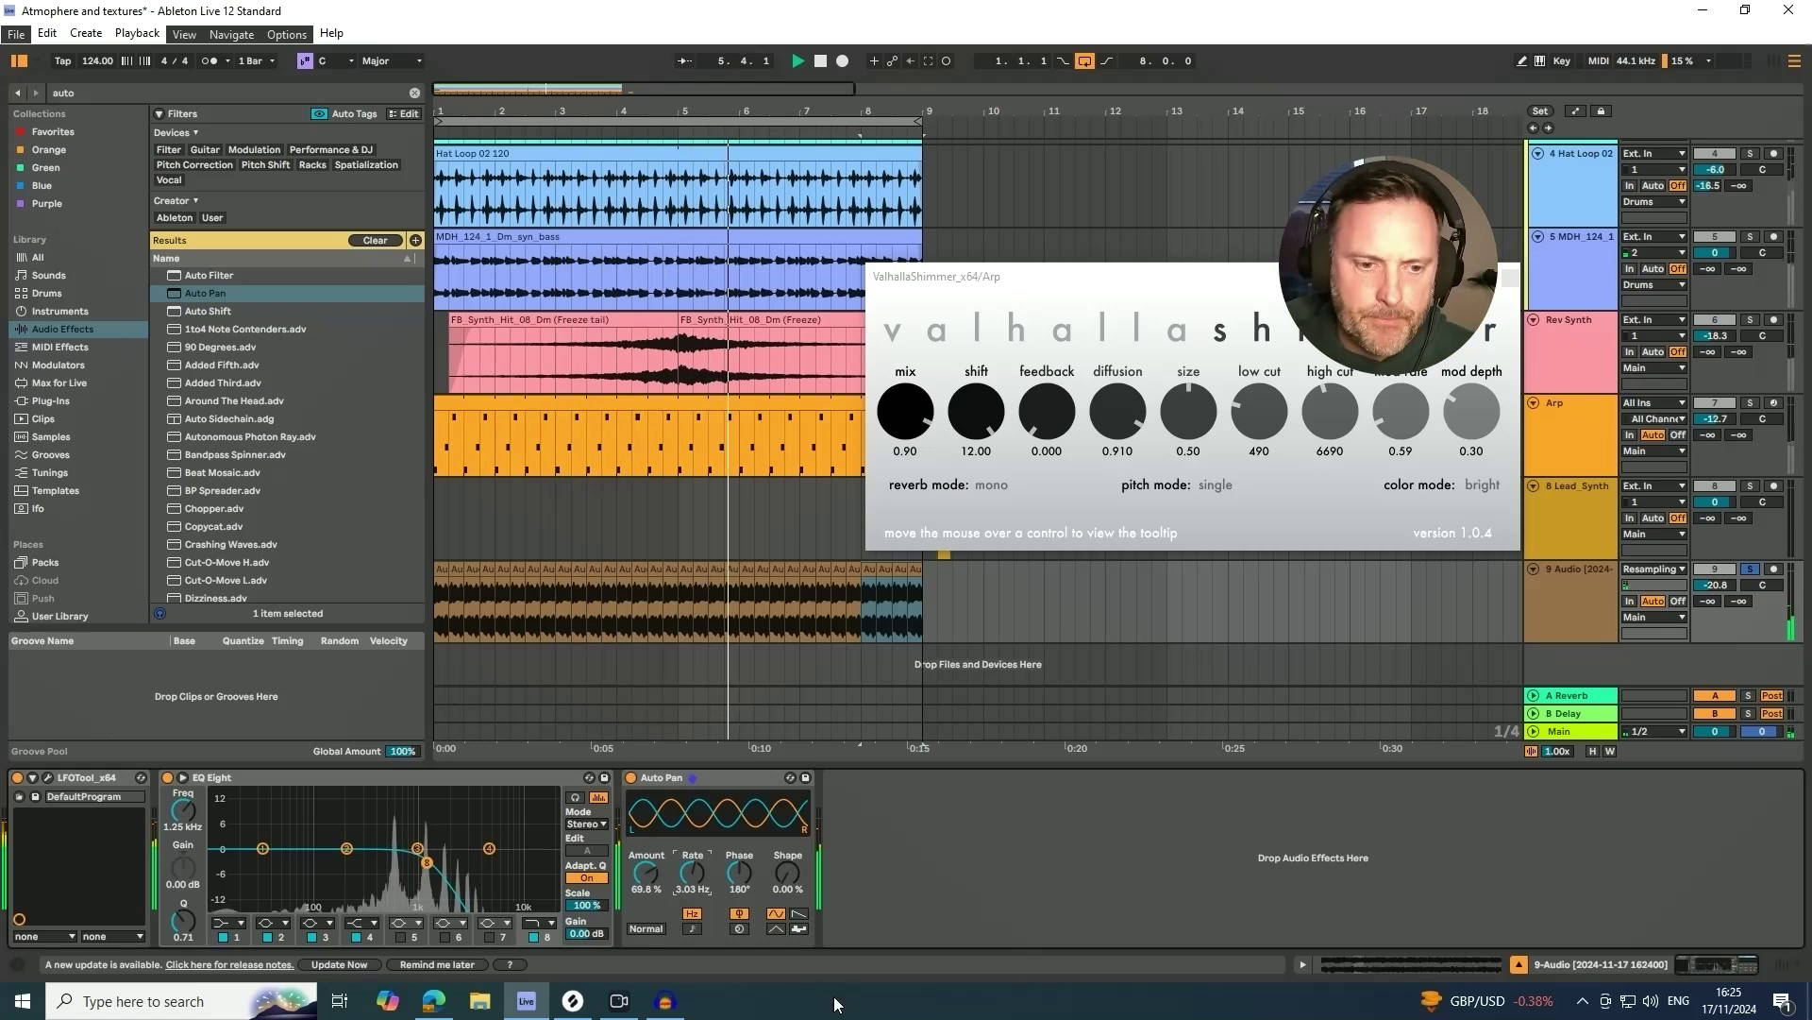
- Turn EQ Eight's first band into a low cut at 563 Hz, and close the ValhallaShimmer window
left_click(227, 922)
left_click(233, 828)
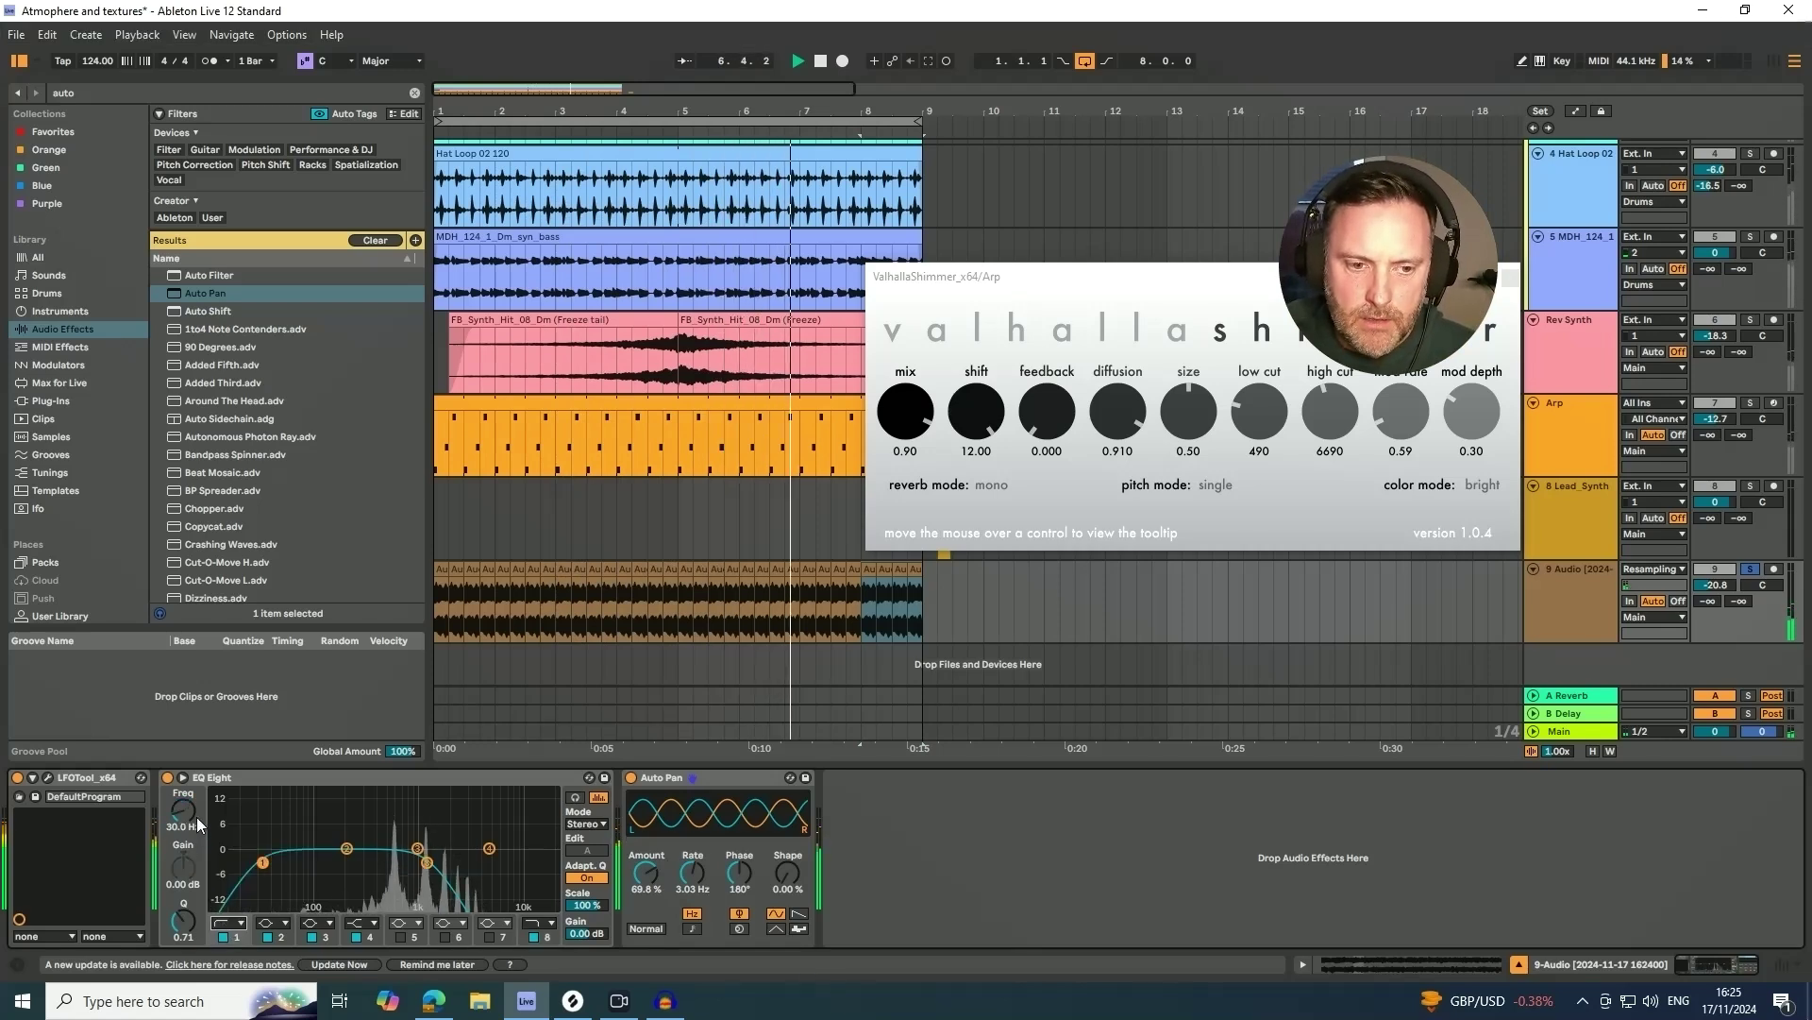
left_click_drag(184, 813, 184, 739)
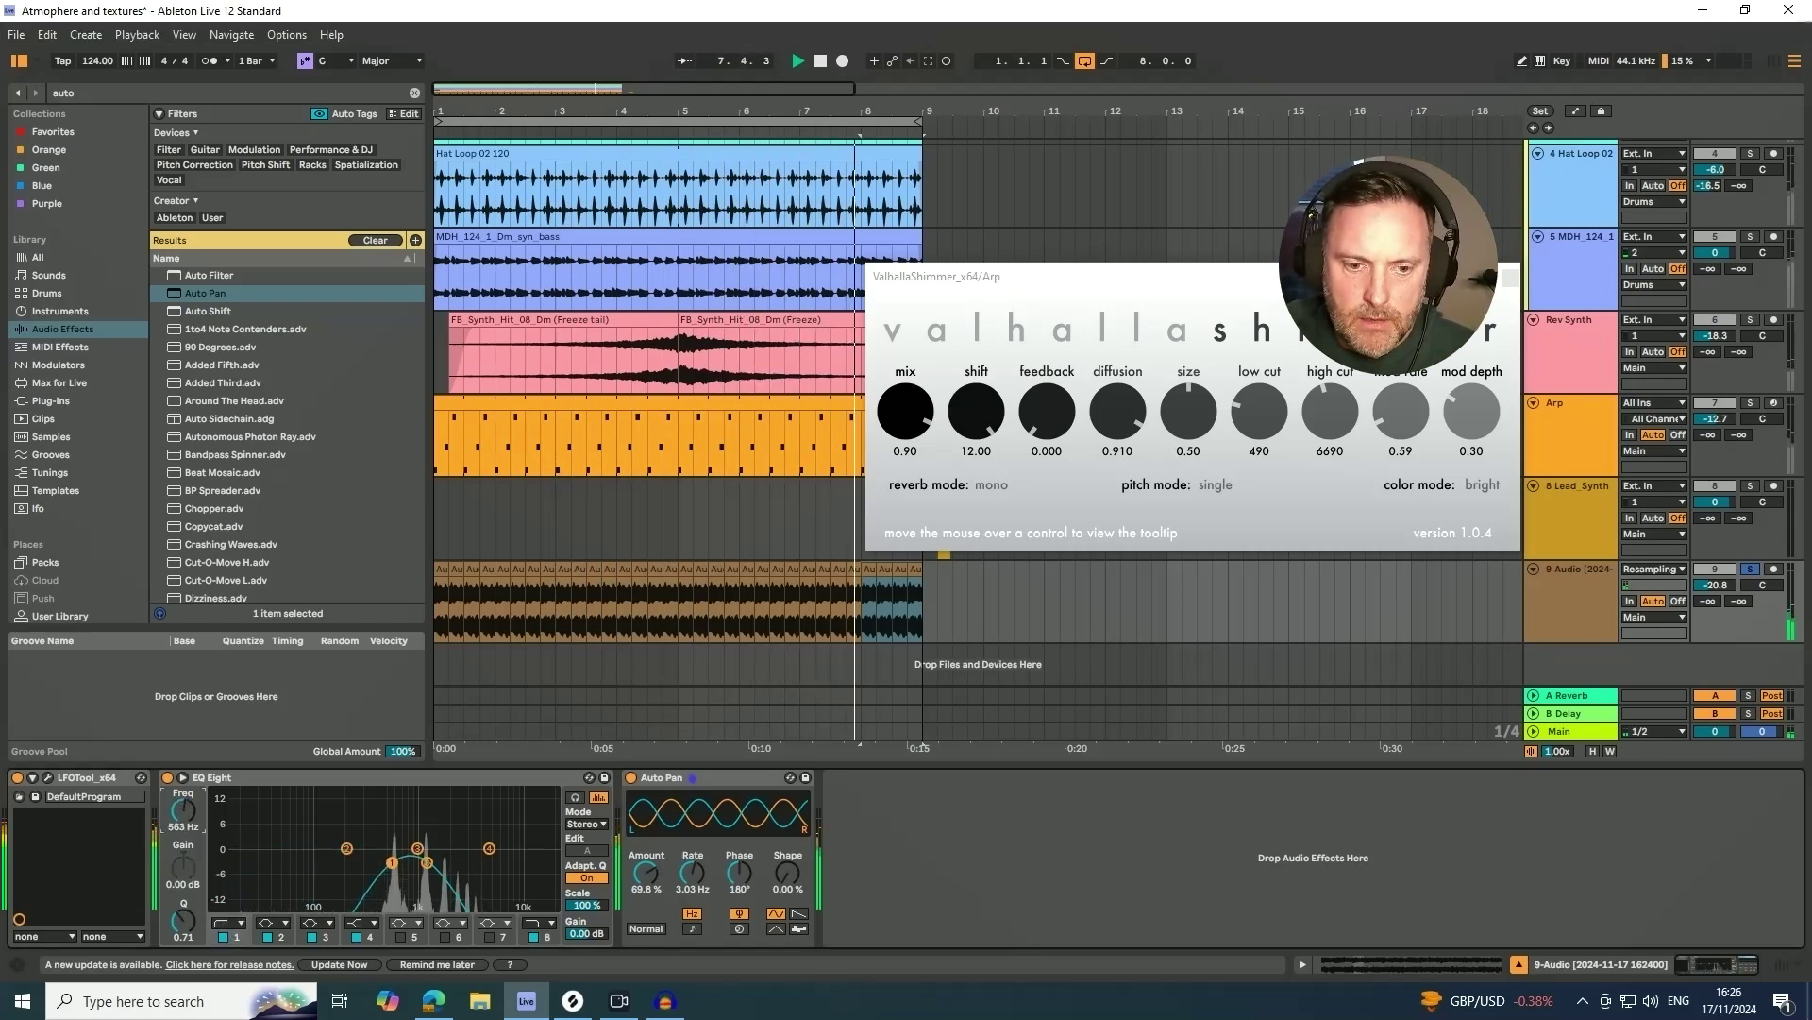
left_click(1512, 279)
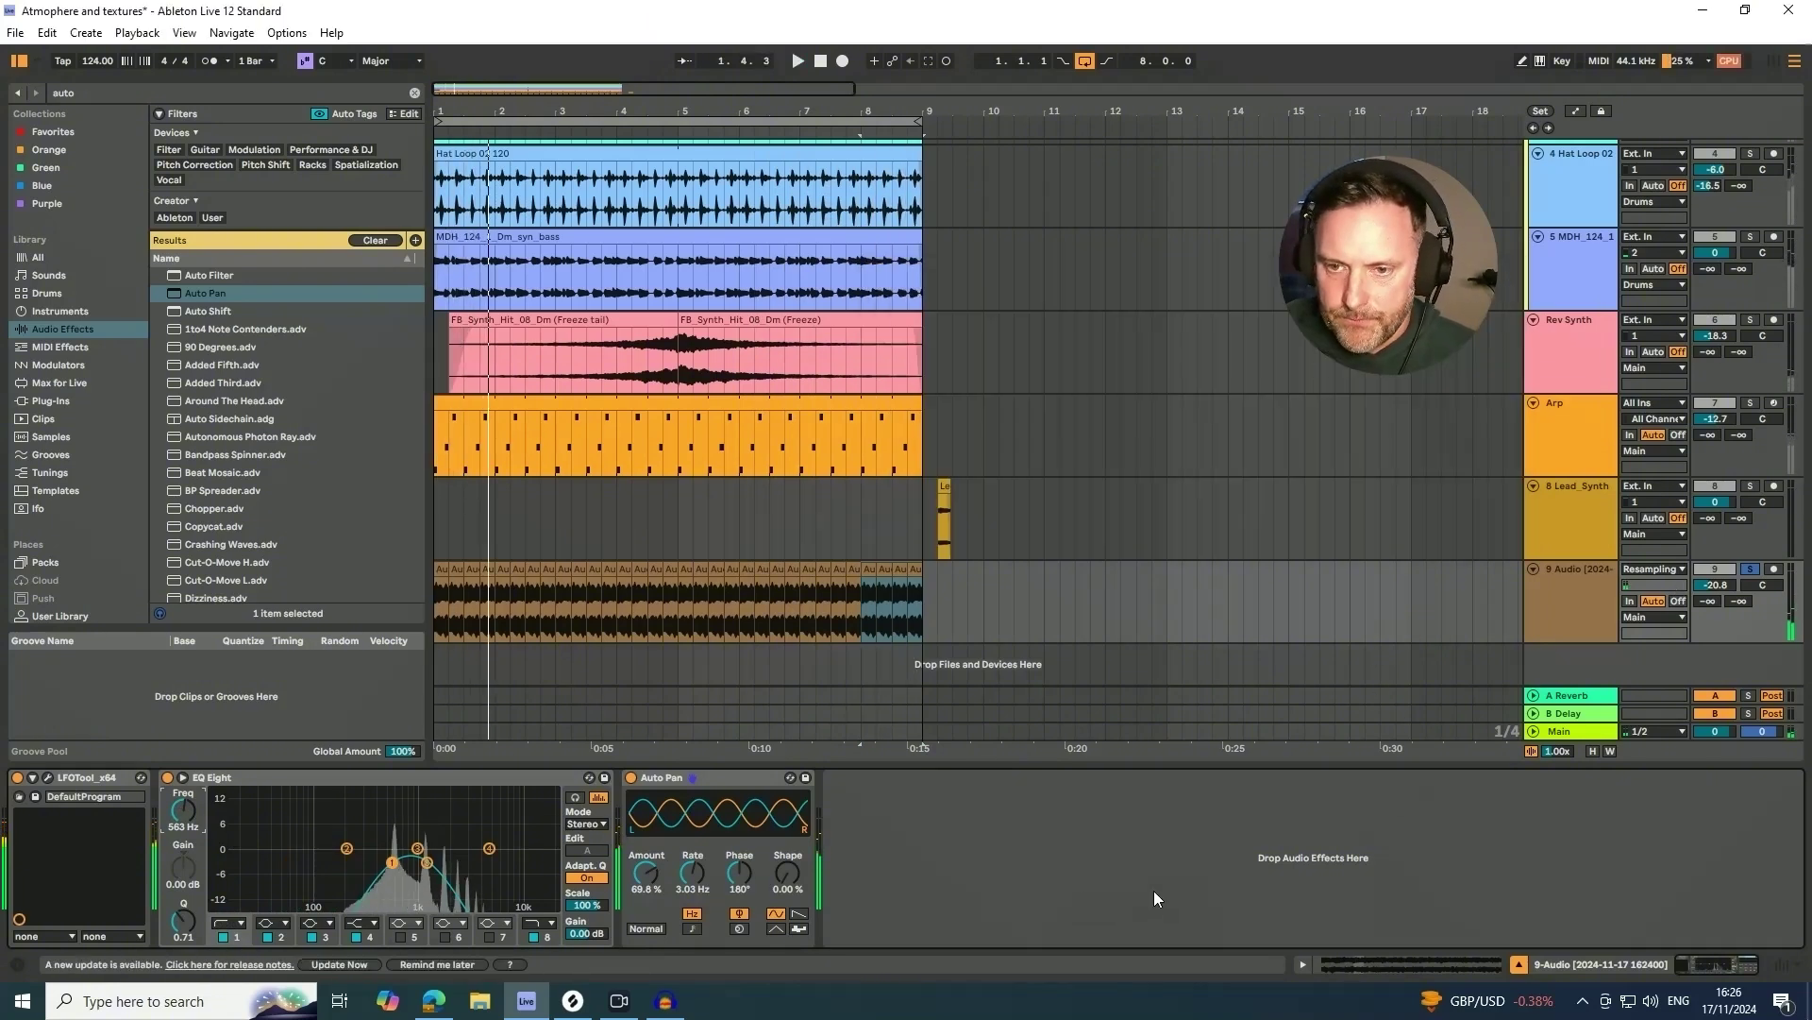
- Move the Lead_Synth track below the resampled audio track and delete it
left_click(1578, 525)
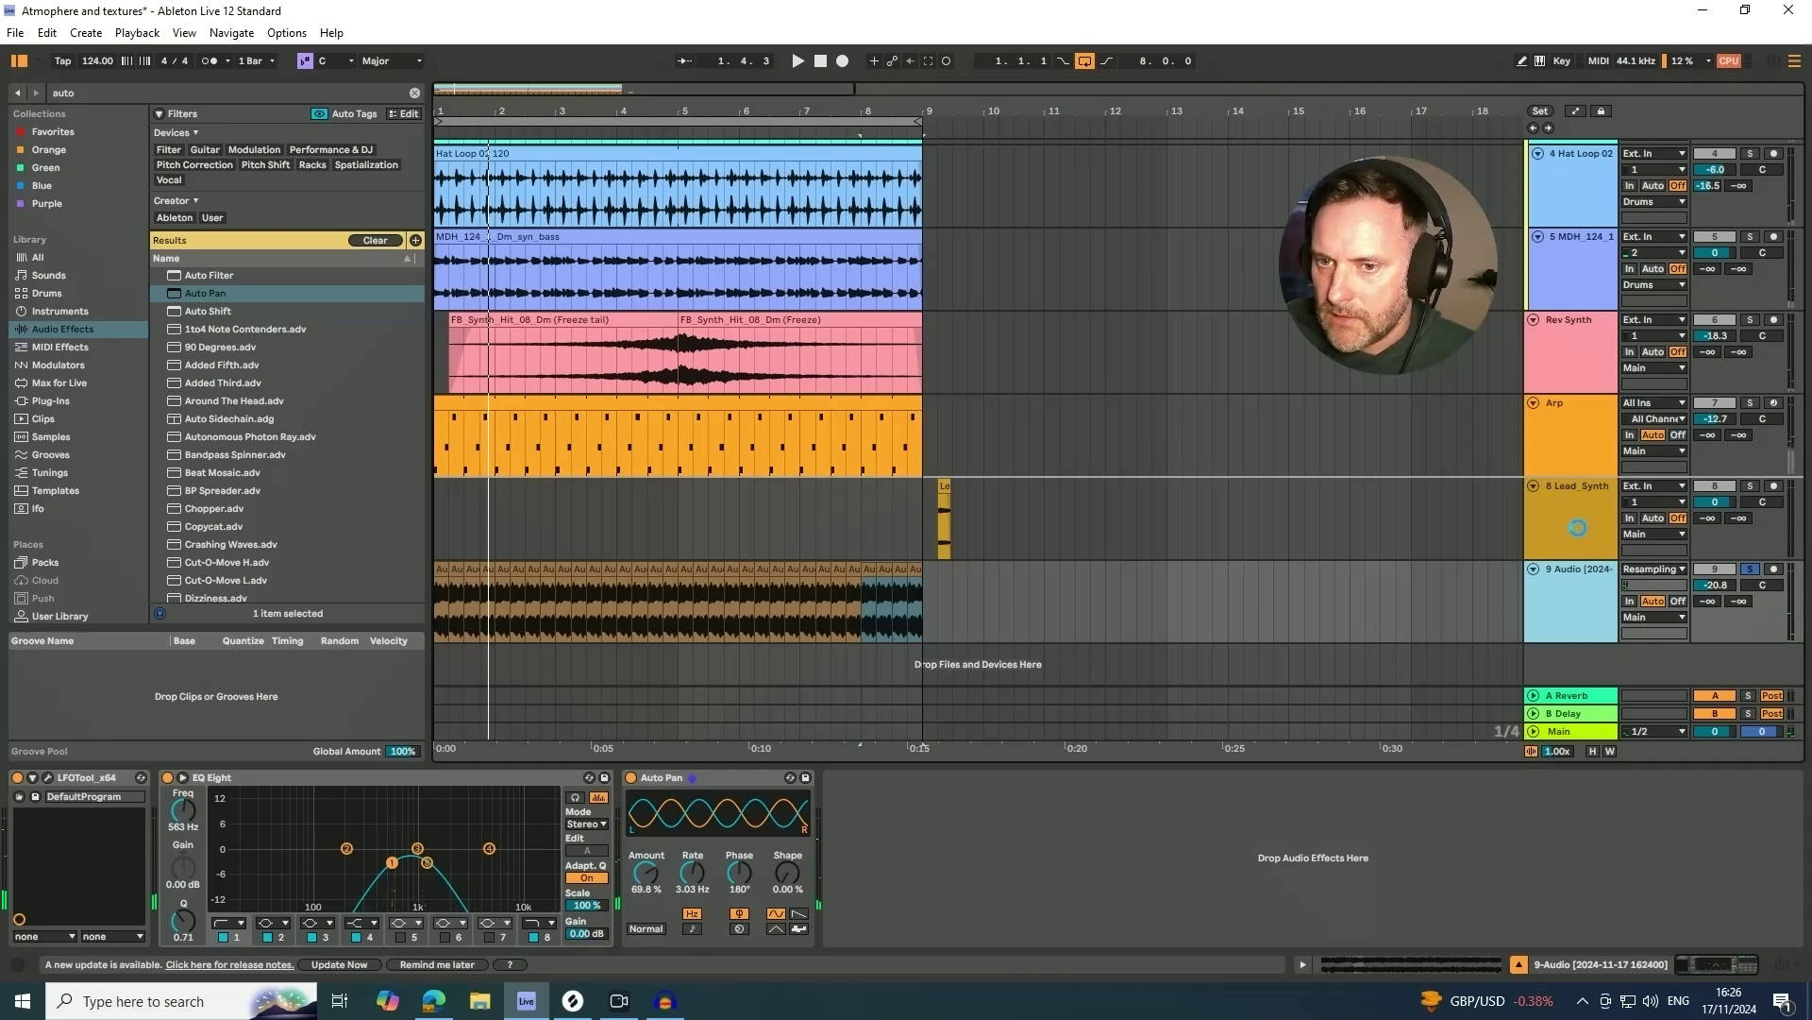
left_click_drag(1578, 526, 1573, 602)
right_click(1575, 593)
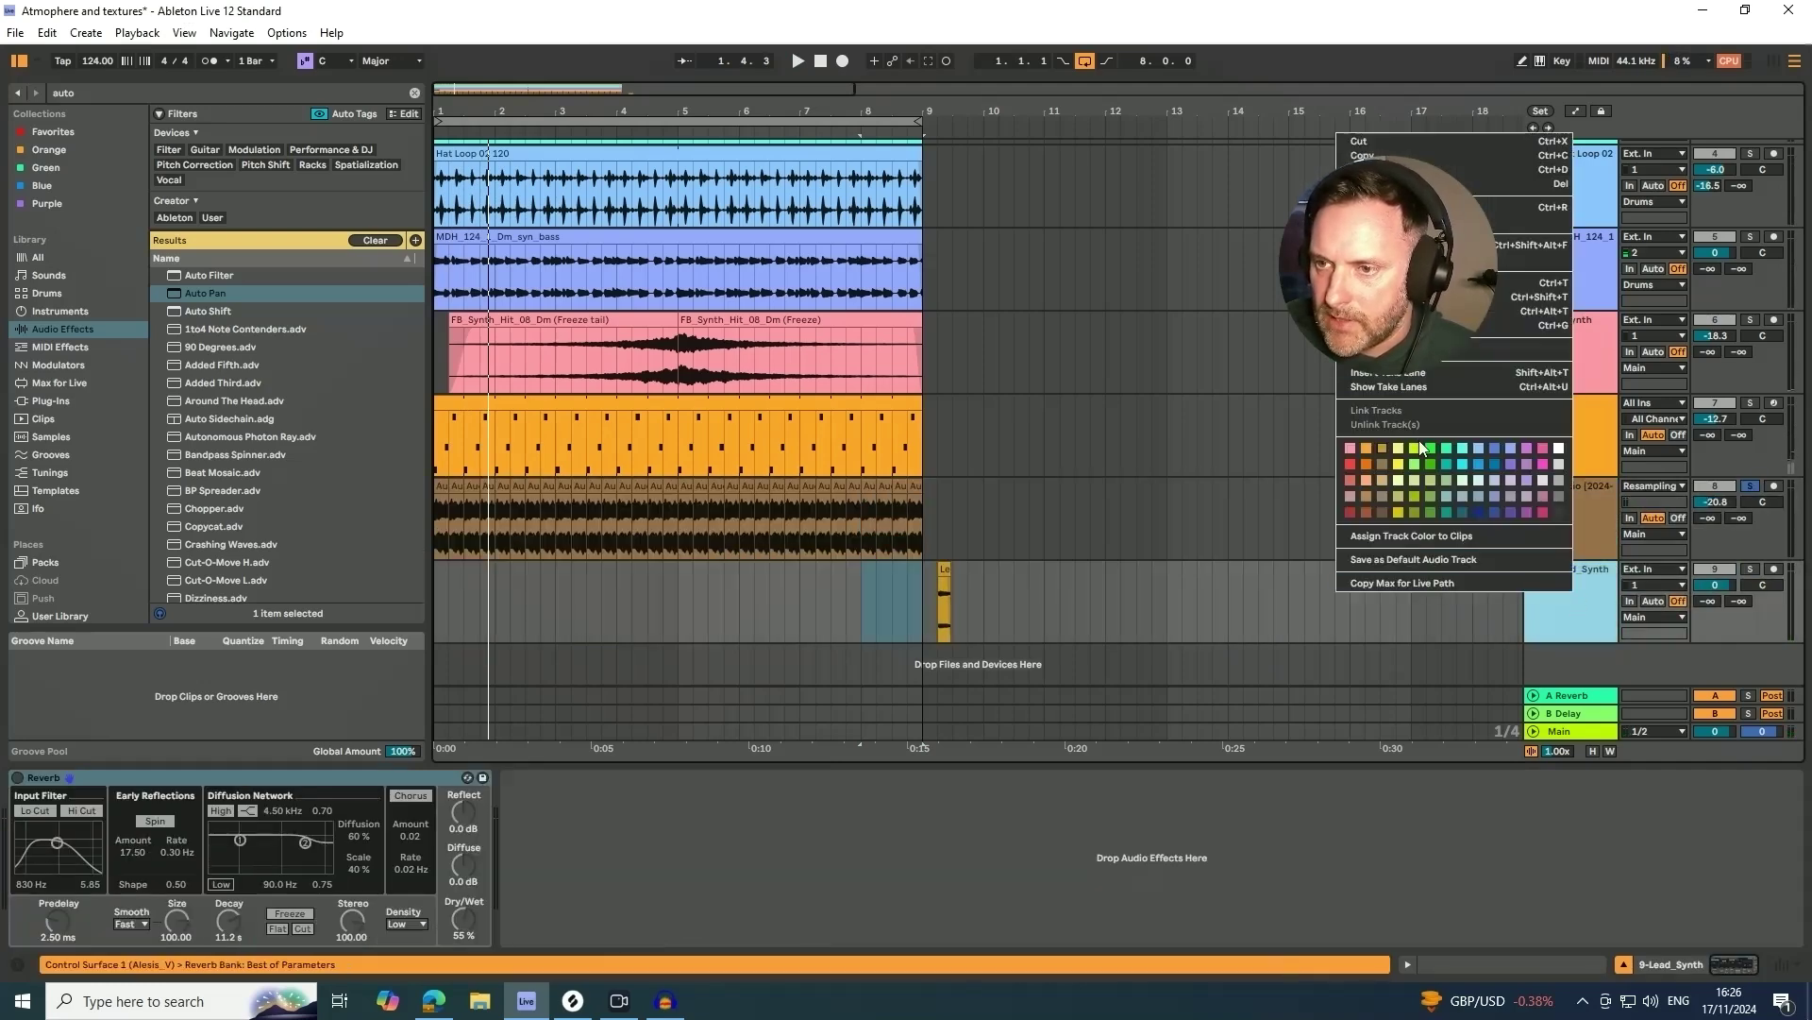
left_click_drag(1409, 261, 1289, 263)
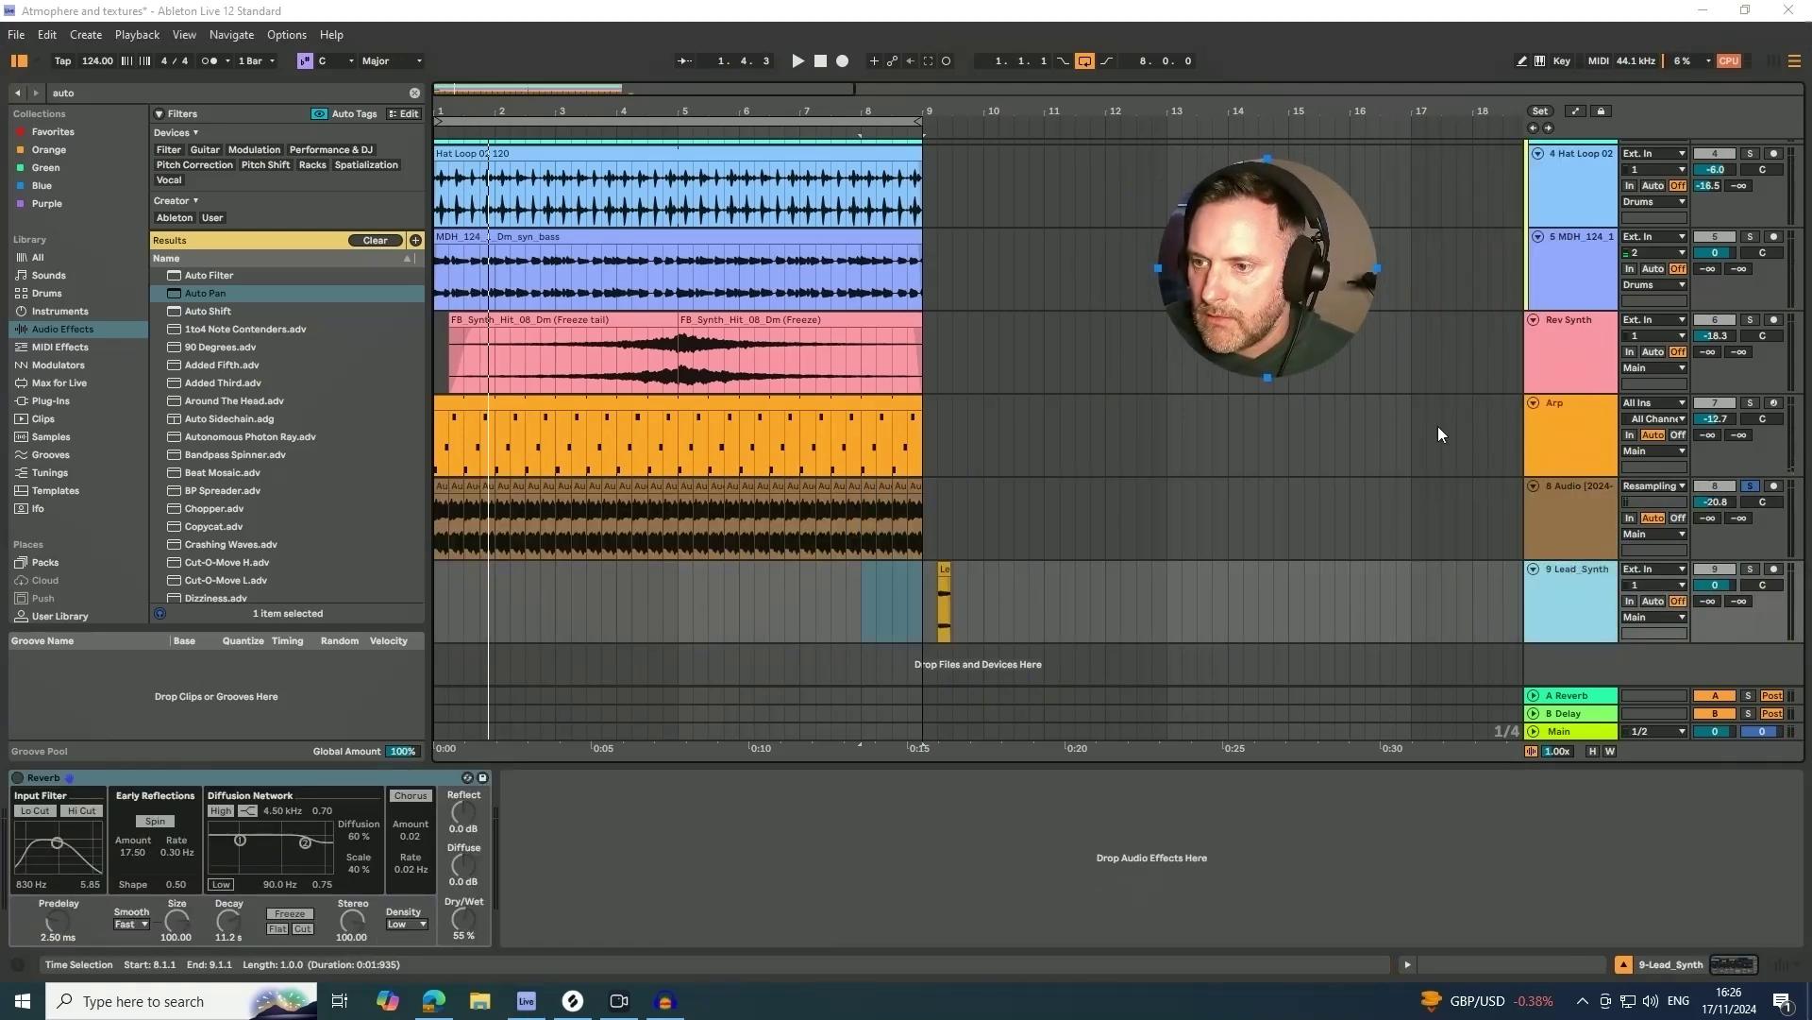
right_click(1579, 593)
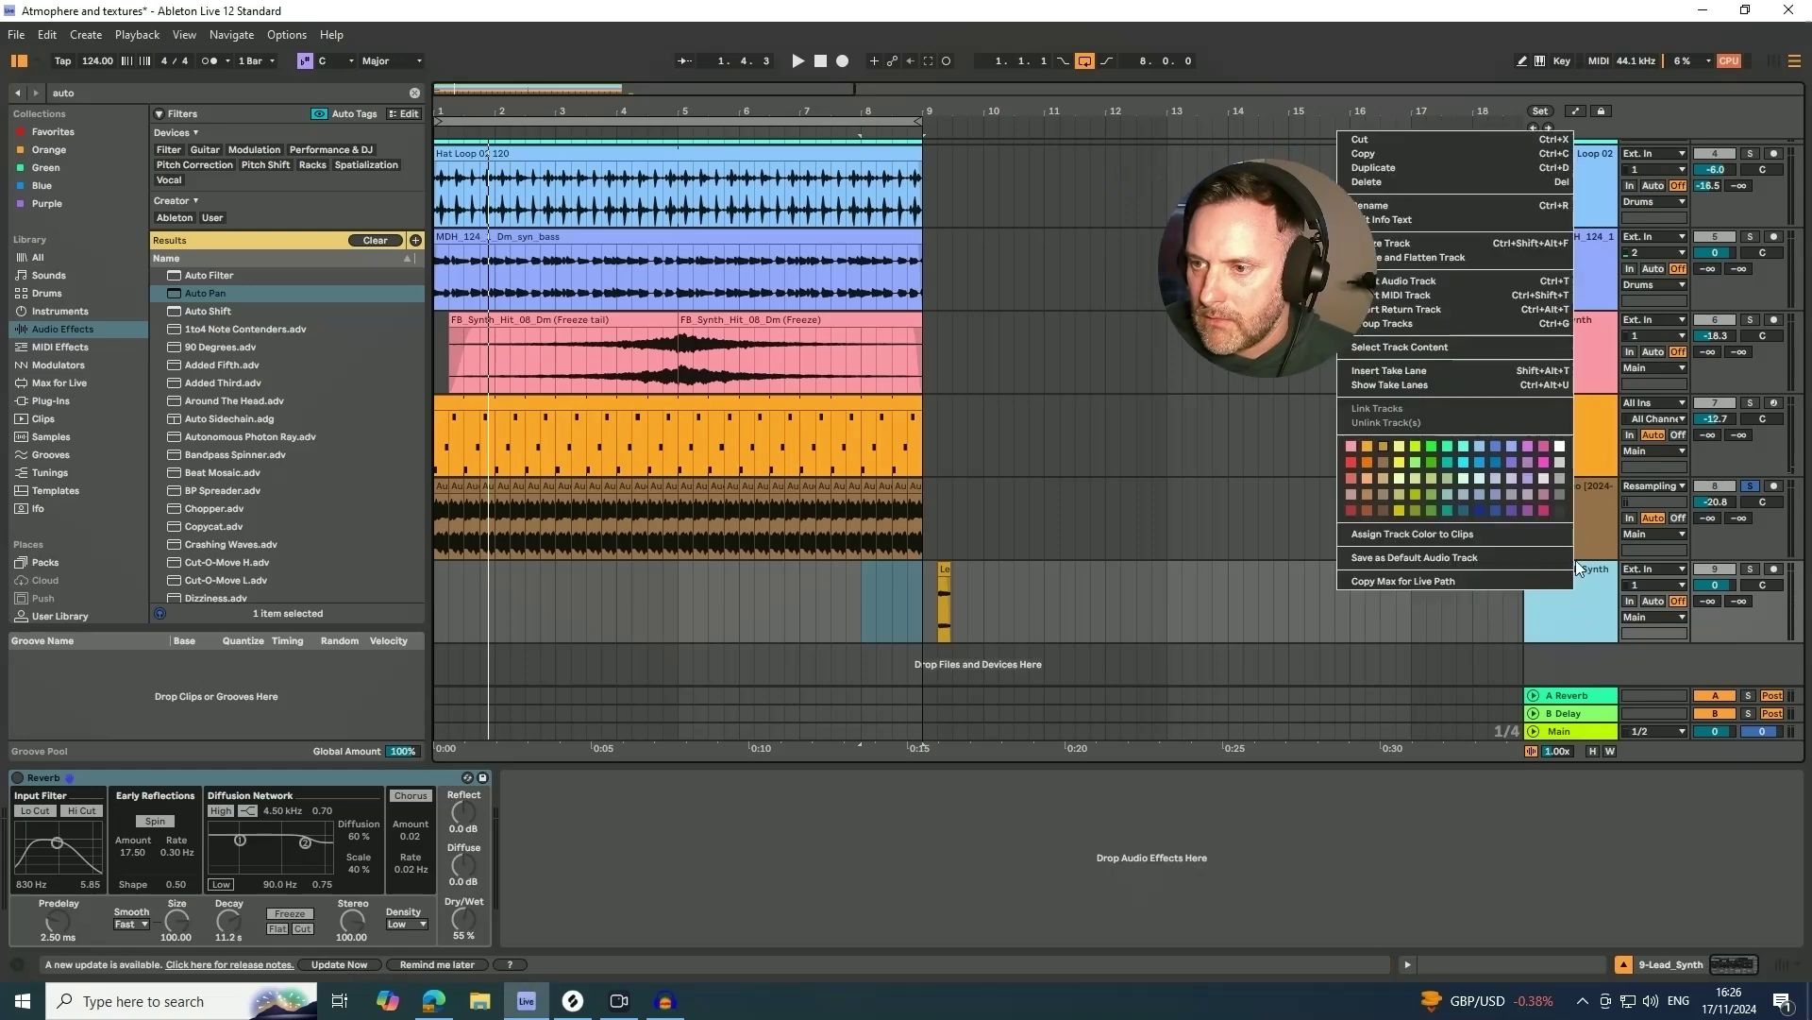
left_click(1448, 182)
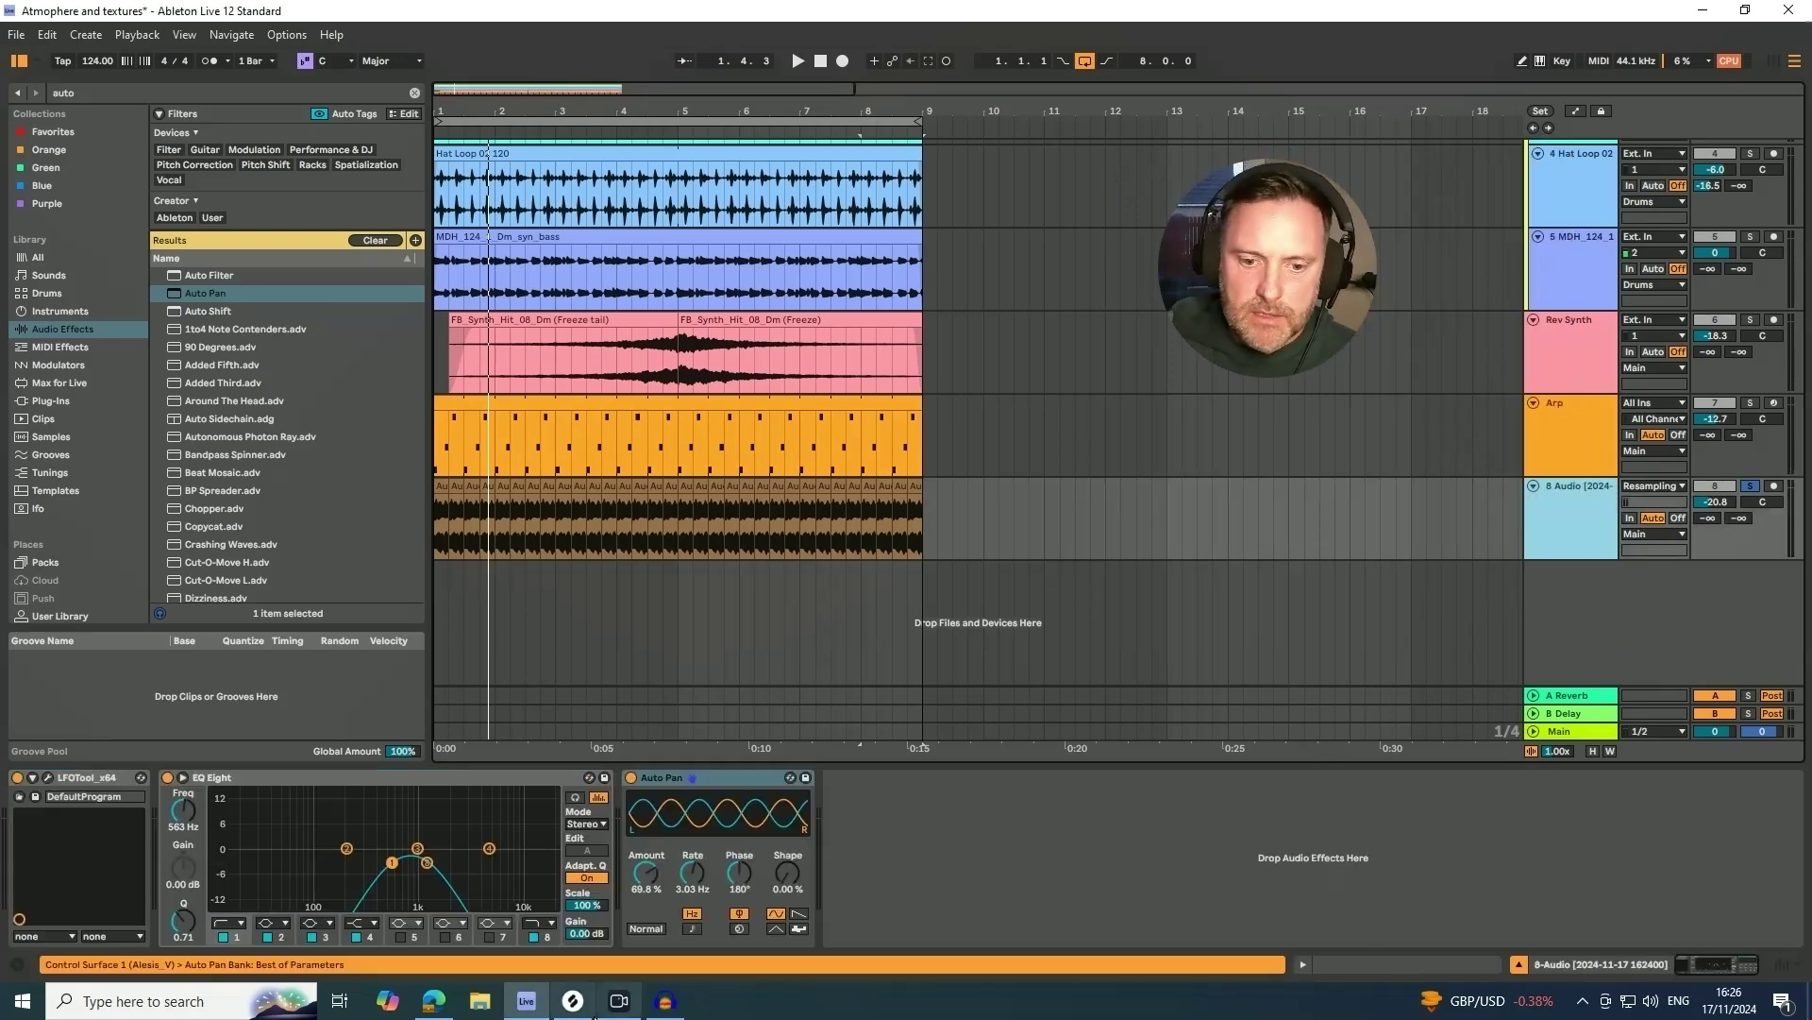
- Switch to Splice and search the sample catalogue for "birds chirping"
left_click(572, 1001)
left_click(923, 21)
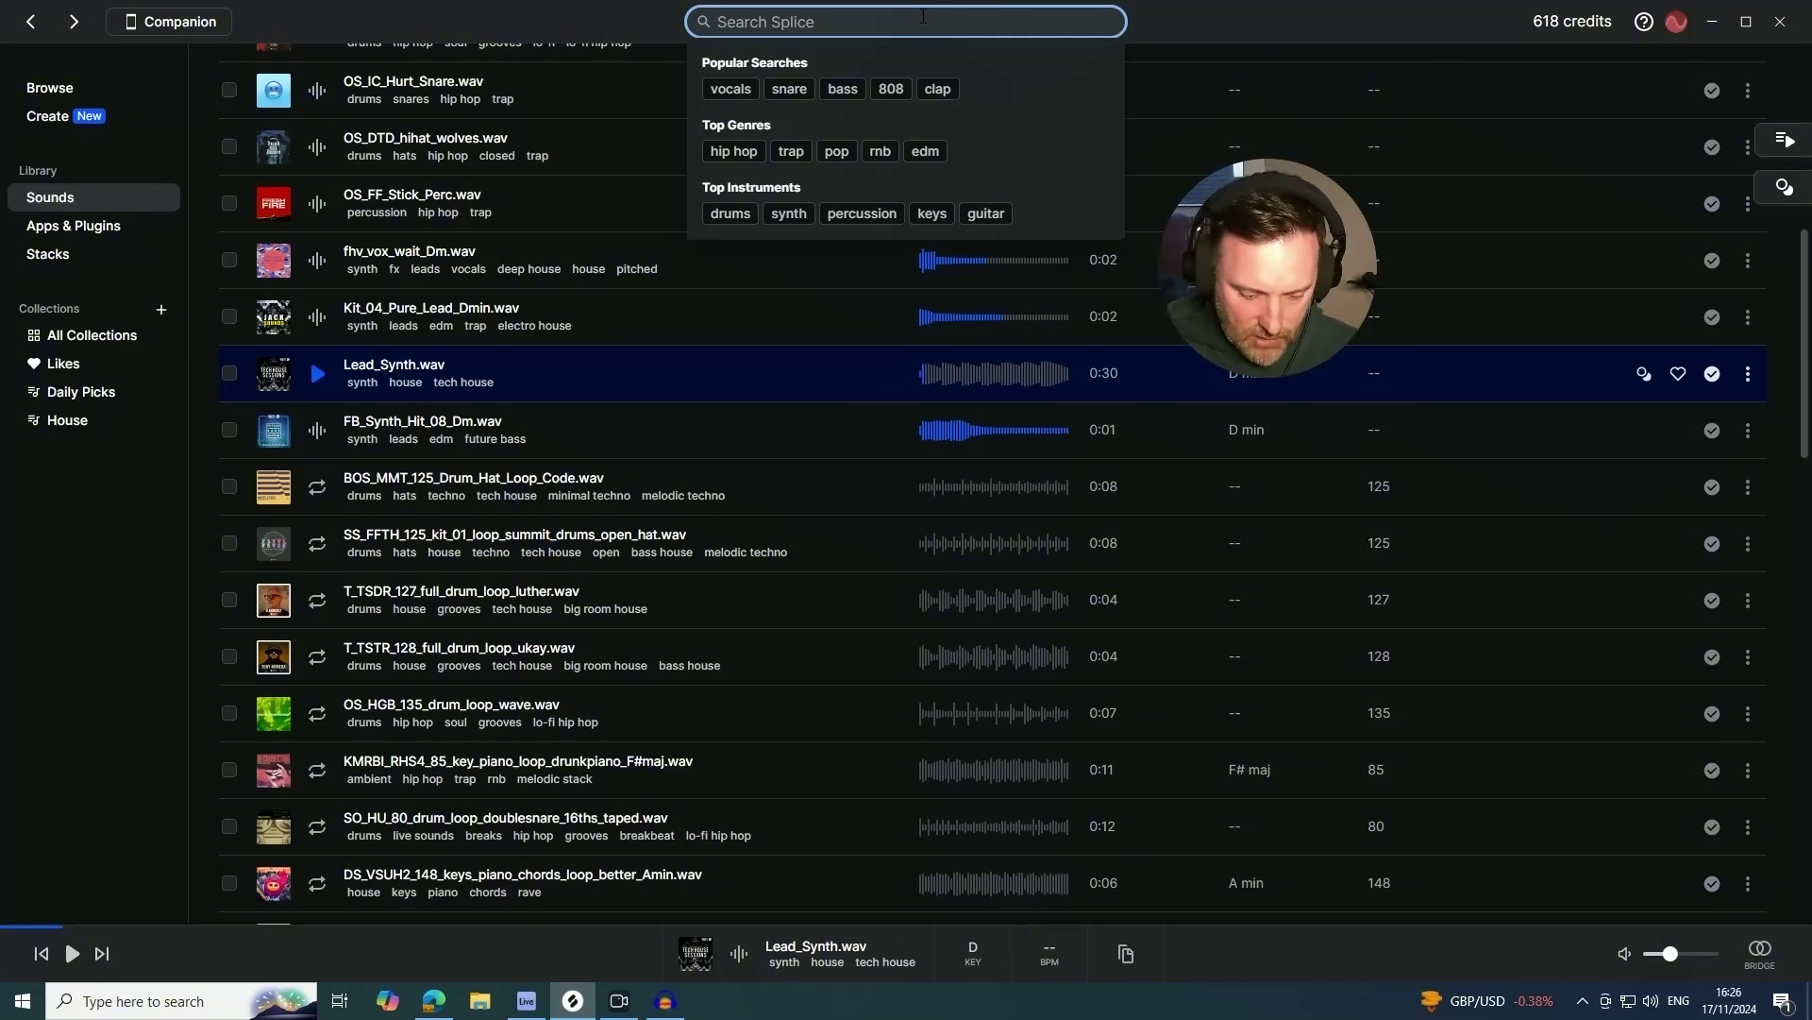
type("bird")
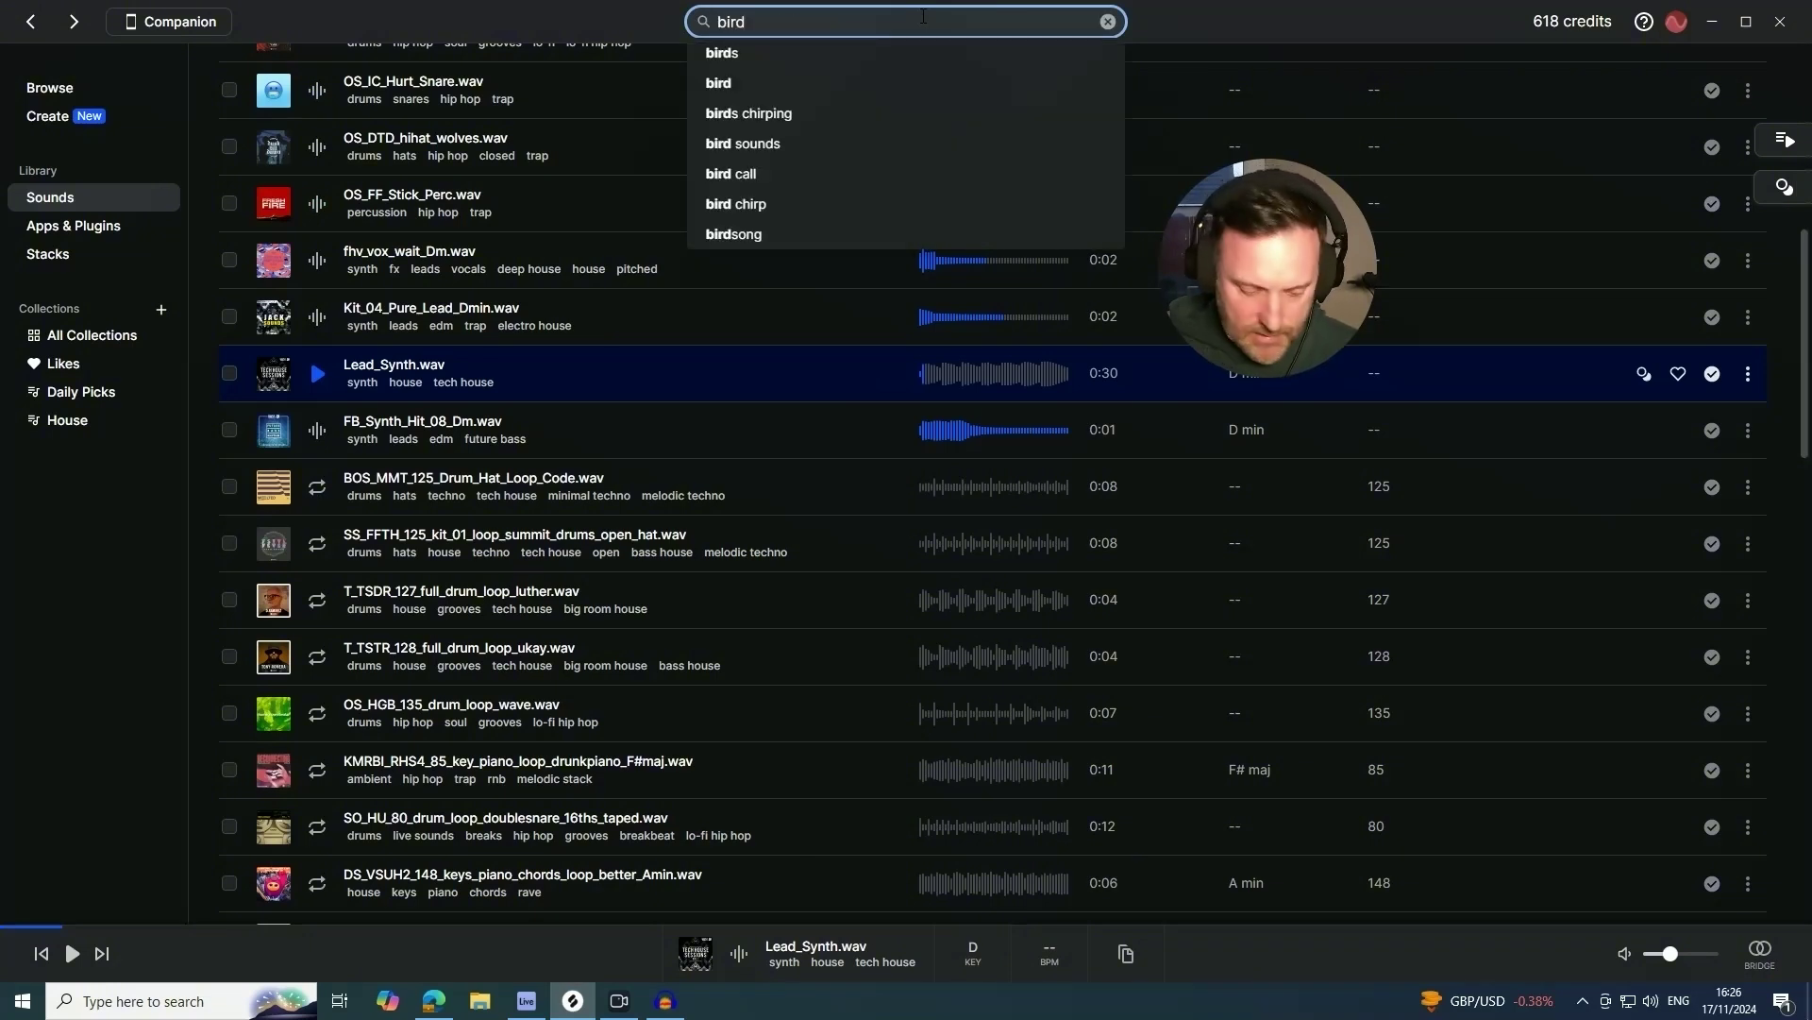
type("s chirping")
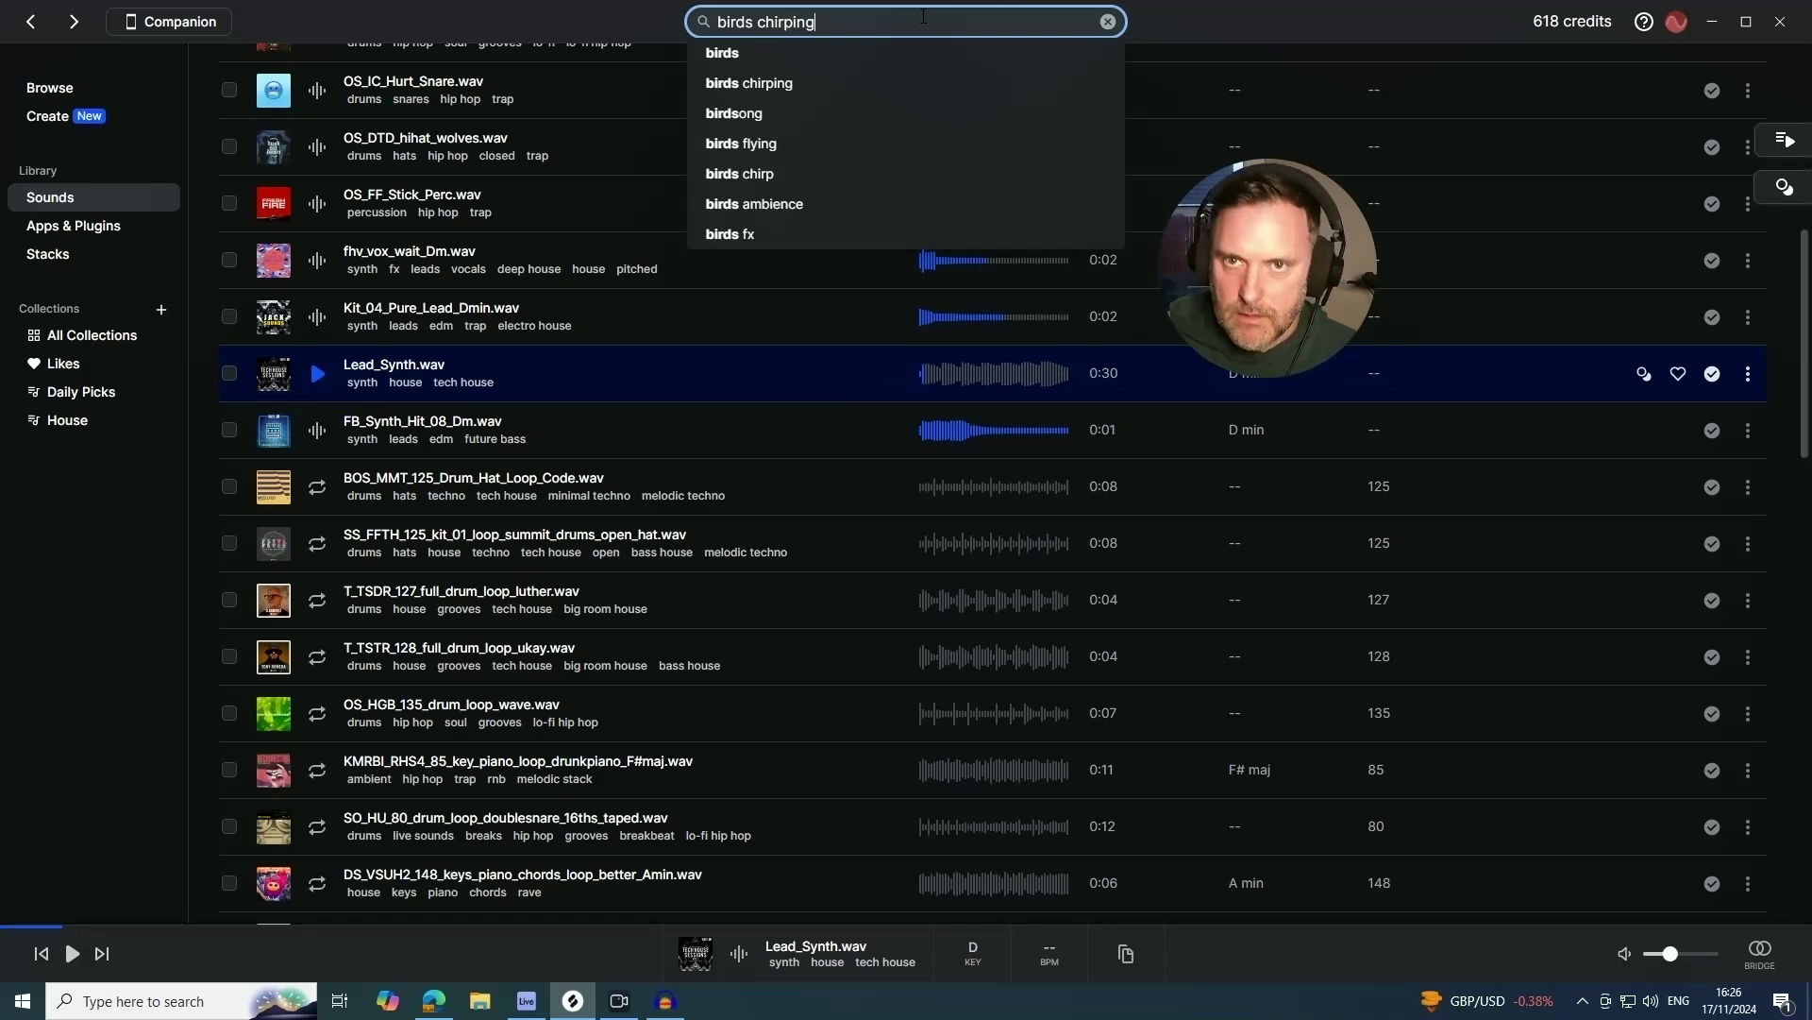
key("Return")
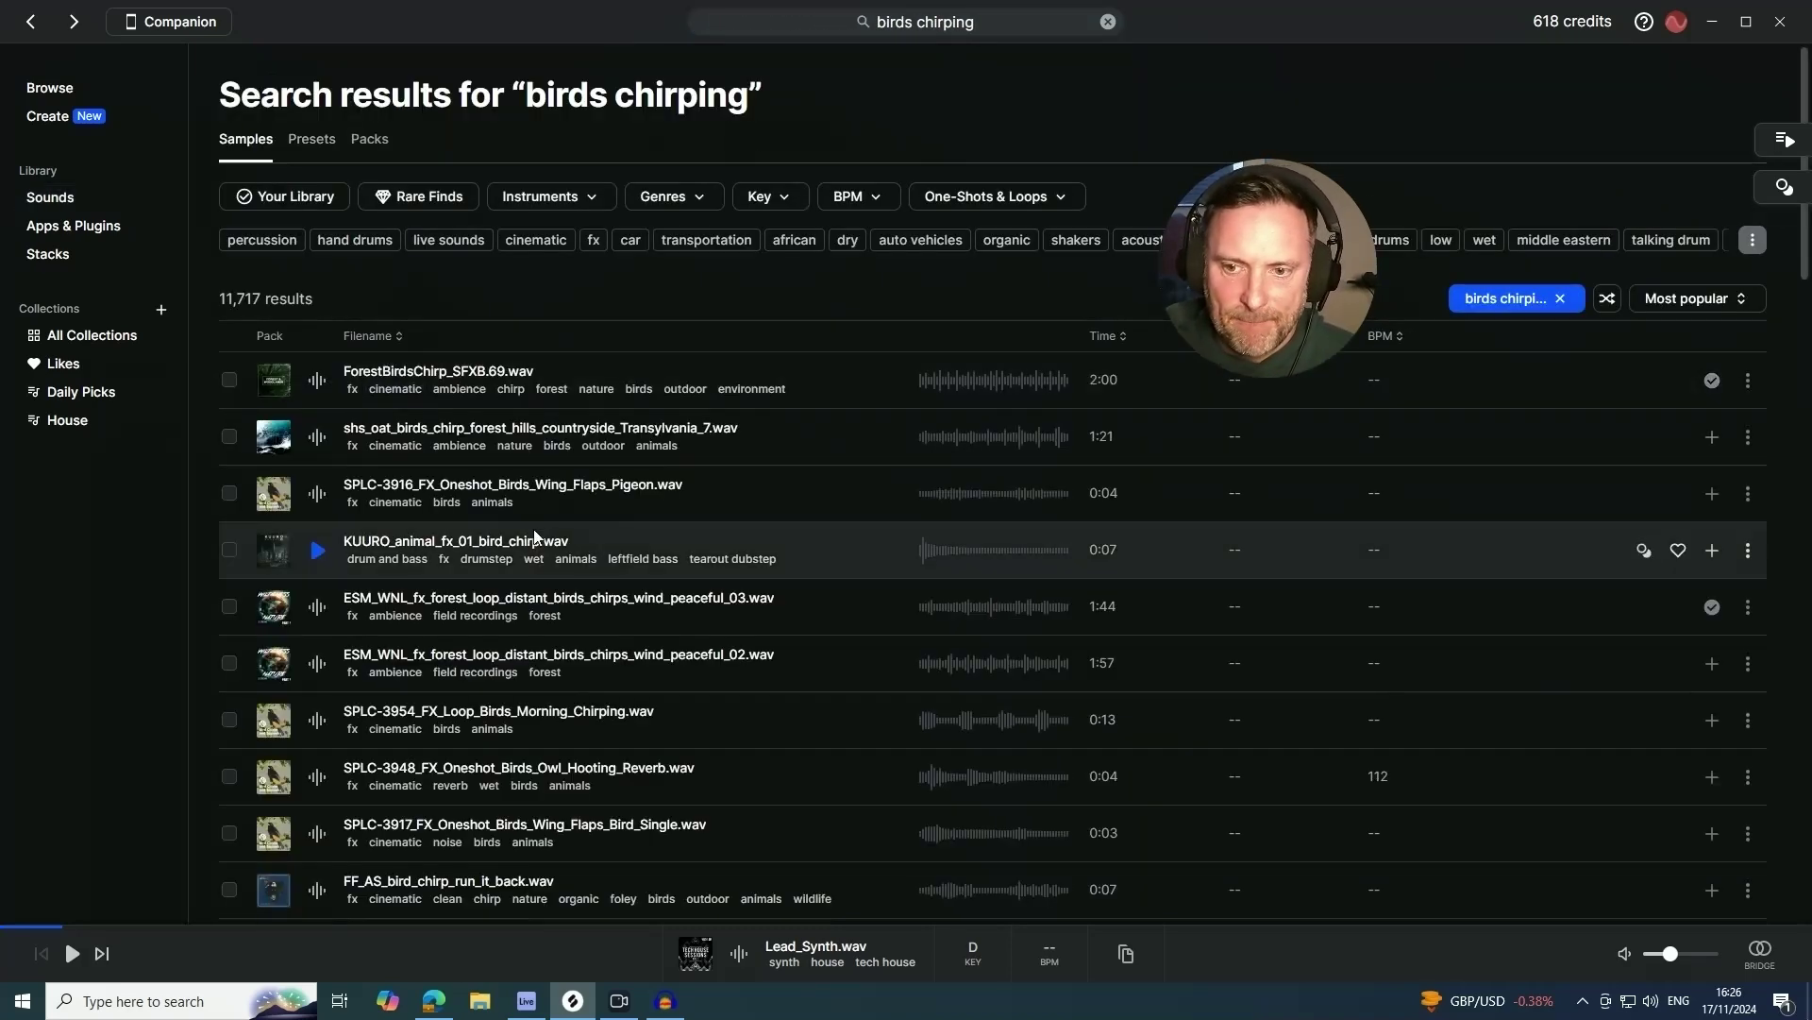
- Audition the two top bird samples and place ForestBirdsChirp_SFXB.69 on a new Ableton Live audio track starting at bar 1
left_click(318, 438)
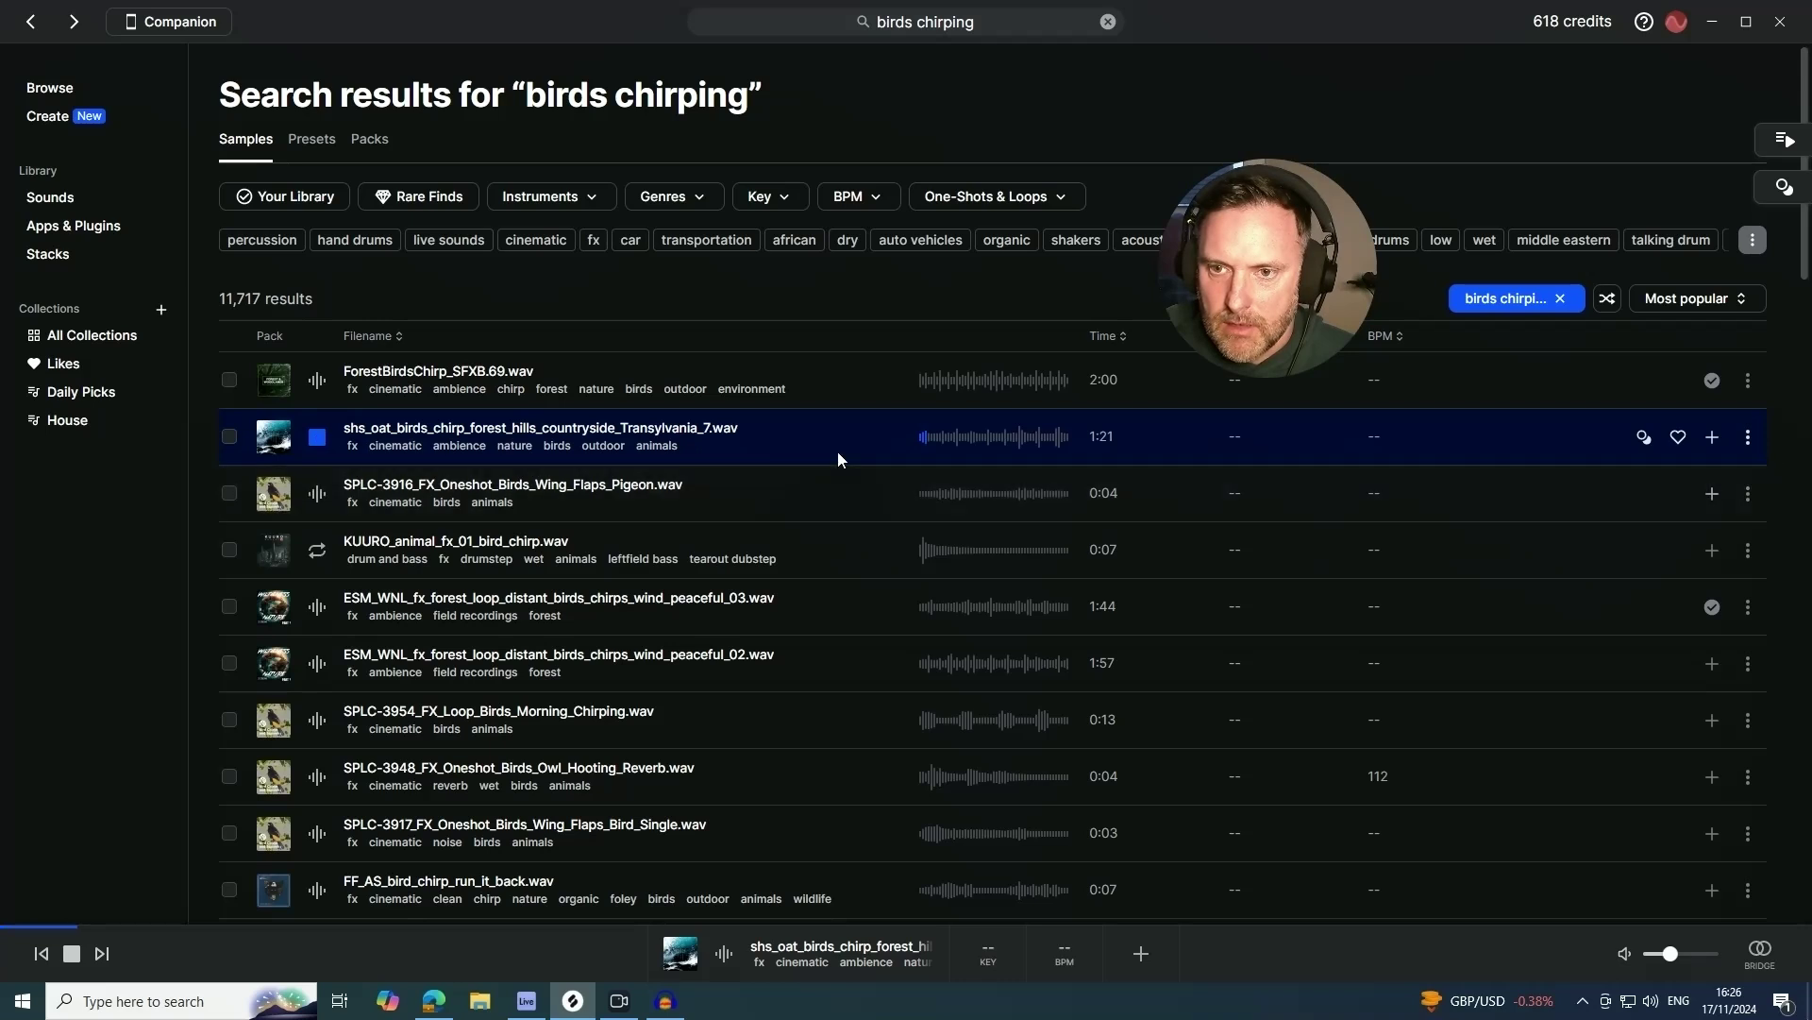
left_click(319, 381)
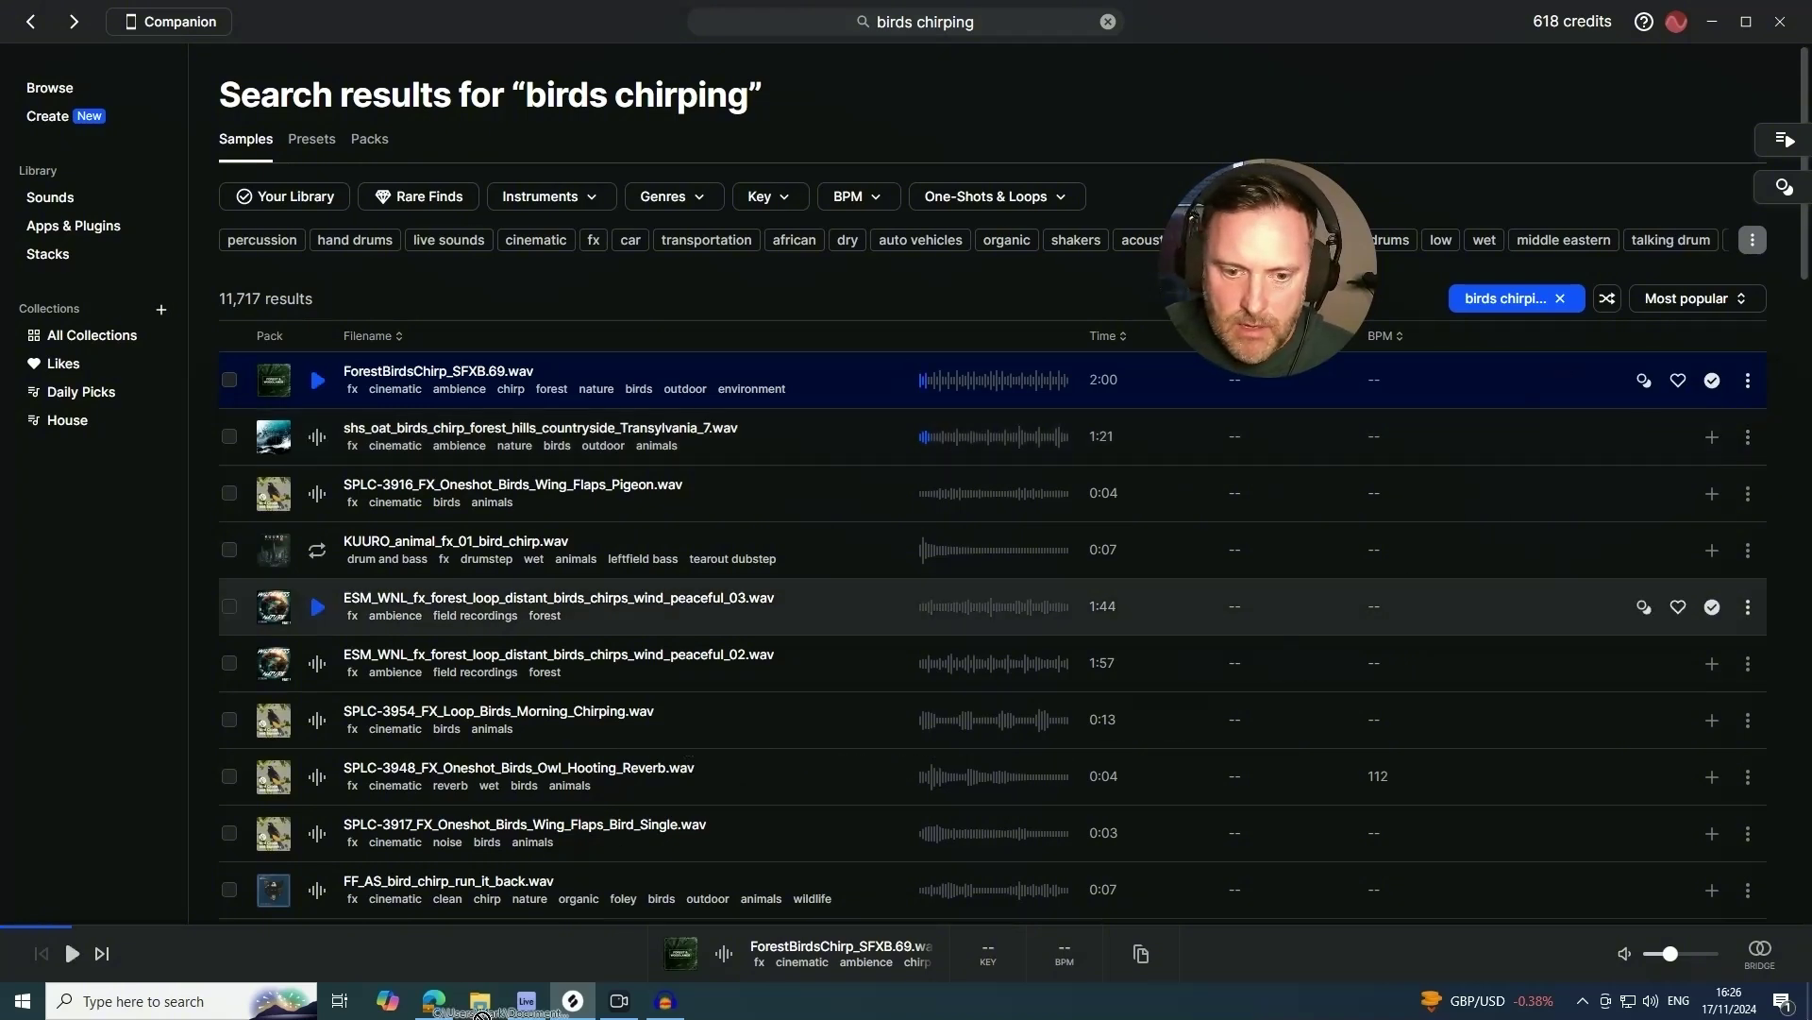
left_click(524, 1002)
left_click_drag(507, 748, 443, 592)
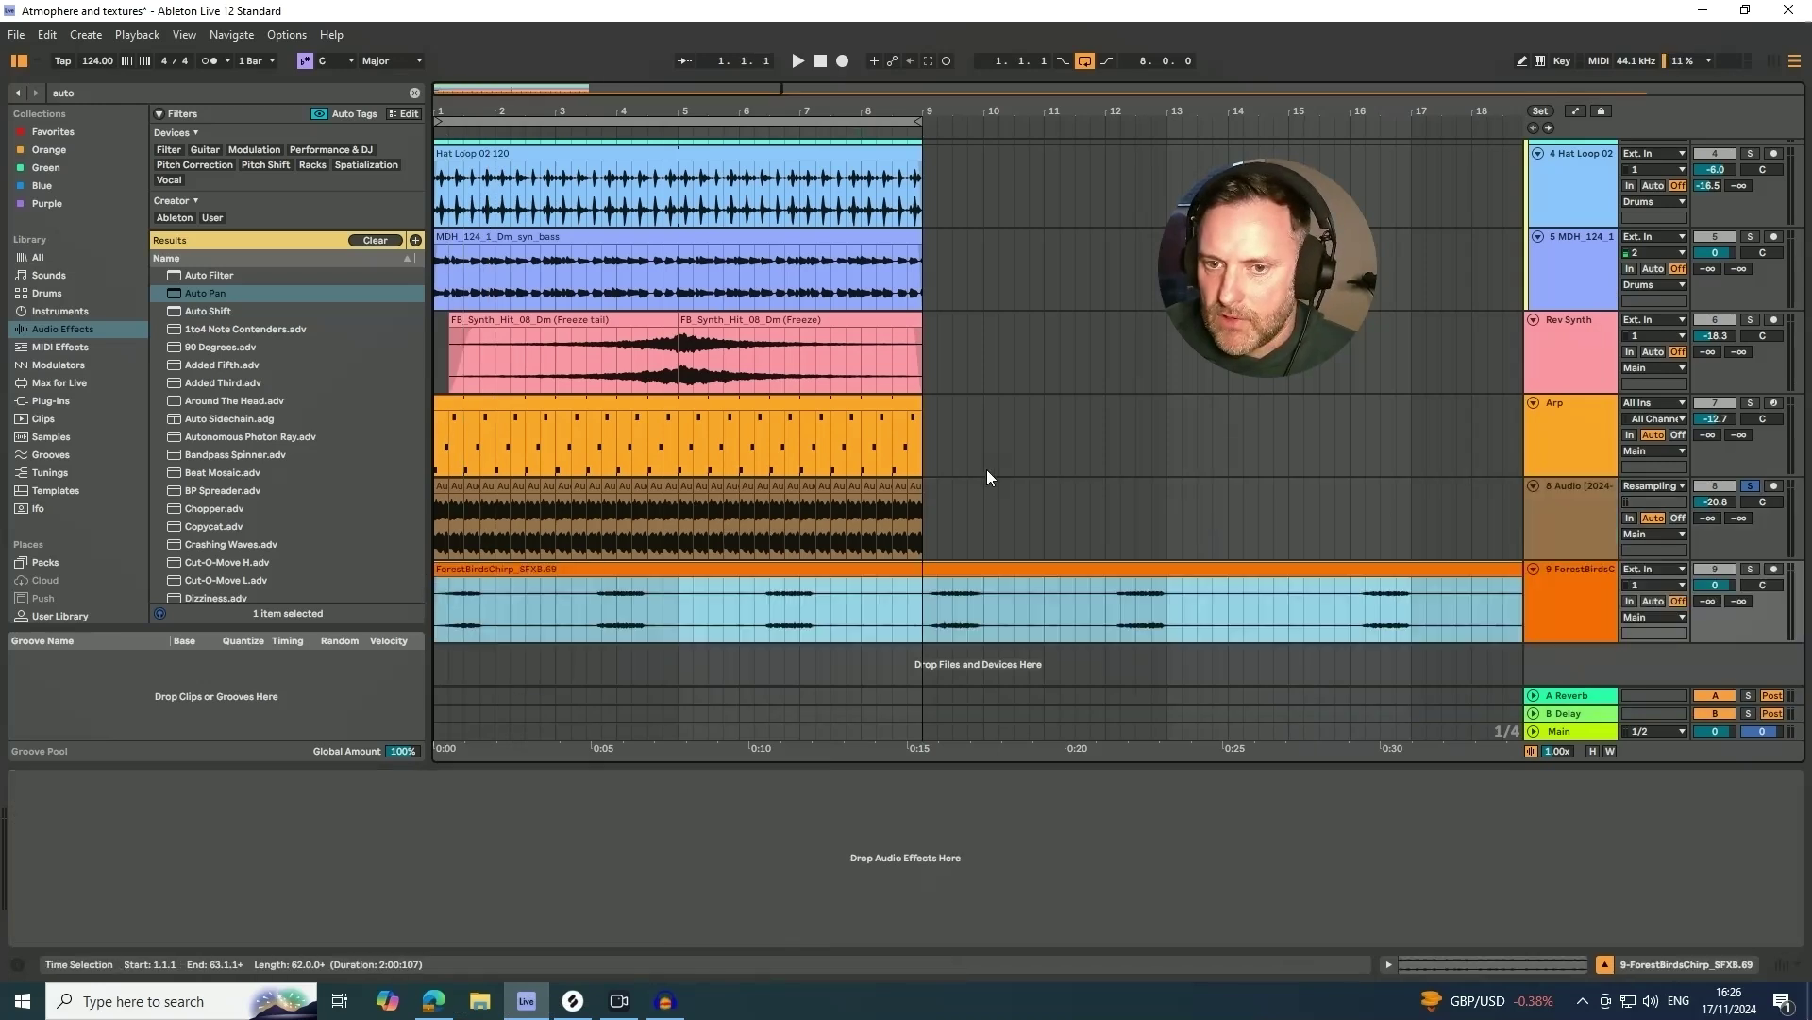
- Find the ValhallaShimmer_x64 plug-in and add it to the ForestBirdsChirp track
left_click(1622, 623)
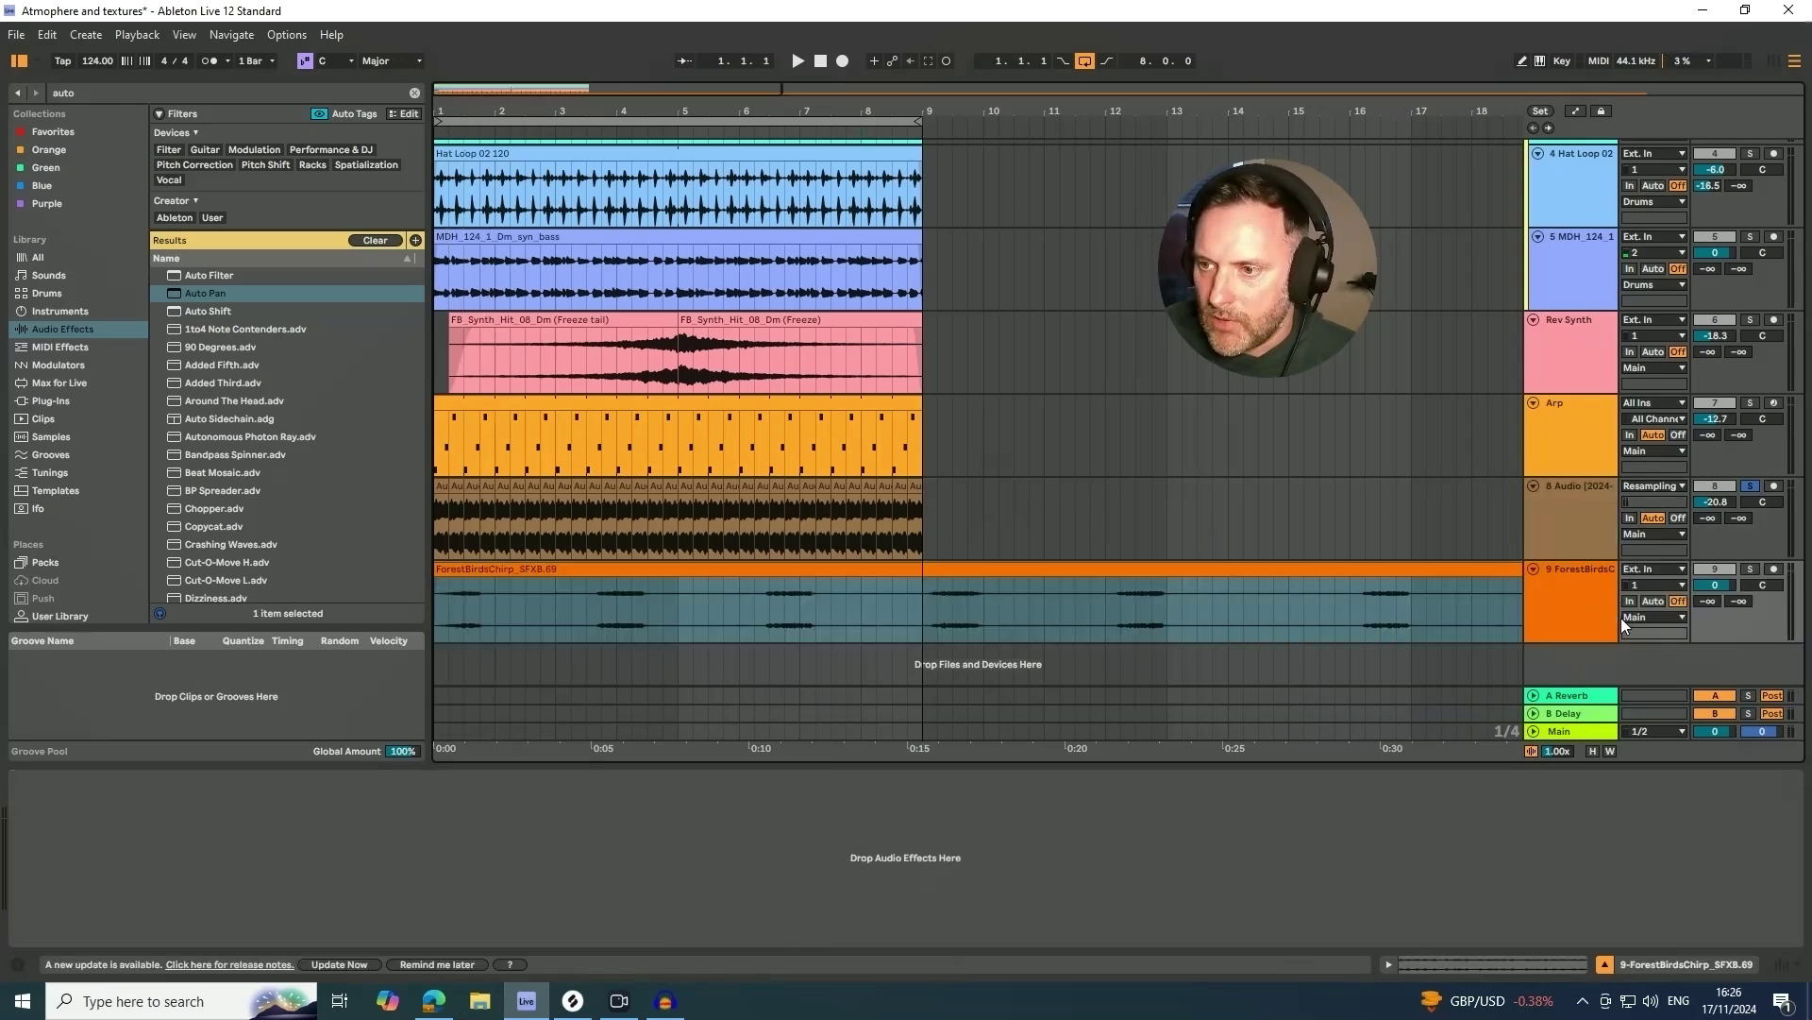
left_click(46, 91)
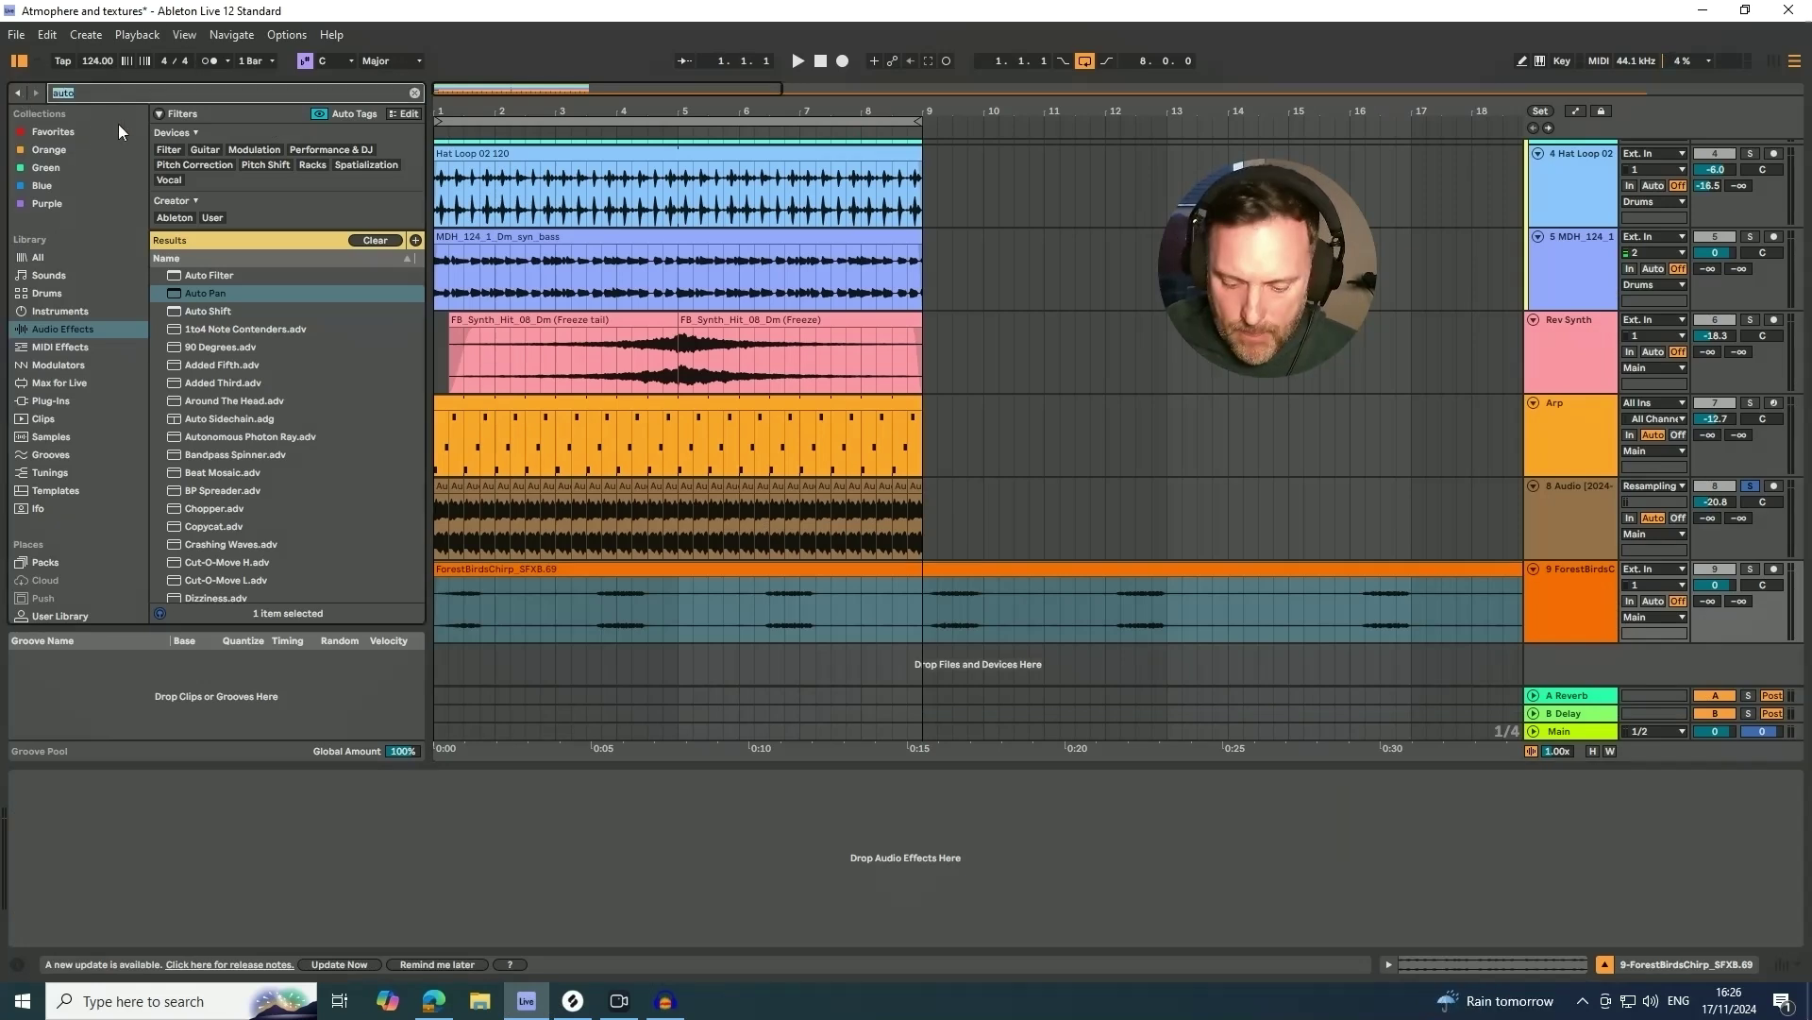
key("BackSpace")
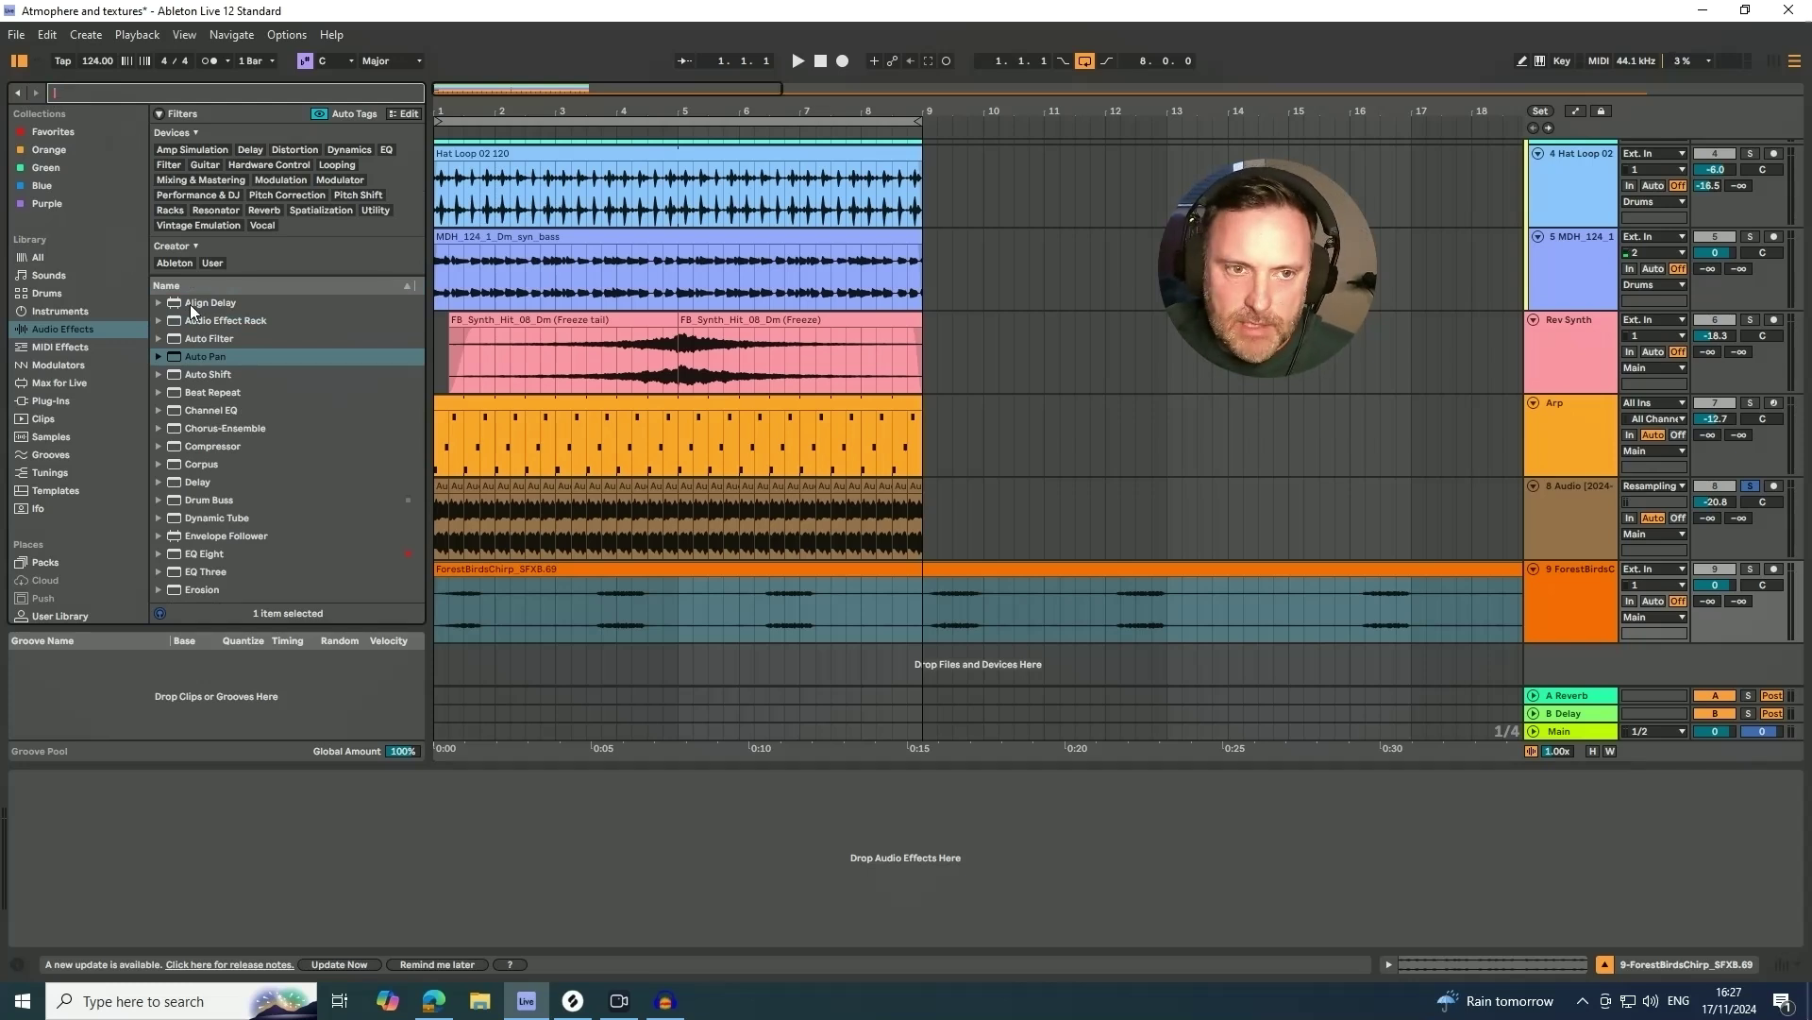
type("shimmer")
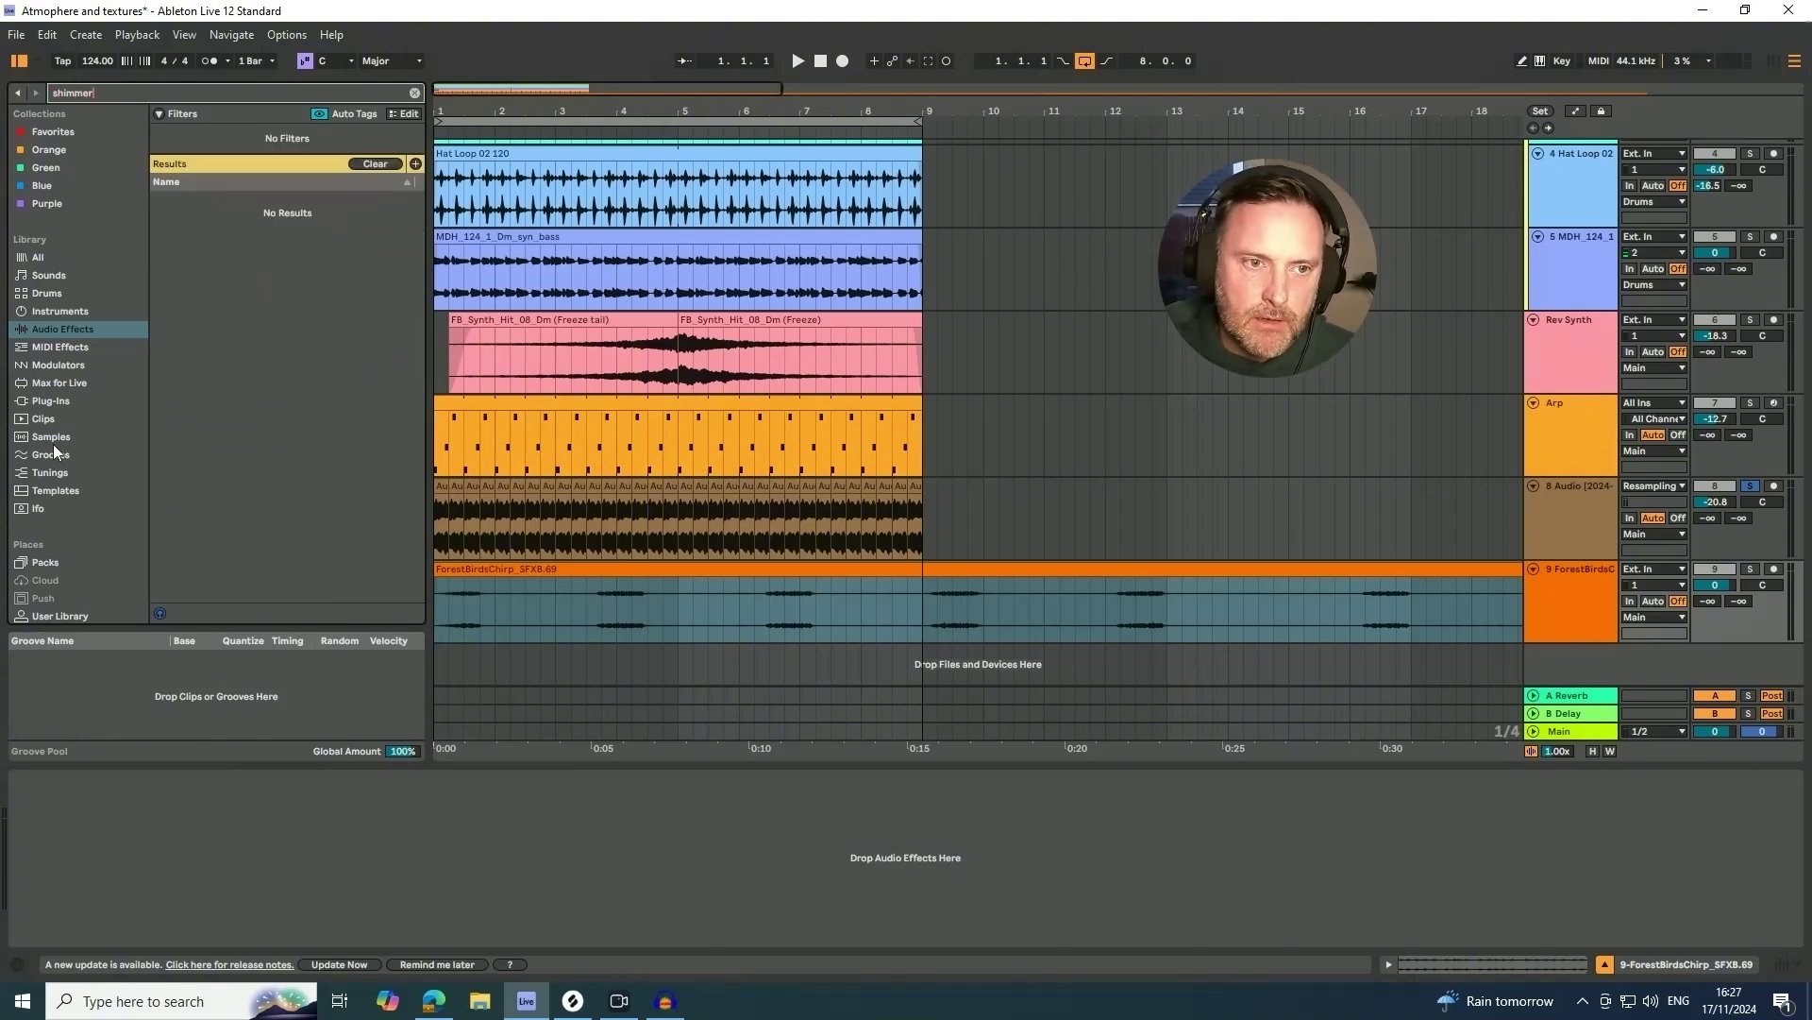
left_click(58, 400)
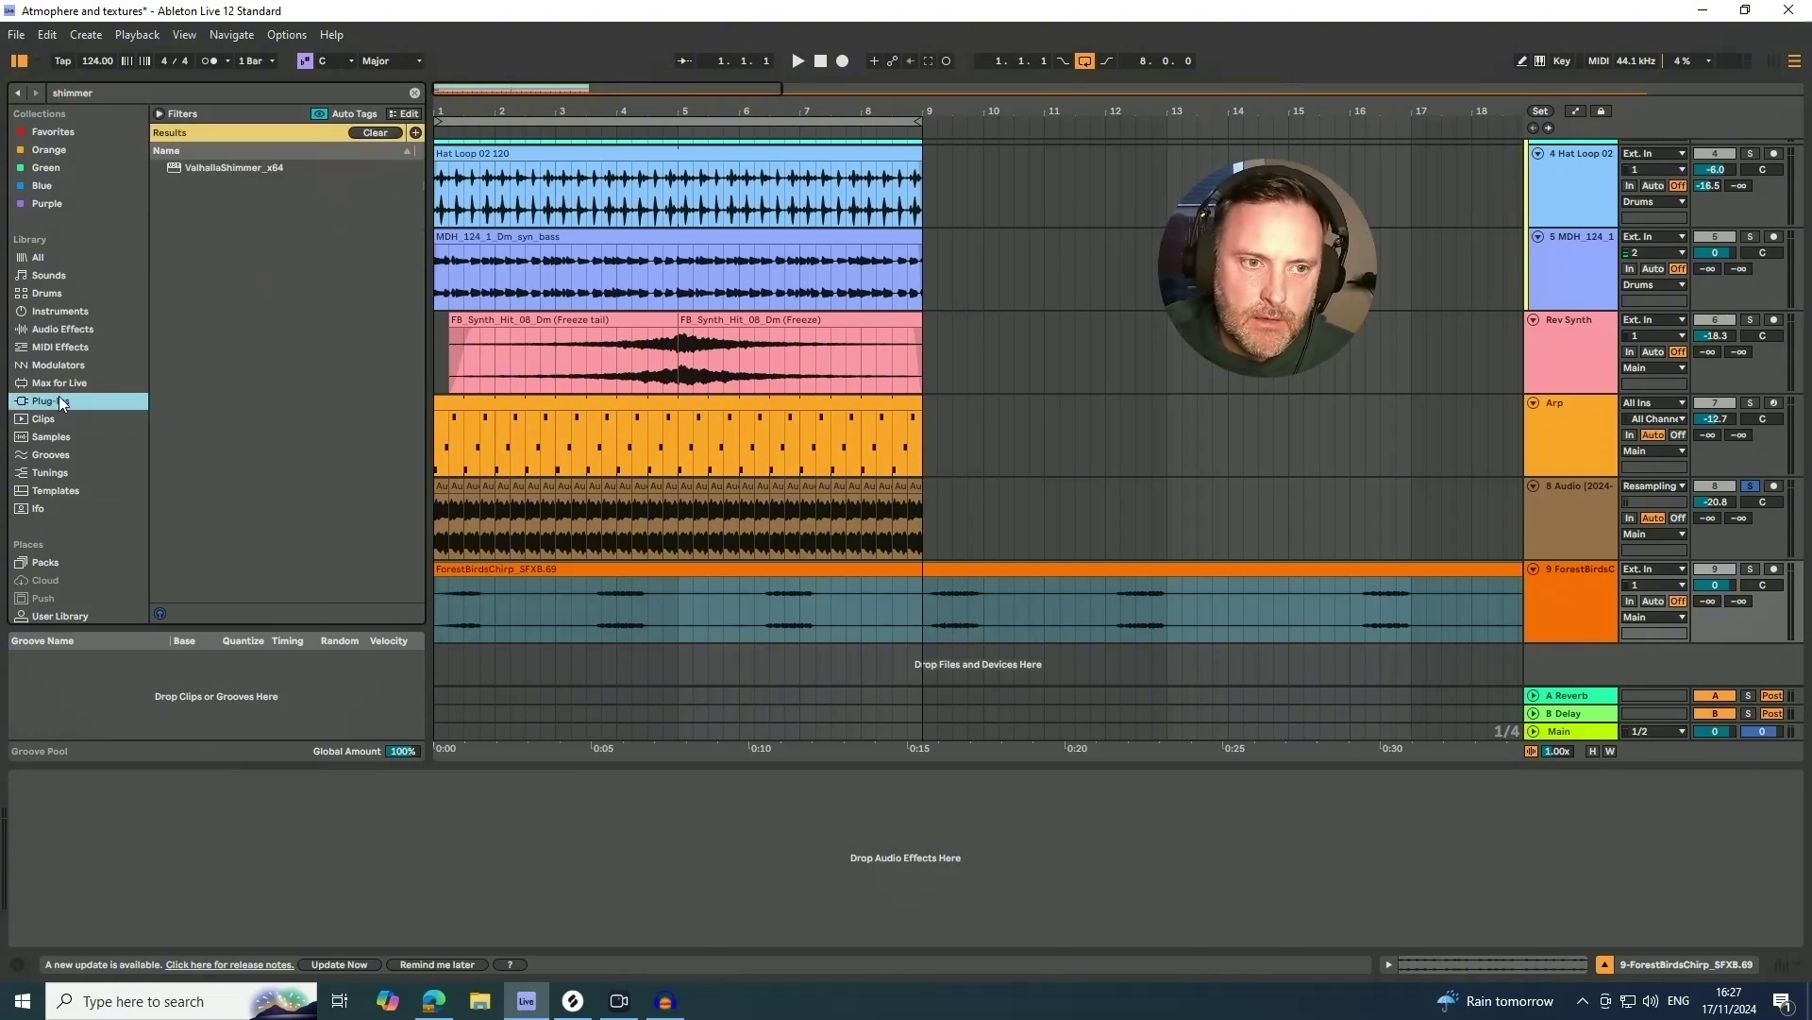
left_click_drag(204, 167, 545, 617)
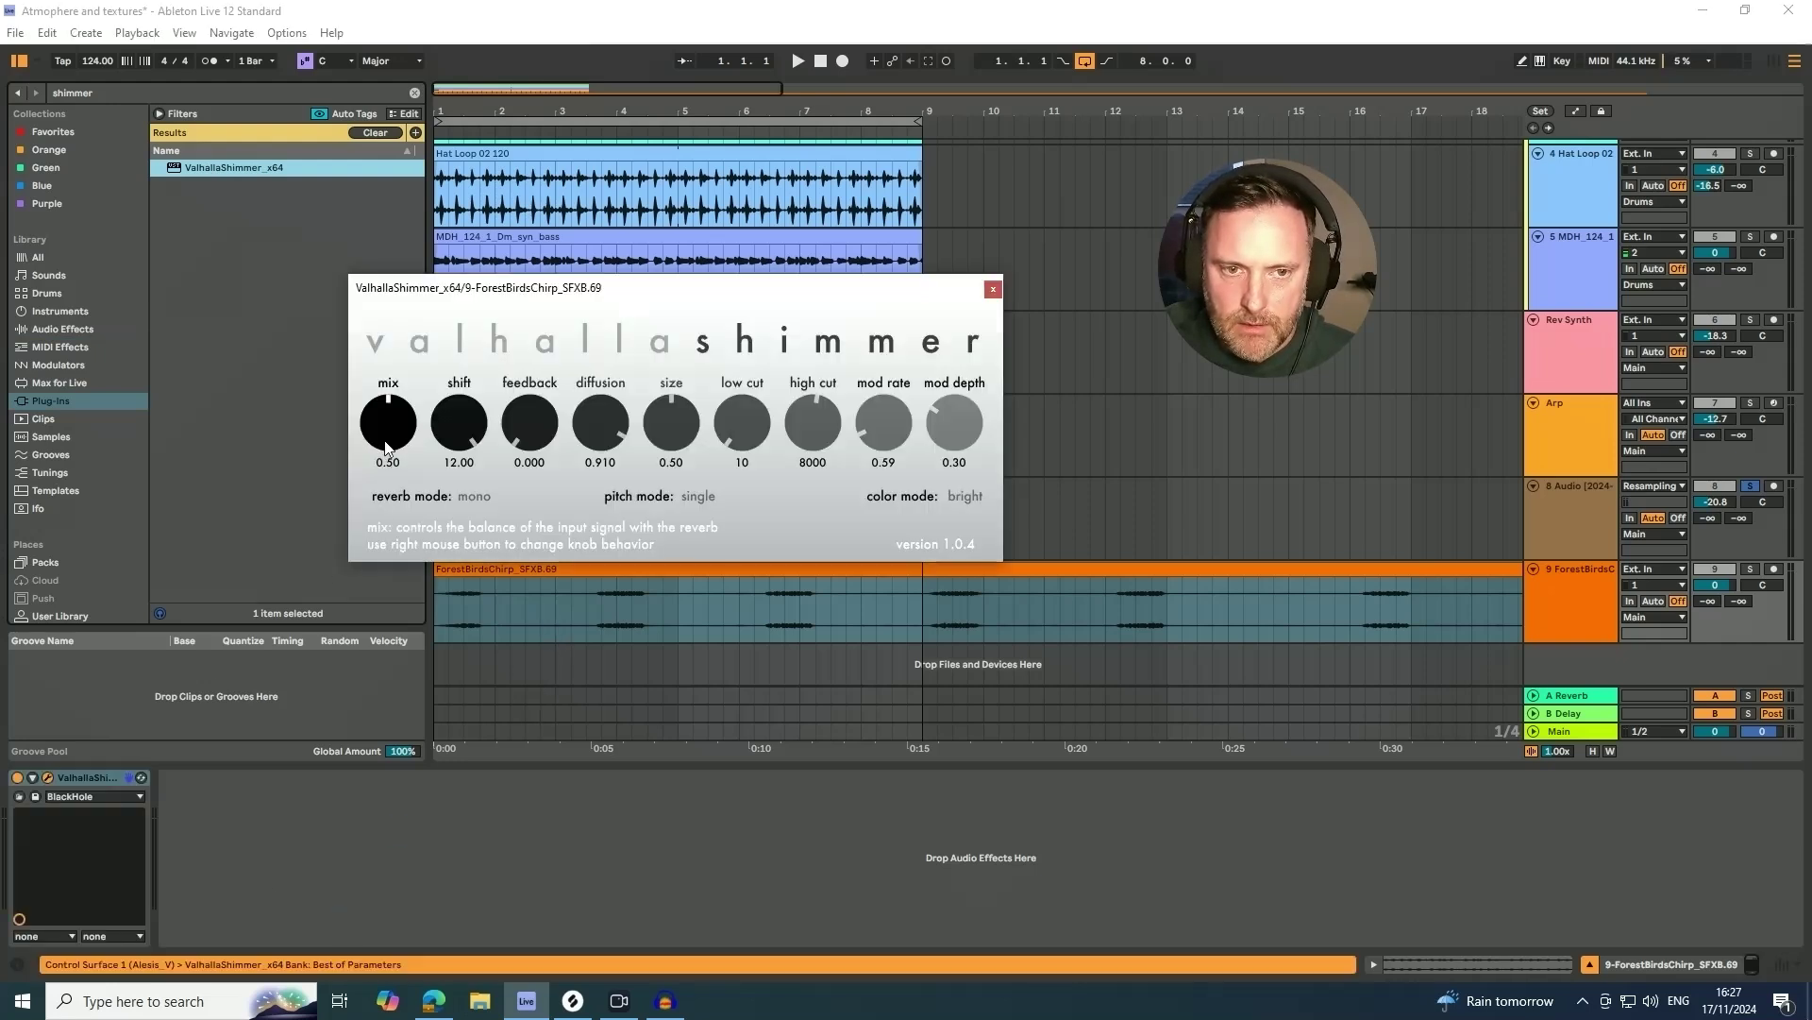
- Solo the ForestBirdsChirp track, lower its volume to -14.1 dB during playback, and close the ValhallaShimmer window
left_click(1749, 569)
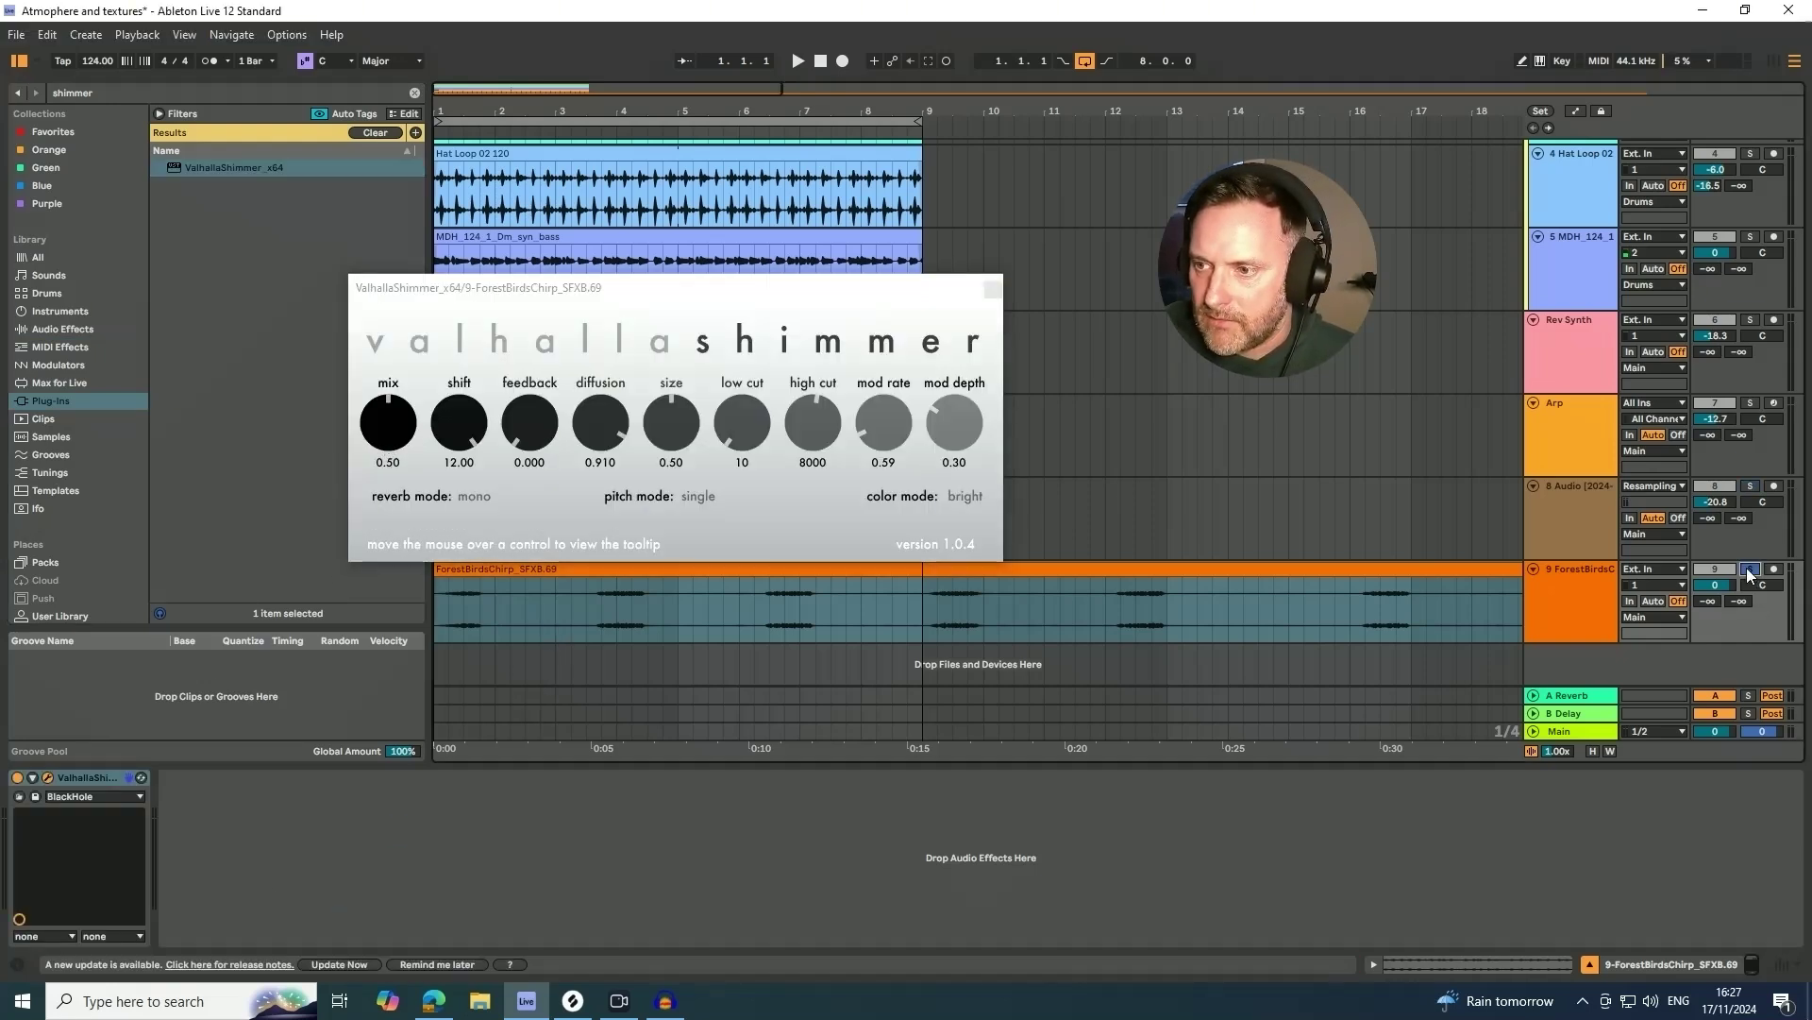
key("space")
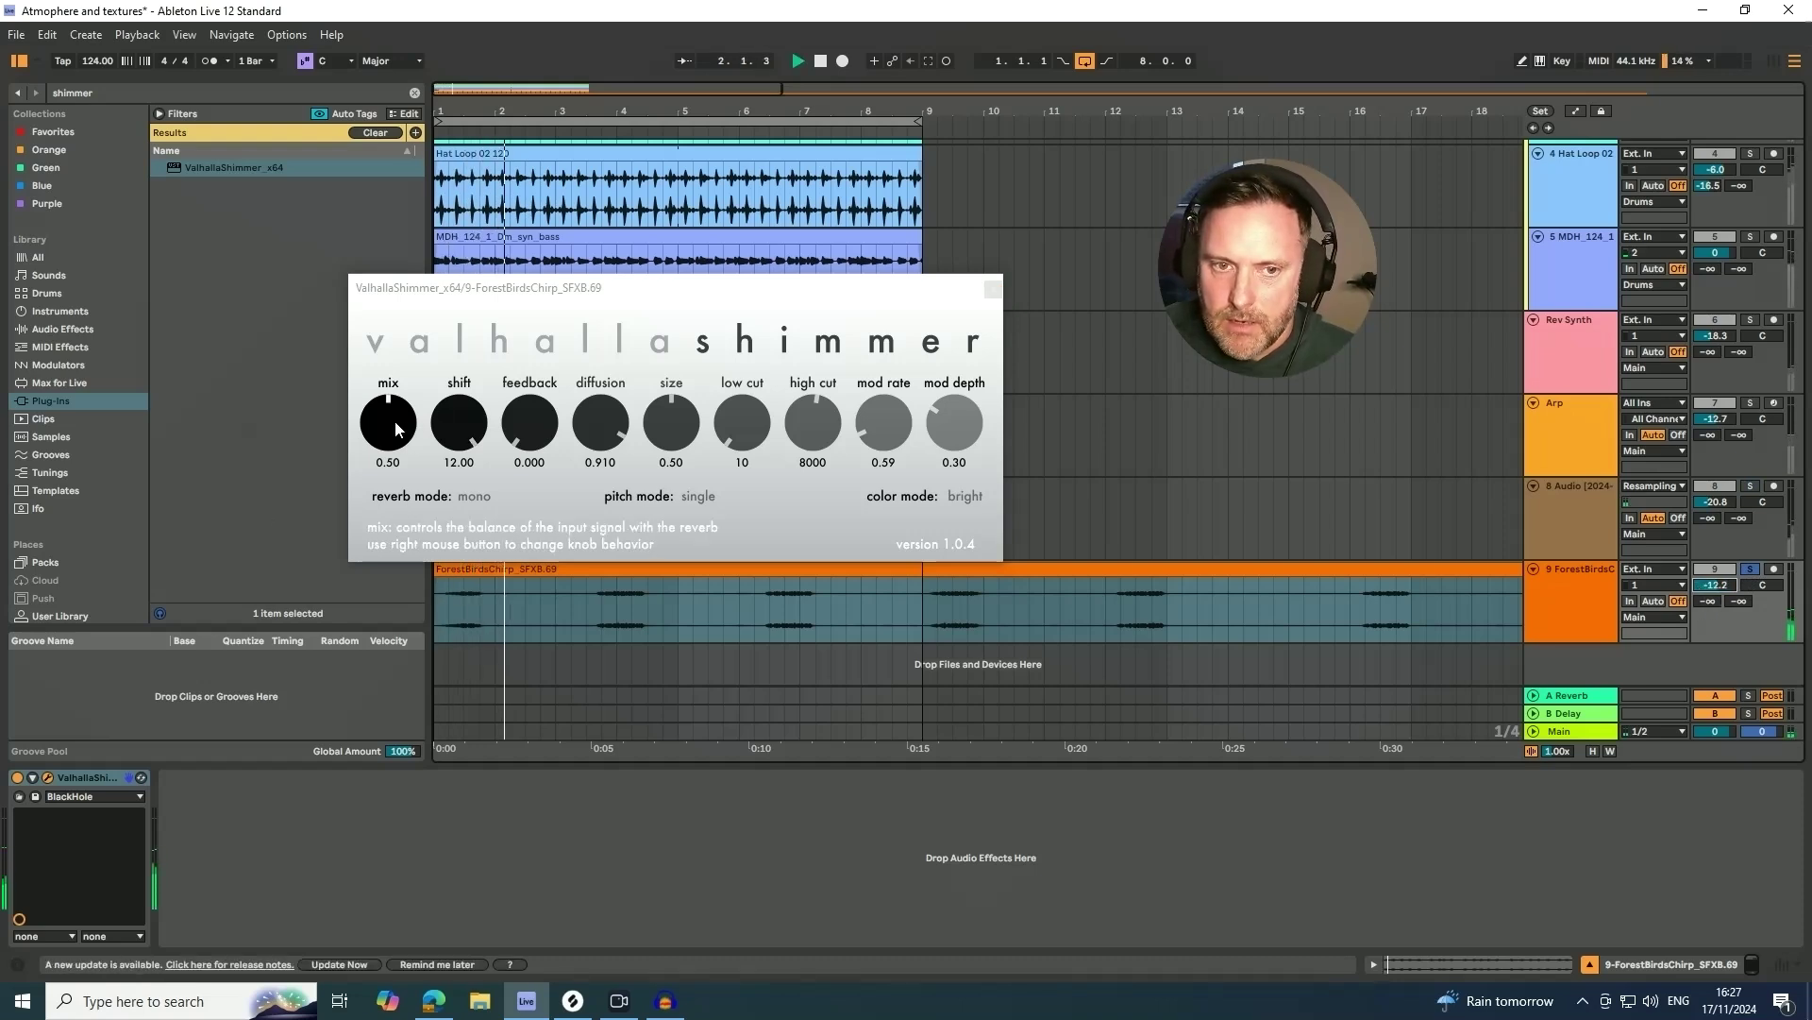
left_click_drag(1724, 590, 1724, 594)
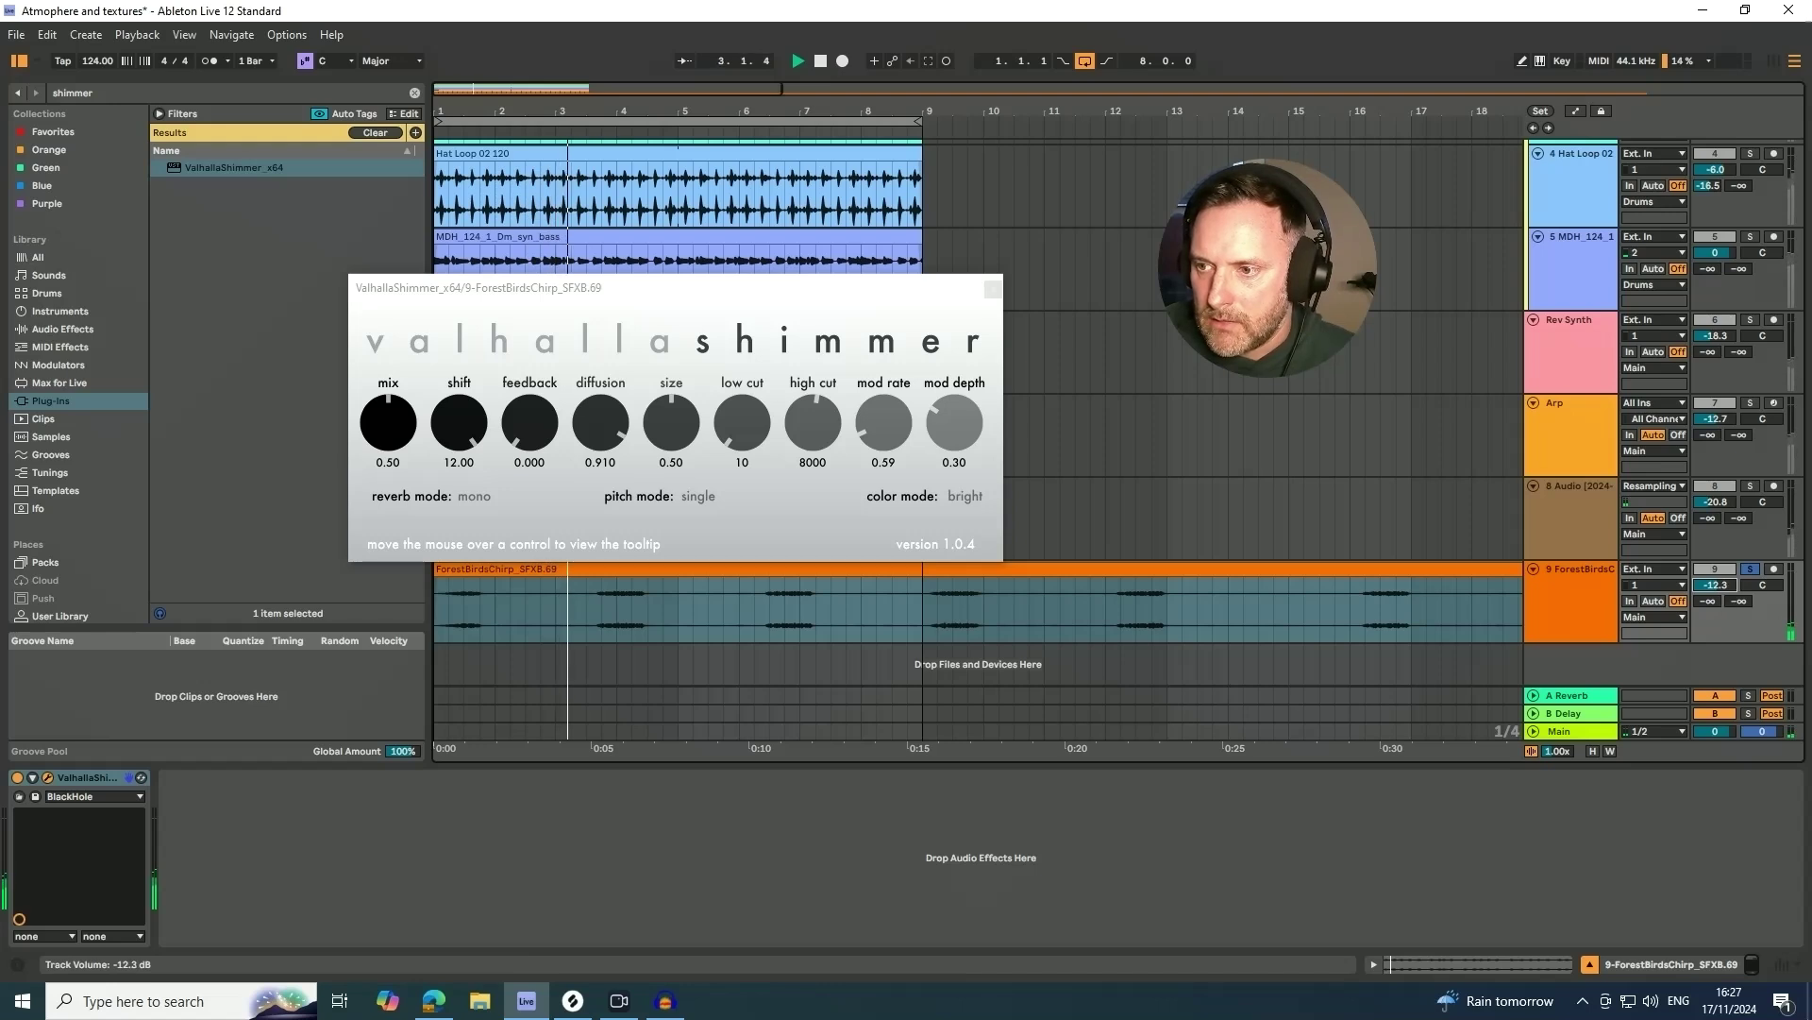
left_click(993, 288)
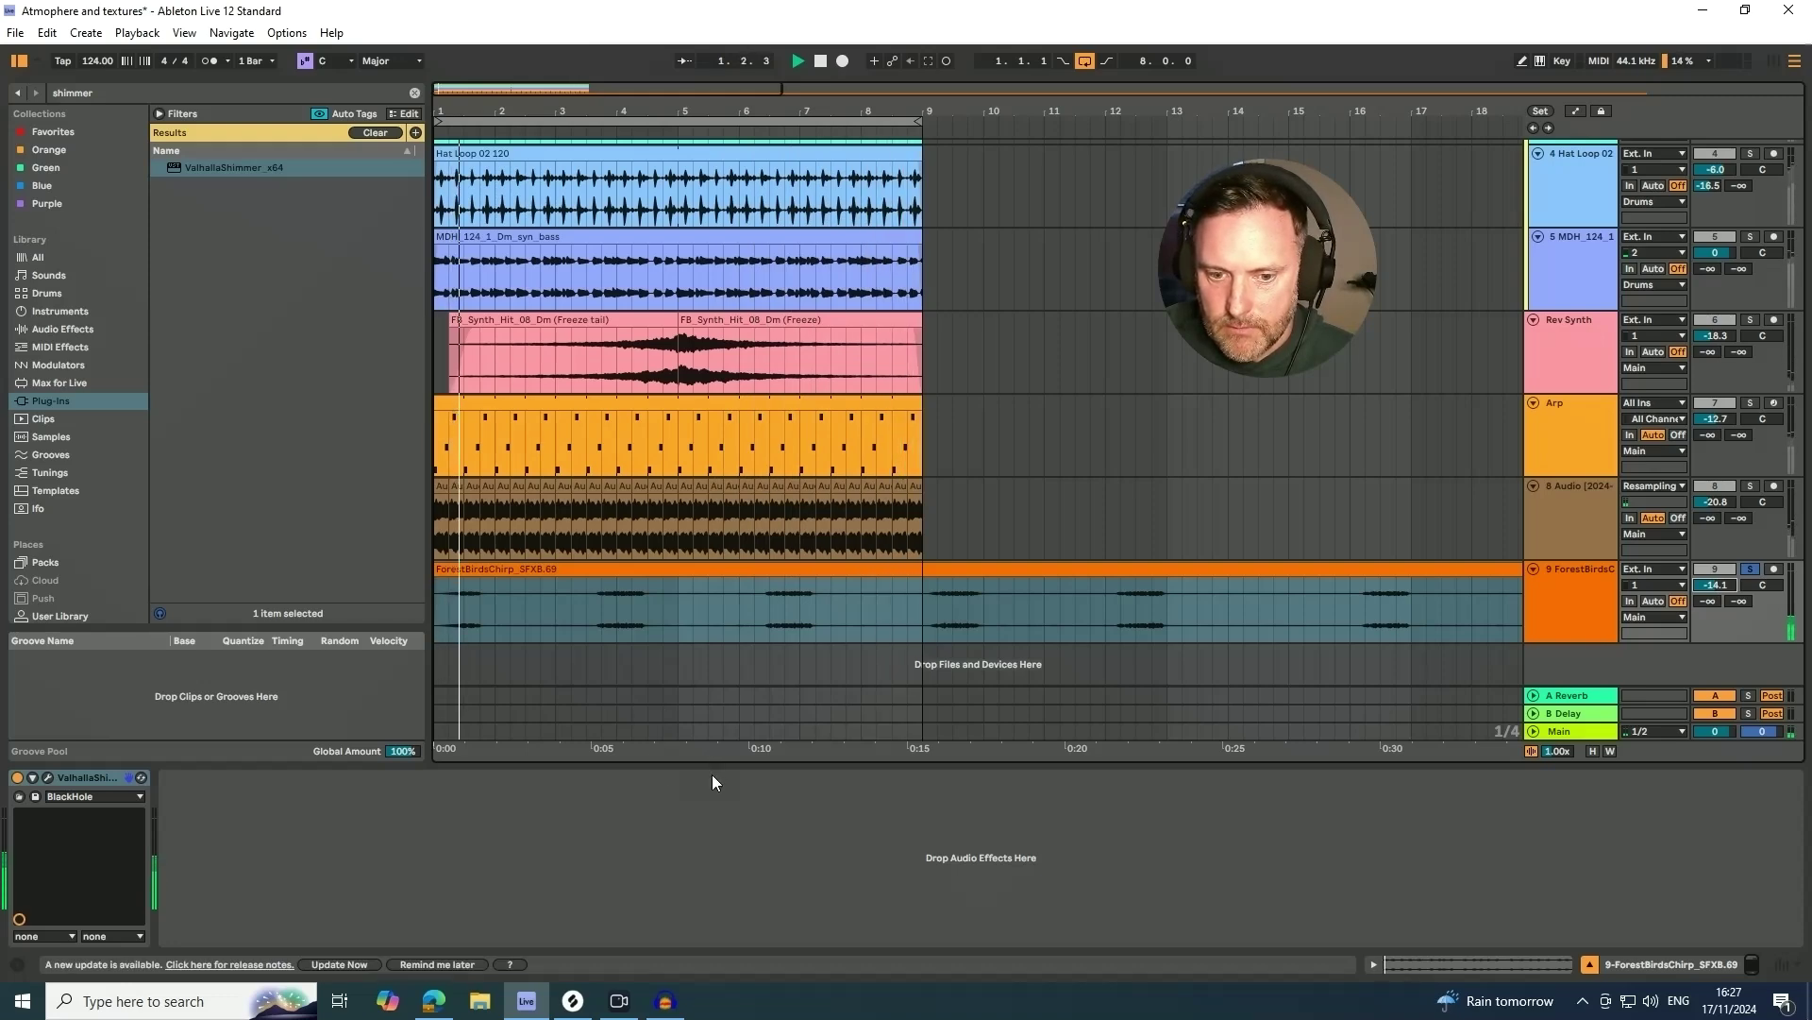
- Switch to Splice, audition shs_oat_birds_chirp_forest_hills_countryside_Transylvania_7.wav, and add it to the library
left_click(573, 1001)
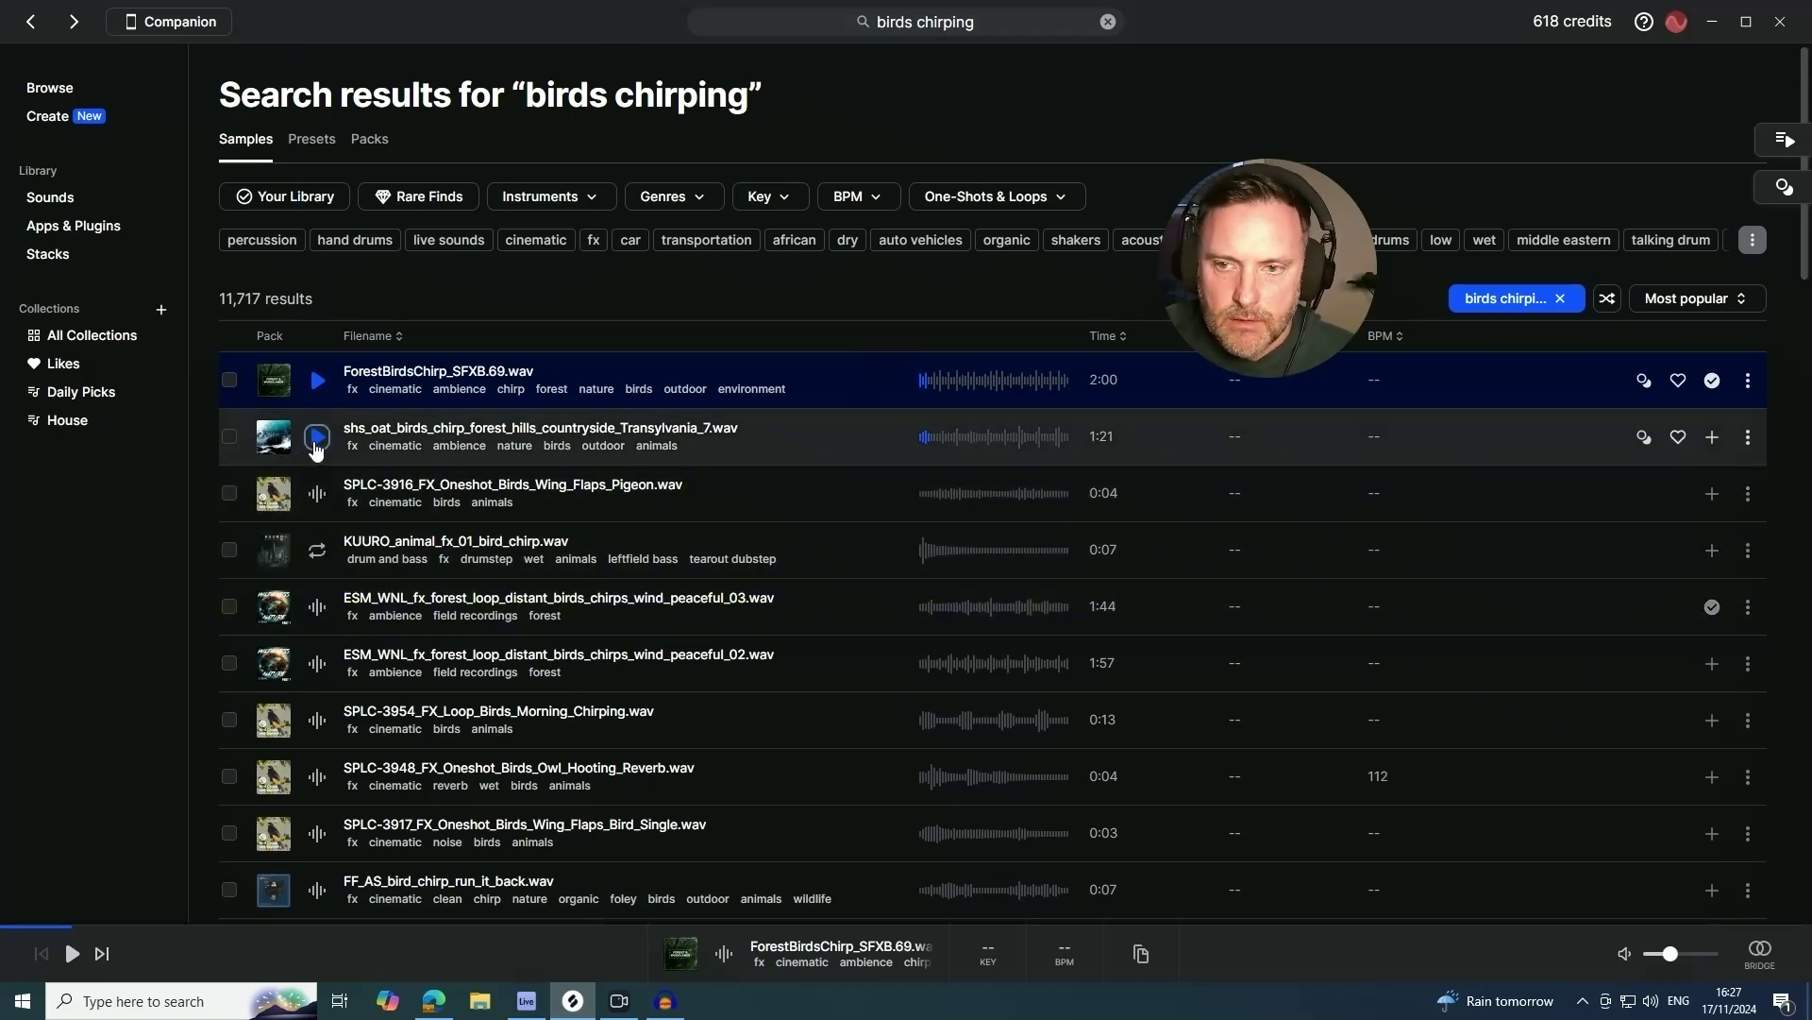
left_click(316, 438)
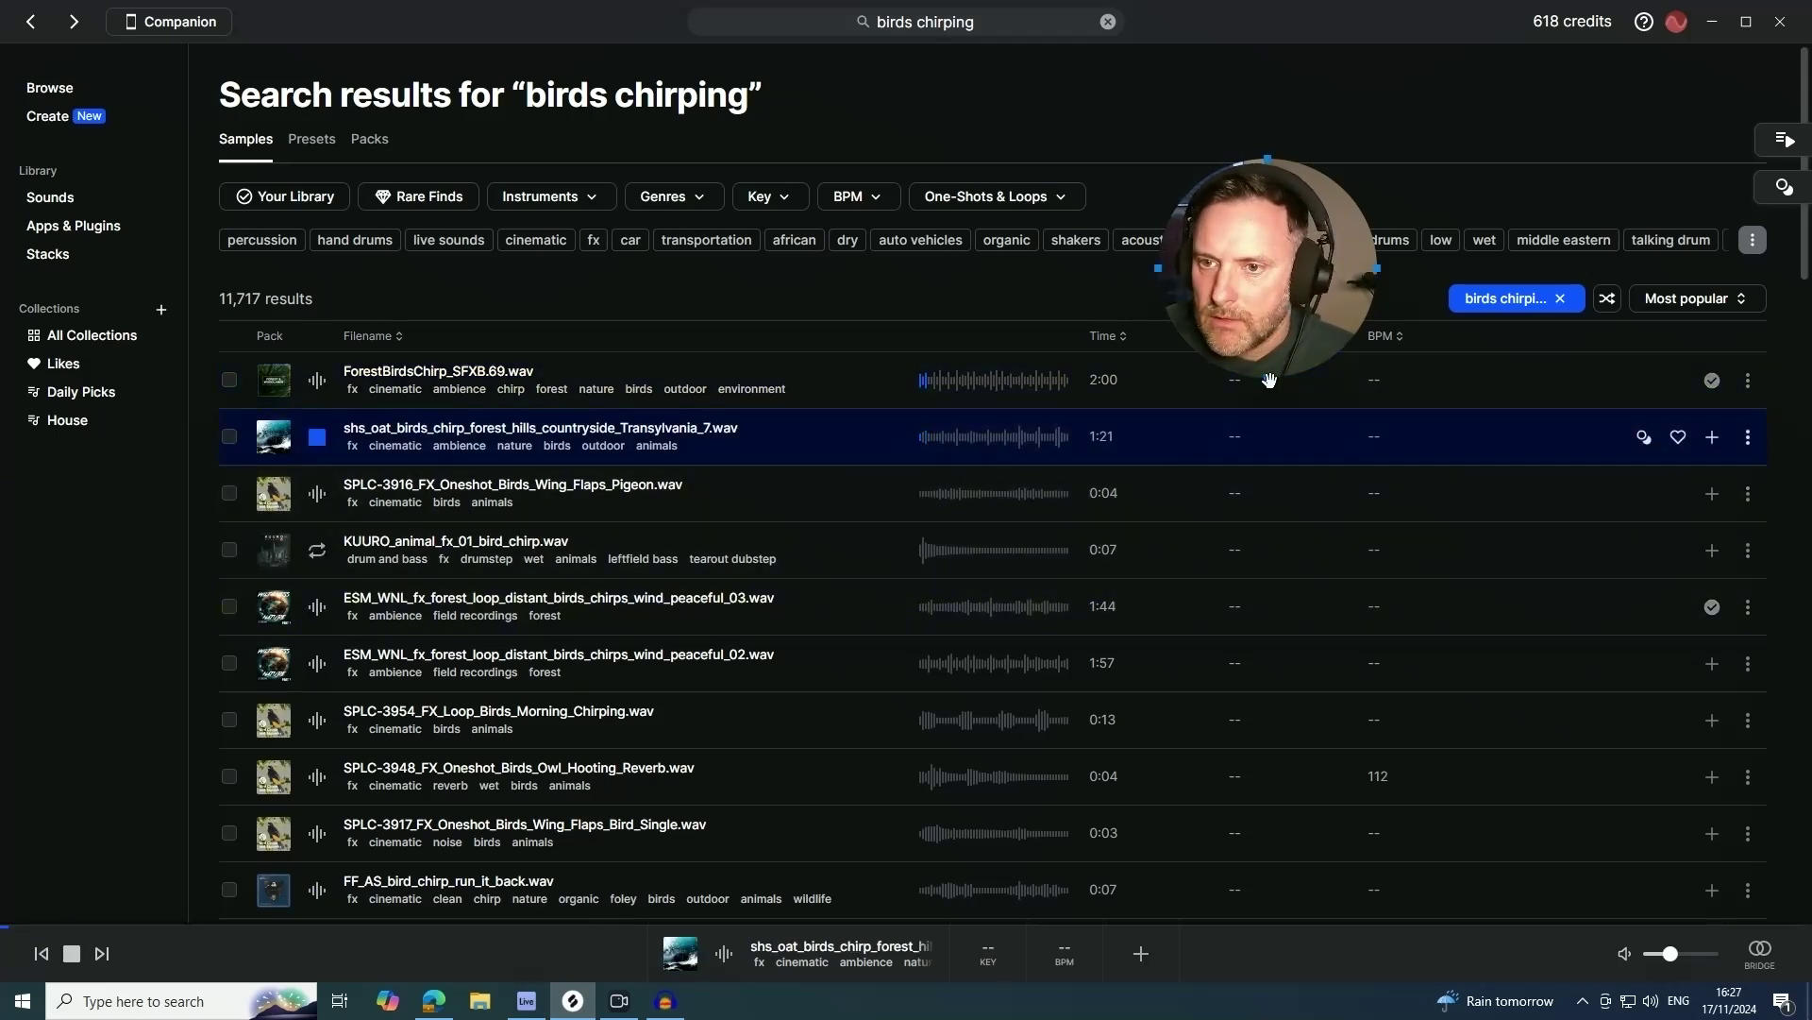
left_click(1712, 438)
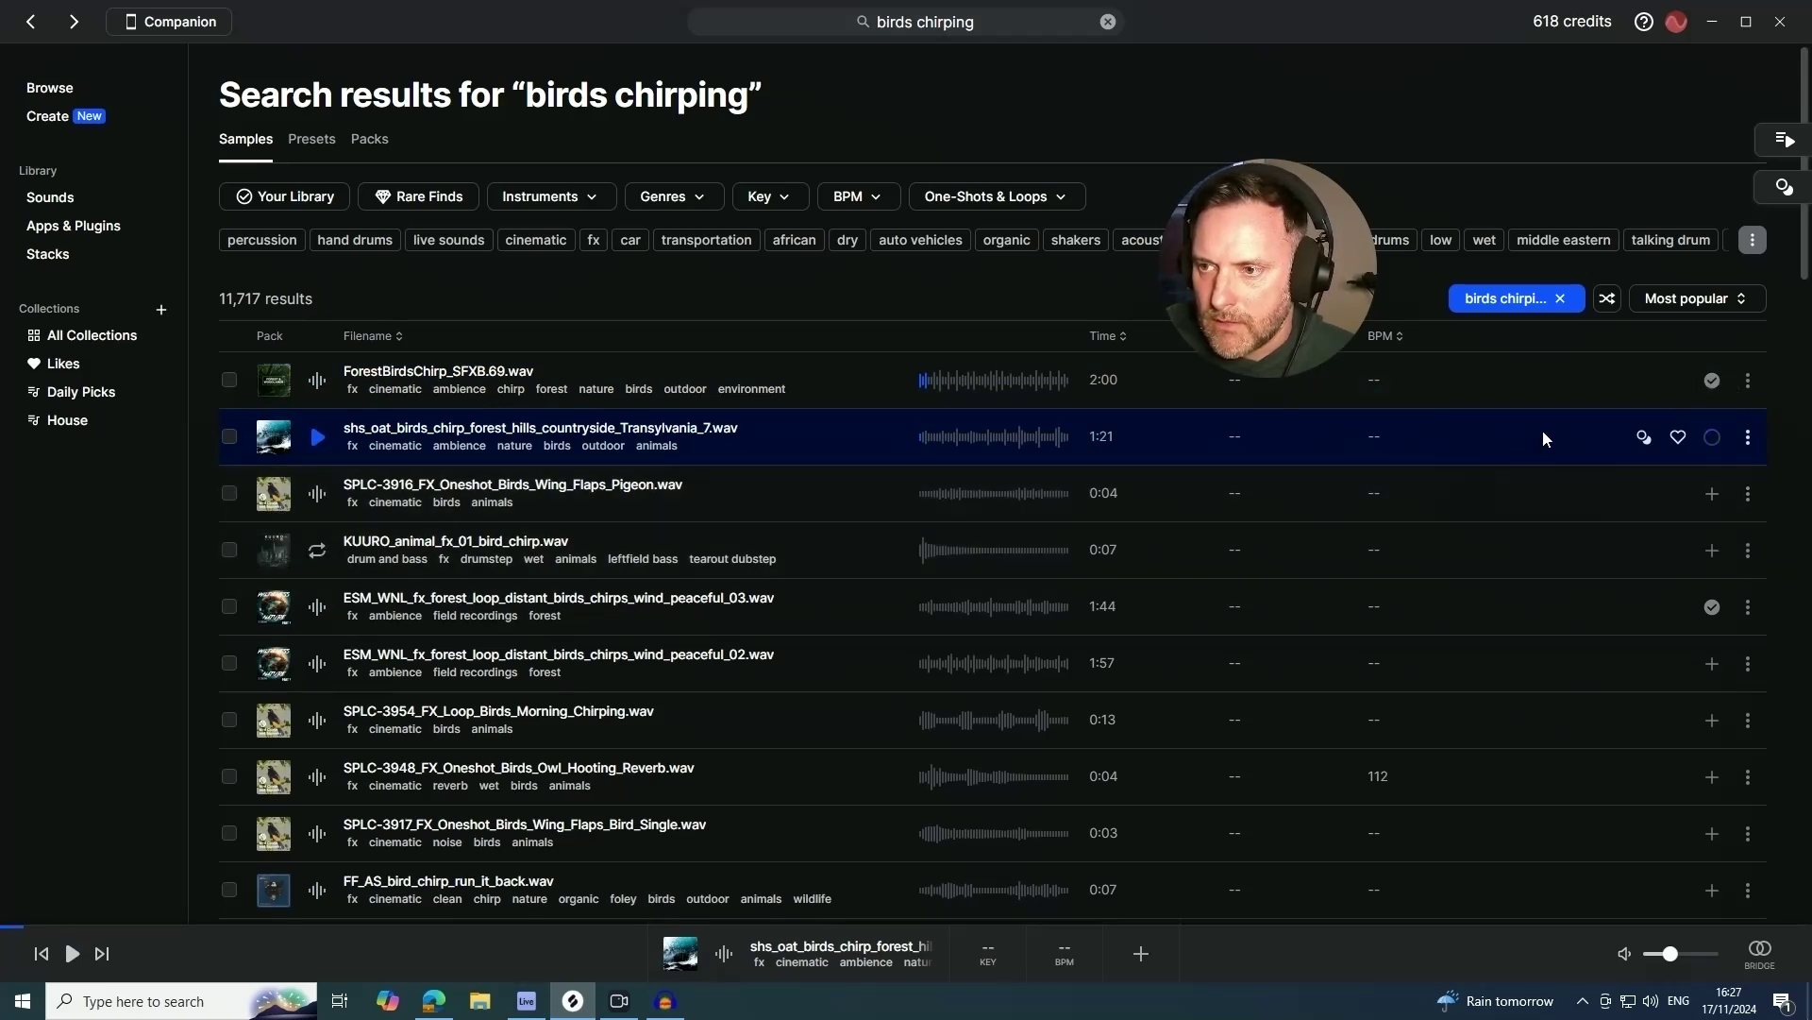
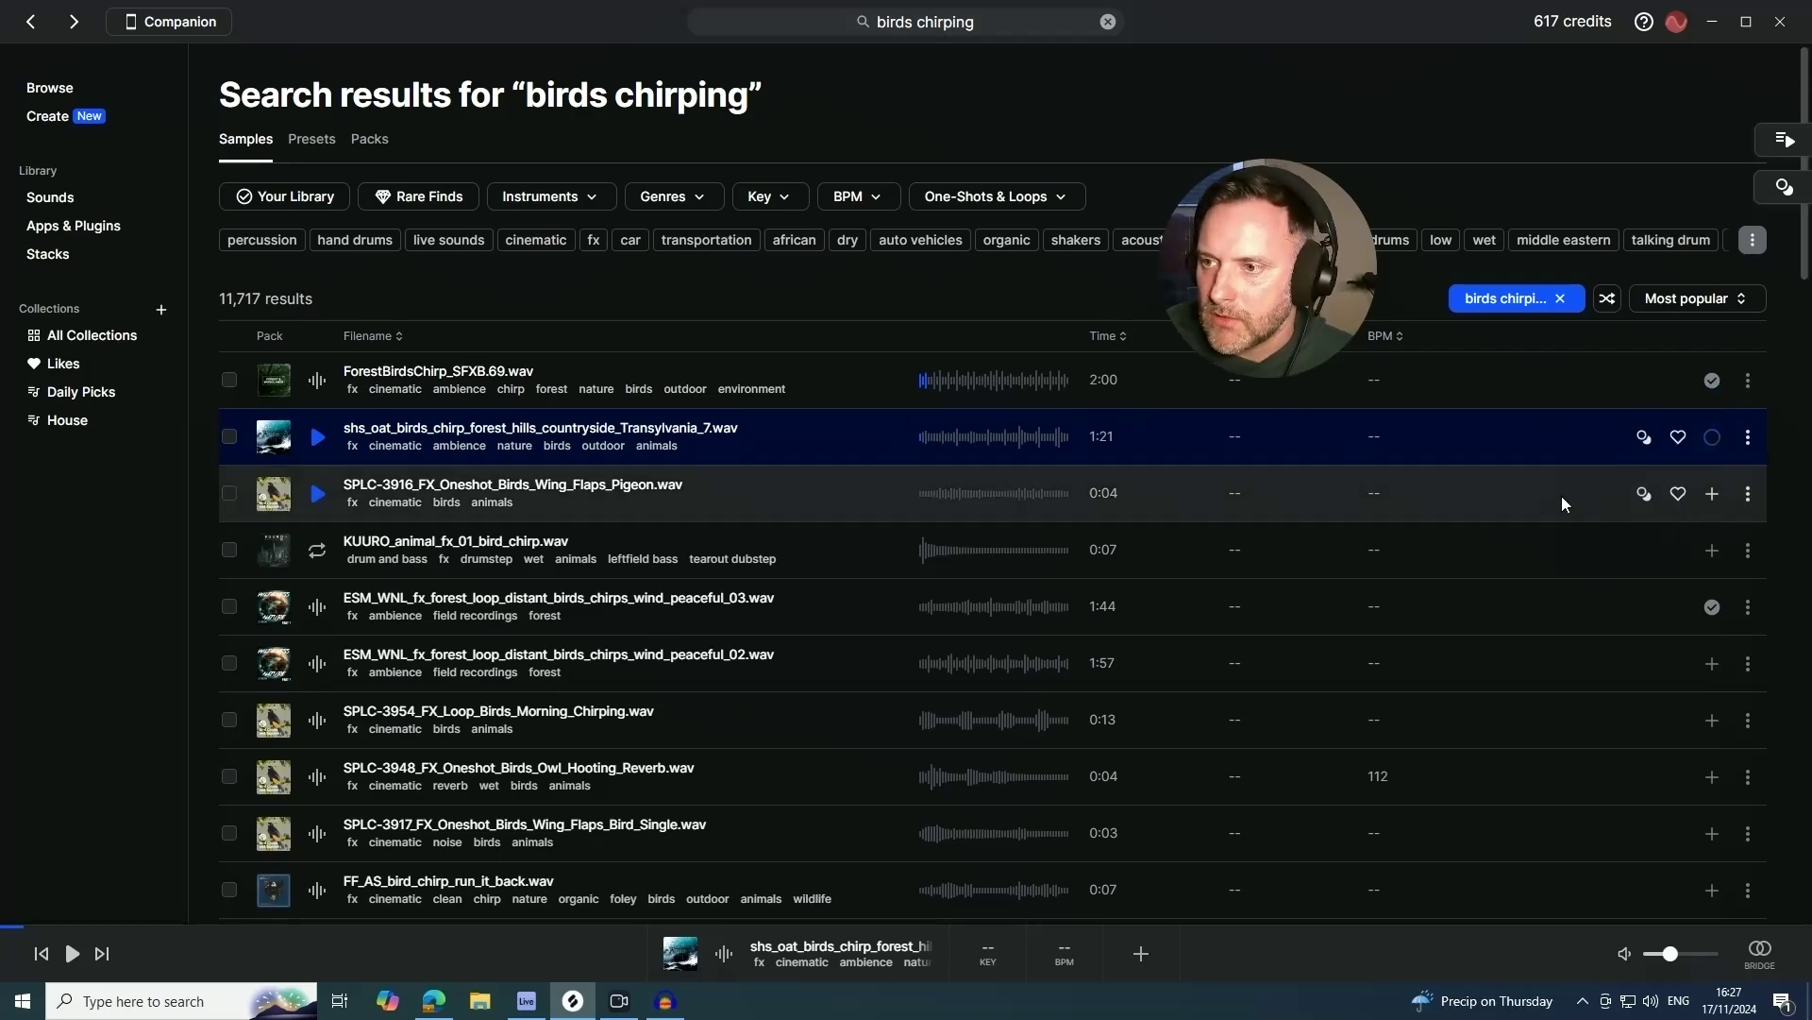
- Switch back to Ableton Live, solo the resampled audio track, and pan it to 24R during playback
key("alt+Tab")
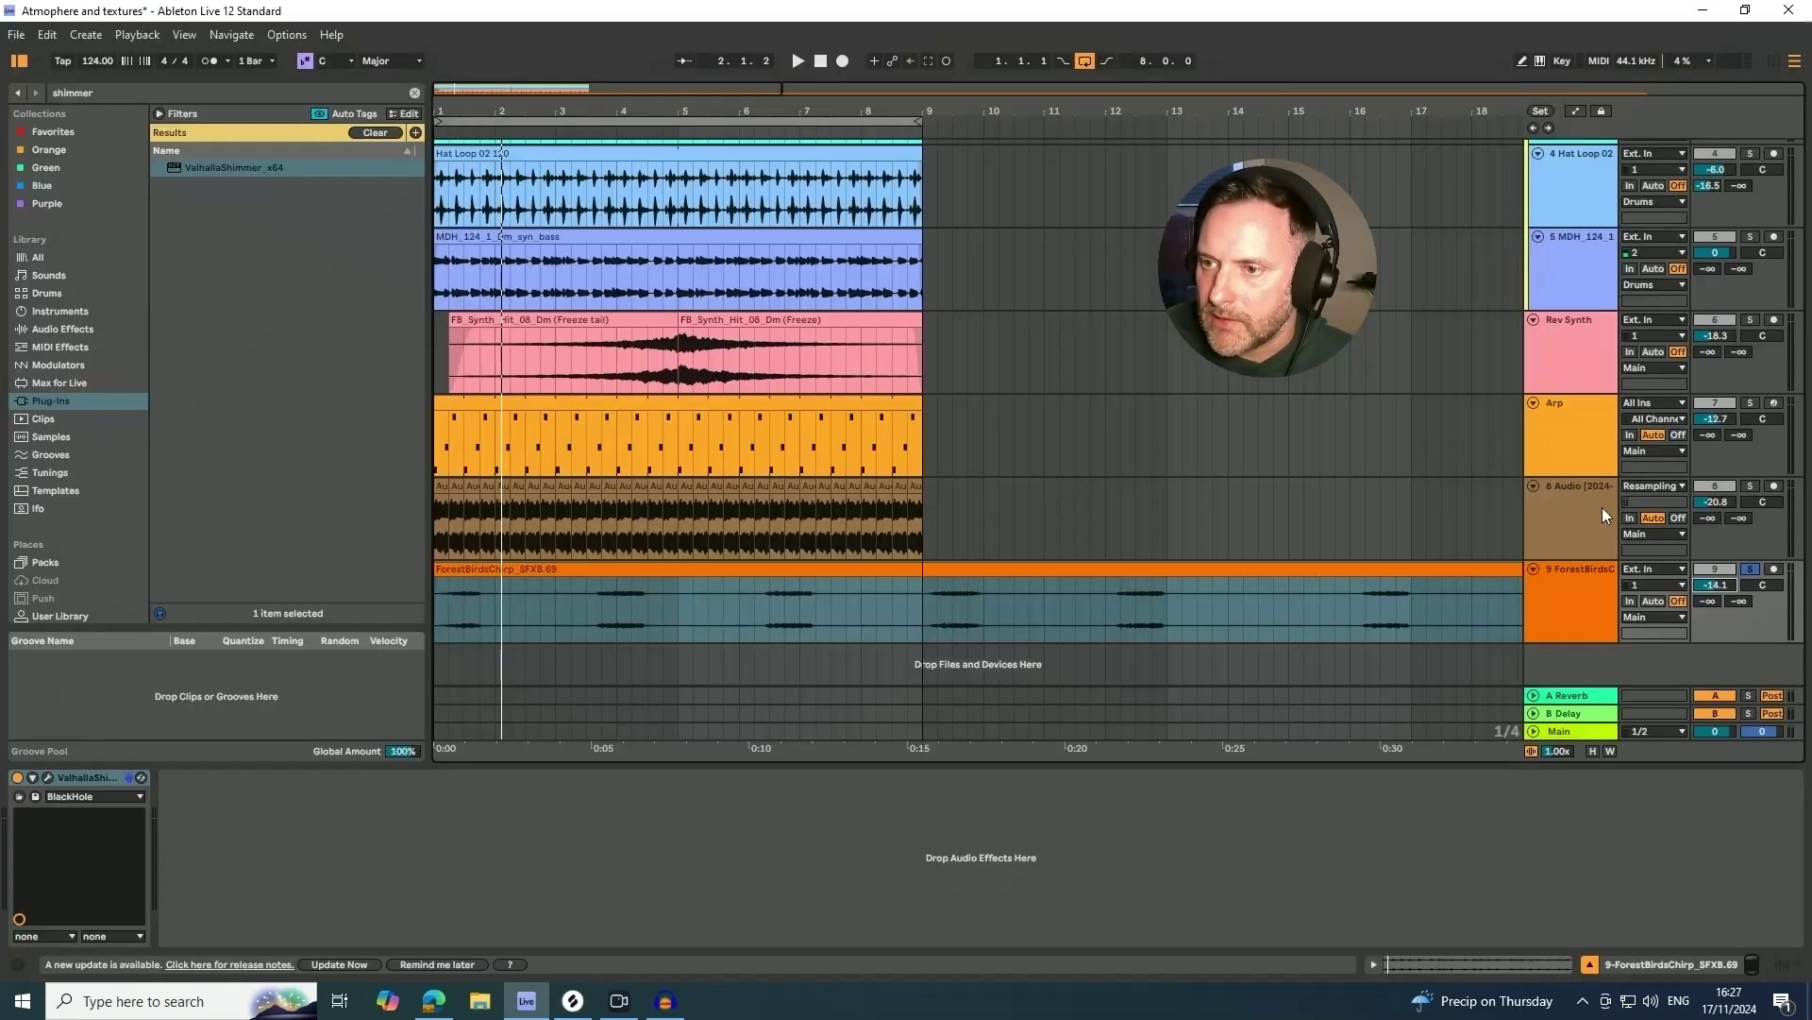
left_click(1748, 486)
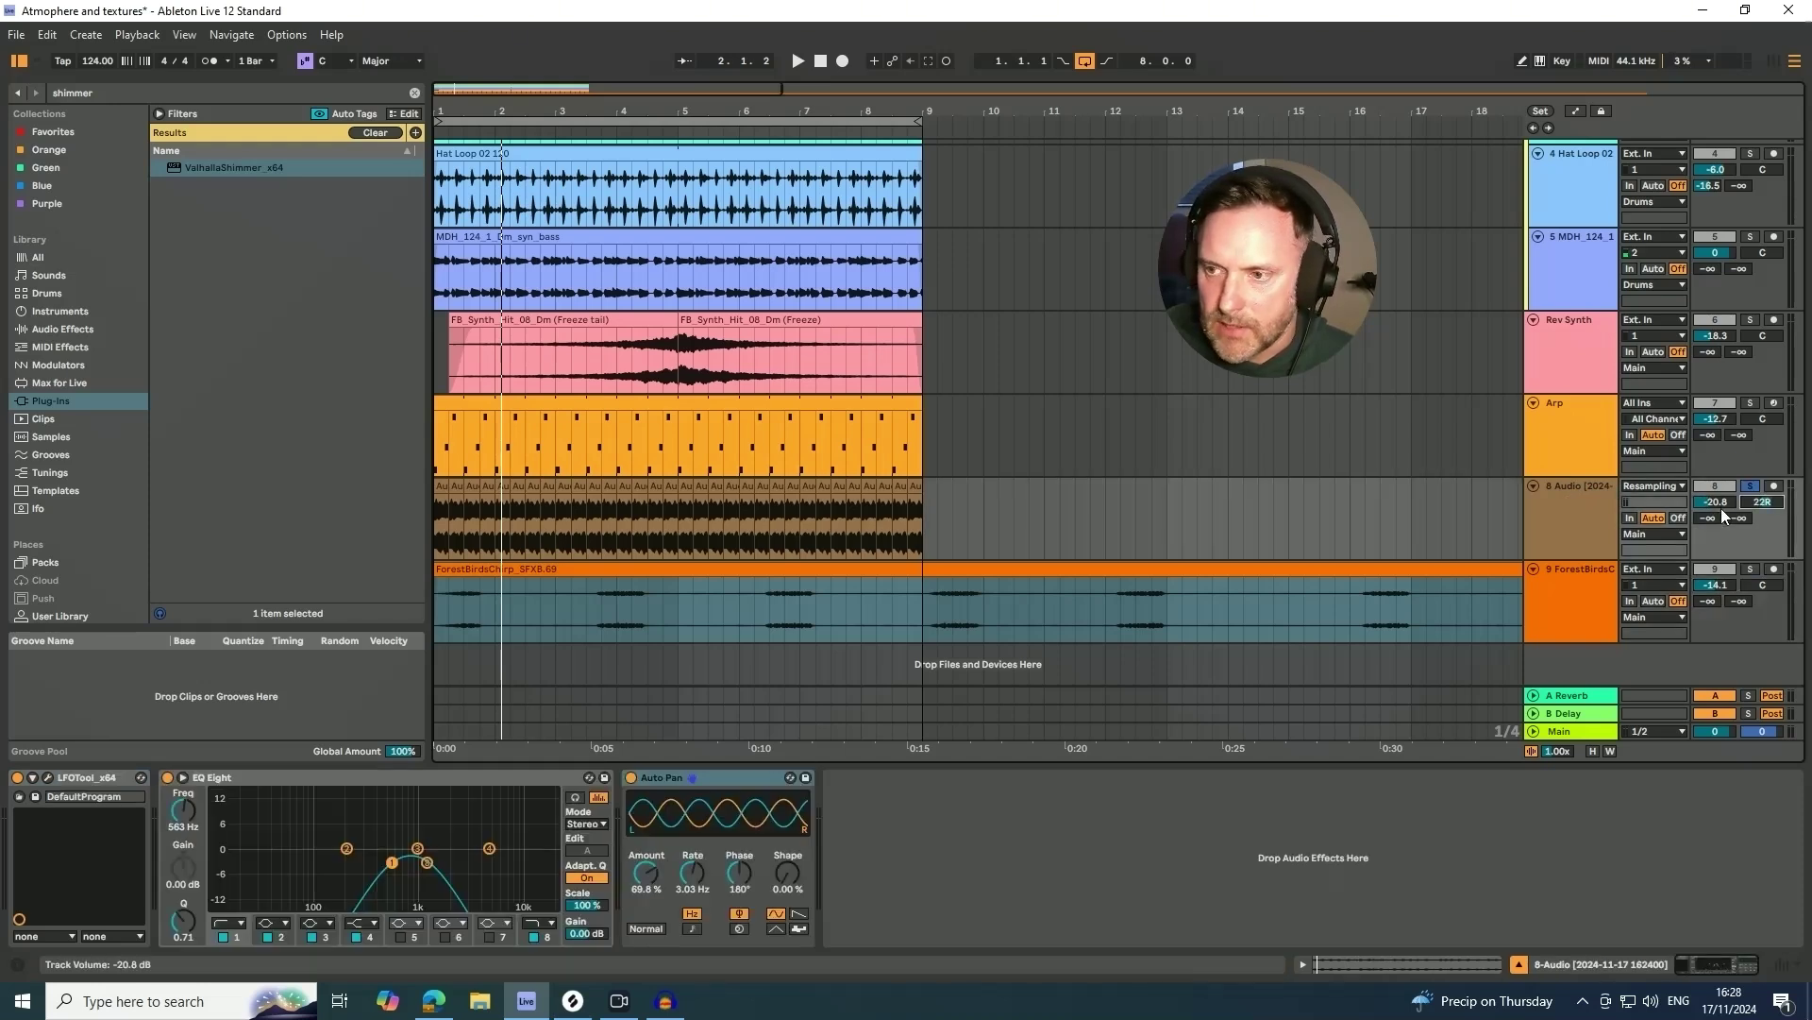
key("space")
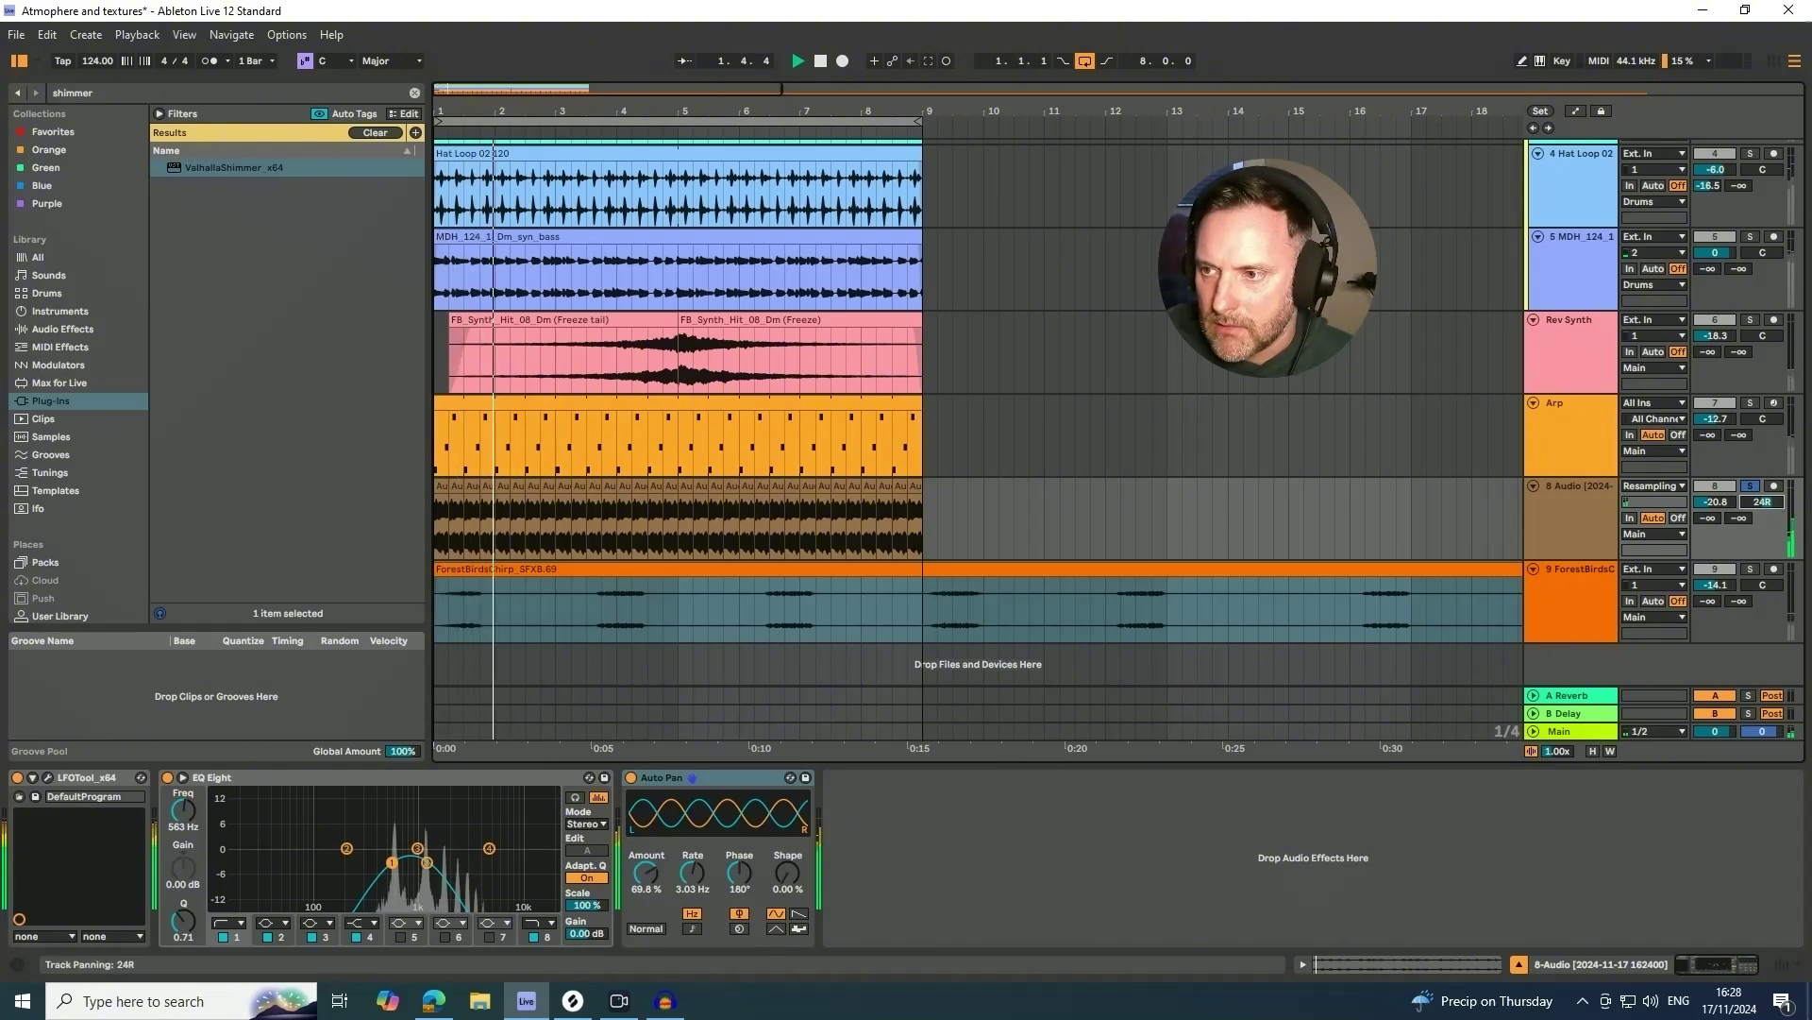
left_click_drag(1757, 506, 1755, 509)
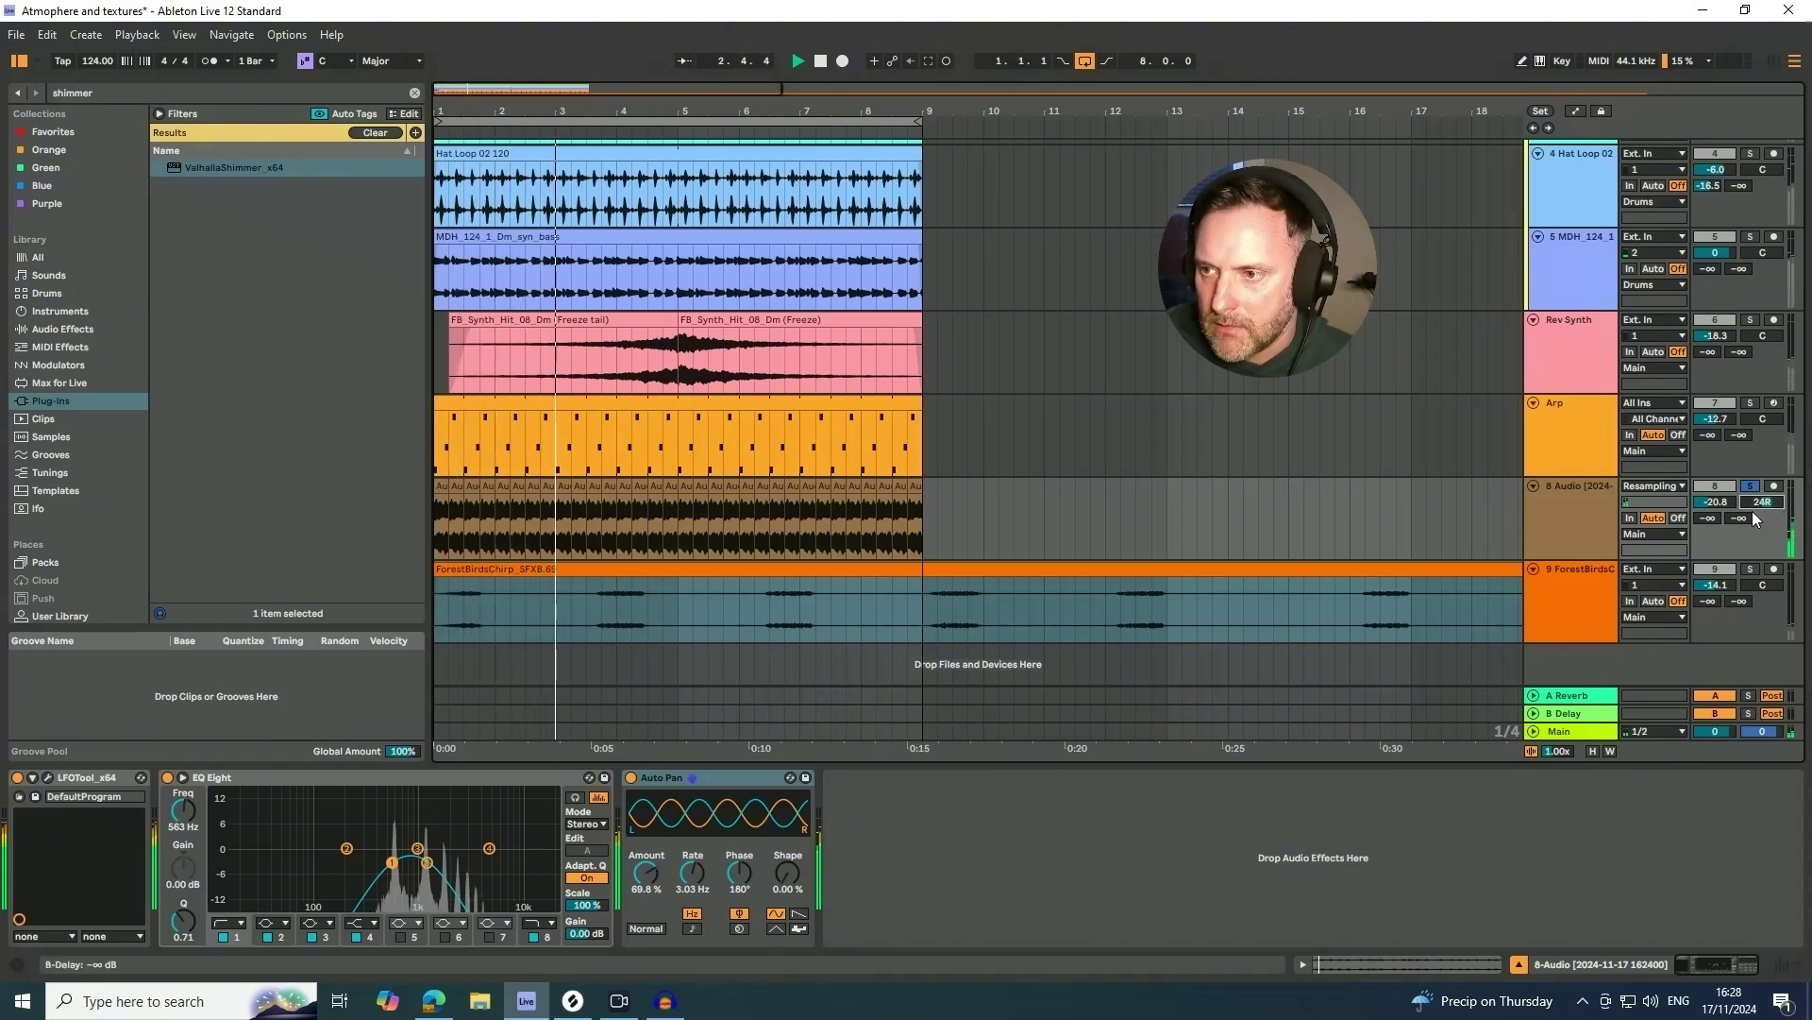
- Bring the Transylvania_7 bird sample over from Splice onto the ForestBirdsChirp track at bar 1, replacing the existing clip
key("alt+Tab")
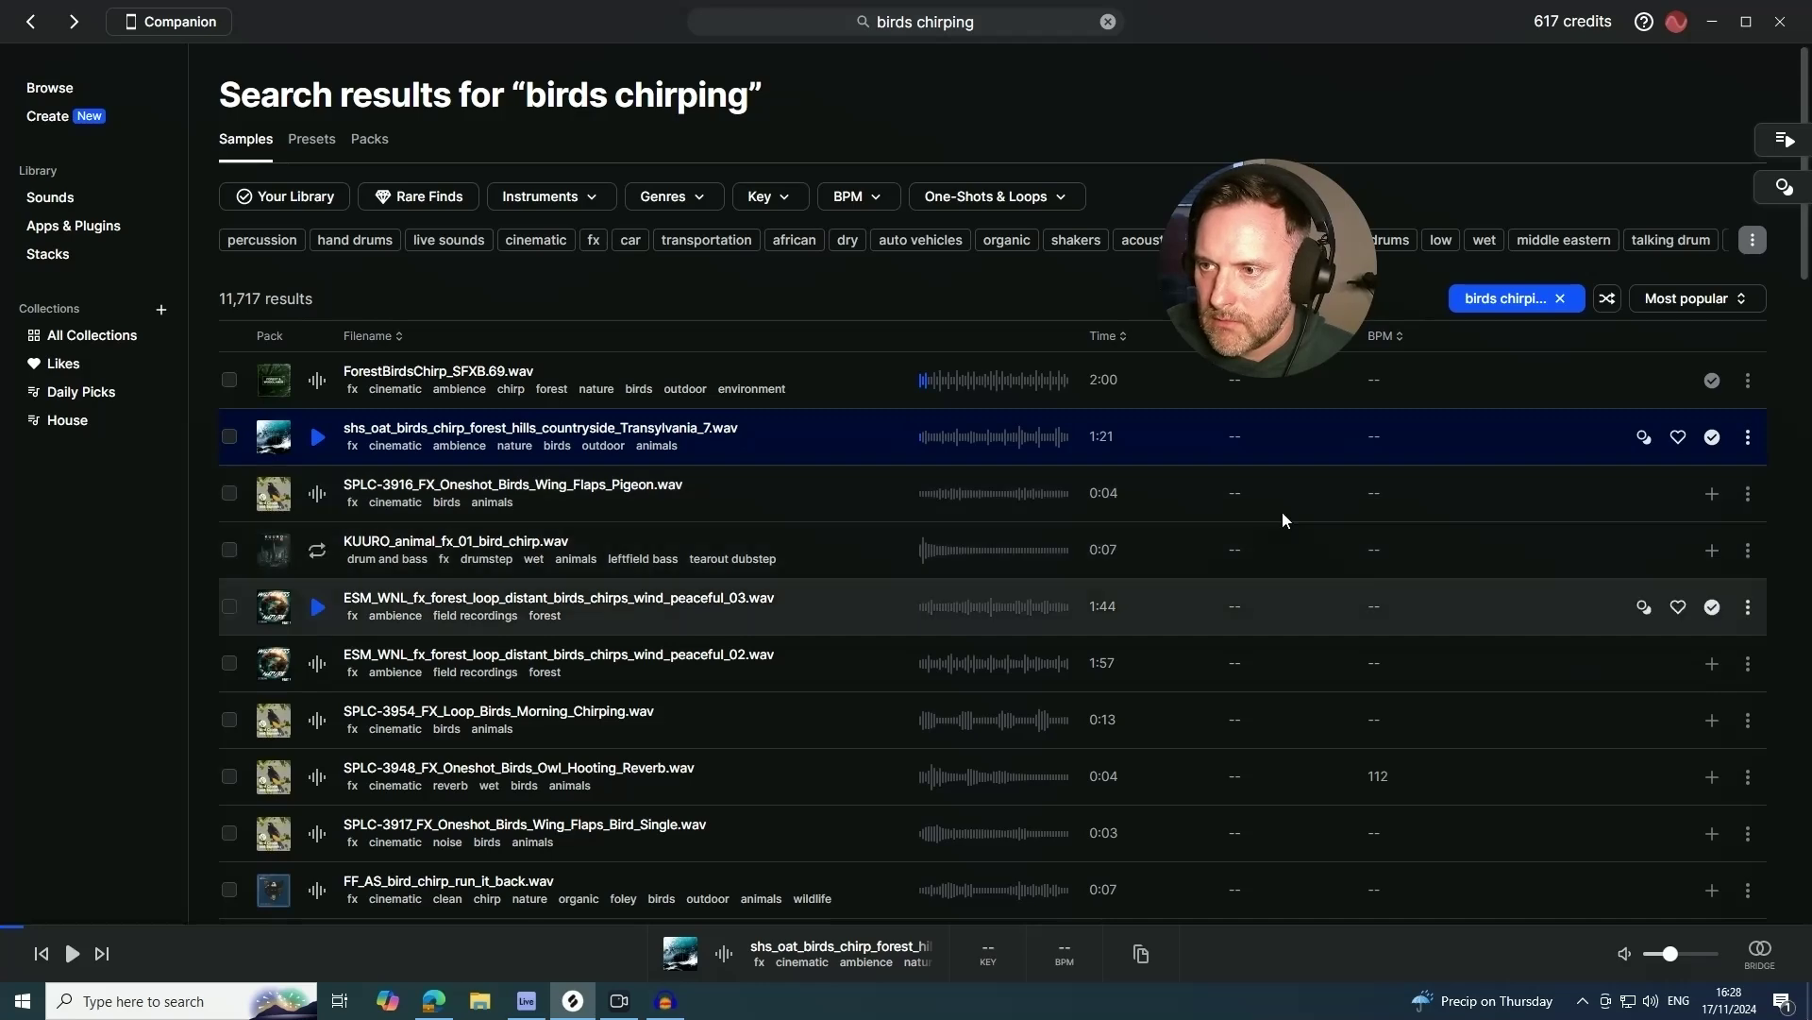
left_click(523, 1004)
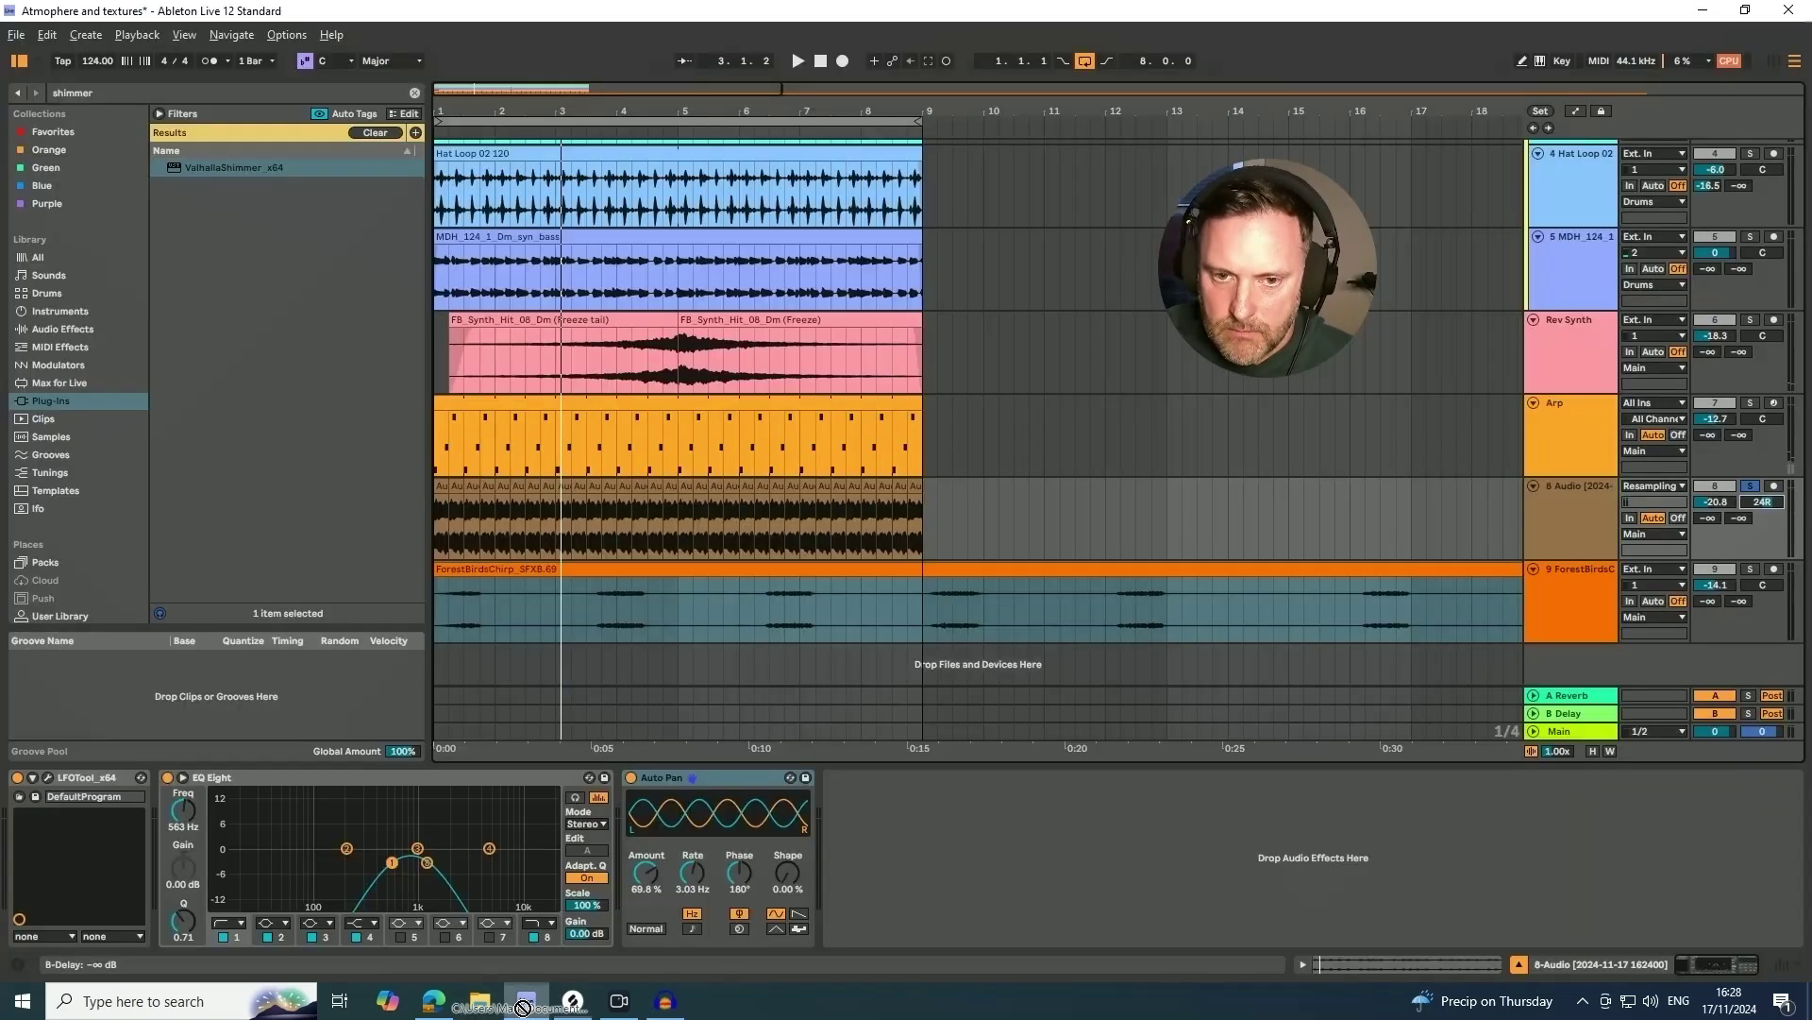
left_click_drag(429, 728, 438, 608)
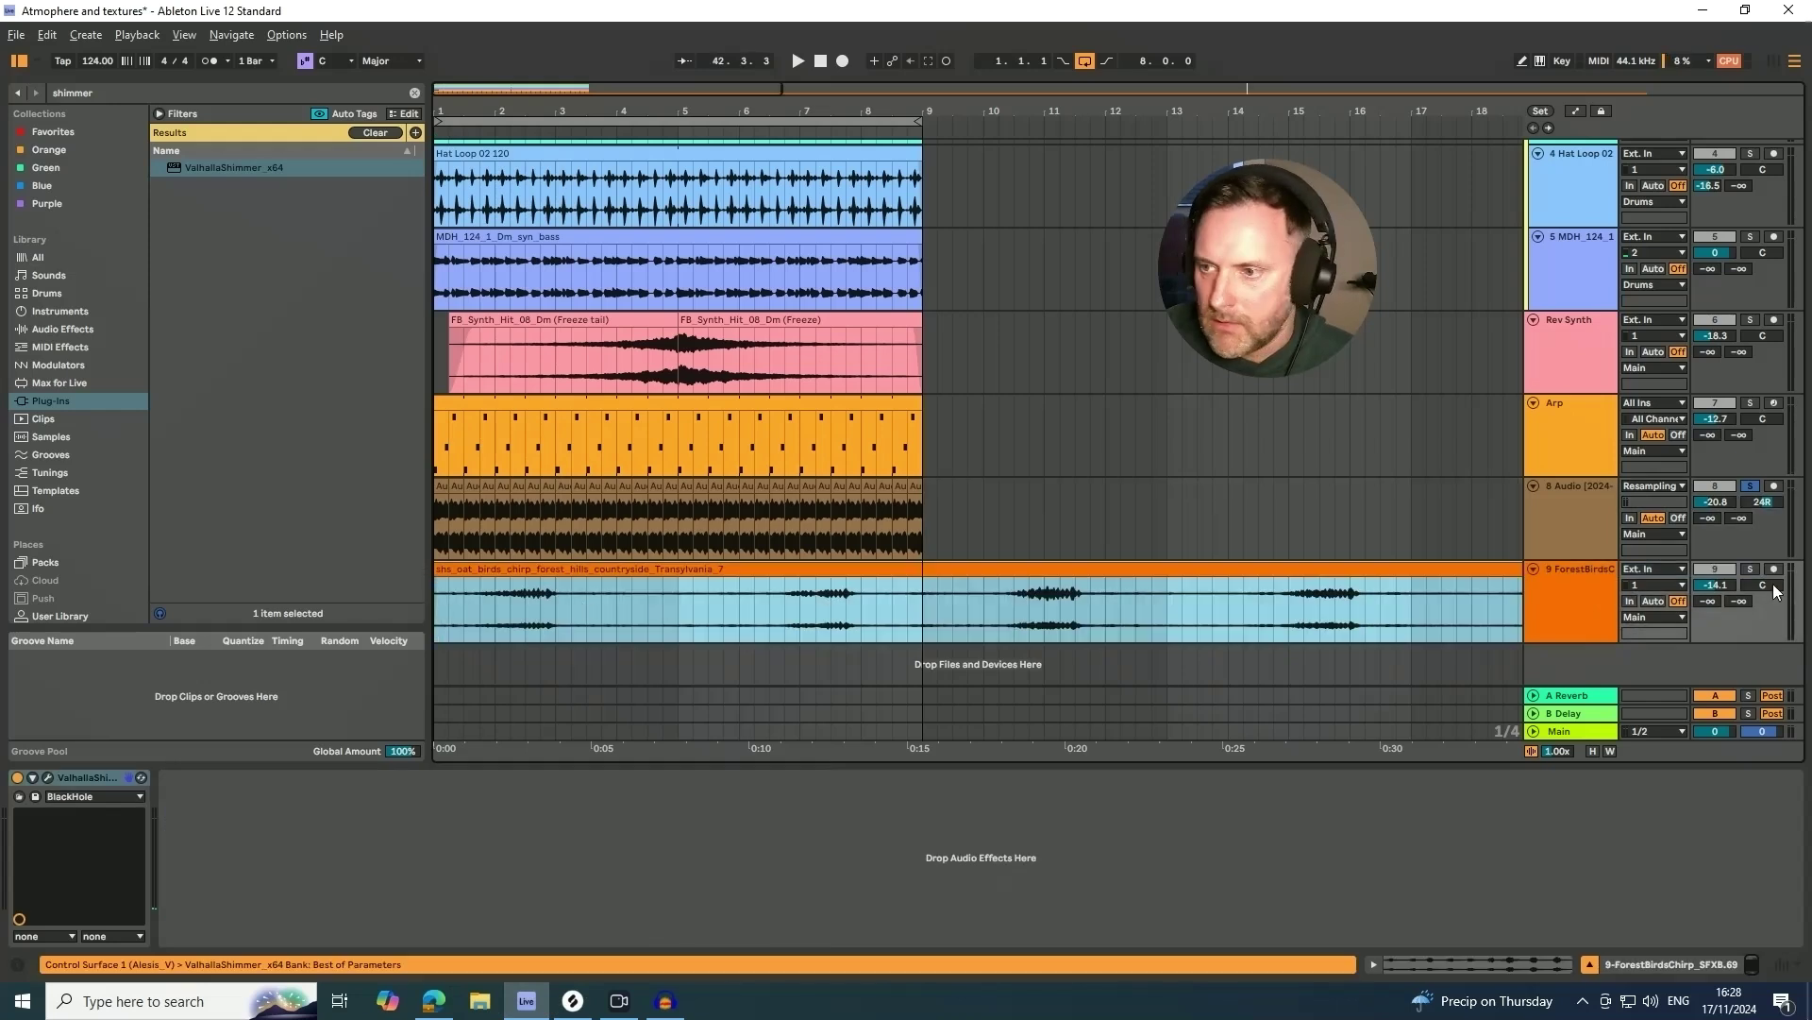
- Solo the birds track together with the resampled track, pan the birds to 20L, and play the result
left_click(1749, 569)
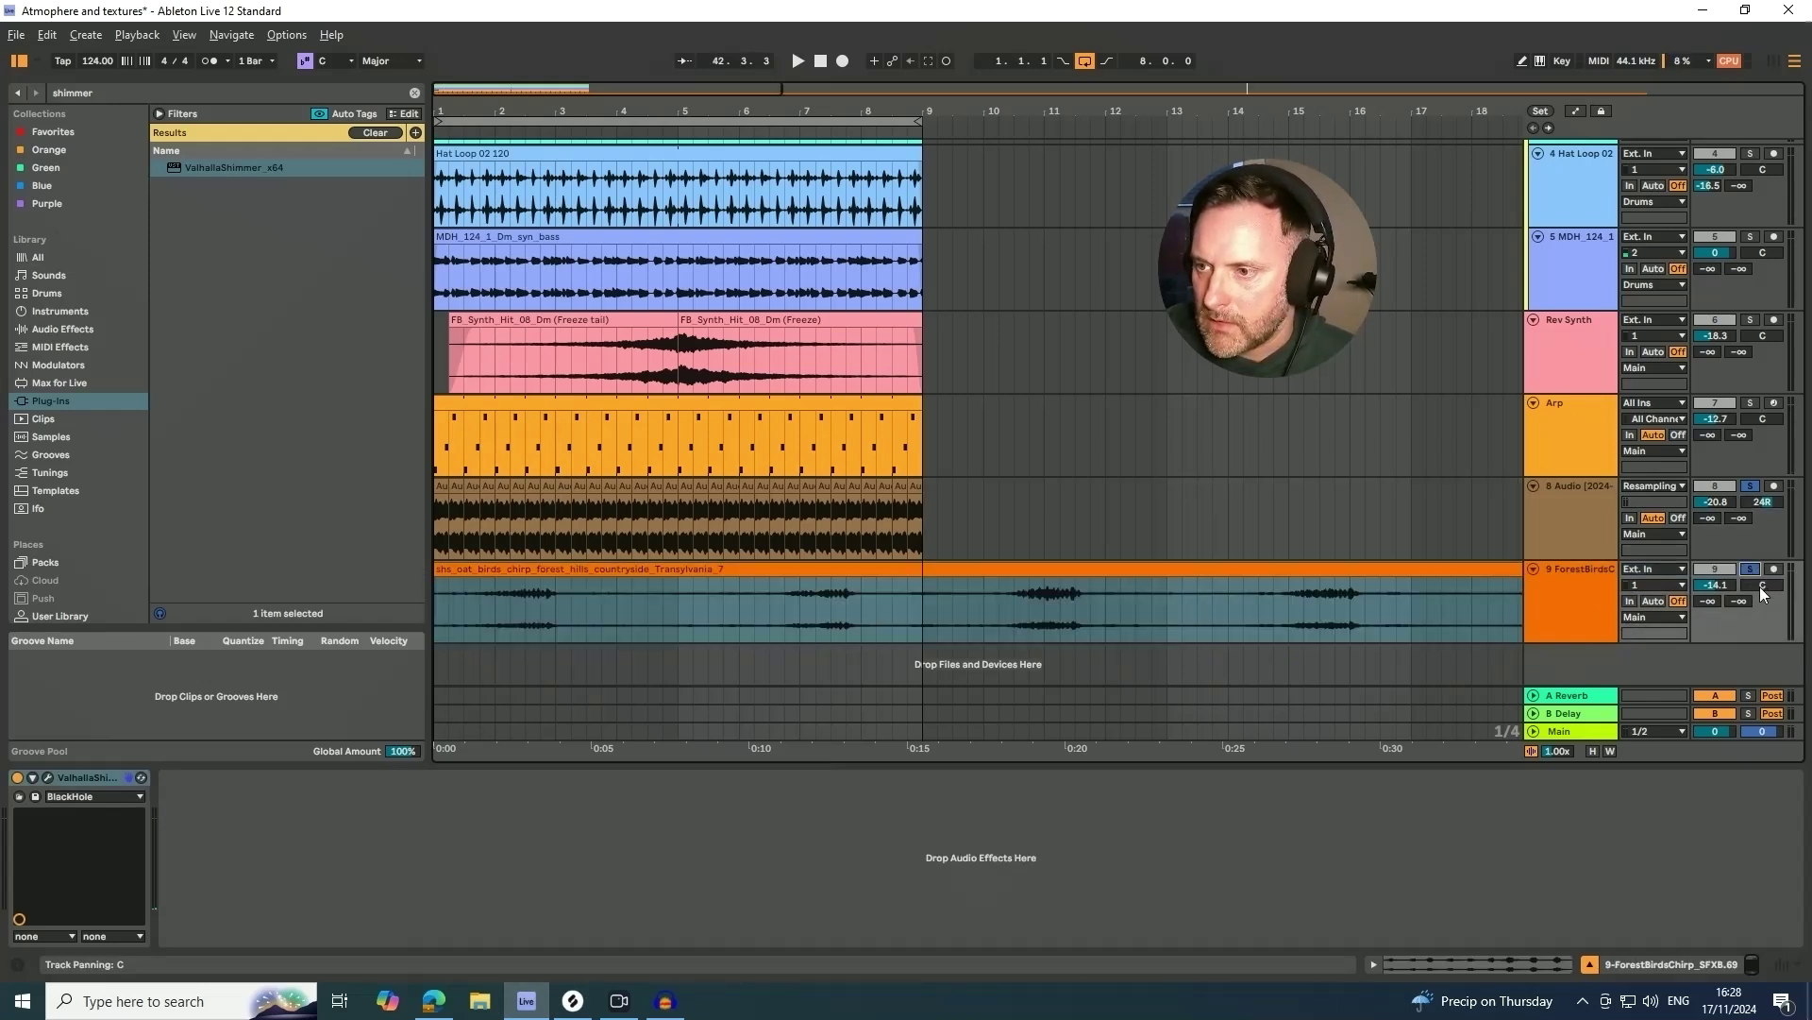
left_click_drag(1758, 586, 1758, 596)
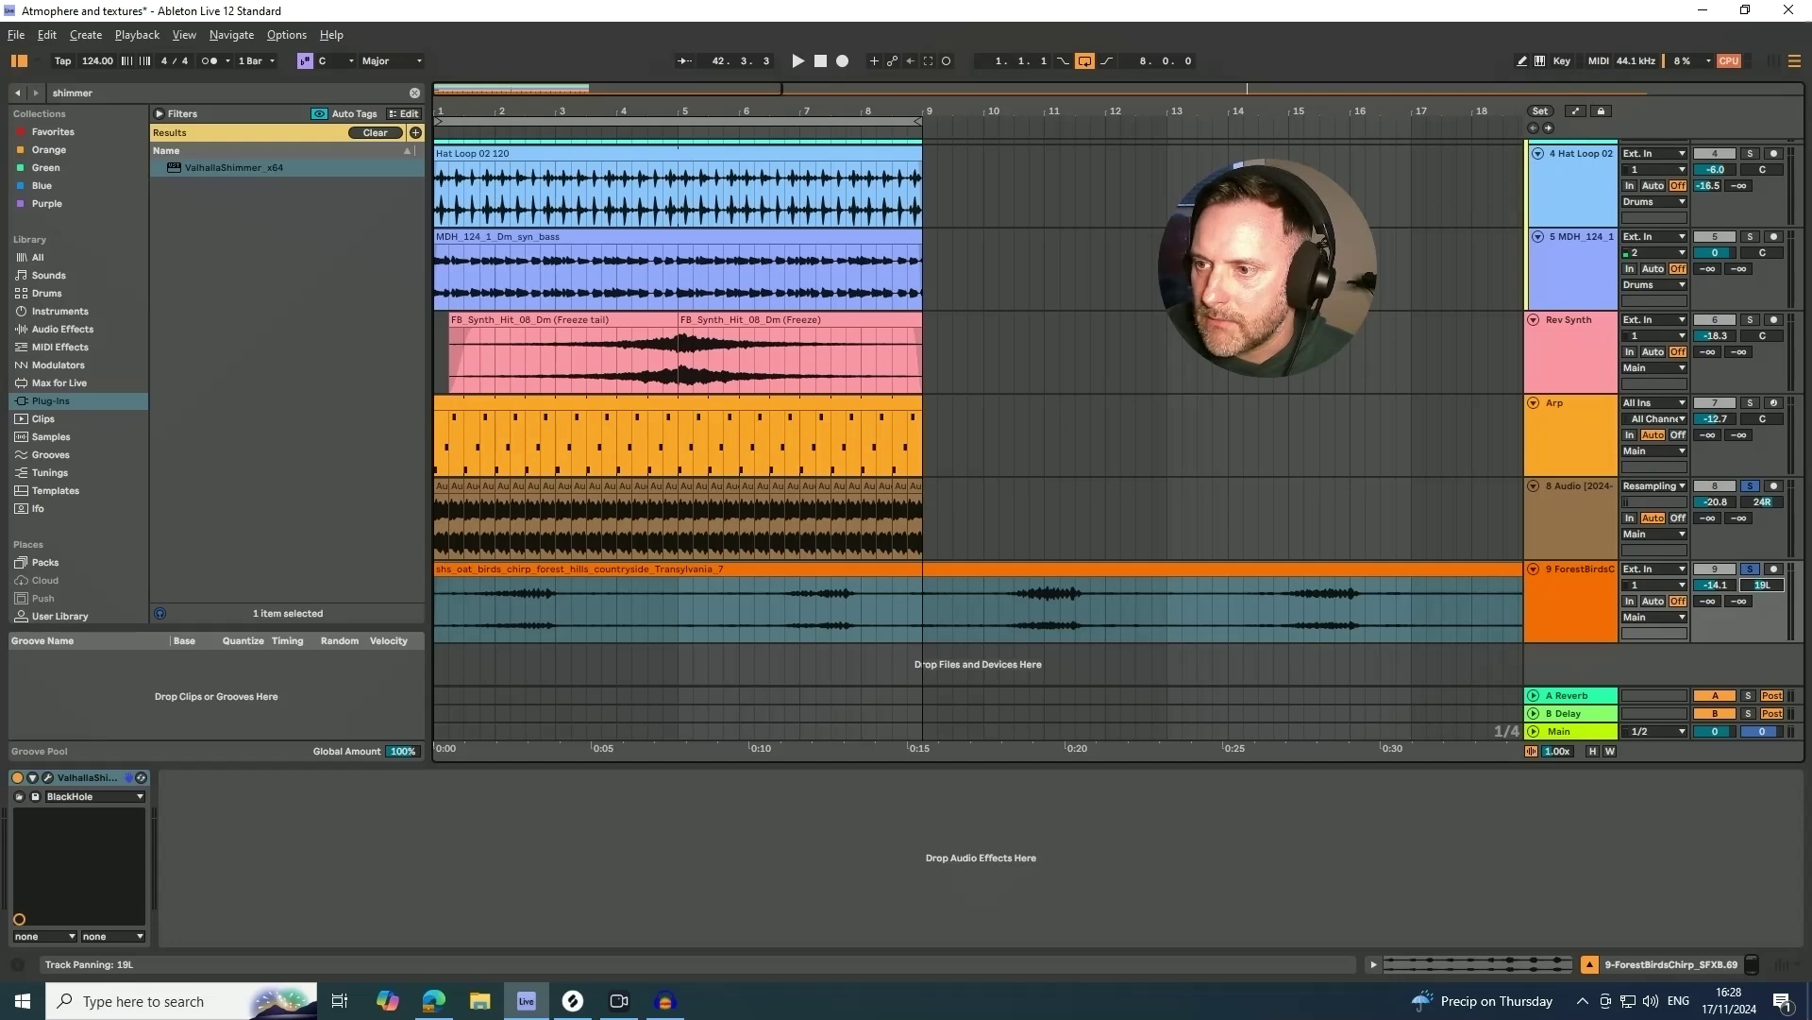
key("space")
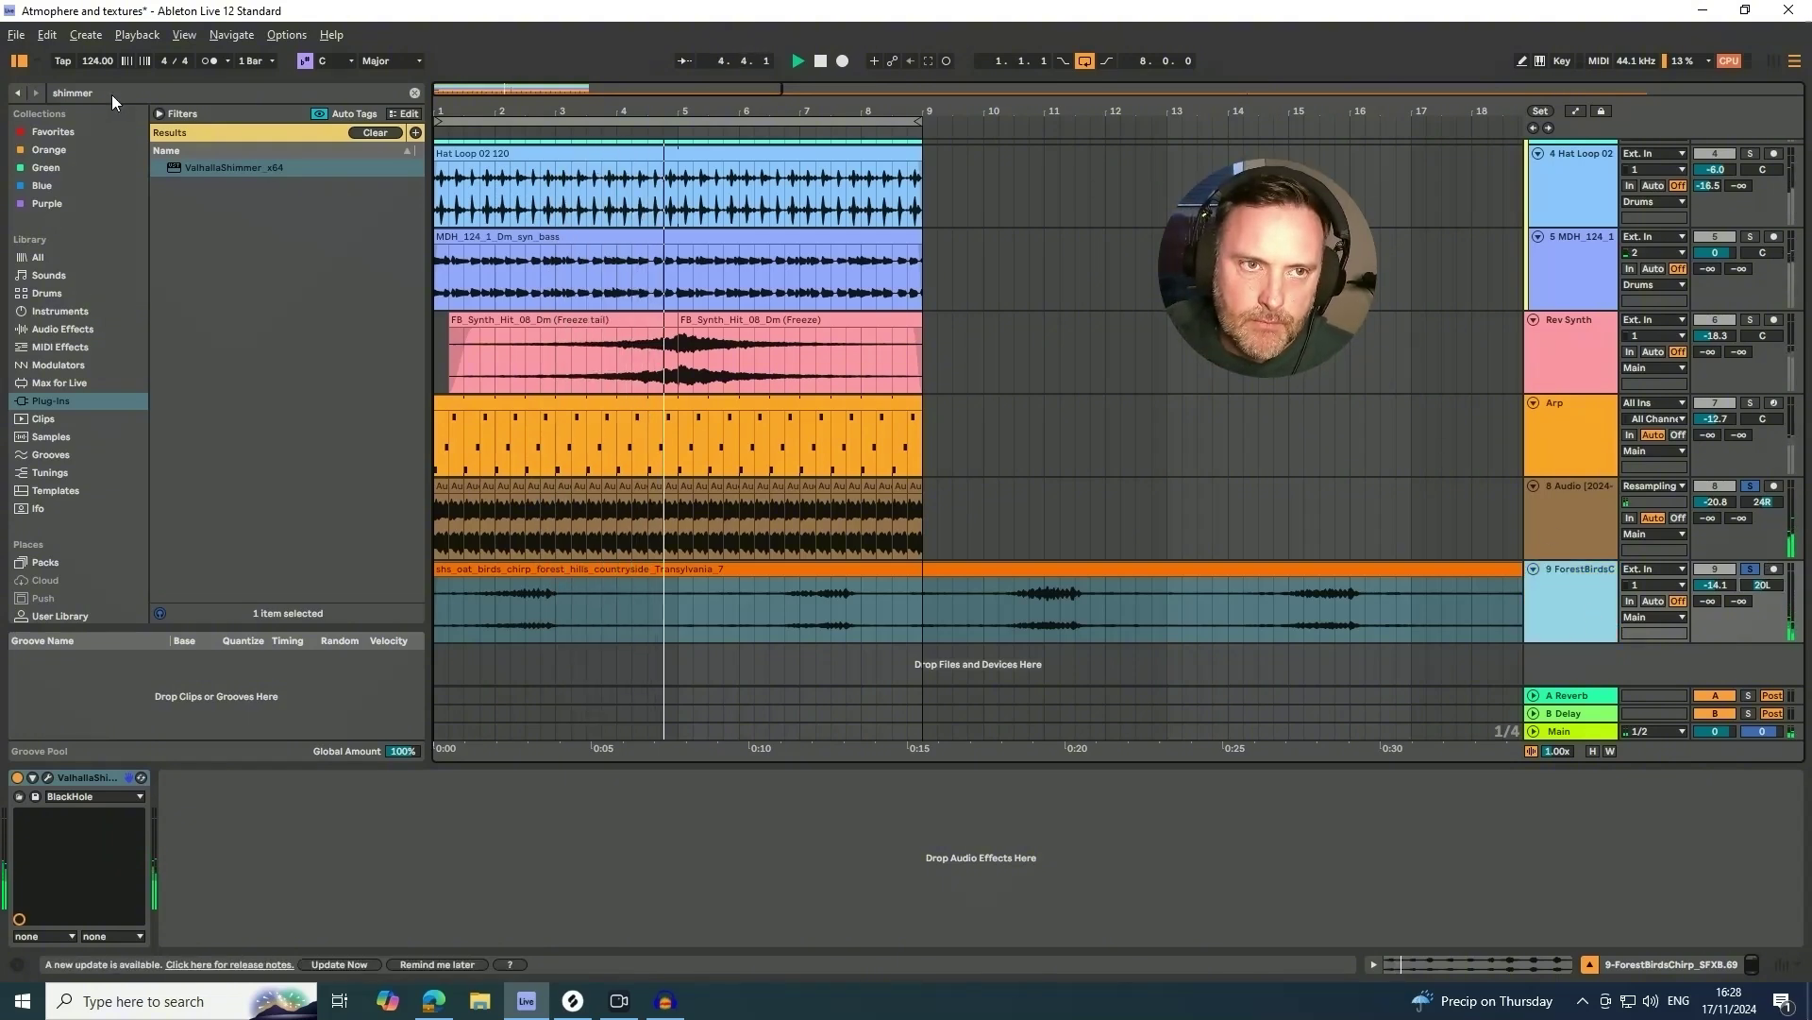
- Add EQ Eight after ValhallaShimmer on the birds track and change its first band to a low cut
left_click_drag(110, 90, 44, 89)
type("eq")
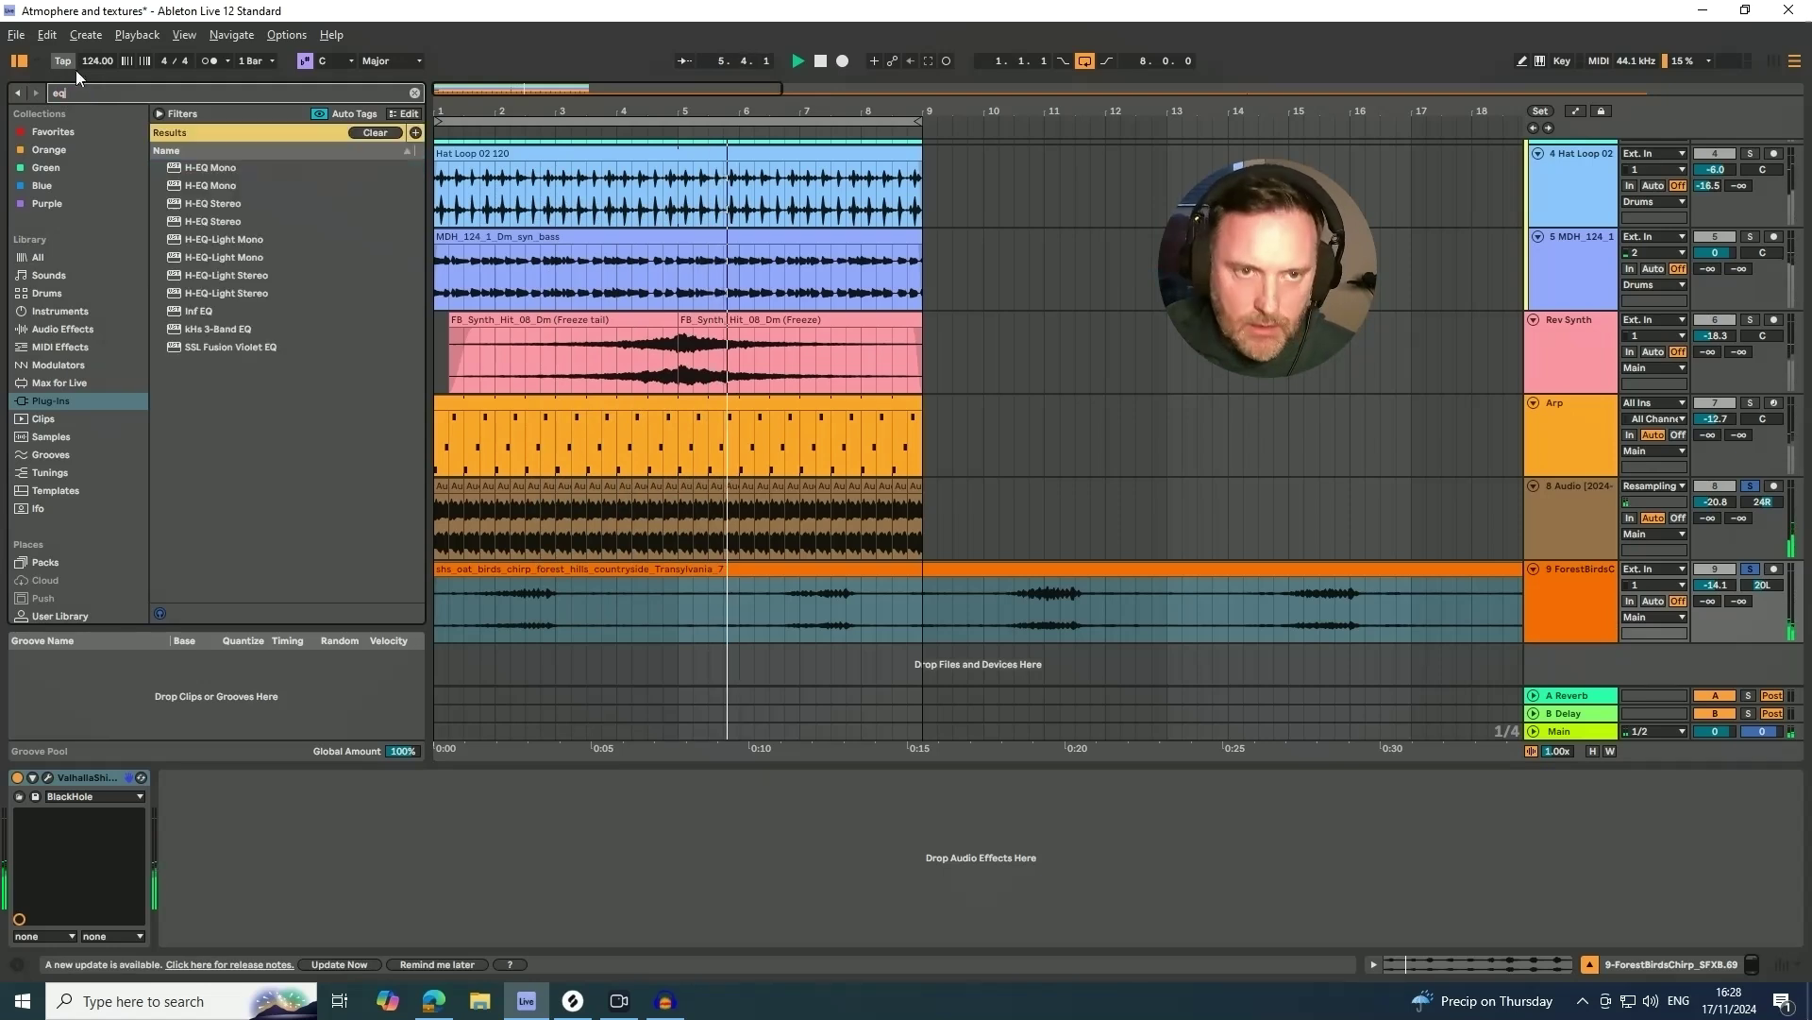
left_click(71, 327)
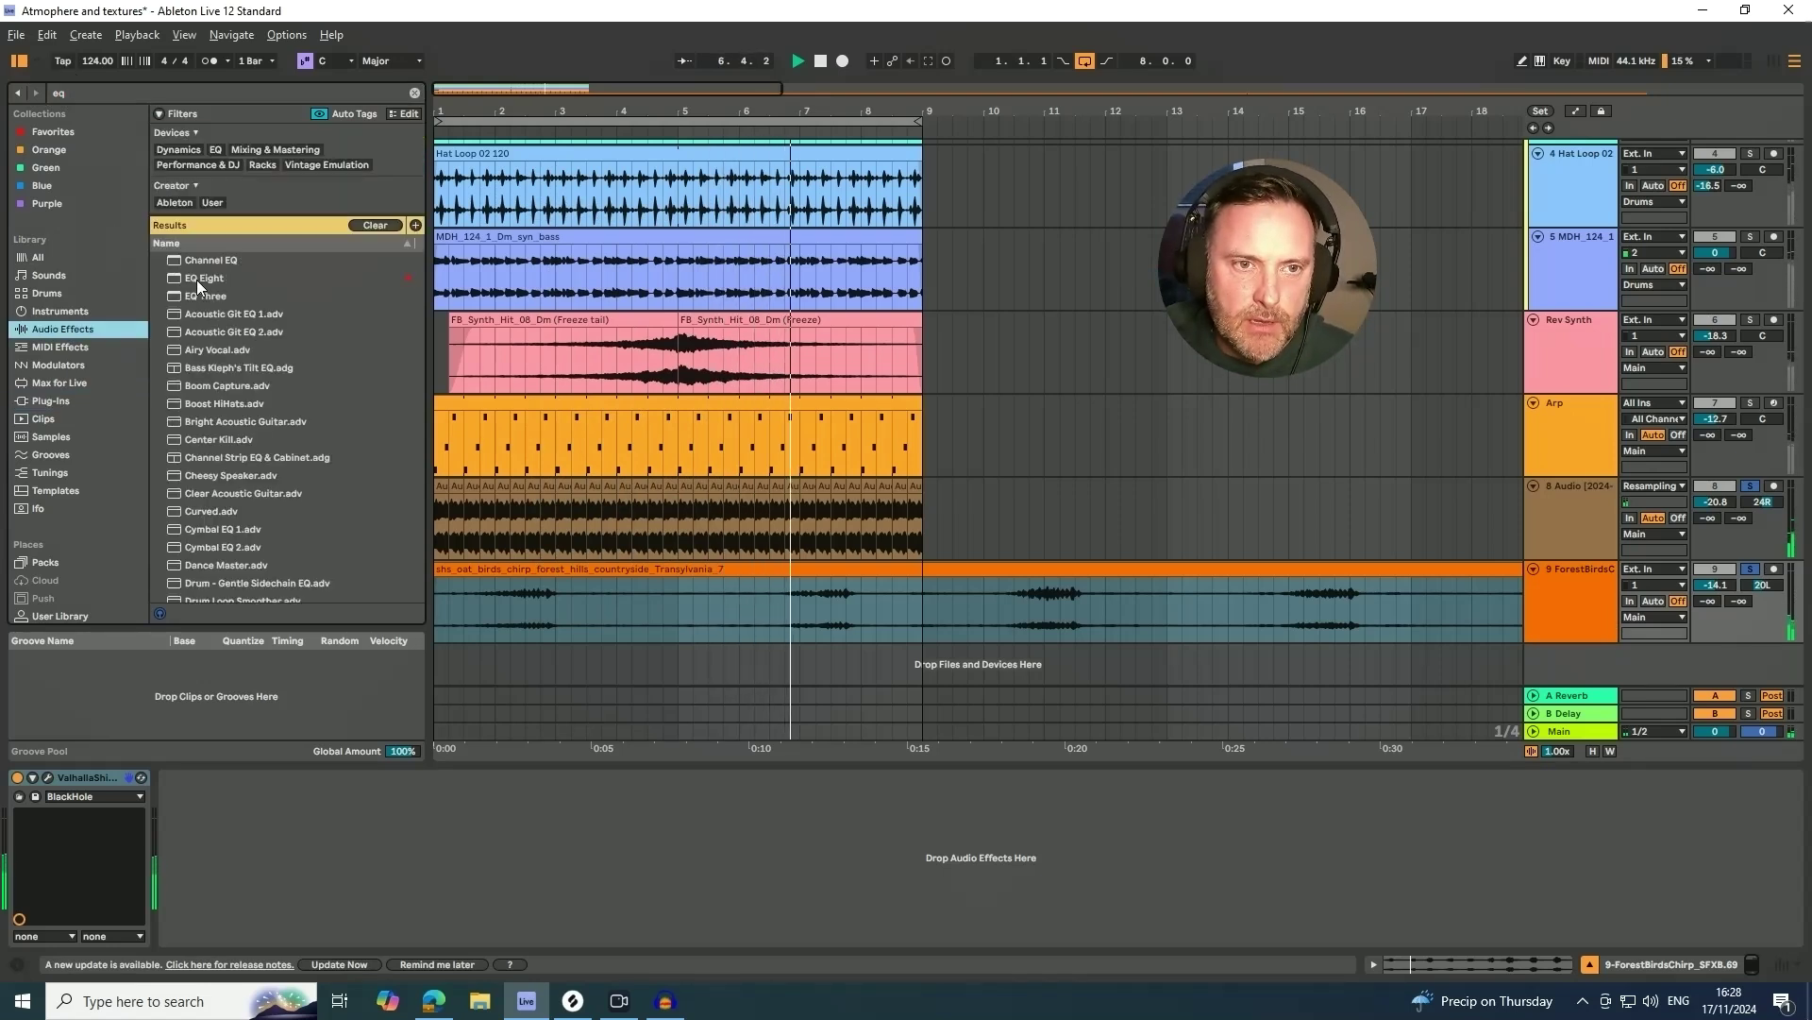
left_click_drag(196, 278, 220, 925)
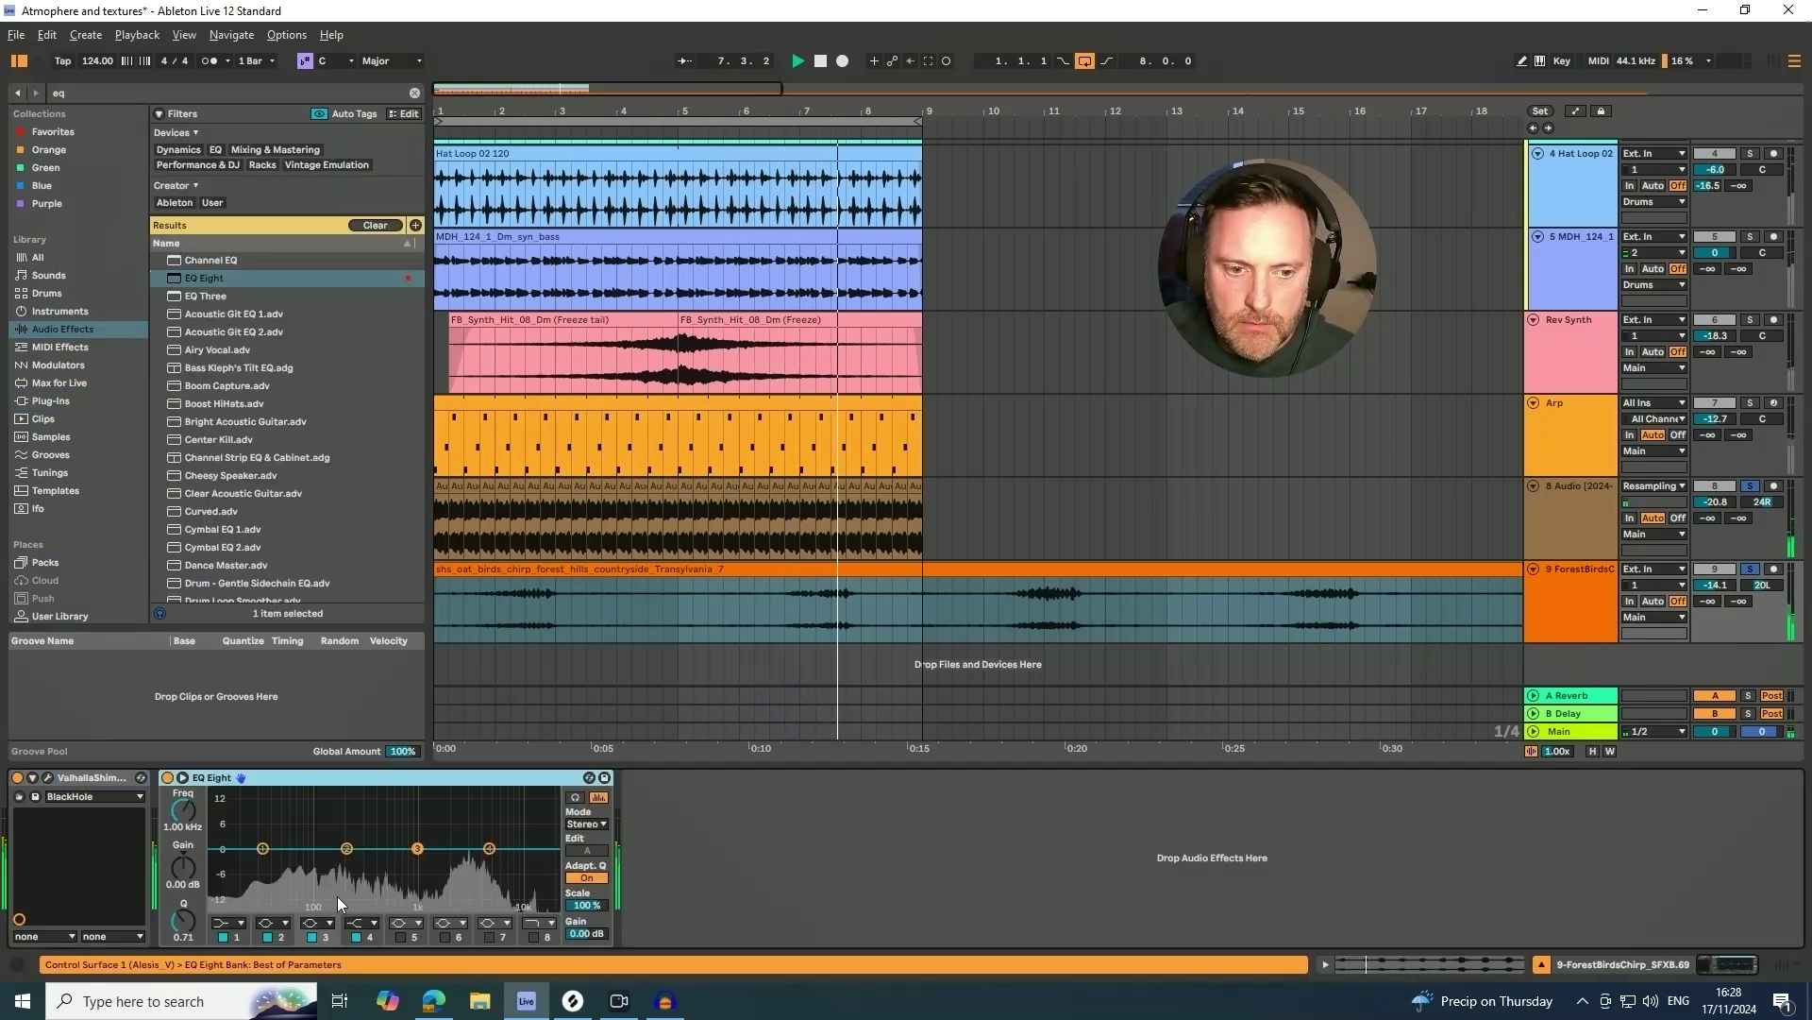
left_click(224, 924)
left_click(227, 822)
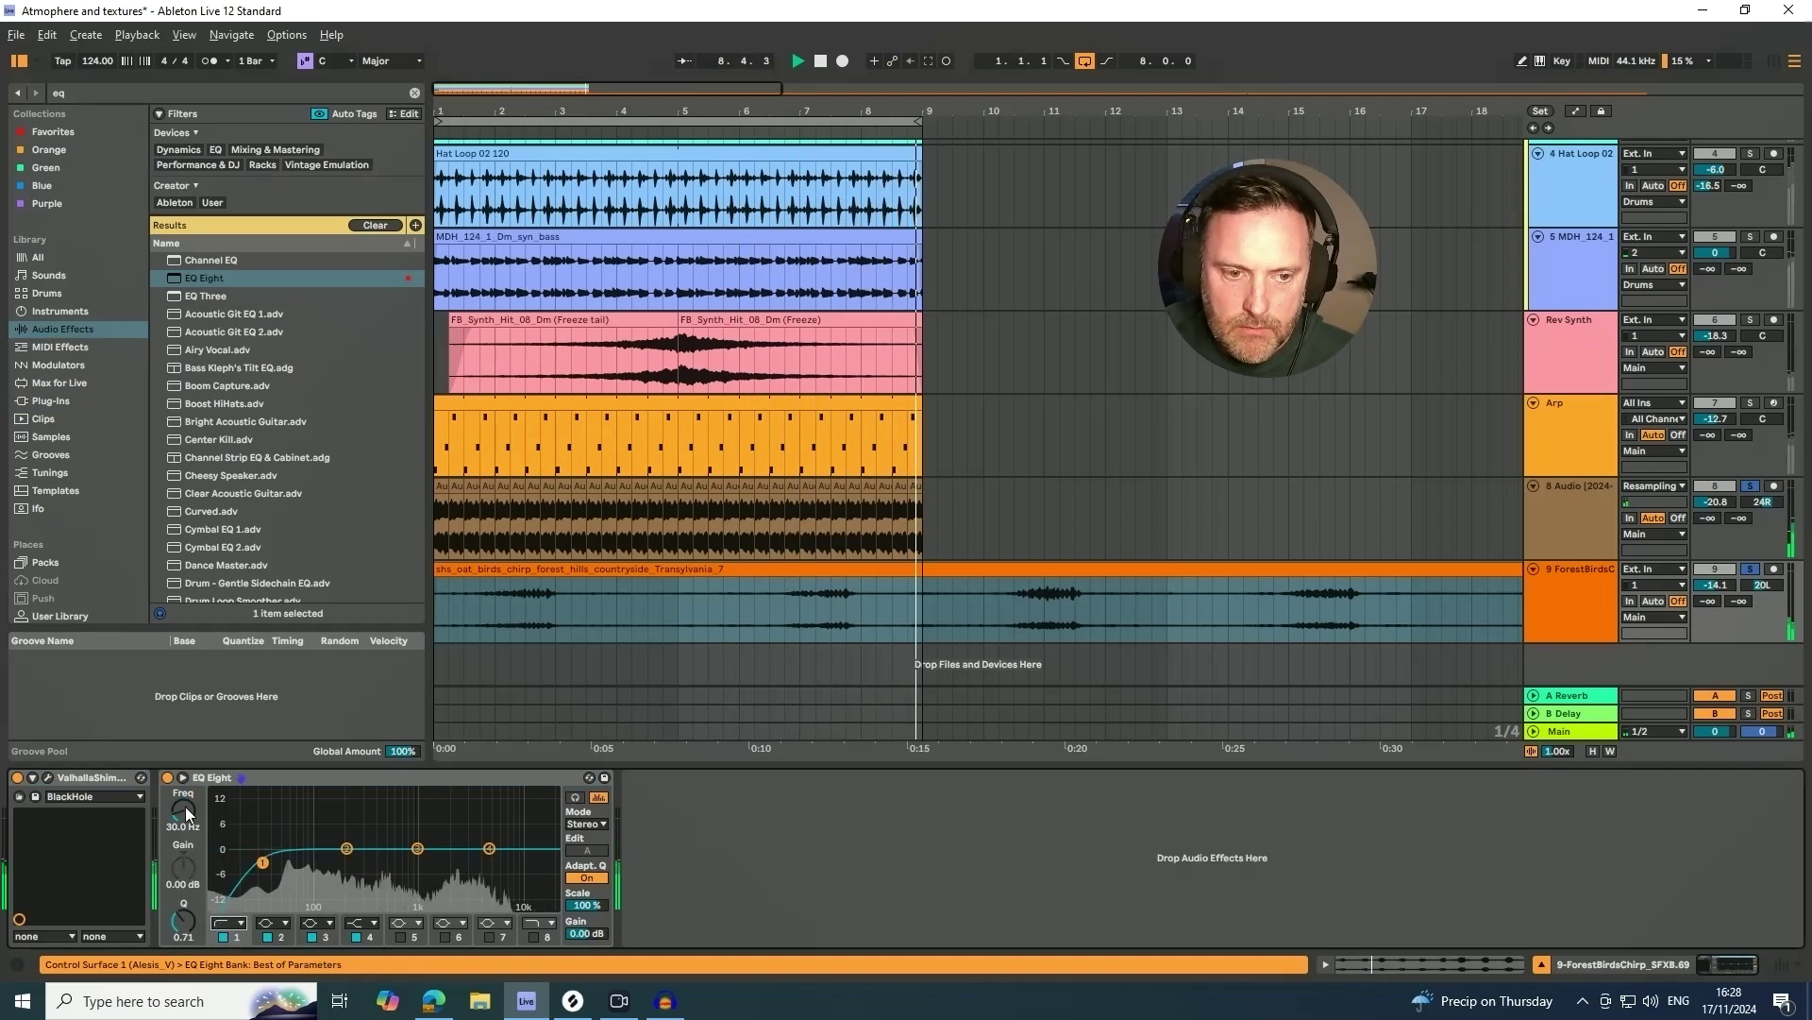
- Shape the birds track's EQ Eight with a low cut around 202 Hz at Q 0.53 and gentle dips in two upper bands
left_click_drag(185, 812, 185, 765)
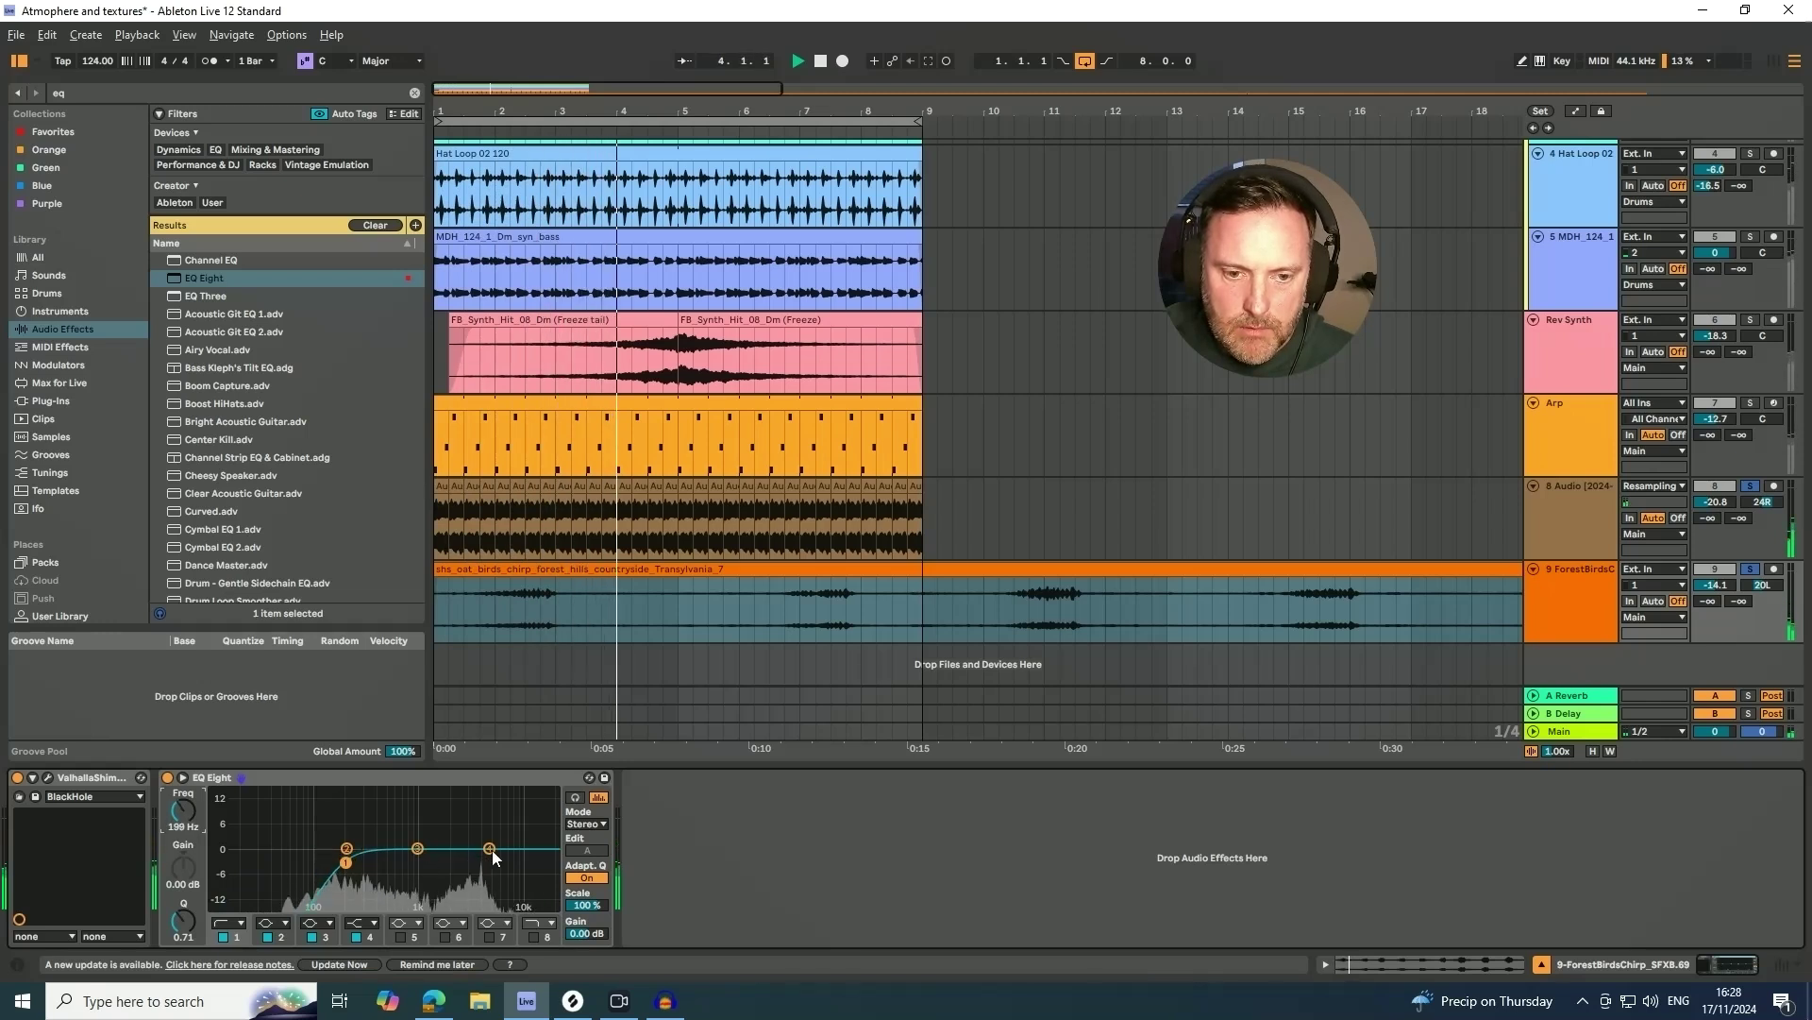
left_click_drag(489, 847, 349, 873)
- Raise the ValhallaShimmer mix on the birds track to 0.61 and close the plug-in window
left_click(1549, 587)
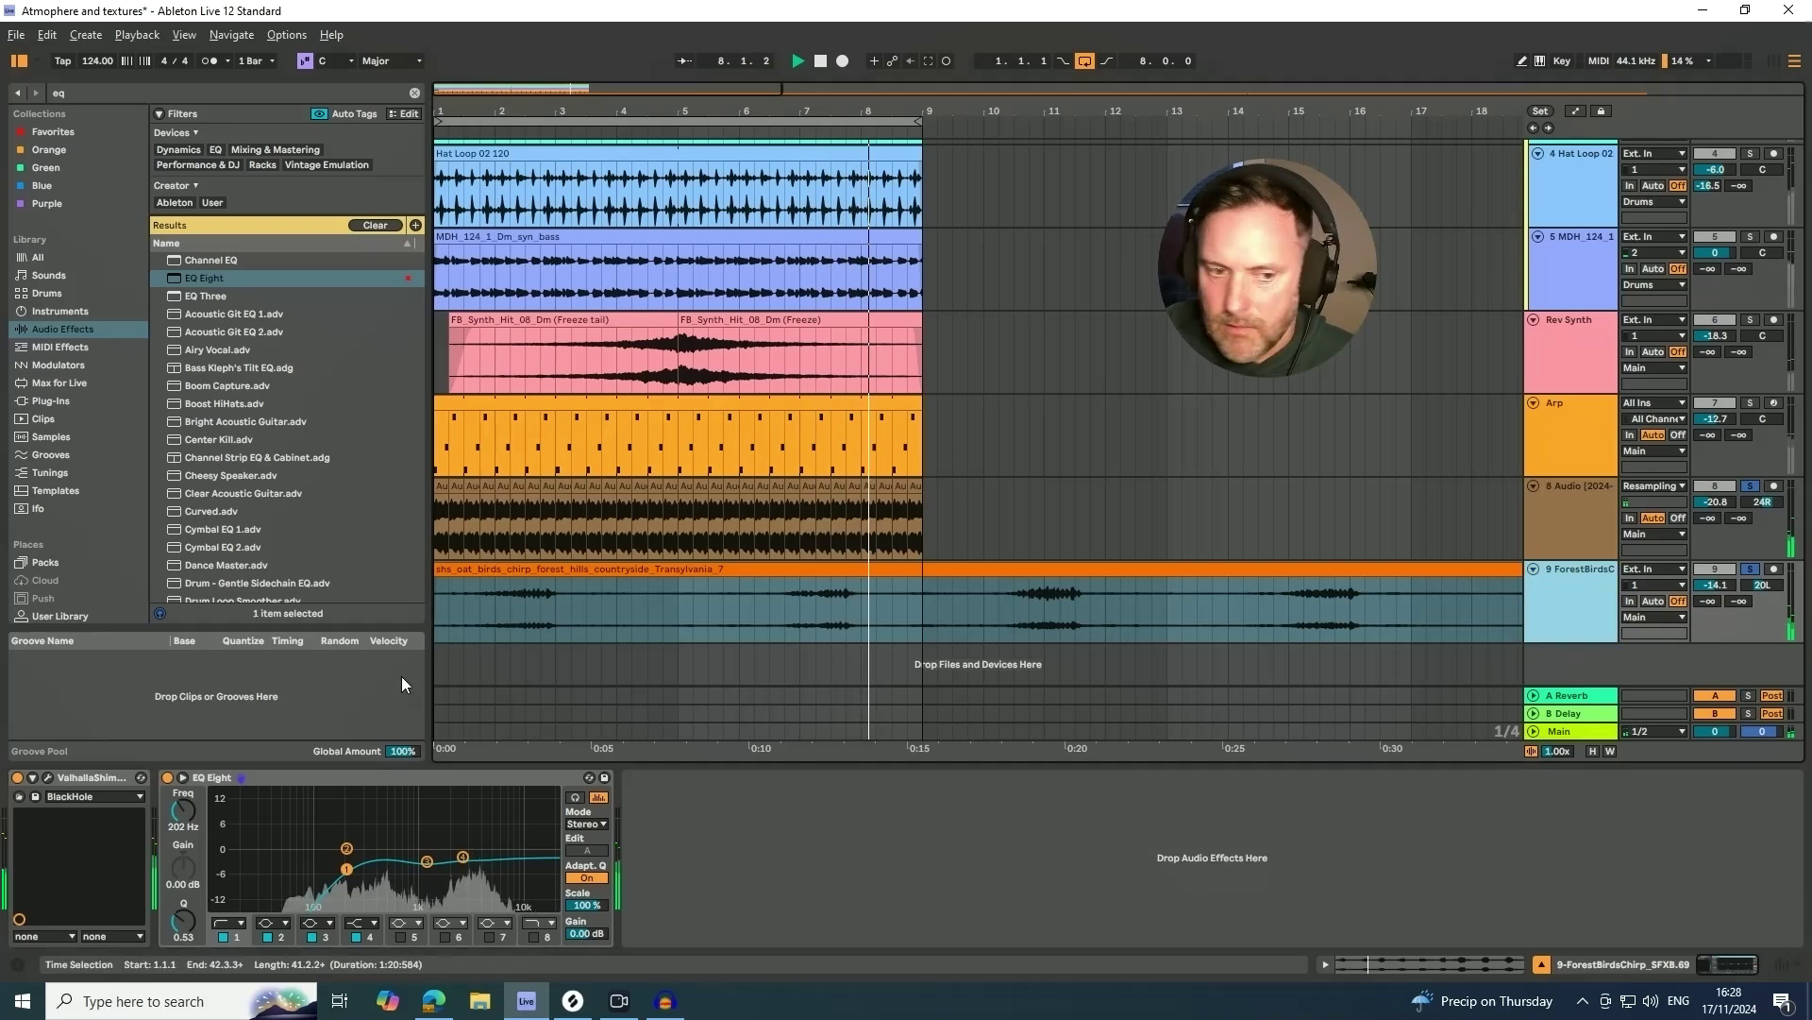
left_click(48, 776)
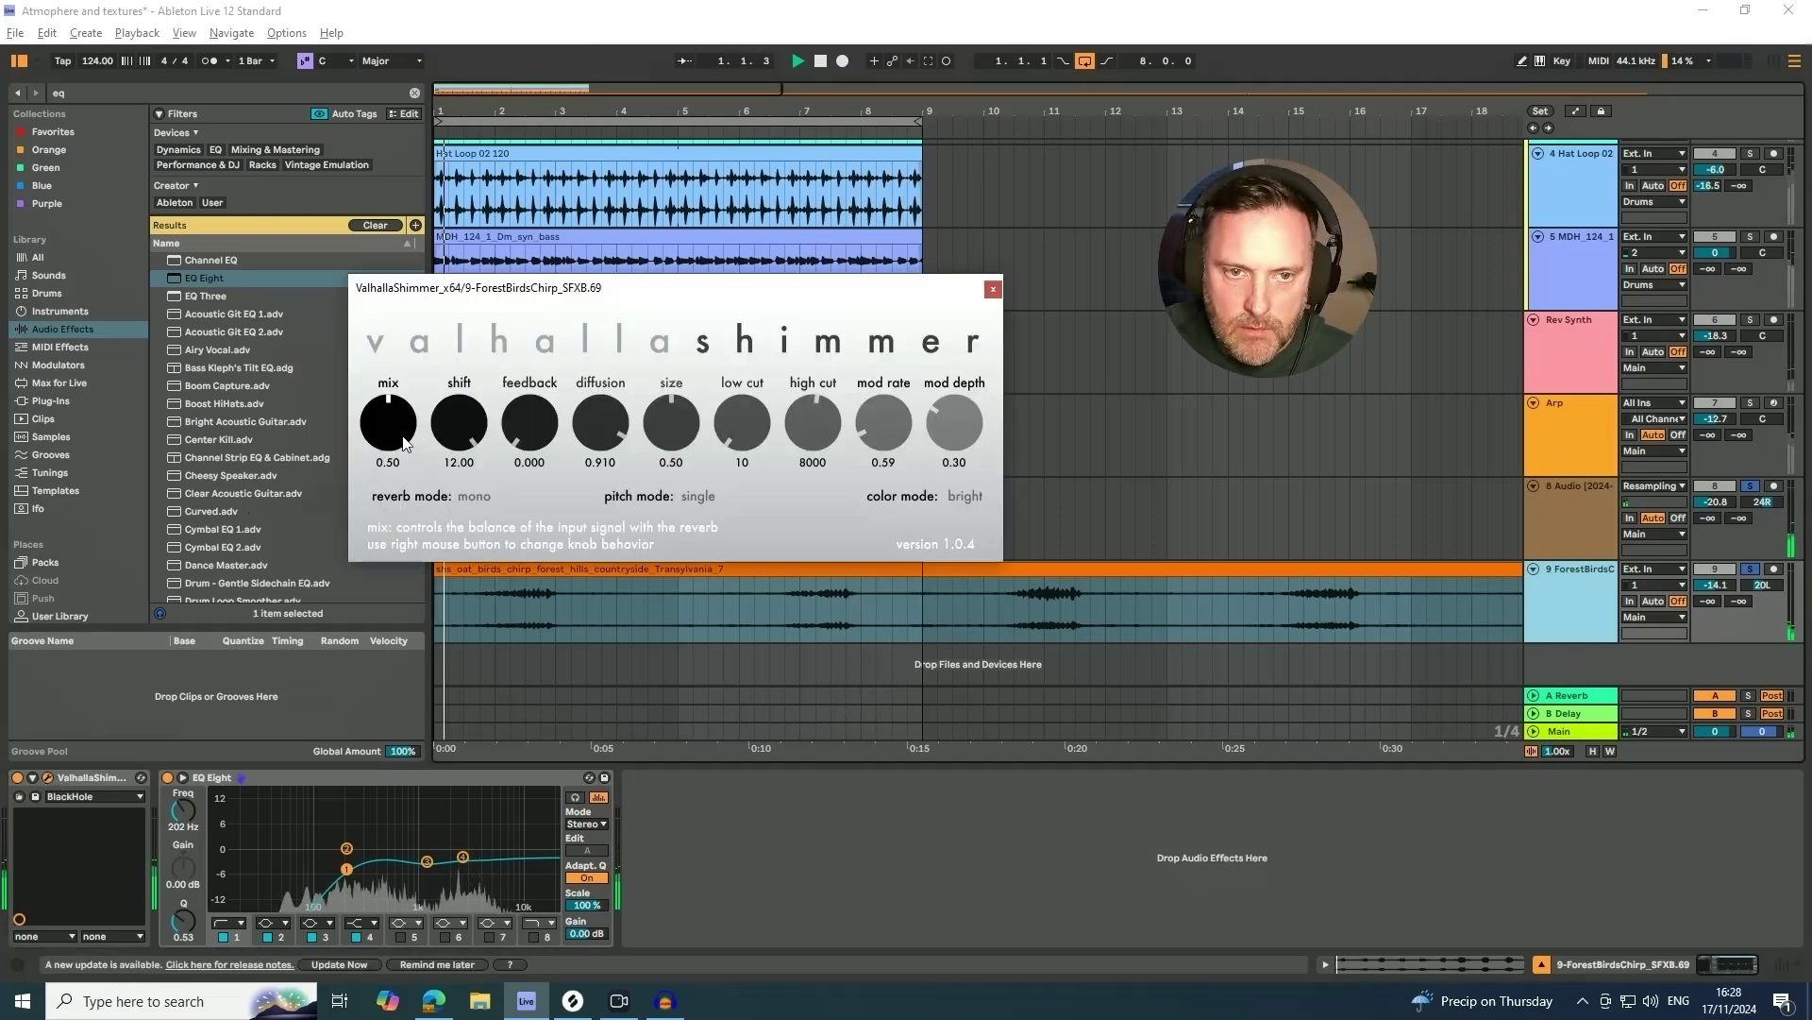
left_click_drag(403, 416, 403, 409)
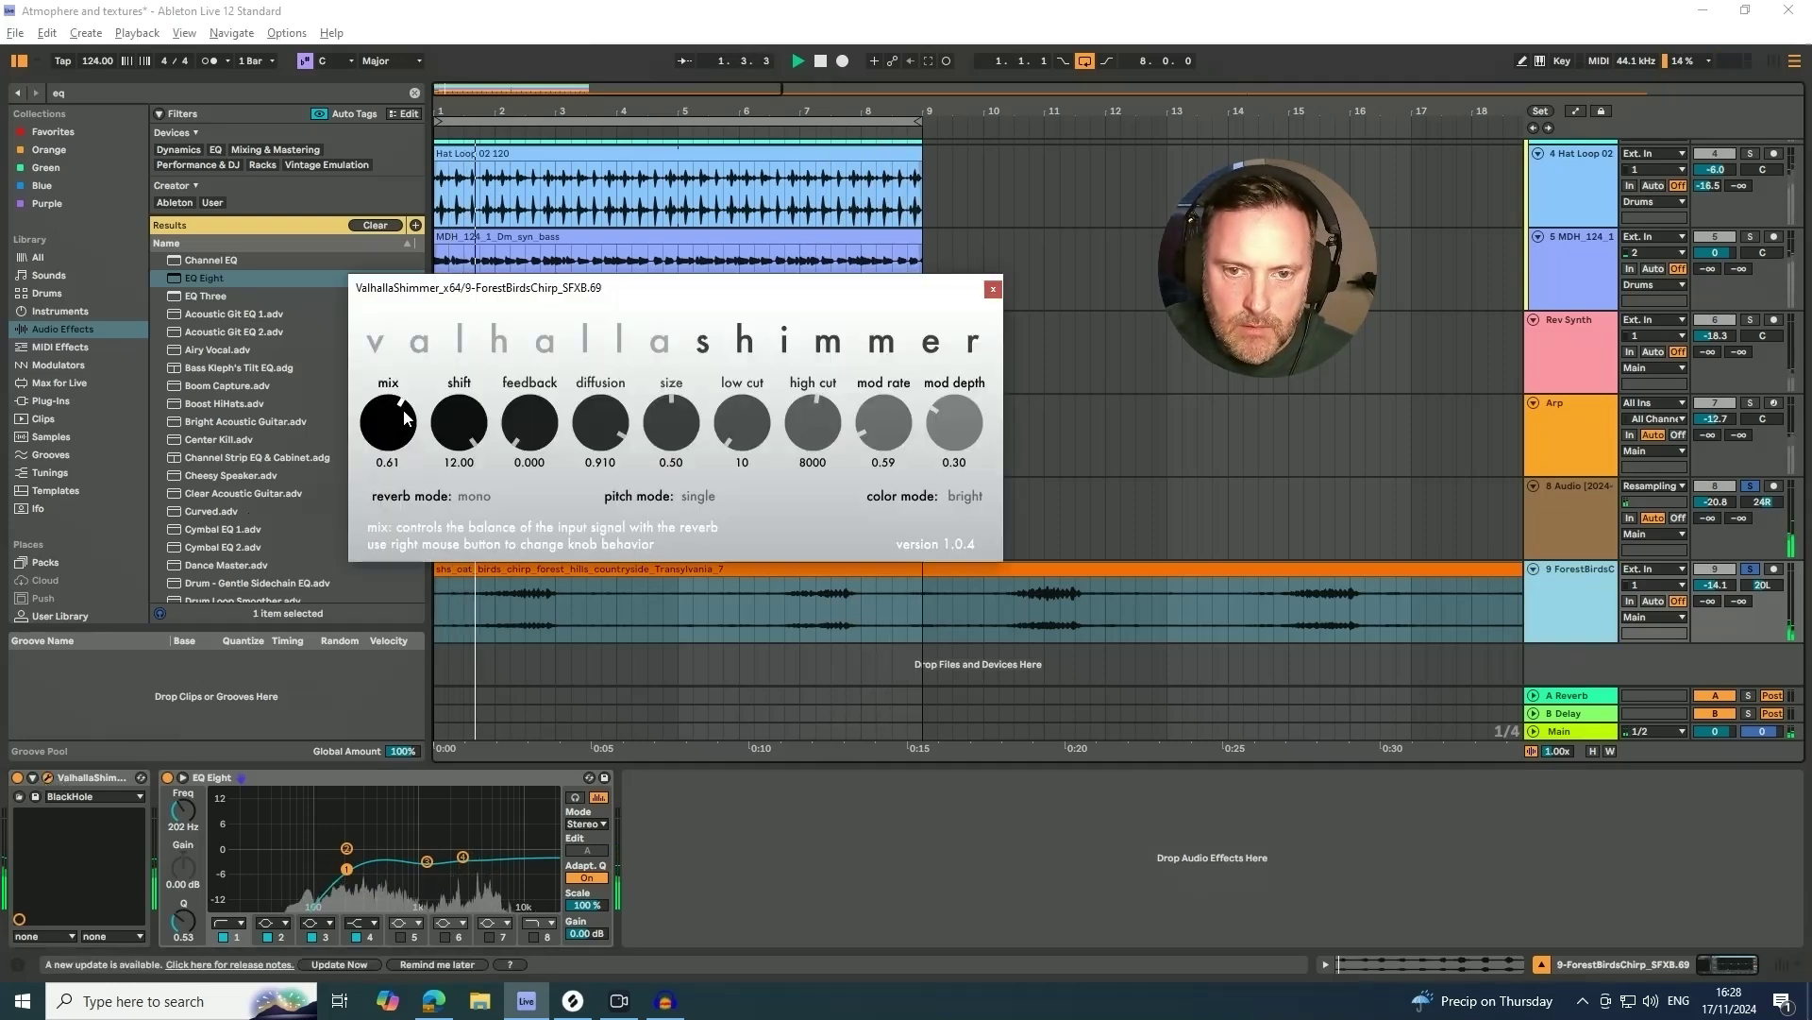
left_click(993, 289)
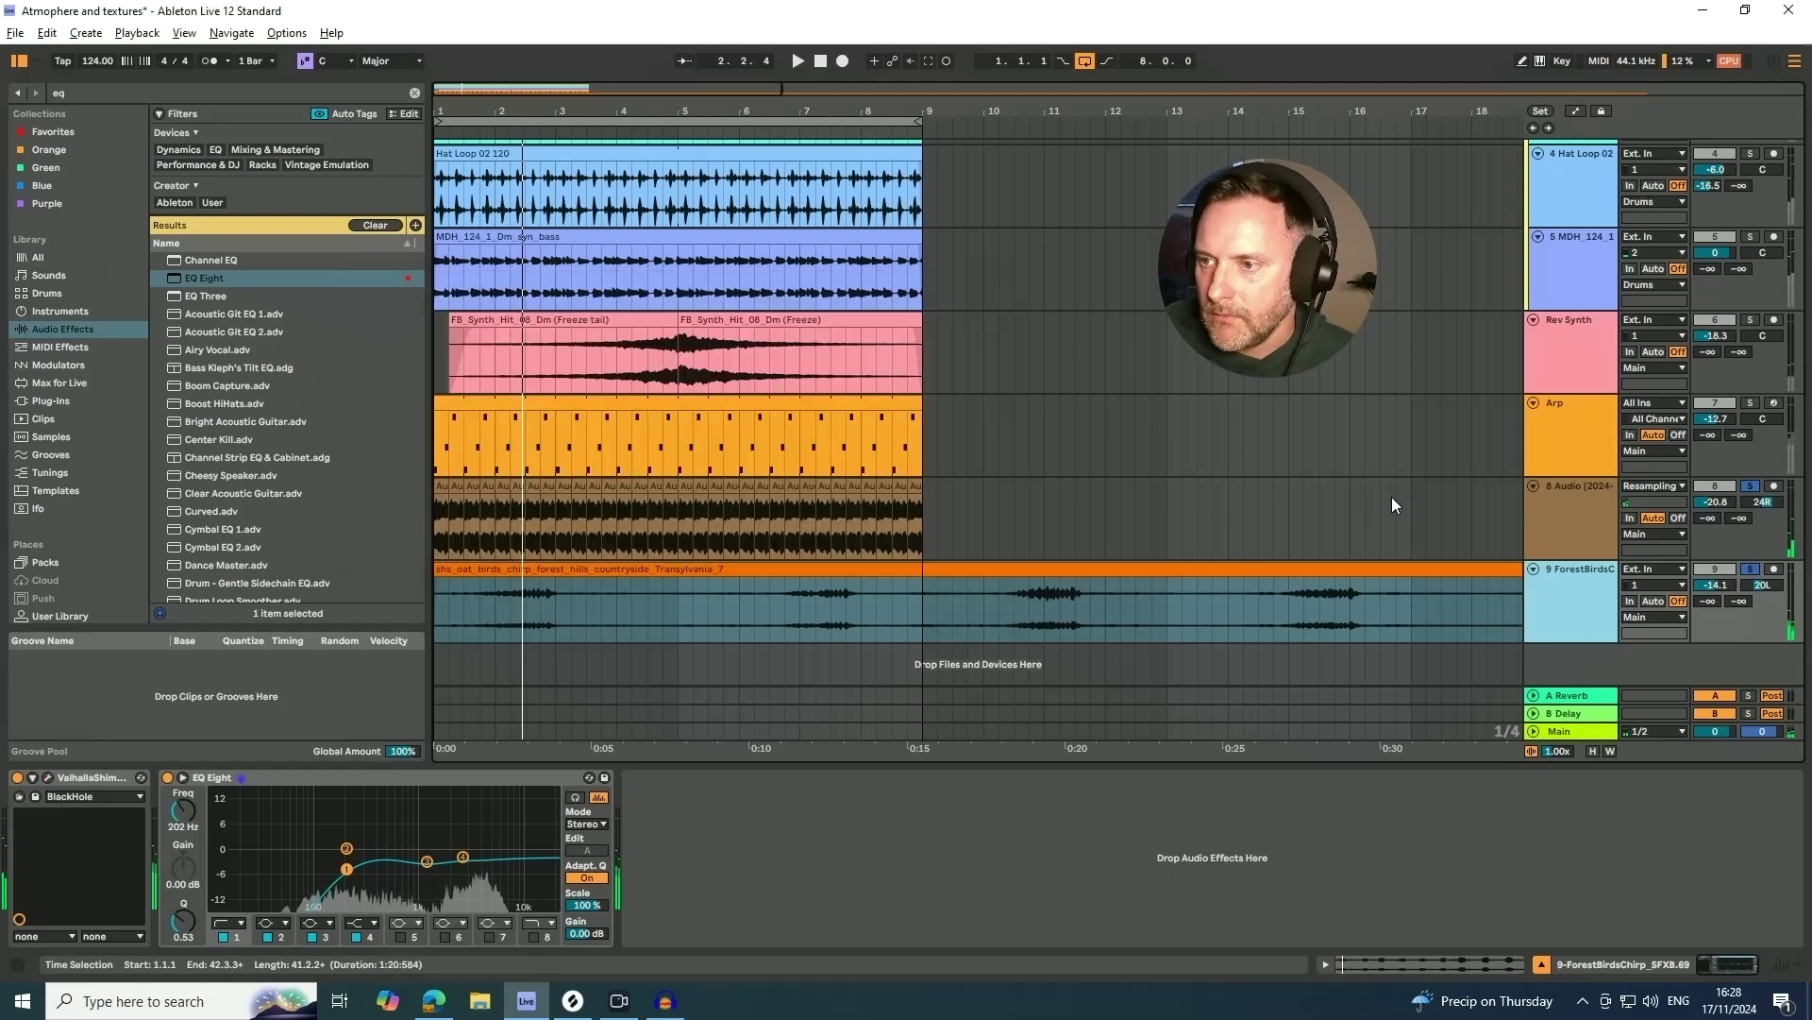
- Add Arp and Rev Synth to the soloed tracks, lowering the Arp volume to -15.4 dB during playback
left_click(1578, 512)
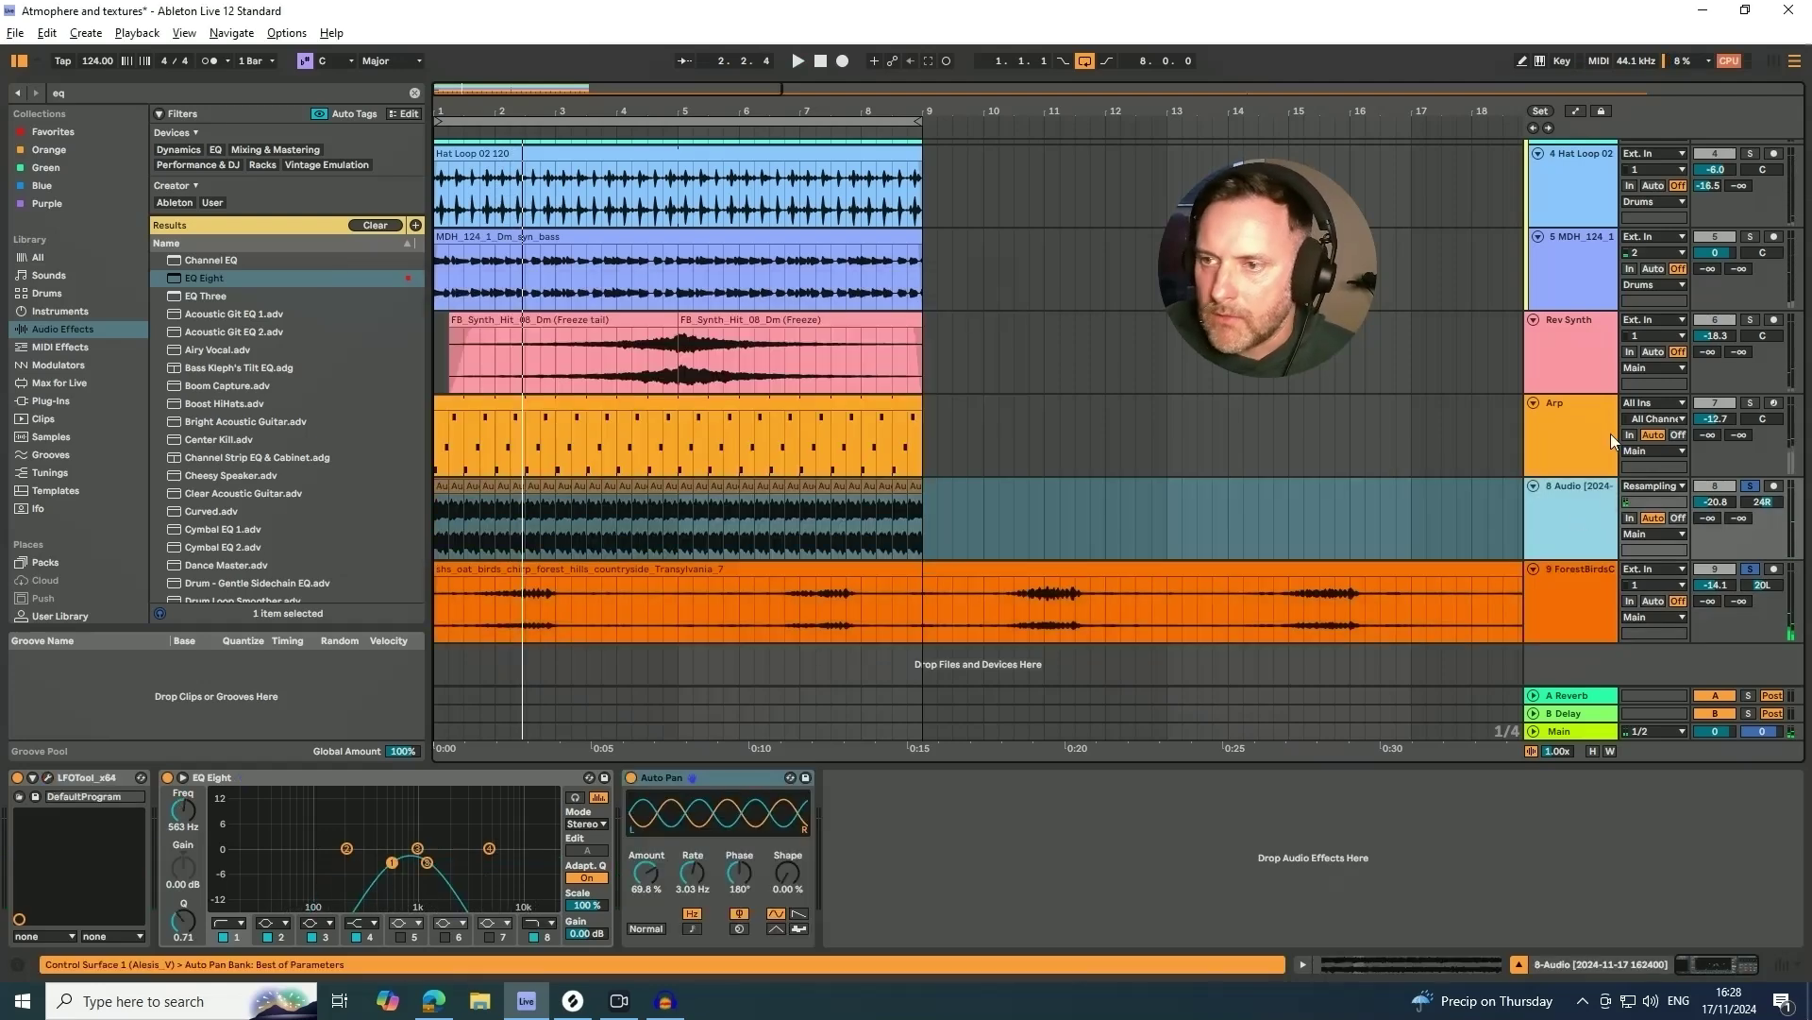
left_click(1752, 405)
key("space")
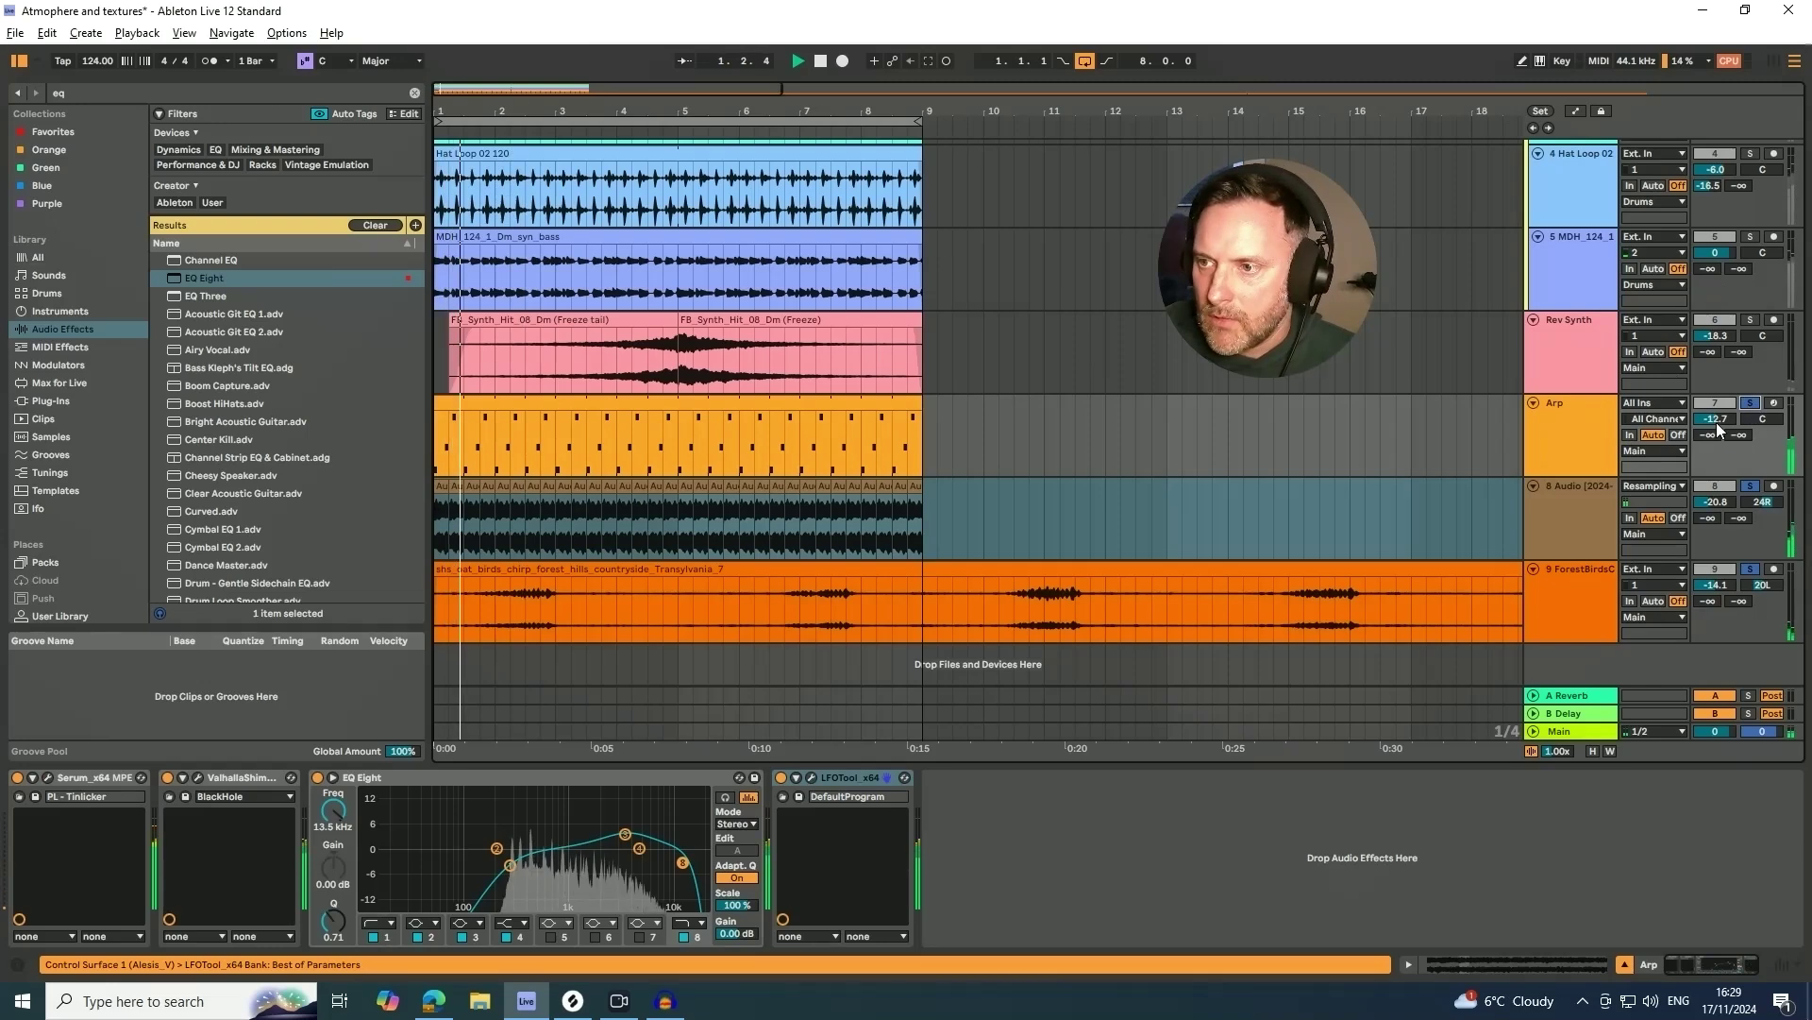
left_click_drag(1718, 429, 1718, 457)
left_click(1577, 445)
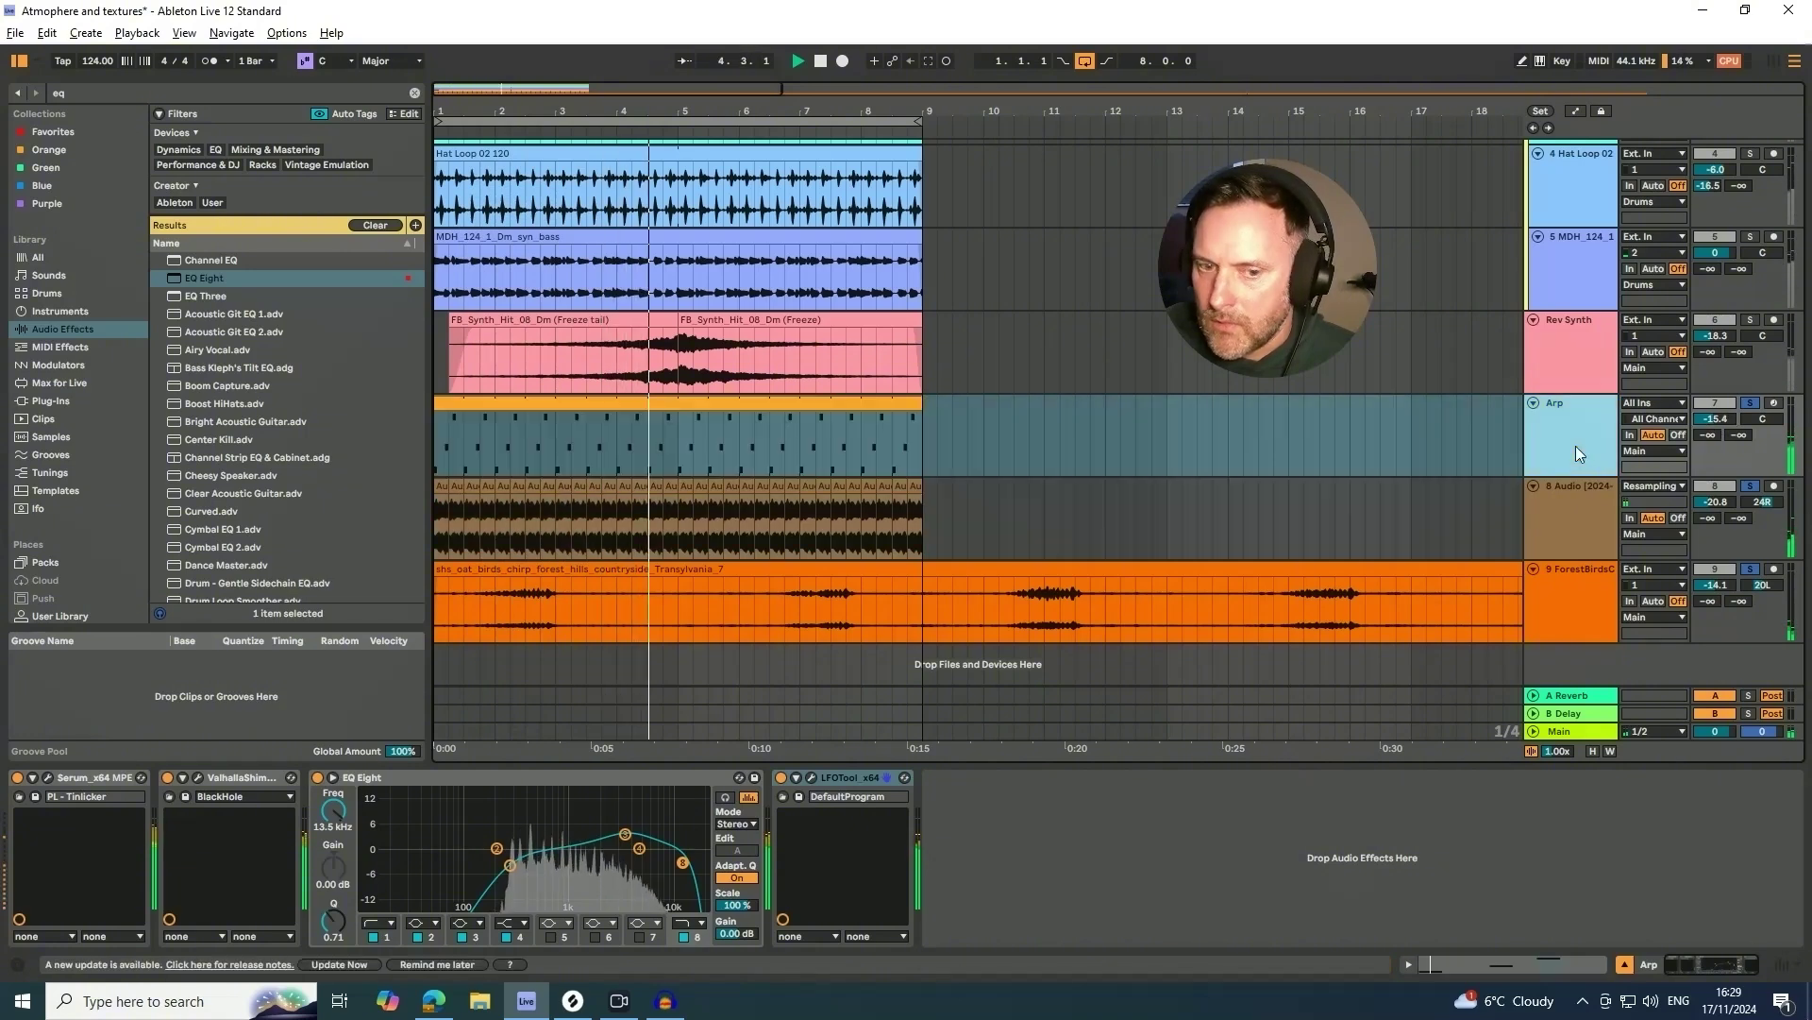
left_click(1751, 321)
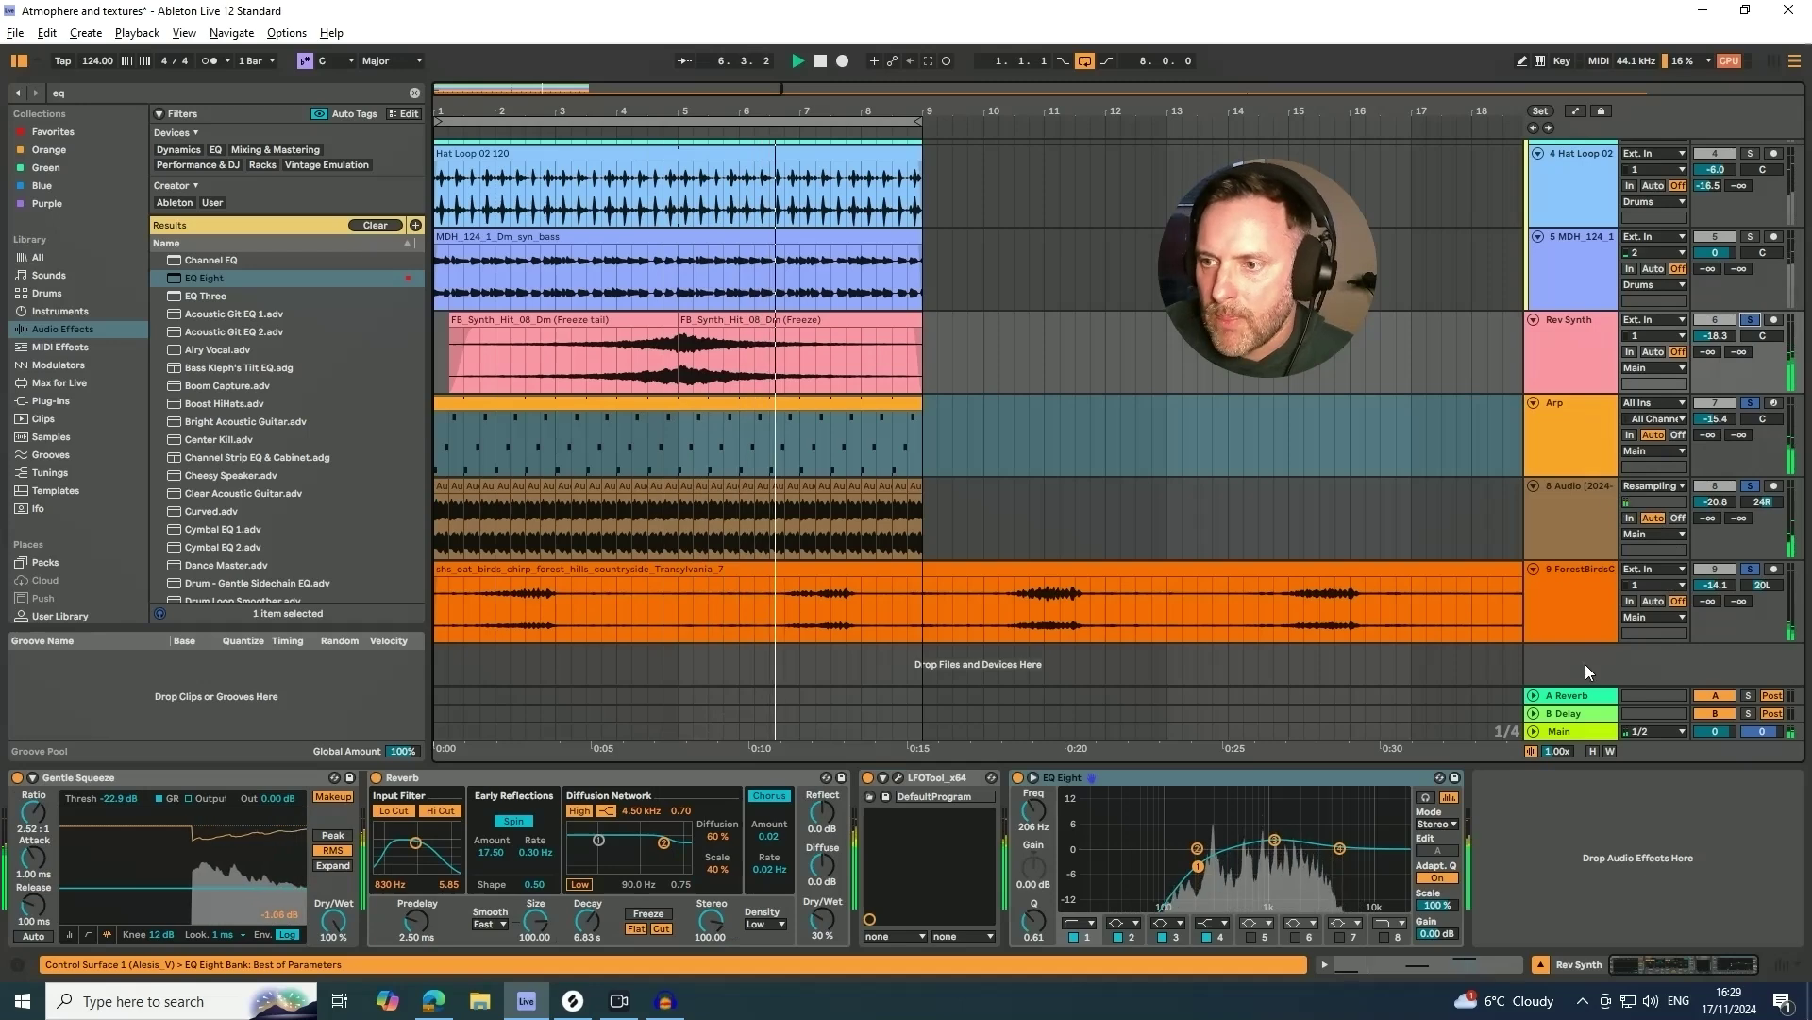
- Group the four tracks from Rev Synth through ForestBirdsChirp and name the group Atmosphere
left_click(1576, 613)
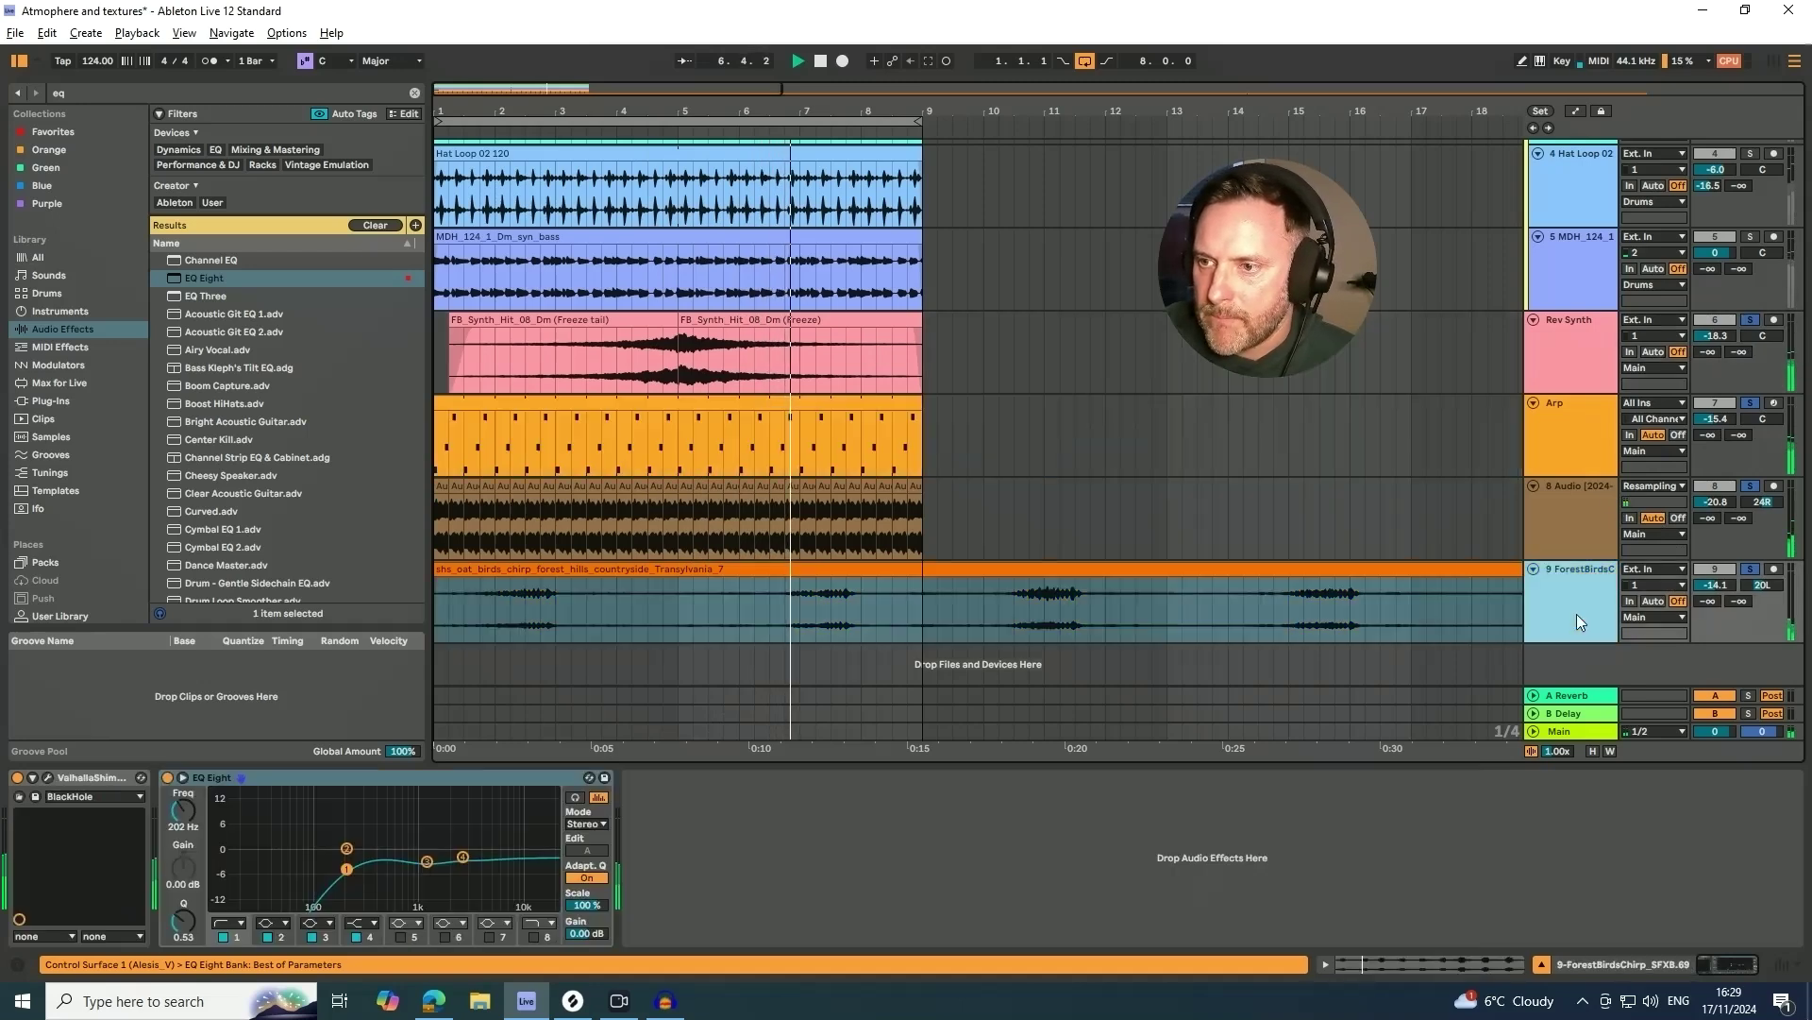
left_click(1576, 343, "shift")
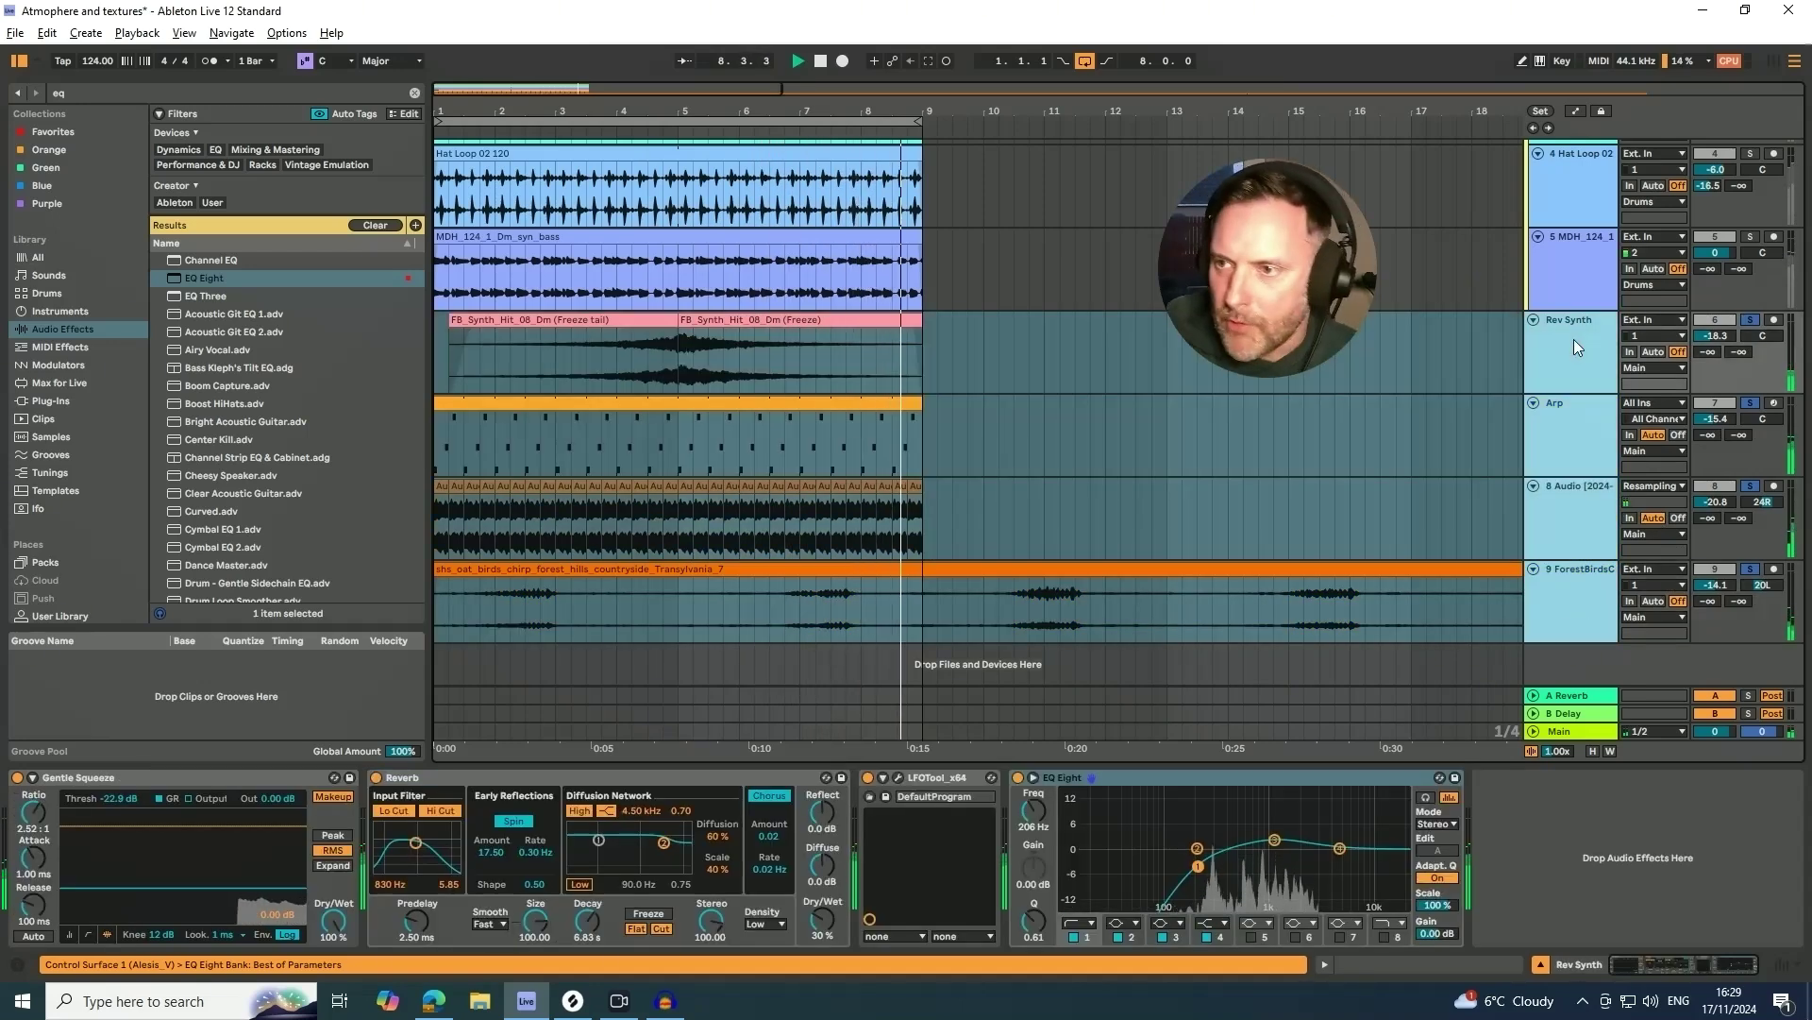
key("ctrl+g")
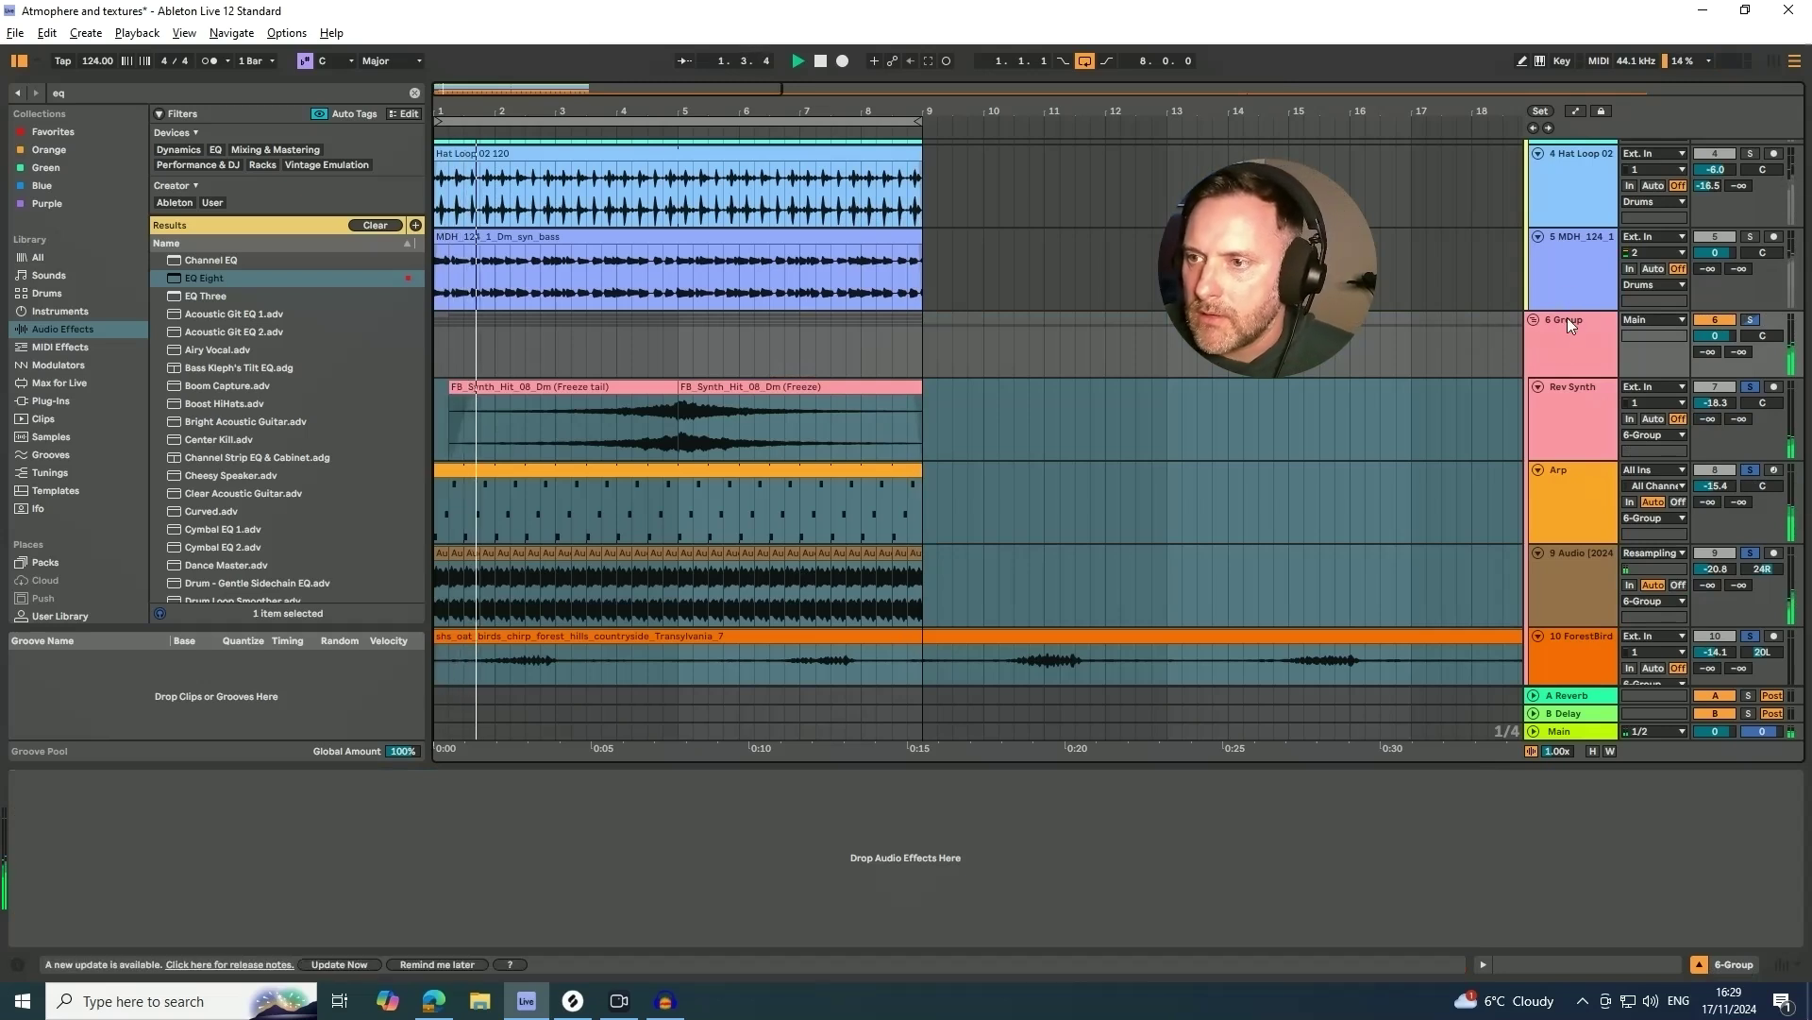
double_click(1566, 319)
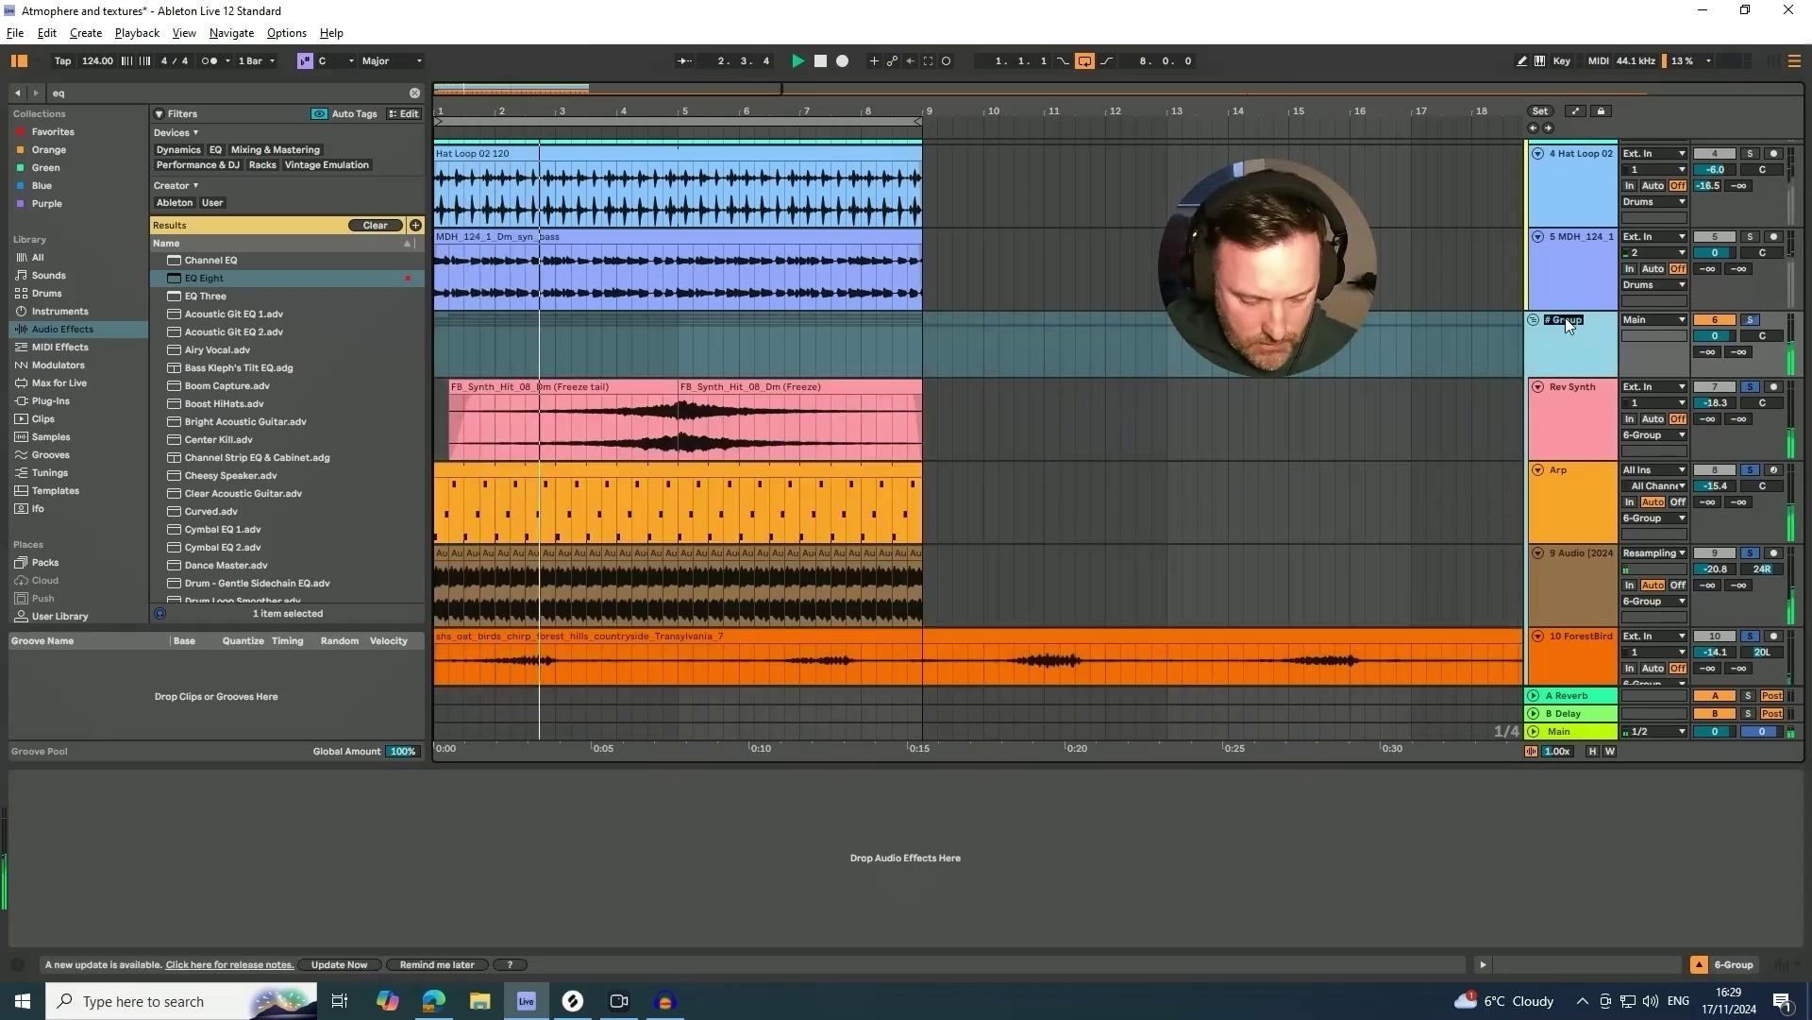
type("A")
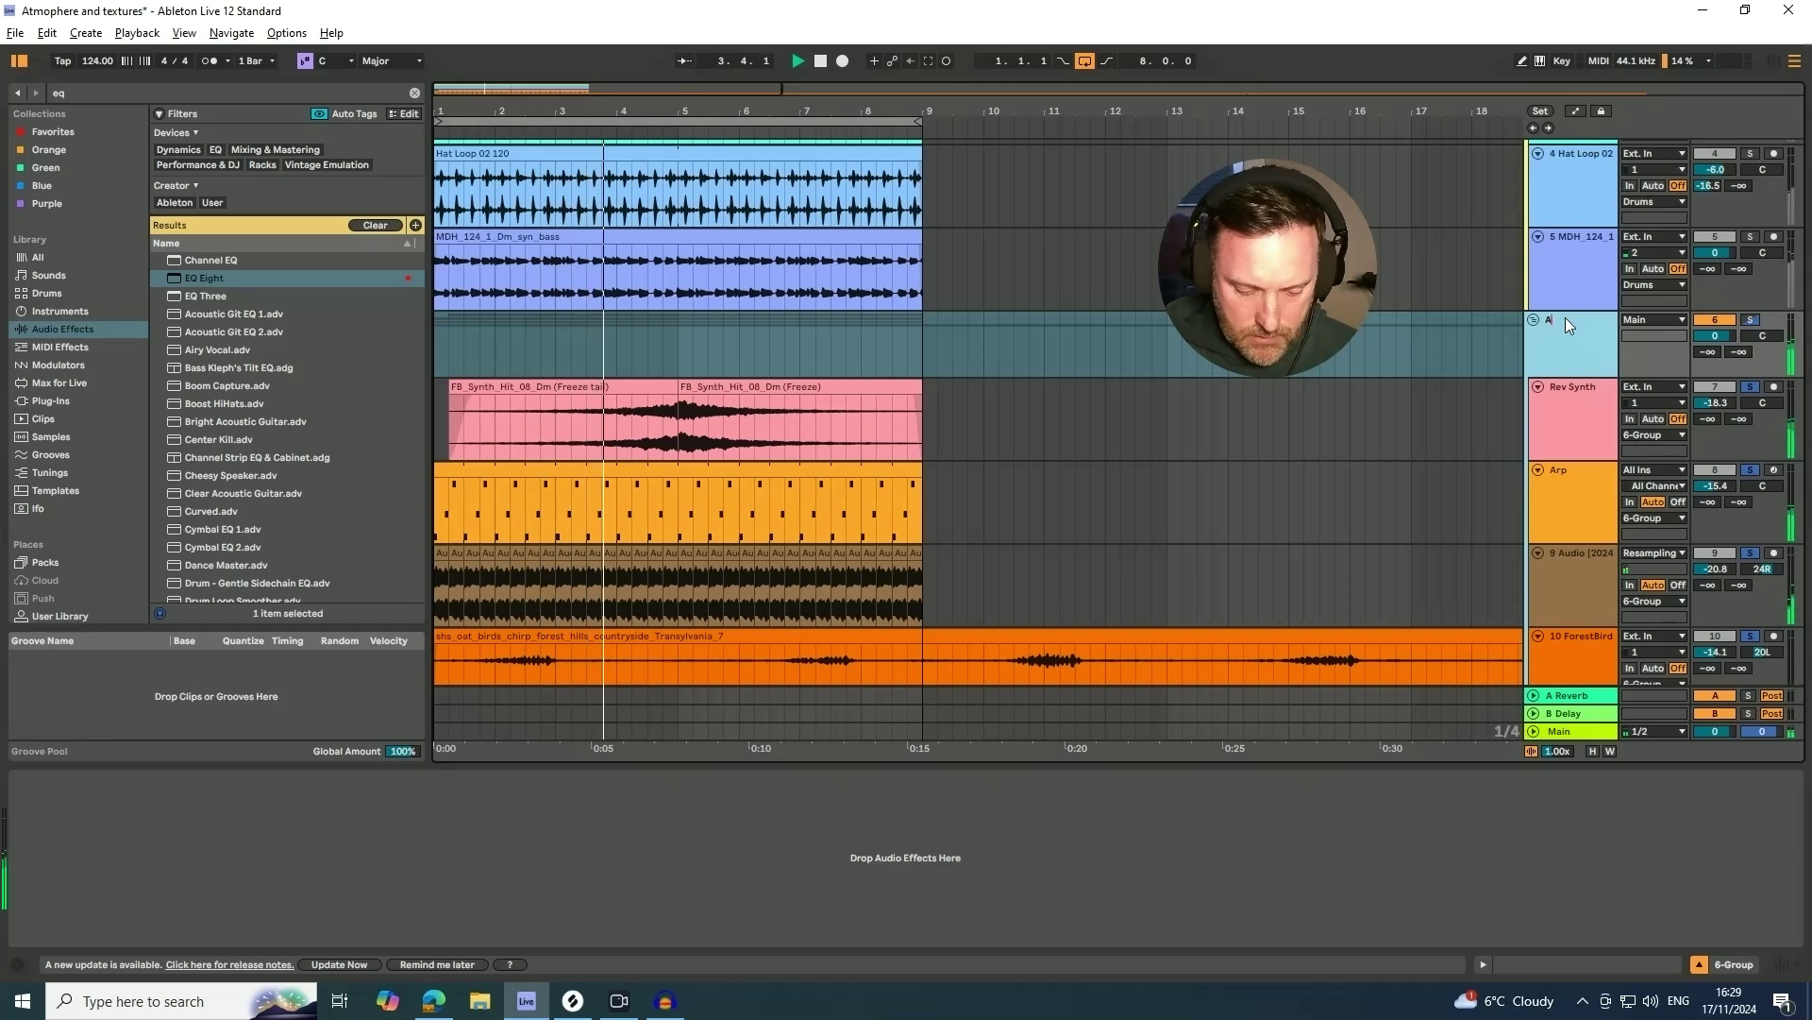
type("tmosphere")
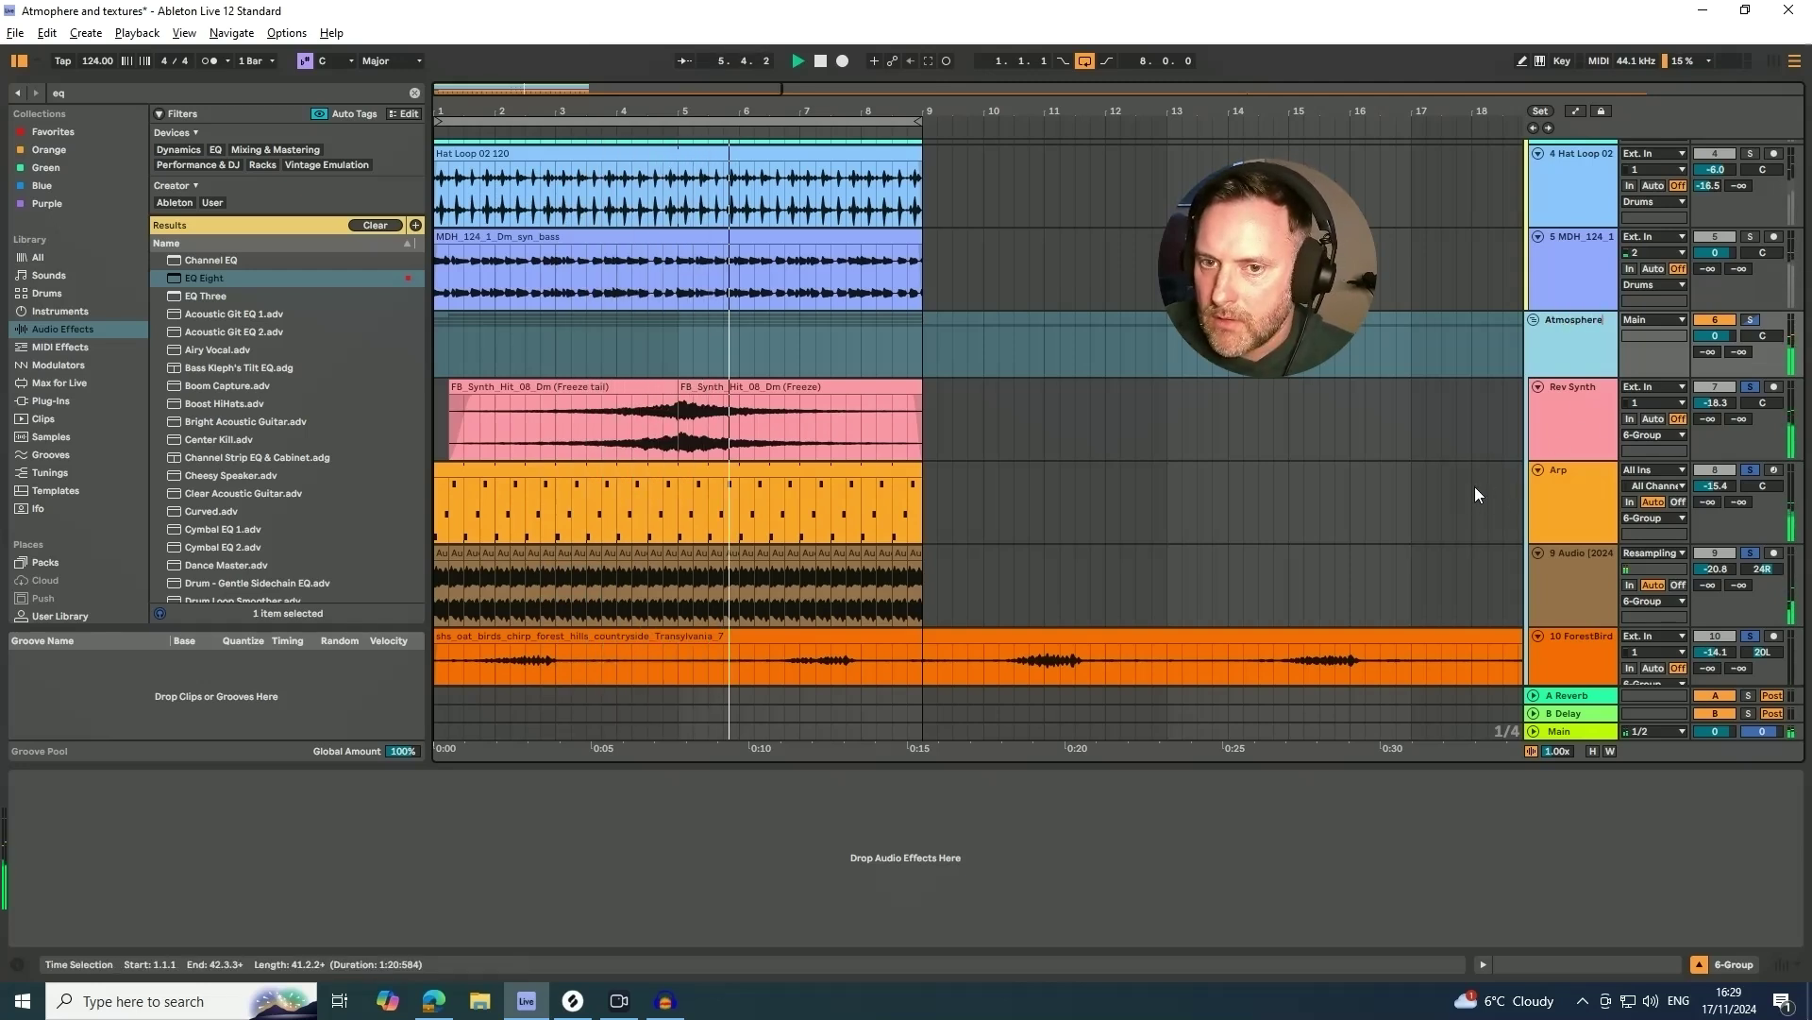
- Lower the resampled audio to -22.5 dB and the birds to -16.5 dB, and set the Arp's EQ high cut to 7.42 kHz
left_click(1716, 571)
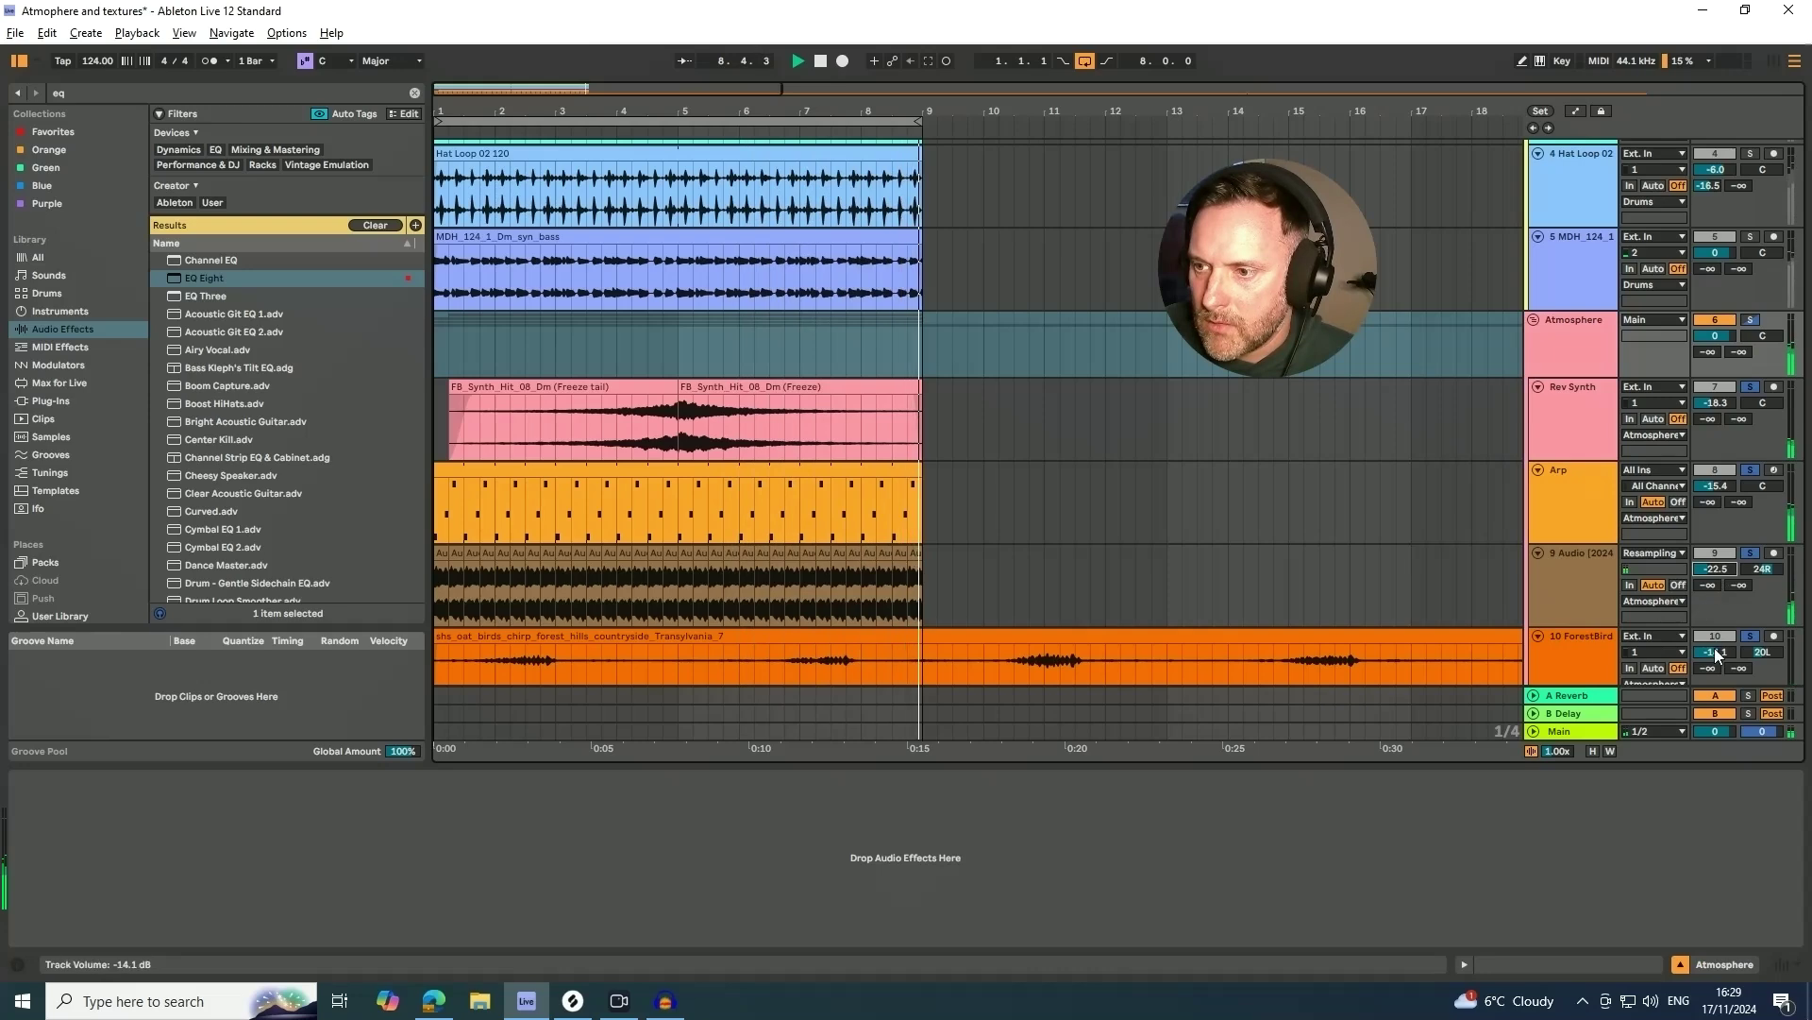
left_click_drag(1716, 653, 1717, 663)
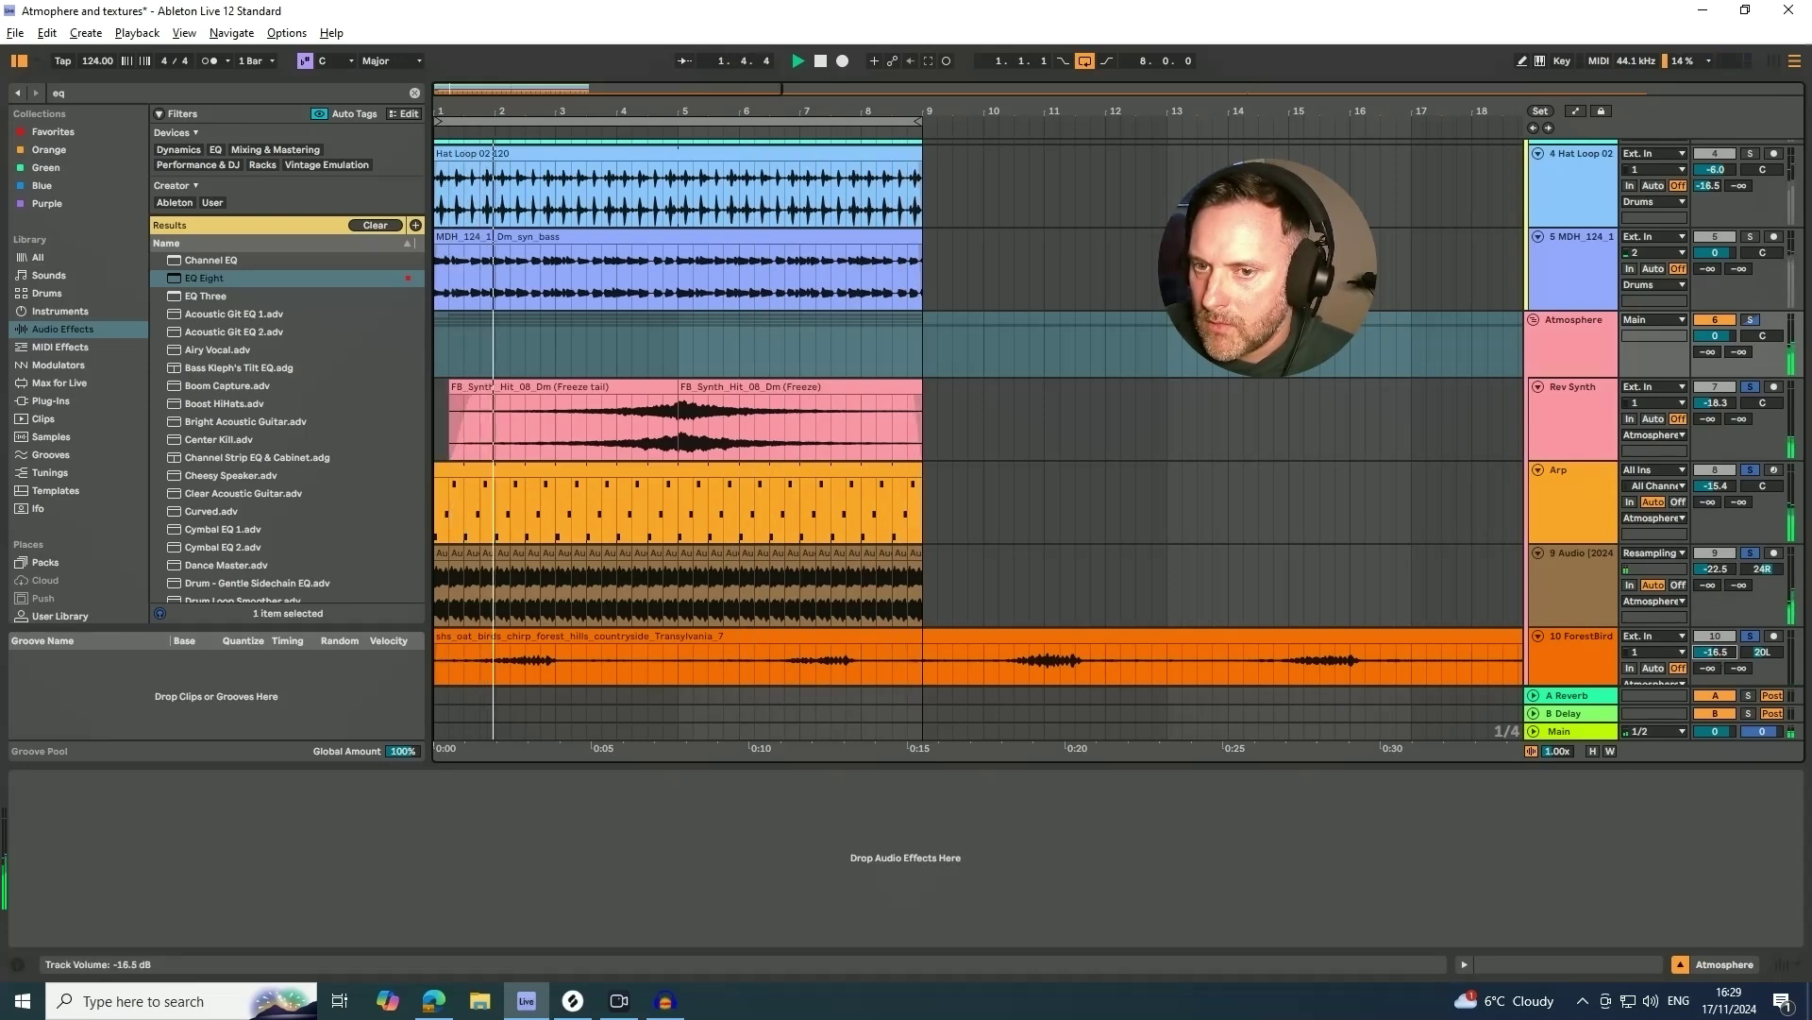
left_click(1550, 502)
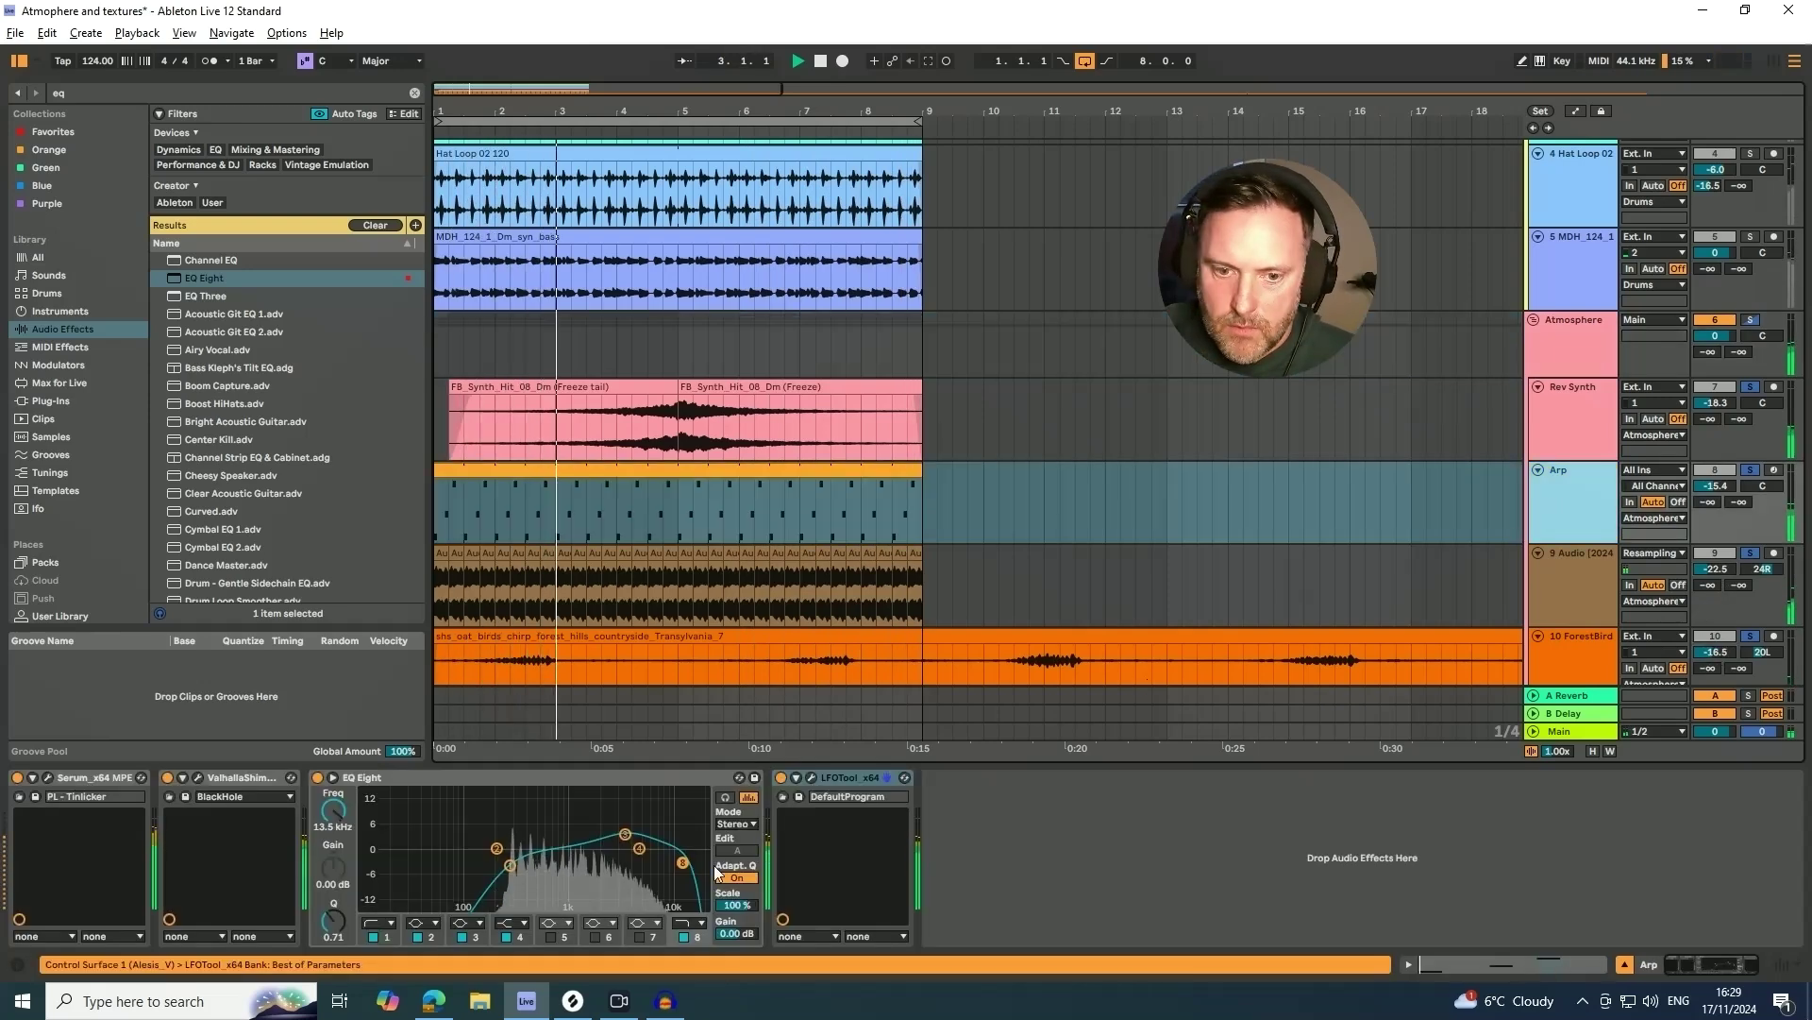
left_click_drag(683, 862, 656, 864)
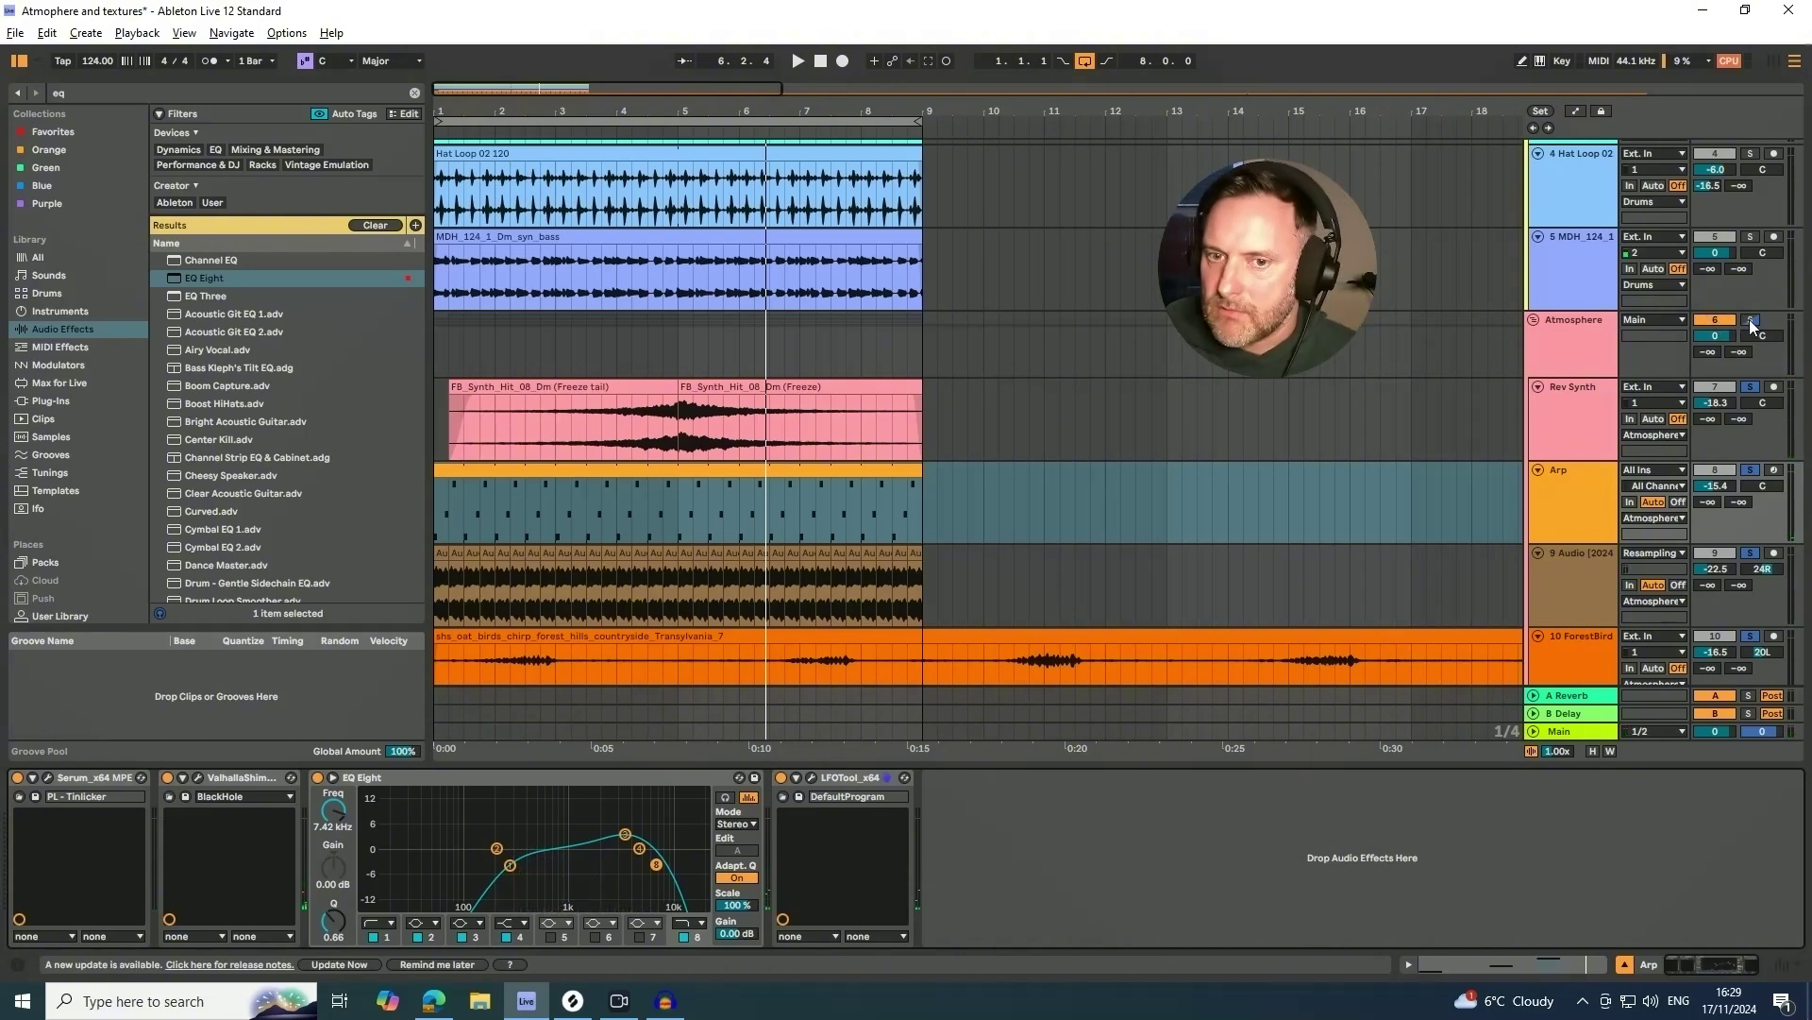
- Unsolo the Atmosphere group and play it together with the drums and bass
left_click(1750, 320)
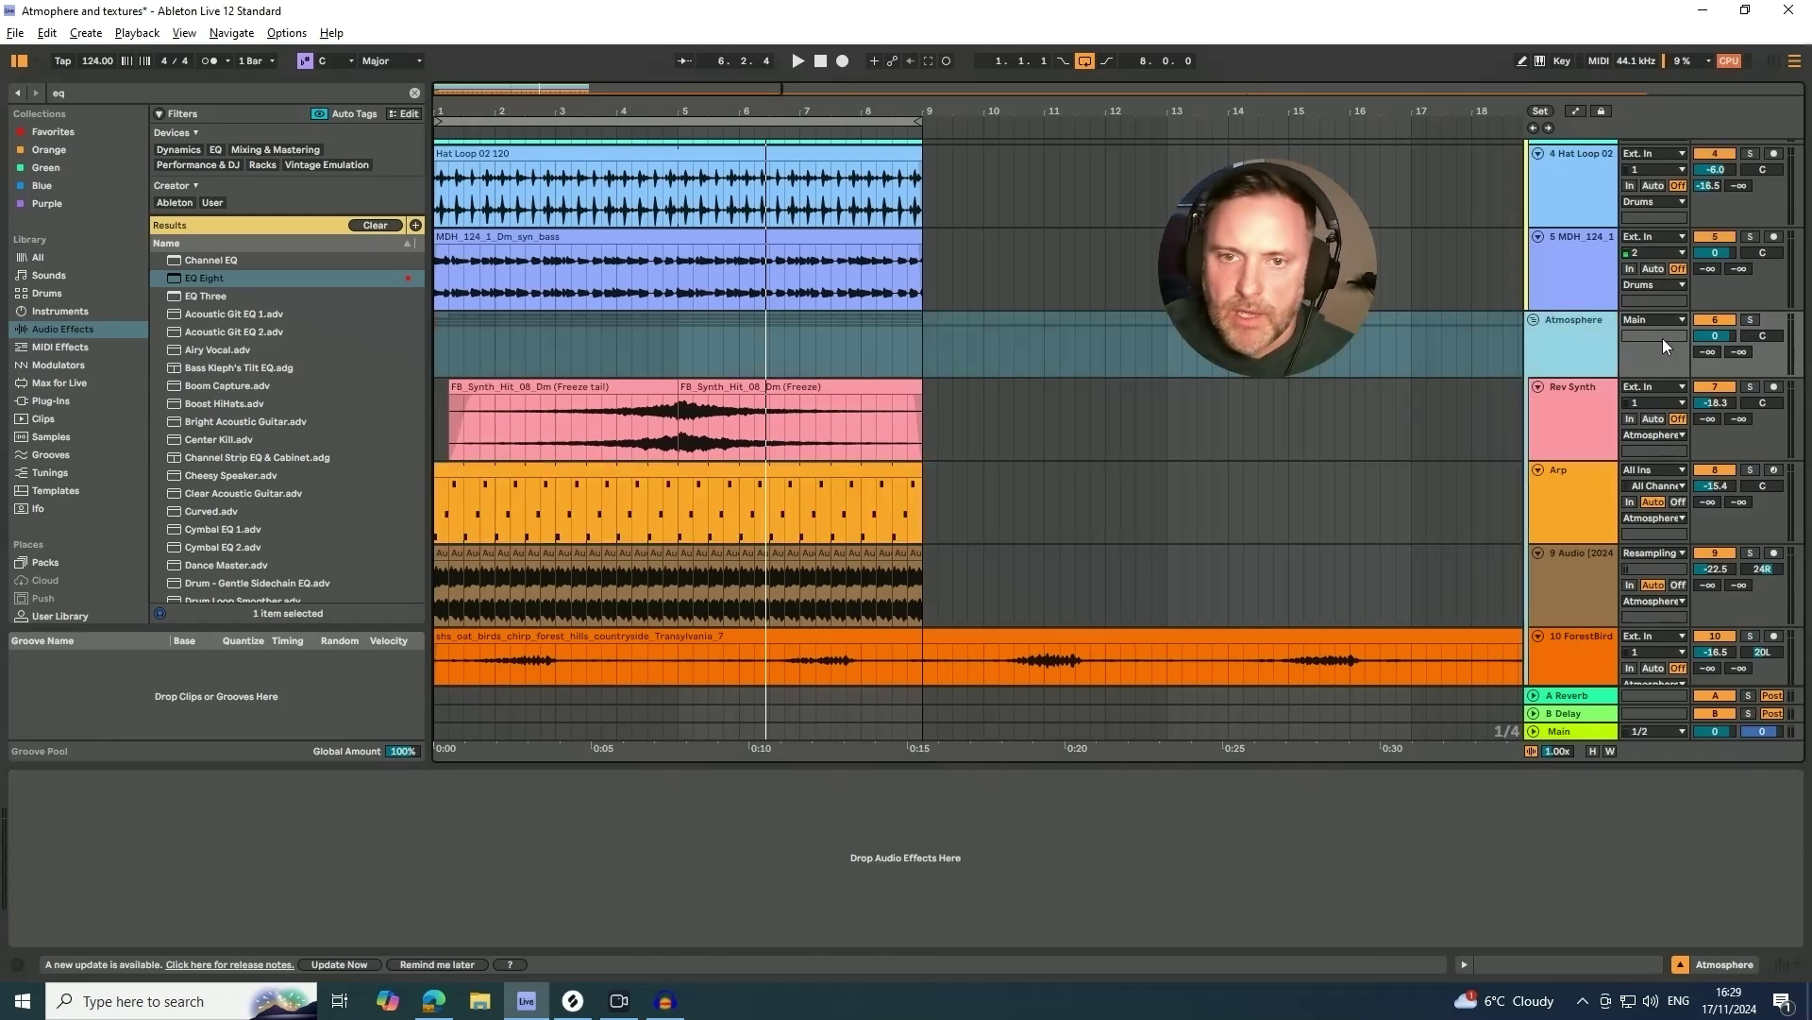
scroll(936, 557, "down", 2)
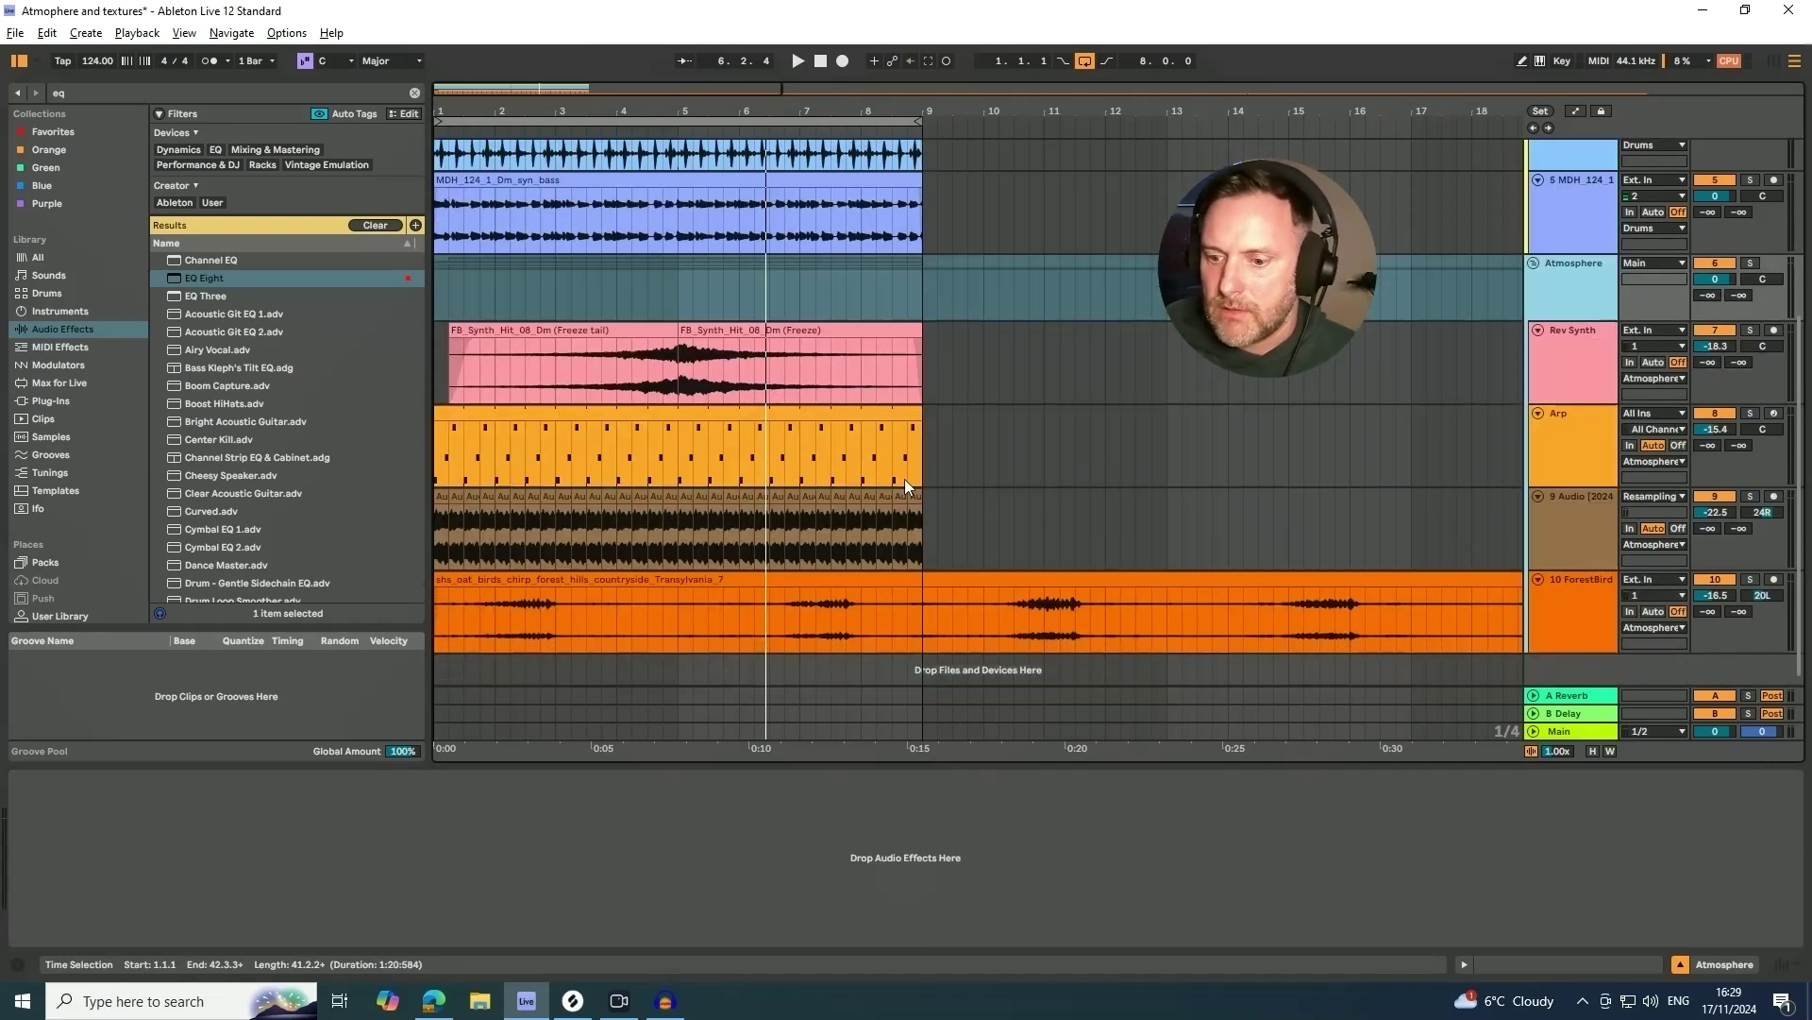
key("space")
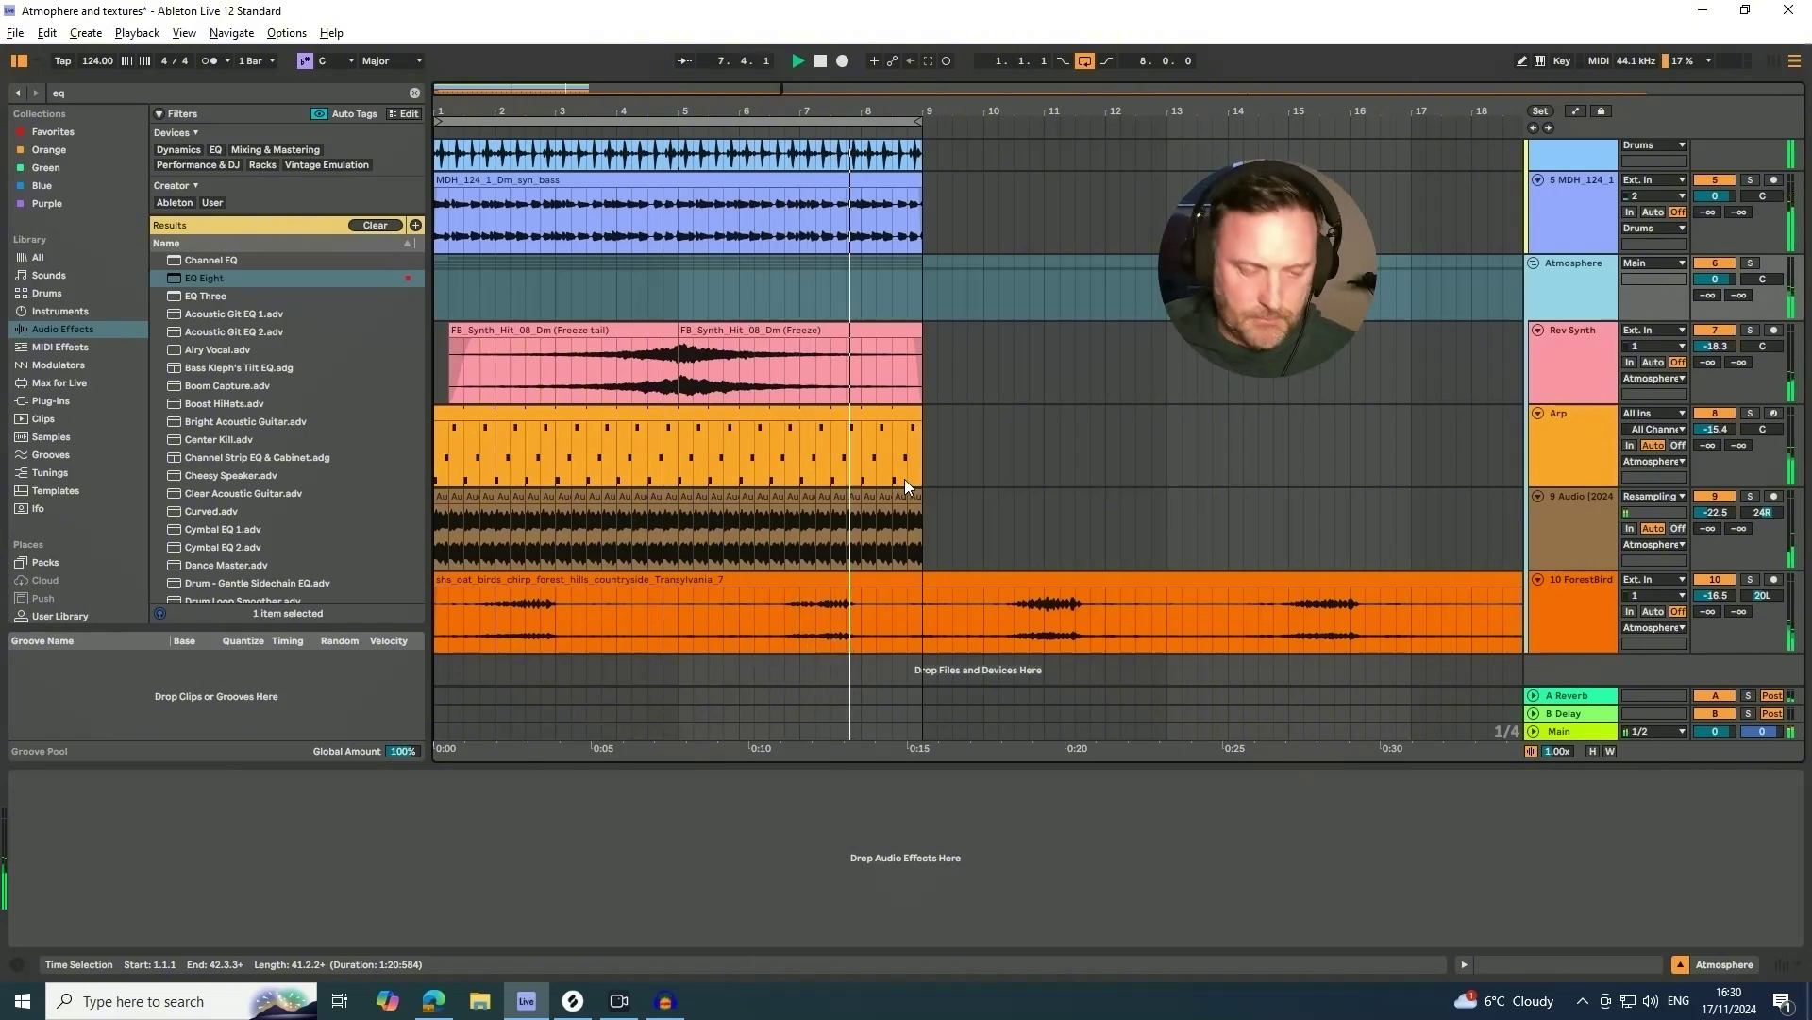
- In the Session View mixer, set Arp to -10.3 dB, Rev Synth to -16.3 dB, the resampled audio to -21.6 dB and the birds to -14.1 dB
key("Tab")
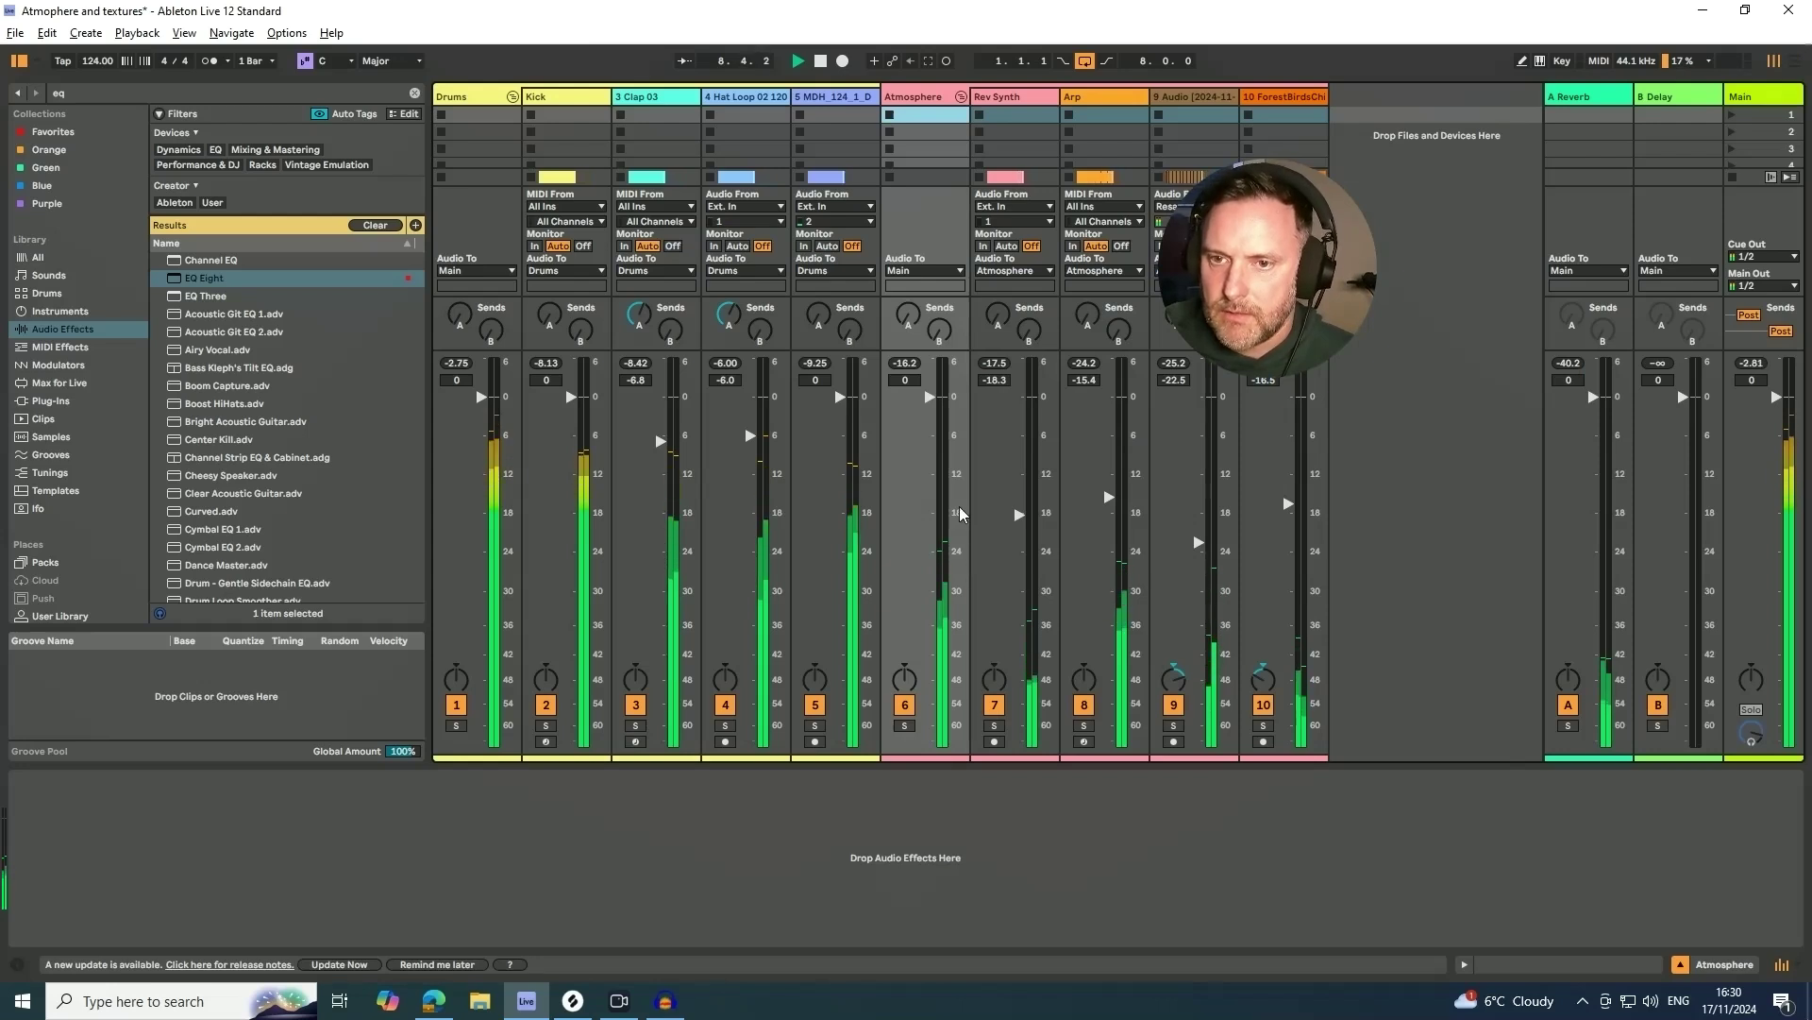
left_click_drag(1108, 499, 1108, 464)
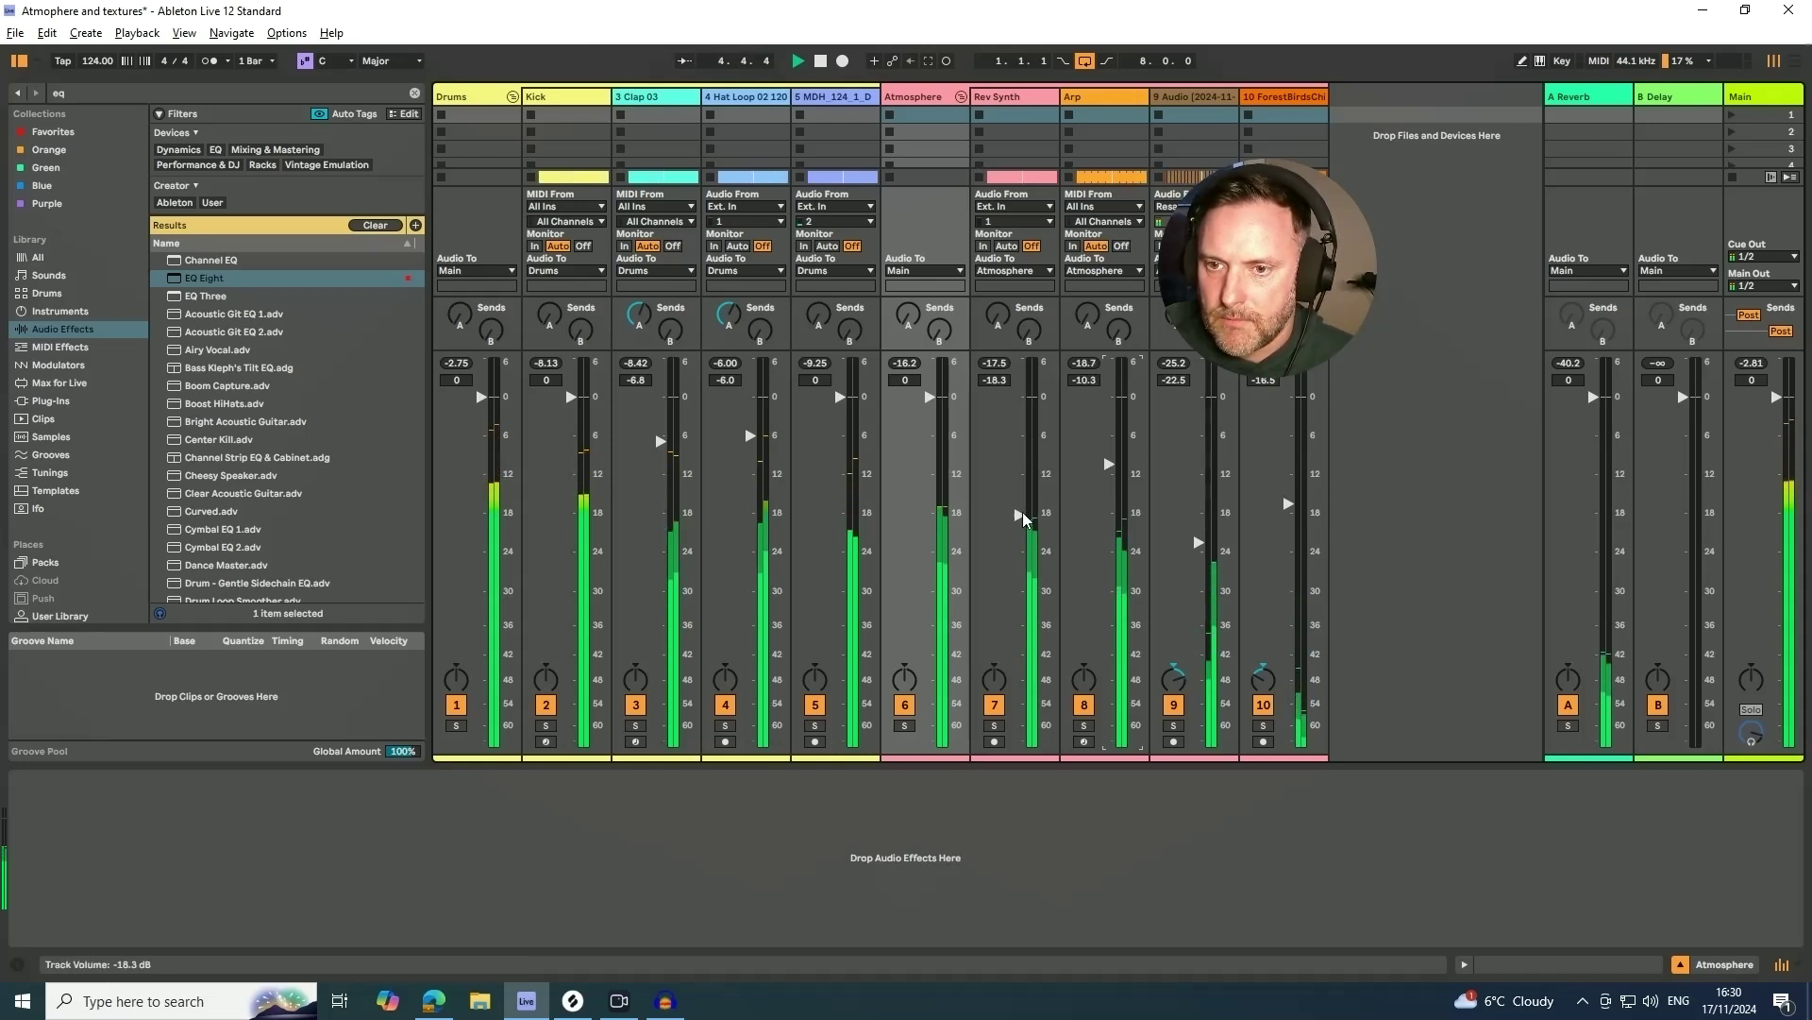
left_click_drag(1020, 515, 1020, 502)
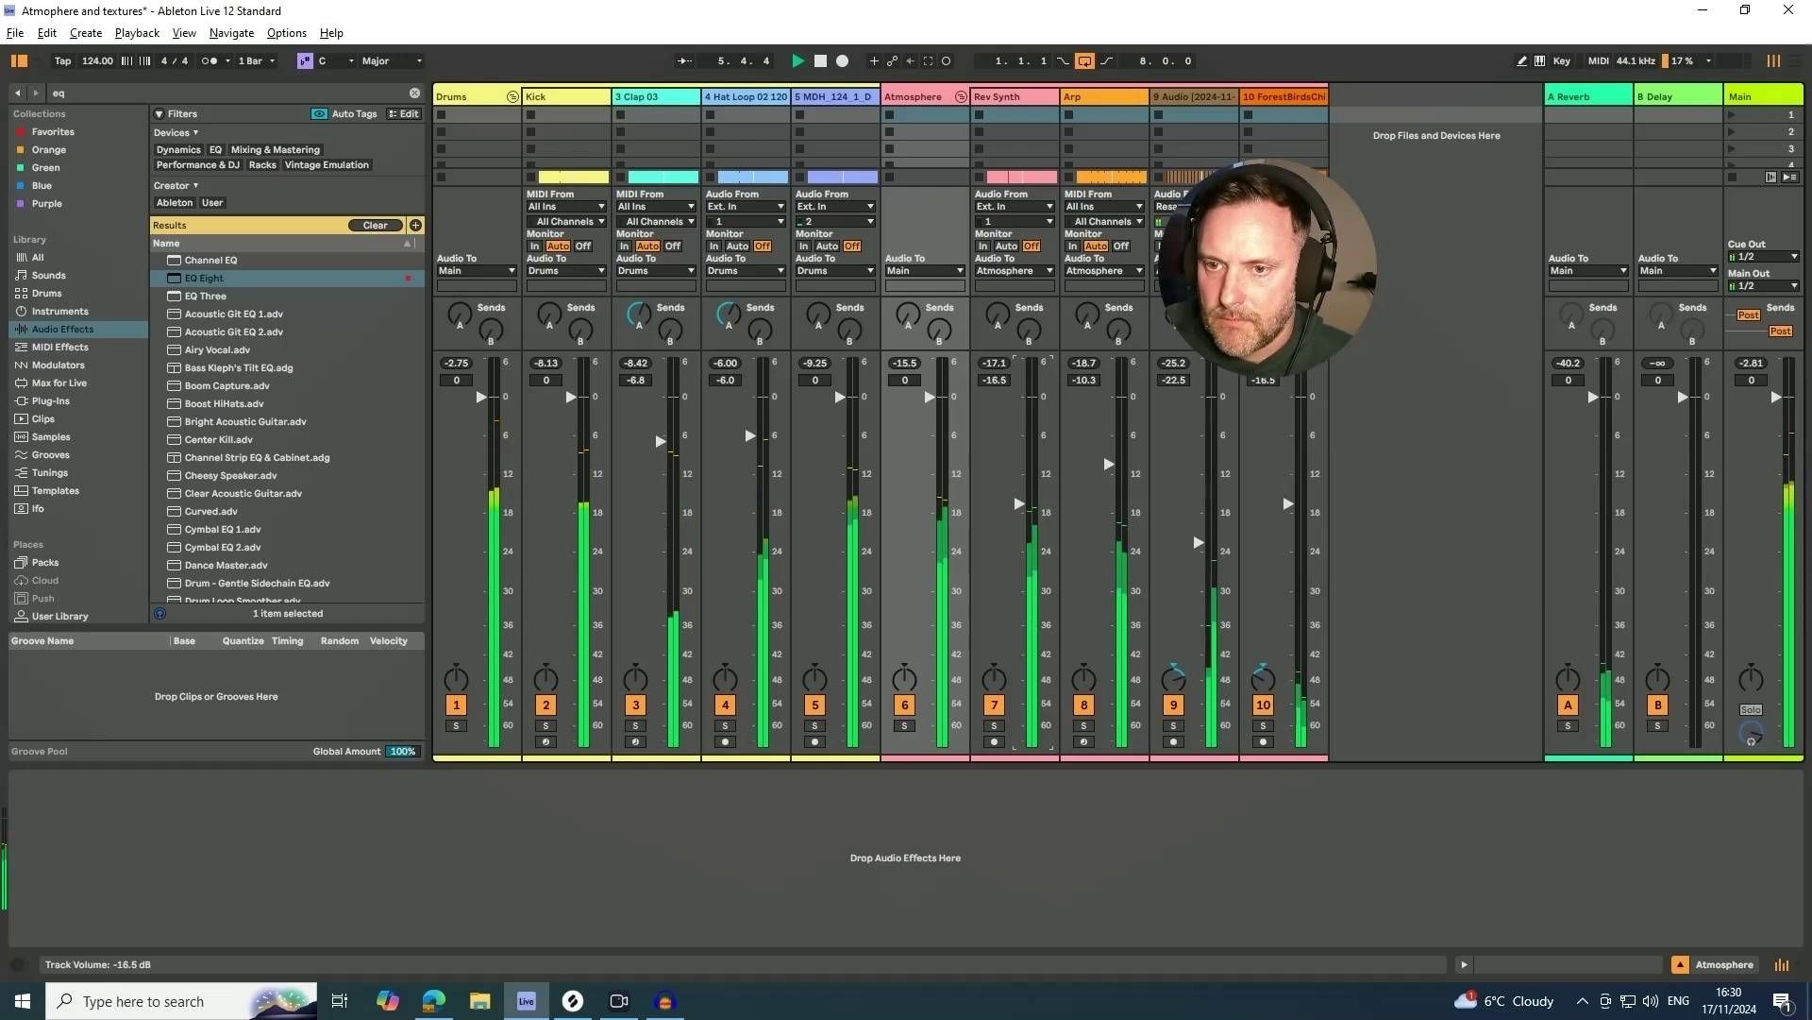
left_click_drag(1197, 543, 1197, 537)
left_click_drag(1289, 503, 1289, 486)
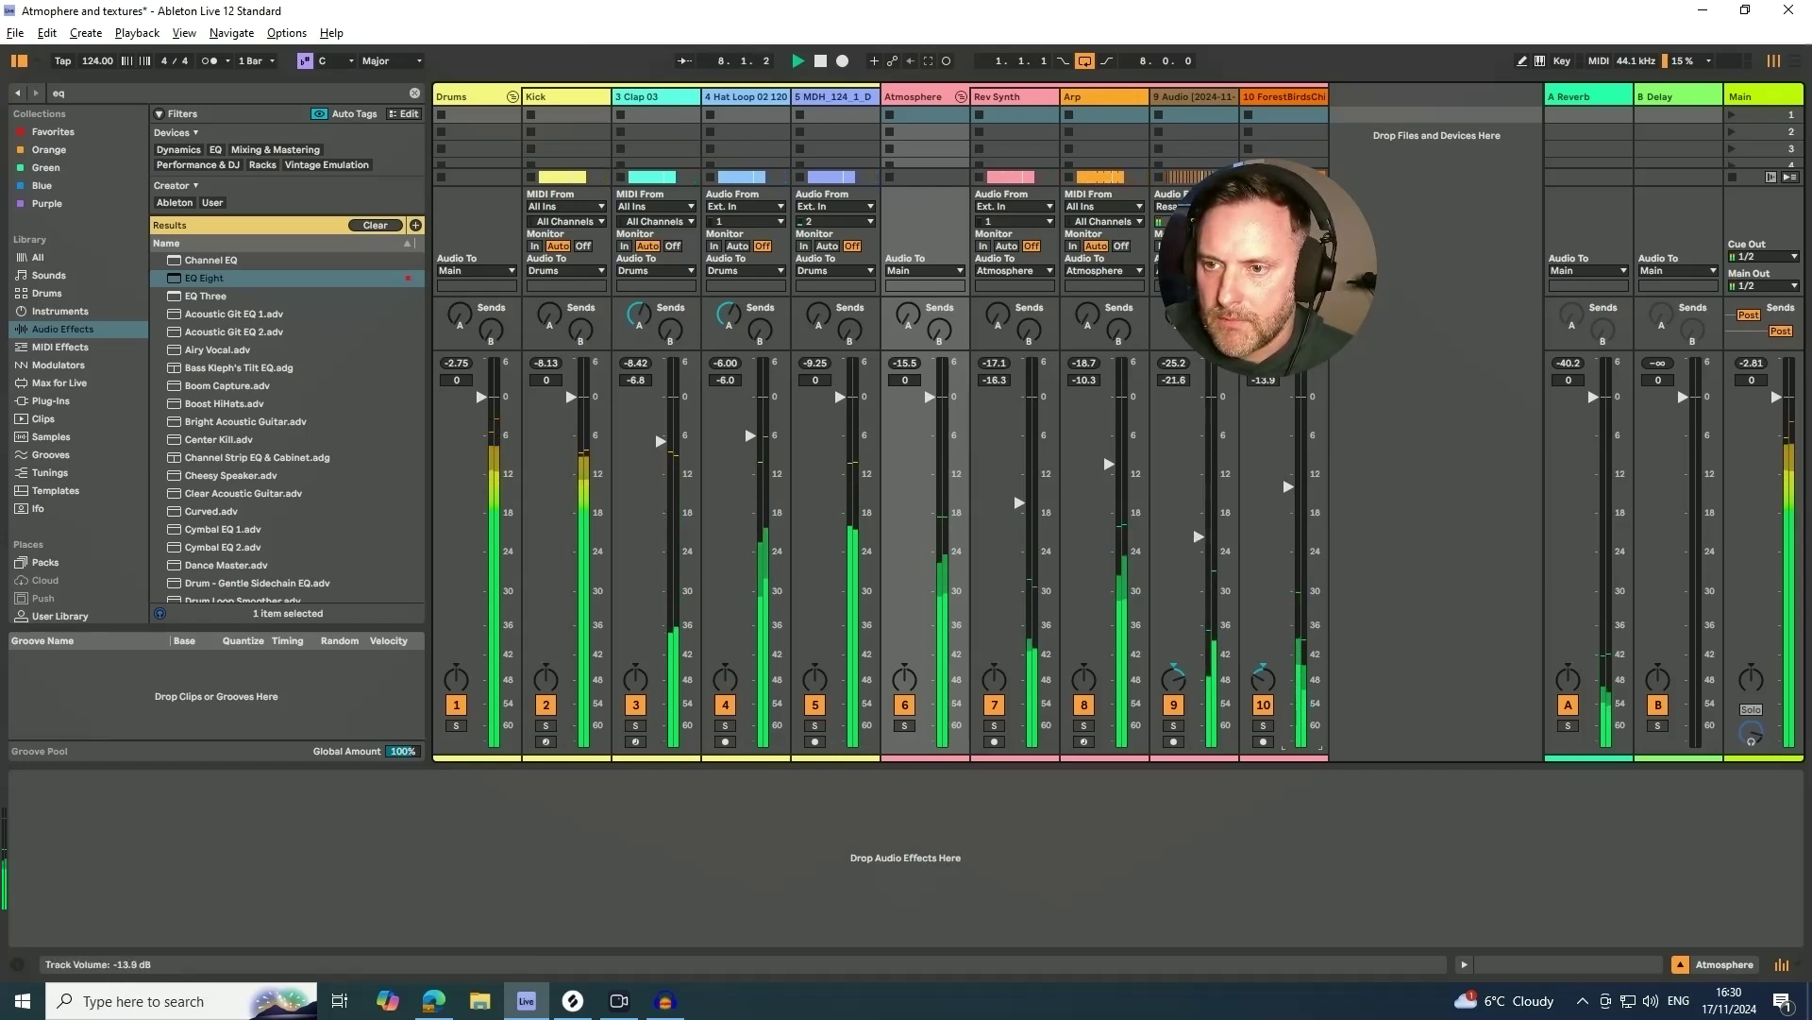
- Raise the Hat Loop to -4.8 dB, check the Clap's level, and return to Arrangement View
left_click(748, 440)
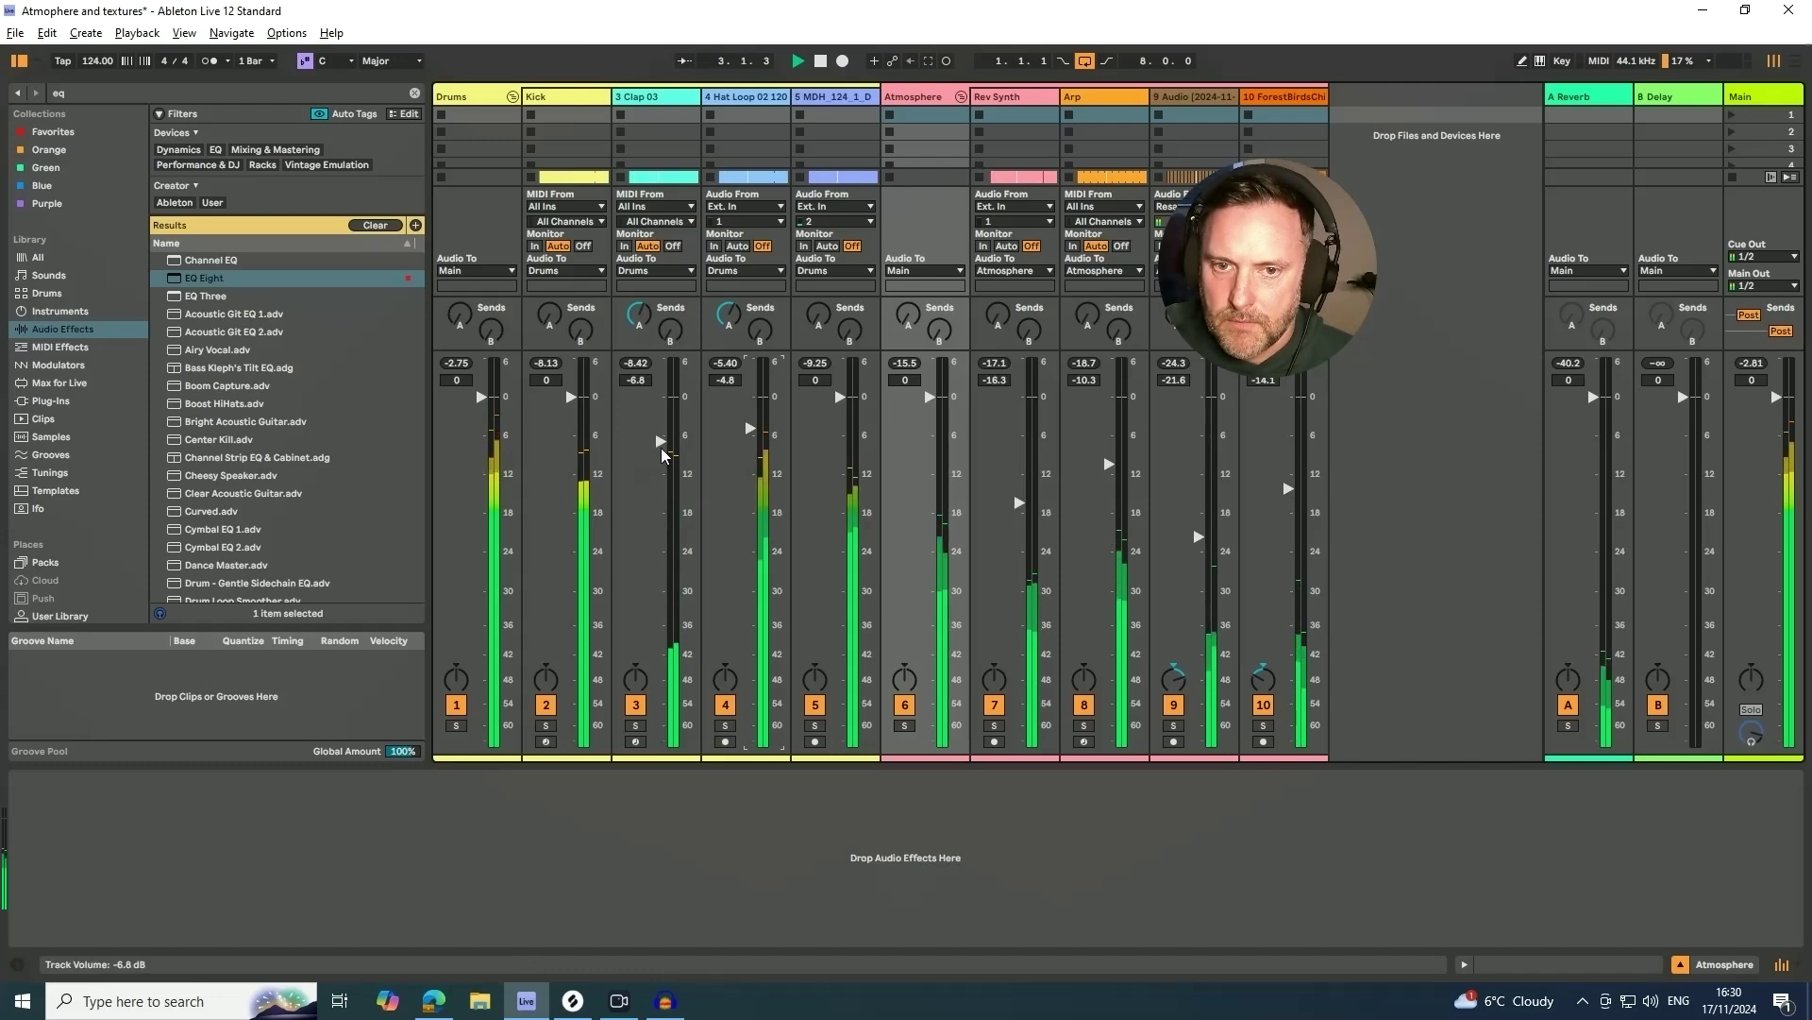
left_click(661, 444)
key("Tab")
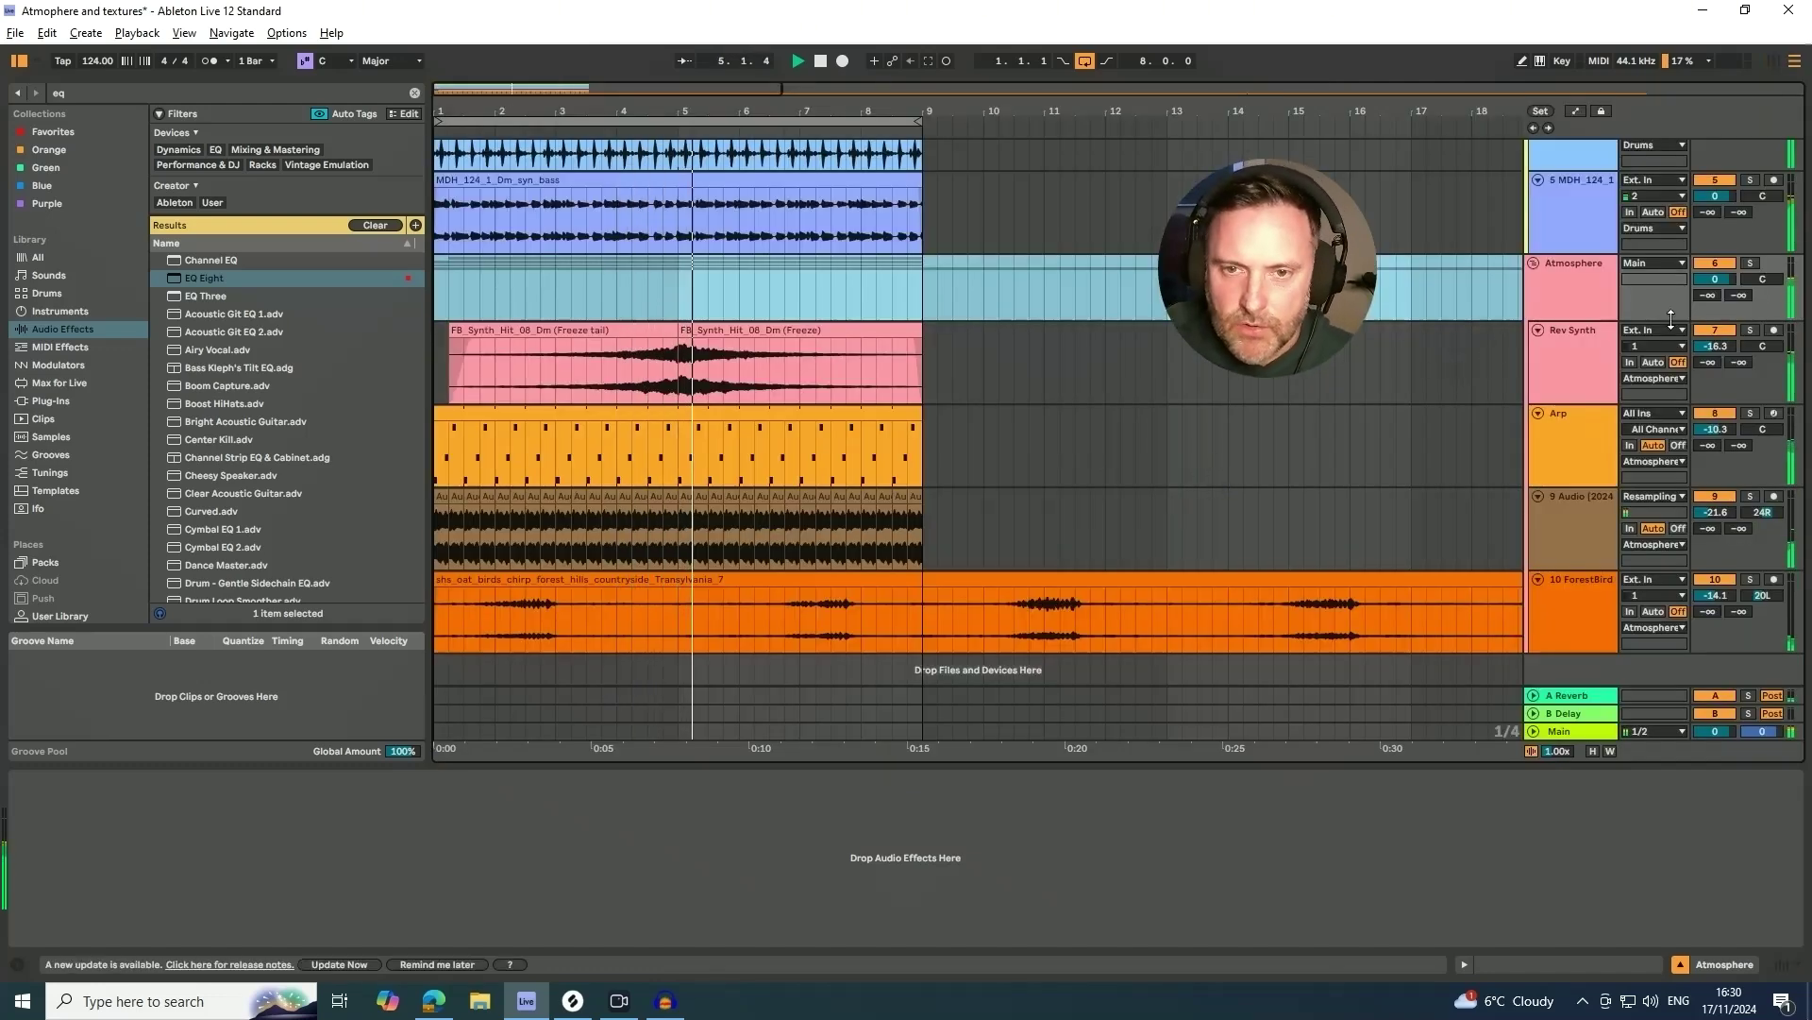
- Mute the Atmosphere group and review the device chains on the birds, resampled audio, Arp and Rev Synth tracks
left_click(1722, 266)
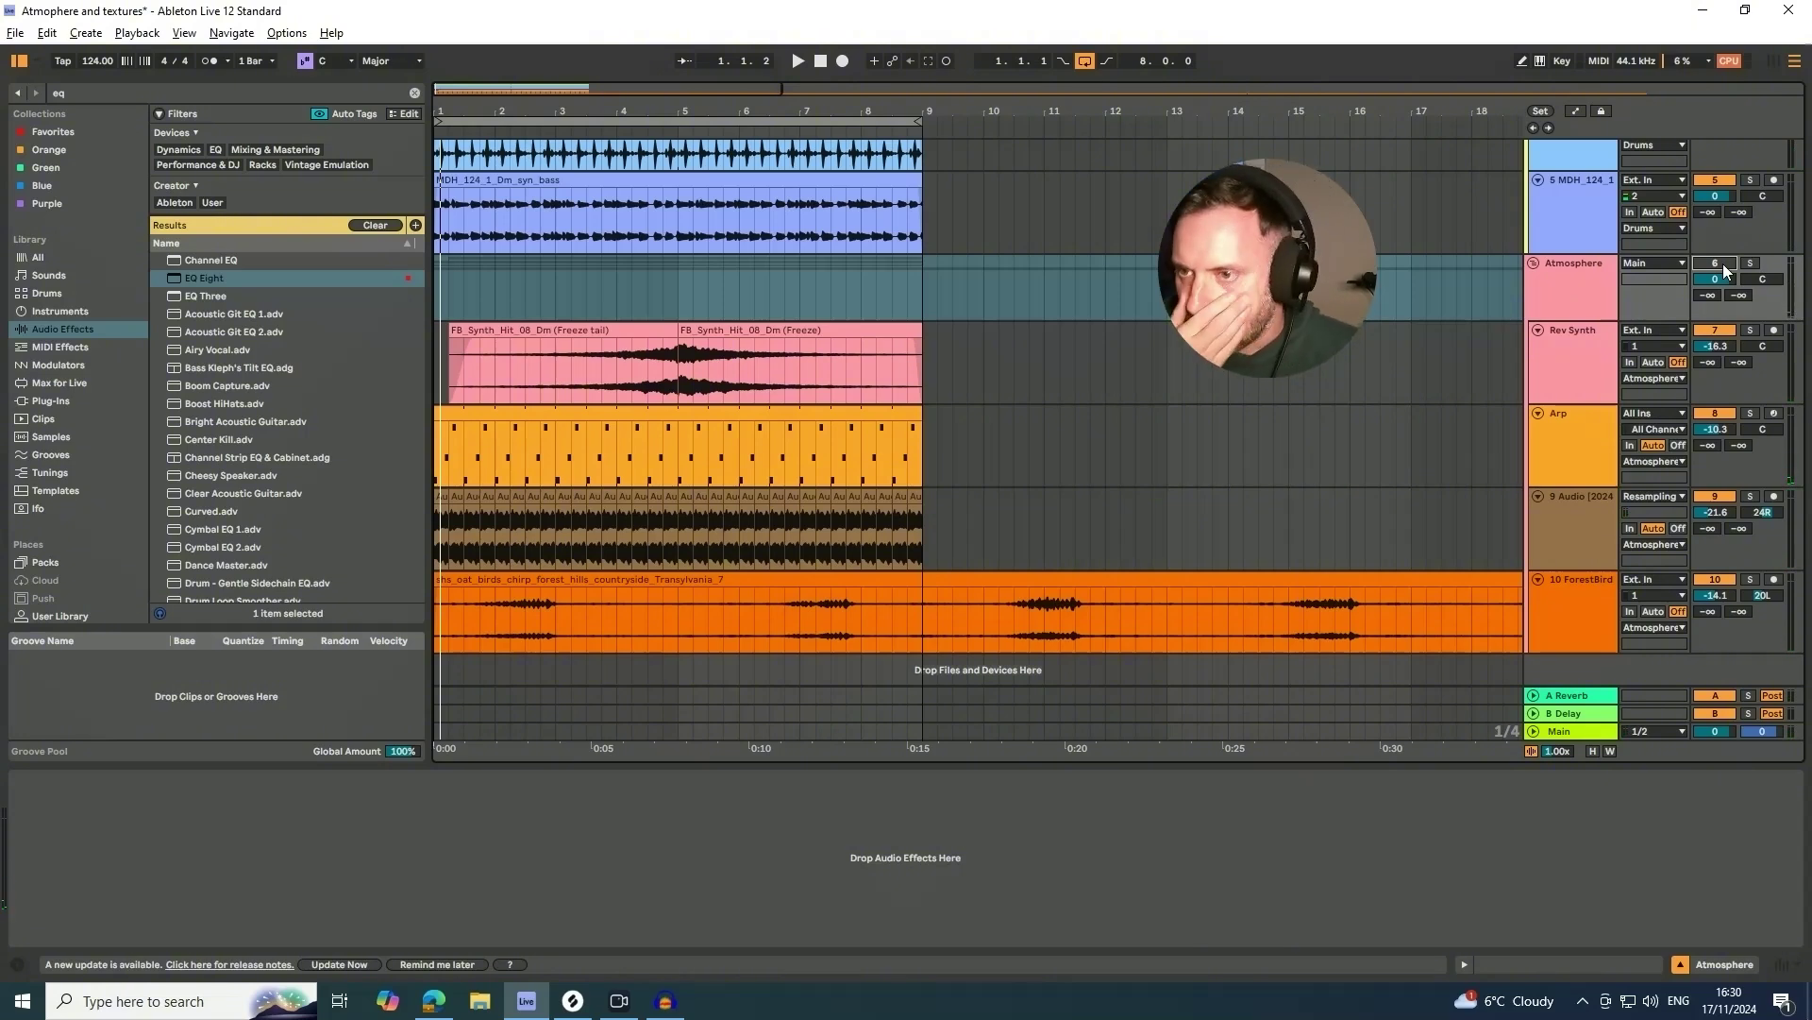
left_click(1595, 599)
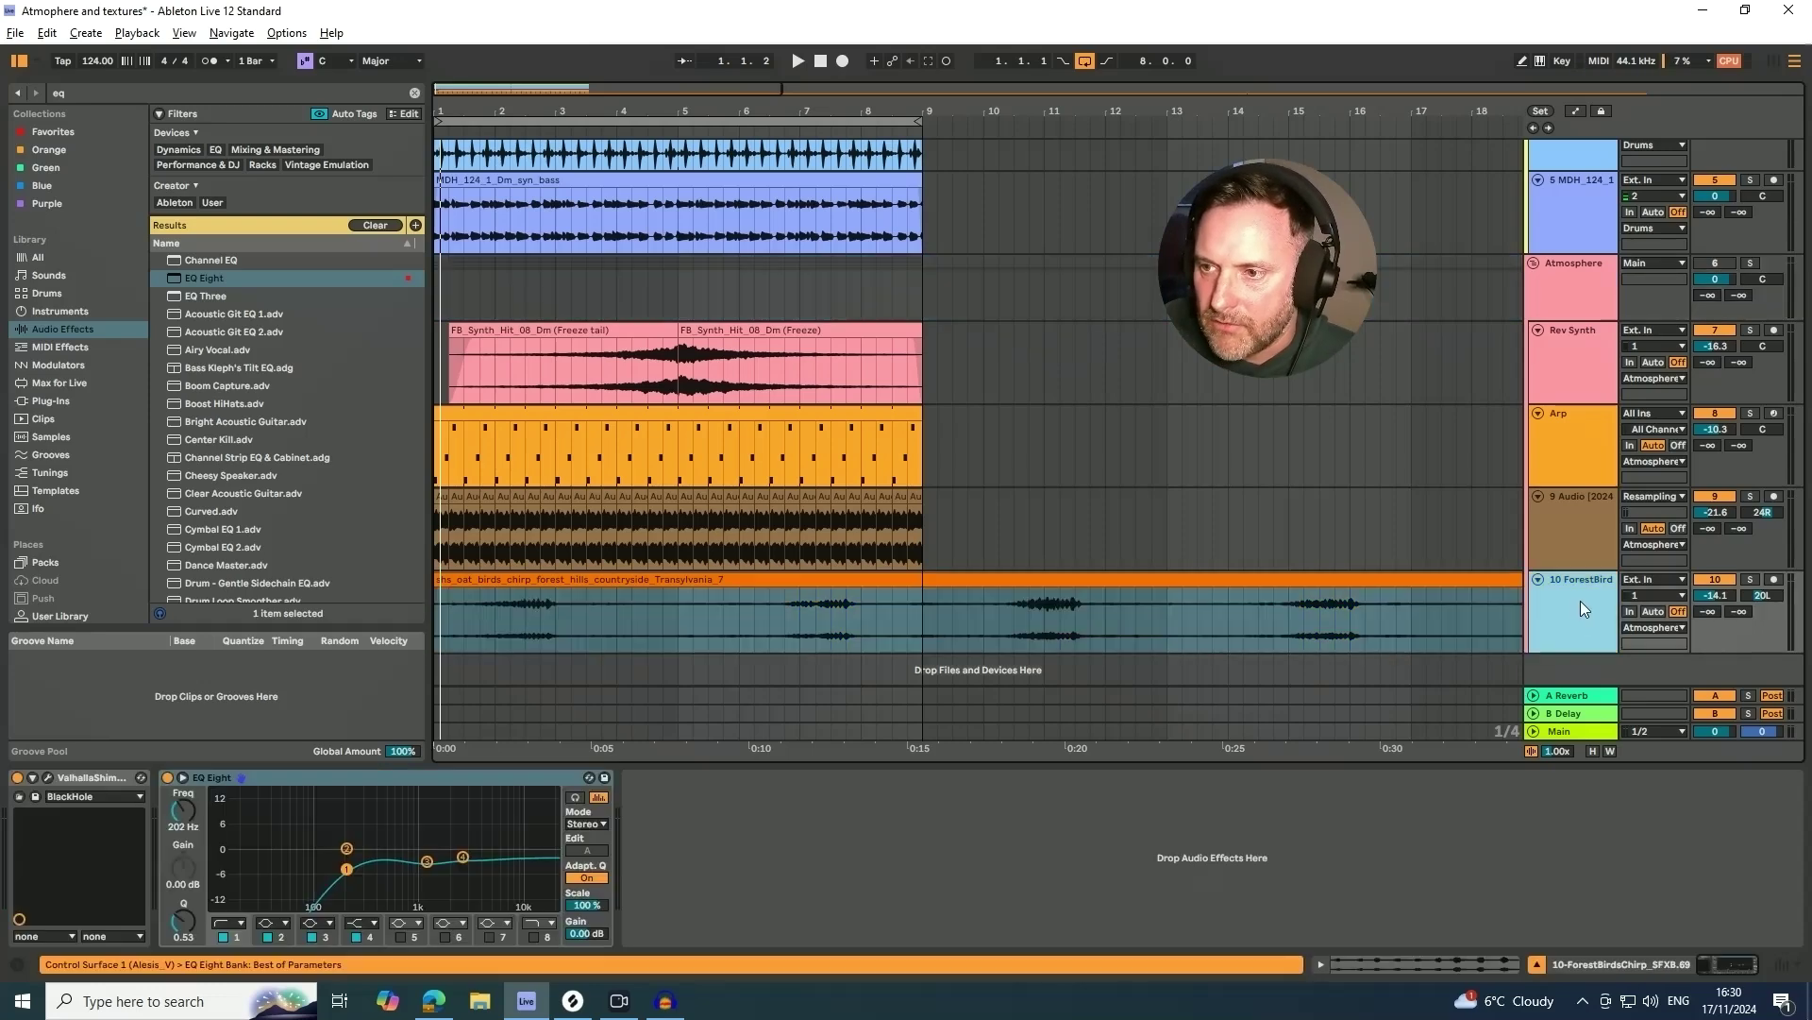
left_click(1572, 541)
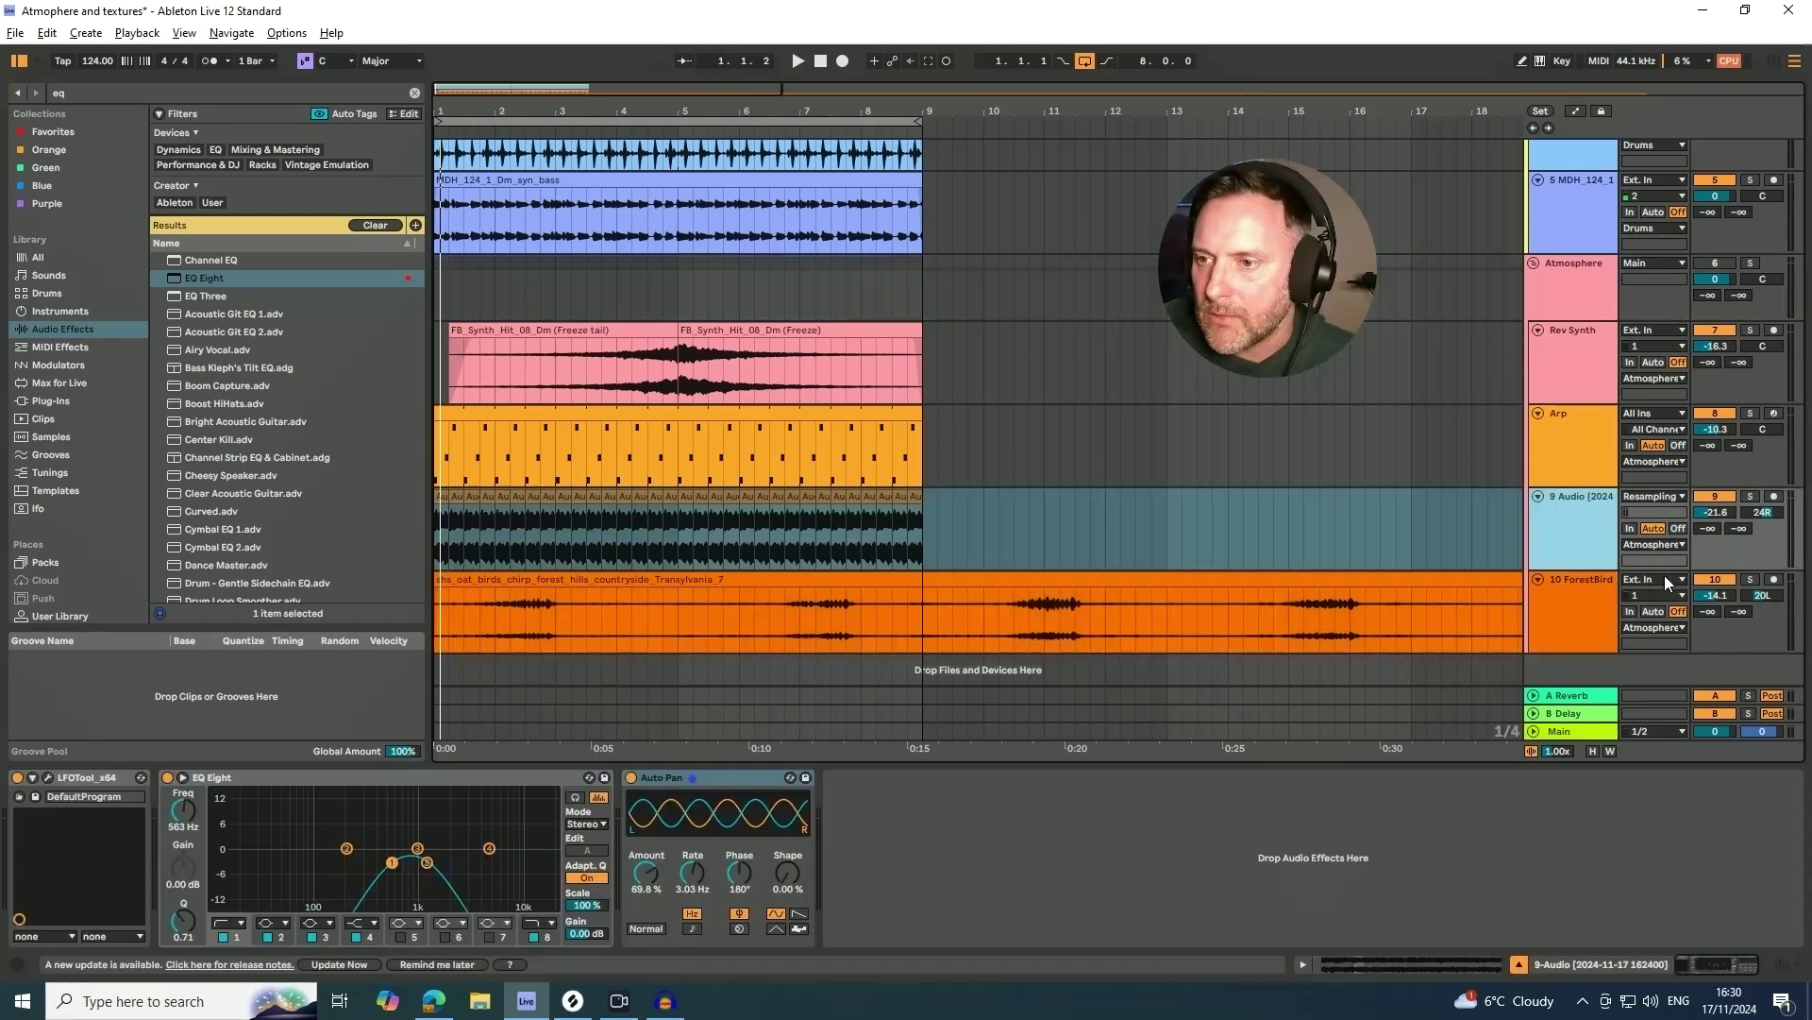
left_click(1584, 459)
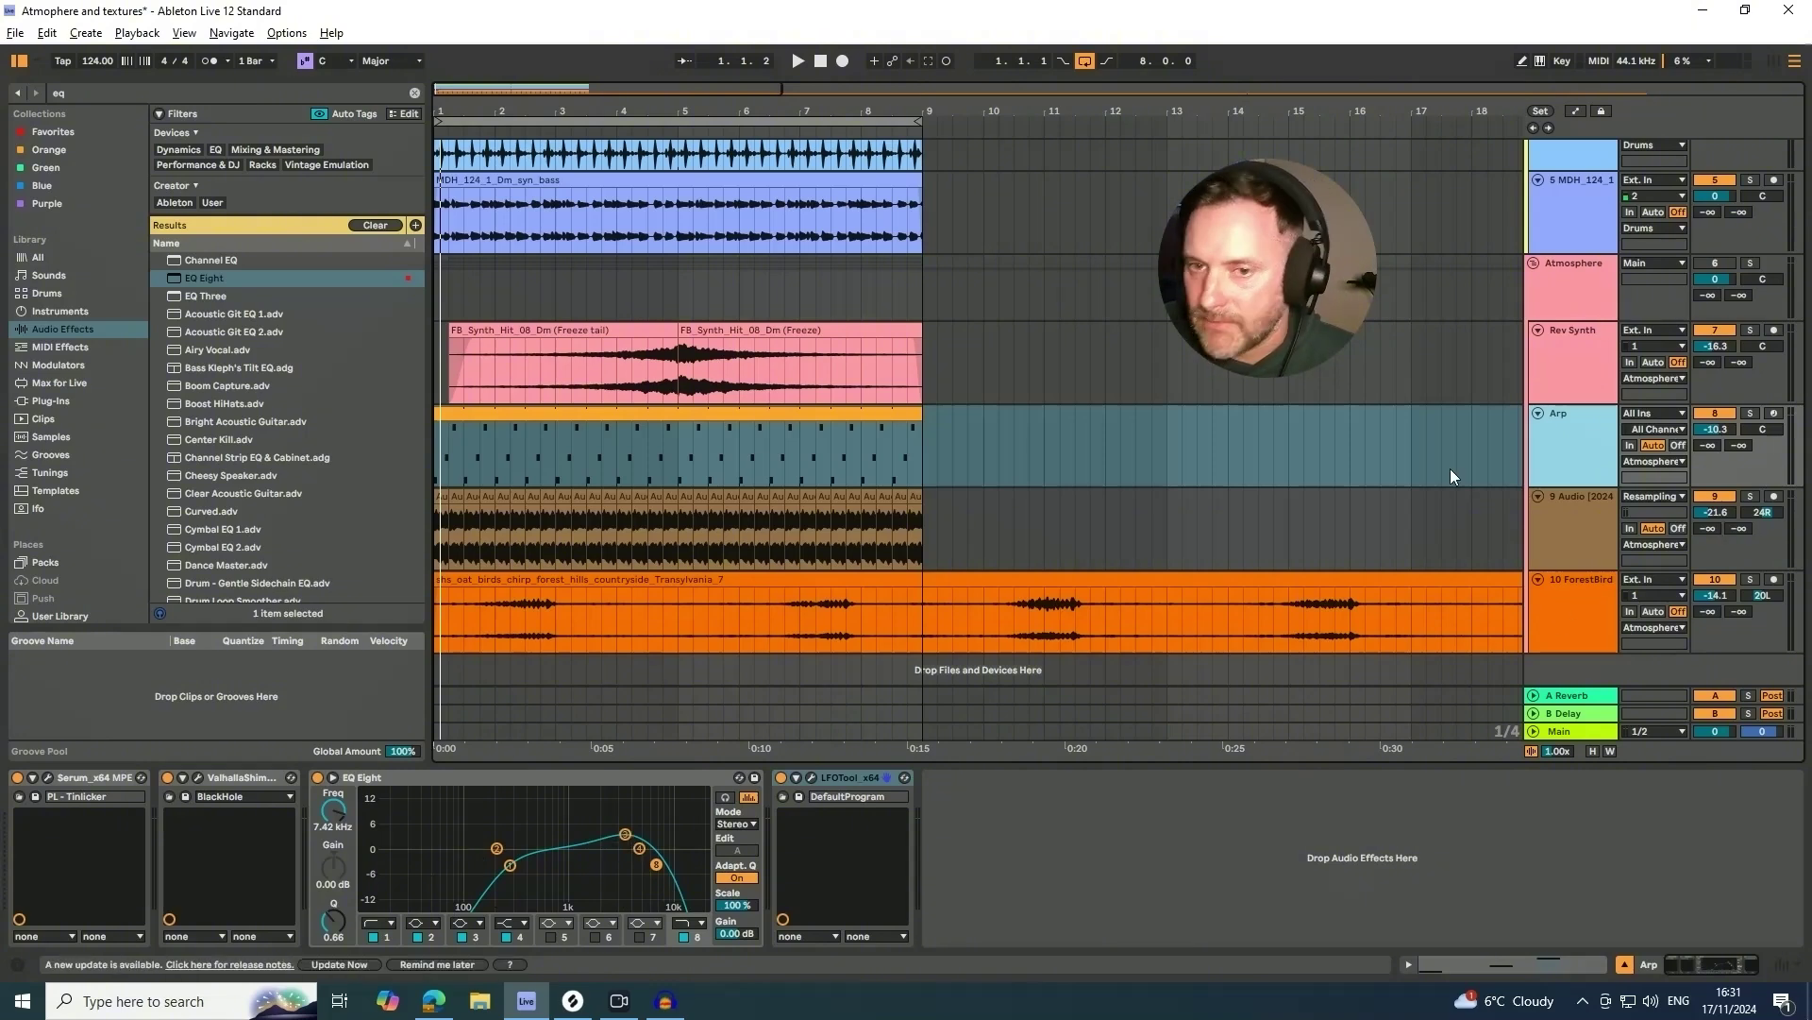
left_click(1593, 358)
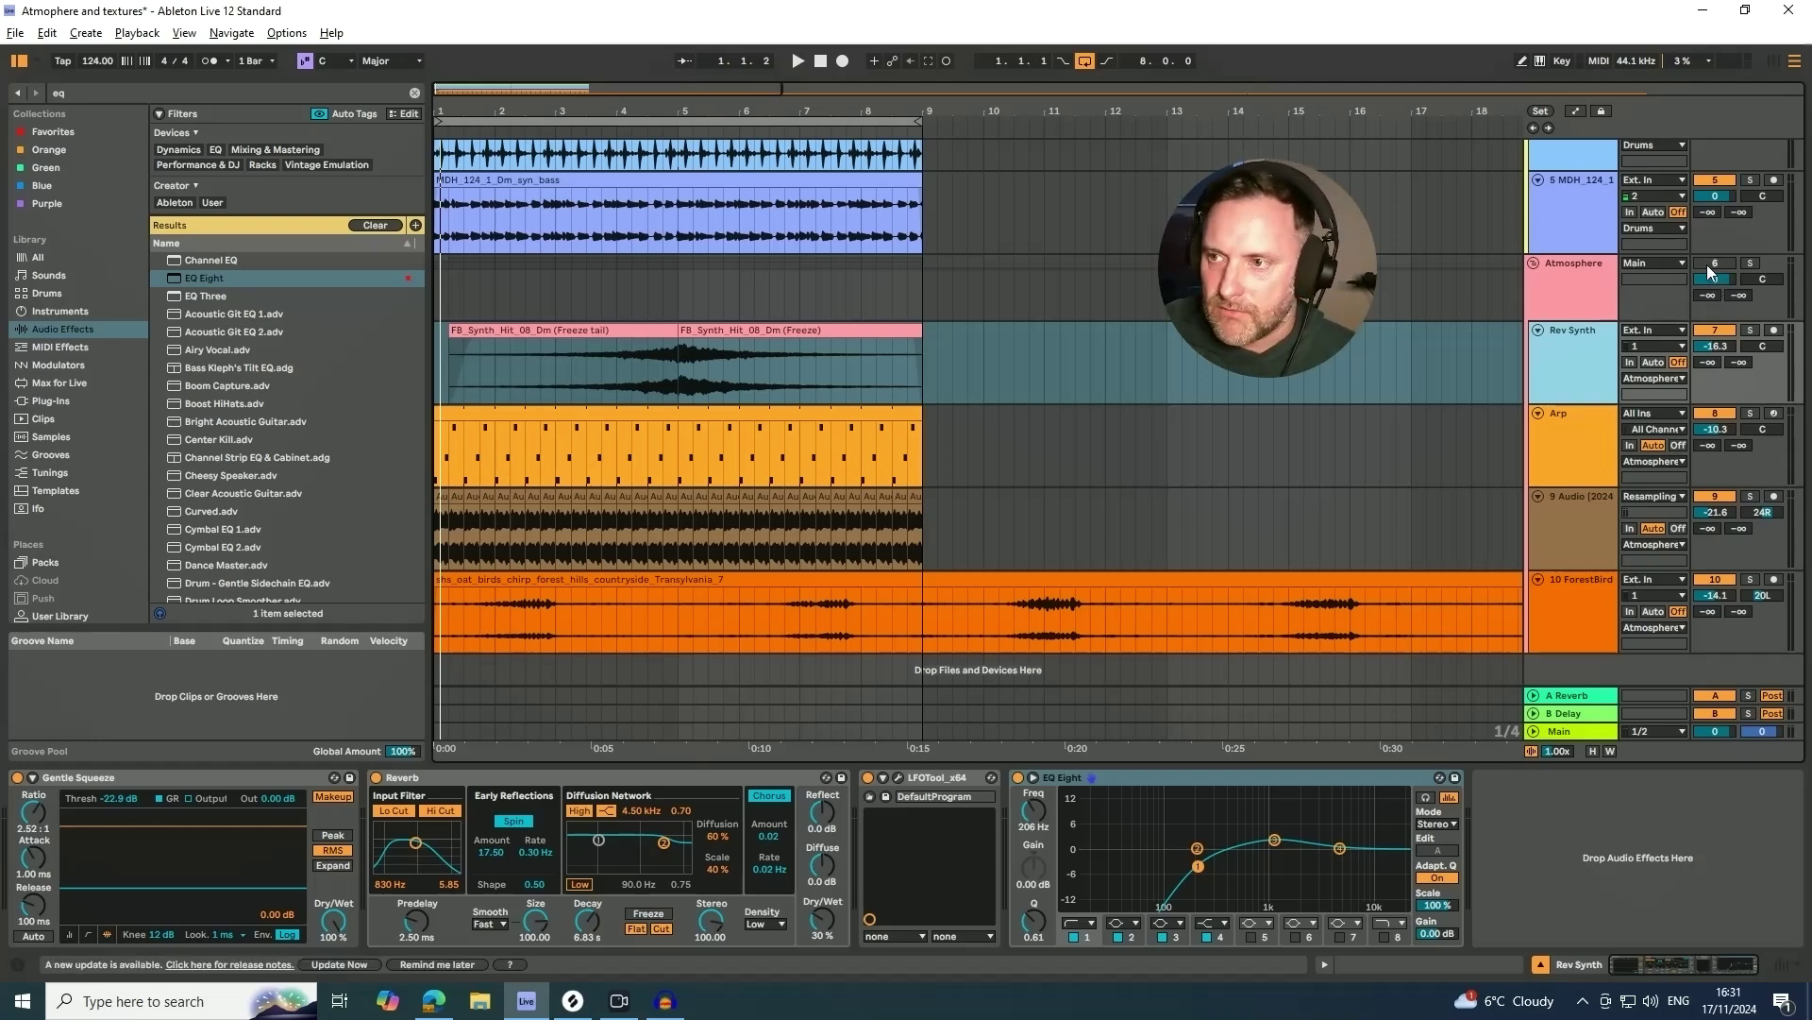
- Unmute the Atmosphere group, play the full mix, and lower the group's volume
left_click(1708, 266)
key("space")
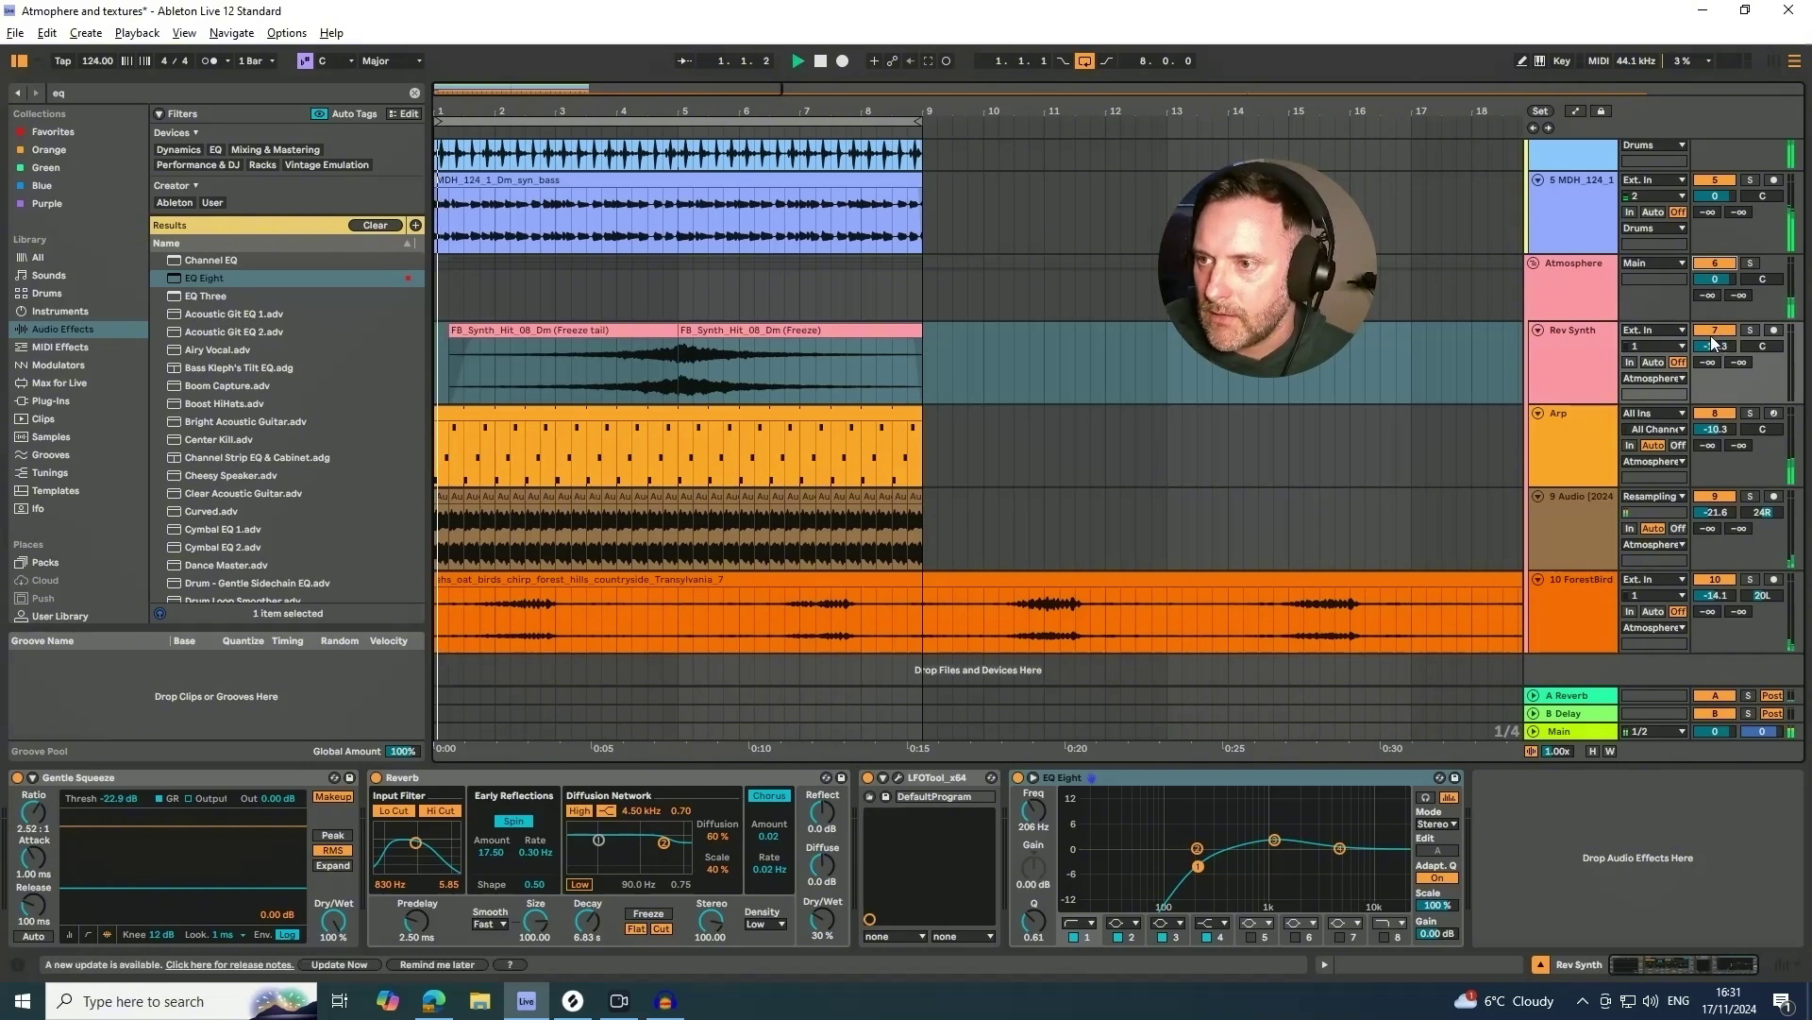
left_click_drag(1713, 279, 1714, 321)
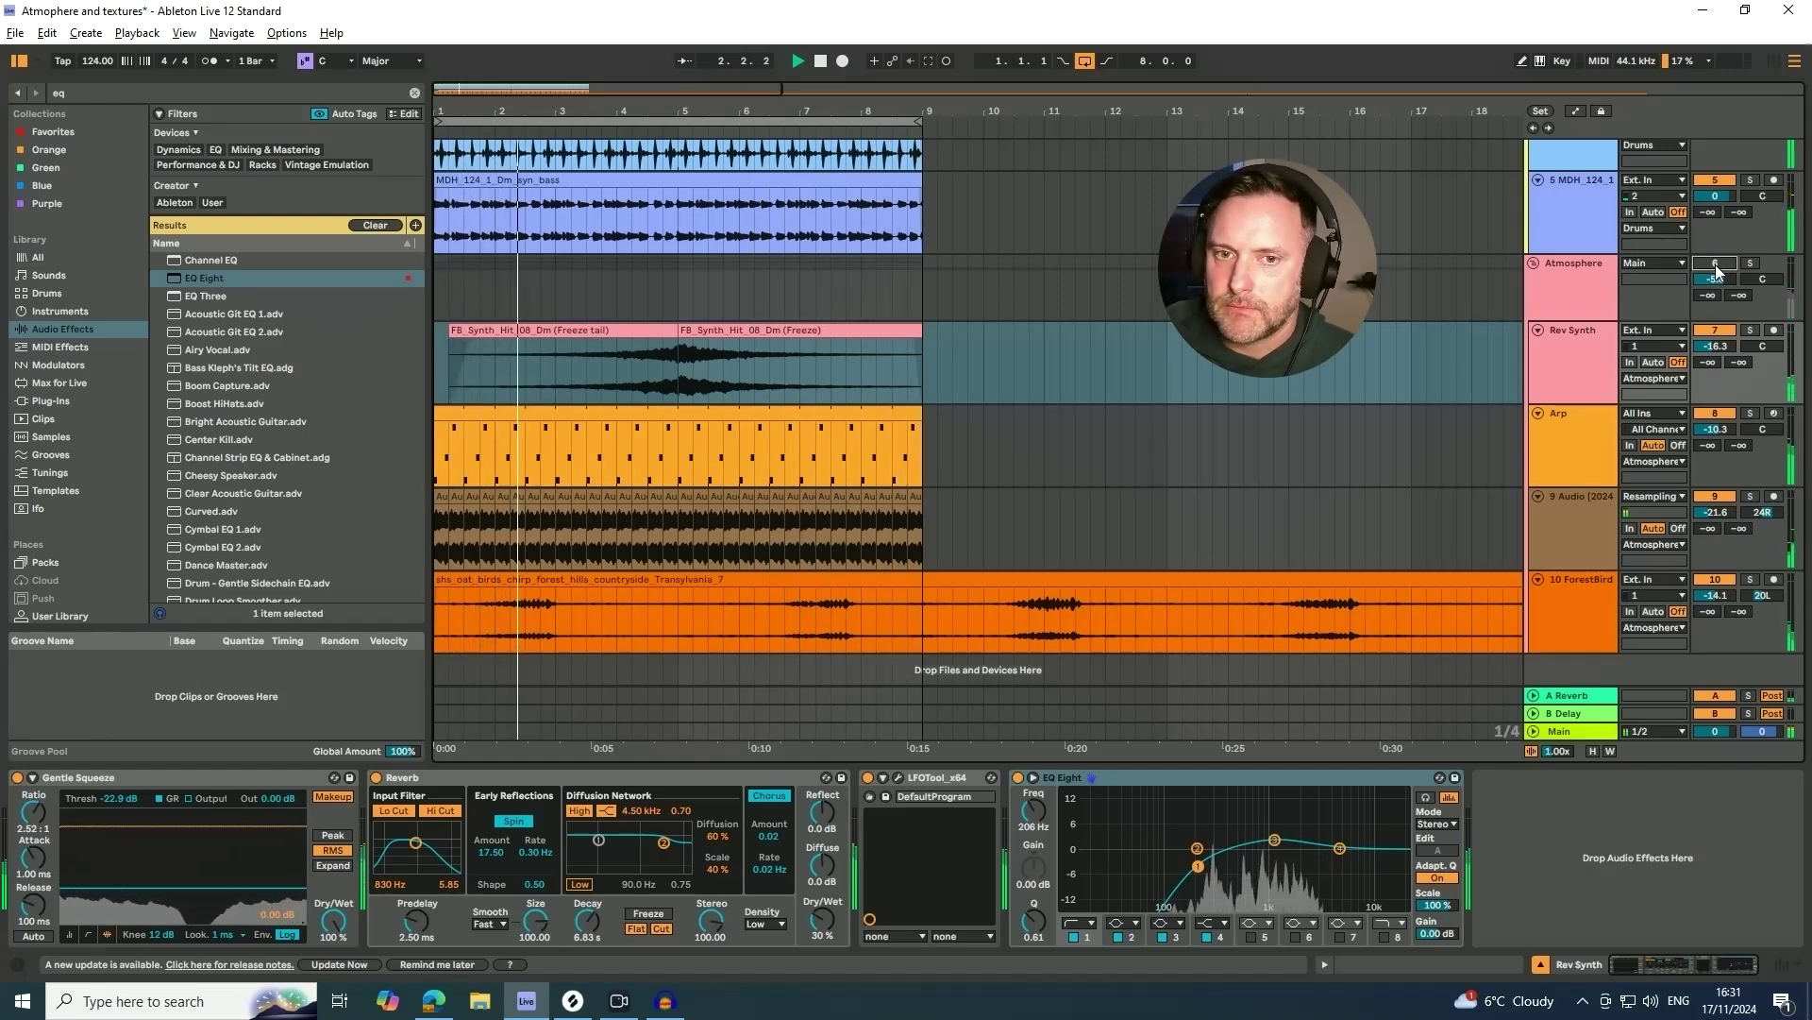
- Unmute the Atmosphere group, set its volume to -6.2 dB, and raise the Arp track to -9.2 dB
left_click(1716, 266)
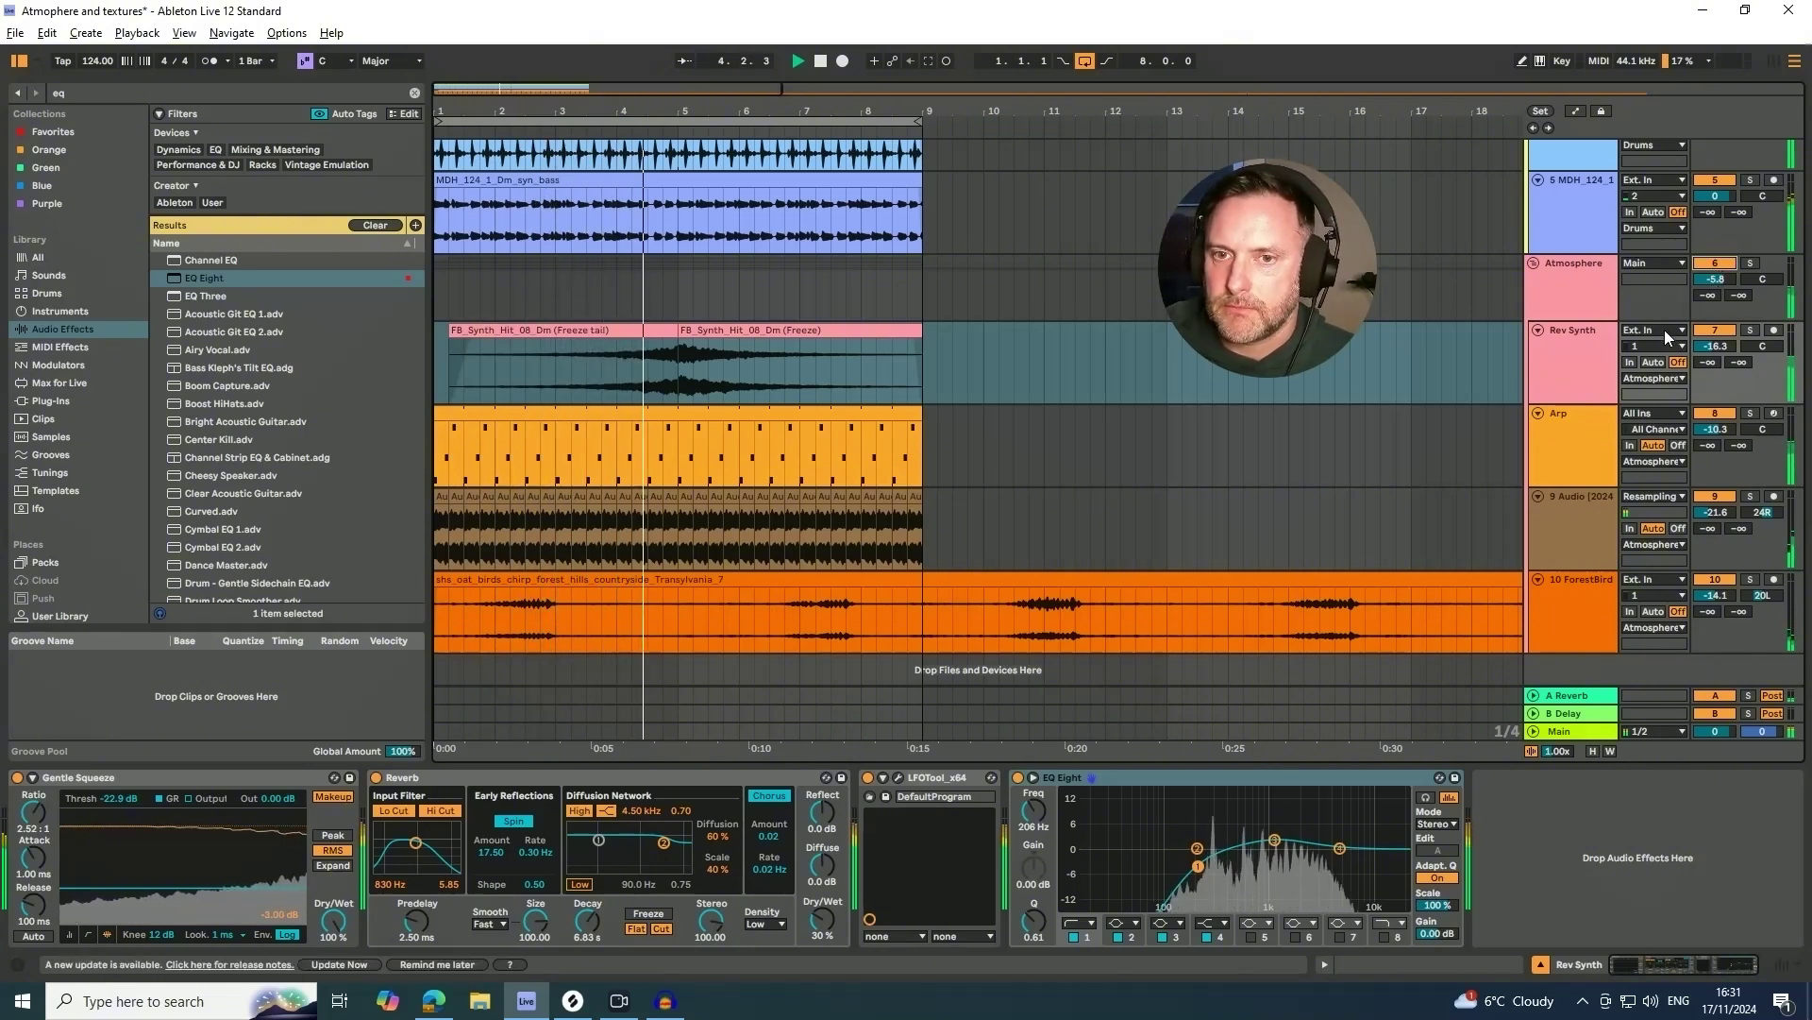
left_click_drag(1715, 282, 1714, 290)
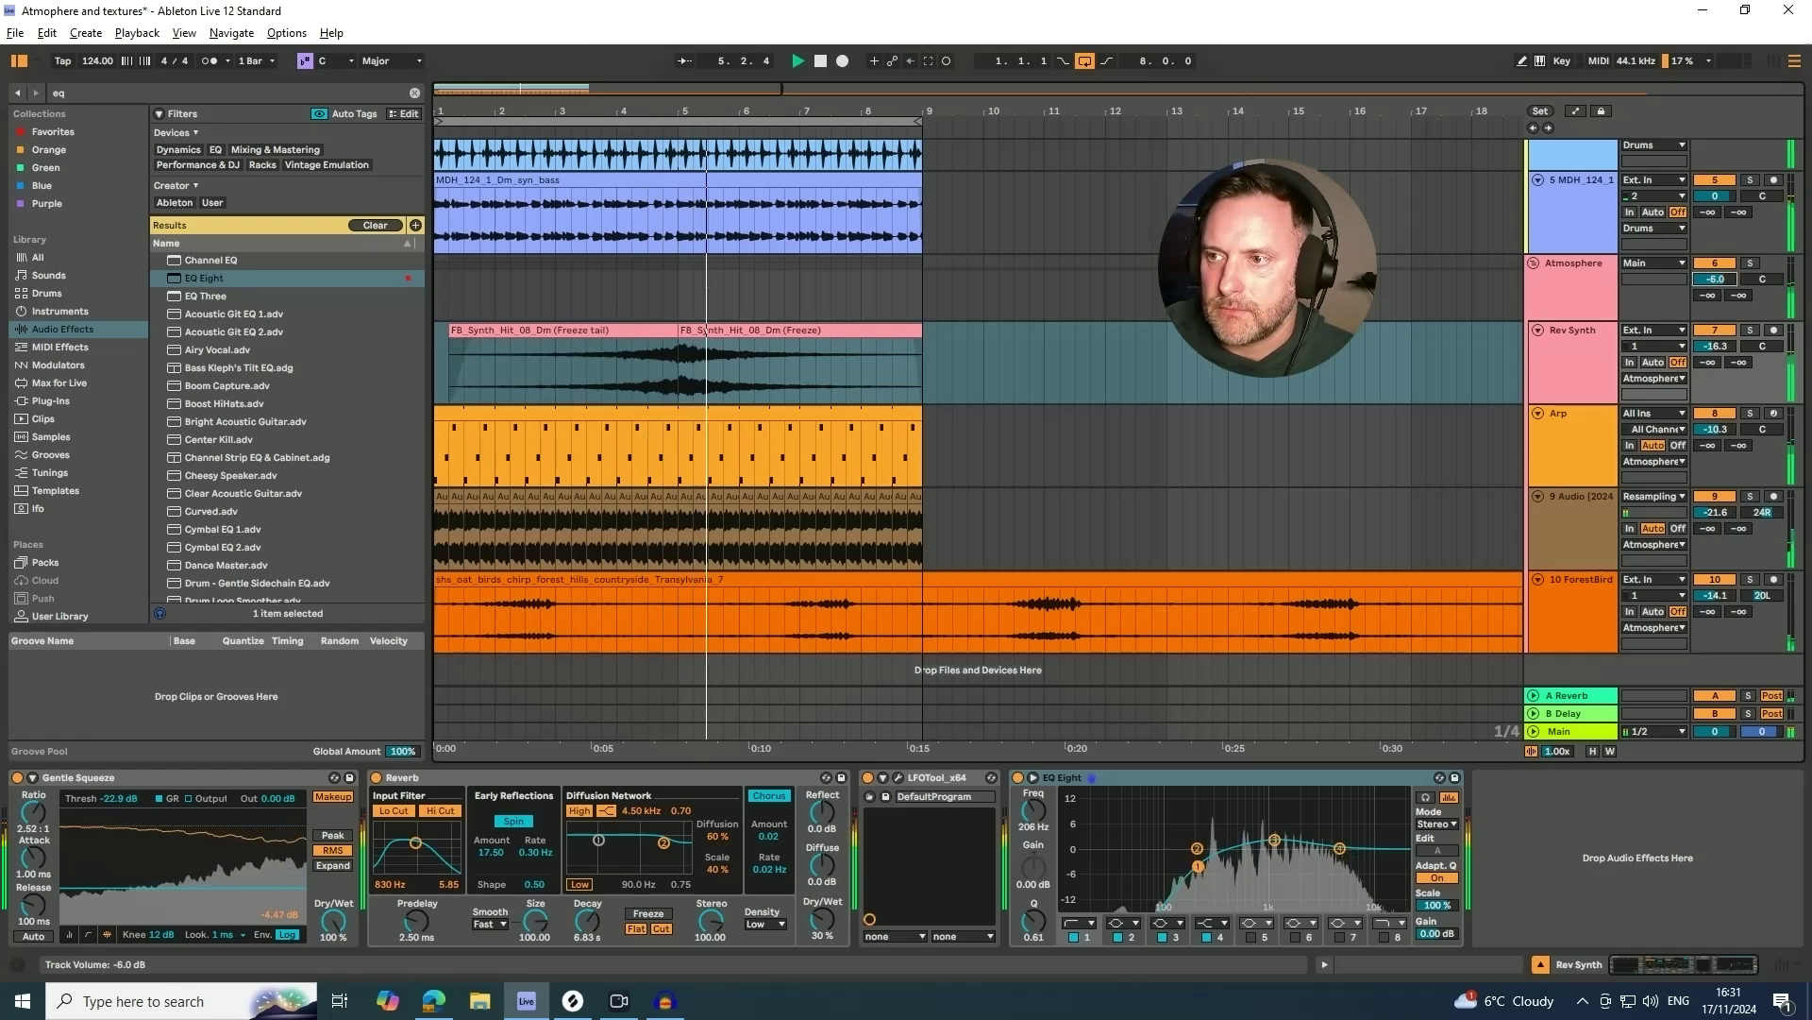
left_click_drag(1715, 430, 1716, 416)
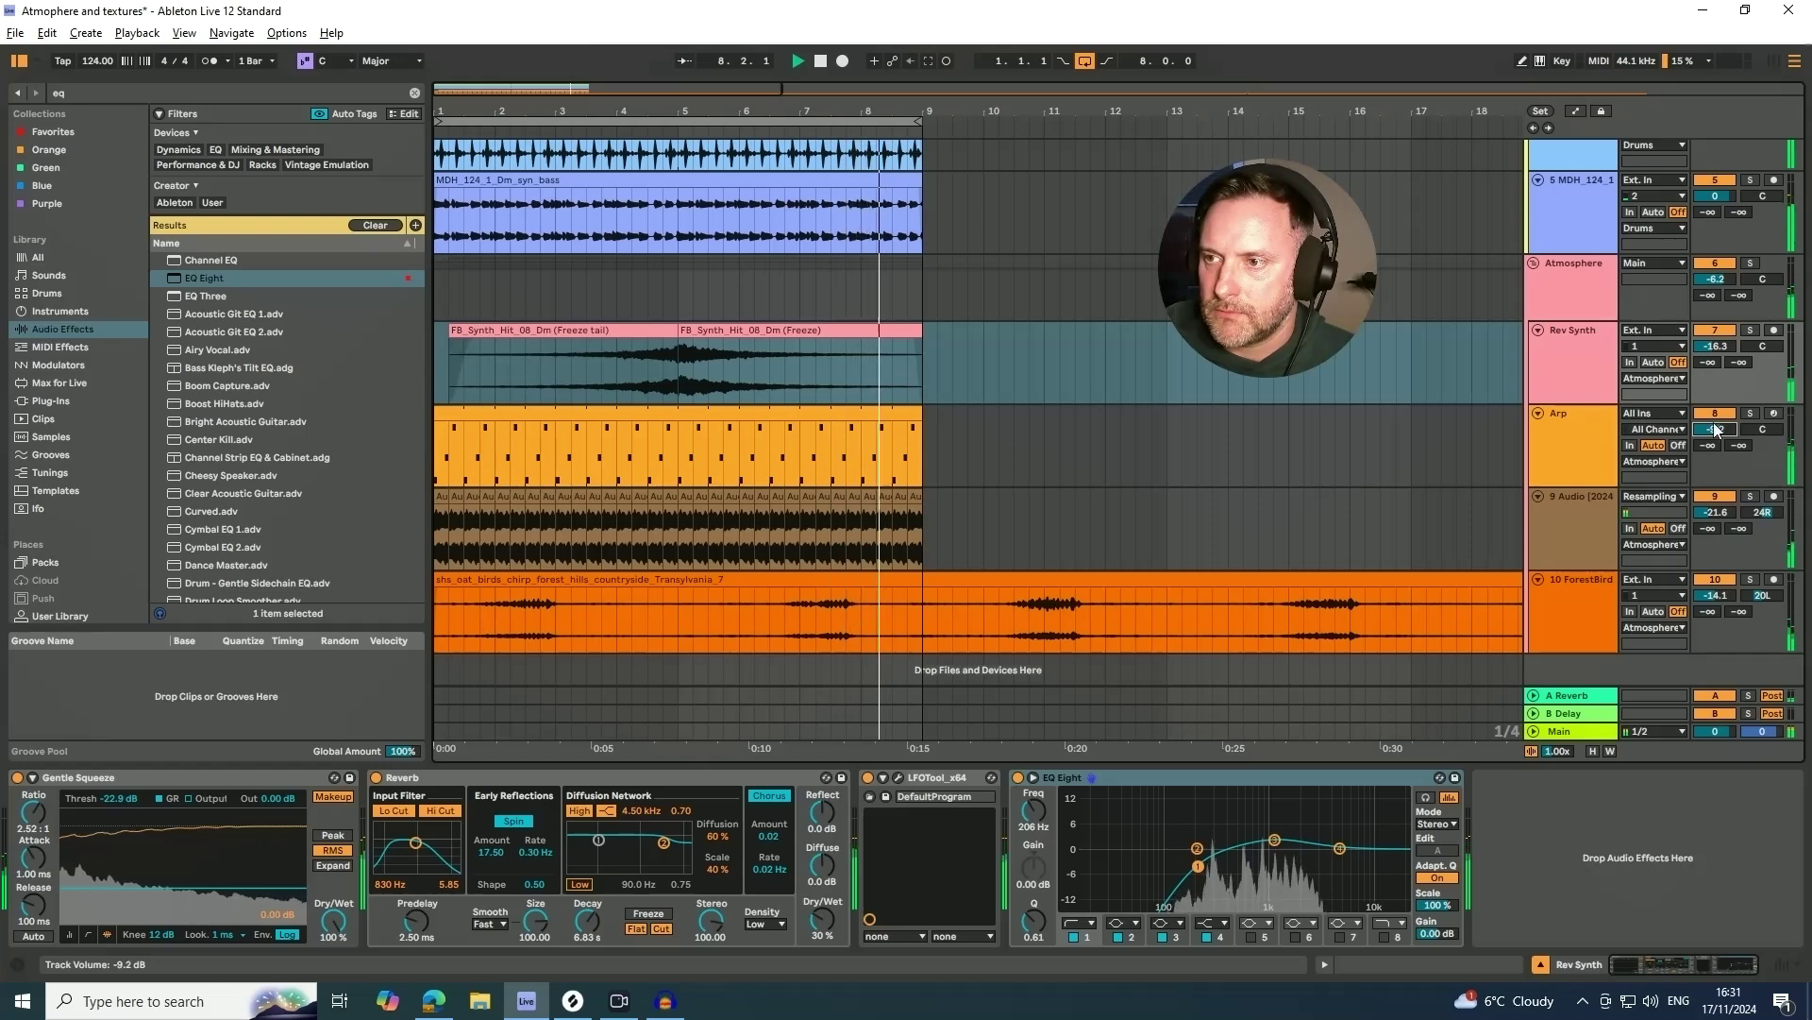
- Compare the mix with the Atmosphere group muted and unmuted, and raise the birds track to -12.2 dB
left_click(1710, 266)
left_click(1712, 265)
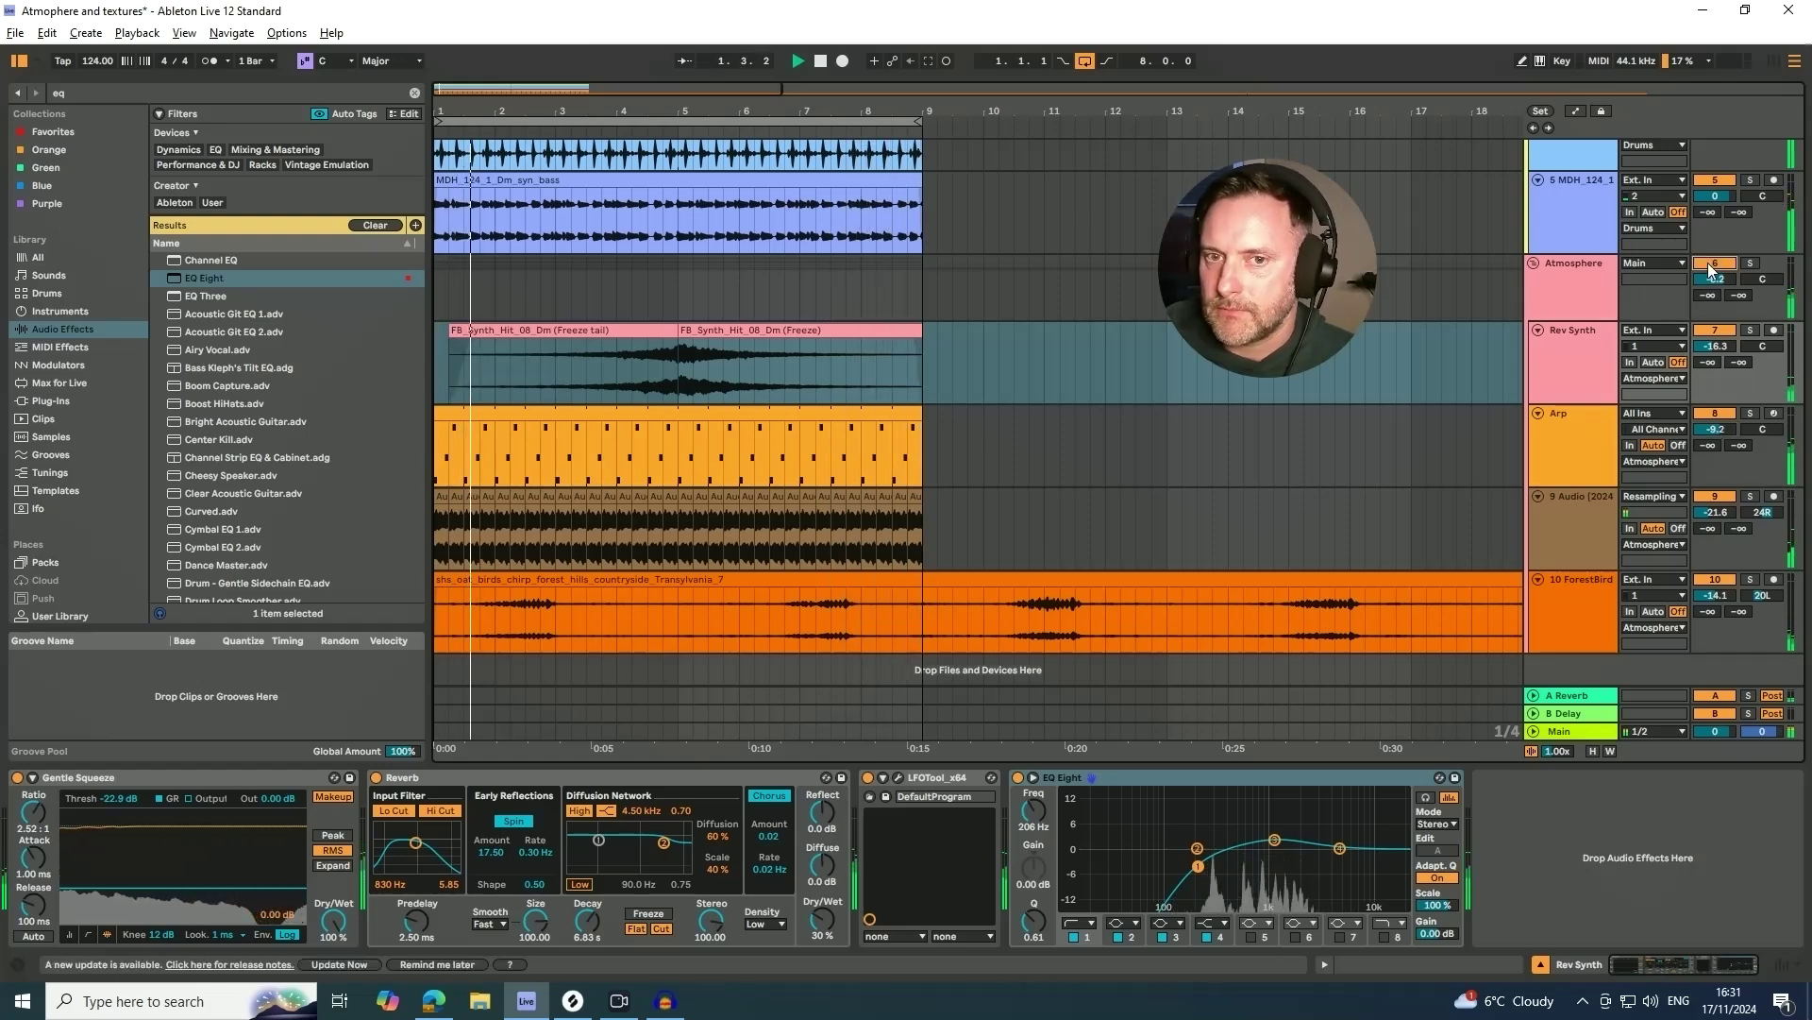
left_click_drag(1715, 594, 1715, 576)
- Select the Atmosphere group, look over the drum and bass tracks during playback, and stop the playback
left_click(1556, 278)
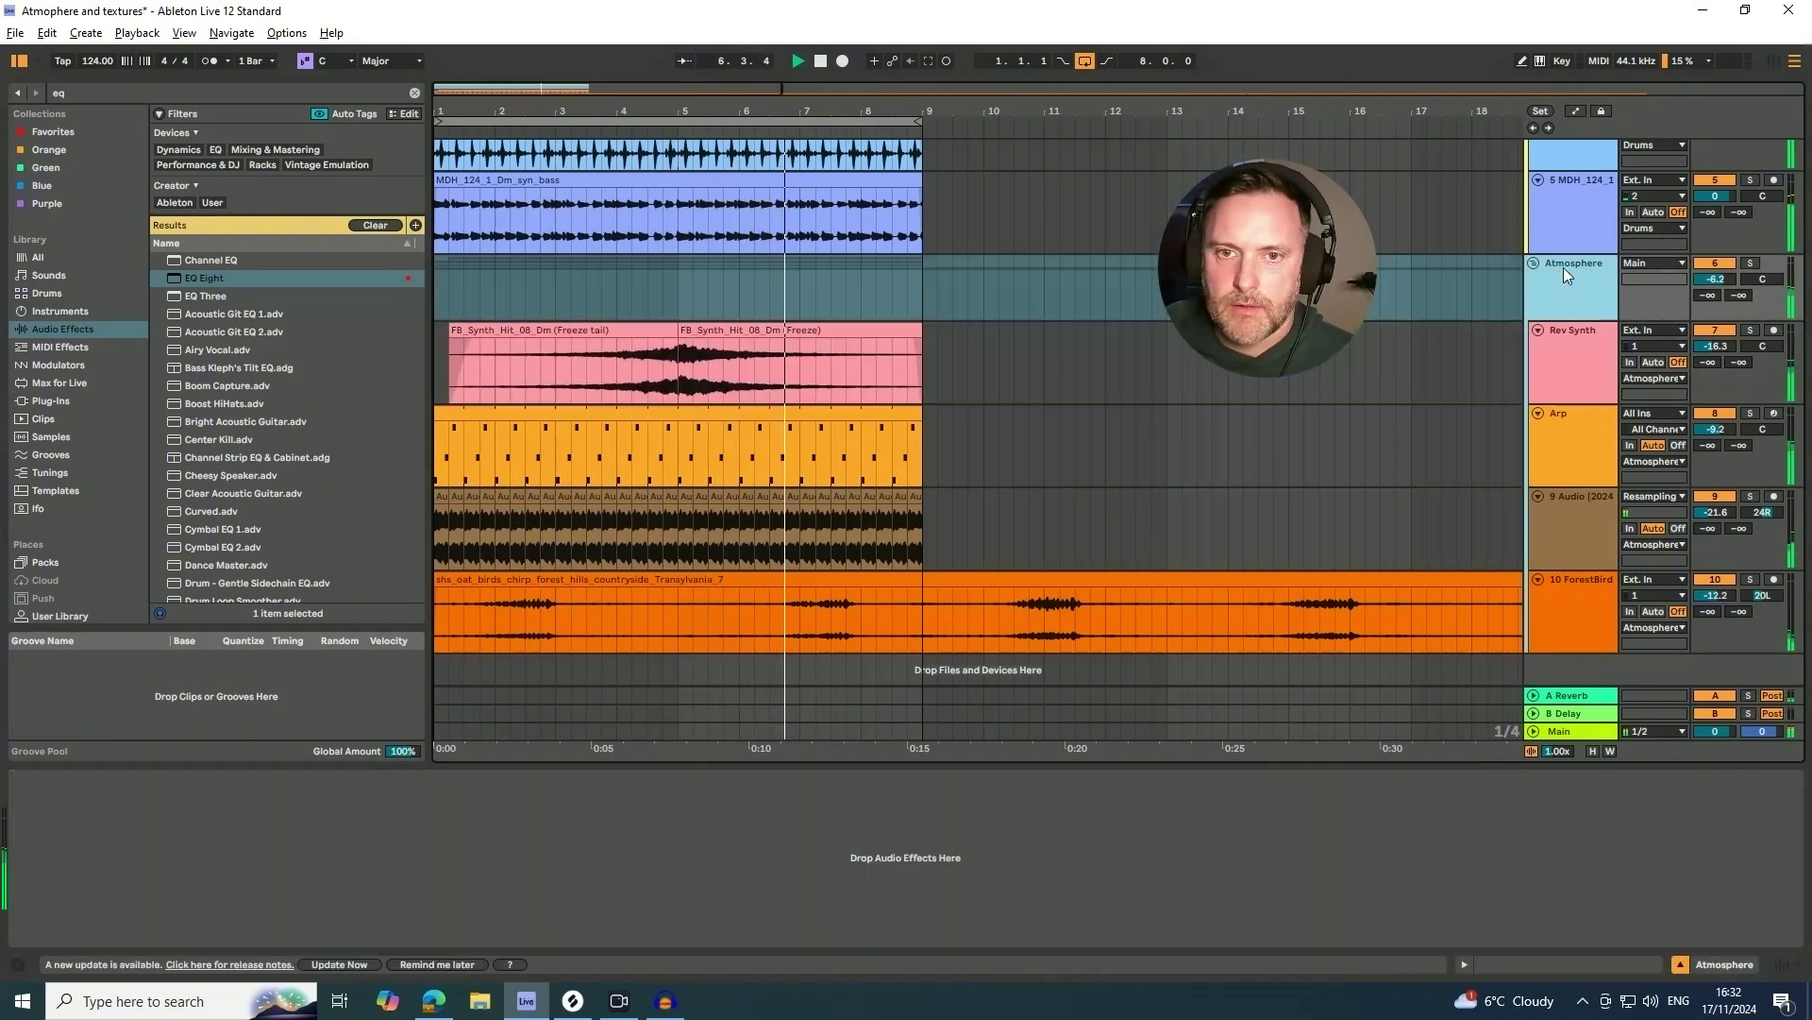
scroll(661, 280, "down", 1)
scroll(689, 153, "up", 8)
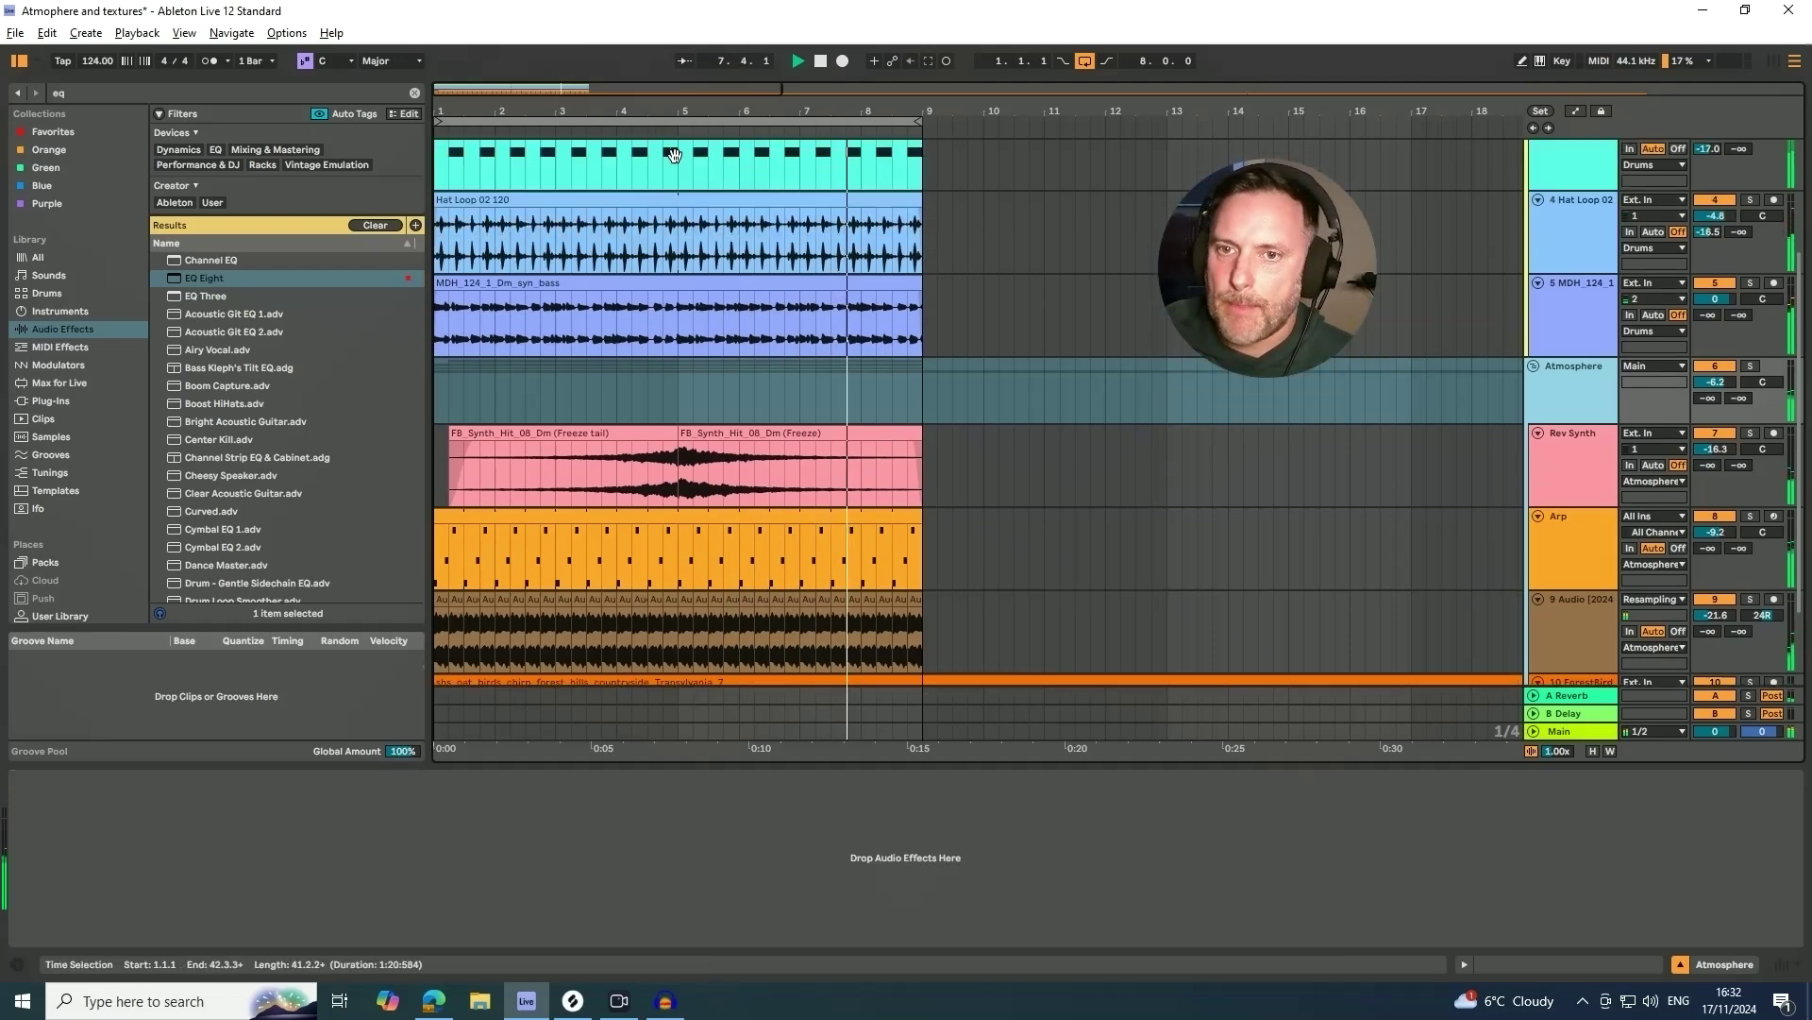
scroll(742, 161, "down", 3)
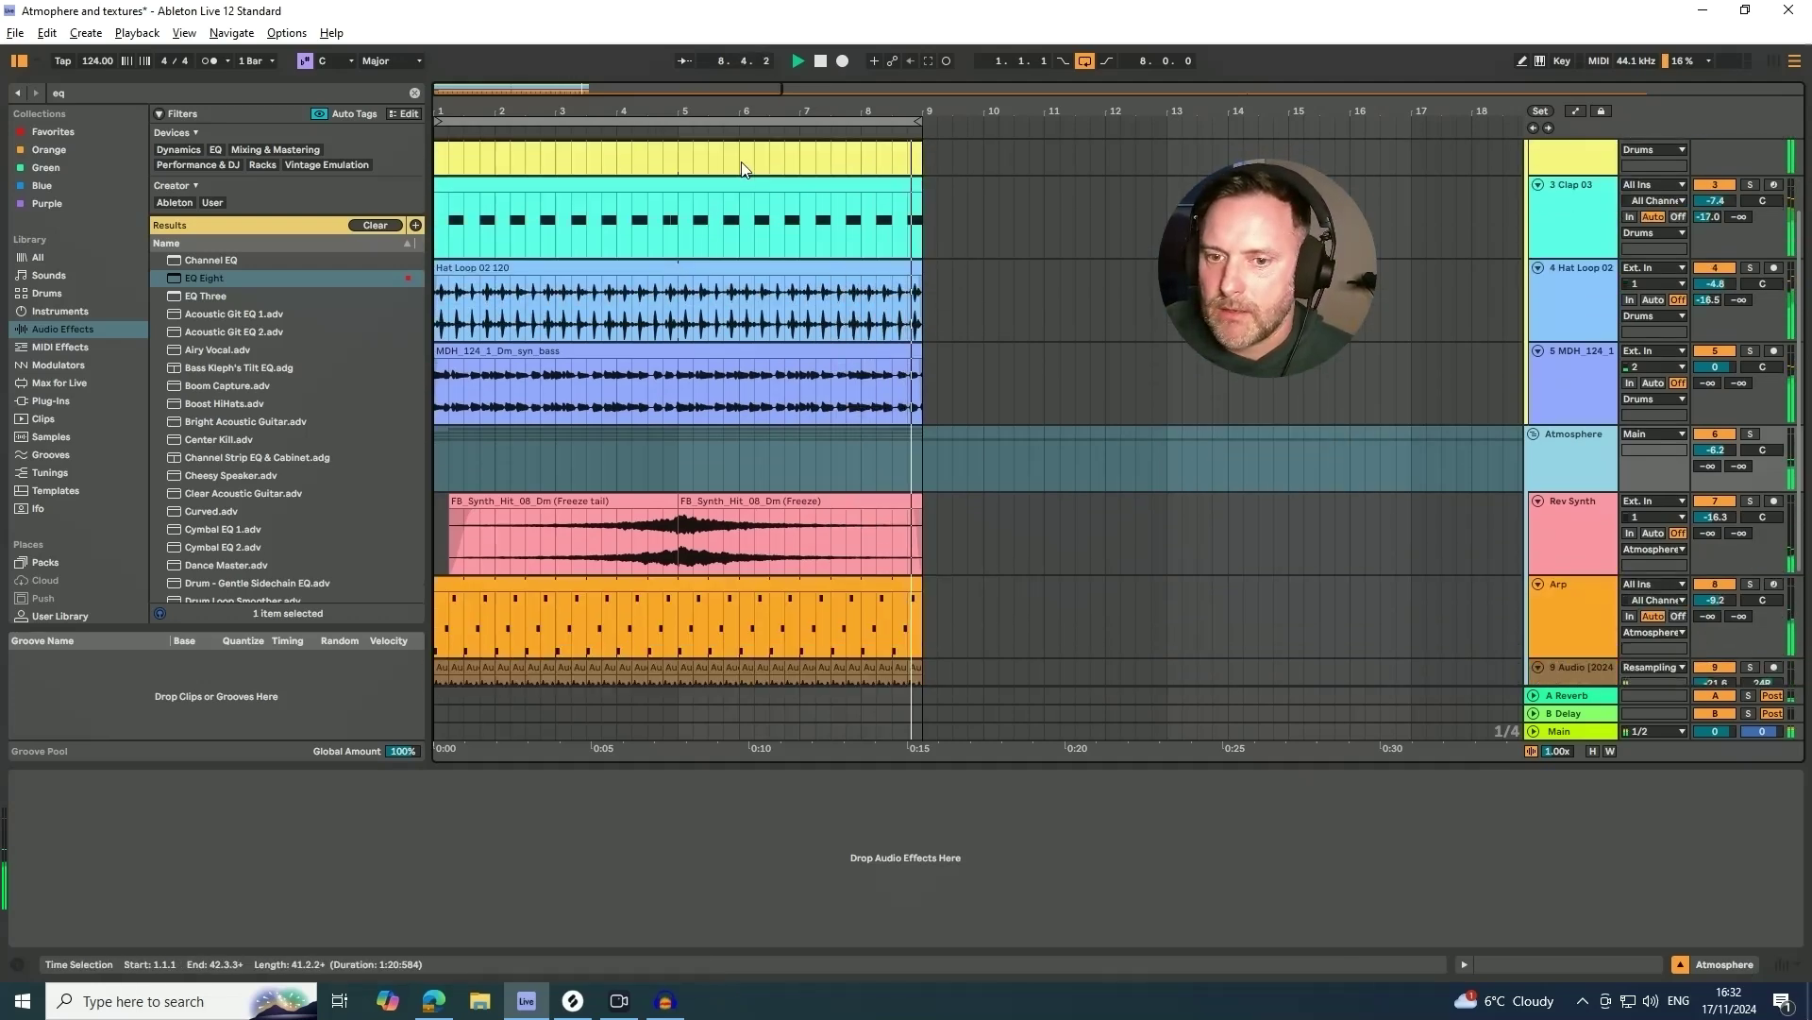
key("space")
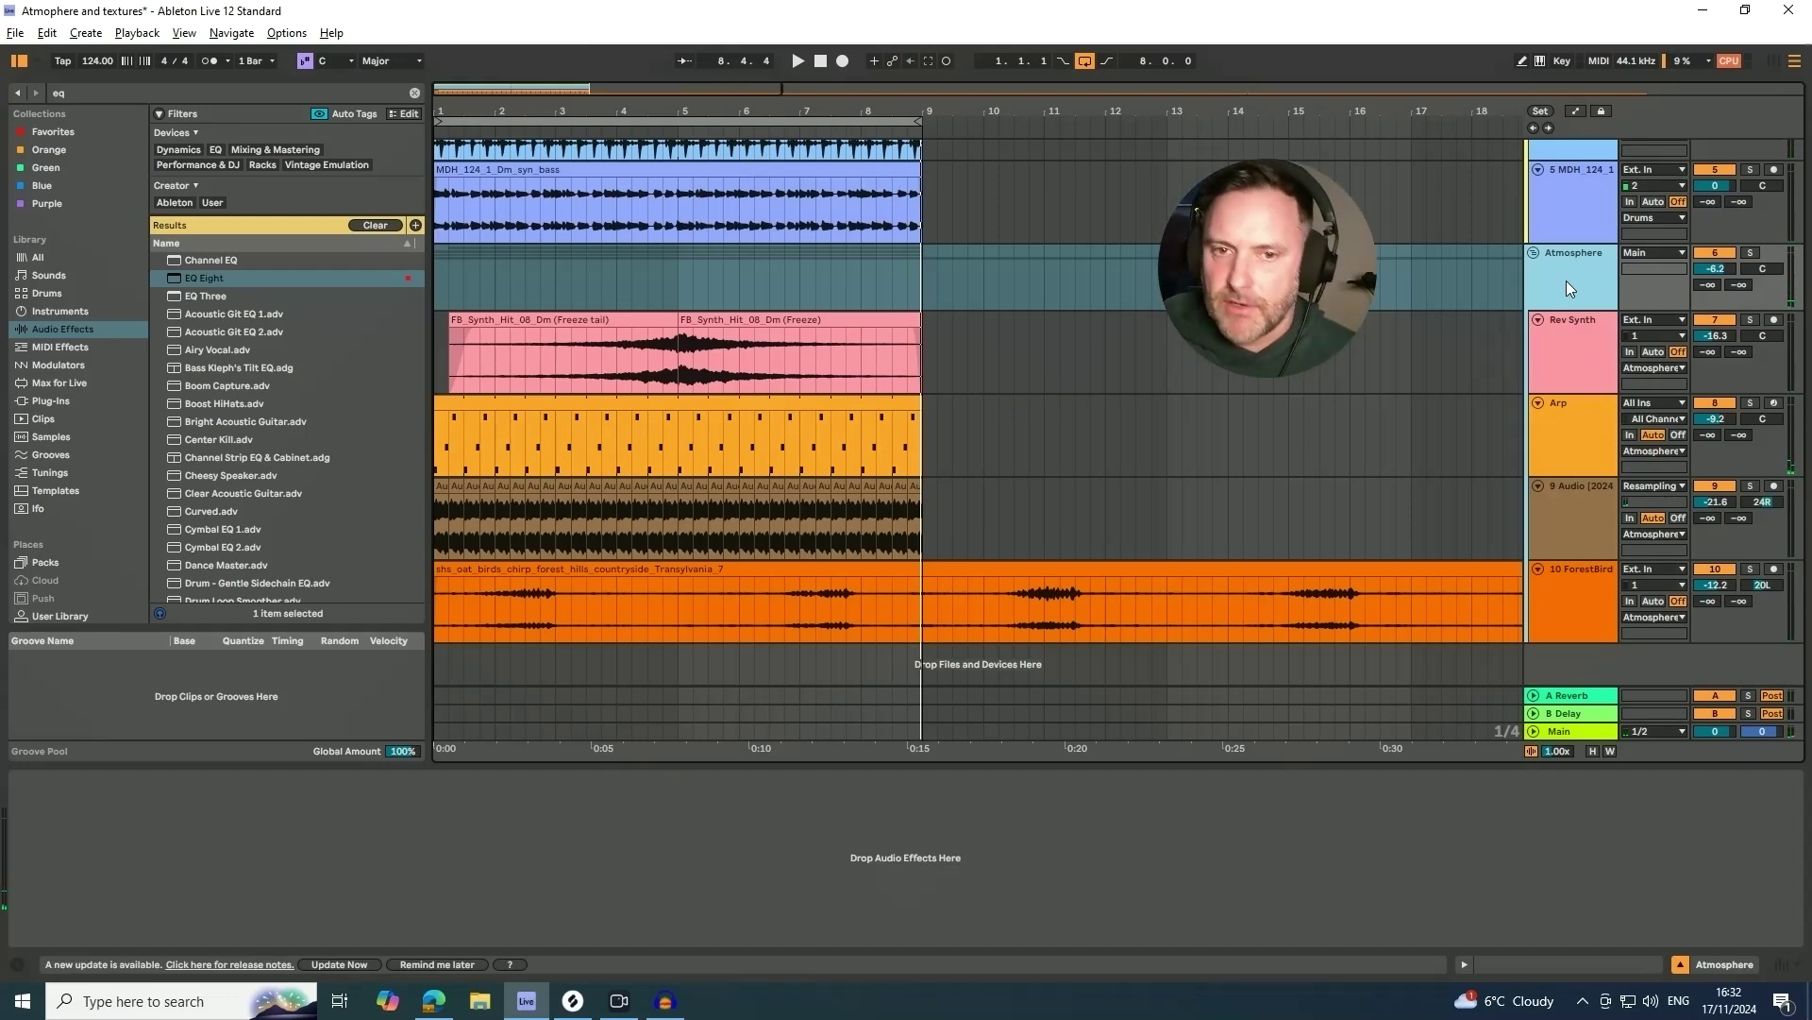
- Review the device chains on the Rev Synth and resampled audio tracks and look through the arrangement
left_click(1570, 355)
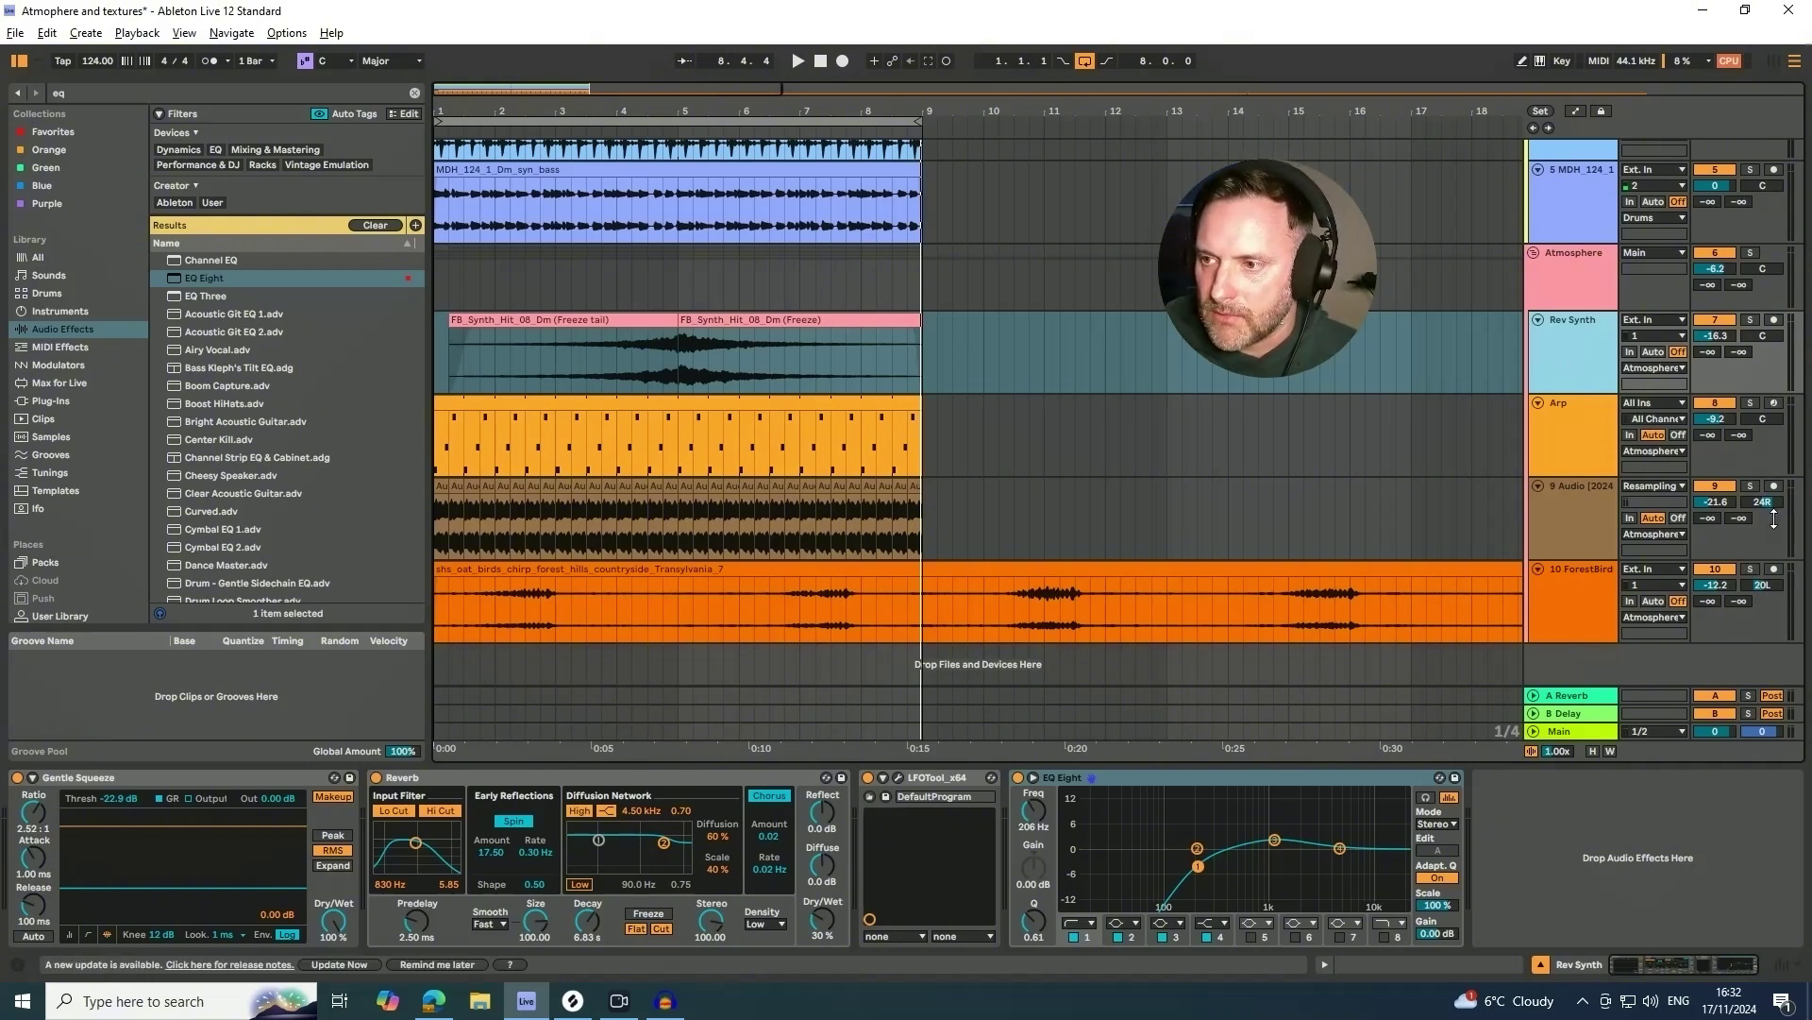
left_click(1590, 524)
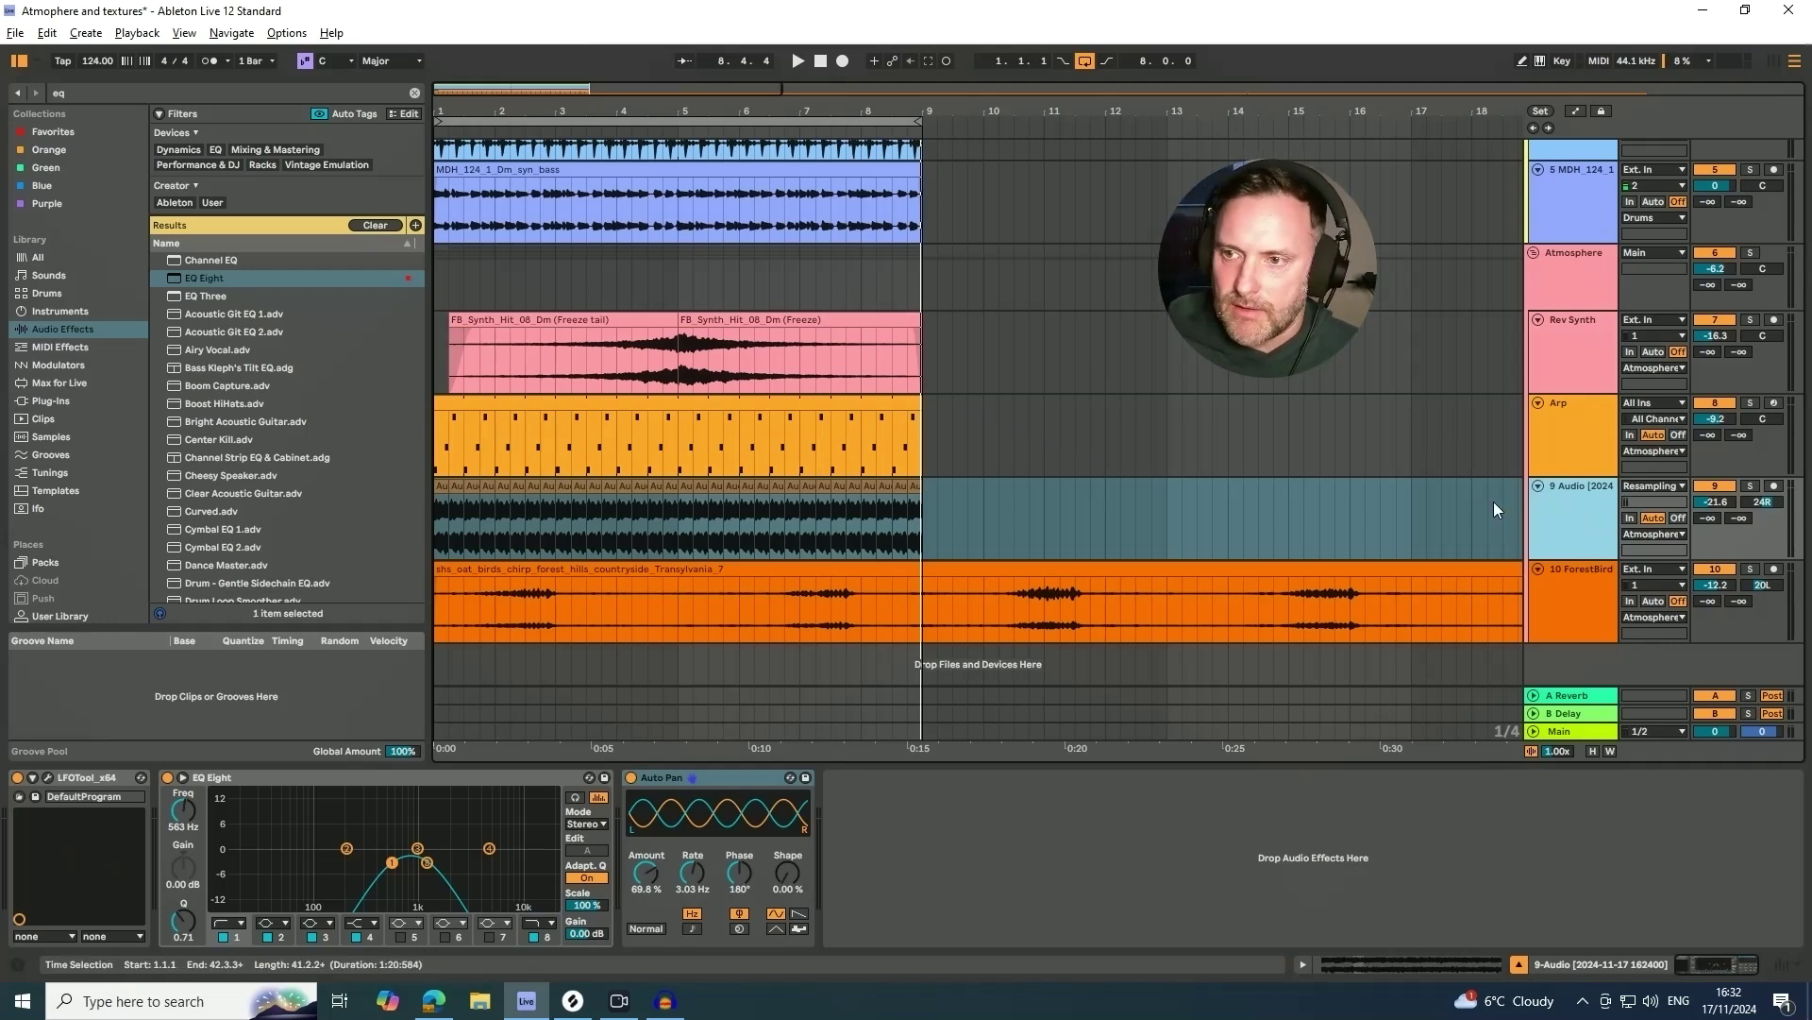
scroll(1533, 417, "up", 2)
scroll(1519, 291, "down", 2)
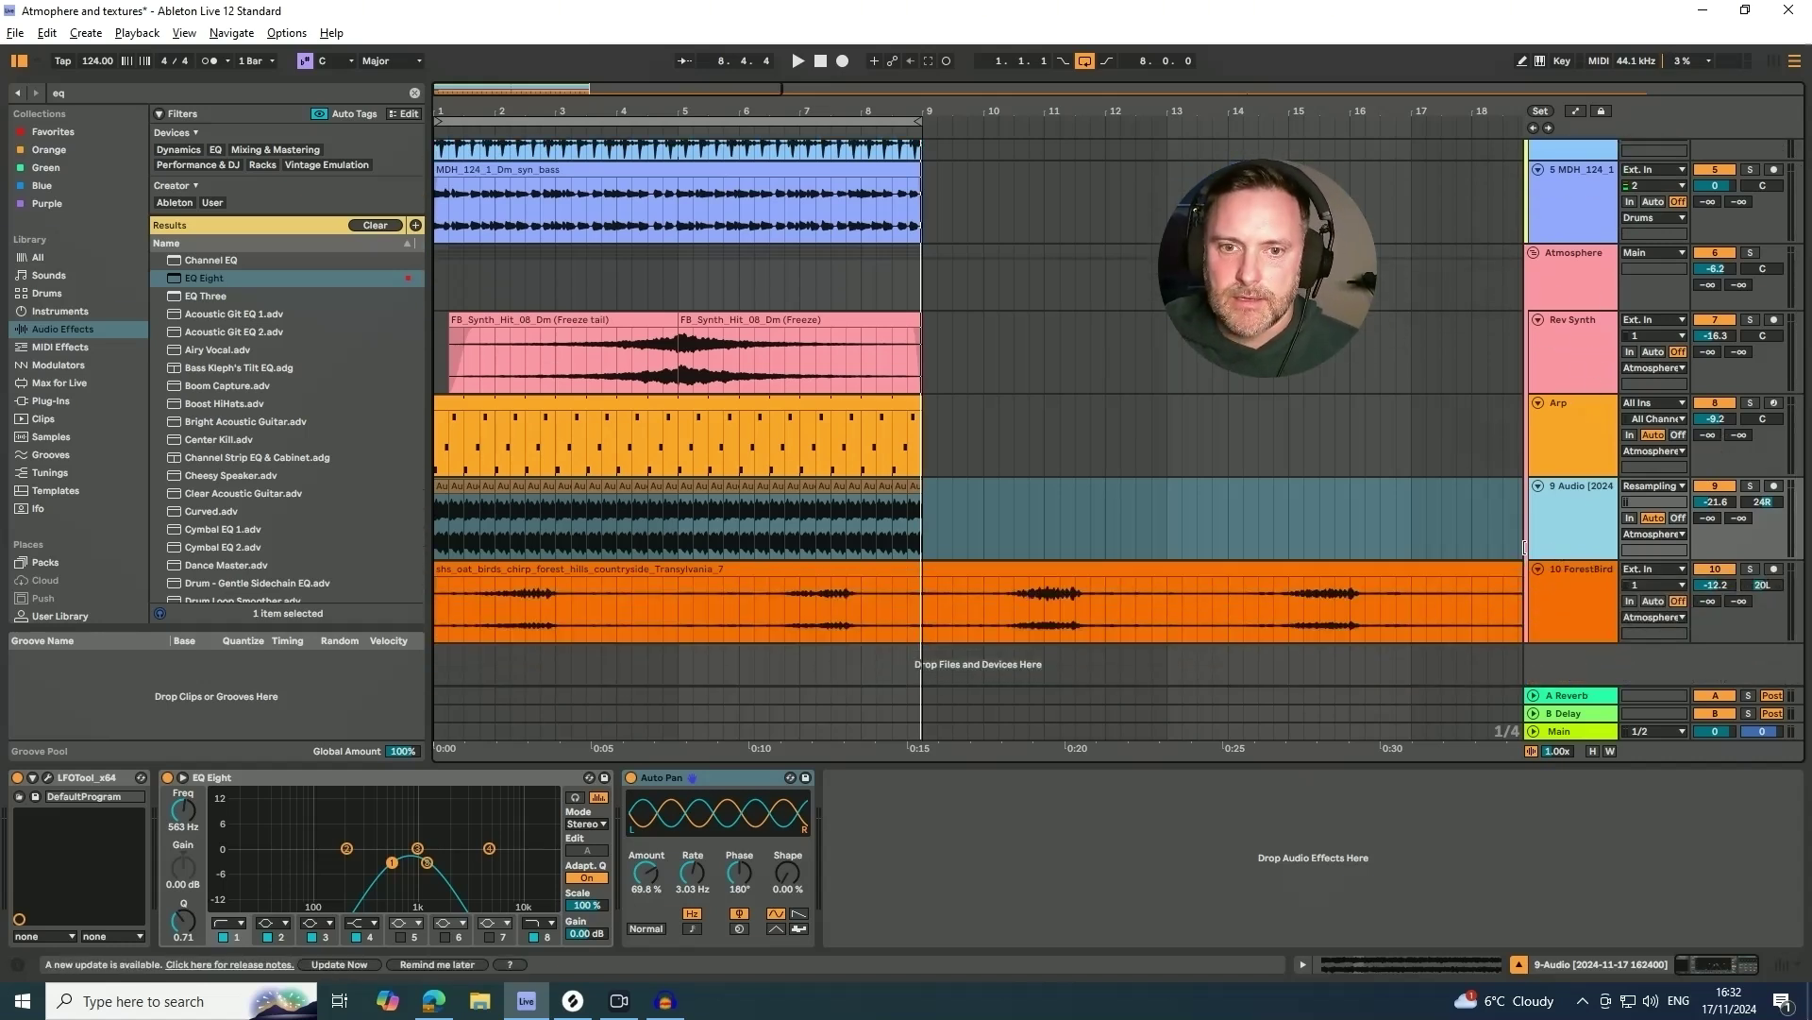
scroll(966, 463, "up", 5)
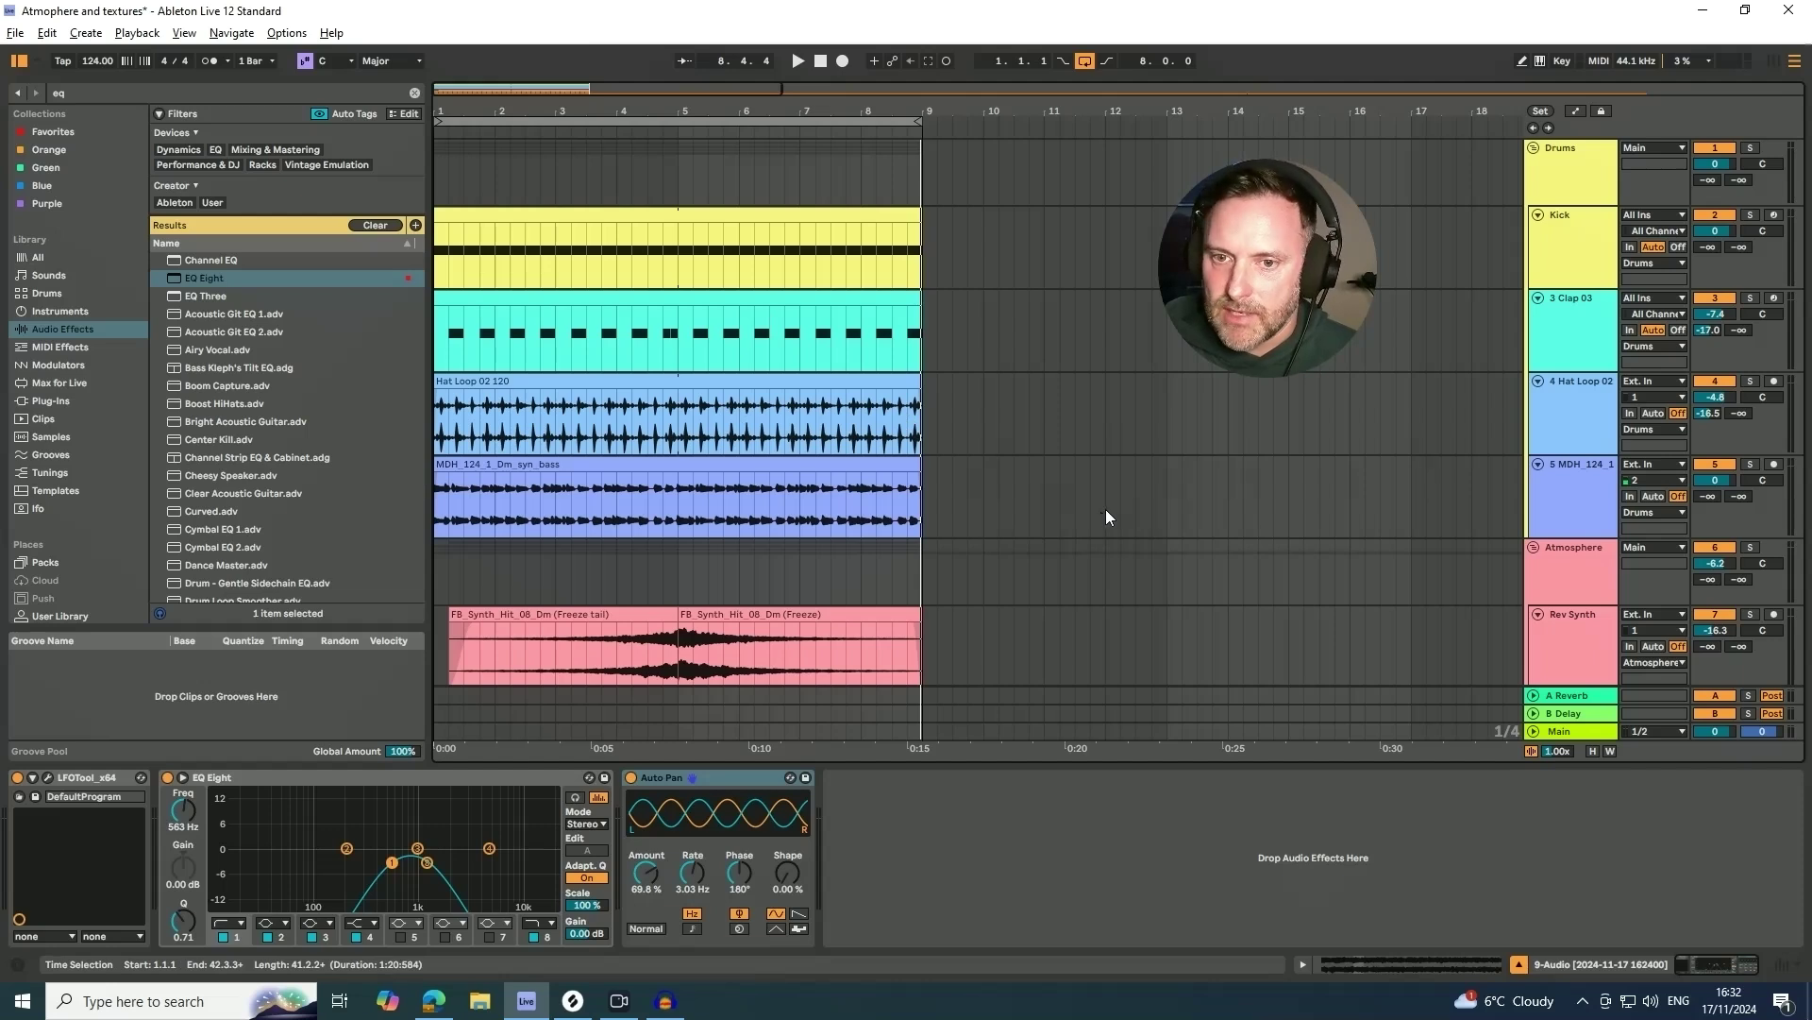
scroll(1109, 510, "down", 4)
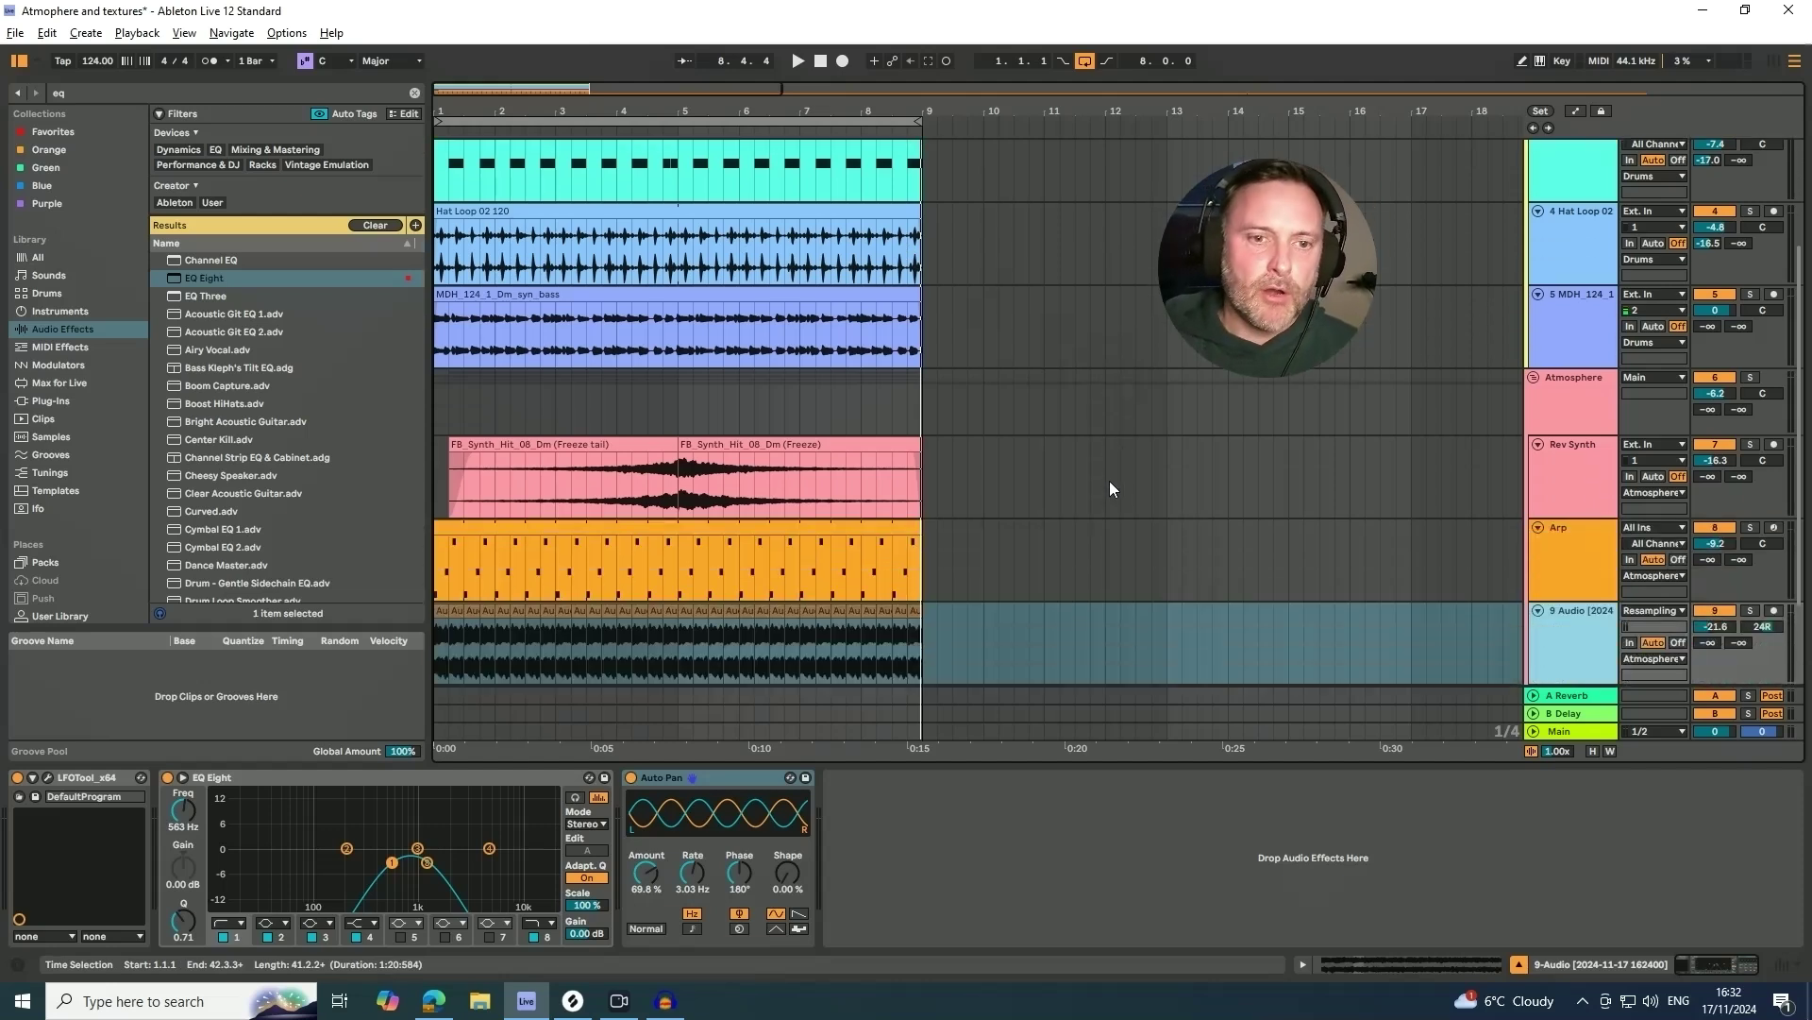
scroll(1132, 482, "down", 1)
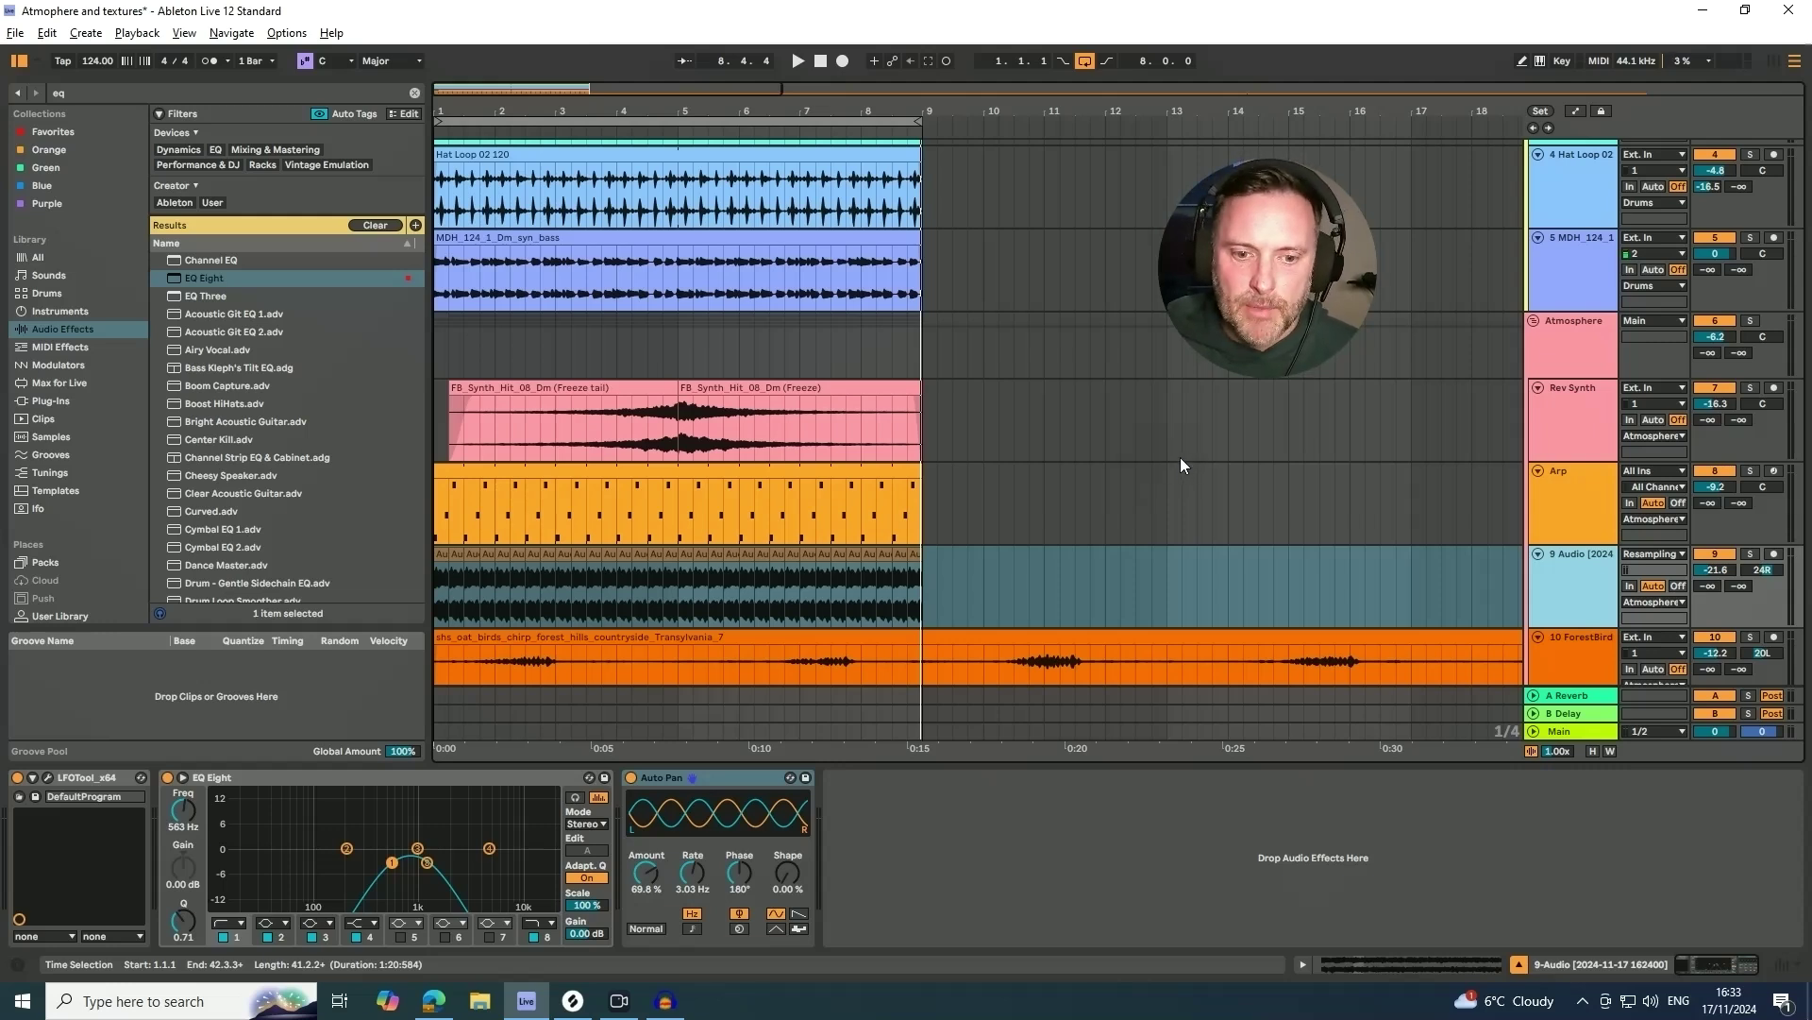
- Compare the device chains of the Arp, resampled audio, Rev Synth and birds tracks one after another
left_click(1589, 492)
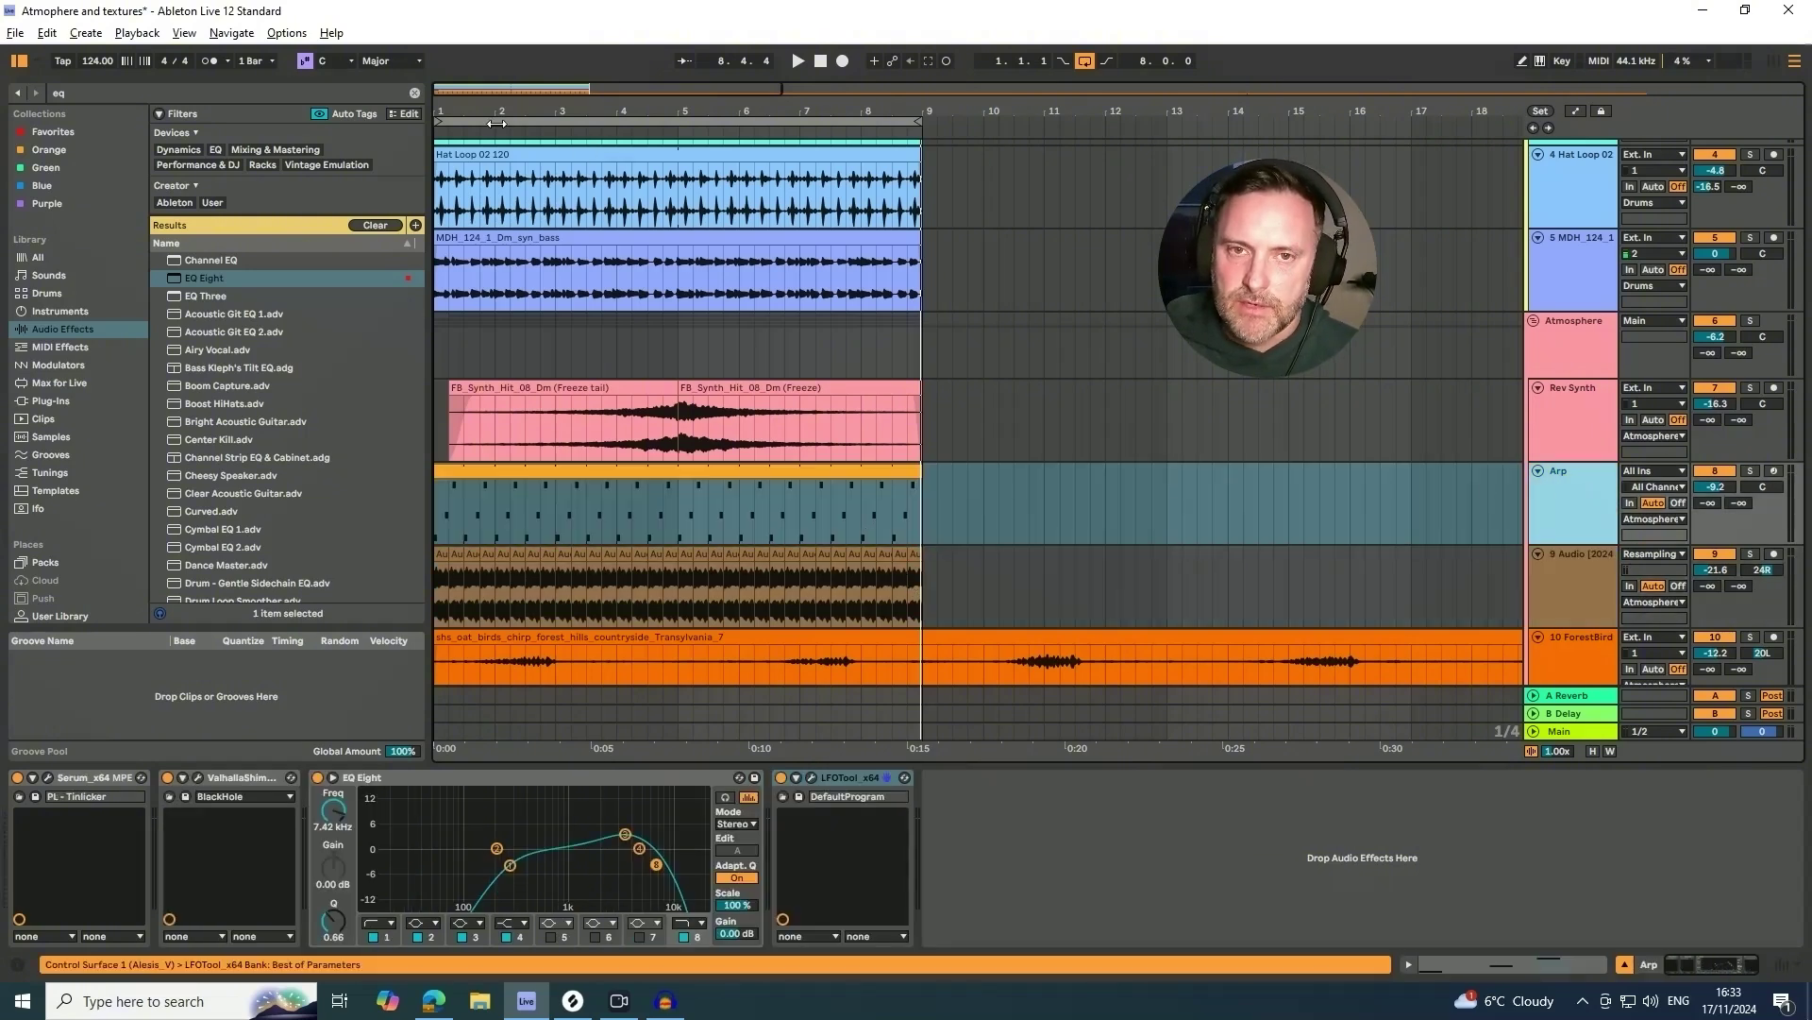
left_click_drag(523, 113, 523, 108)
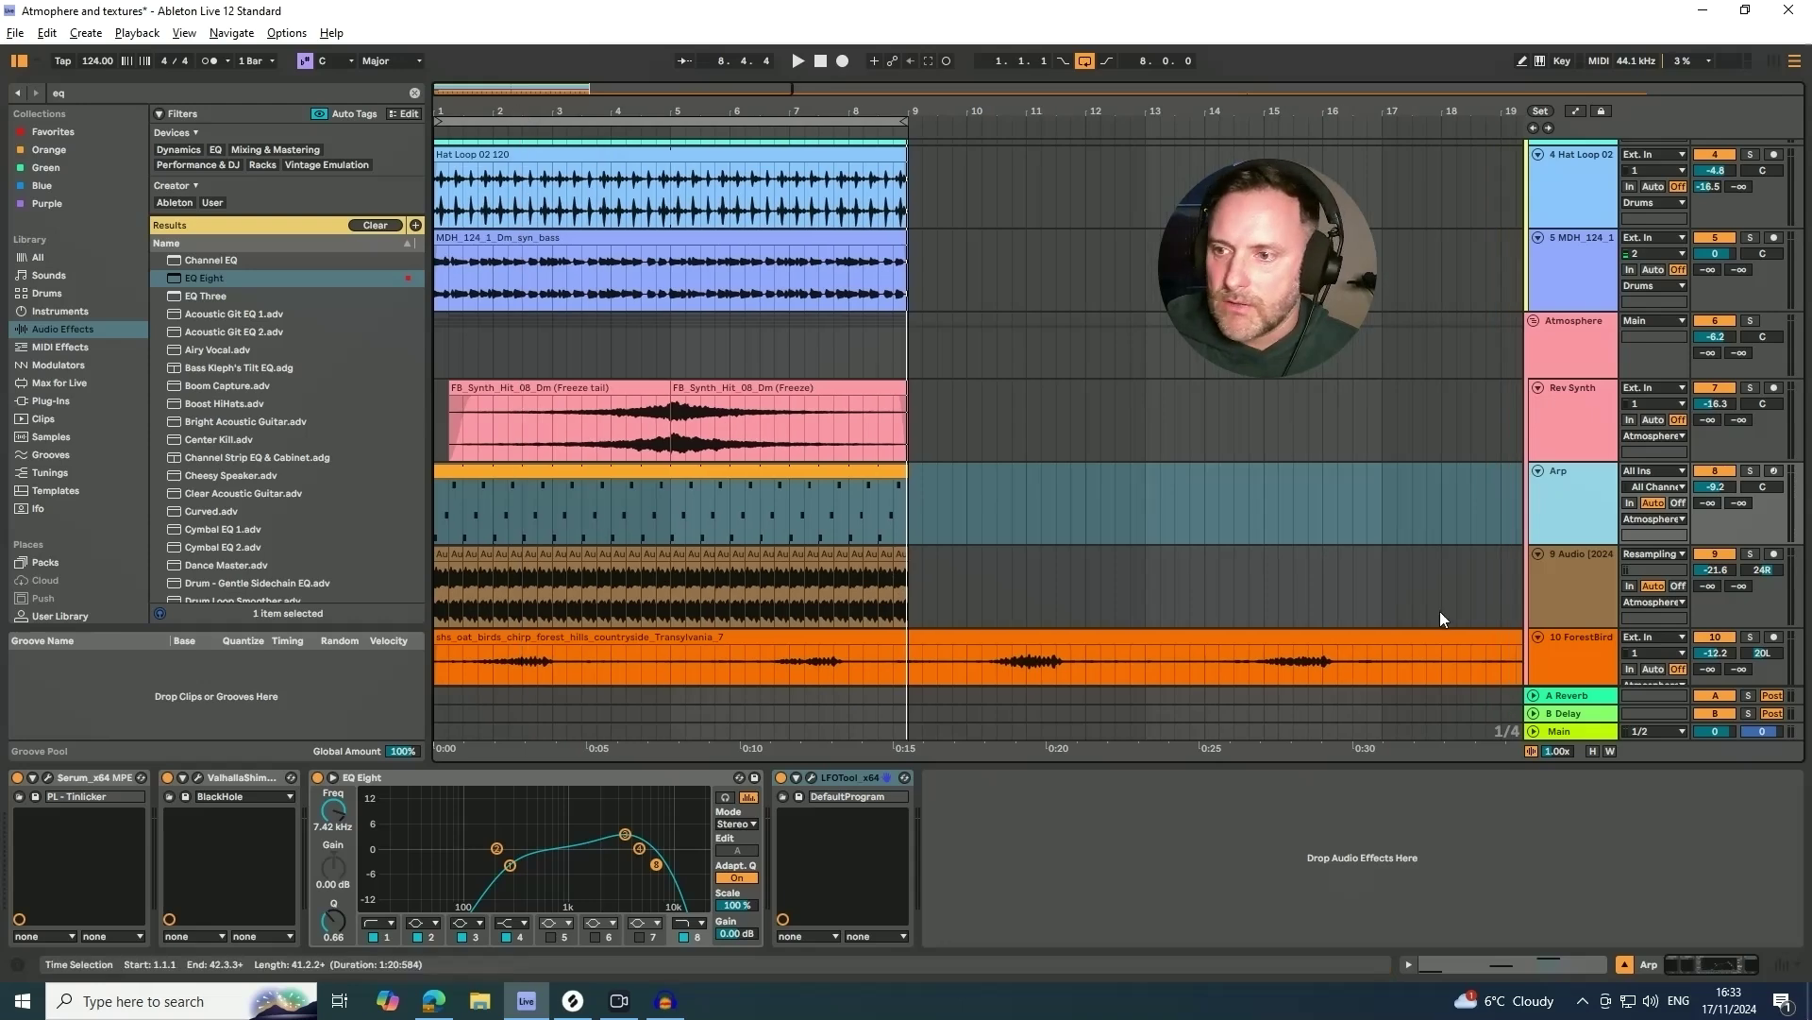
left_click(1568, 566)
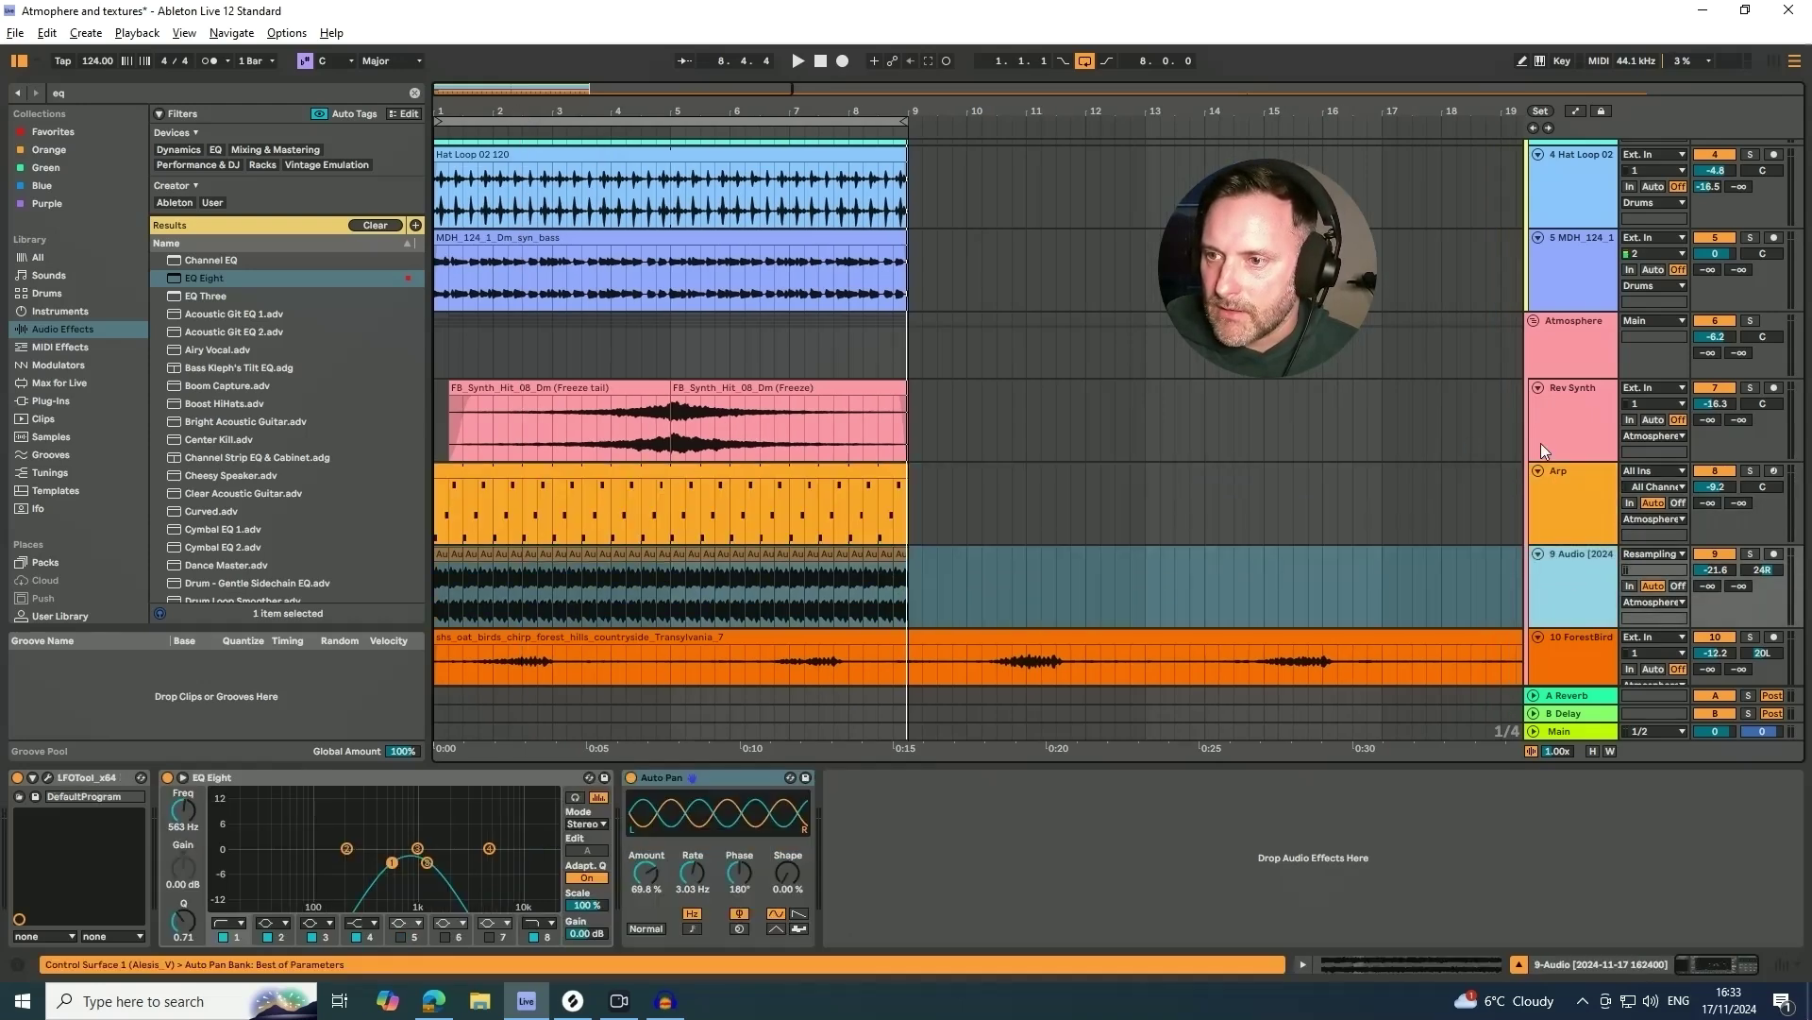
left_click(1543, 434)
left_click(1578, 510)
left_click(1577, 565)
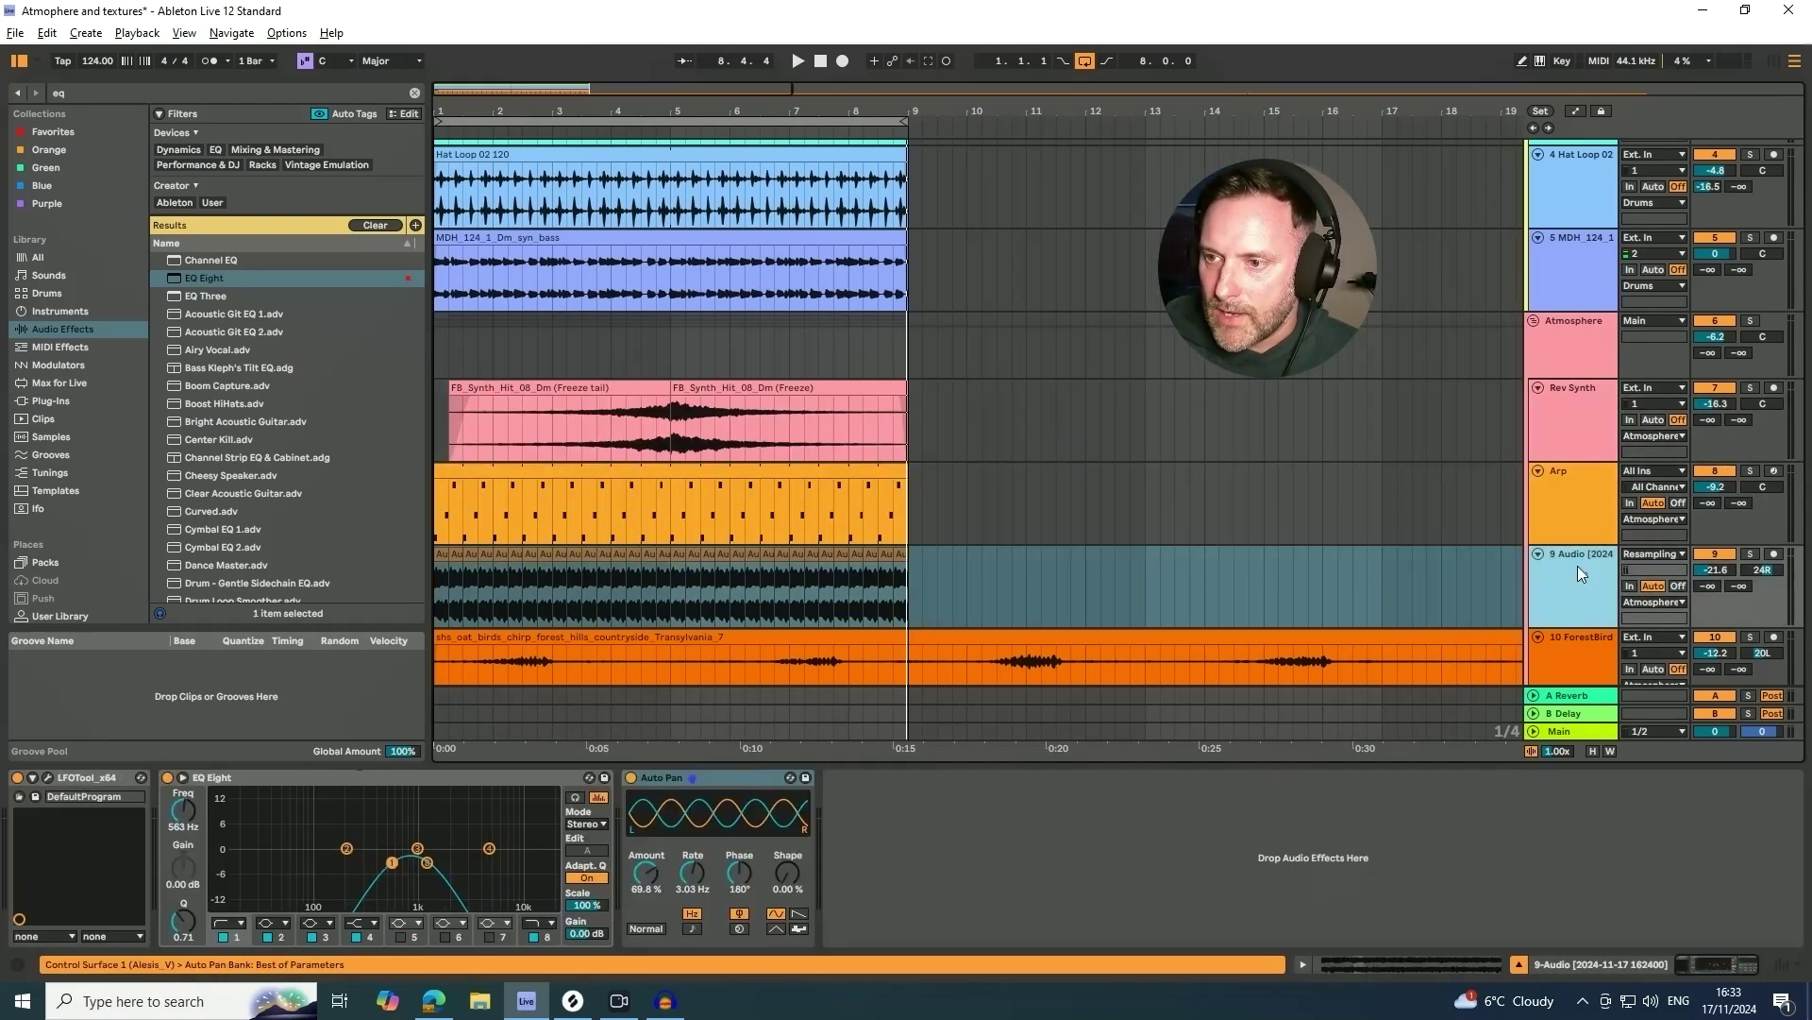
left_click(1563, 411)
left_click(1571, 485)
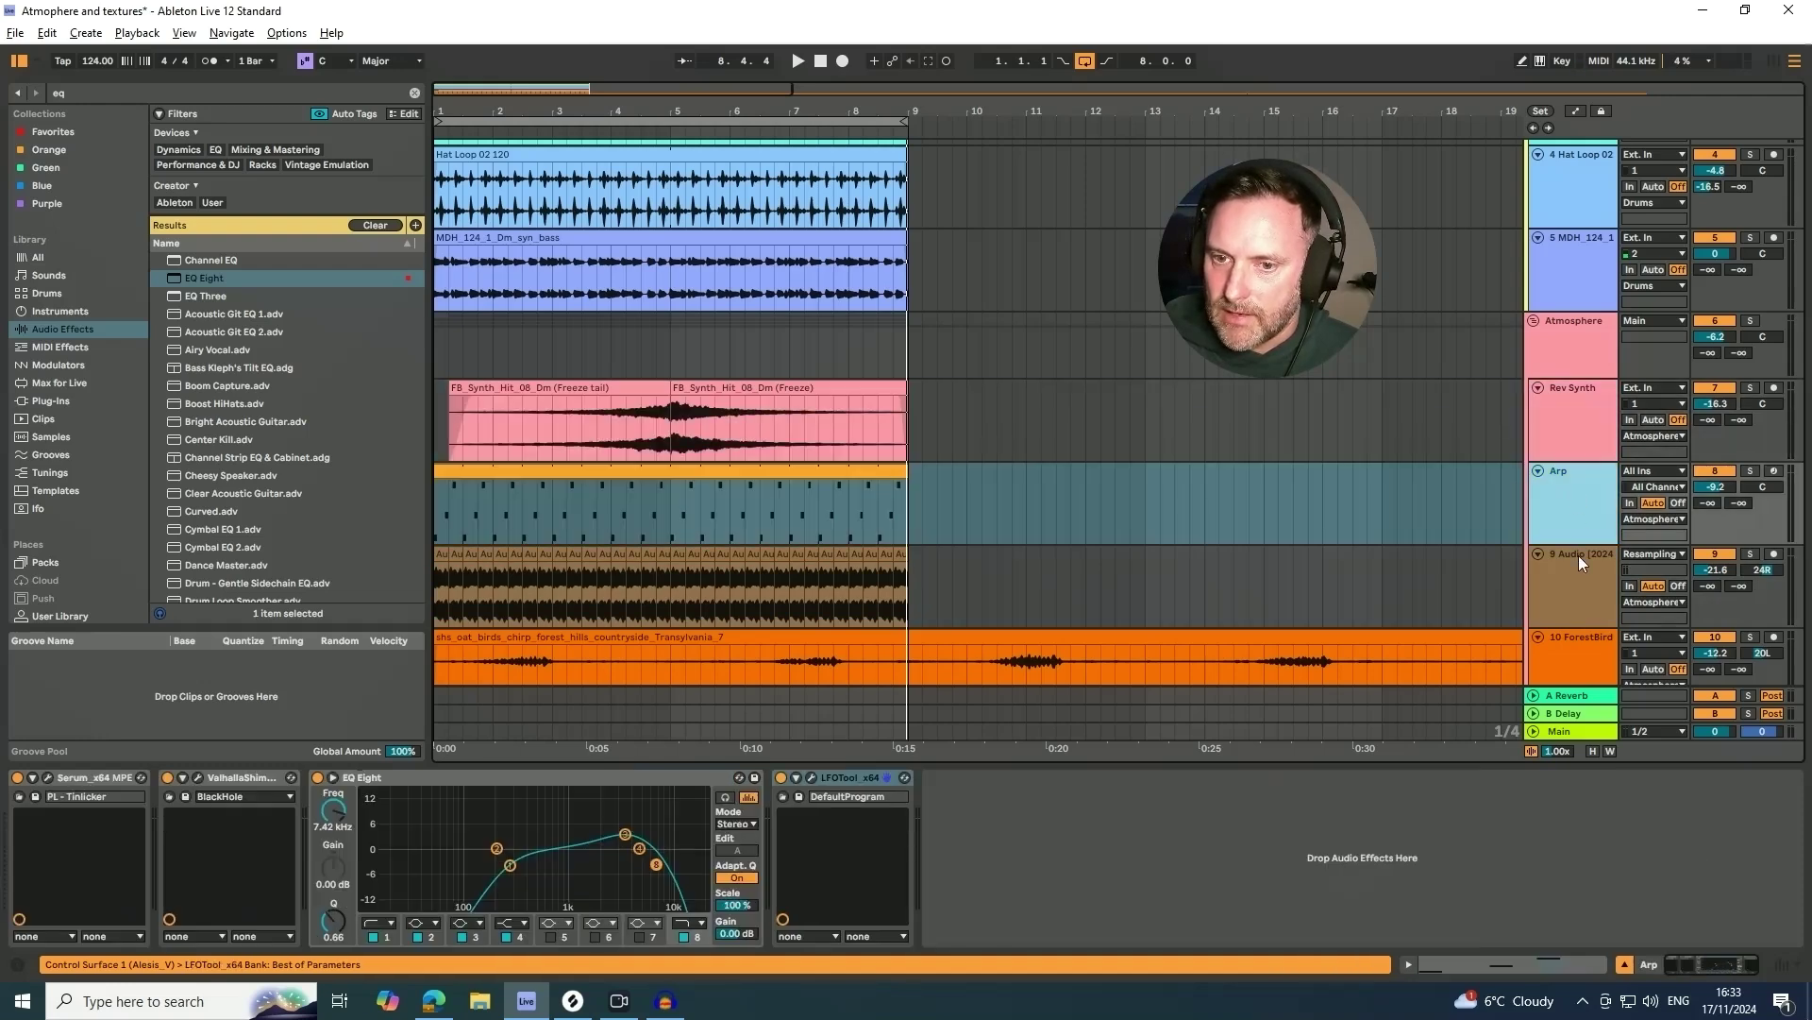
left_click(1578, 555)
left_click(1576, 642)
left_click(1571, 574)
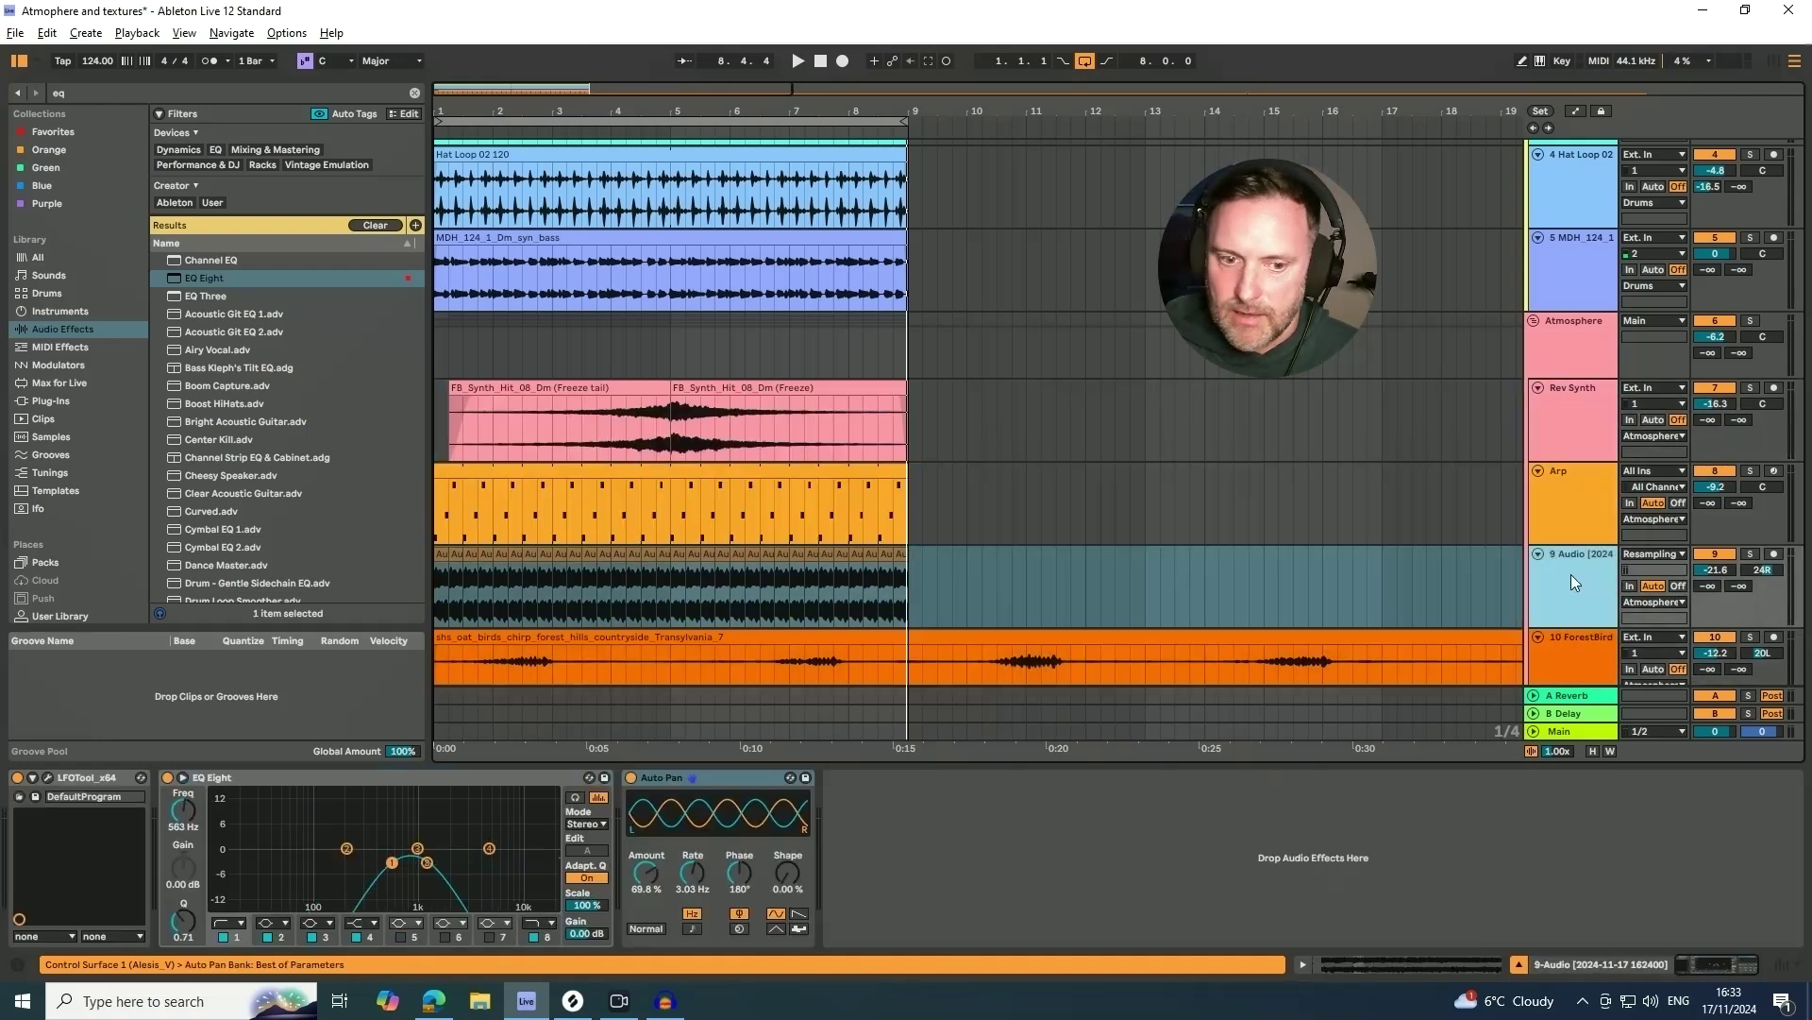
left_click(1577, 659)
scroll(728, 276, "up", 3)
scroll(727, 253, "up", 1)
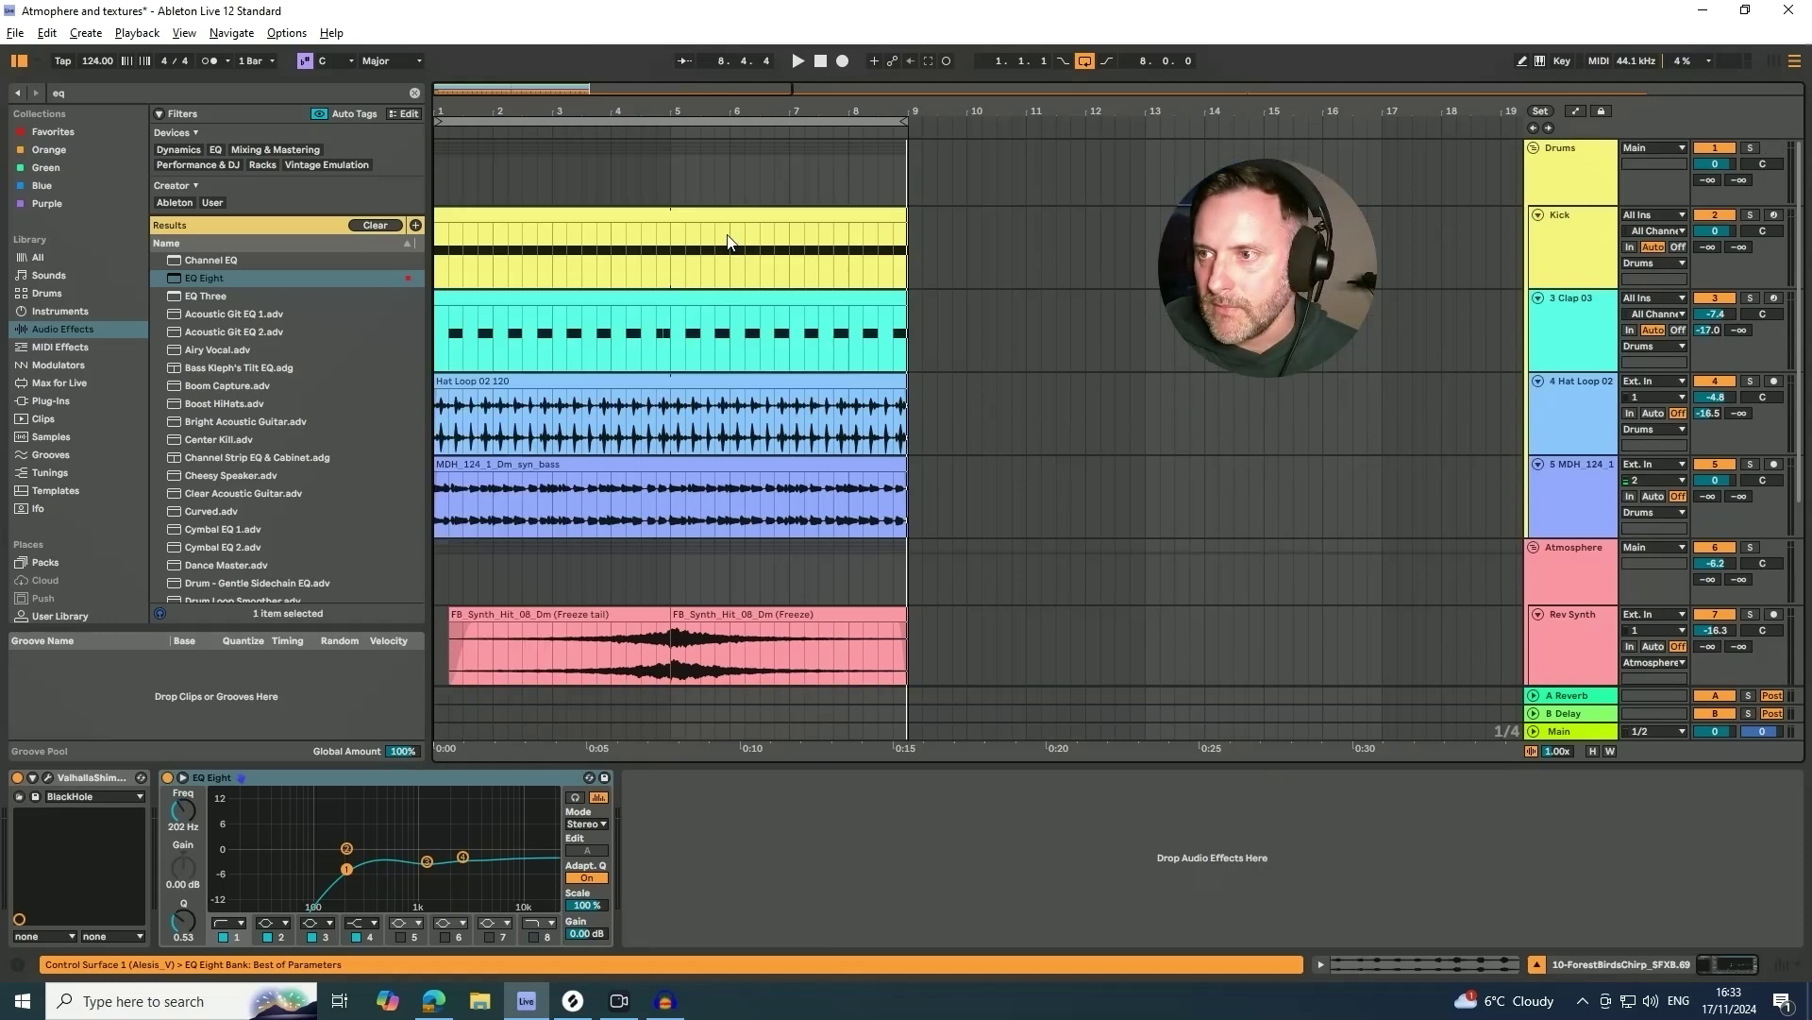
left_click_drag(520, 112, 518, 109)
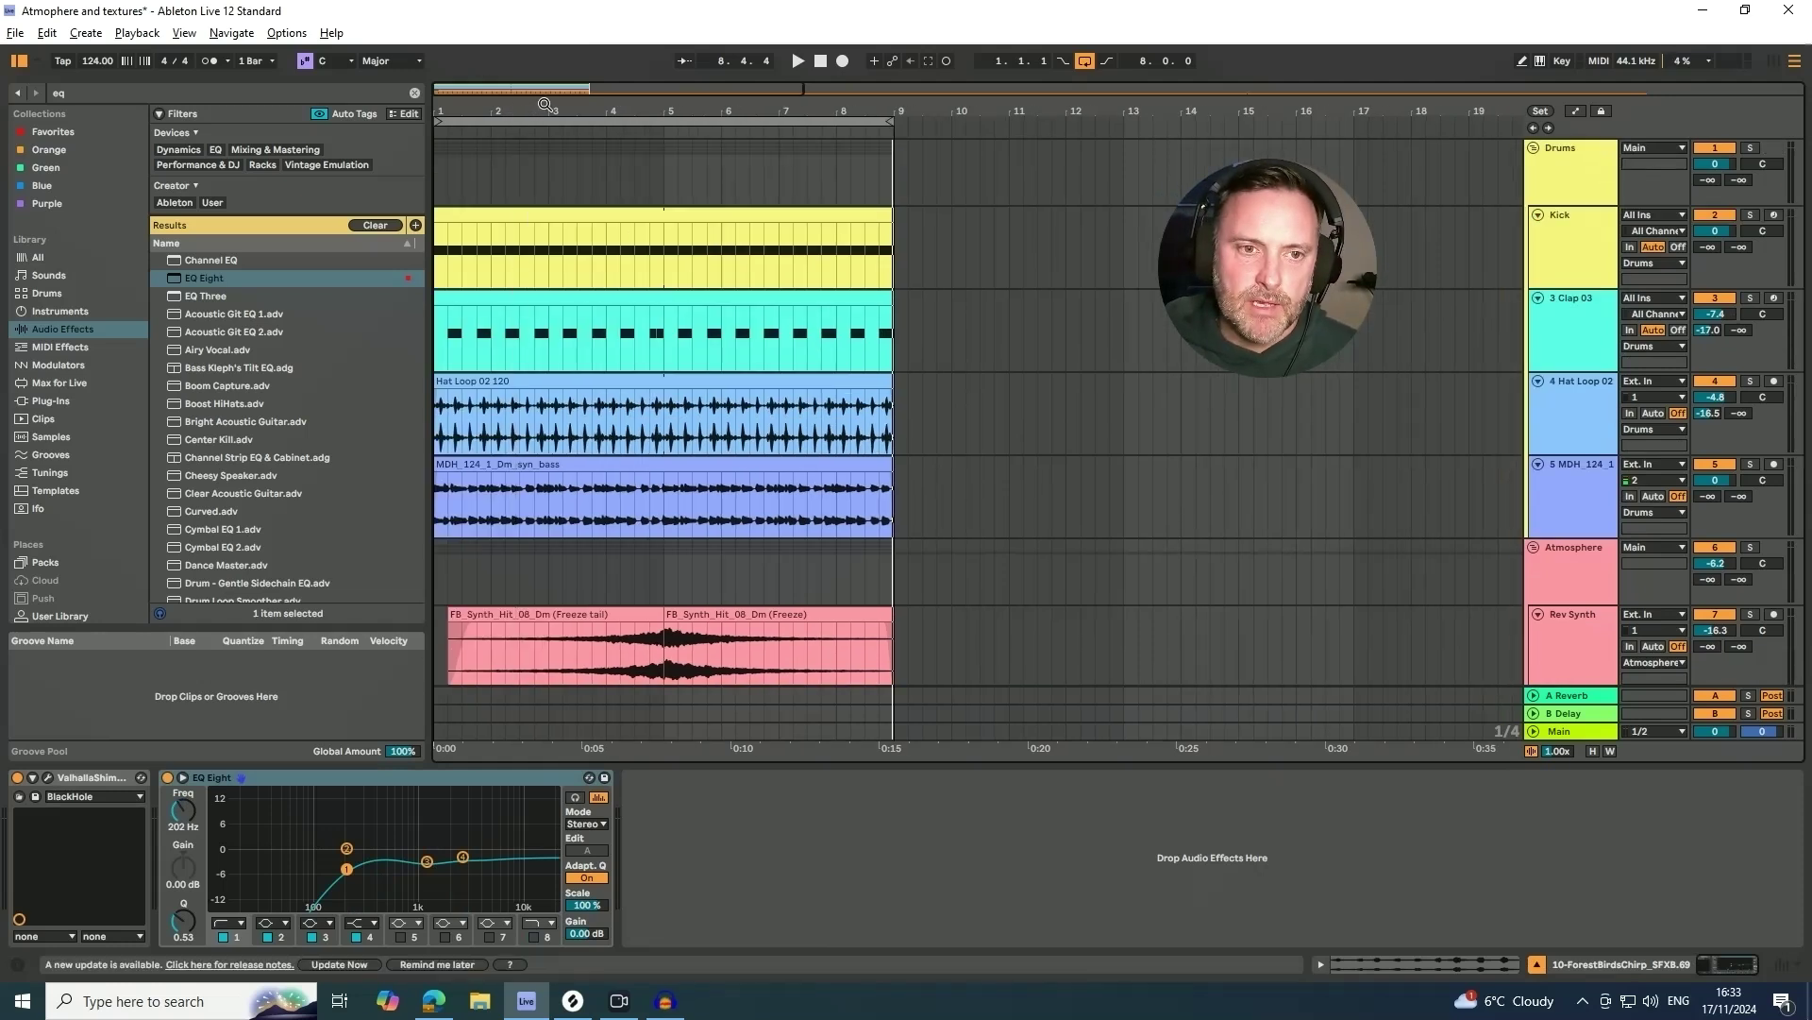
left_click_drag(499, 114, 510, 106)
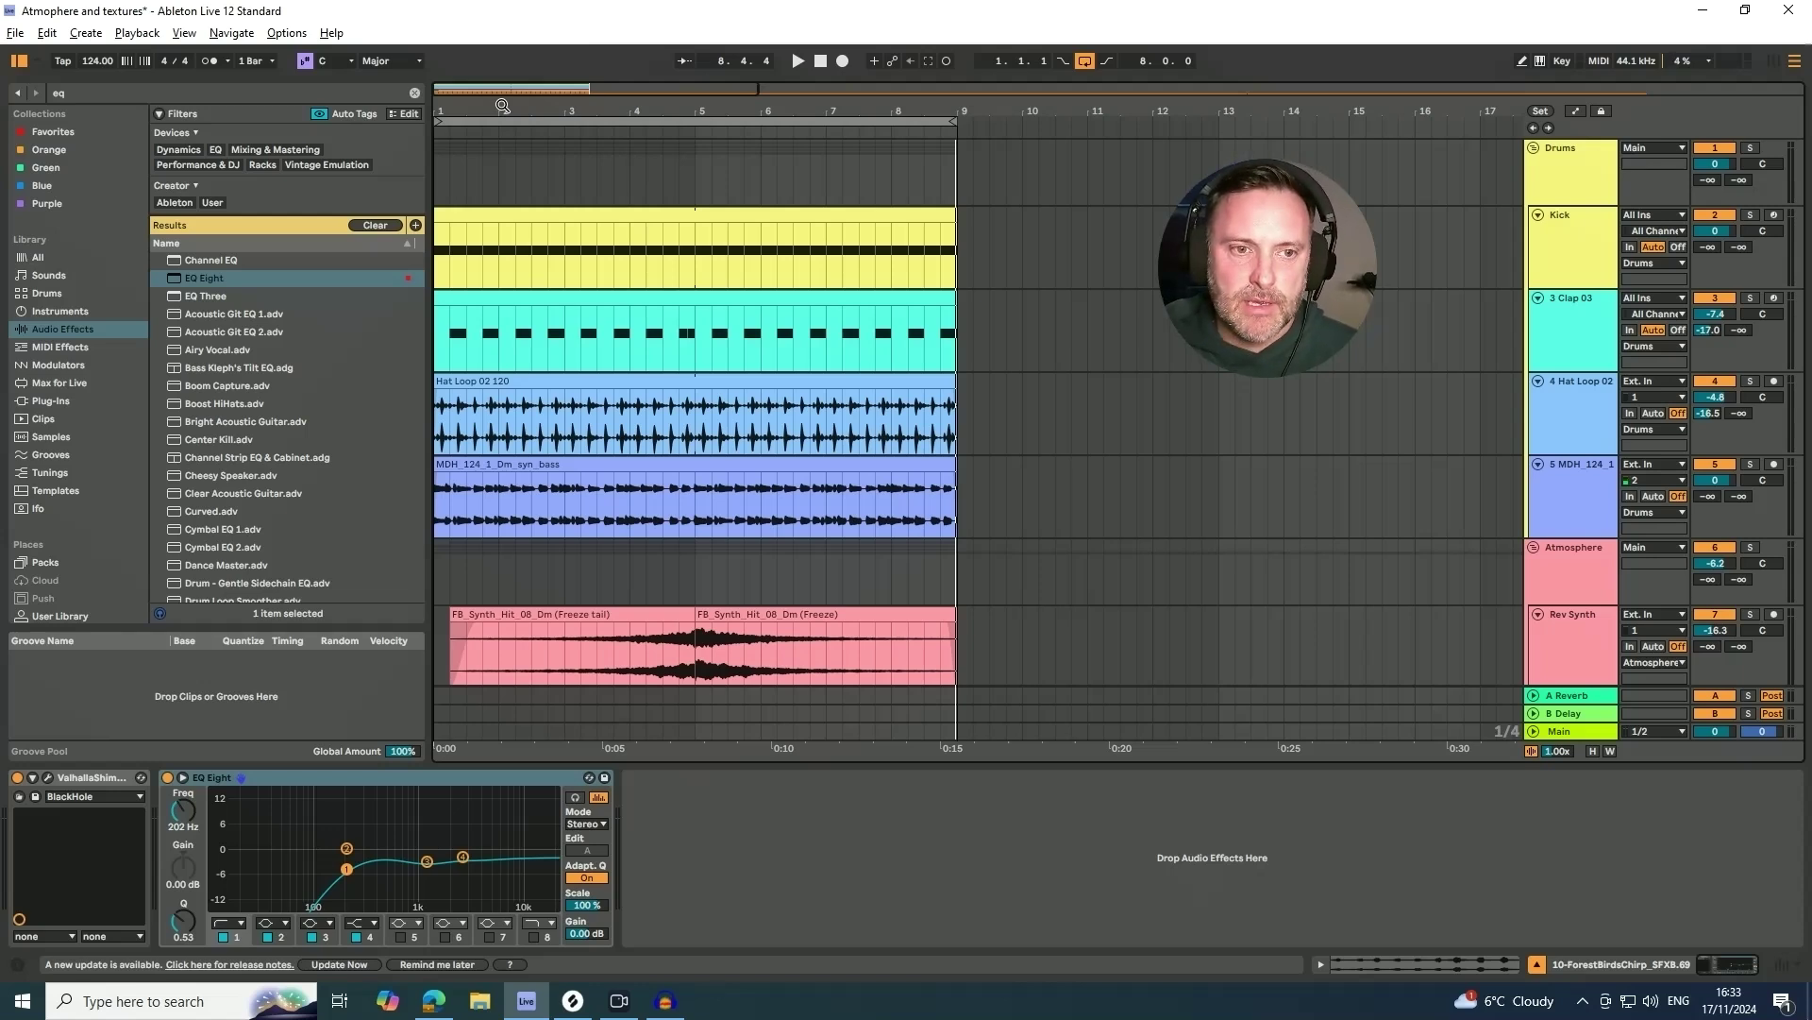
left_click_drag(501, 110, 501, 112)
scroll(572, 241, "down", 5)
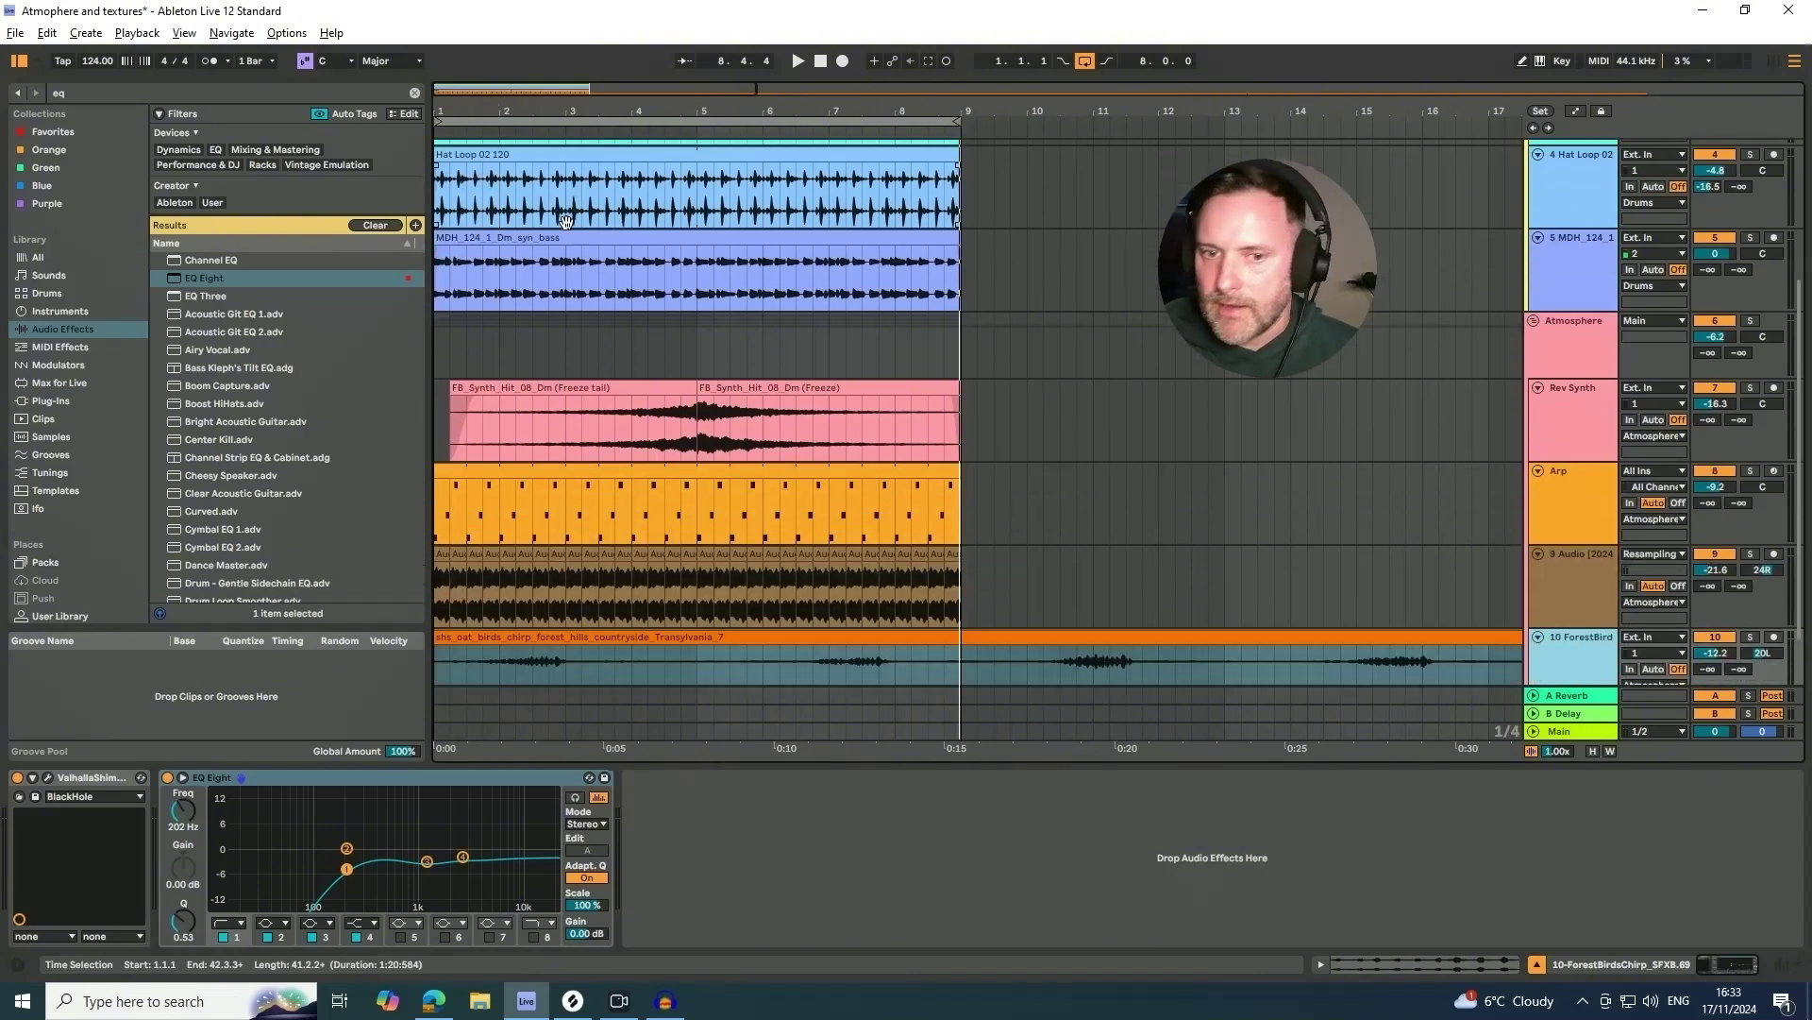